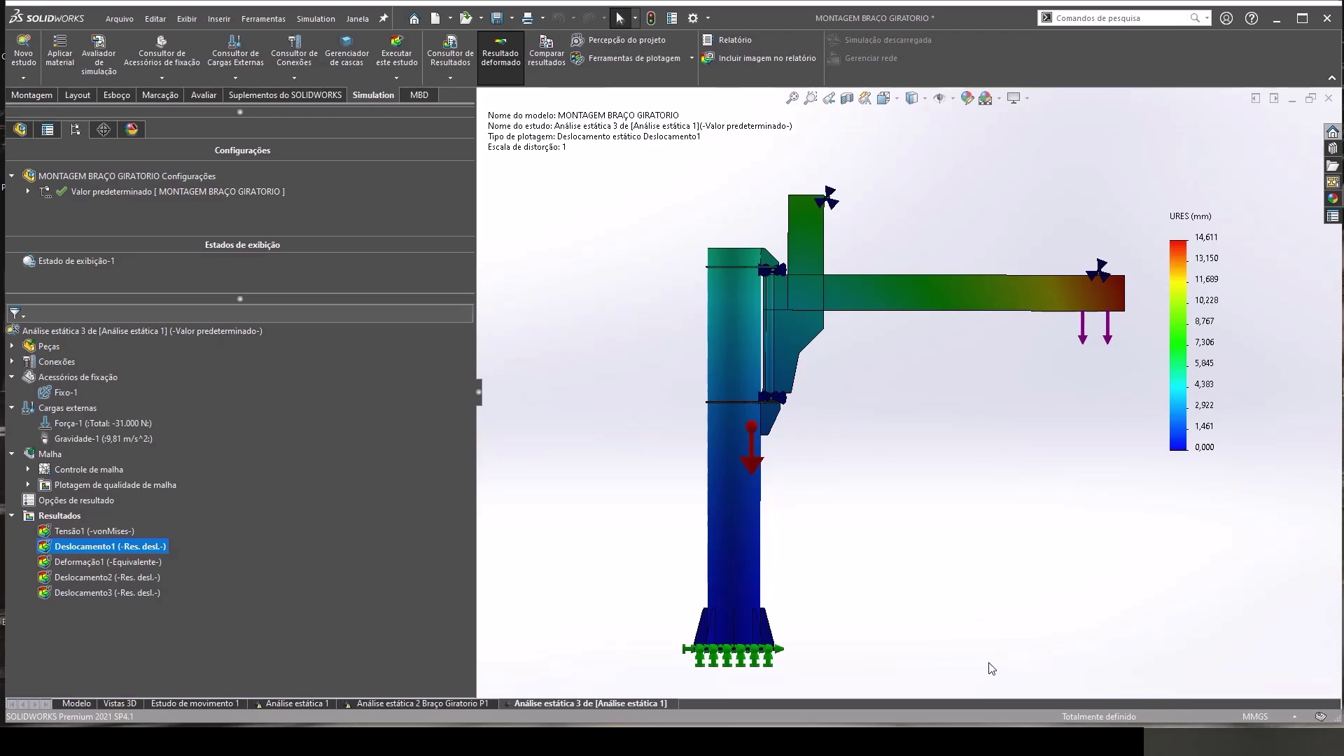
Step: Switch from the SOLIDWORKS displacement plot to Chrome's Livro Rudenco crane book PDF, page 174
key(alt+Tab)
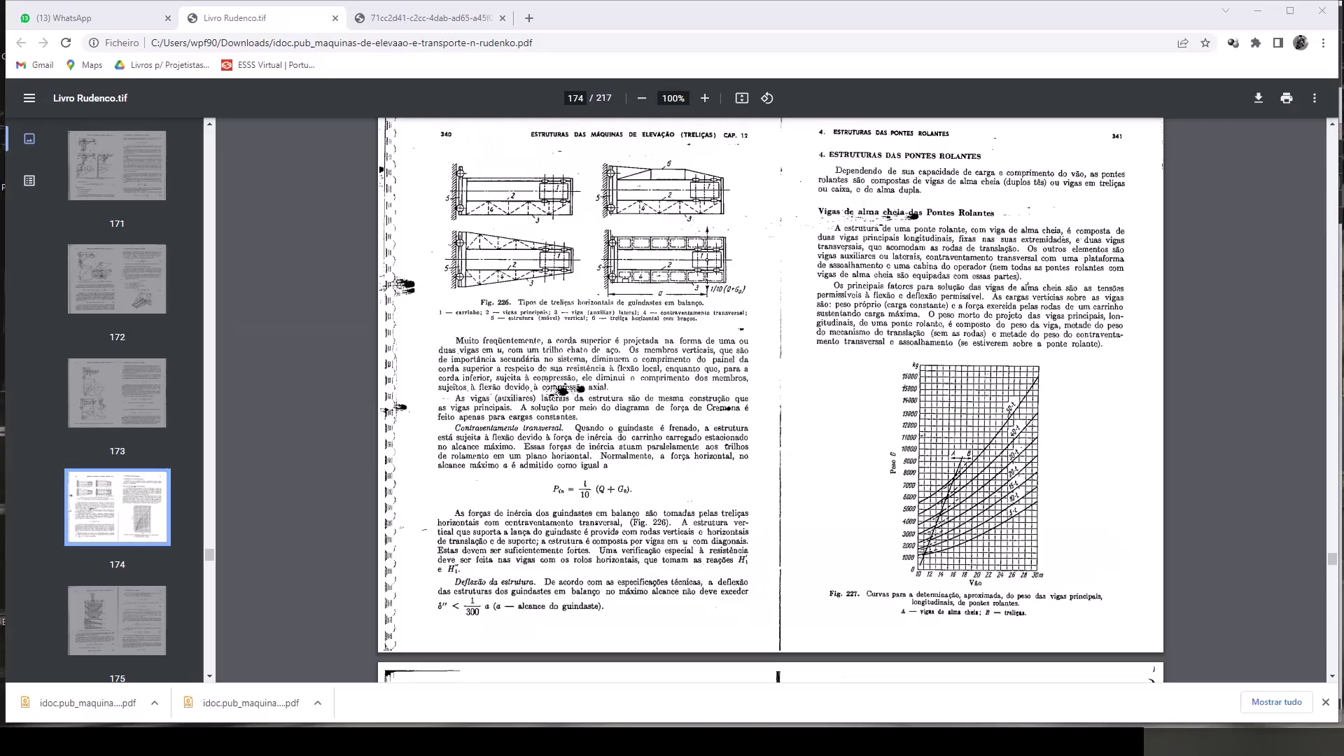
Step: After consulting the Tabela C.1 displacement limits, return to the plain jib crane assembly in SOLIDWORKS
click(428, 19)
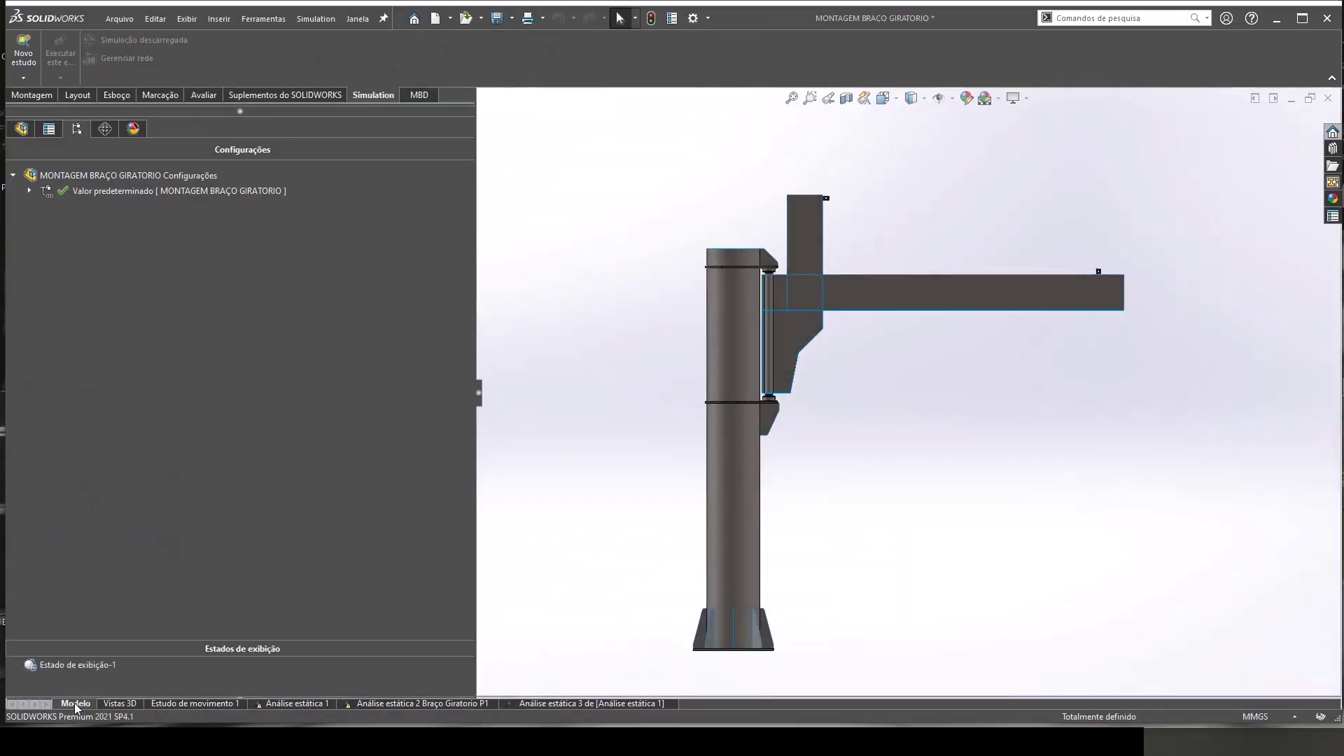
click(116, 95)
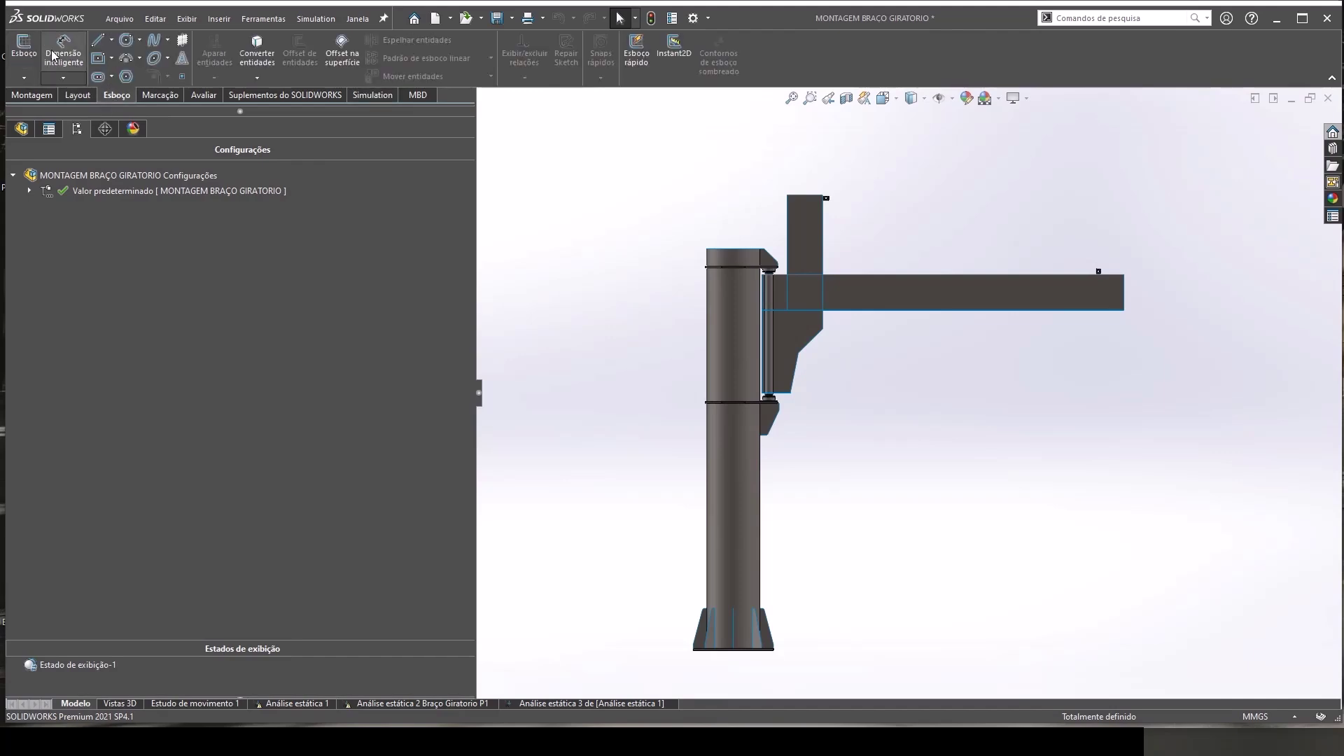
click(63, 52)
scroll(701, 553, down, 3)
scroll(748, 610, down, 3)
middle_drag(748, 609, 750, 540)
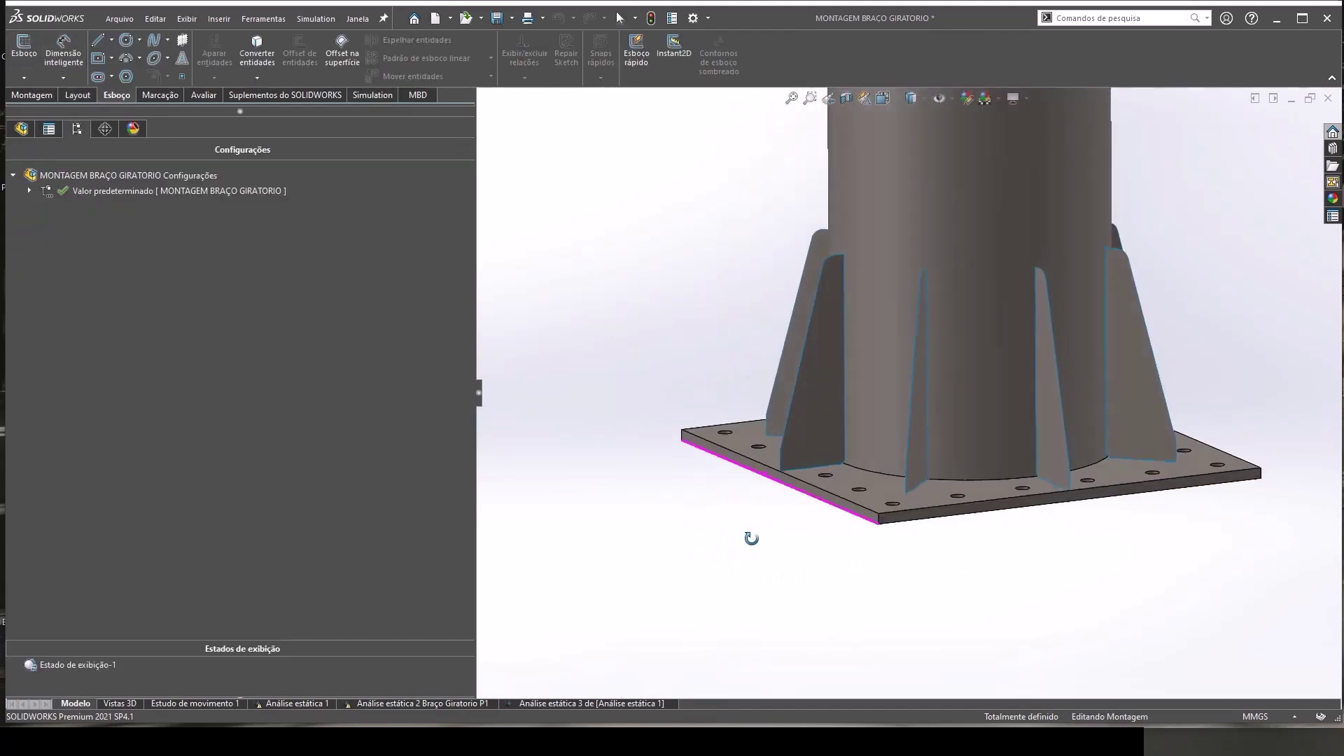
click(775, 480)
scroll(1001, 299, up, 2)
scroll(1002, 299, up, 5)
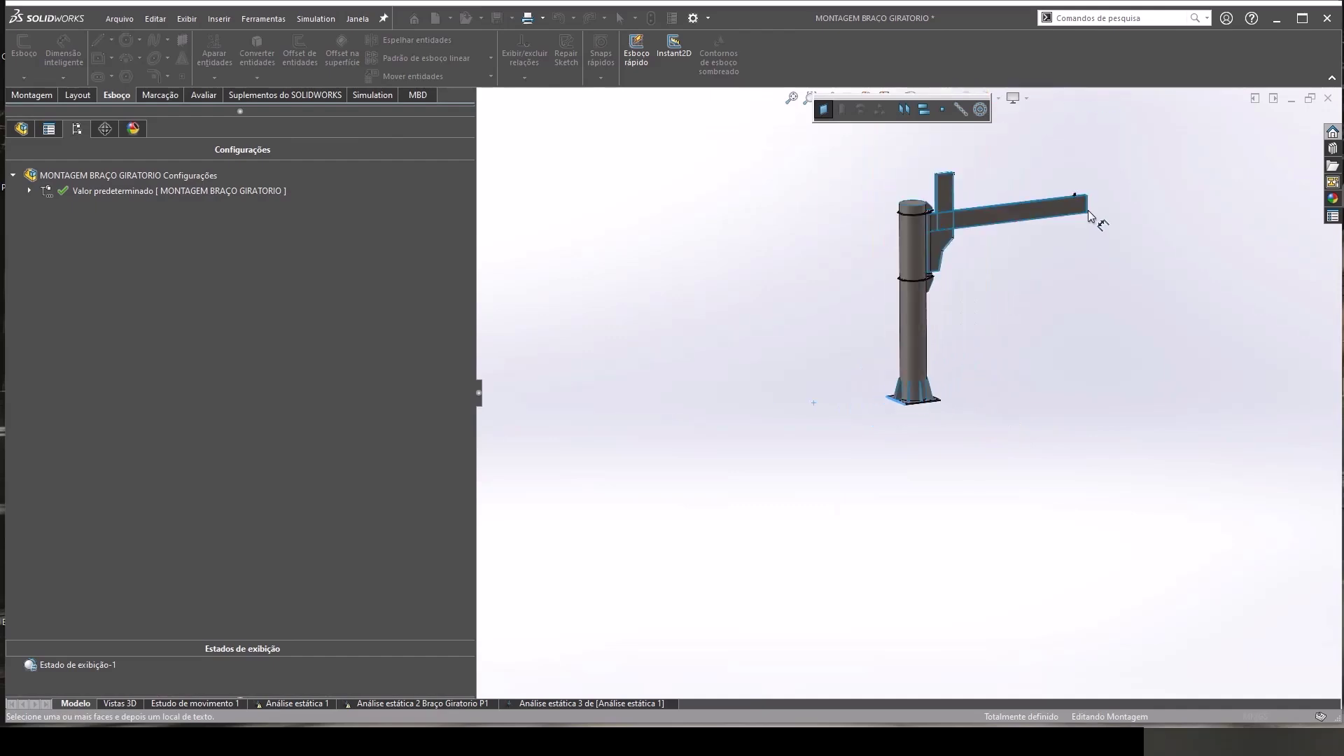
middle_drag(1099, 225, 1078, 231)
scroll(1009, 212, down, 3)
scroll(1008, 212, down, 3)
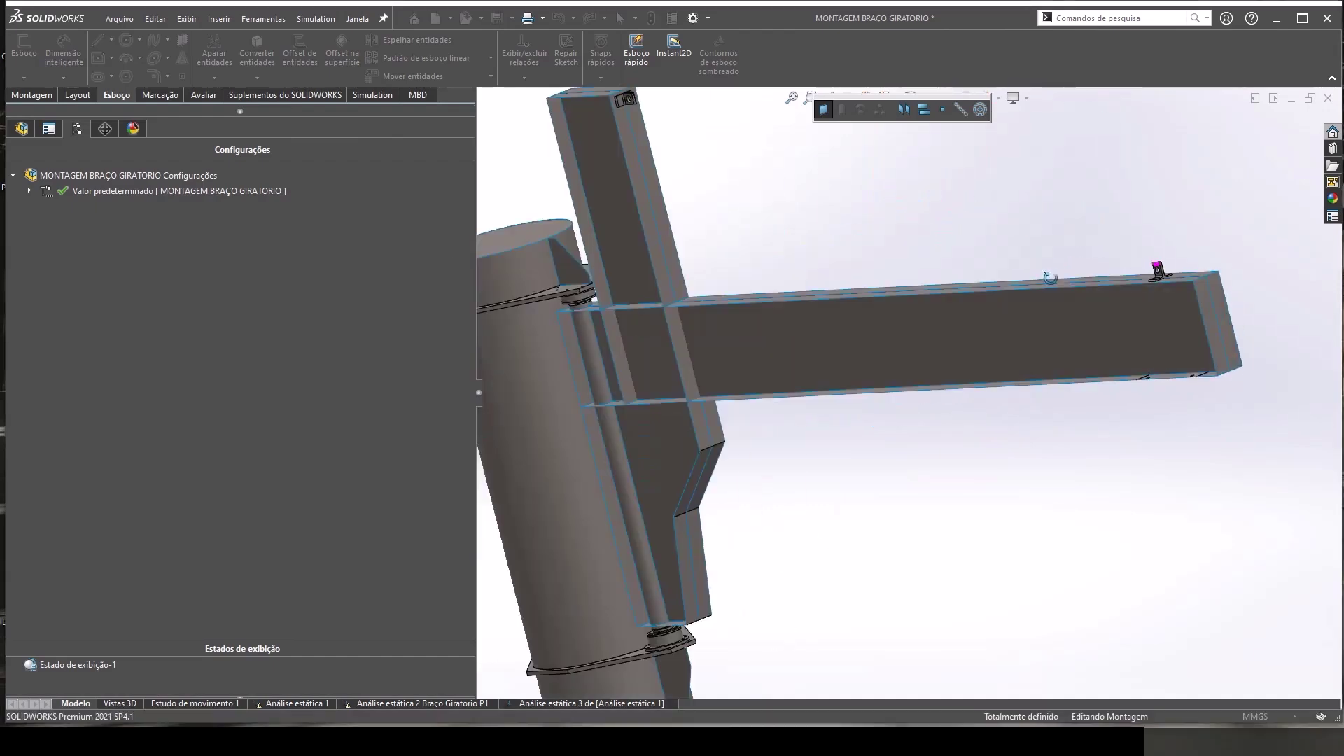
middle_drag(1048, 276, 1215, 357)
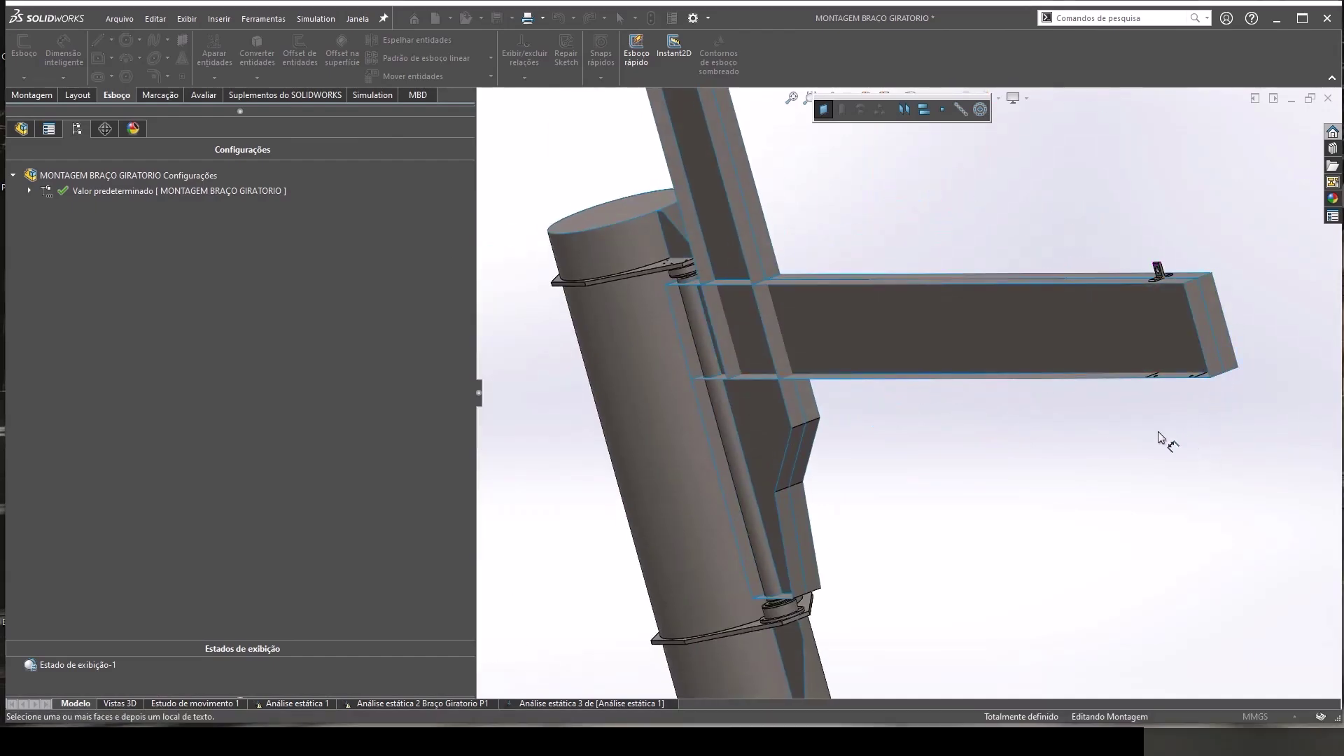
click(63, 53)
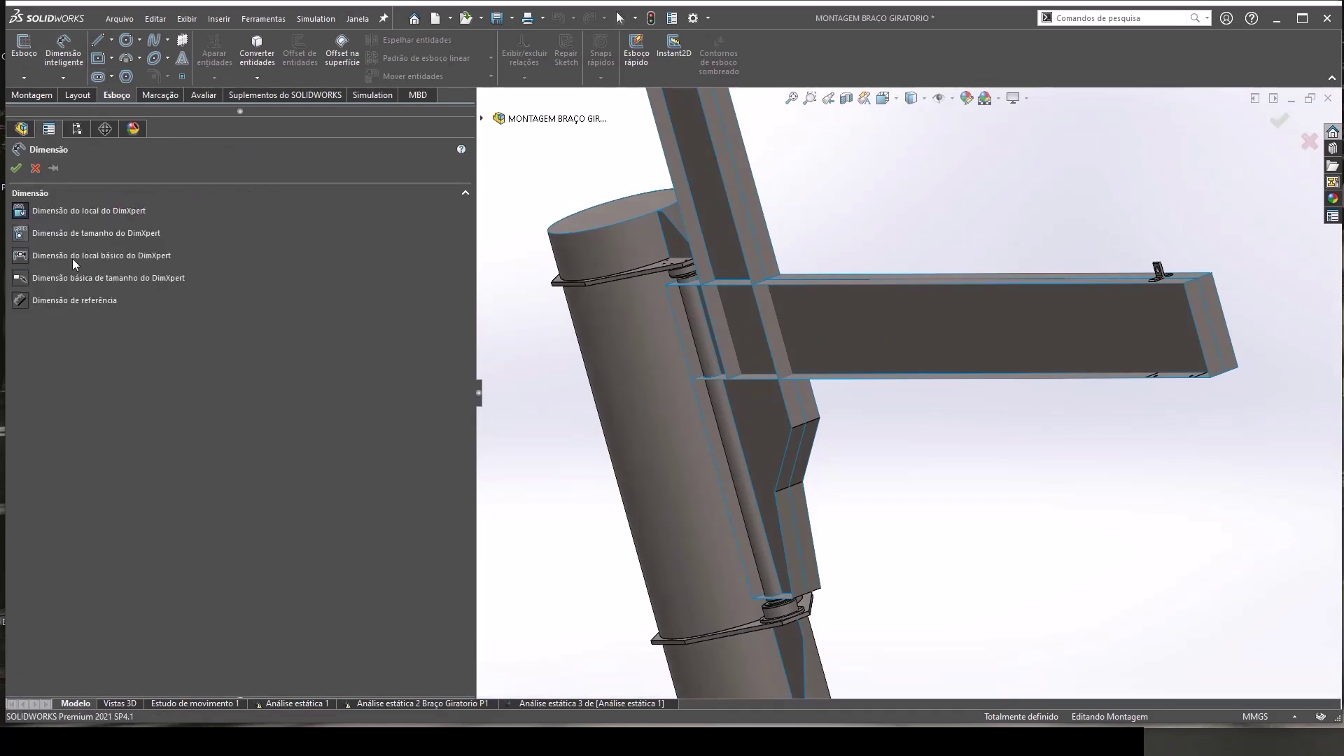
click(21, 300)
click(1216, 357)
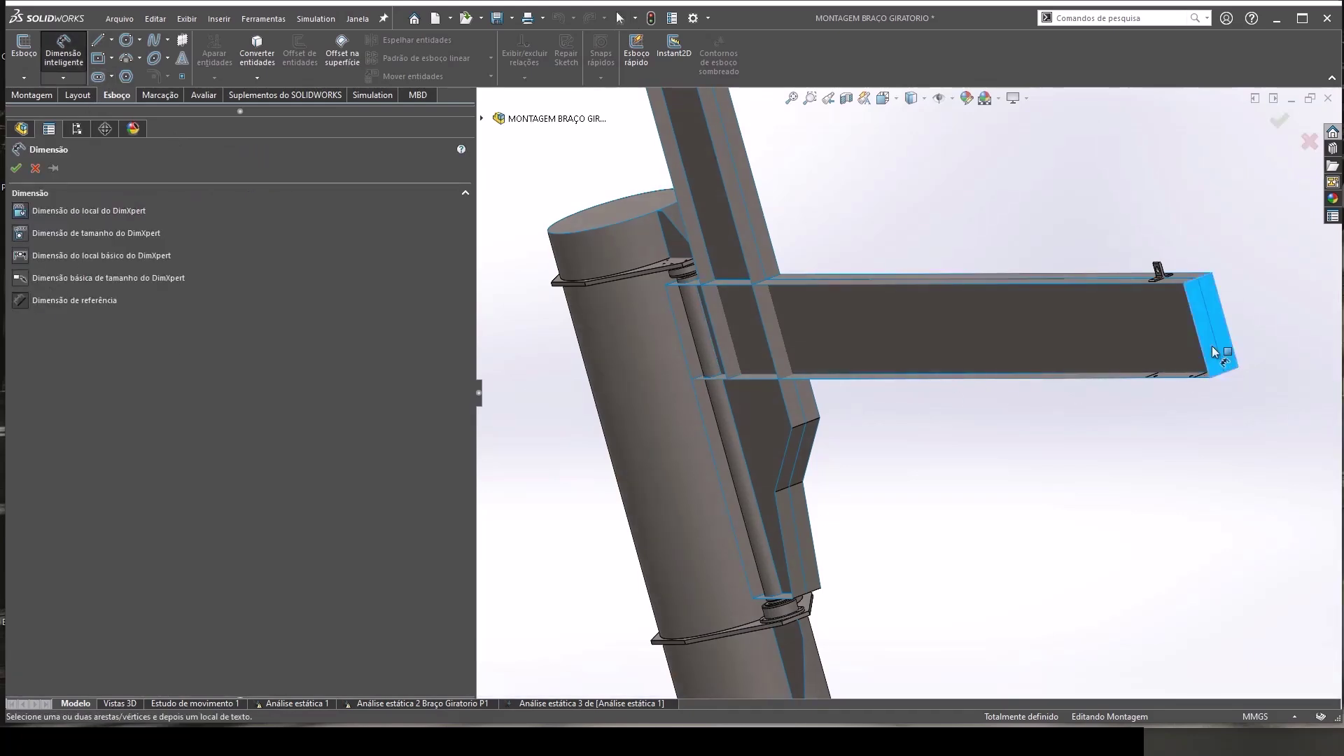
scroll(1065, 465, up, 5)
scroll(1101, 474, down, 2)
scroll(760, 634, down, 2)
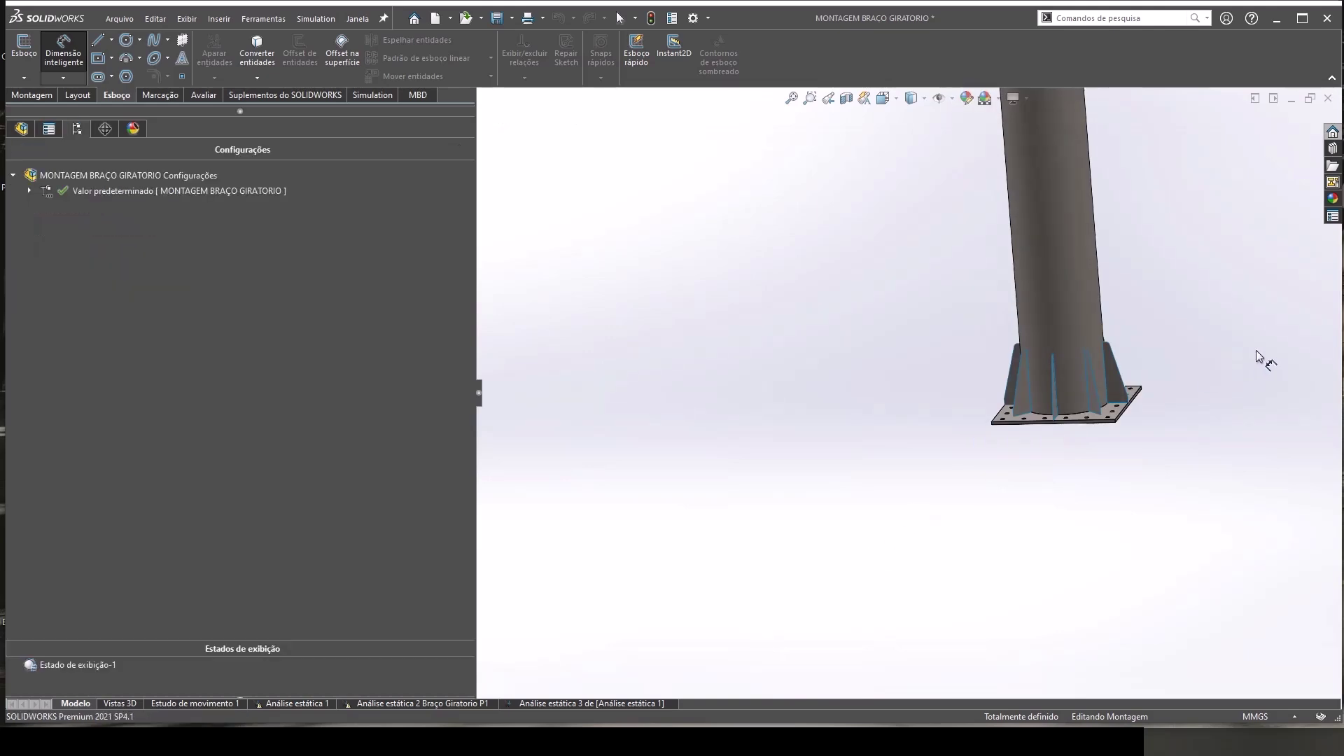
scroll(1065, 435, down, 3)
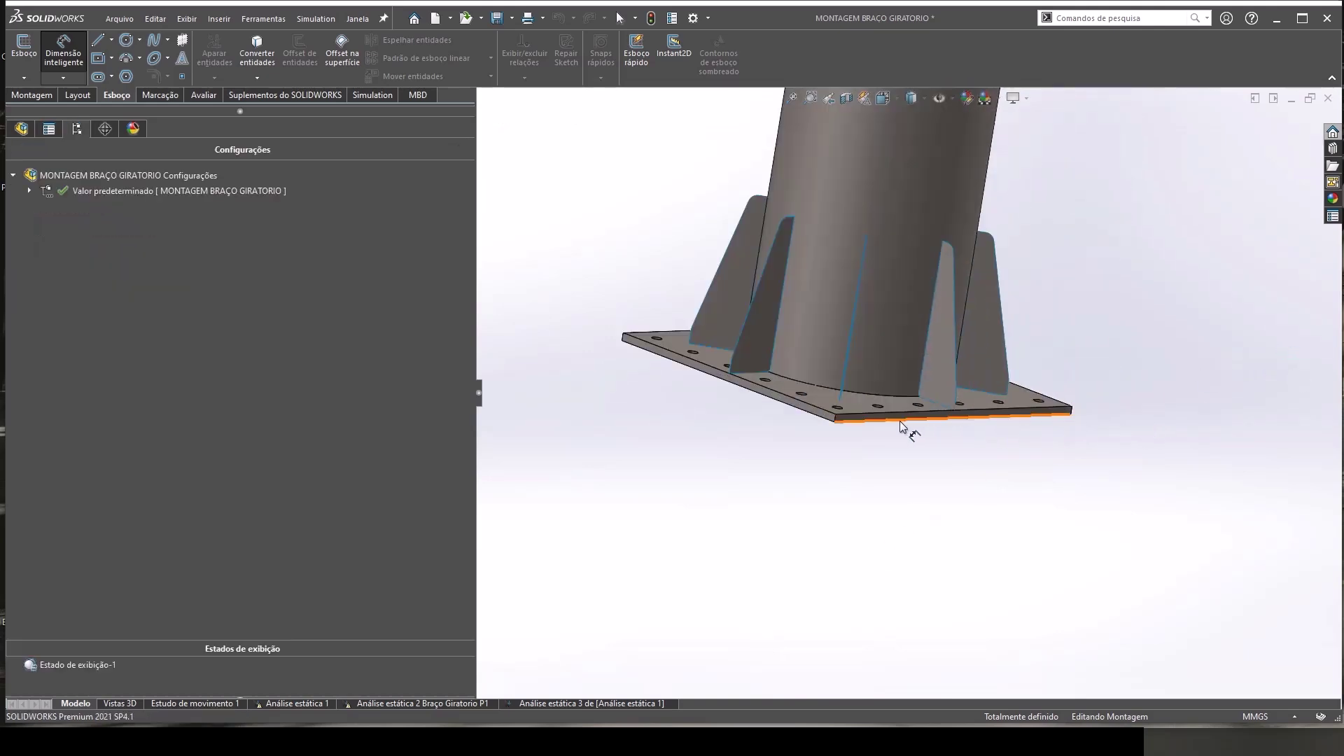
click(834, 418)
middle_drag(923, 471, 891, 466)
scroll(991, 482, up, 3)
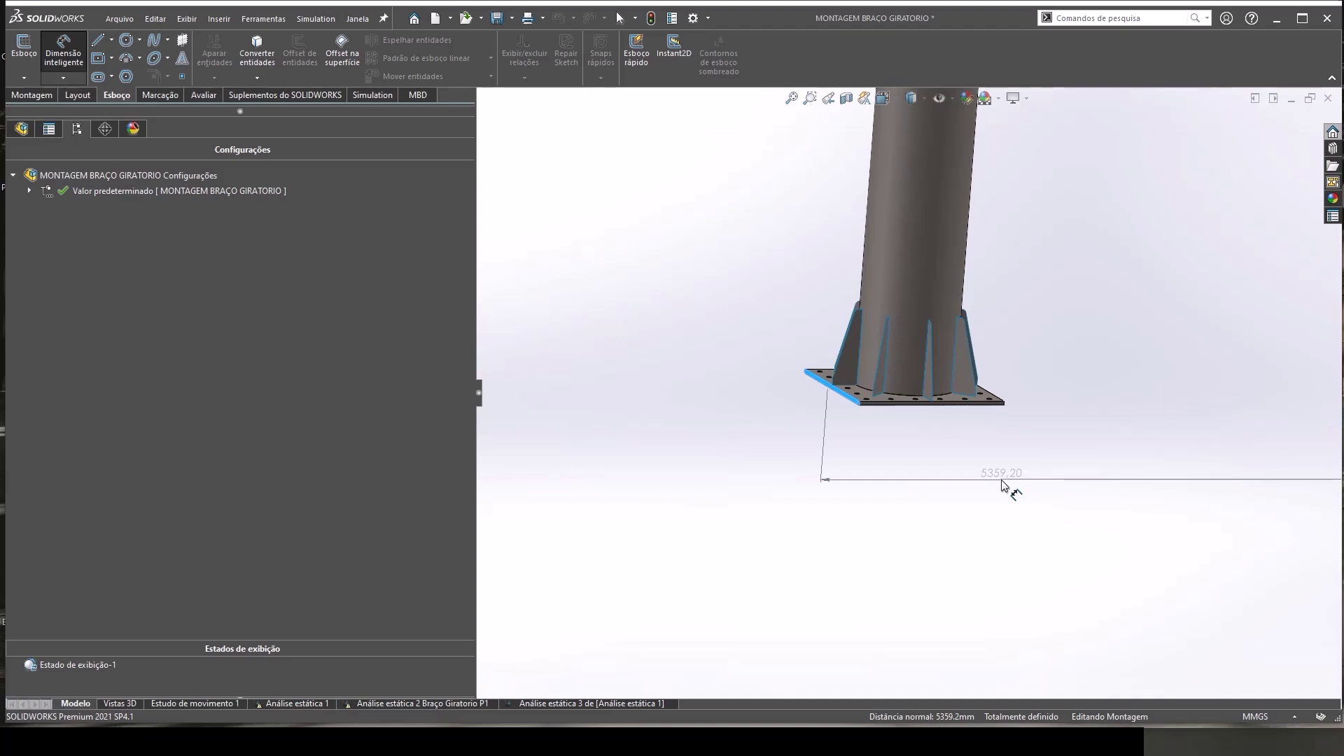
key(Escape)
scroll(610, 466, up, 3)
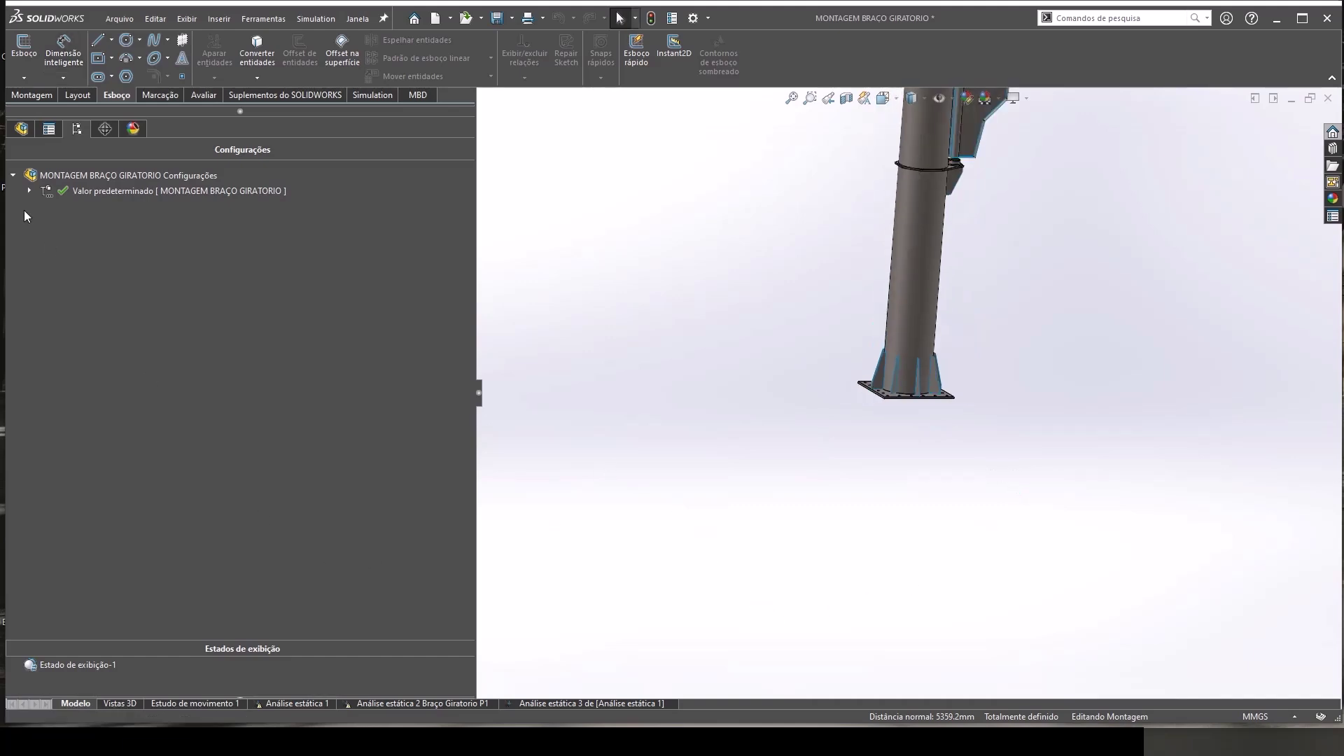
click(603, 703)
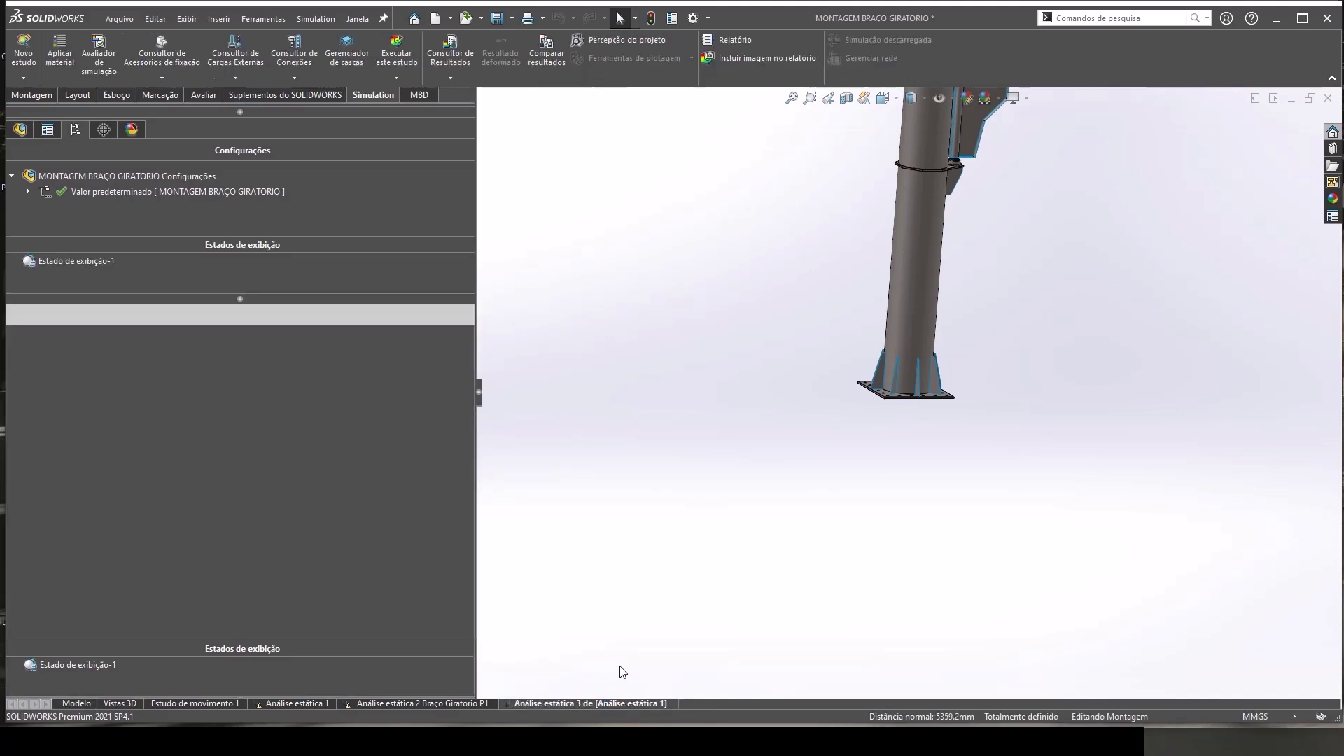
key(ctrl+1)
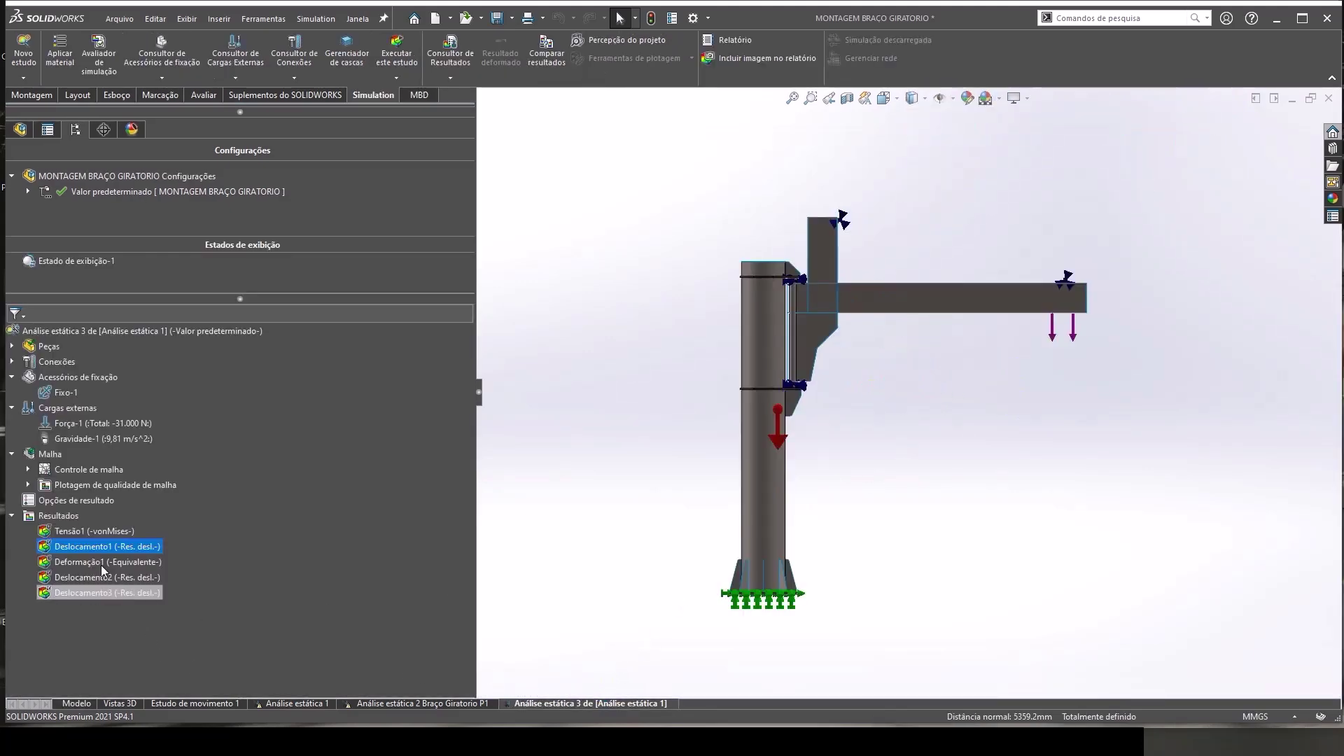
double_click(96, 547)
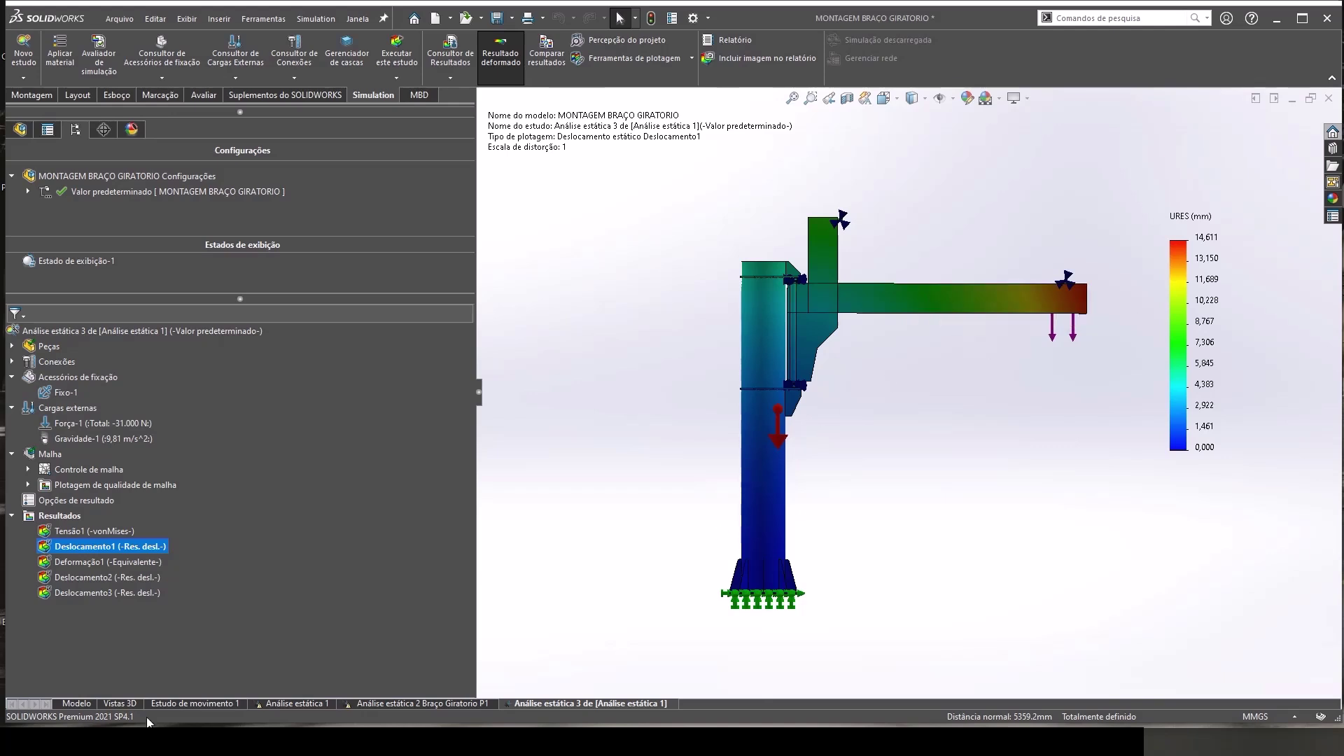
click(76, 703)
Step: Set the column height D1 to 6000 mm and rebuild the assembly
click(776, 469)
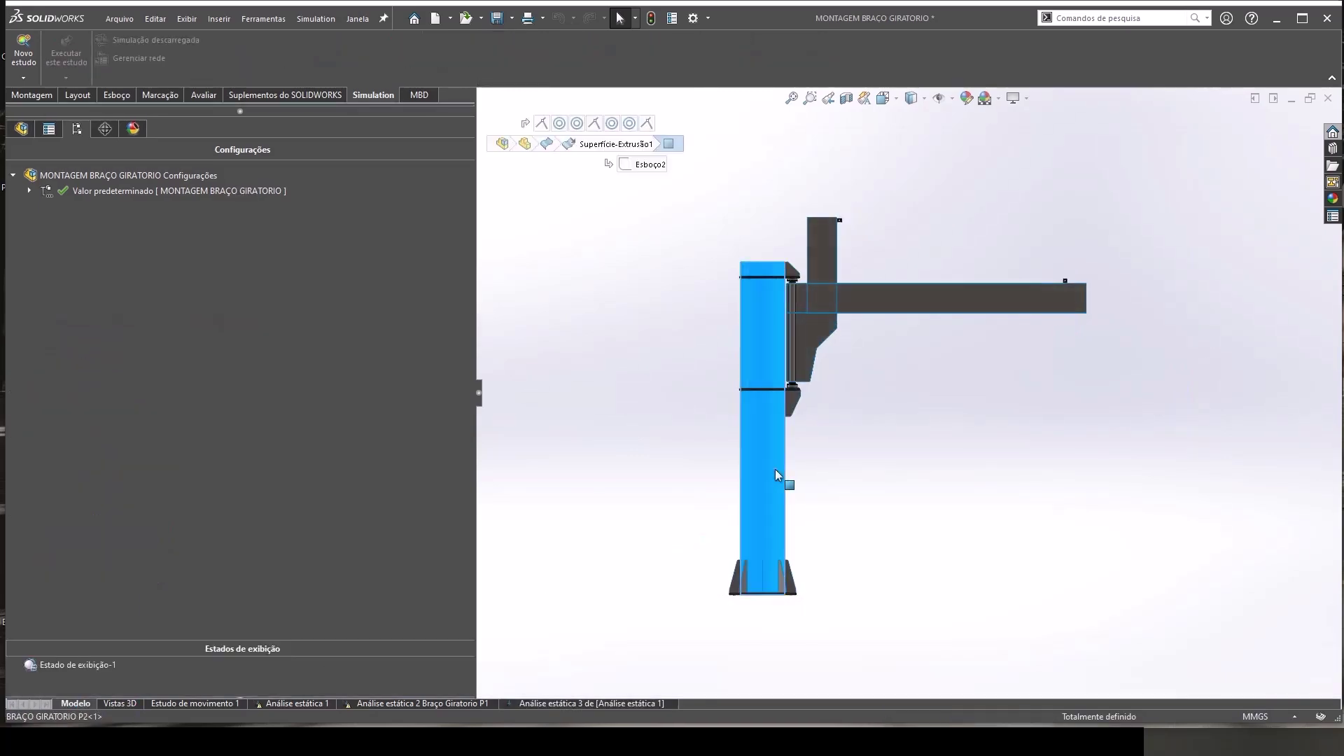
double_click(775, 471)
double_click(766, 425)
text(6)
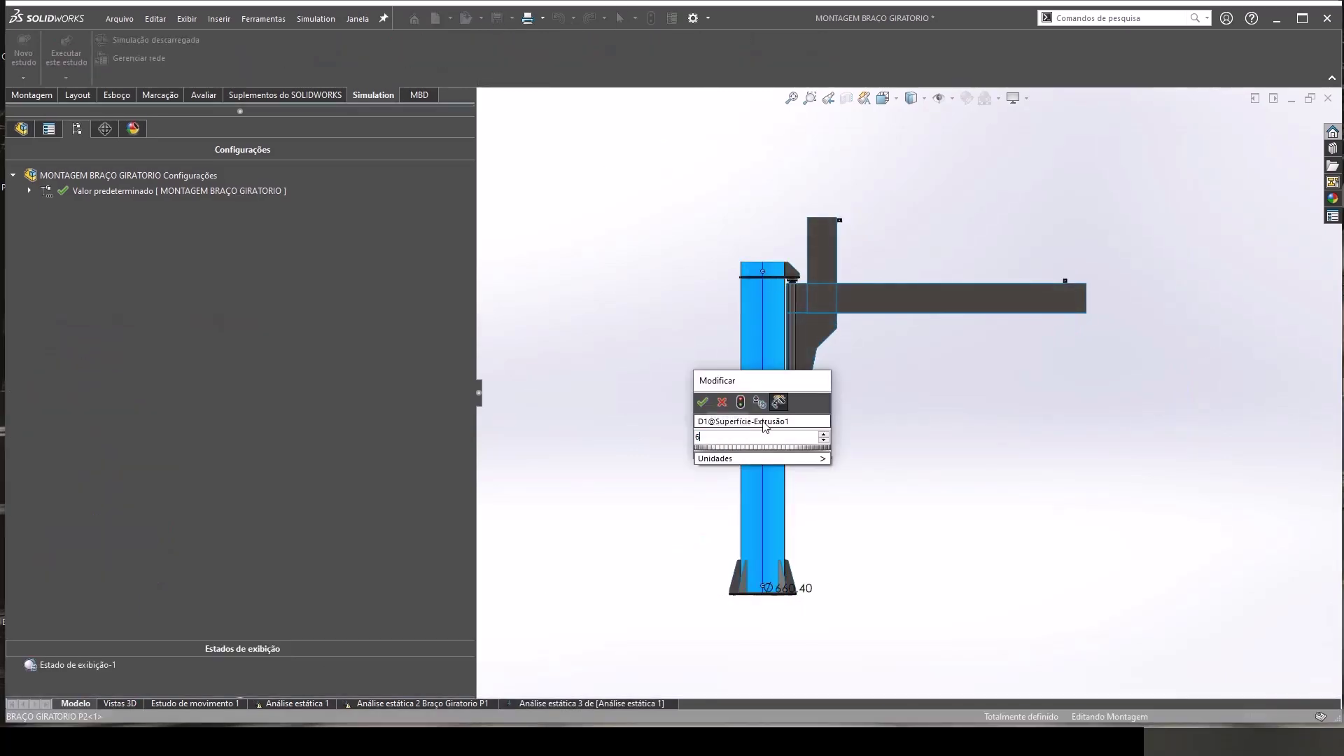
text(000)
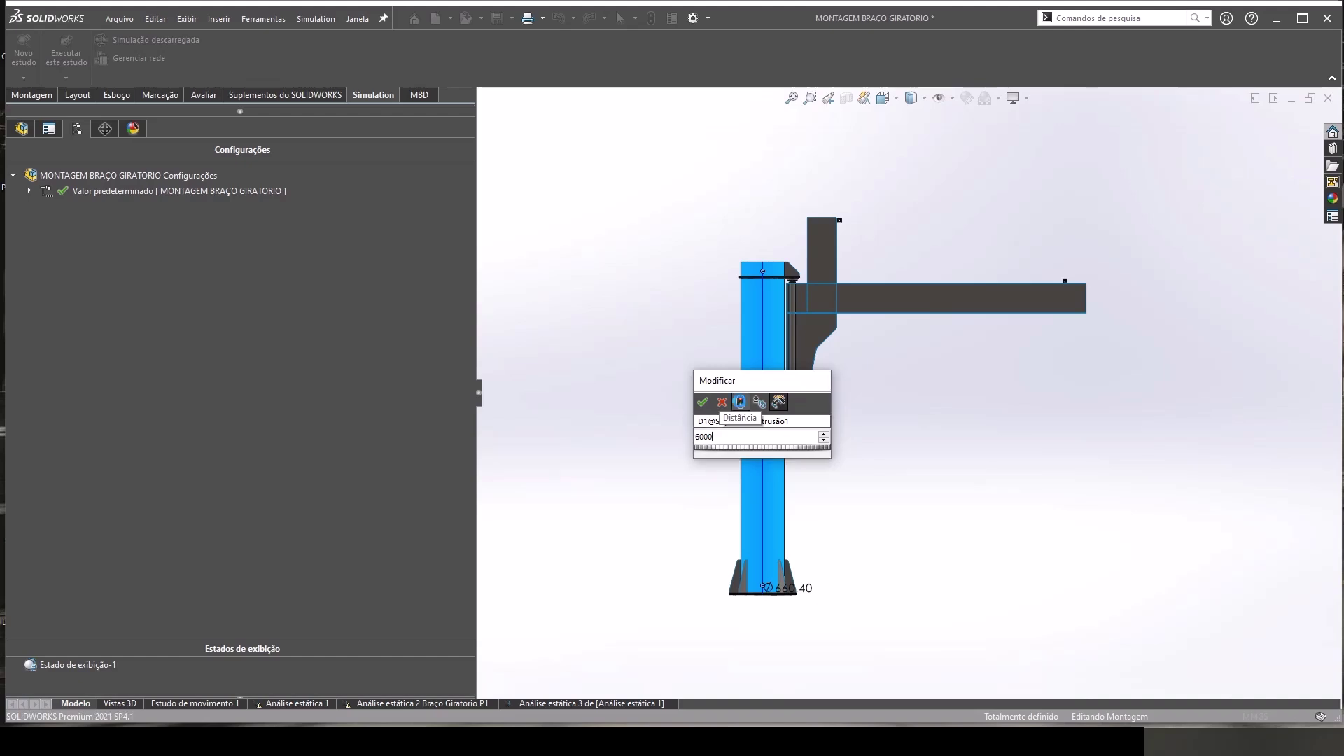
click(740, 402)
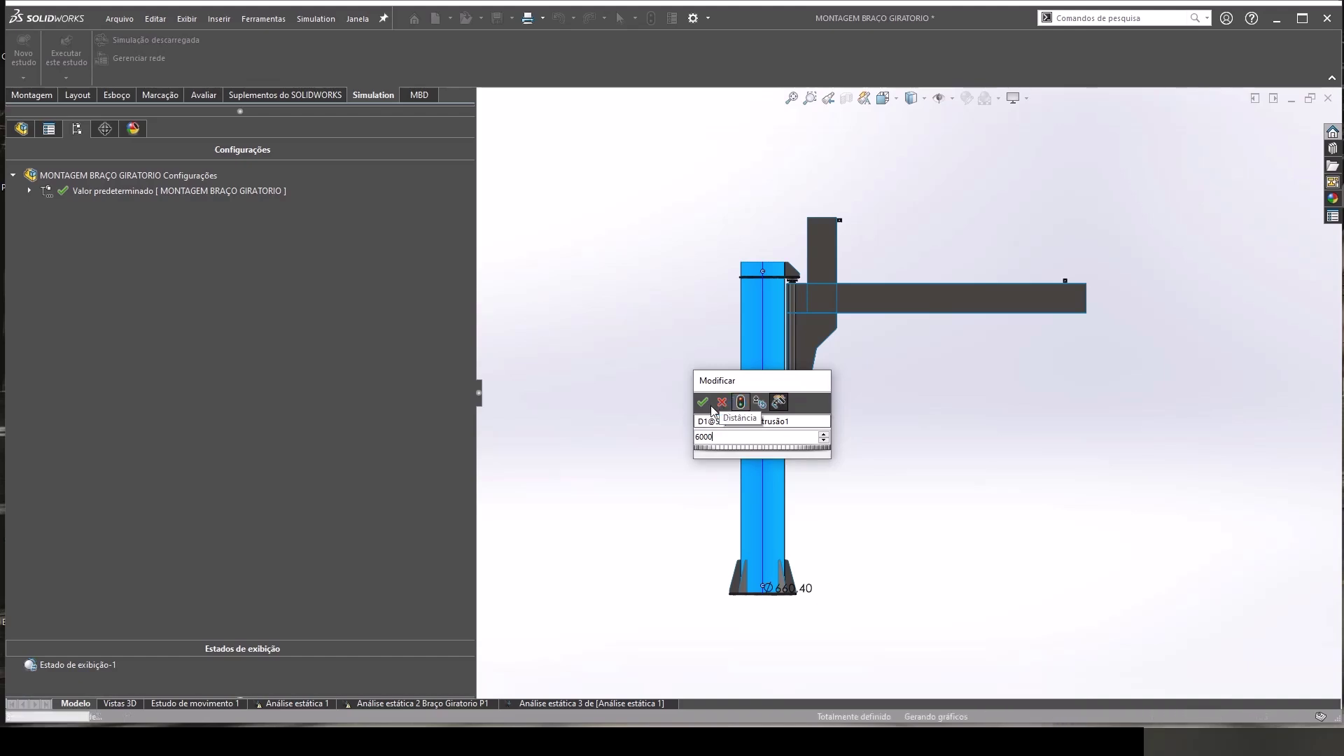
click(703, 401)
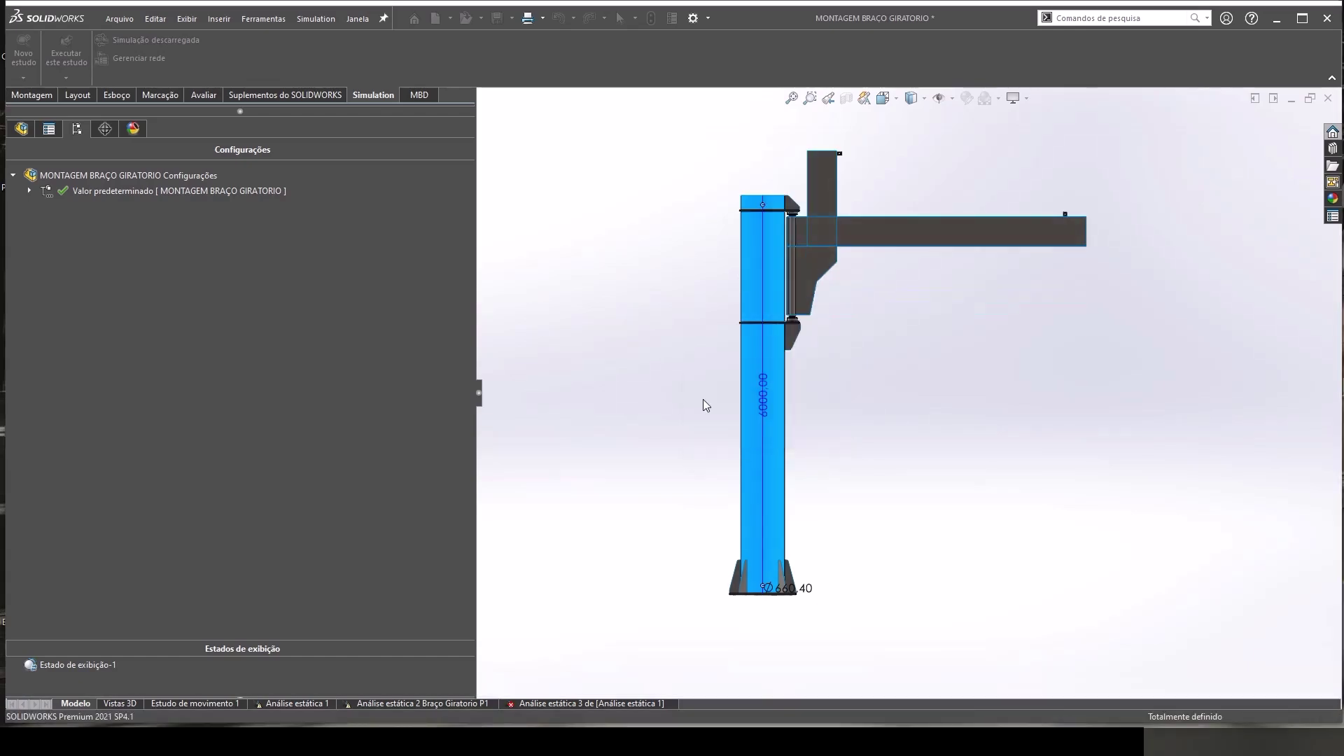
Step: Lengthen the arm's D1 from 4500 to 5000 mm, rebuild, and save all documents
double_click(952, 234)
double_click(928, 220)
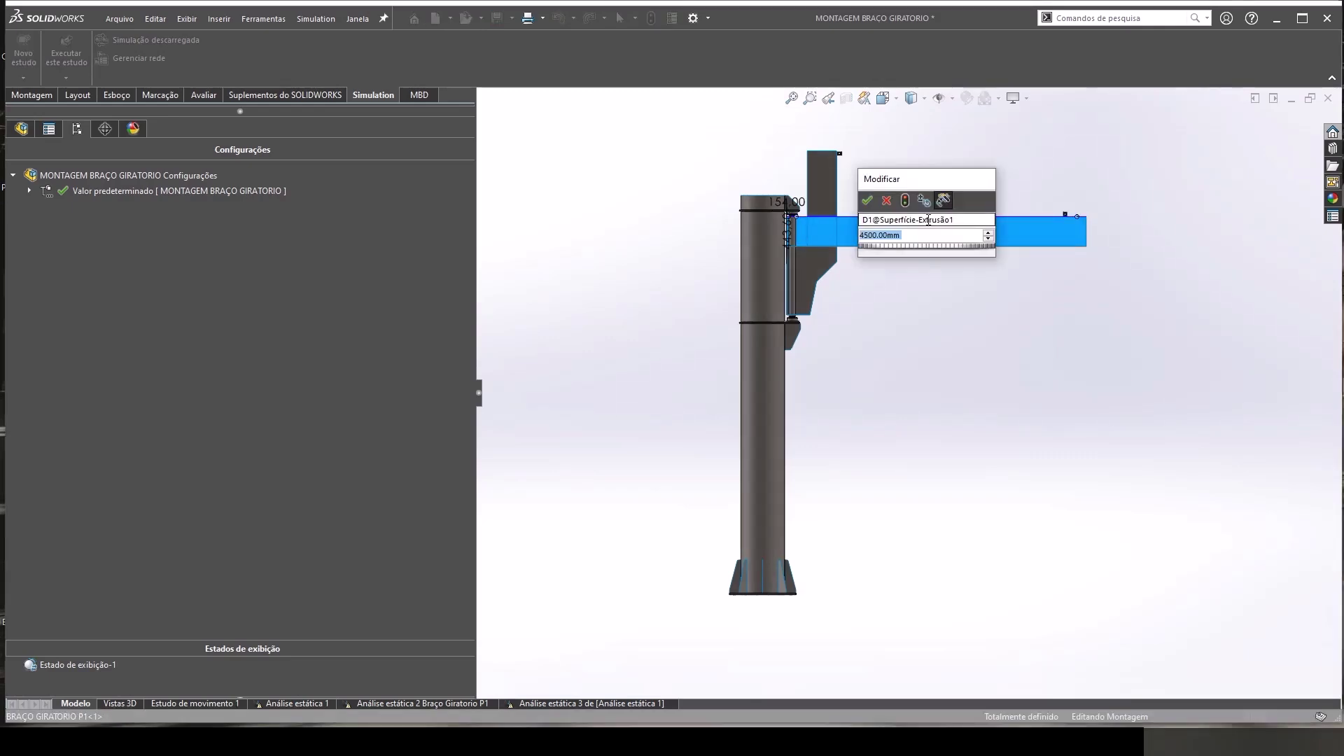
text(5000)
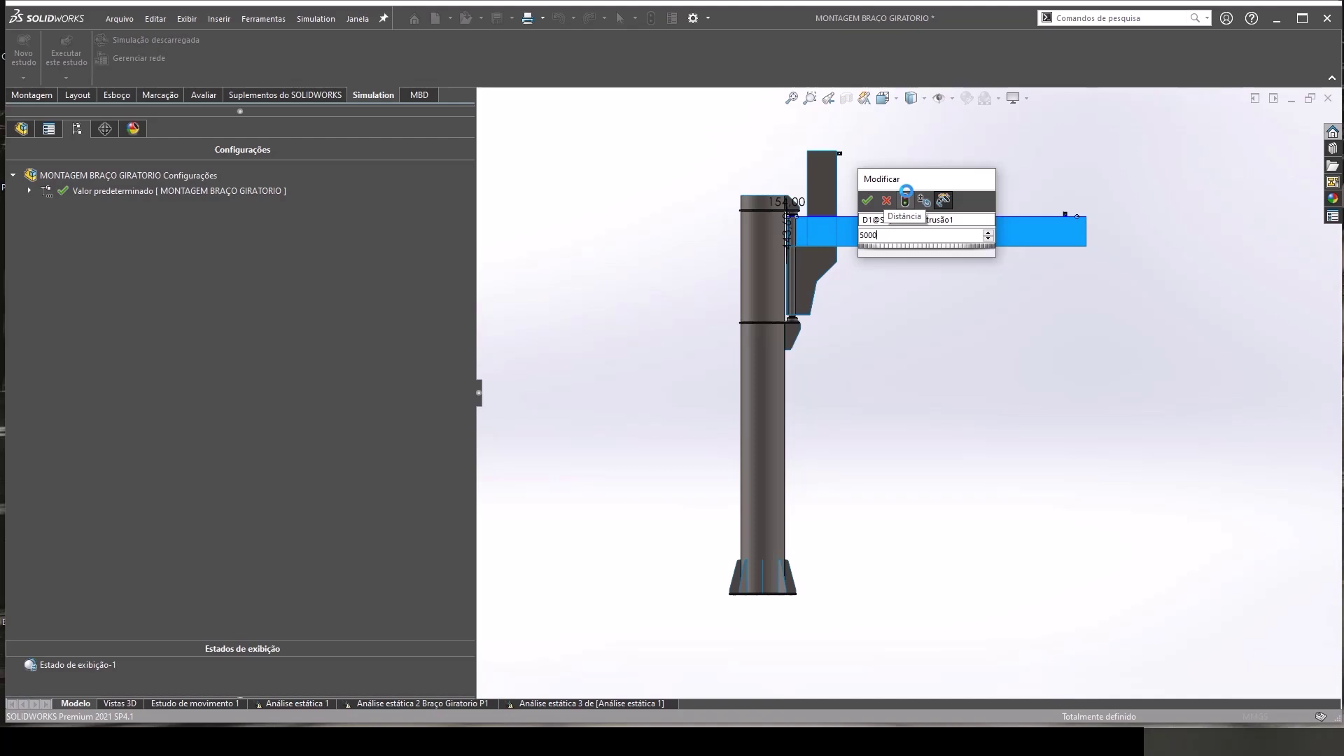
click(905, 200)
click(869, 201)
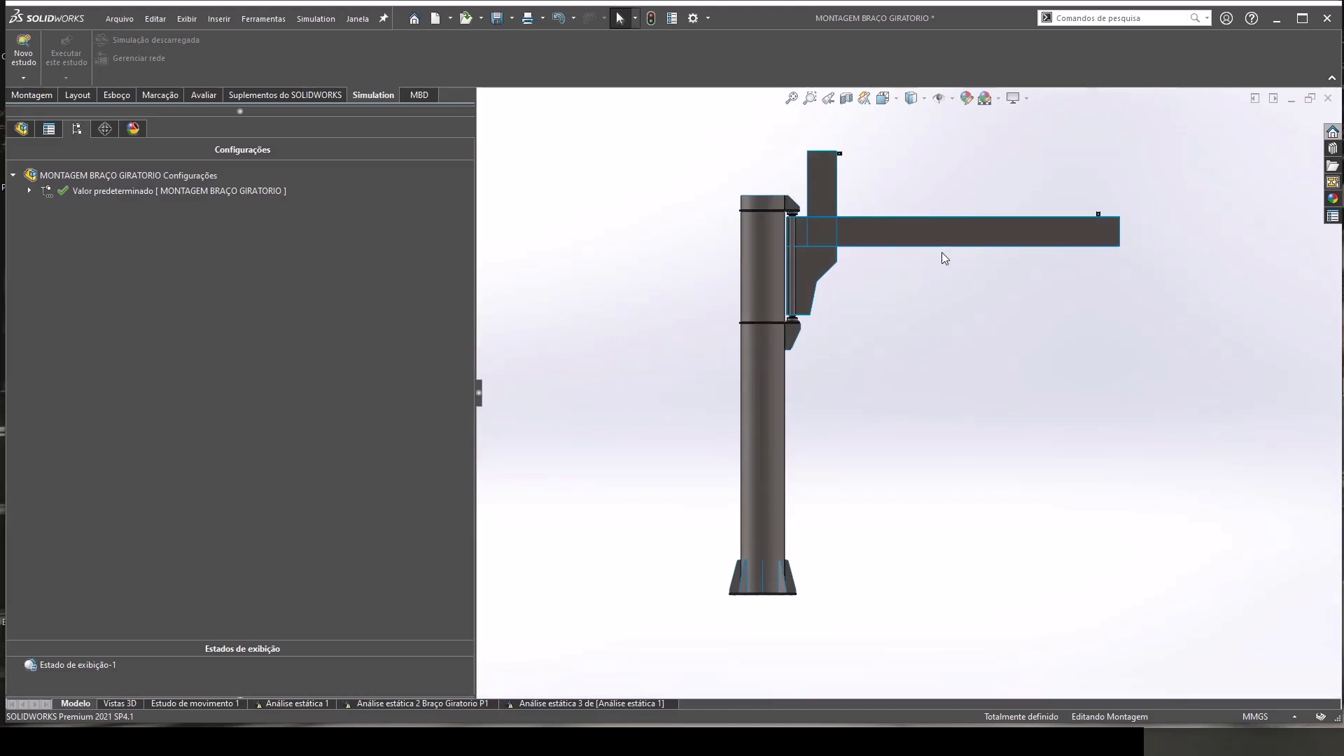
click(496, 20)
click(1162, 232)
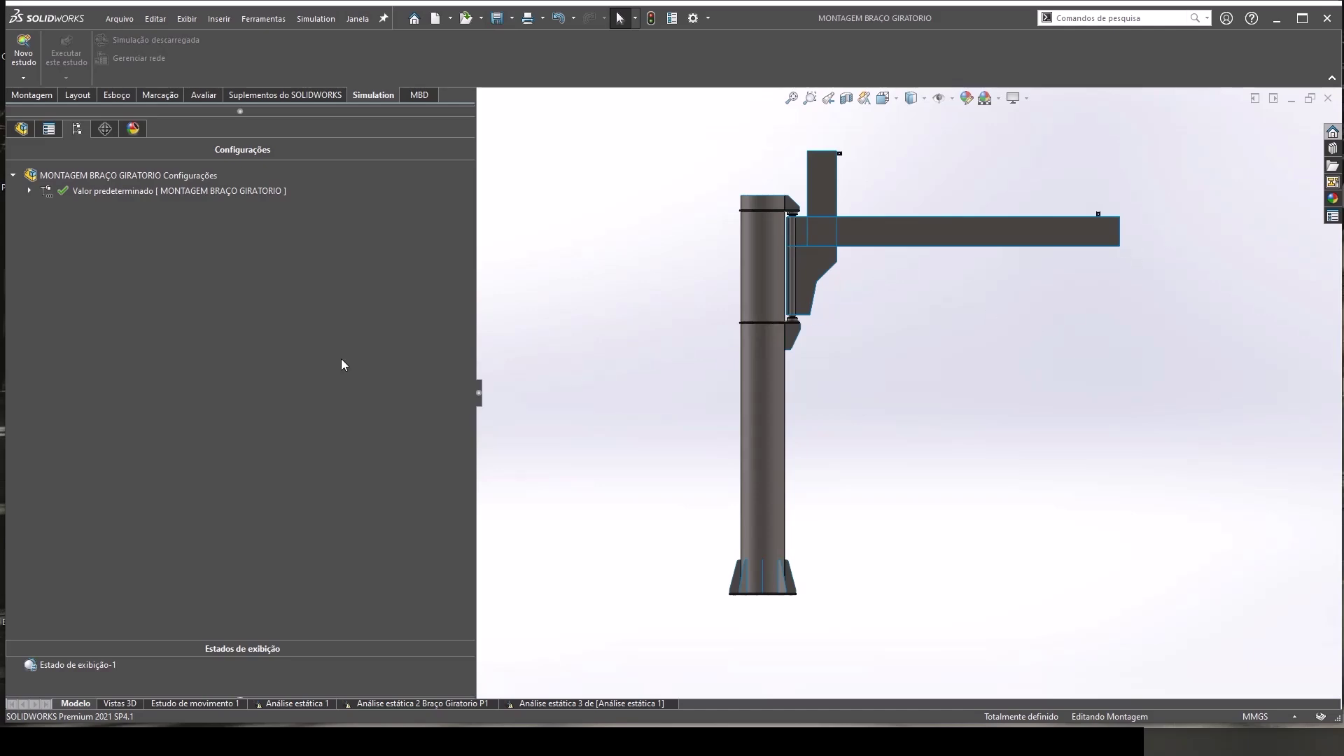
Step: Open the Análise estática 3 study, collapse Resultados, and bring up Chrome's Tabela C.1
click(570, 703)
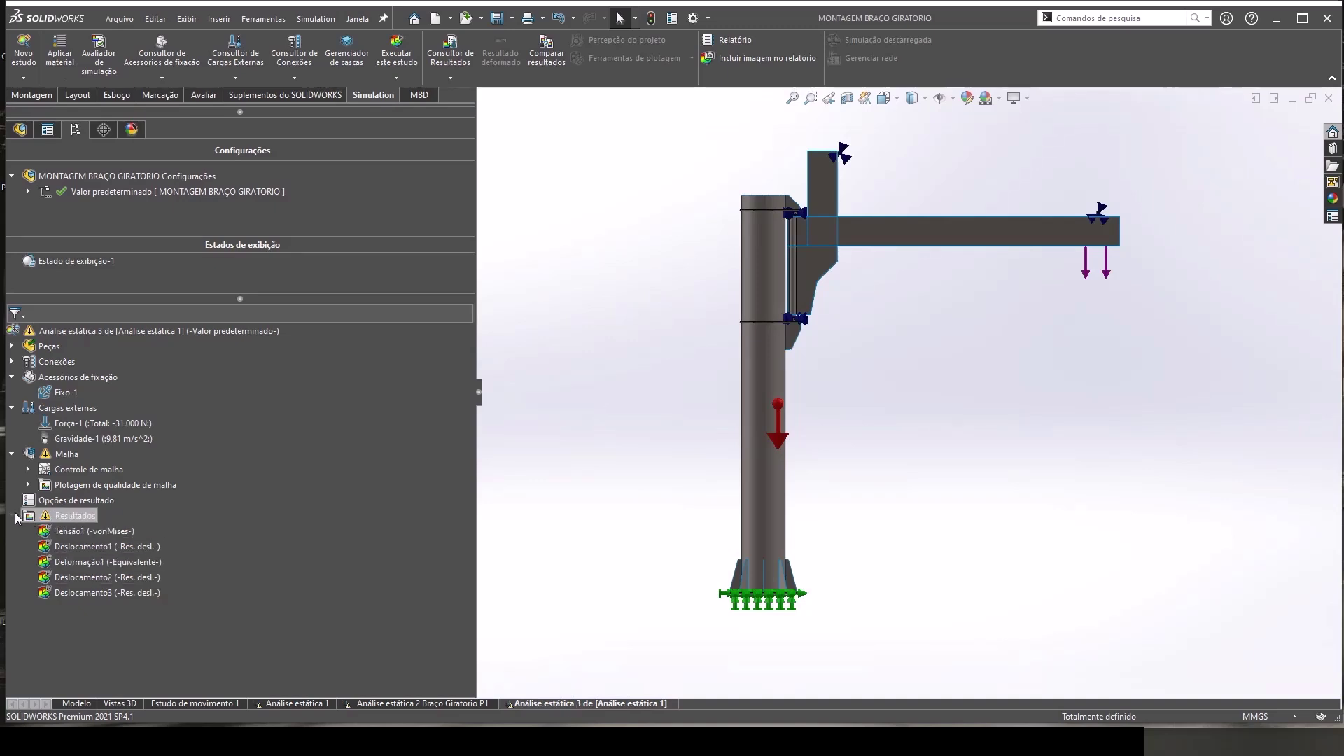
click(16, 516)
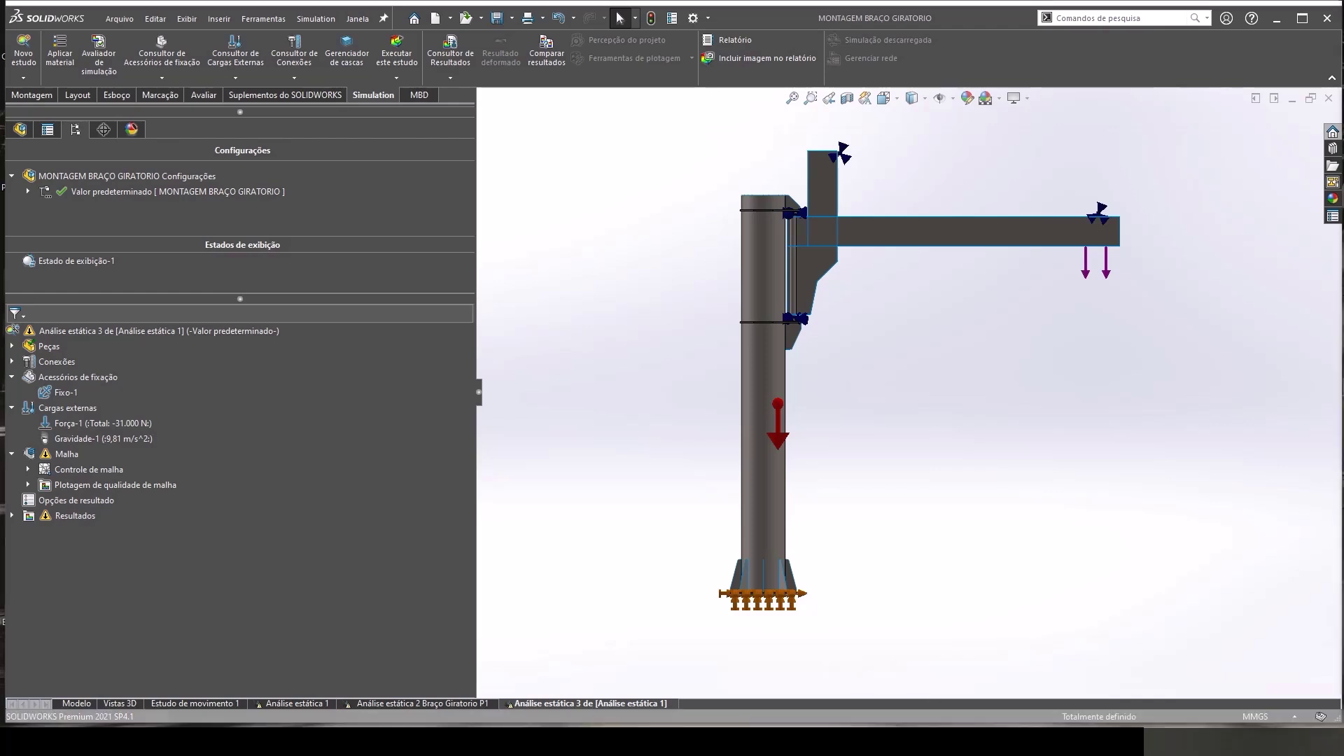
key(alt+Tab)
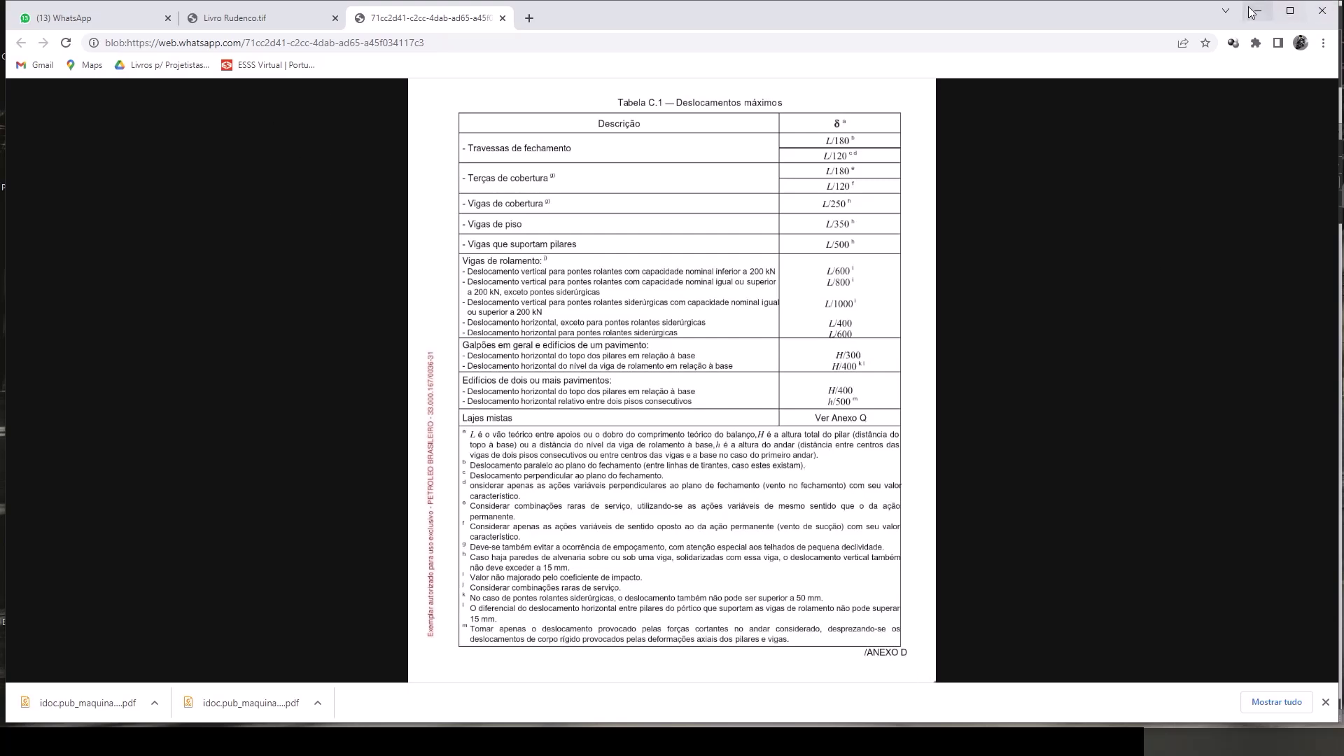
Step: Minimize Chrome to return to static study 3 with its −31,000 N force and gravity loads
click(1258, 11)
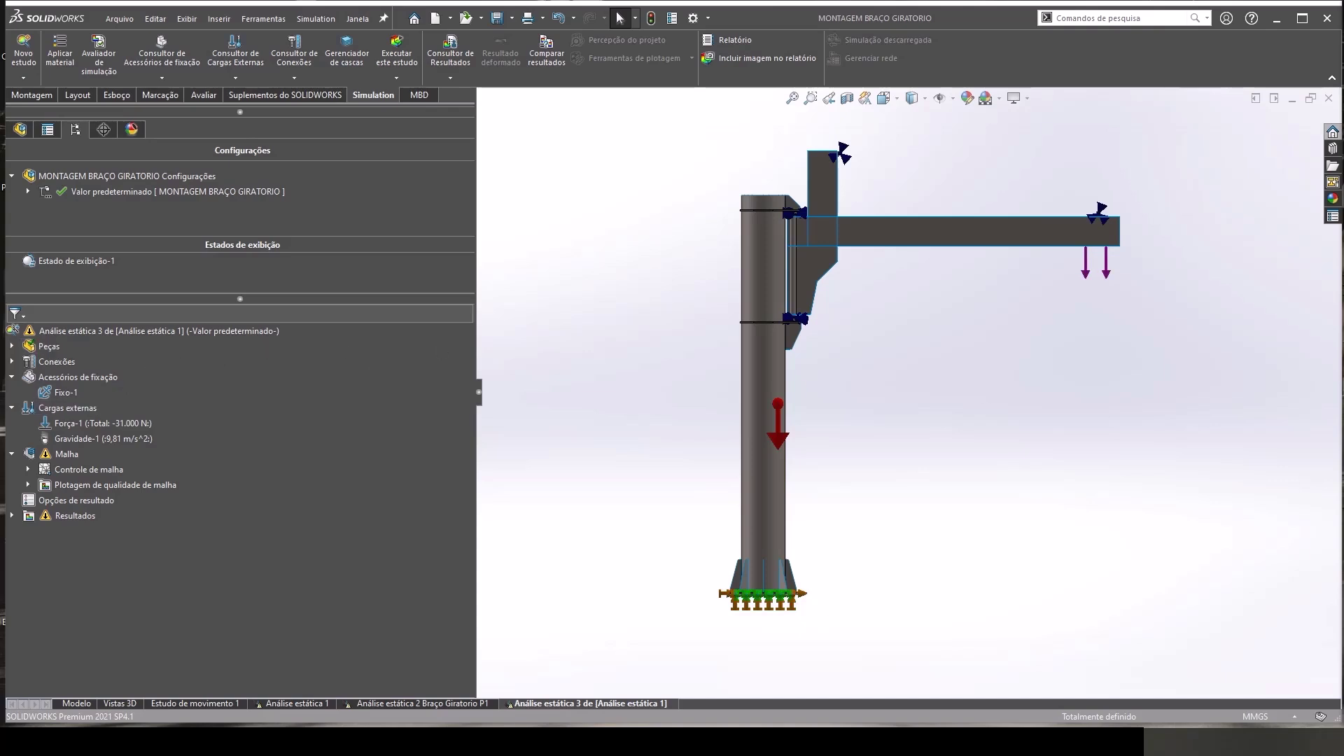
Step: Remesh and rerun study 3, view the Deslocamento1 plot, then return to the Modelo view
right_click(62, 455)
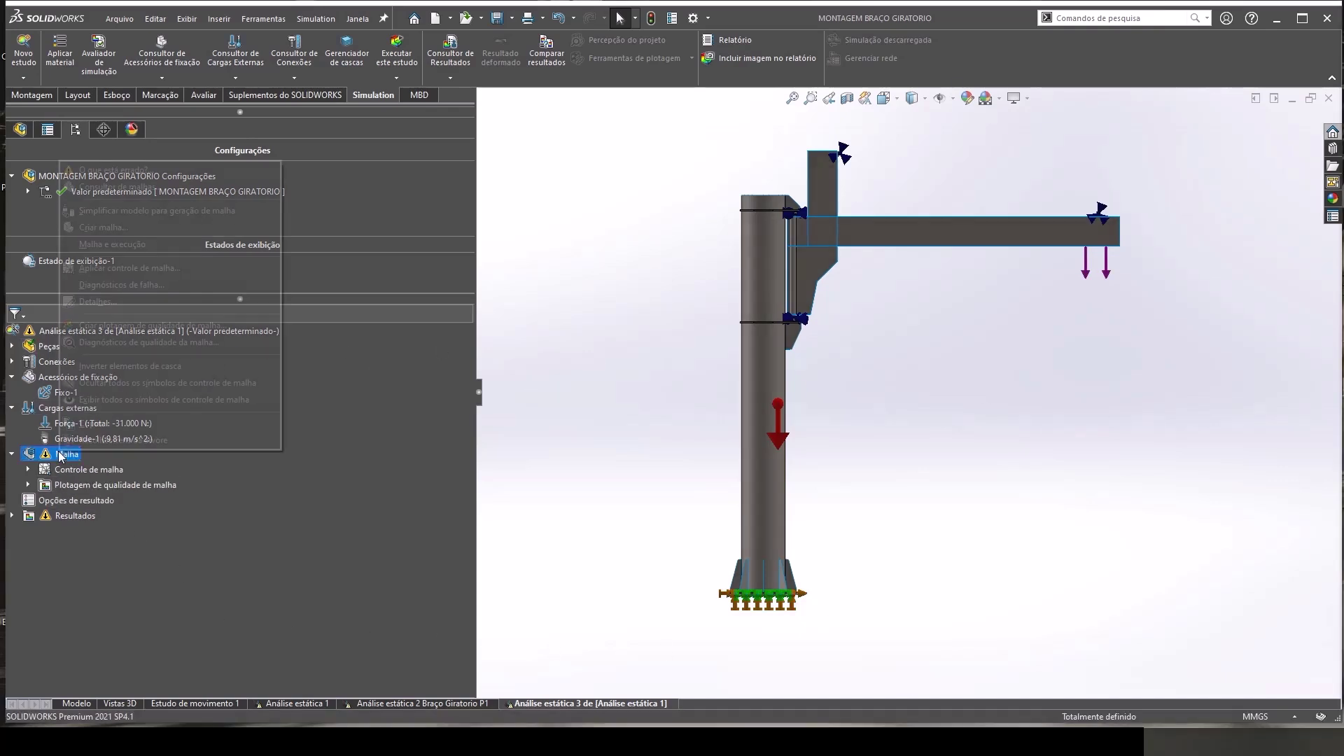
click(122, 245)
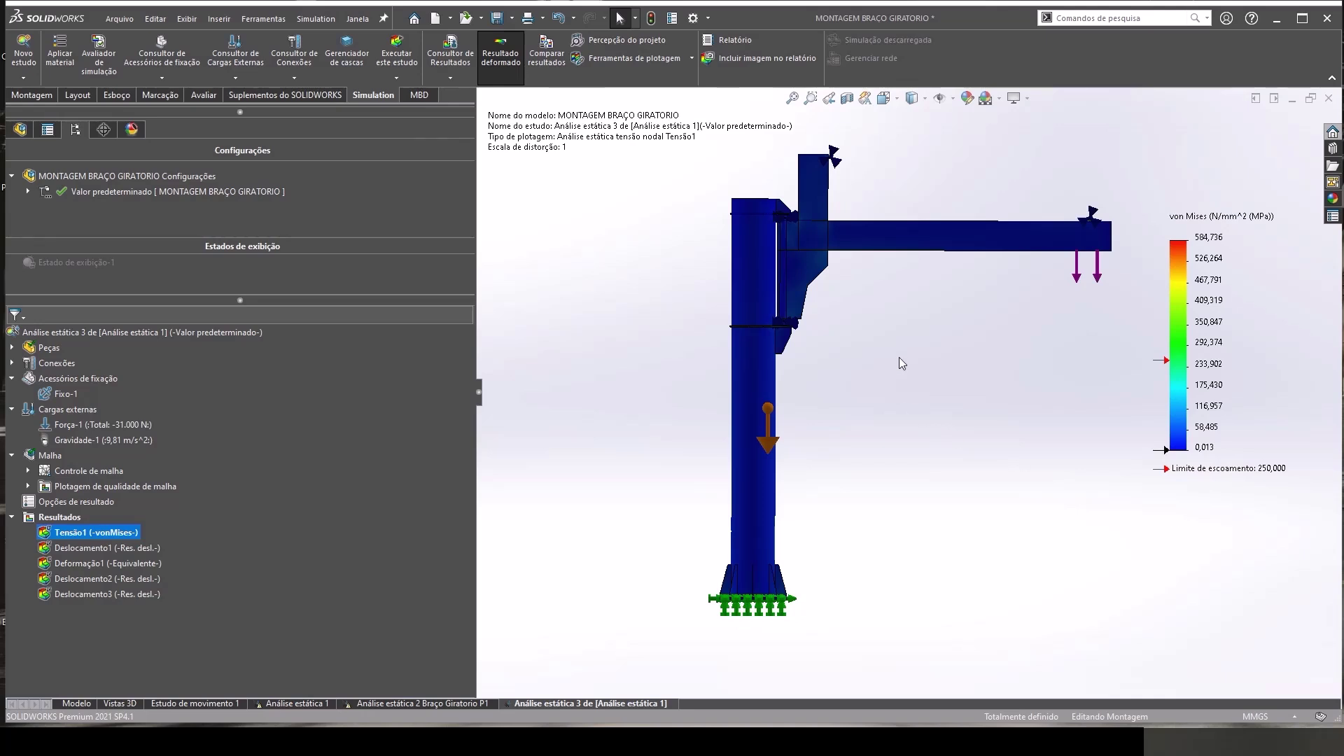
double_click(93, 548)
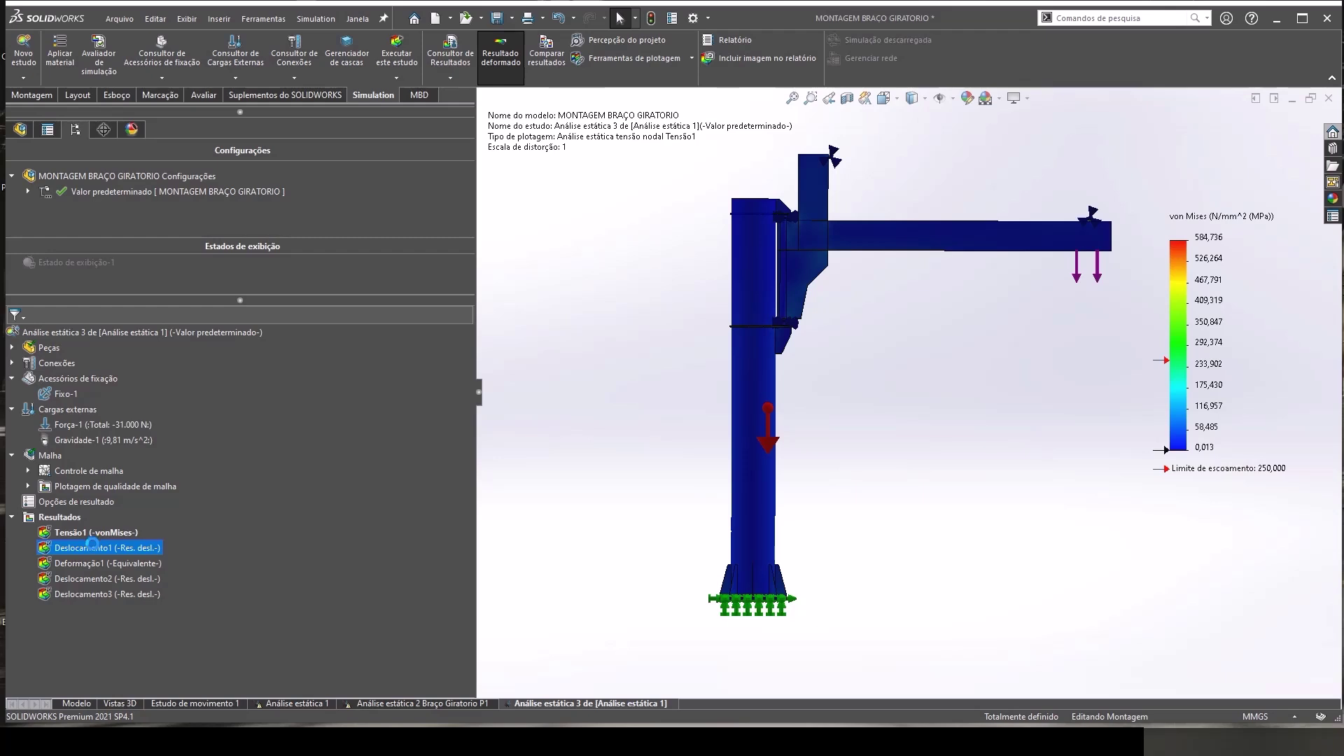
click(80, 704)
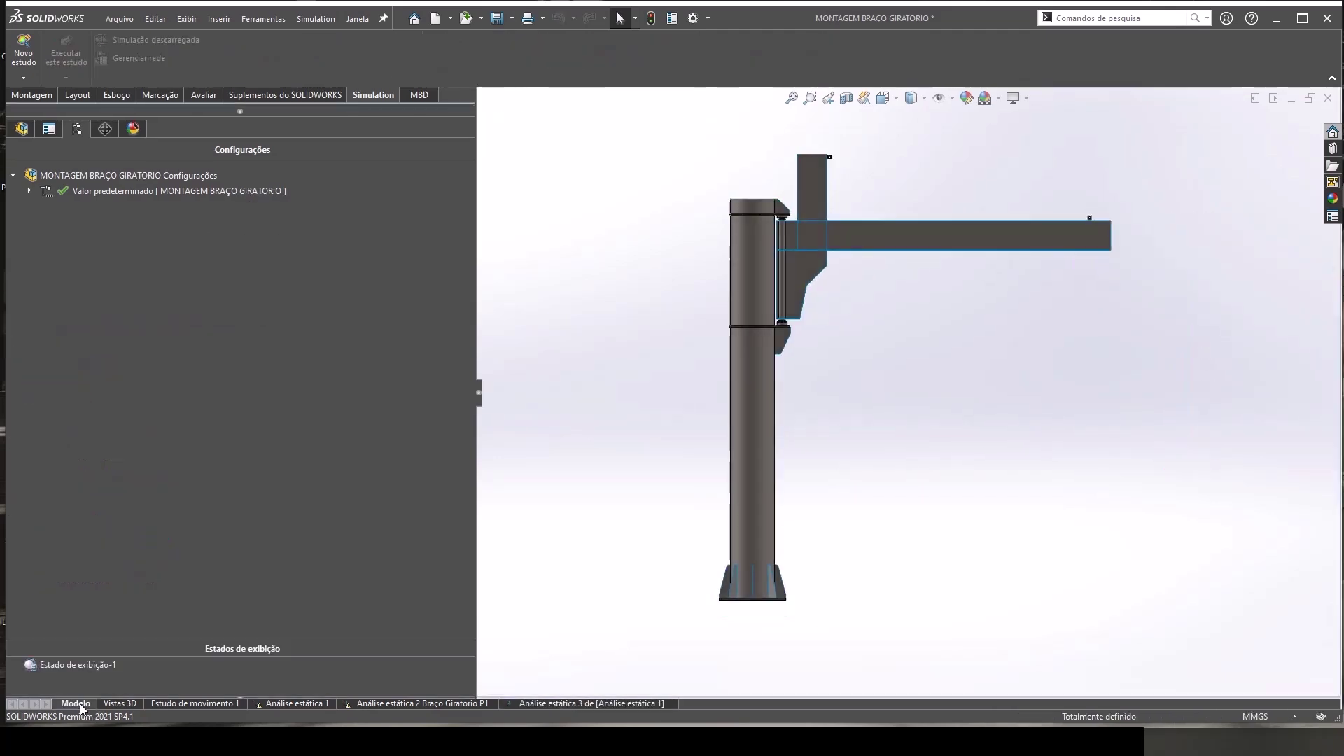
click(24, 95)
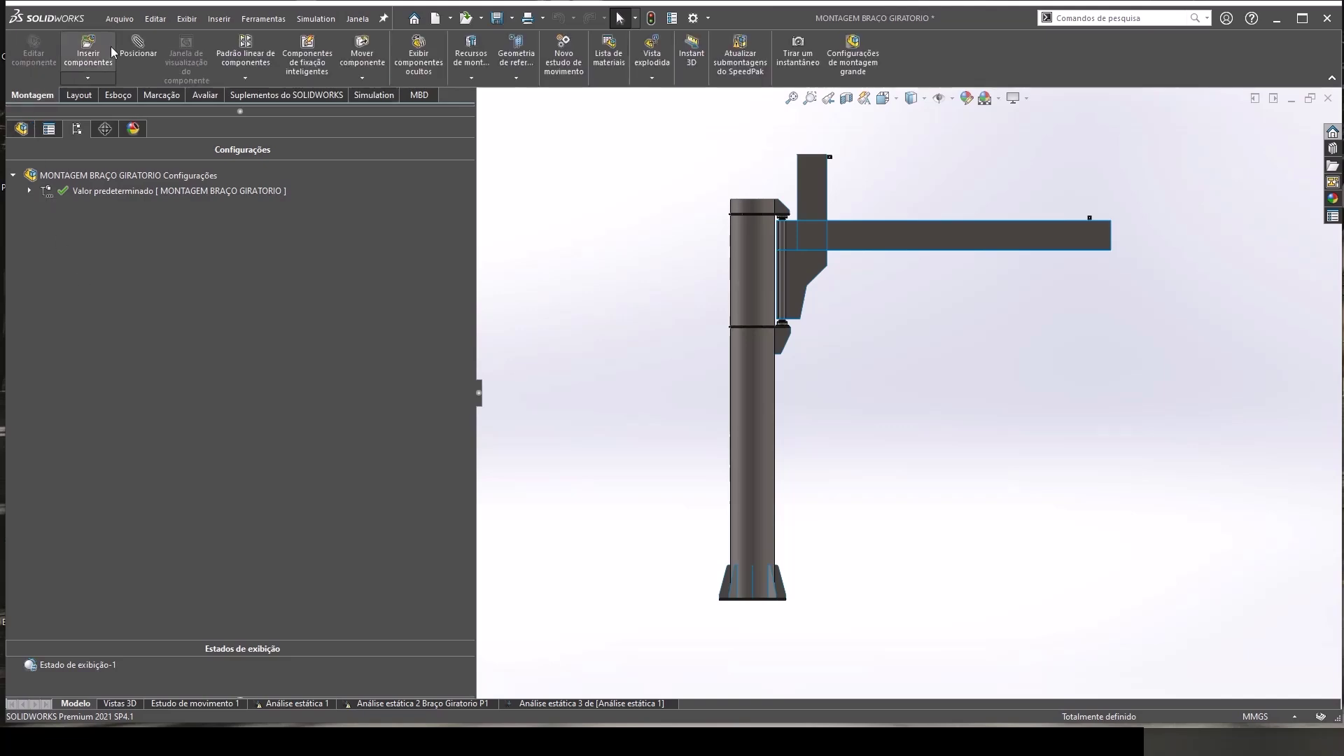
click(109, 94)
click(63, 52)
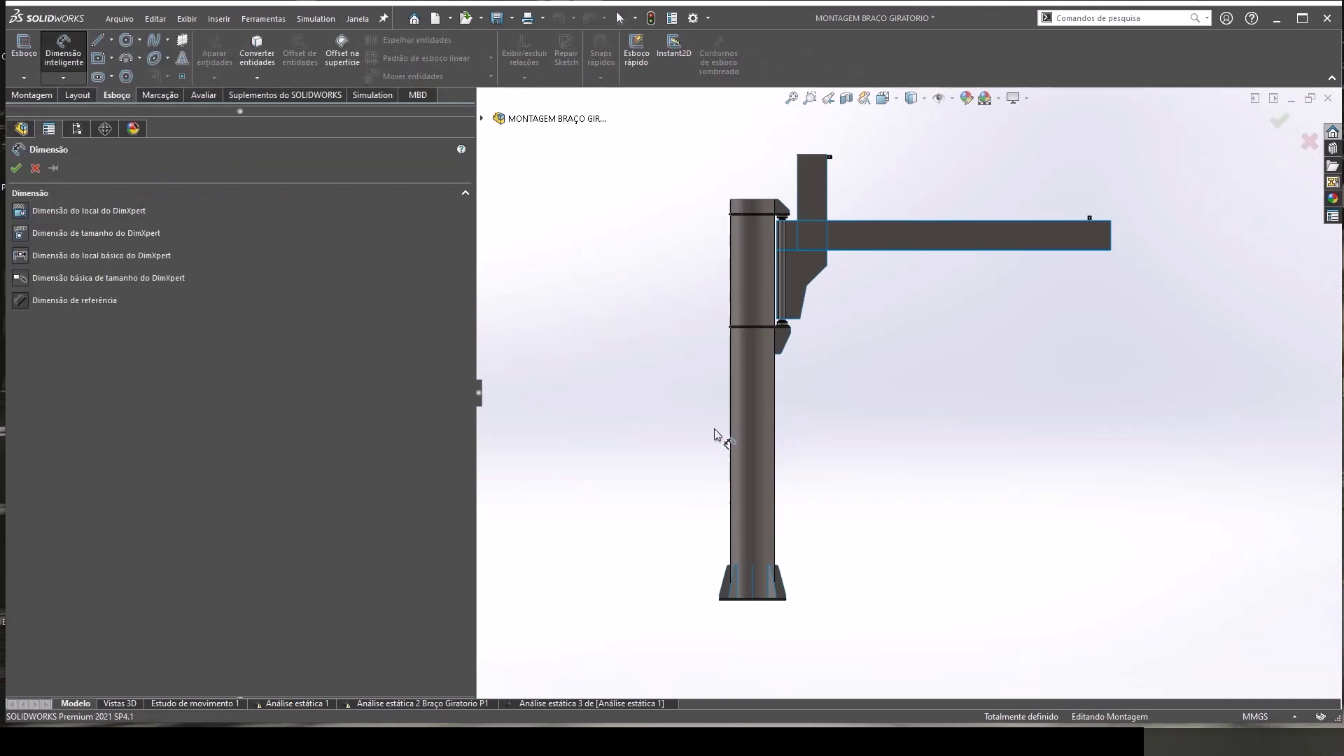
scroll(795, 525, down, 3)
scroll(720, 609, down, 3)
scroll(1041, 335, down, 3)
mouse_move(1041, 335)
middle_down()
mouse_move(976, 375)
mouse_move(812, 431)
middle_up()
scroll(1051, 252, up, 5)
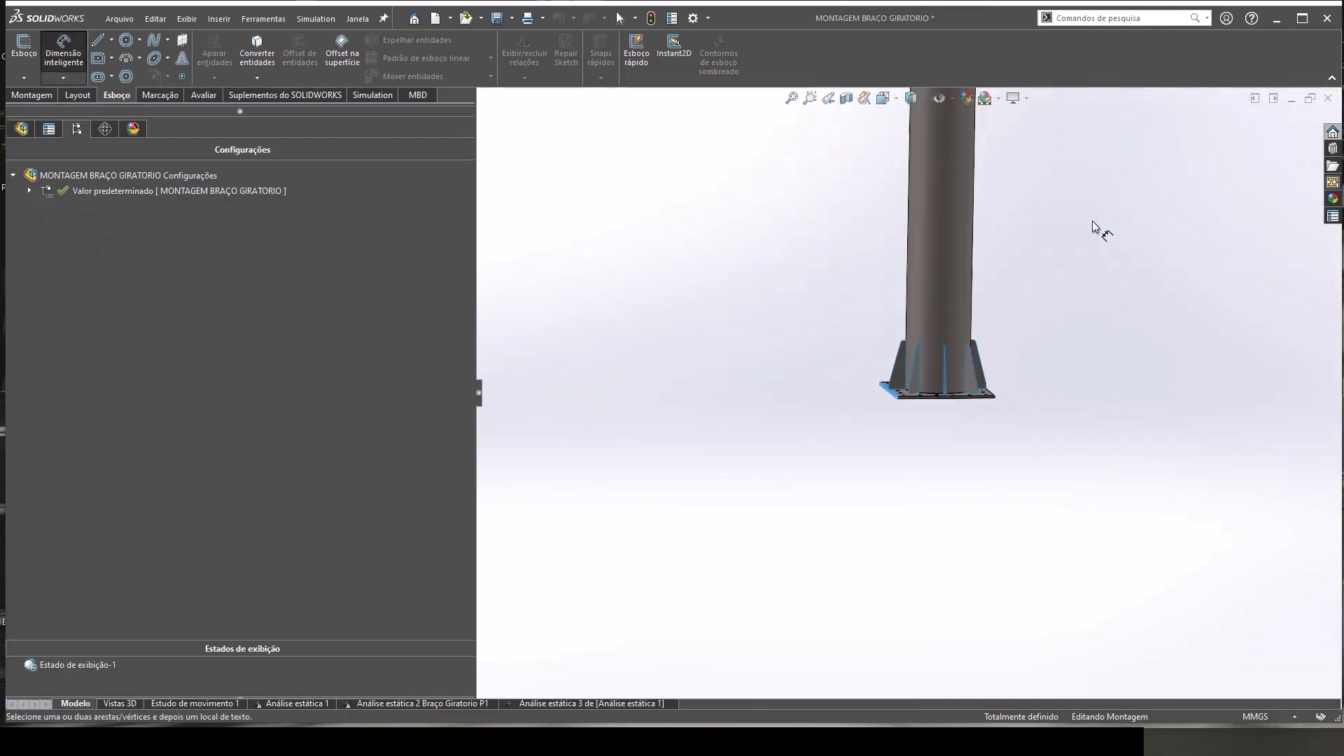
scroll(1099, 231, up, 3)
scroll(1064, 294, down, 5)
scroll(910, 322, down, 2)
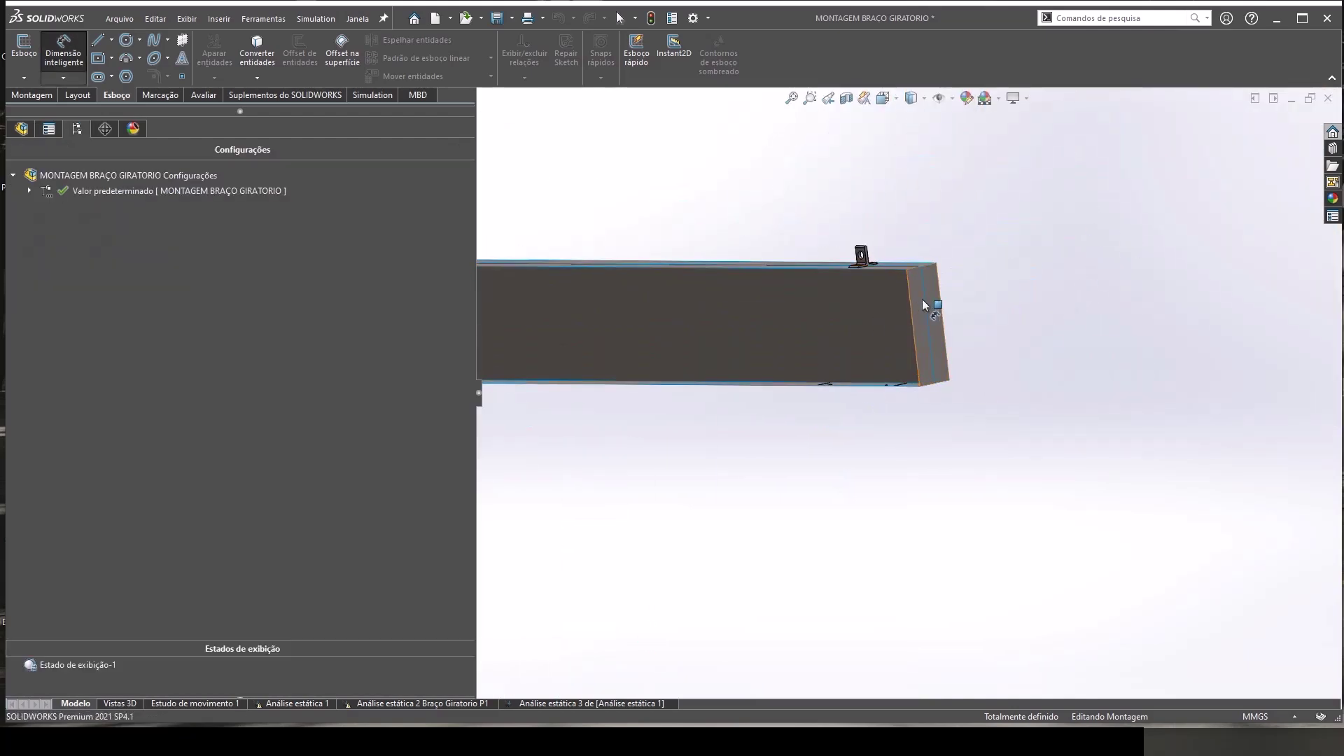
click(928, 329)
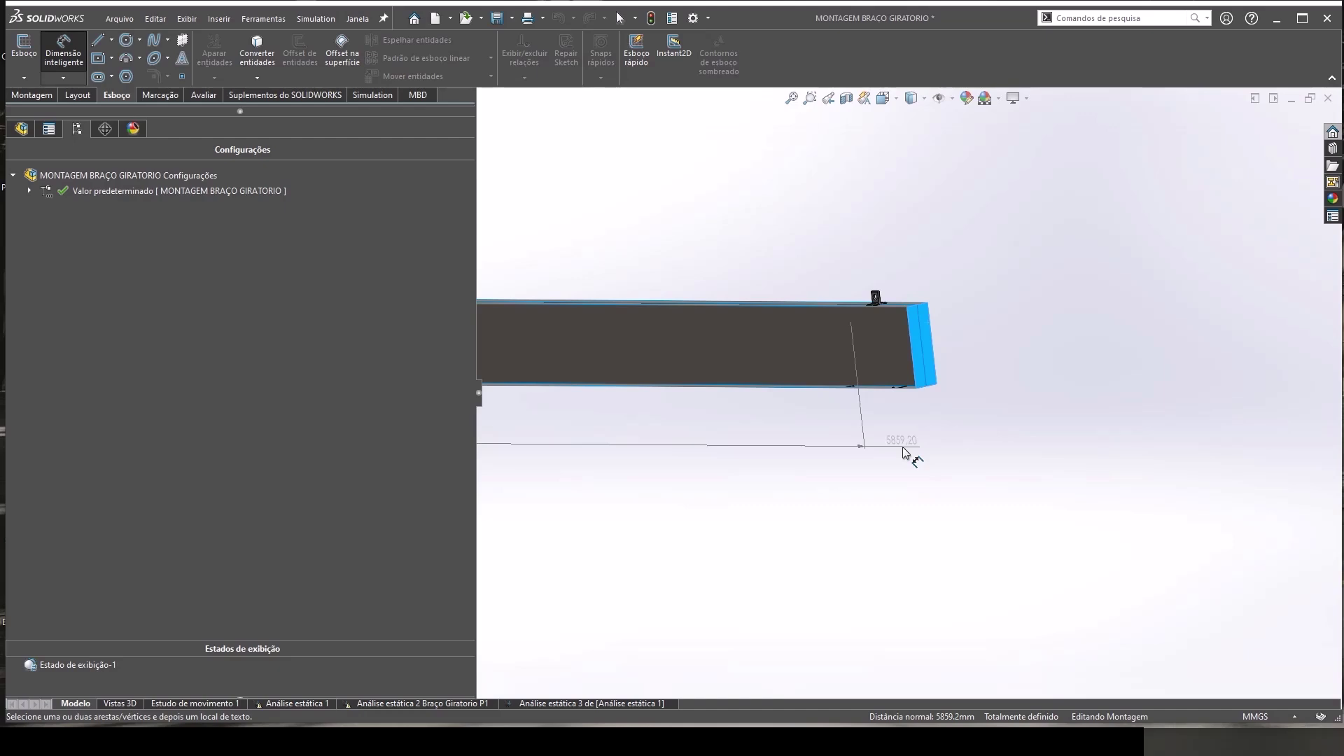
middle_drag(907, 453, 1027, 454)
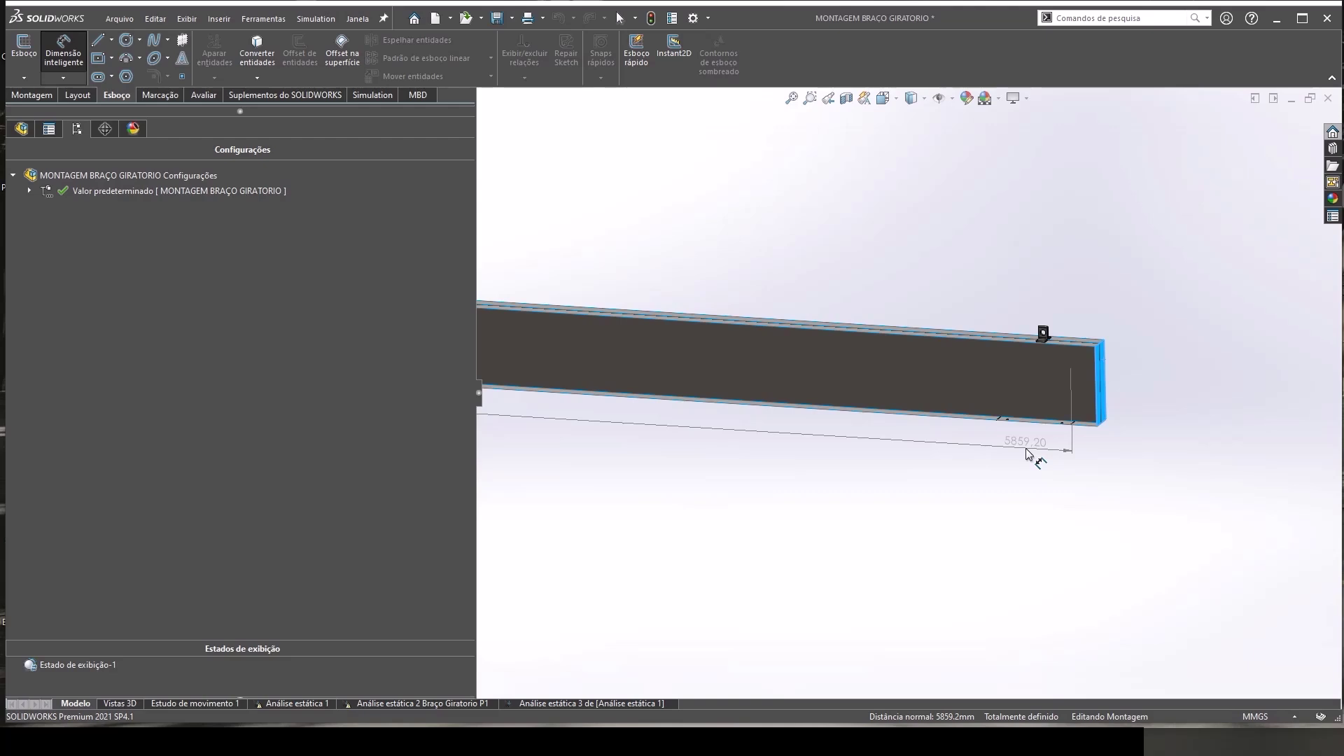
middle_drag(1027, 453, 1029, 455)
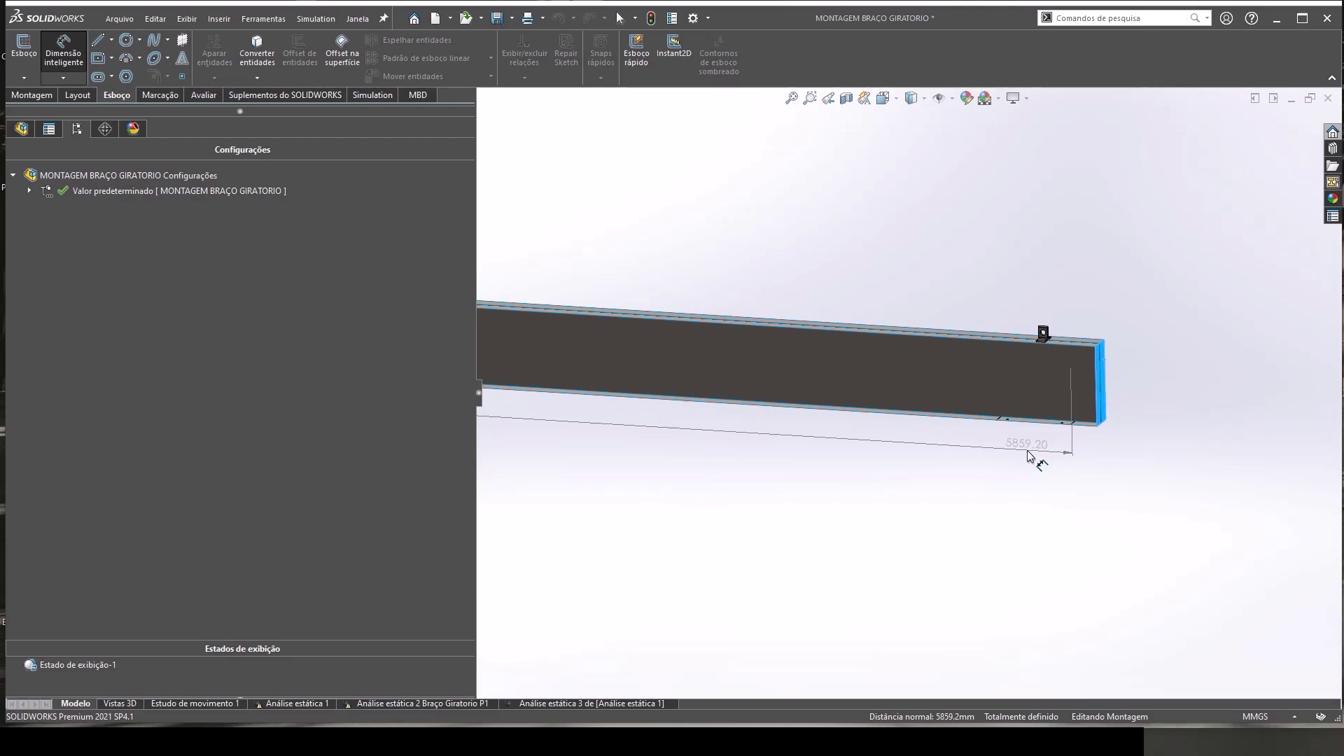
key(Escape)
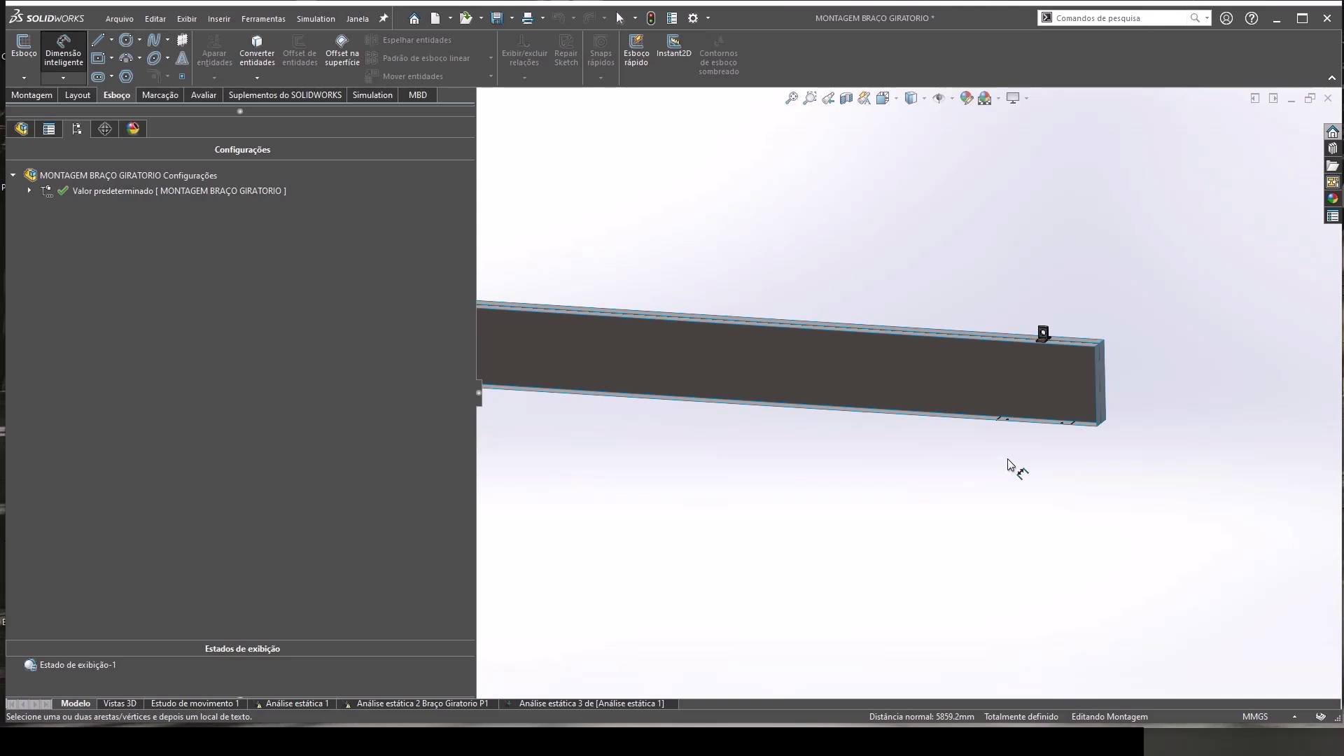
scroll(1041, 351, down, 3)
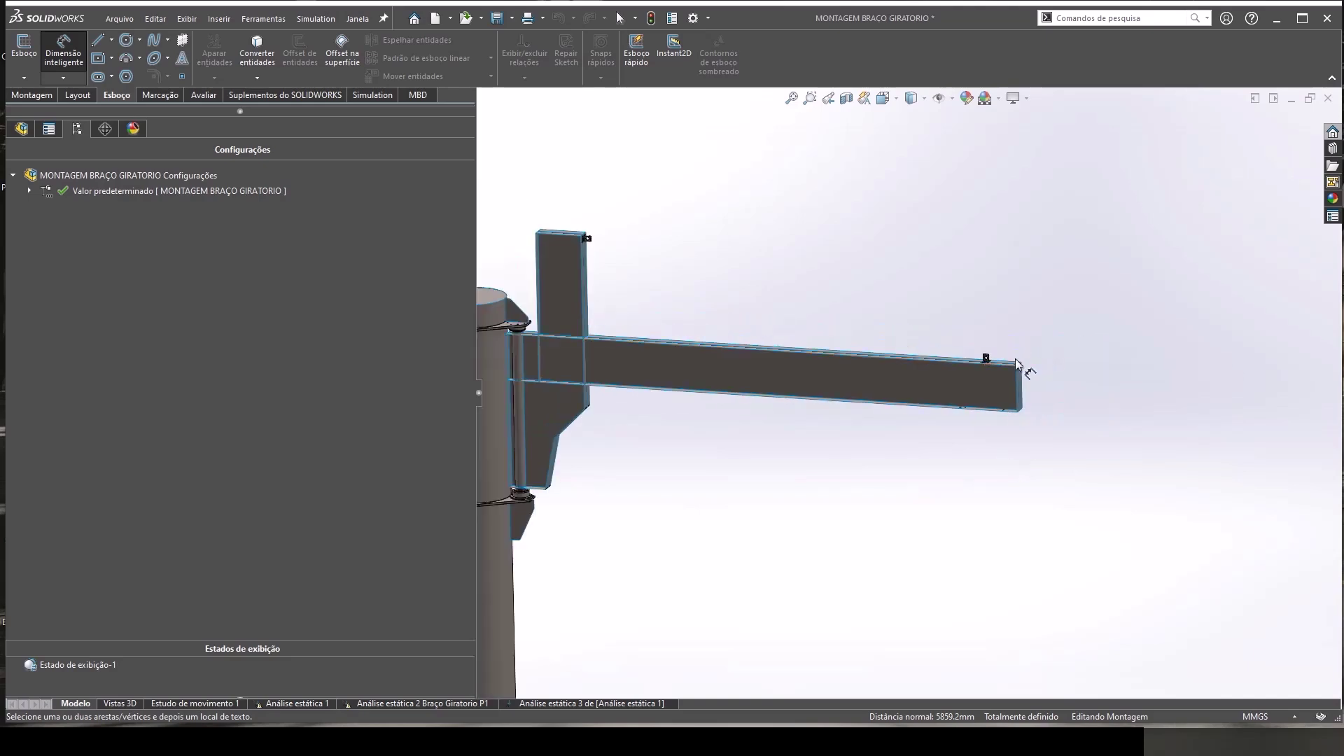
key(Escape)
click(975, 381)
scroll(974, 381, down, 1)
scroll(990, 390, down, 2)
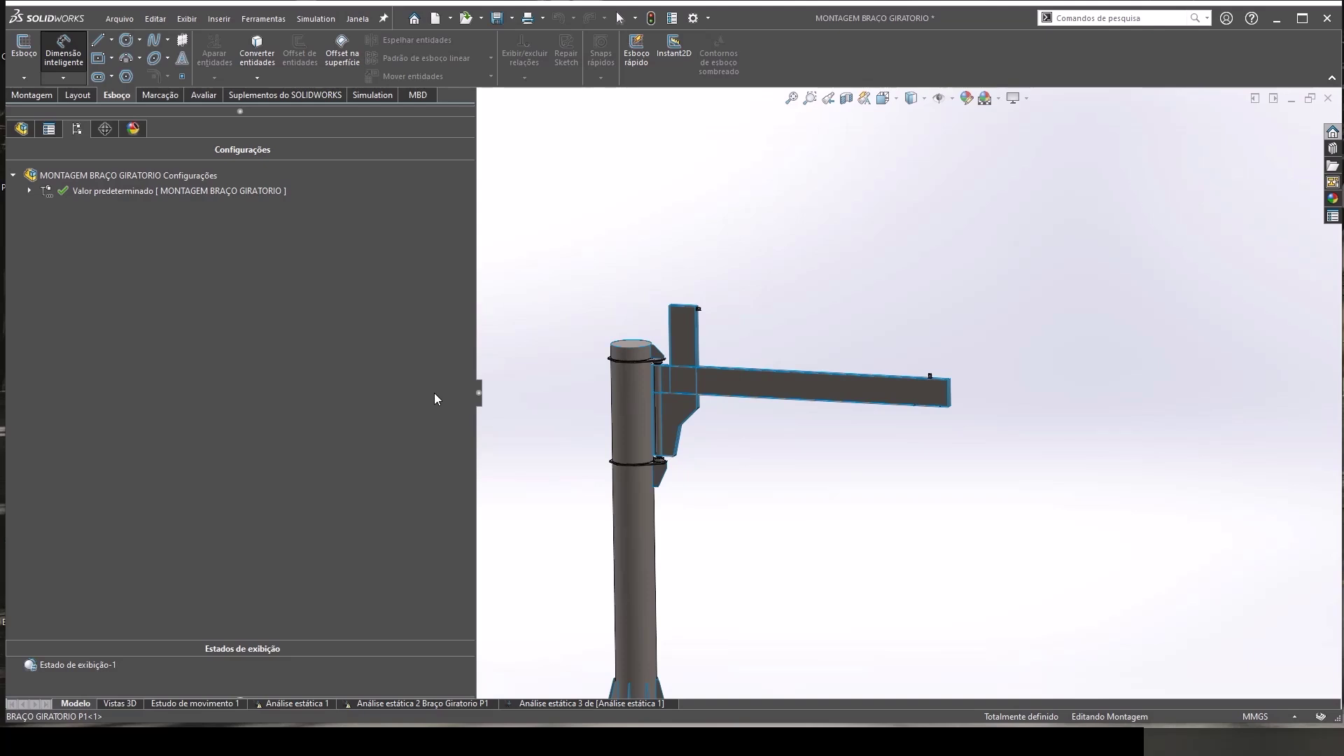
Step: Show page 174 of the Rudenko book in Chrome with the δ'' < a/300 deflection limit
click(674, 714)
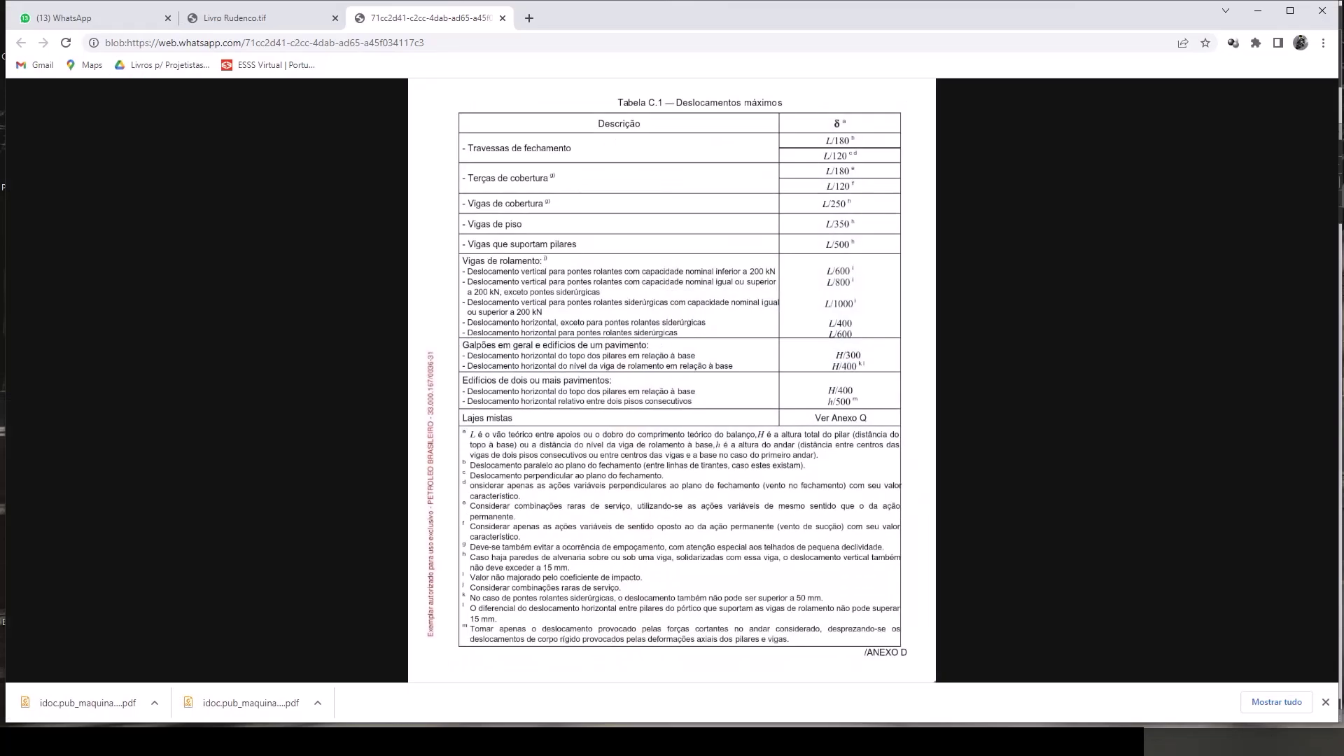
click(241, 19)
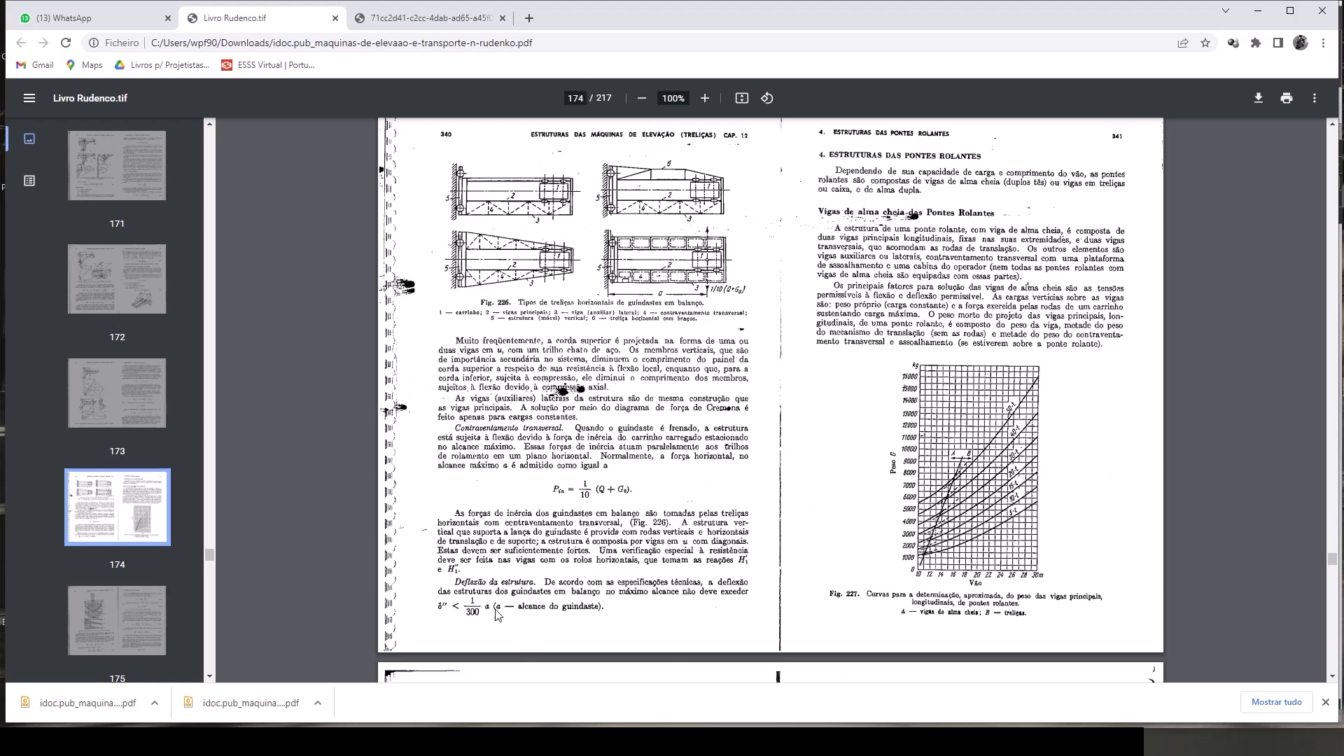
ctrl+scroll(499, 615, up, 1)
ctrl+scroll(499, 615, up, 1)
ctrl+scroll(498, 615, up, 1)
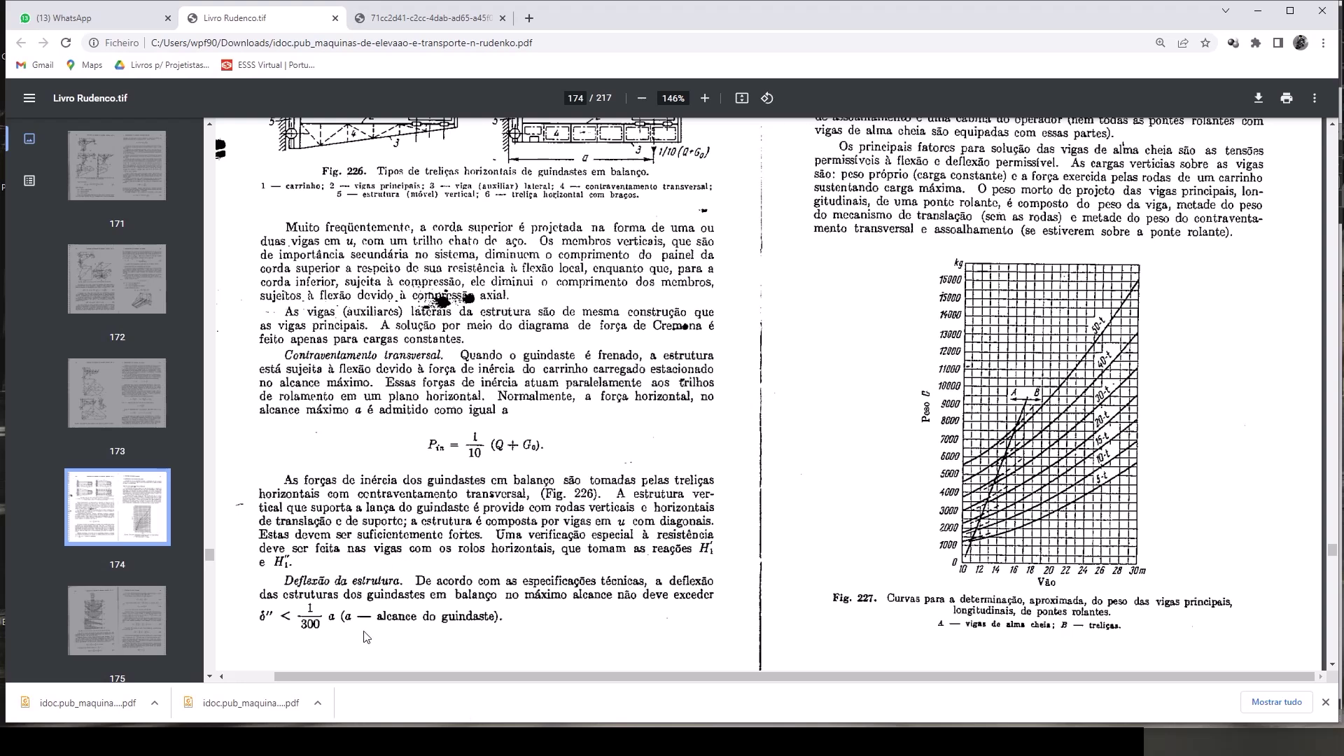
click(91, 19)
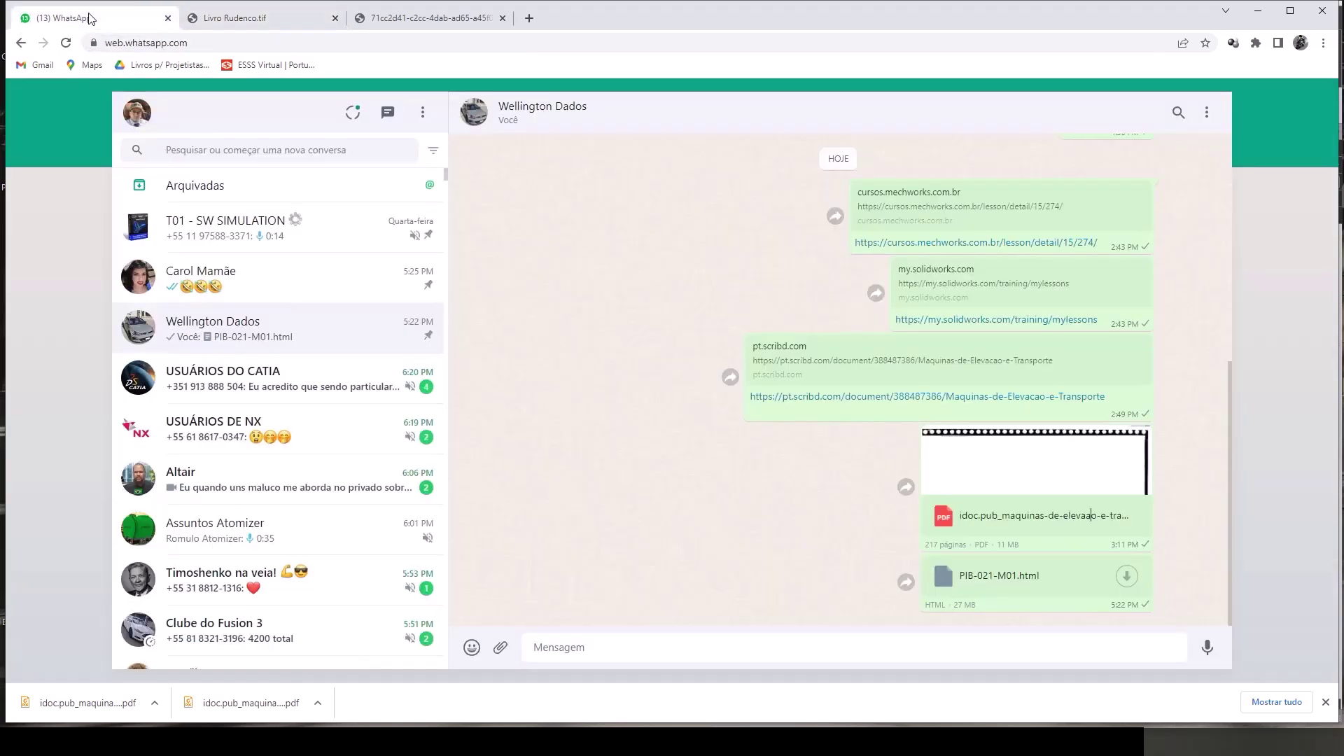
click(261, 18)
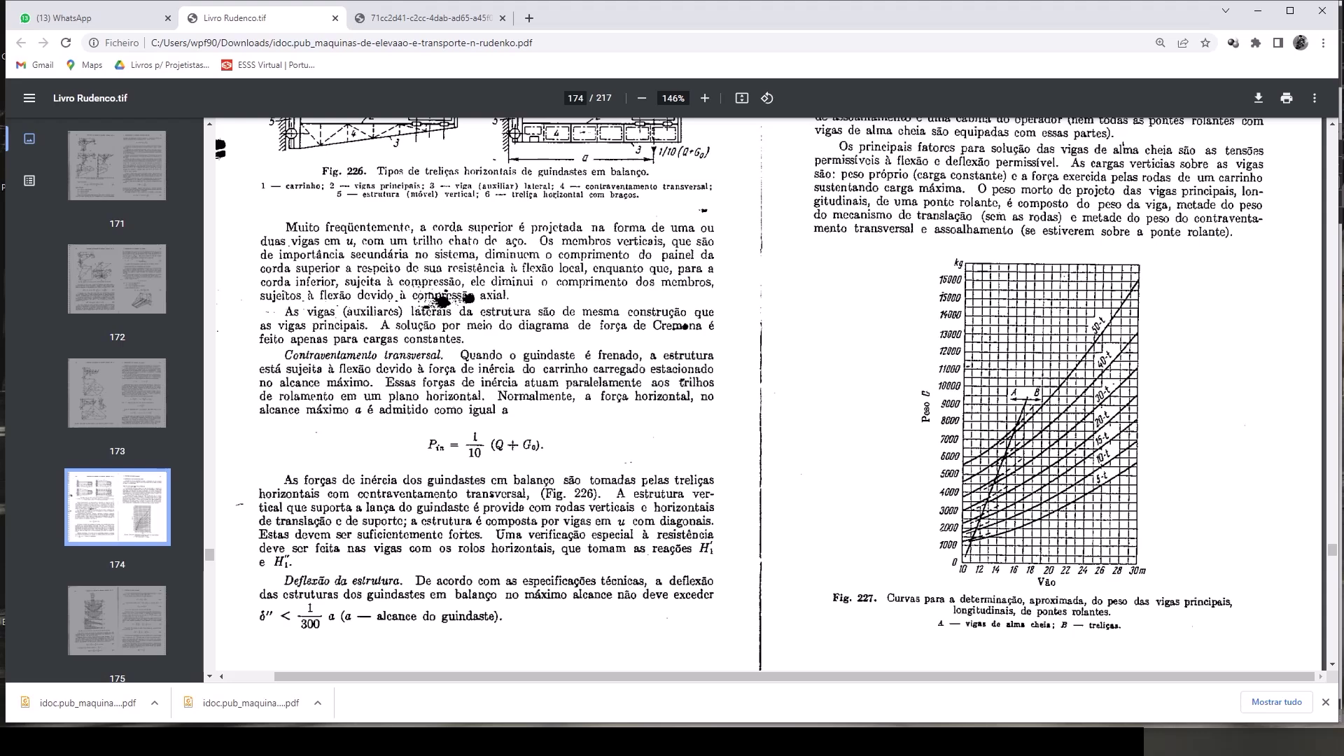
Step: In the front view, open the BRAÇO GIRATORIO P1 arm part via Abrir peça
key(alt+Tab)
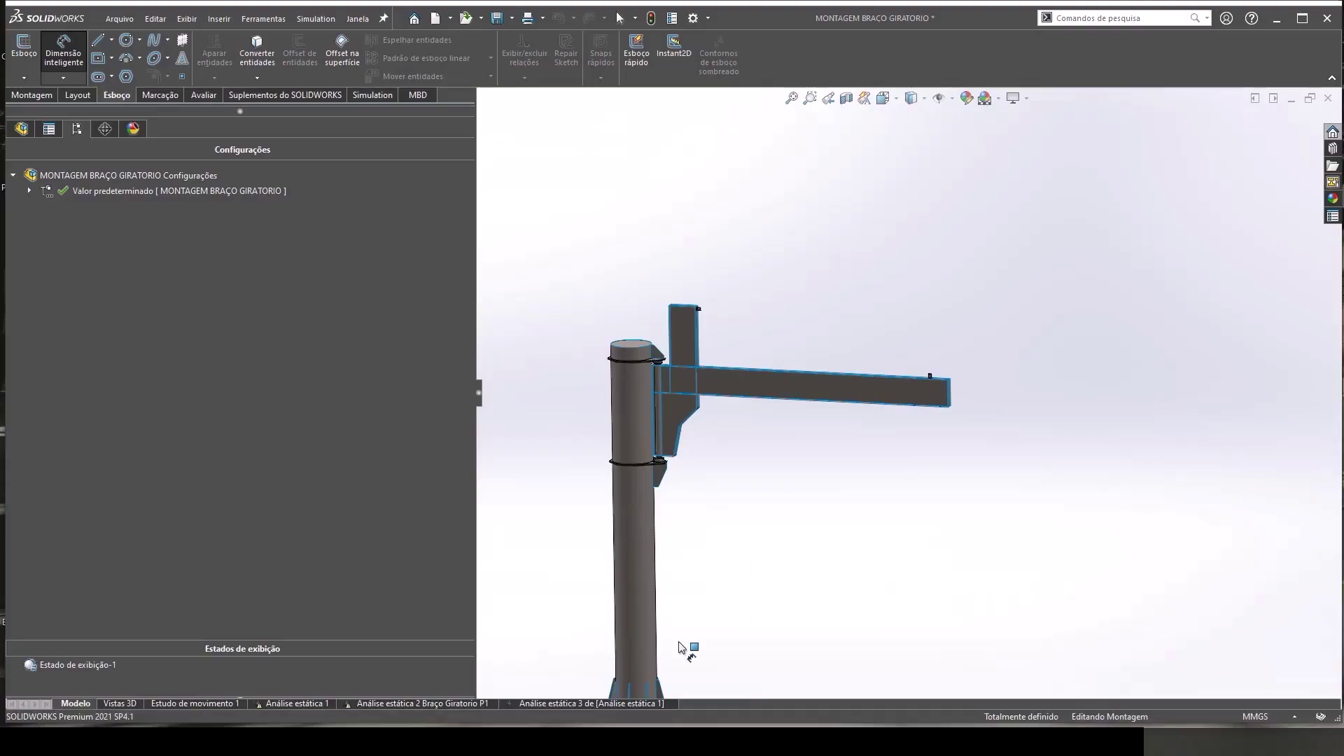
key(ctrl+1)
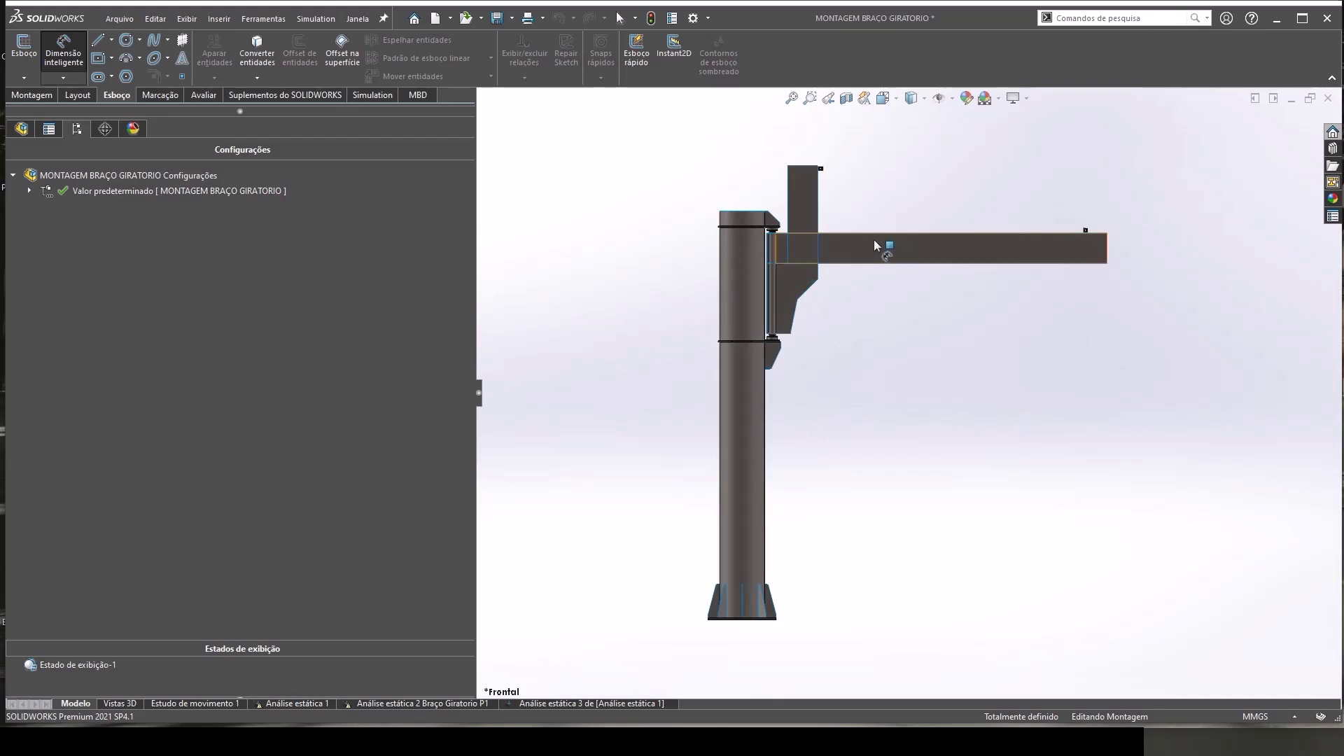
key(Escape)
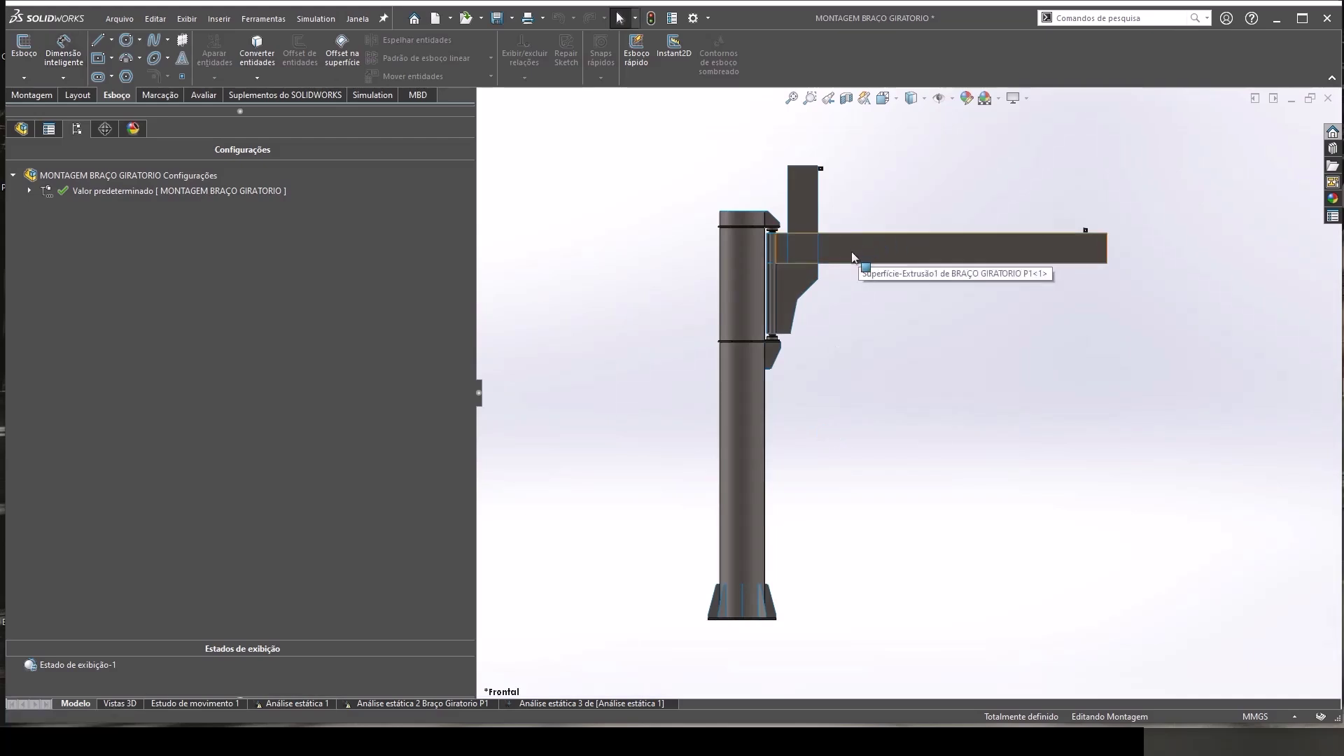
click(851, 246)
right_click(852, 246)
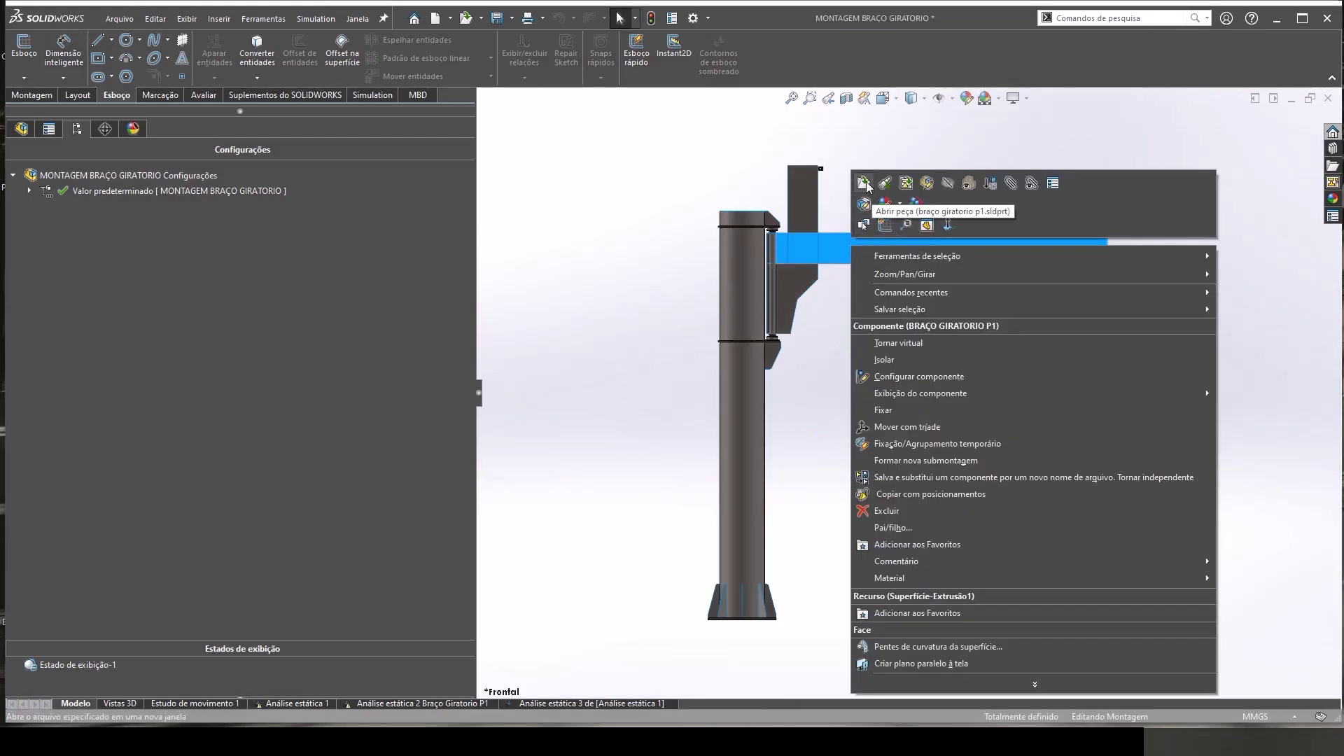
click(867, 182)
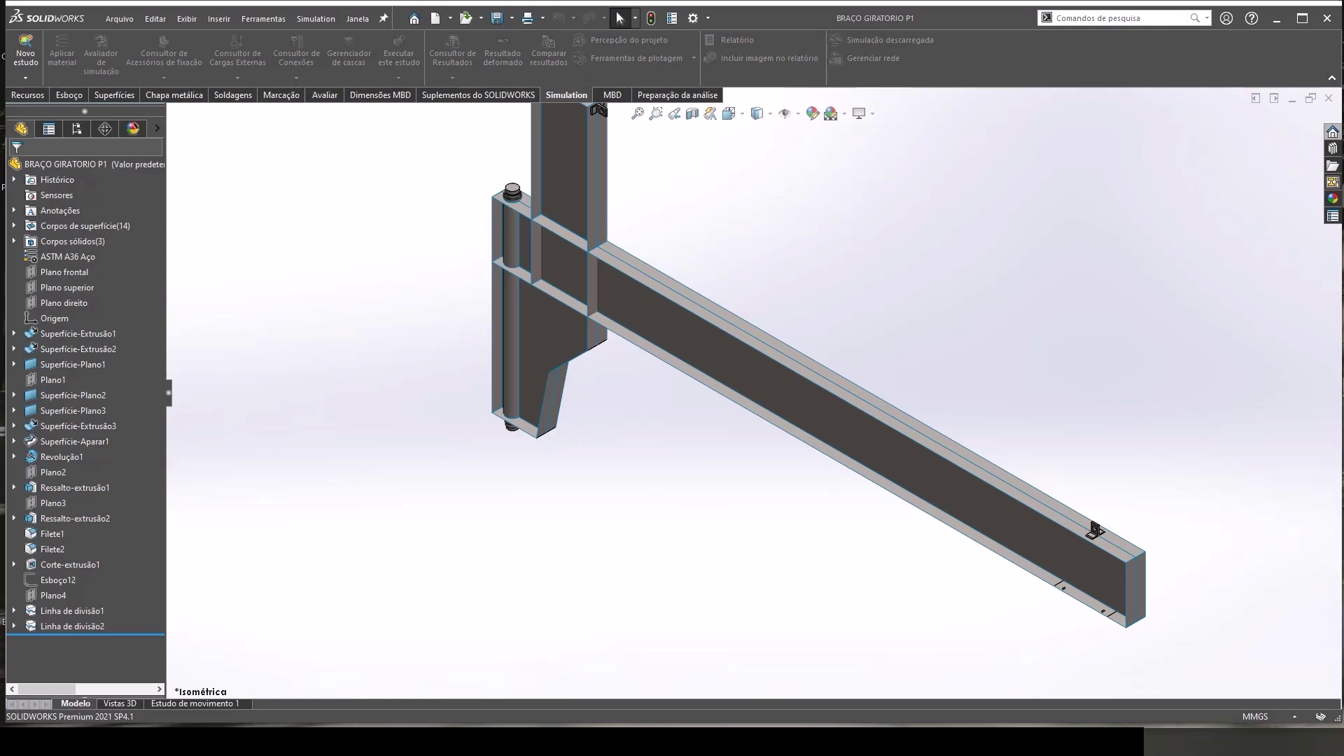
Step: Maximize Foxit and scroll the Tabela de Bitolas to the W 310–W 530 sections on page 2
key(alt+Tab)
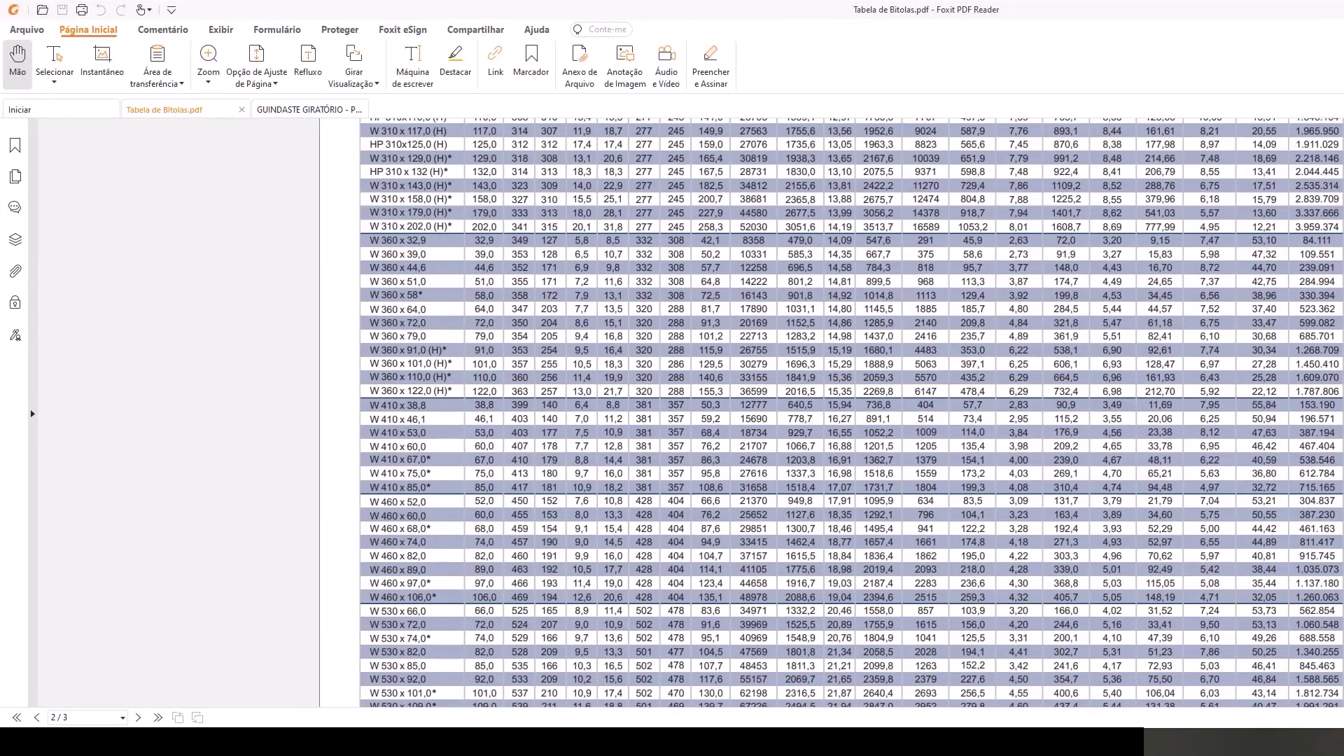
key(super+Up)
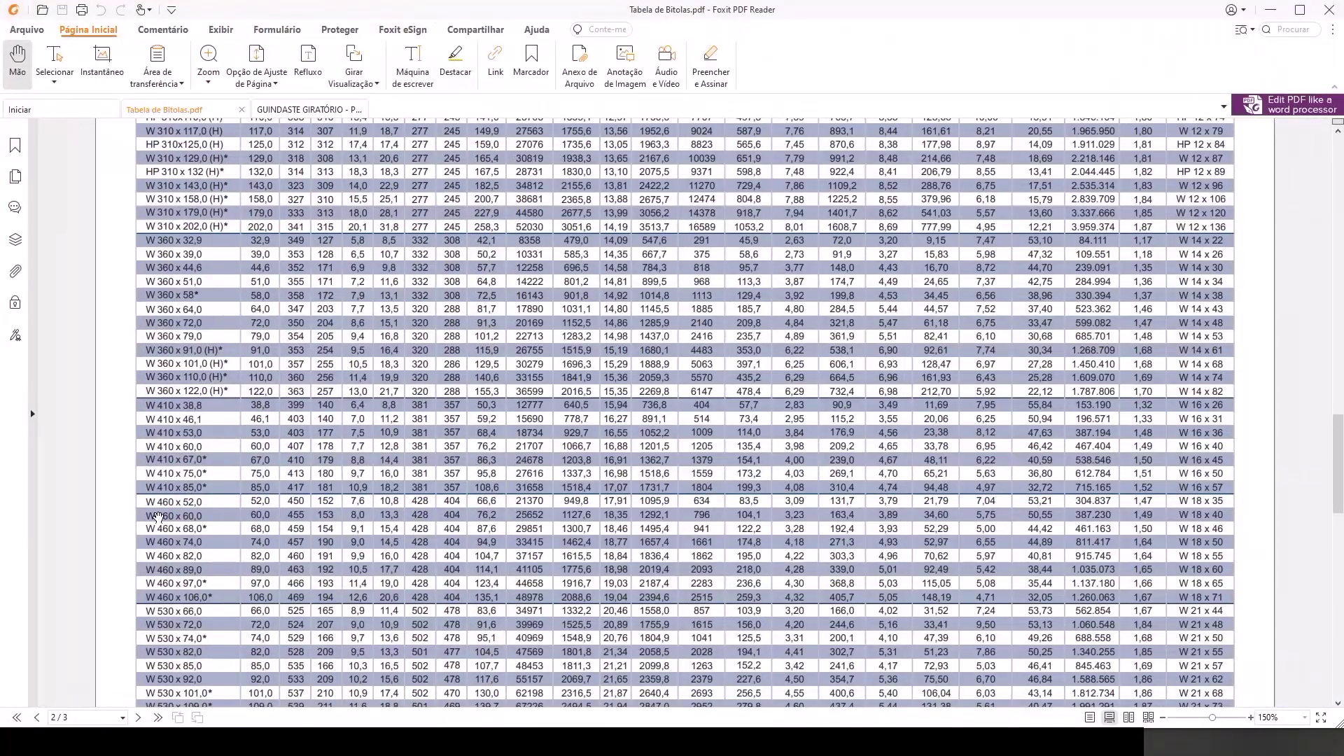
scroll(175, 532, down, 1)
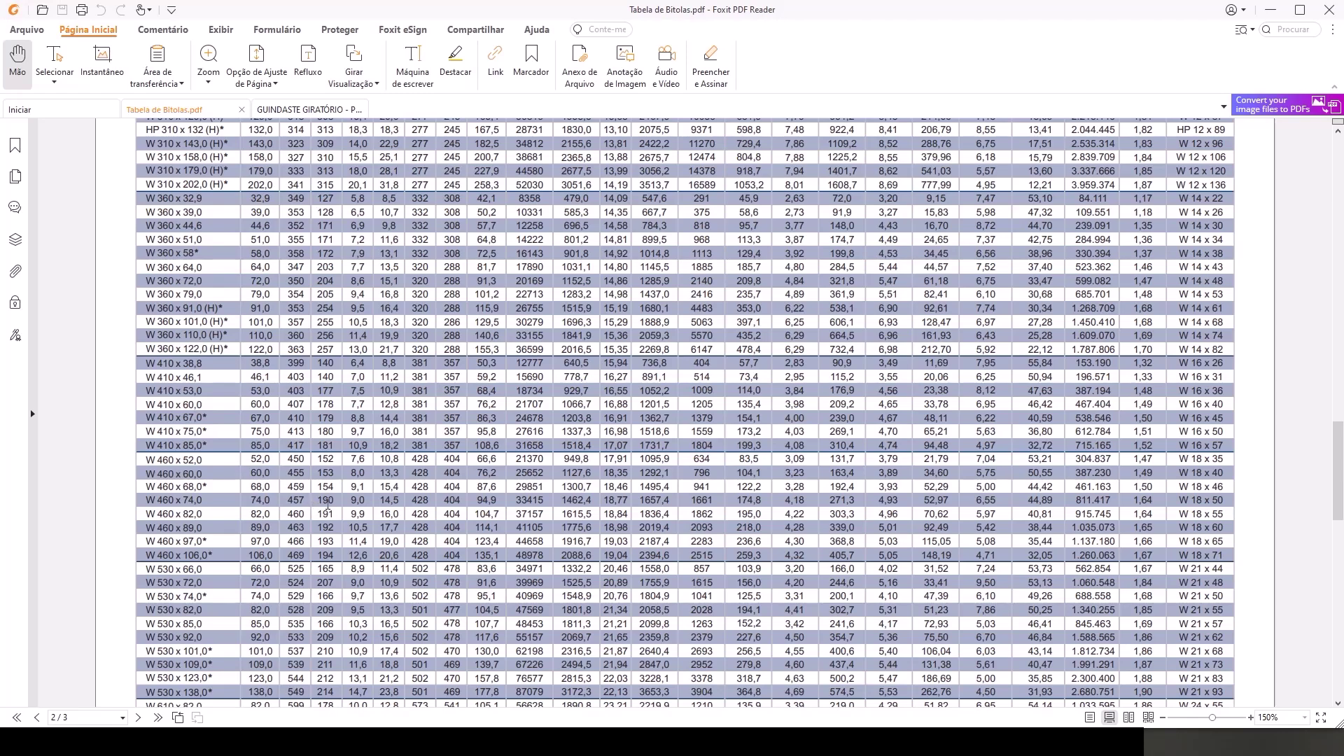
scroll(415, 451, up, 5)
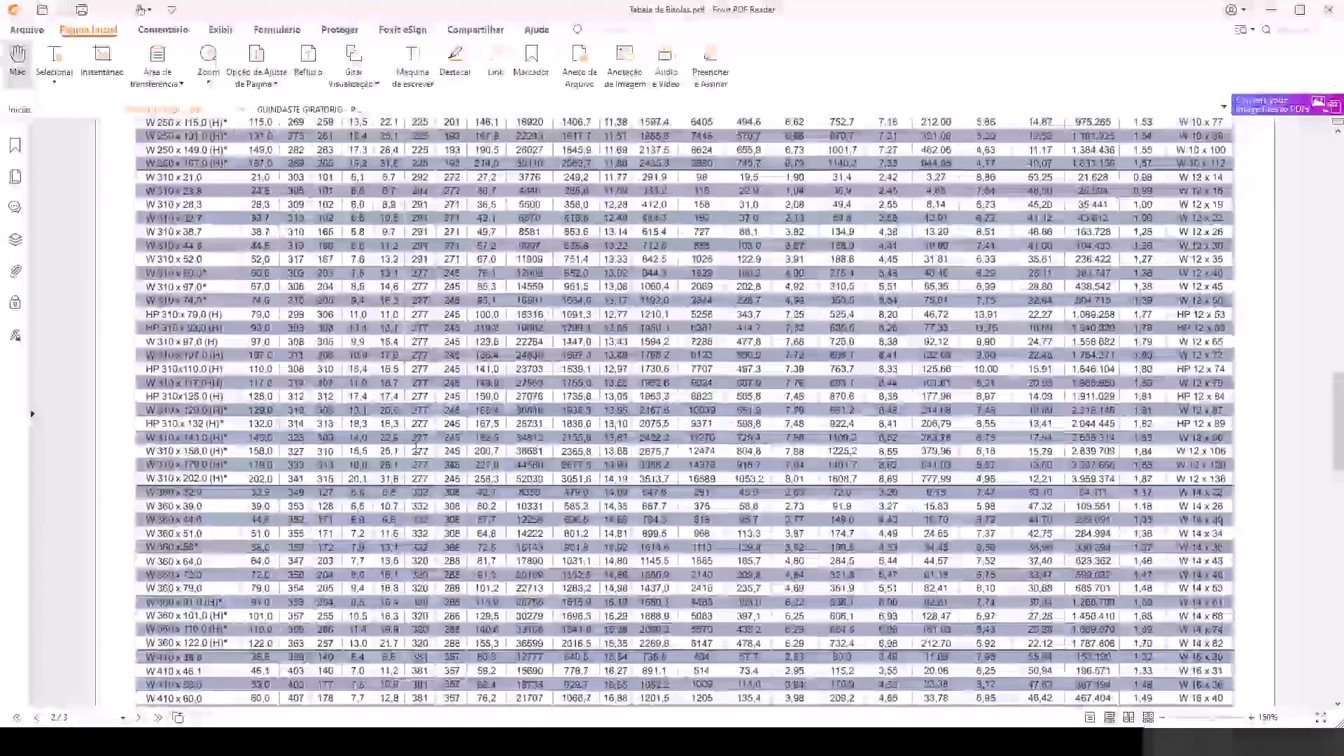
scroll(416, 451, up, 4)
scroll(416, 448, up, 2)
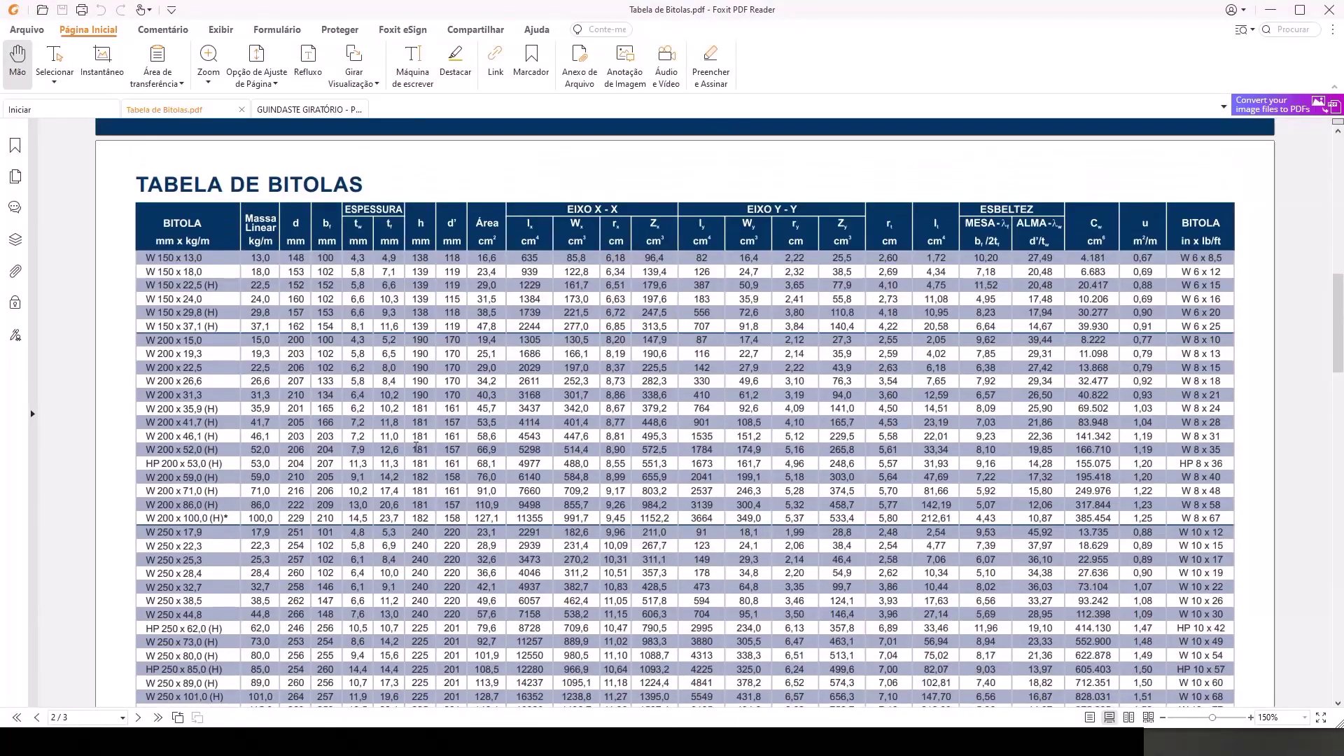
scroll(416, 446, up, 2)
scroll(415, 448, up, 3)
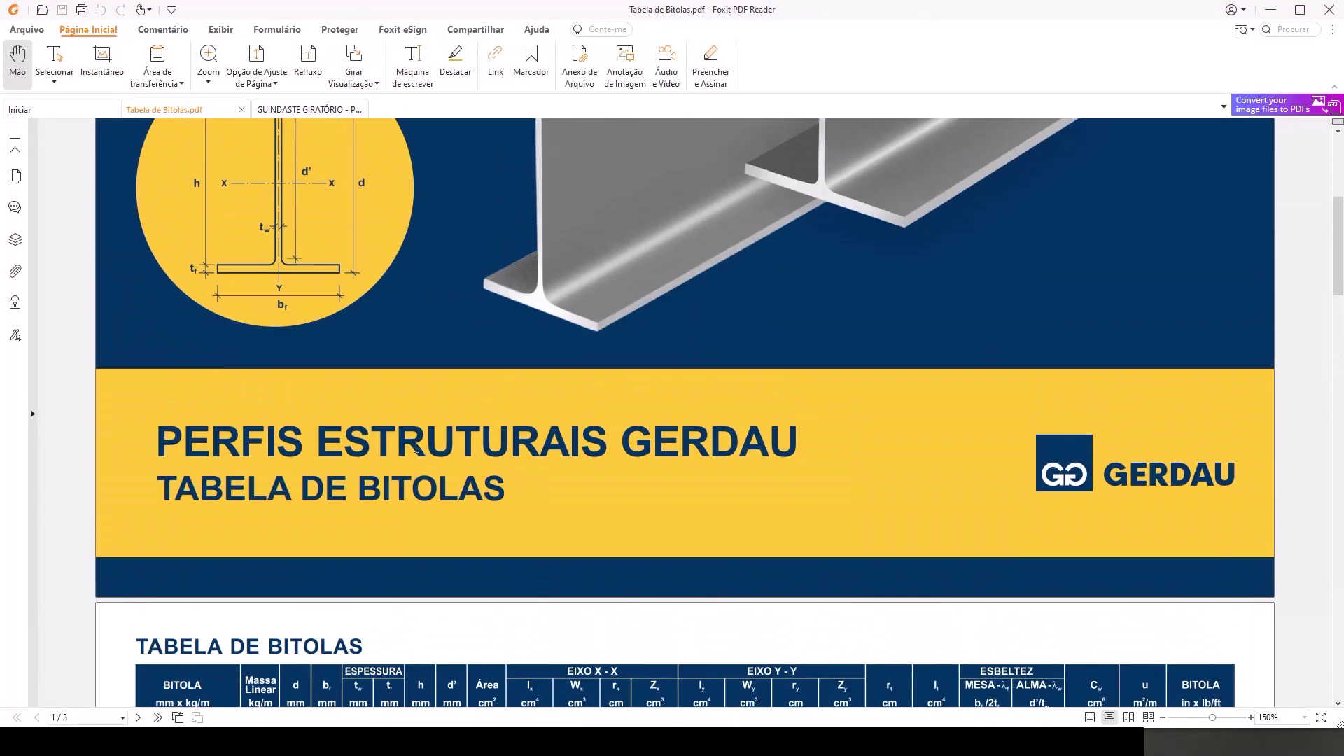
scroll(416, 448, down, 6)
scroll(399, 459, down, 3)
scroll(373, 476, down, 2)
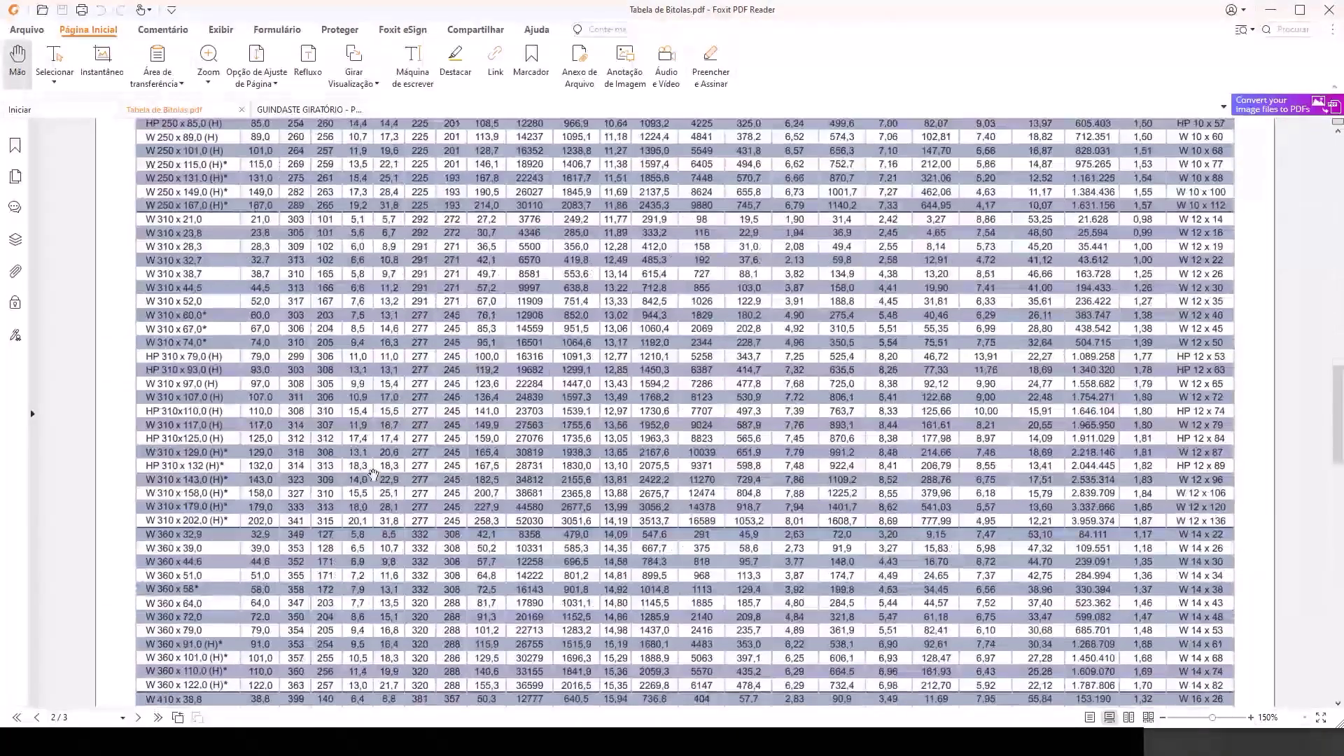
scroll(242, 554, down, 2)
scroll(242, 550, down, 2)
scroll(242, 549, down, 2)
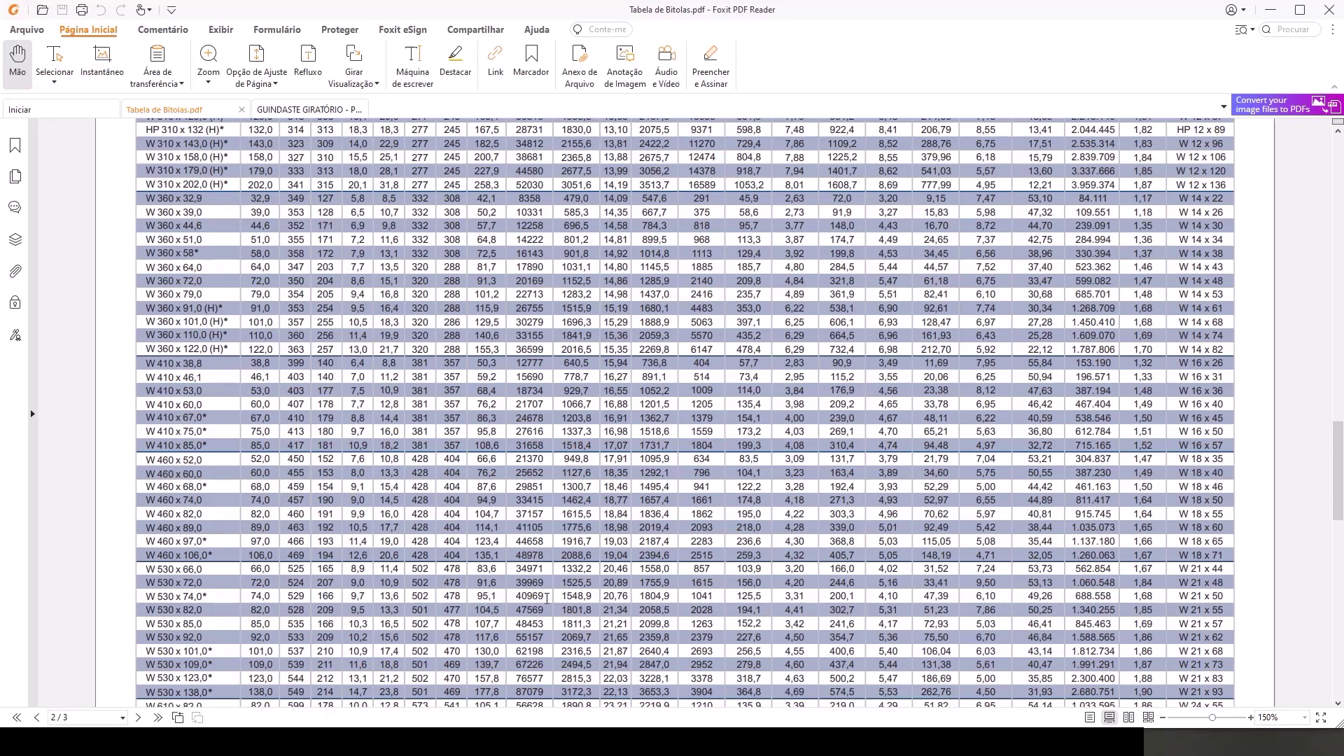
drag(546, 598, 563, 602)
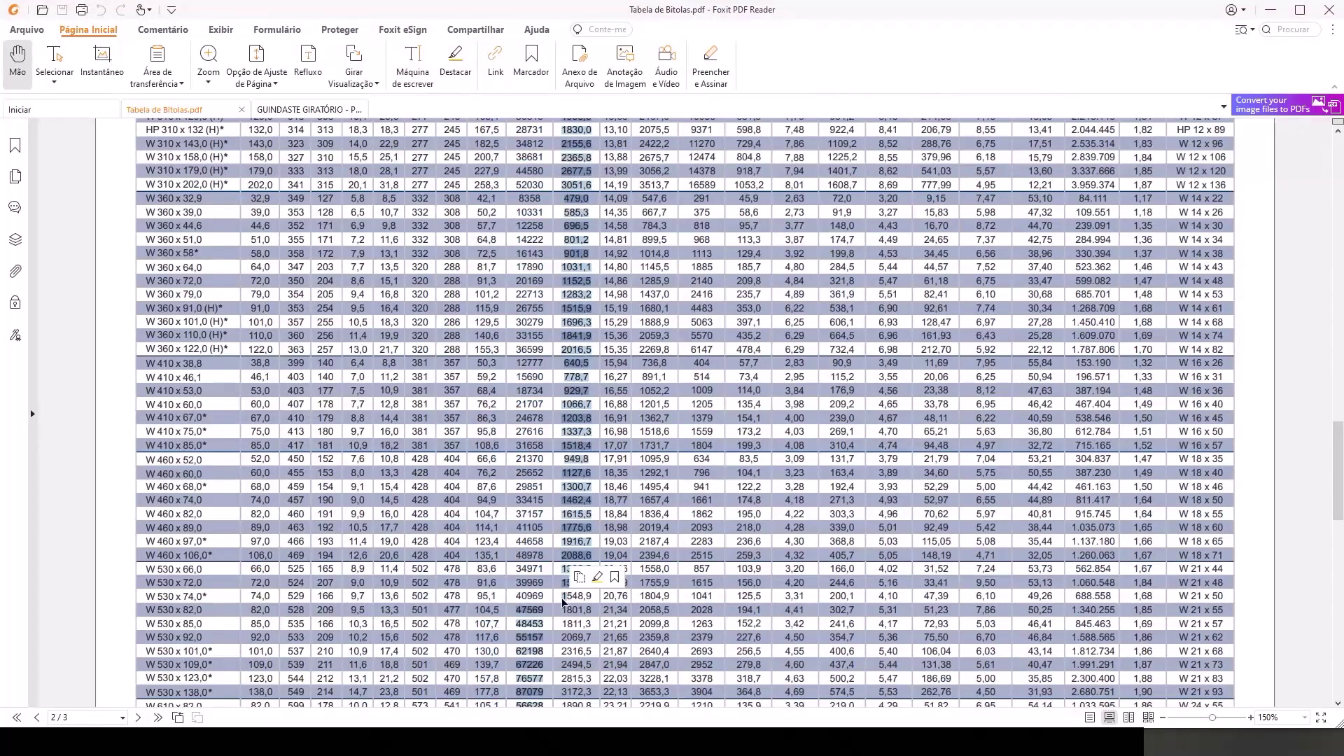
click(550, 603)
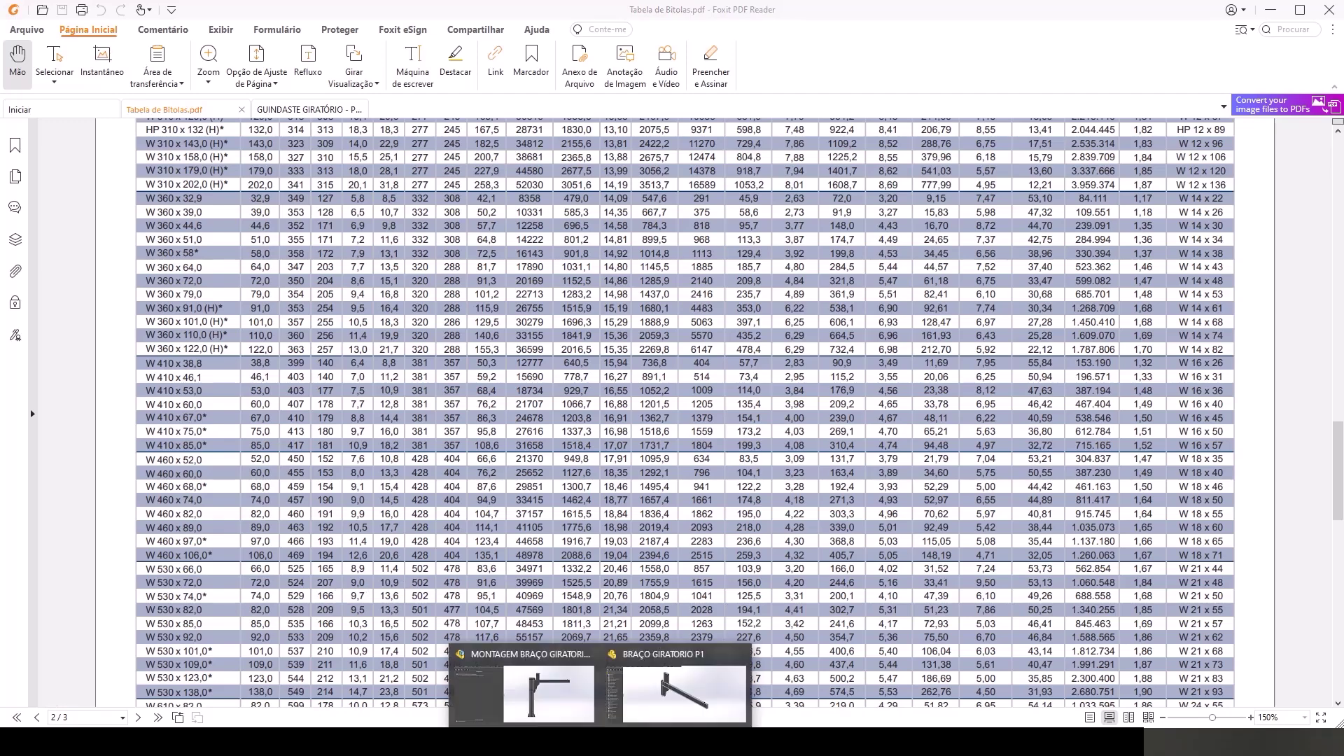
Step: Select Superfície-Extrusão1 and change the arm's D2 width from 15,00 to 166
click(676, 685)
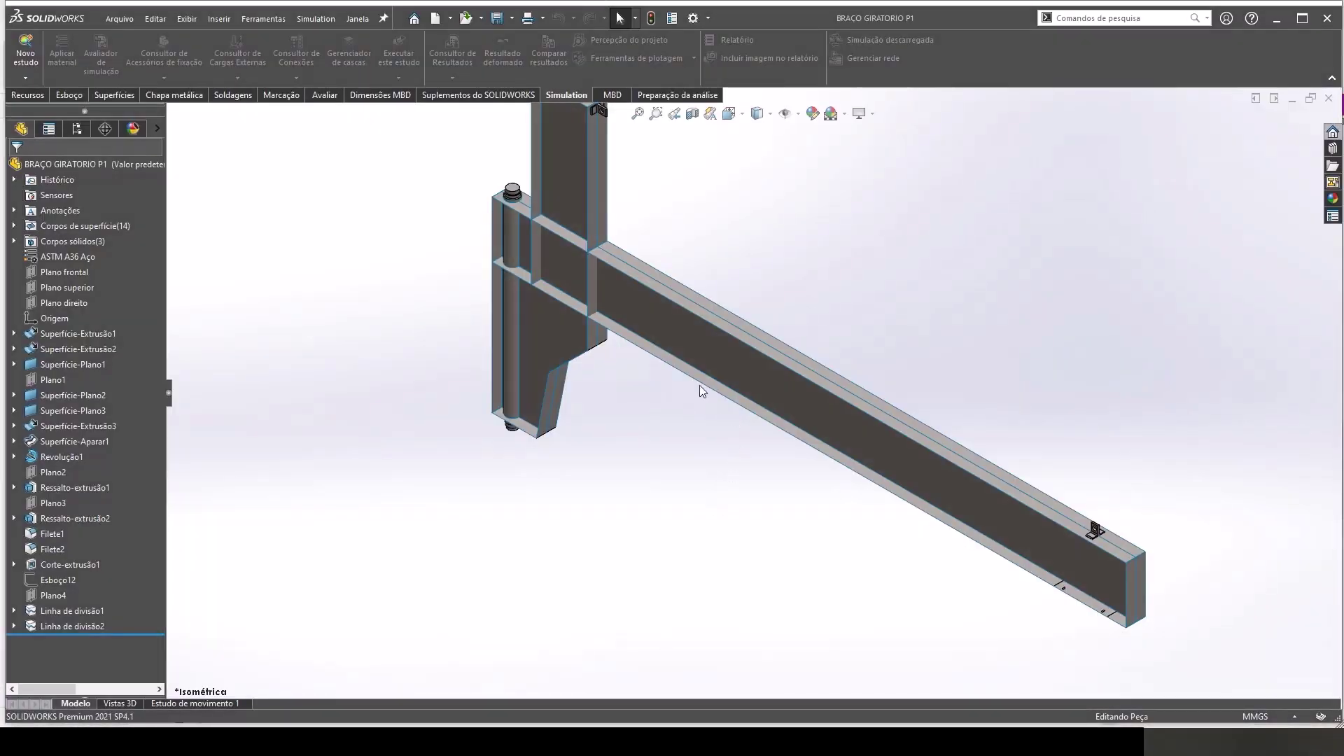
mouse_move(700, 385)
middle_down()
mouse_move(724, 325)
mouse_move(666, 329)
middle_up()
click(724, 329)
scroll(748, 239, down, 3)
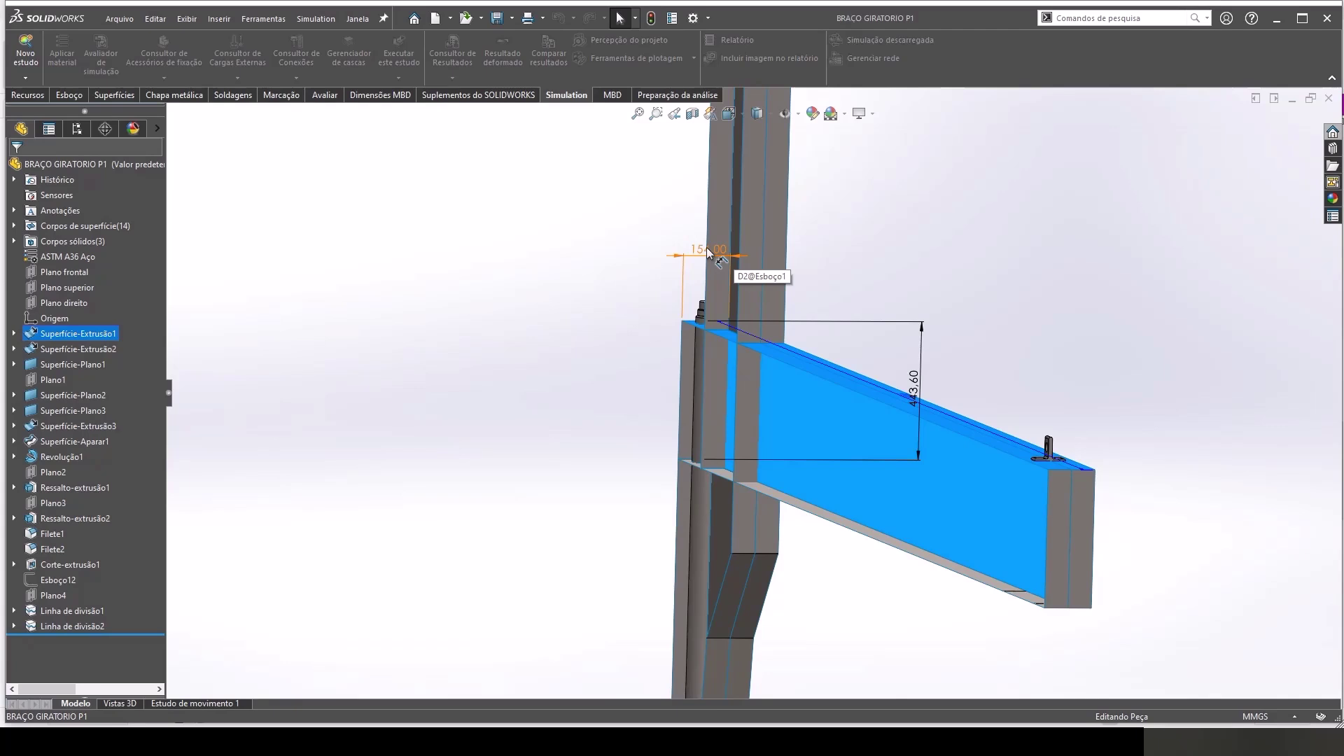
double_click(708, 251)
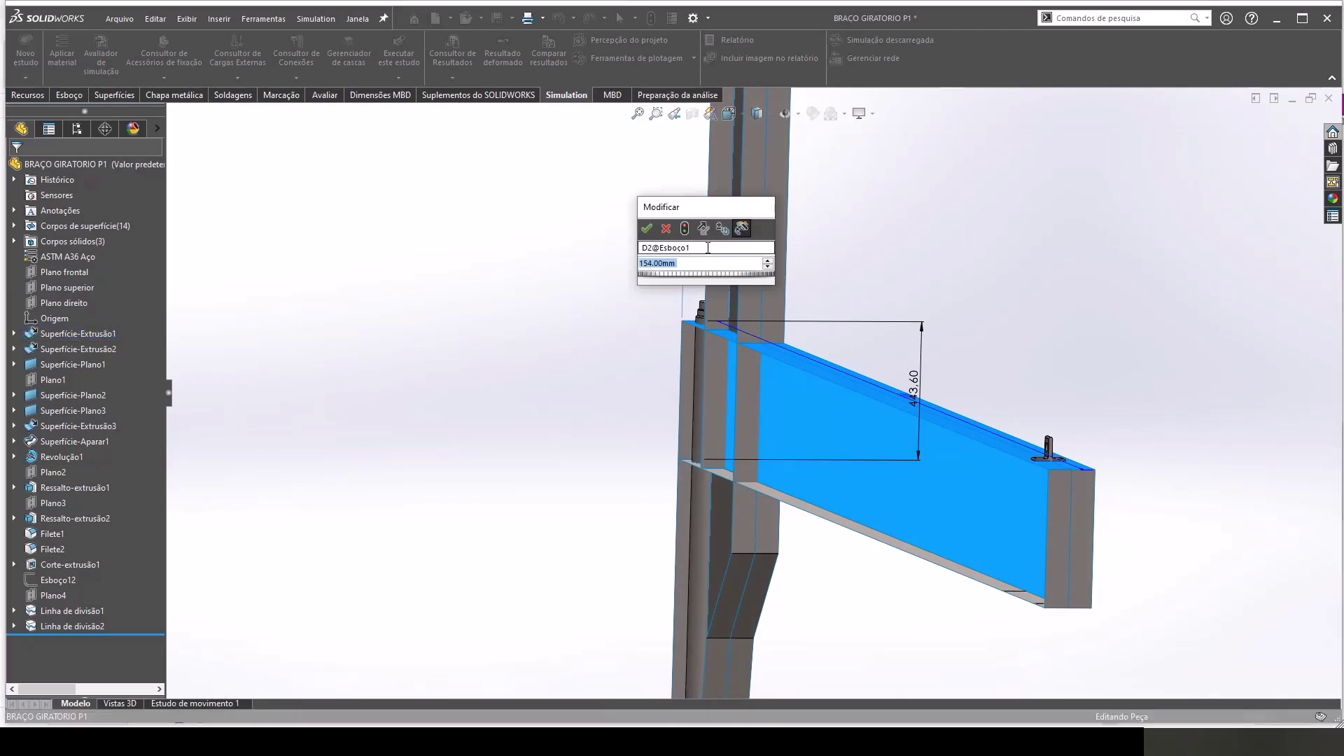
text(166)
key(Return)
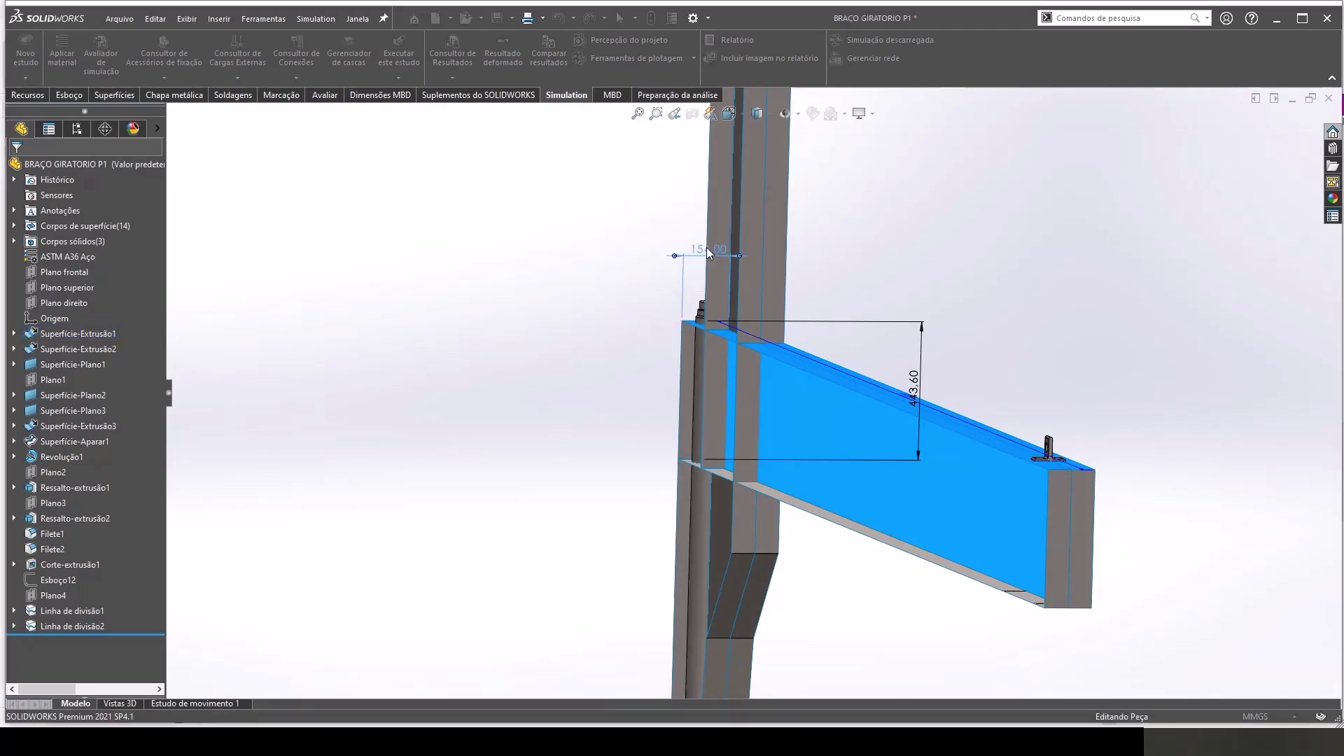
Step: Set the arm's D1 height to 529-13,6 (515.40 mm) and rebuild the part
double_click(916, 389)
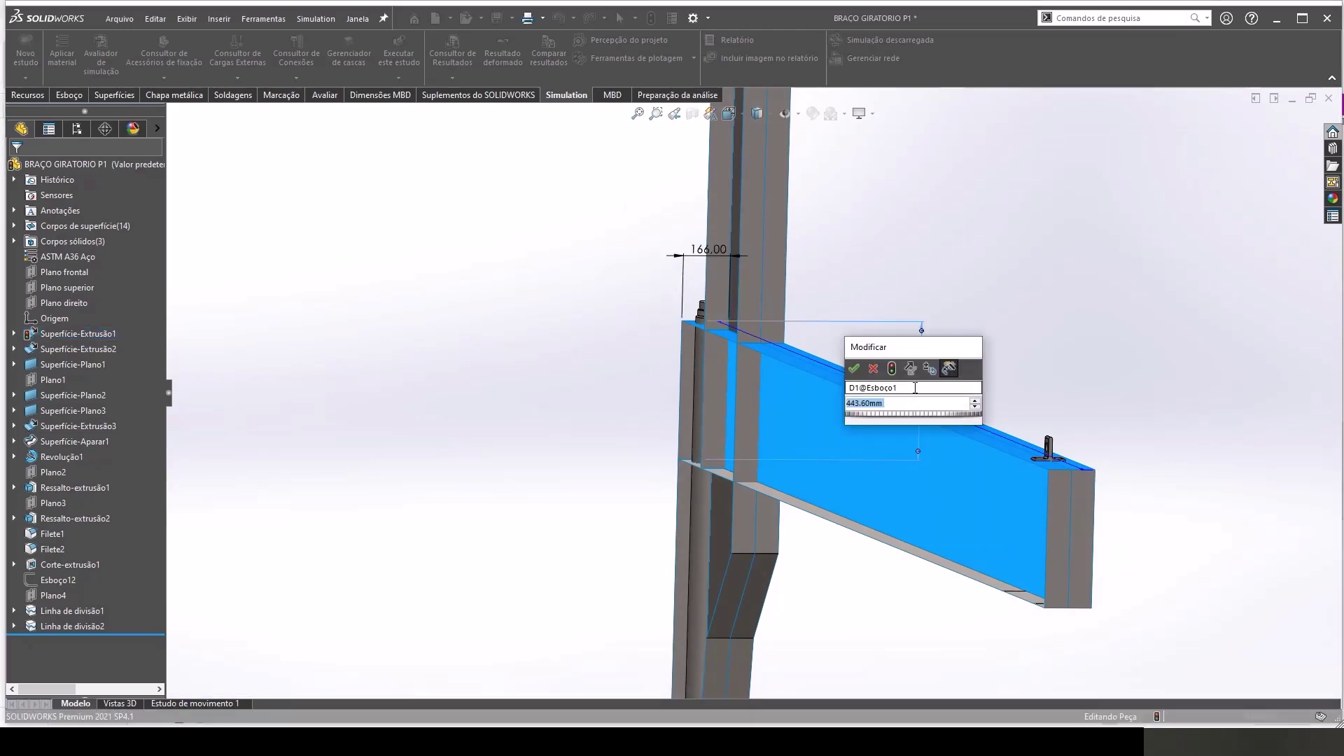
text(529)
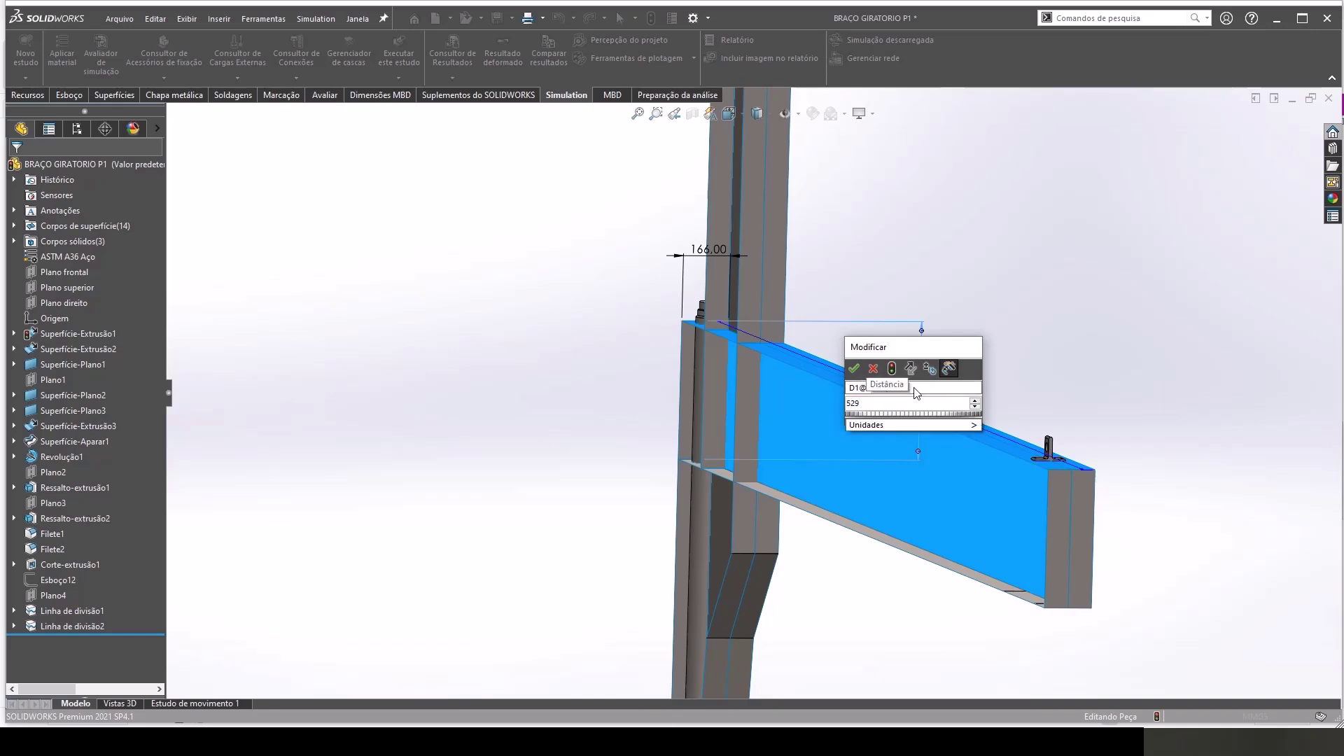
text(-13,6)
key(Return)
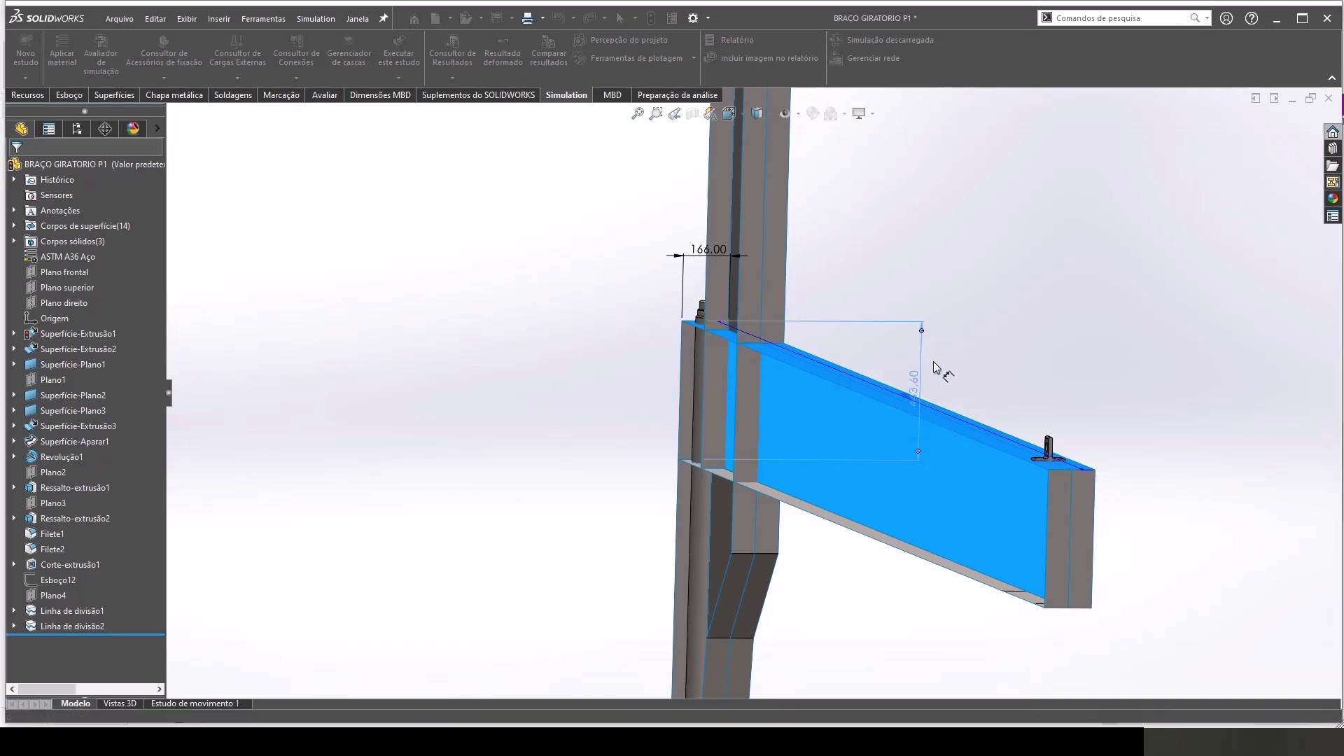
click(984, 288)
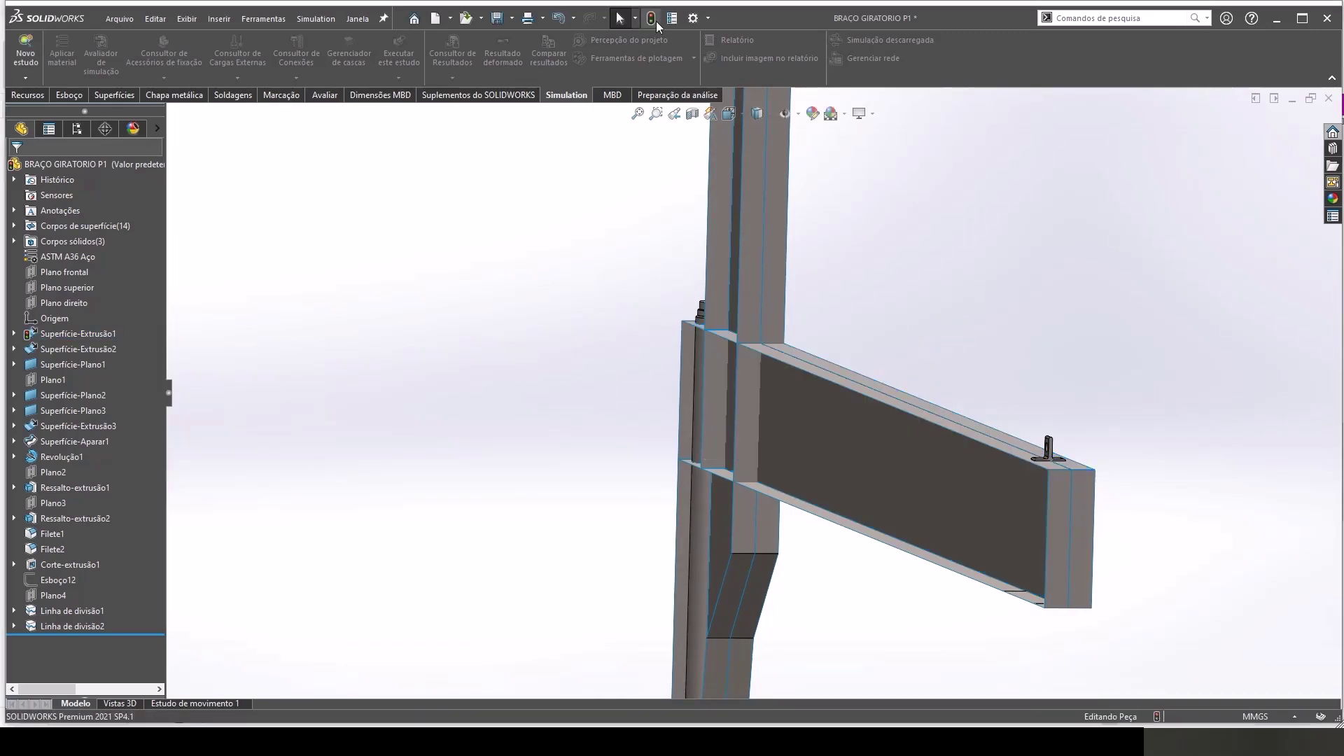
key(f)
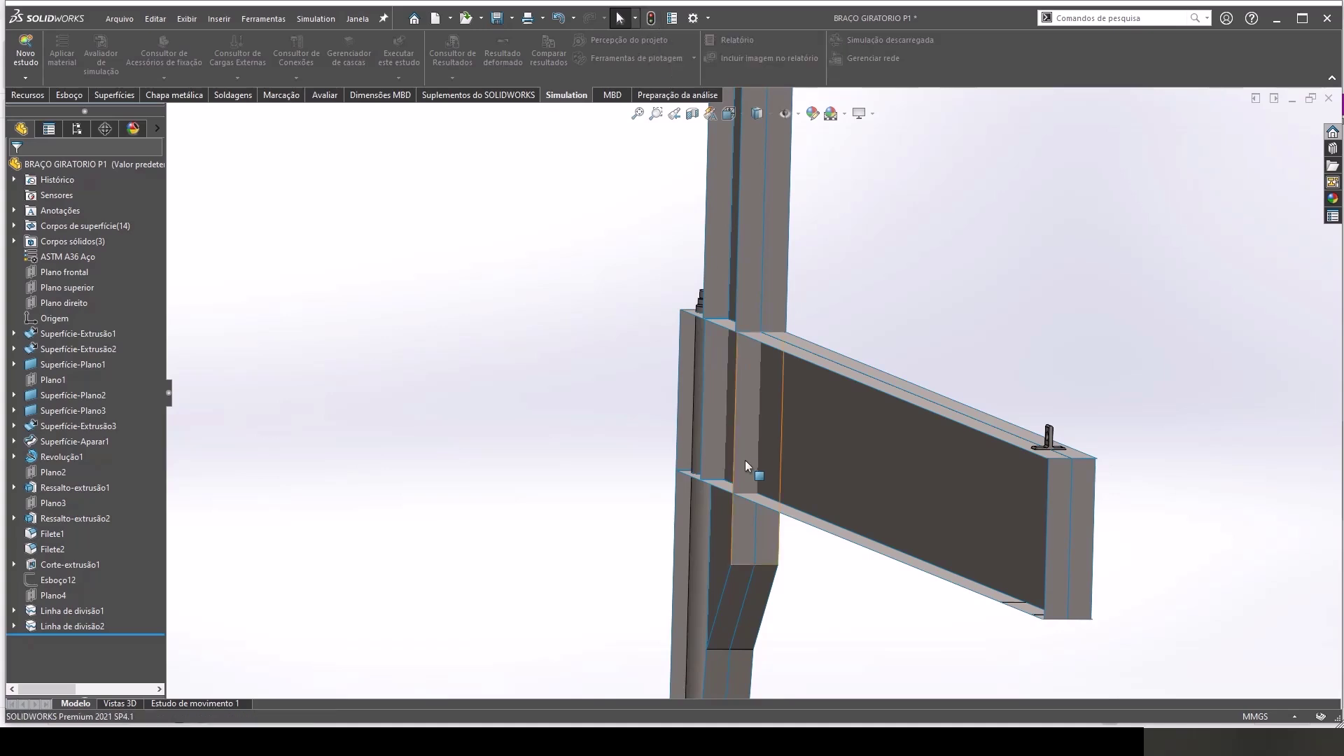
mouse_move(750, 465)
middle_down()
mouse_move(740, 458)
mouse_move(810, 481)
mouse_move(564, 483)
middle_up()
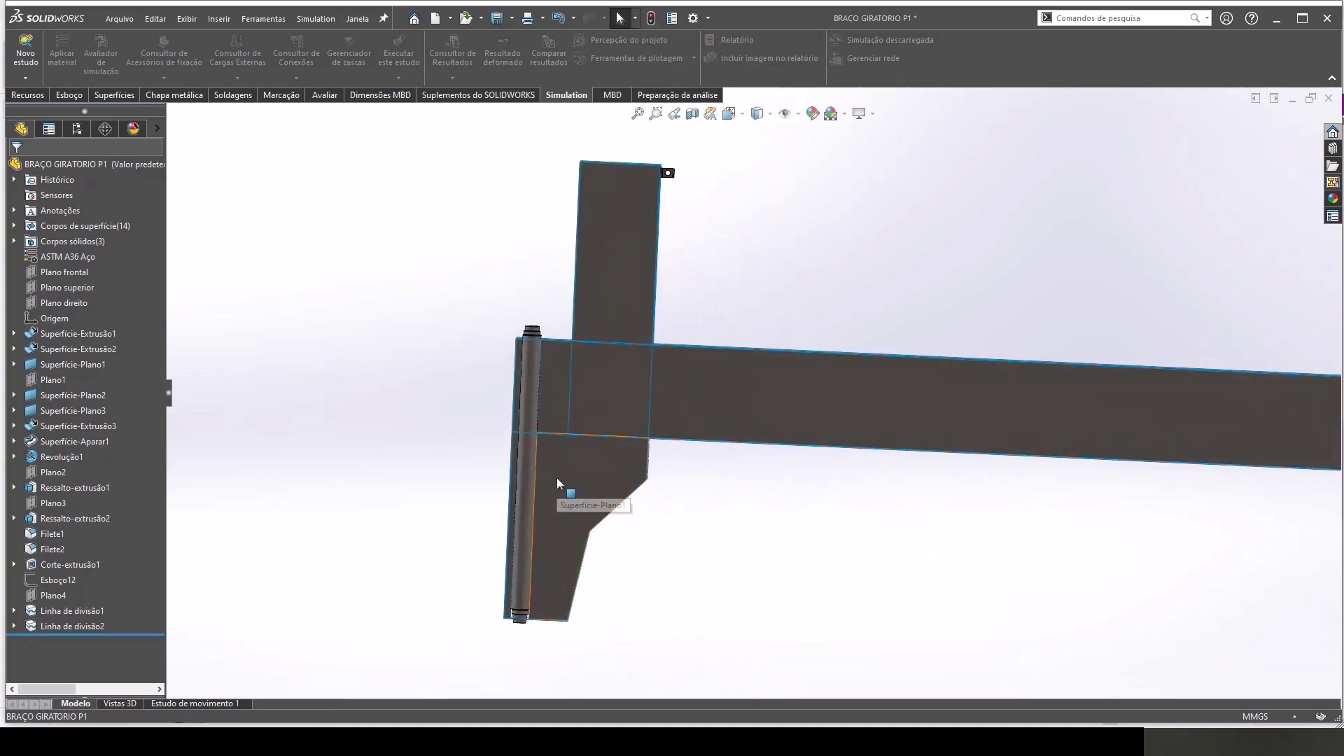
Step: Shorten the lower support plate's 1030 mm dimension to 930 mm
click(573, 483)
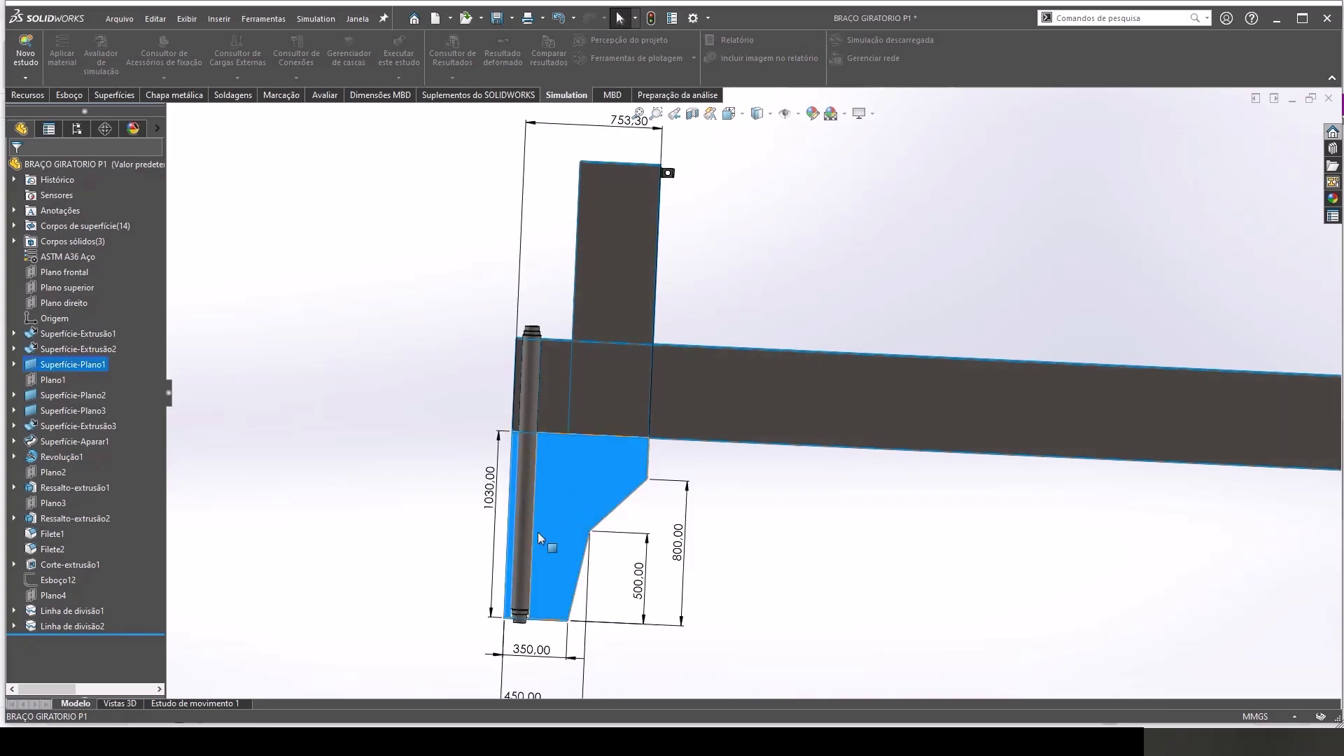
scroll(560, 560, down, 3)
scroll(576, 581, down, 2)
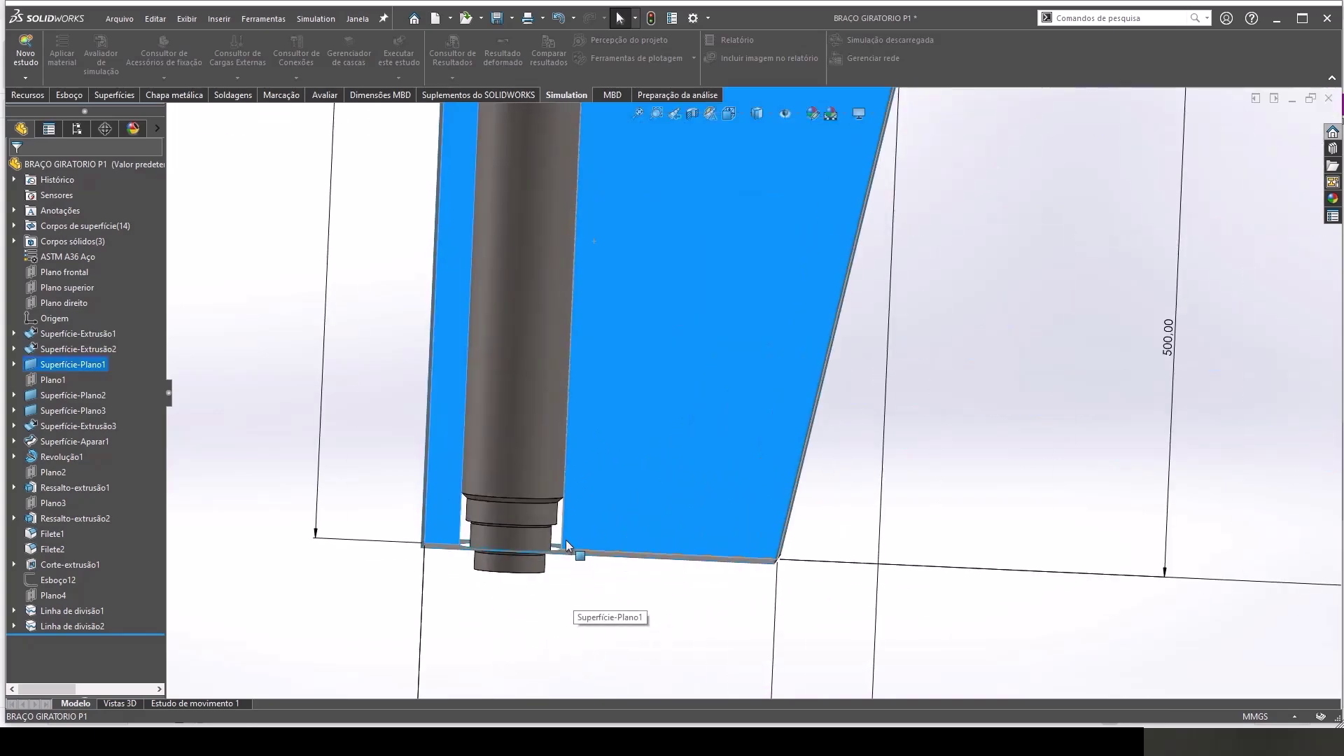
scroll(566, 540, up, 5)
middle_drag(629, 463, 701, 367)
double_click(669, 266)
text(930)
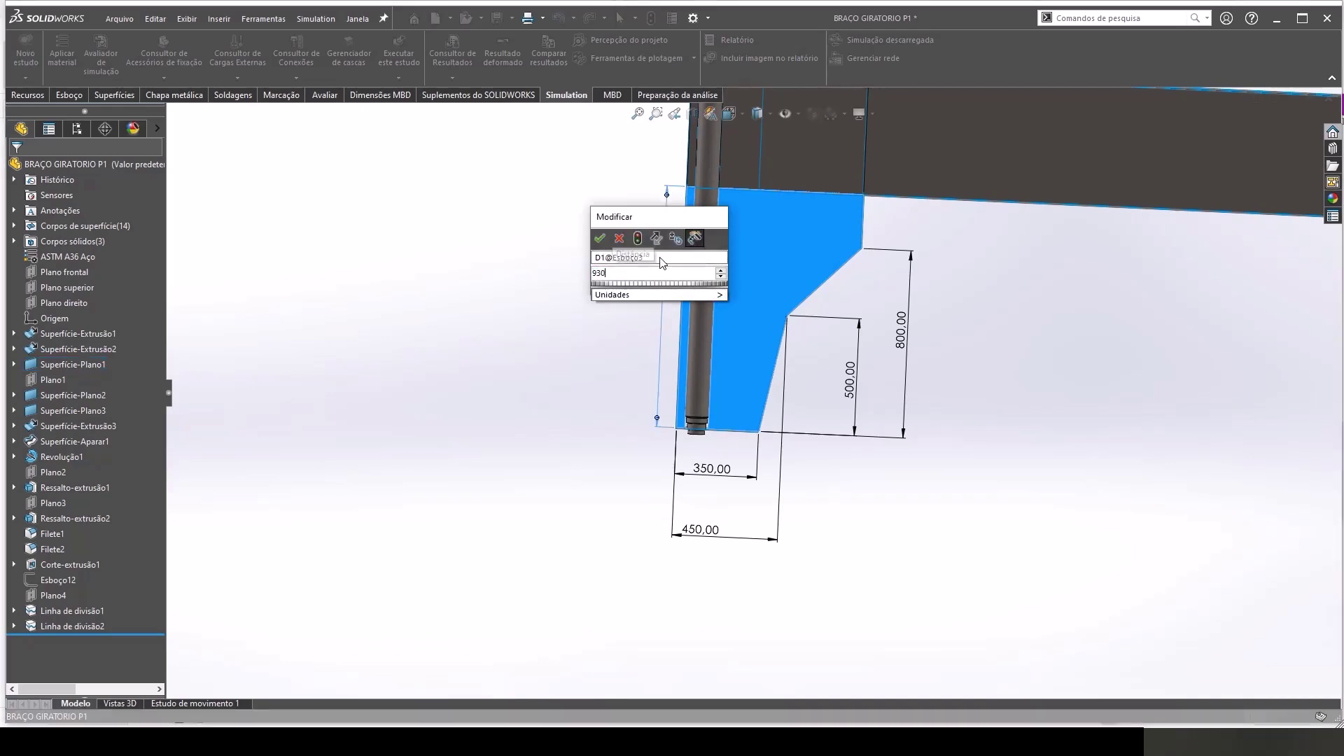
key(Return)
click(619, 249)
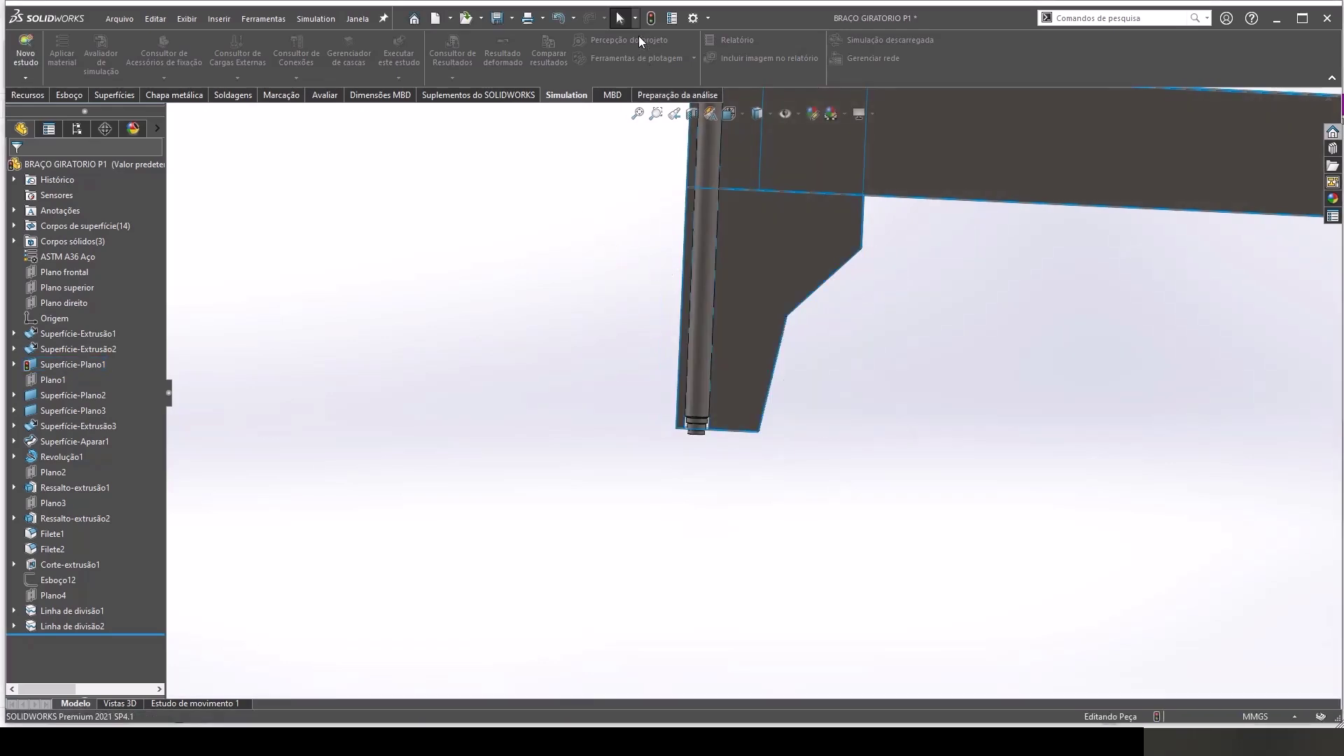
Step: Measure the distance from the plate bottom to the shaft edge with Smart Dimension
scroll(735, 399, down, 3)
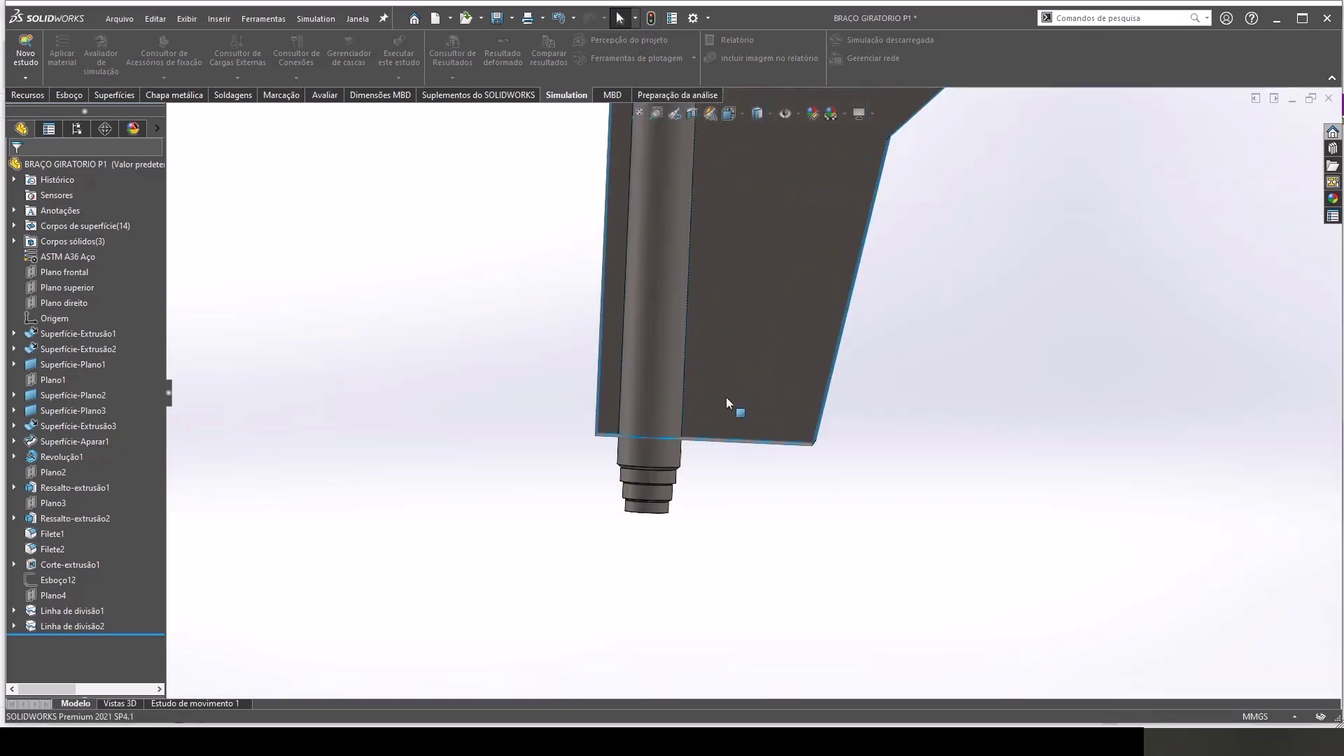
scroll(716, 269, up, 3)
scroll(754, 167, down, 5)
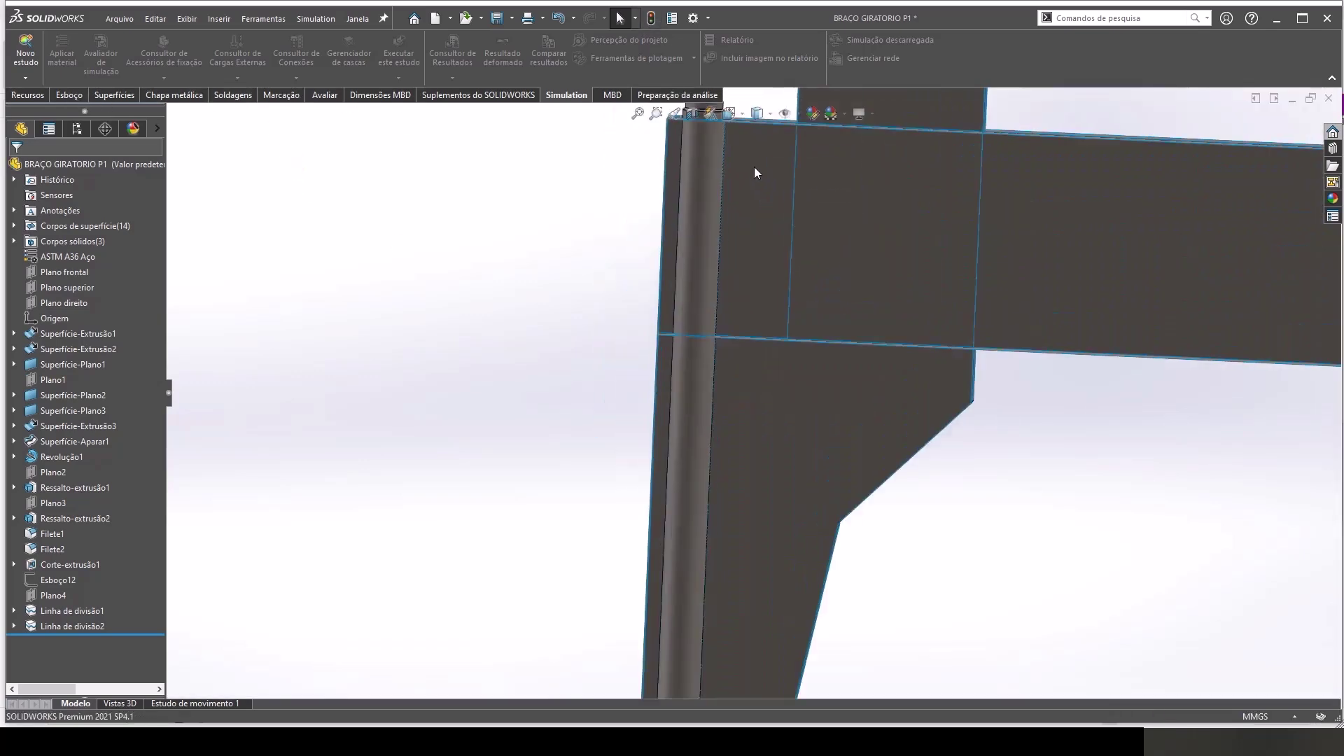
mouse_move(754, 167)
middle_down()
mouse_move(627, 392)
mouse_move(641, 372)
middle_up()
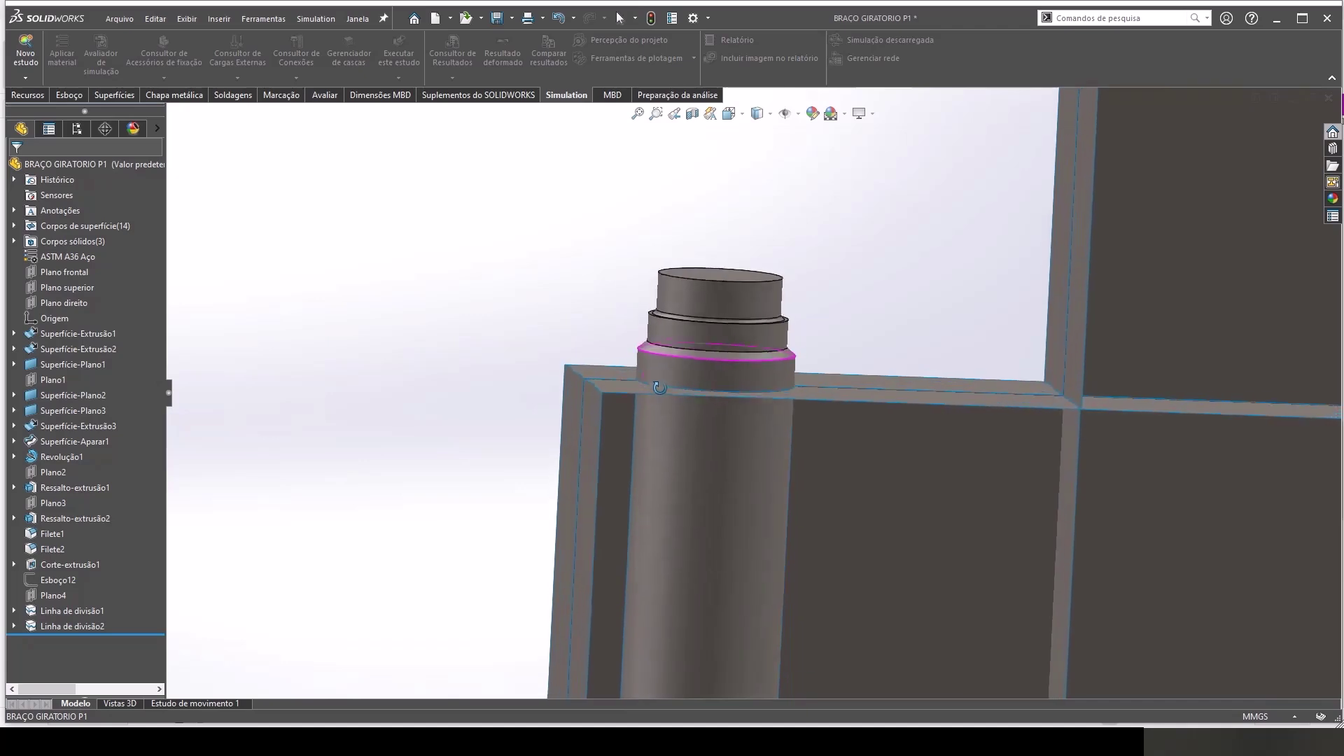
click(79, 95)
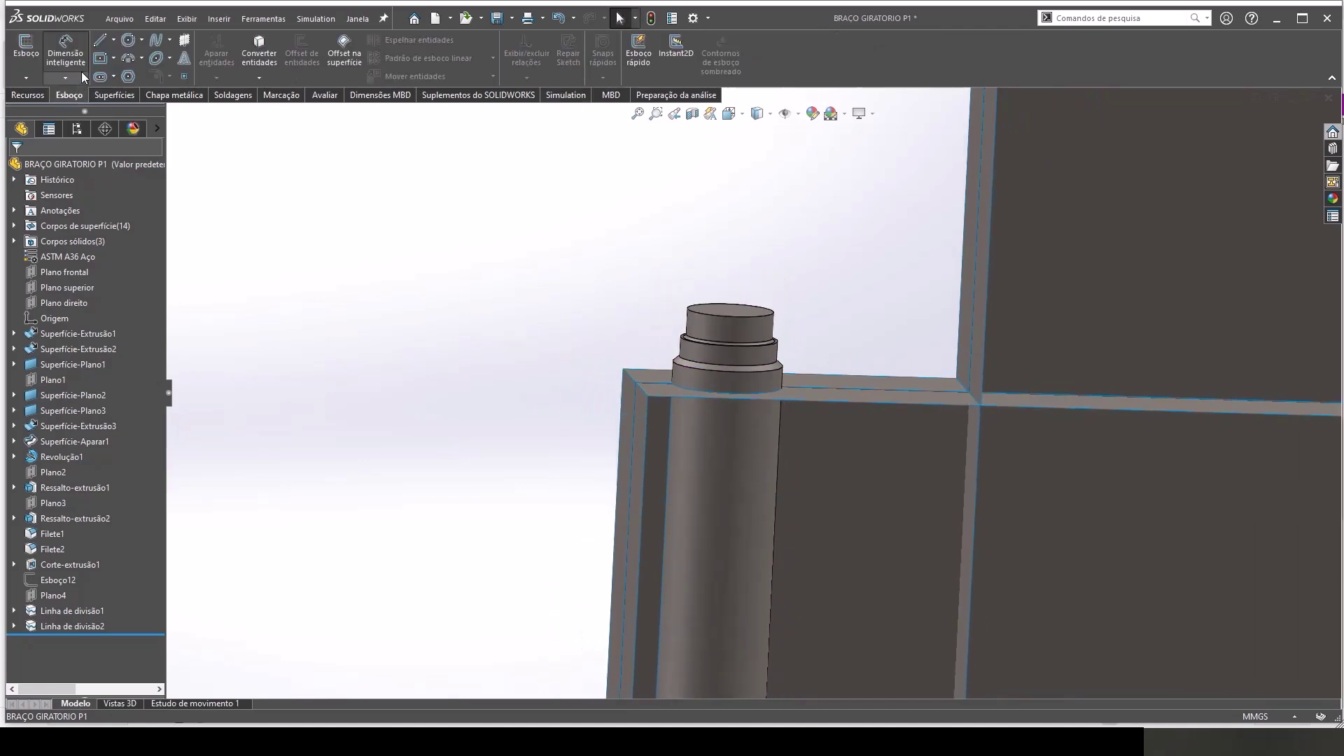
click(70, 56)
middle_drag(700, 351, 745, 576)
scroll(744, 575, down, 4)
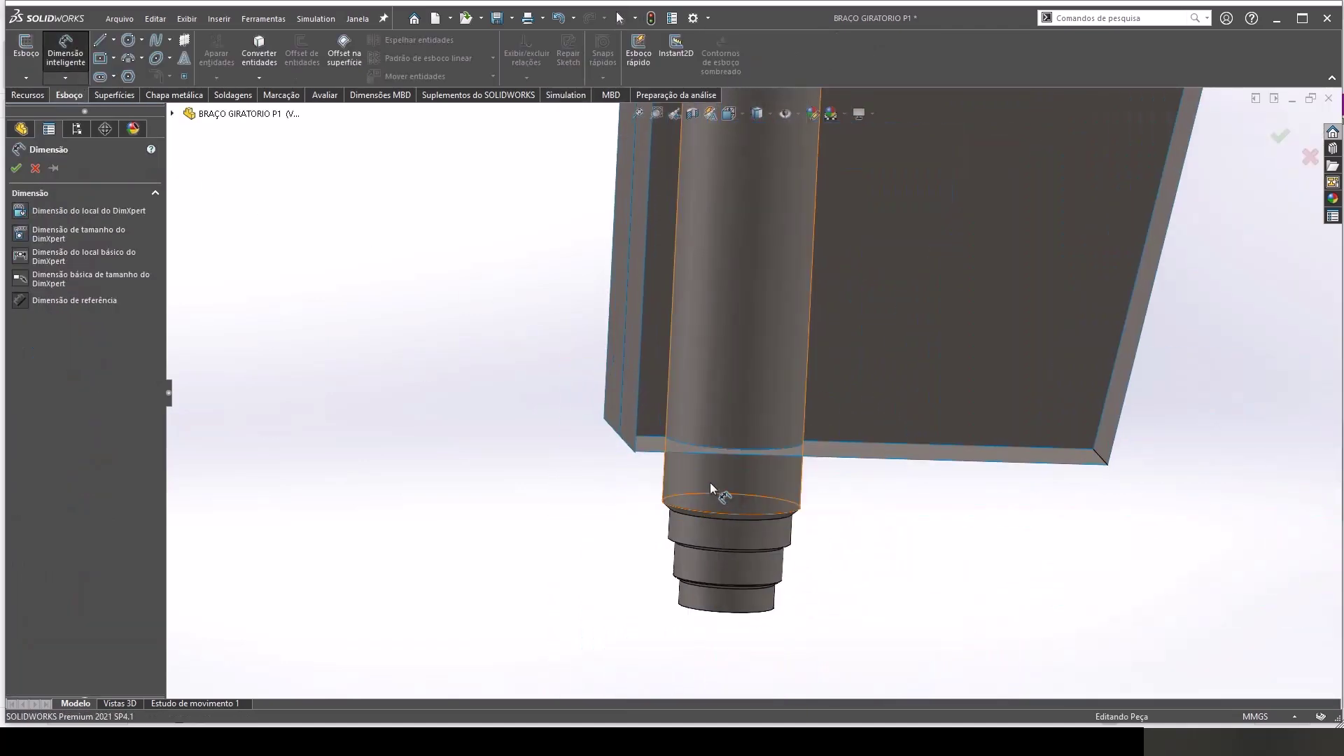
scroll(721, 449, down, 2)
click(647, 449)
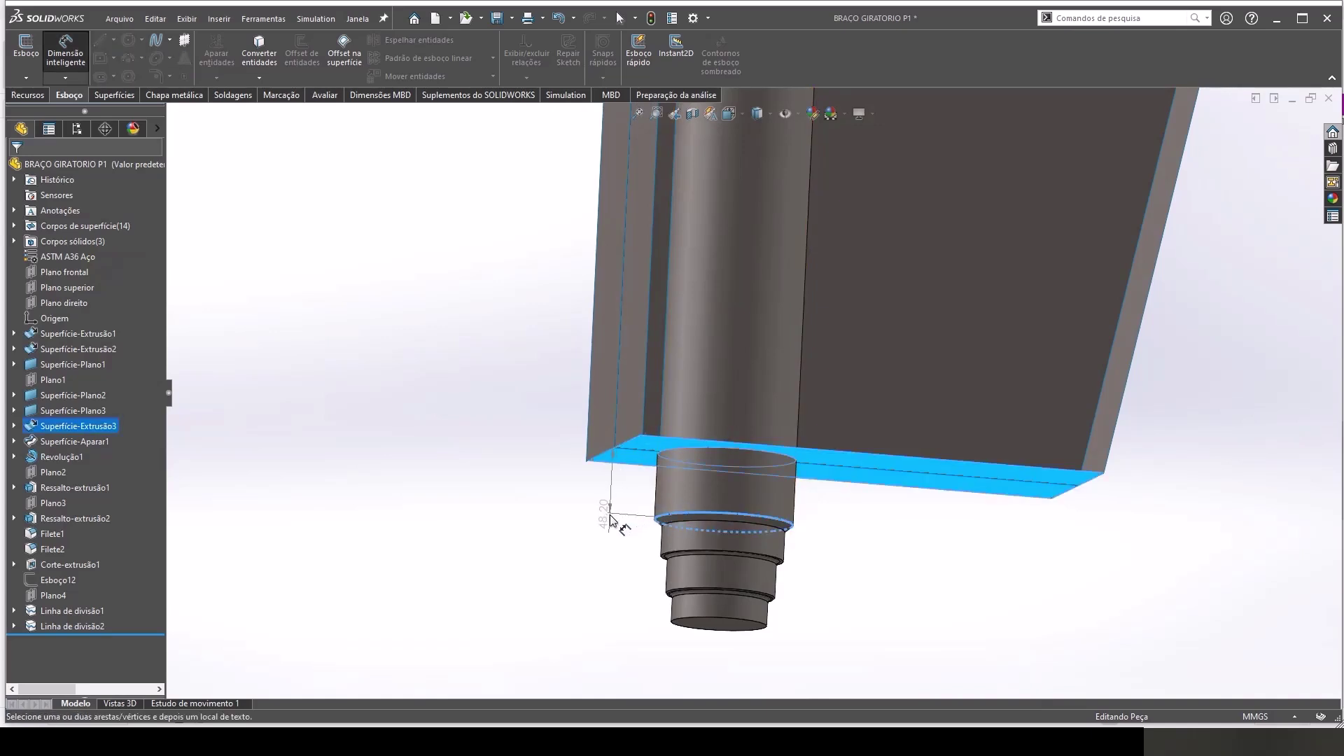
key(Escape)
Step: Re-edit and recheck the lower plate's dimension, which remains 930 mm
scroll(840, 350, up, 3)
click(835, 304)
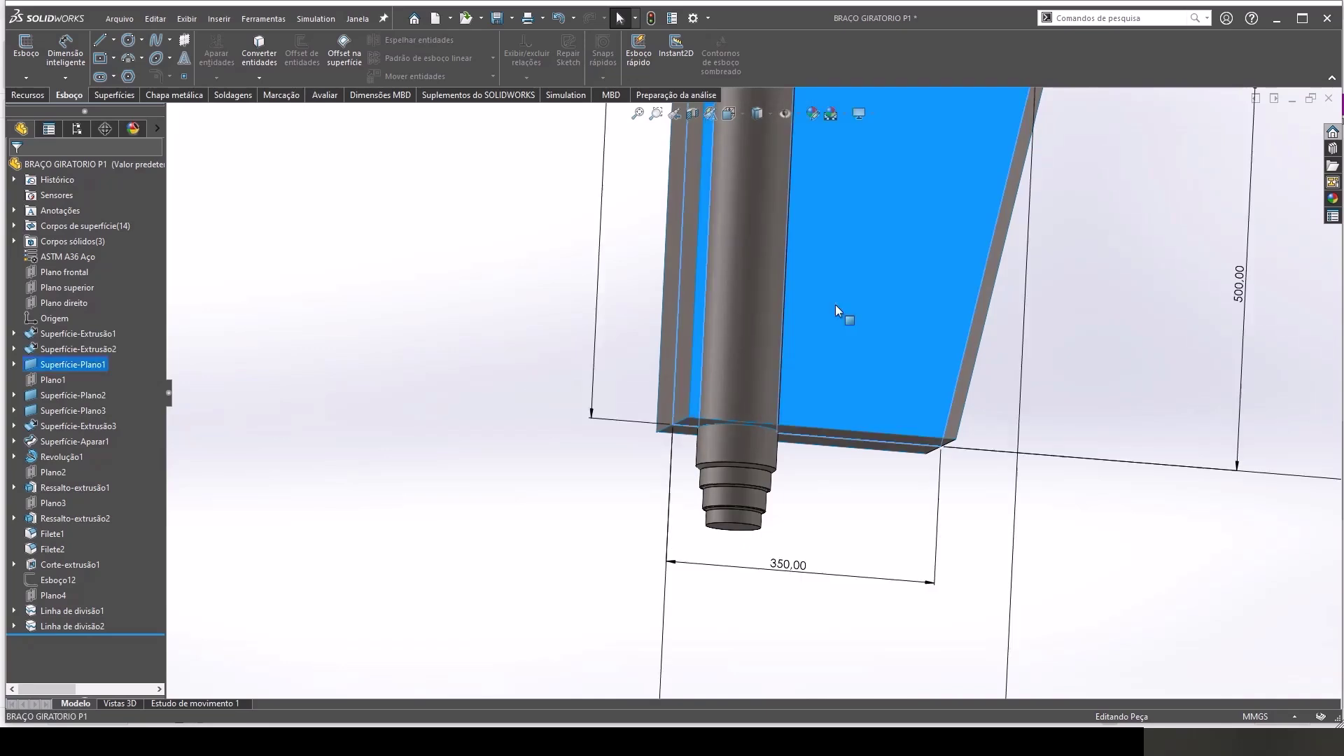
scroll(821, 311, up, 2)
middle_drag(822, 313, 724, 301)
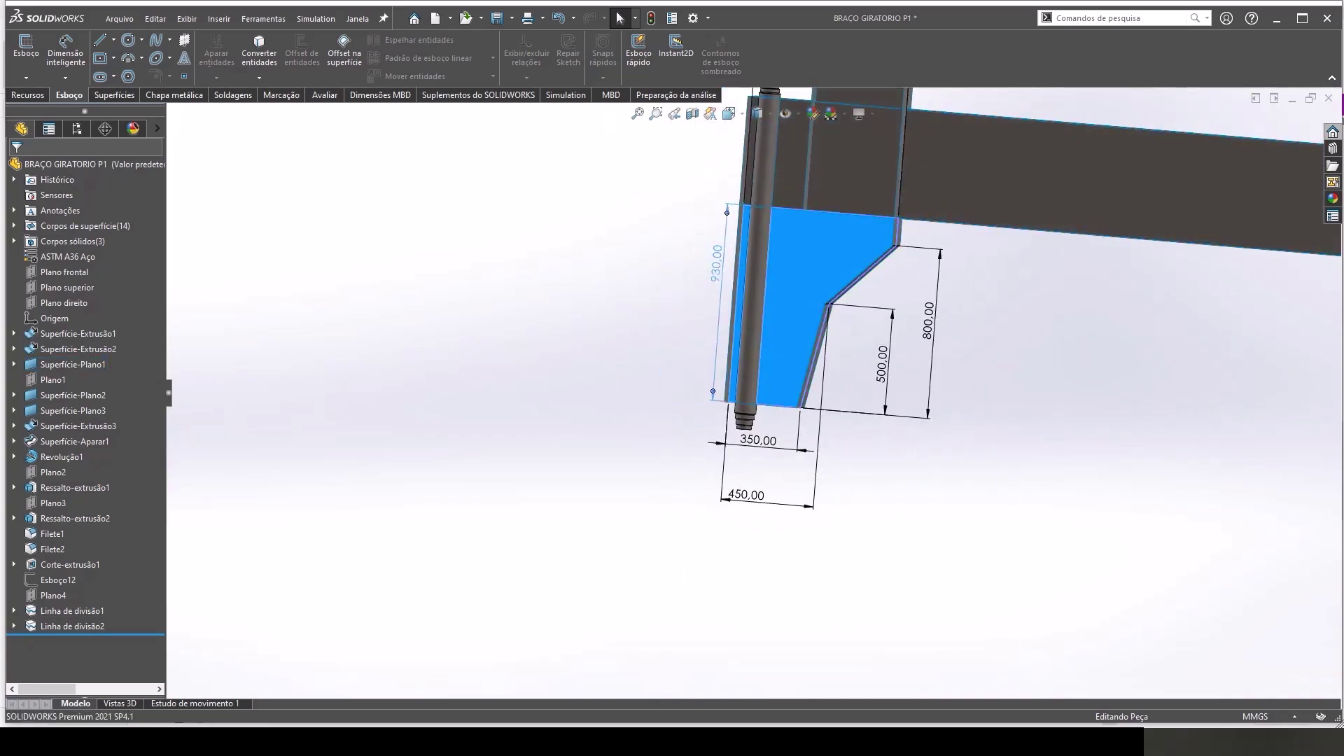
double_click(714, 272)
text(2)
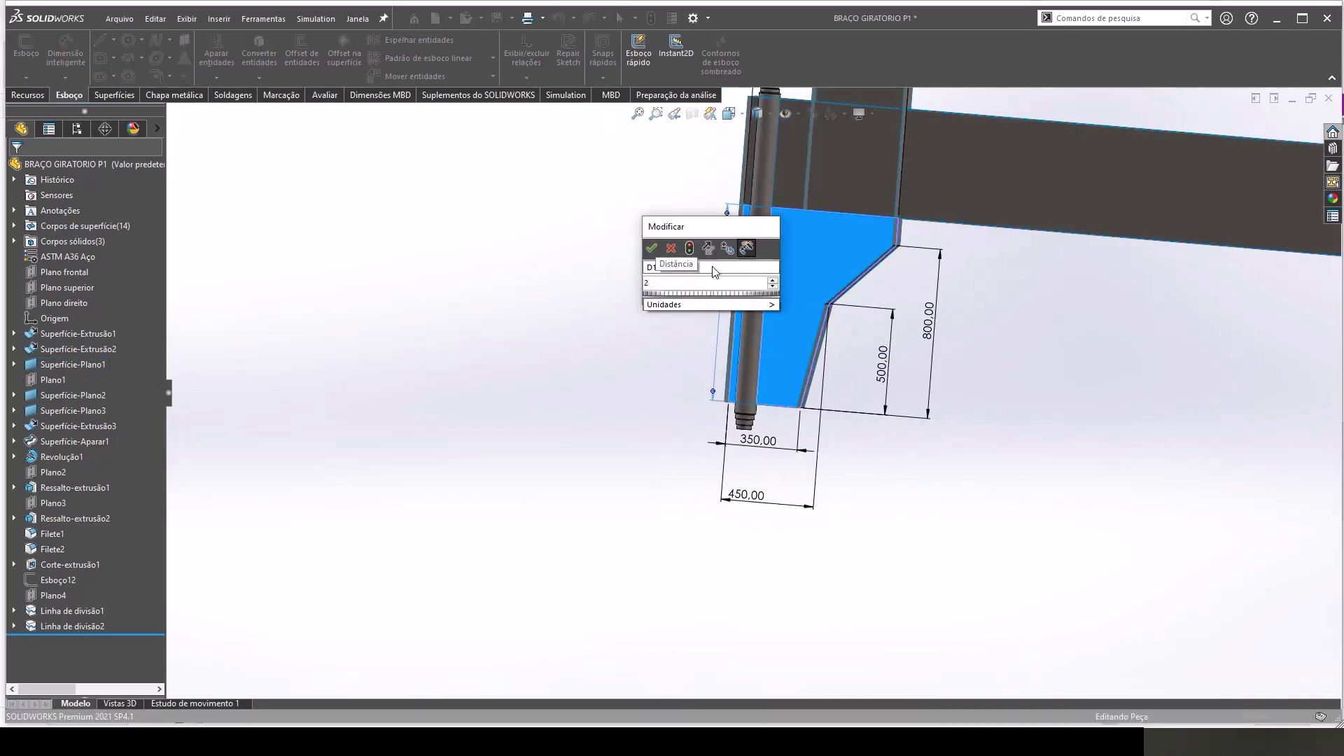
key(Return)
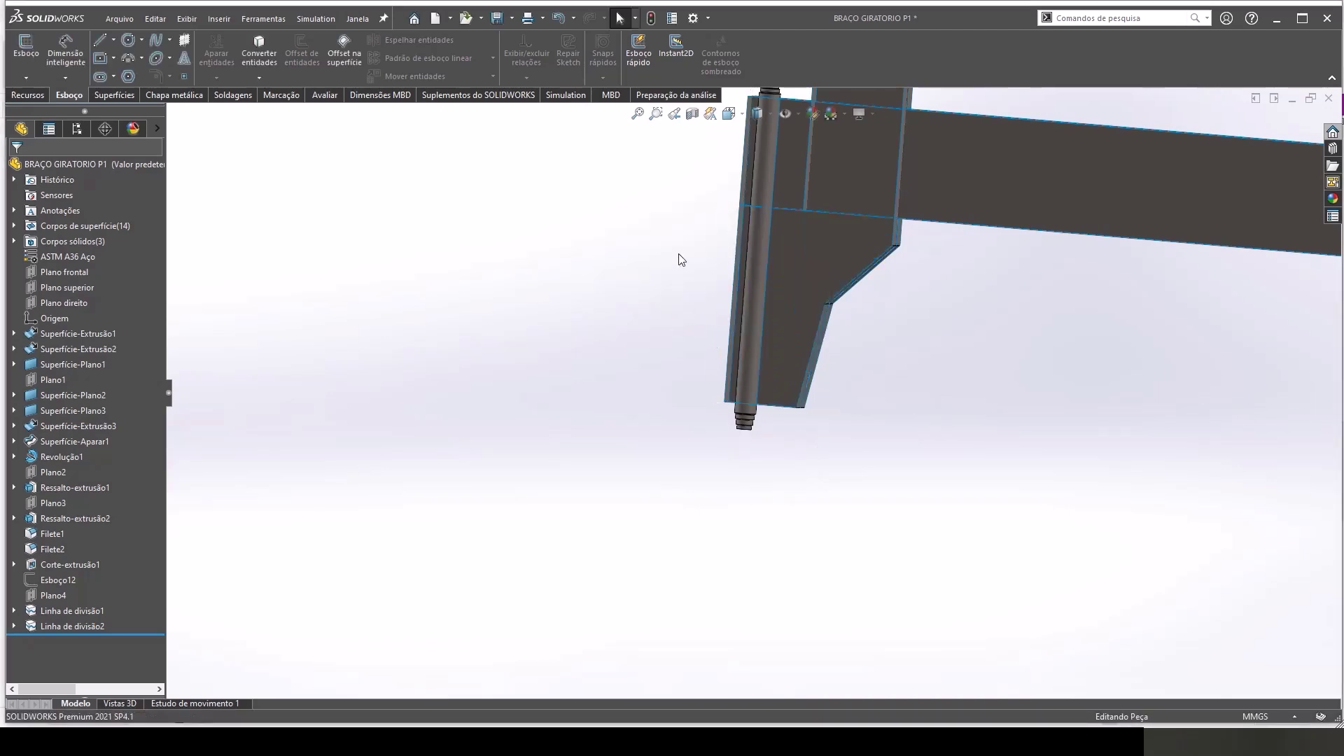
click(798, 285)
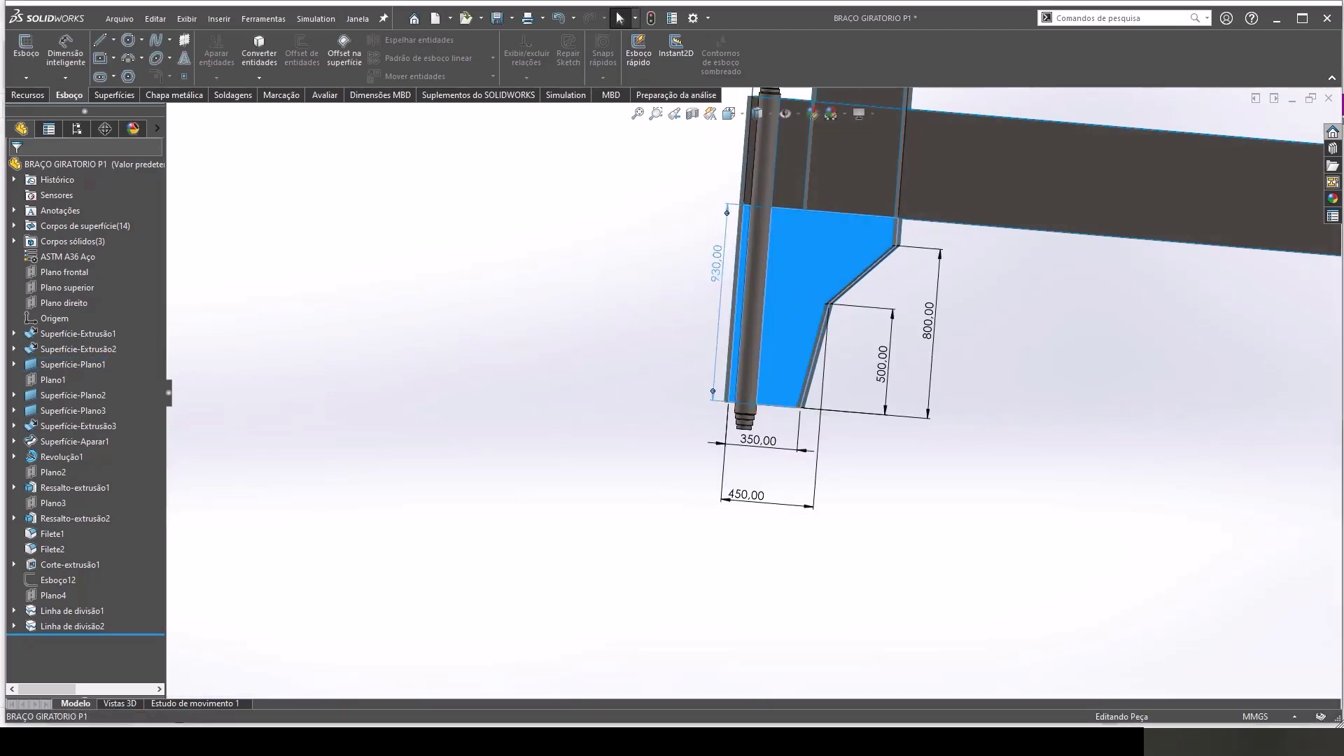
double_click(711, 262)
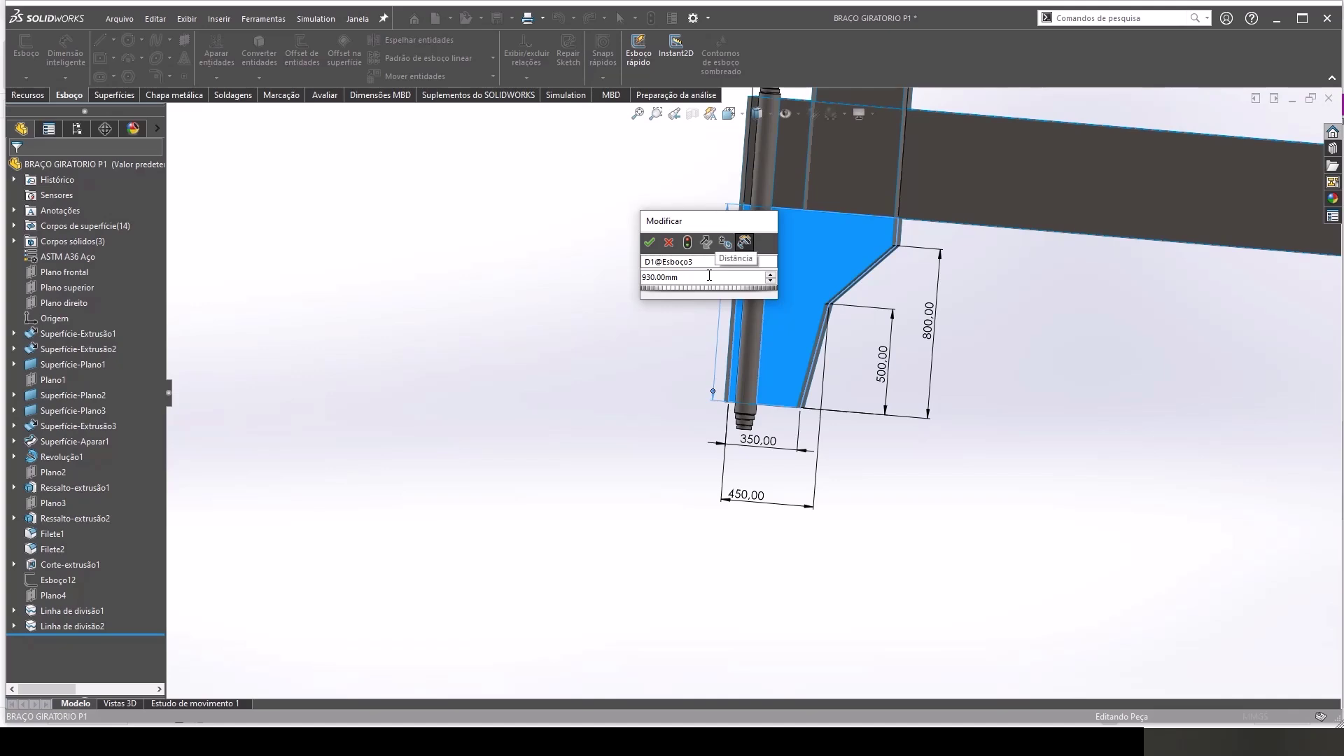
key(Return)
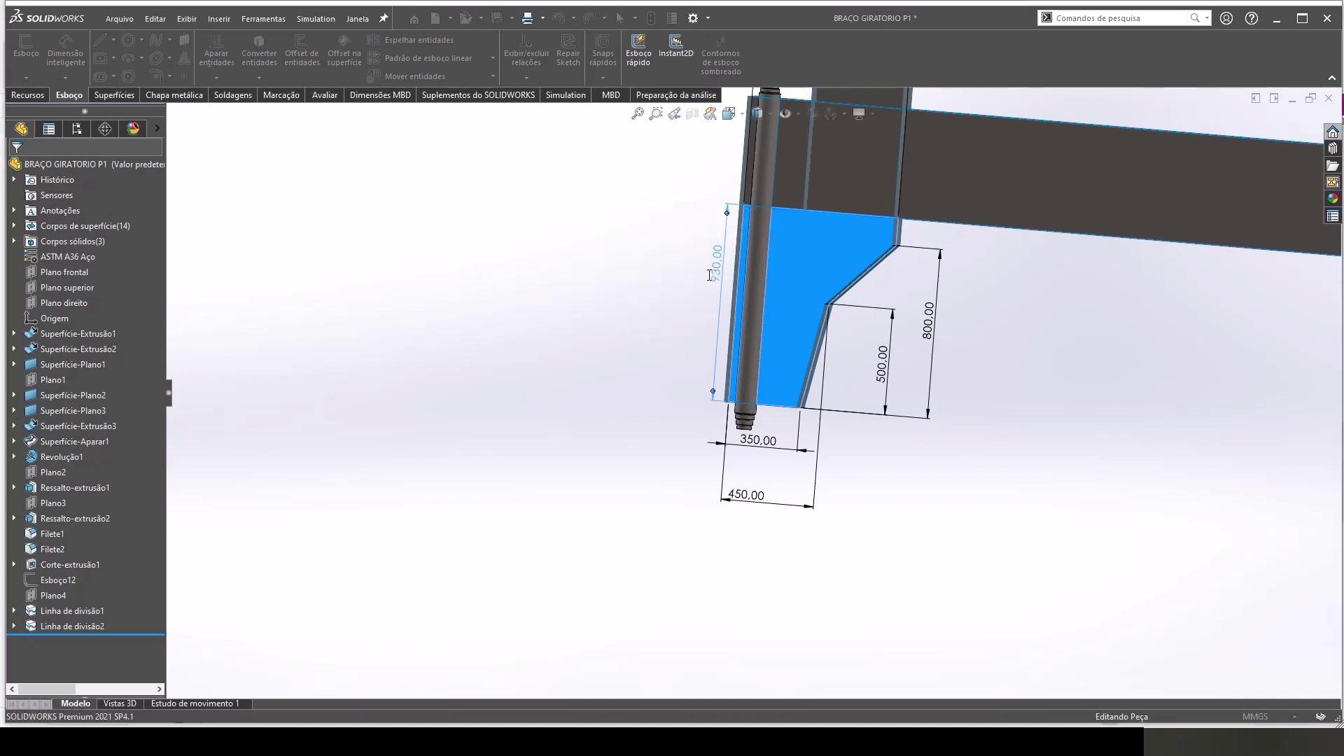
click(1079, 456)
mouse_move(1079, 456)
middle_down()
mouse_move(830, 230)
mouse_move(859, 332)
mouse_move(947, 303)
middle_up()
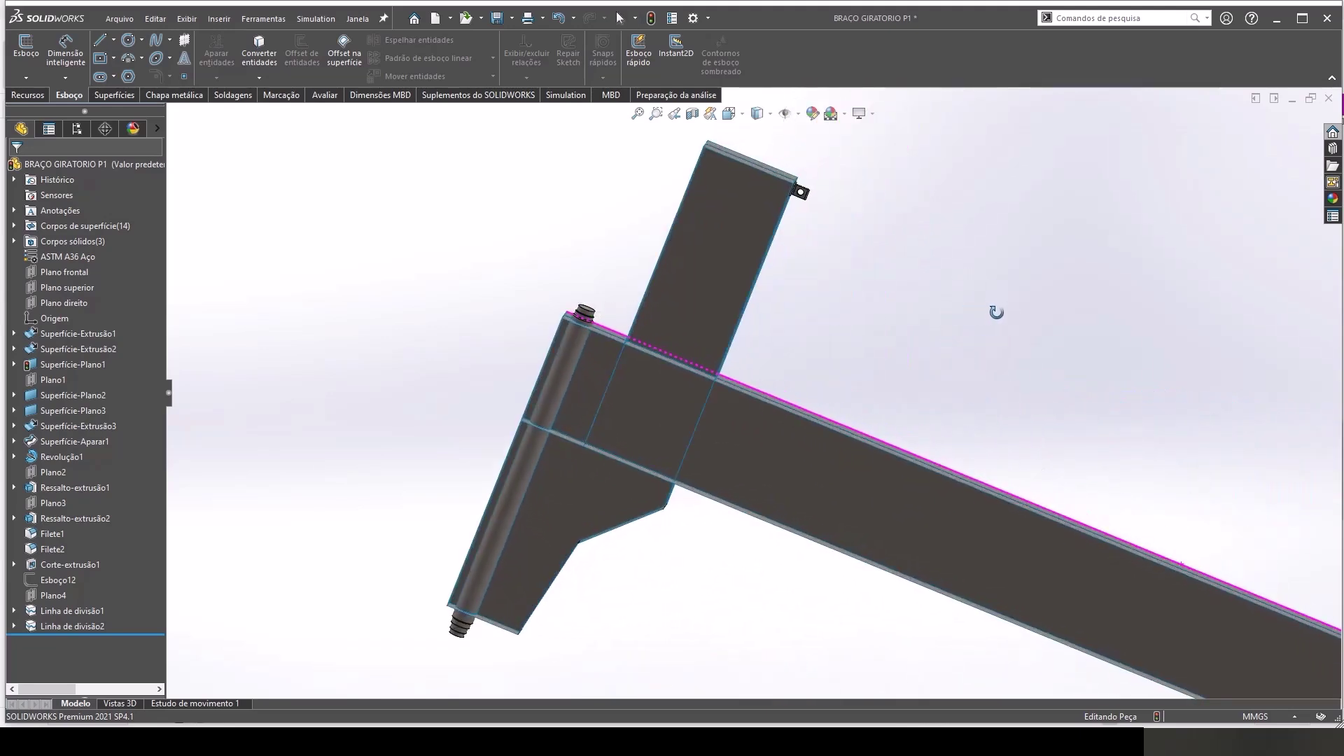
click(708, 222)
middle_drag(709, 222, 752, 343)
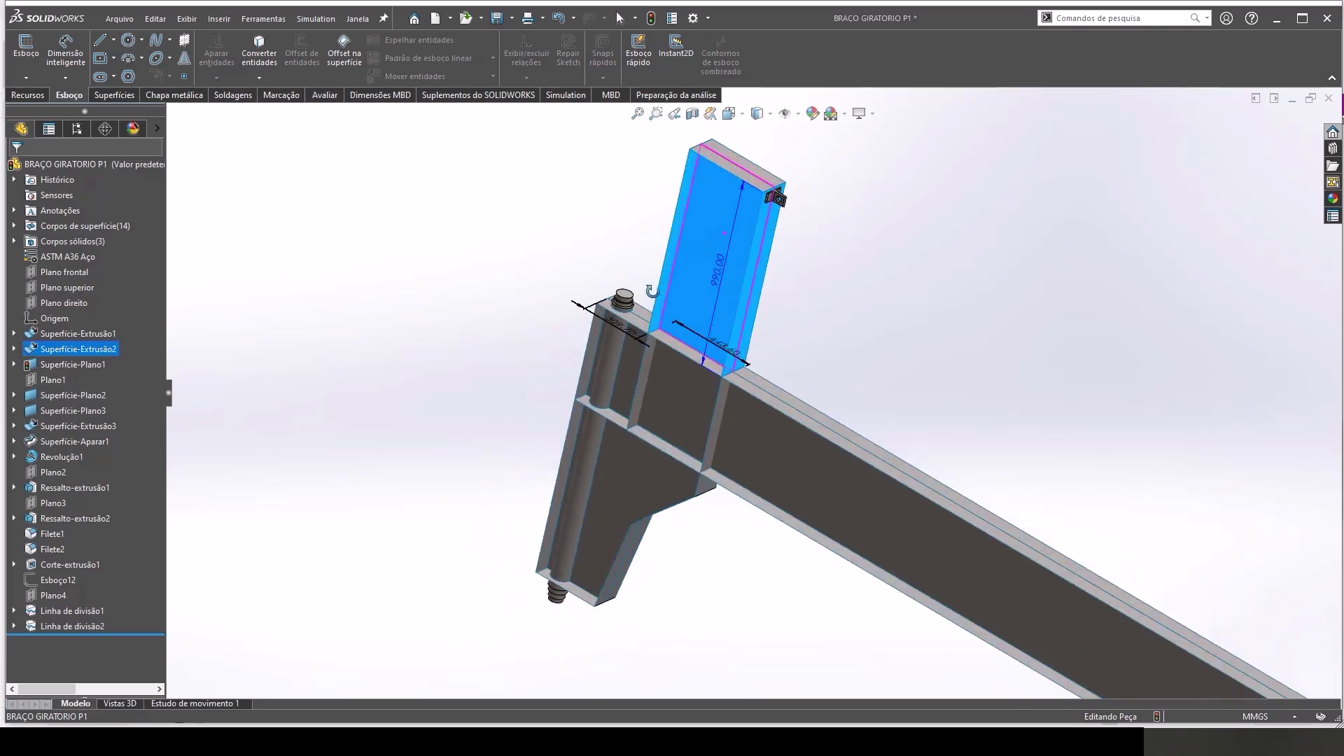
scroll(753, 344, down, 4)
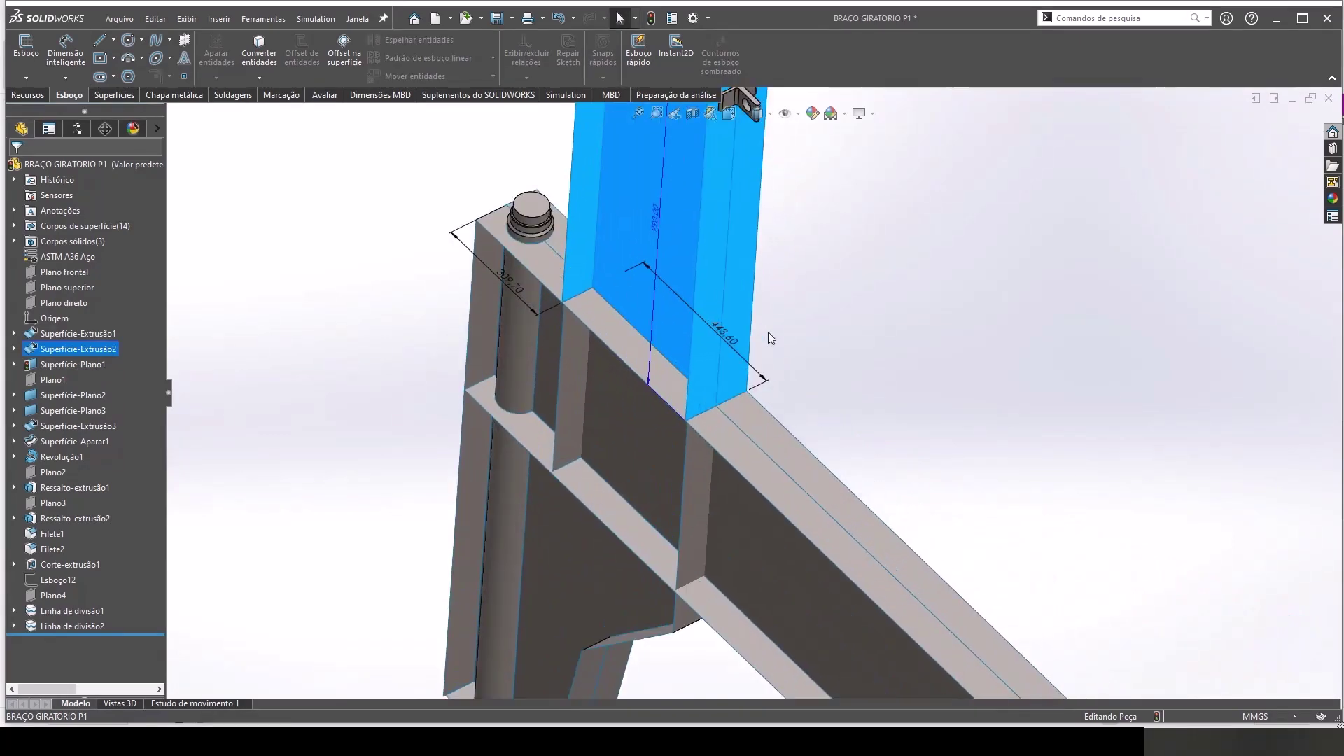
click(804, 393)
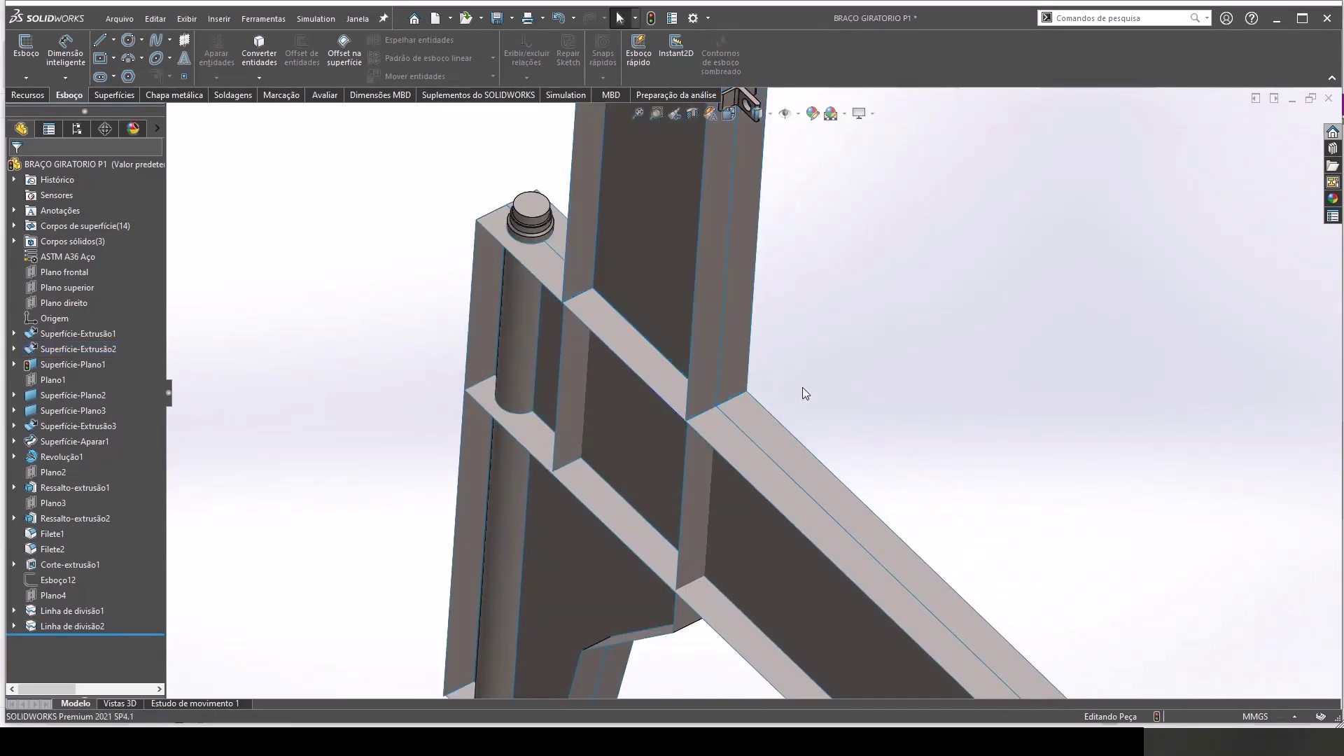
click(725, 531)
scroll(868, 482, up, 3)
scroll(843, 451, up, 2)
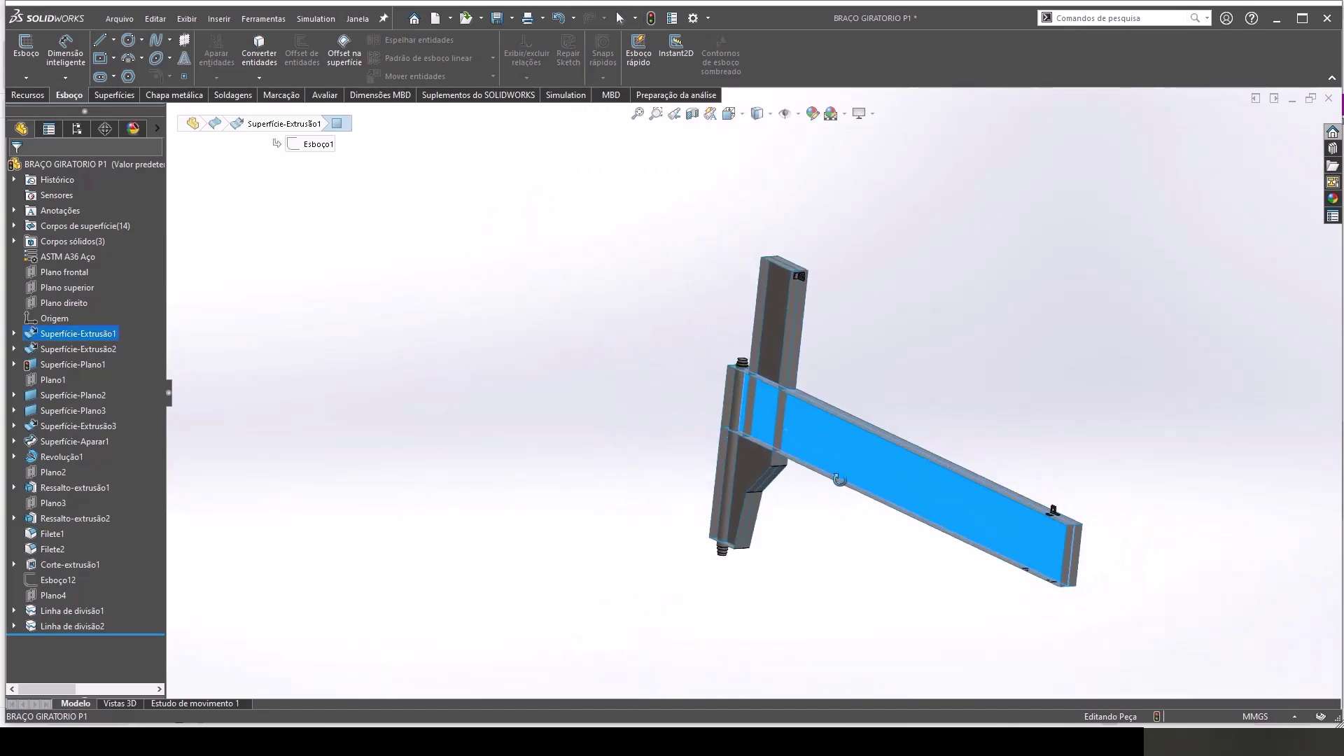
scroll(823, 427, down, 2)
Step: Change the column's D2@Esboço2 from 443.60 to 515.4 mm, rebuilding past the Esboço6 warning
click(850, 334)
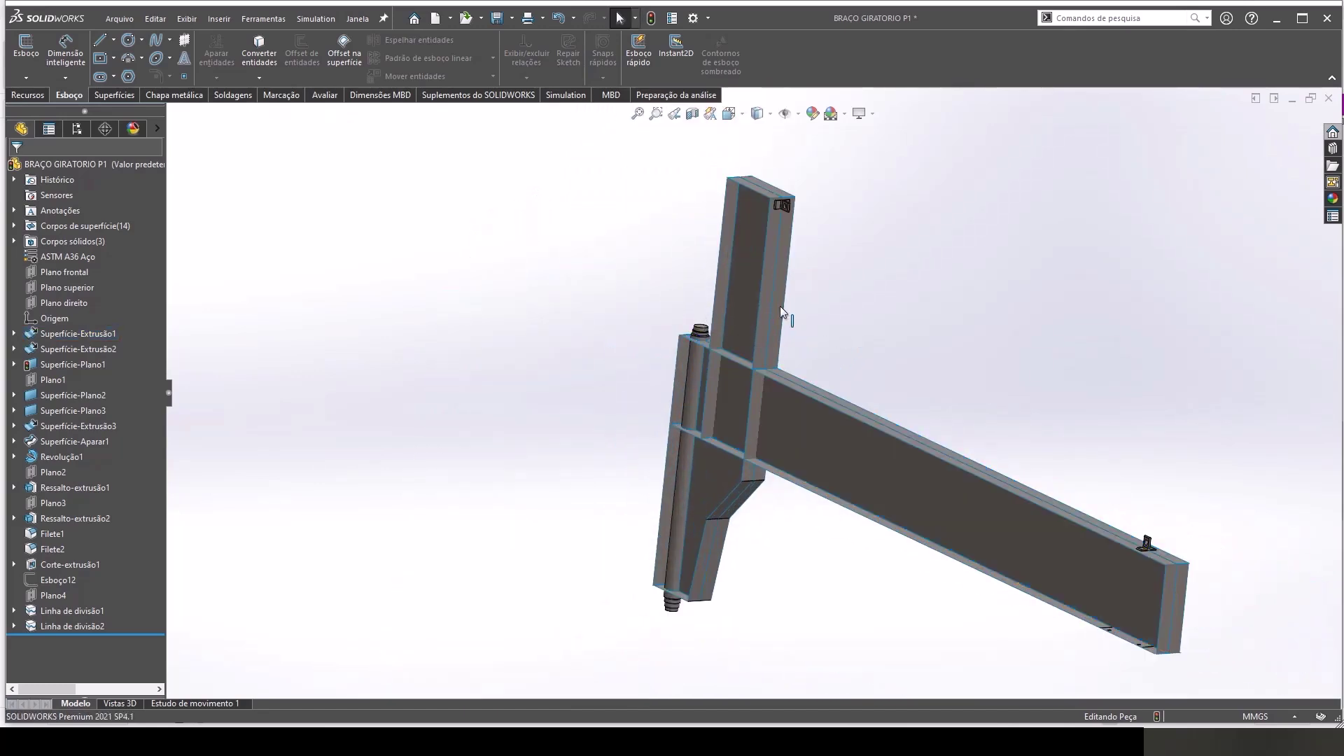
click(745, 296)
middle_drag(762, 305, 741, 334)
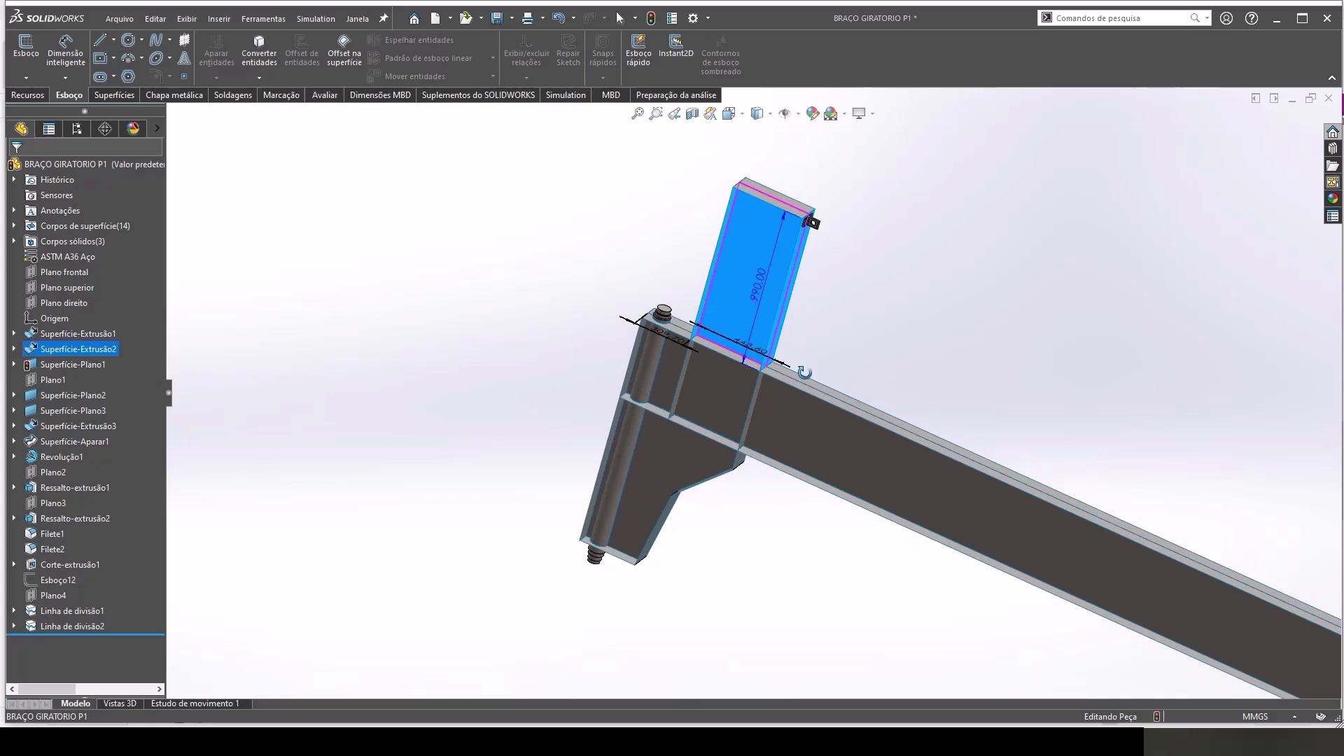
double_click(741, 334)
text(515,4)
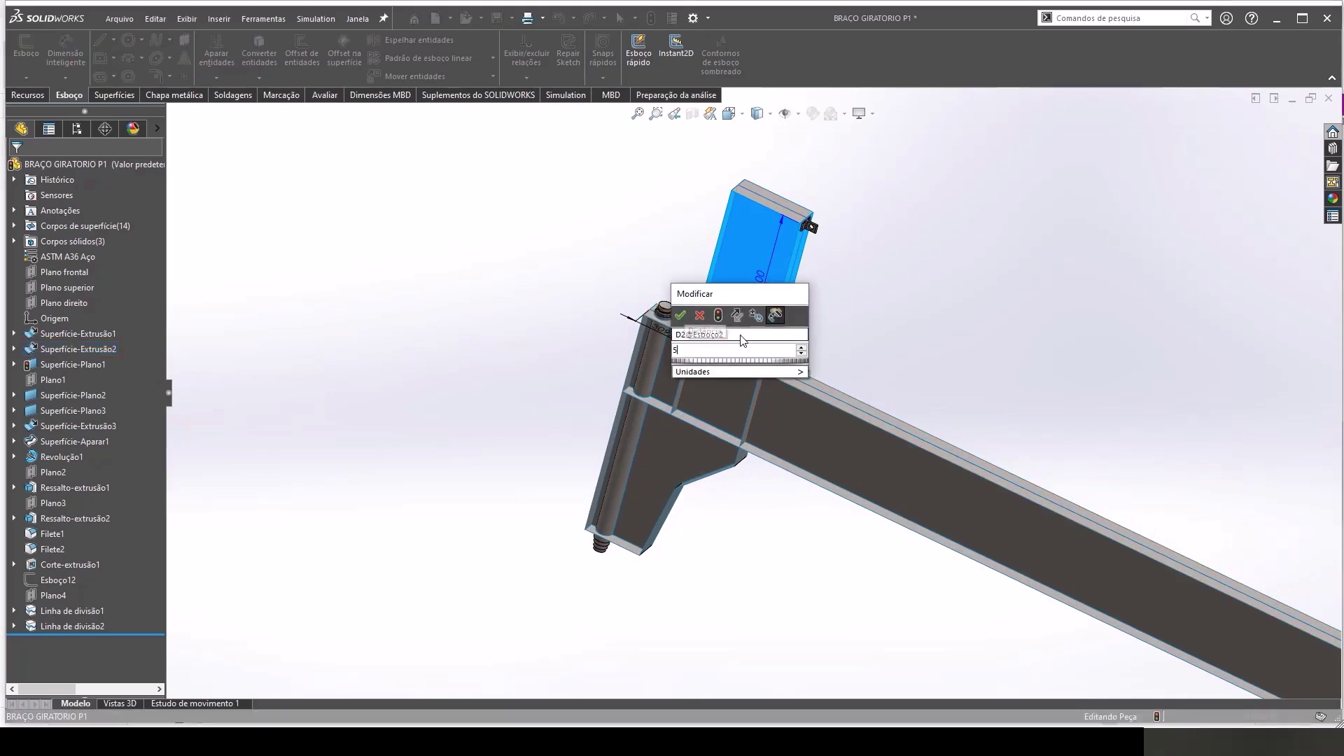
click(719, 316)
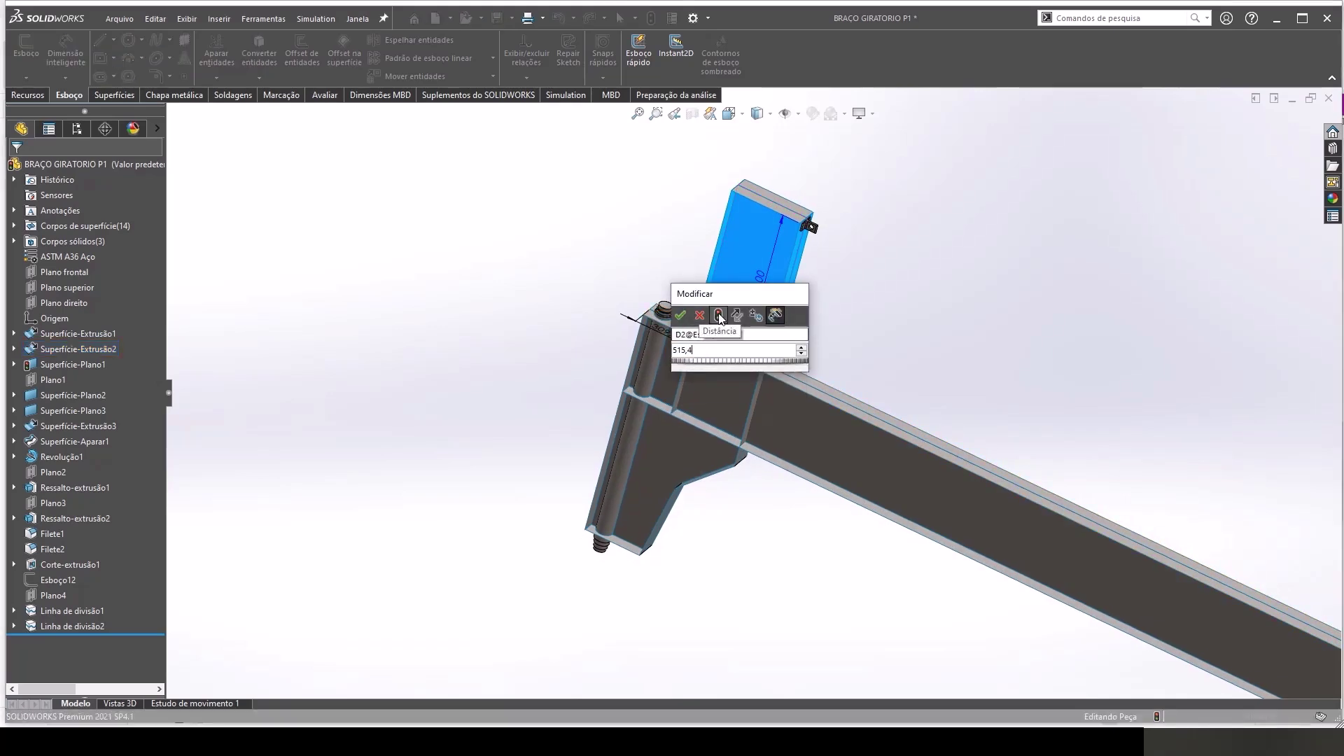
click(930, 383)
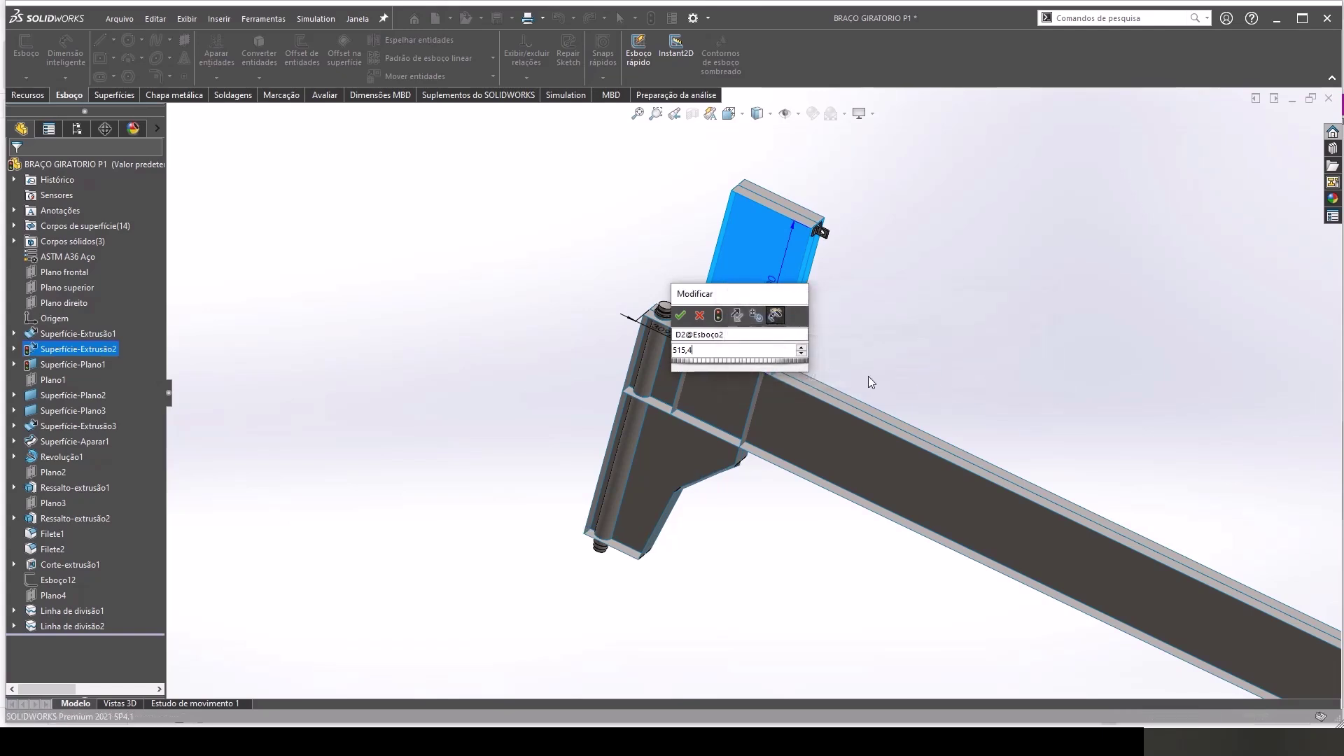
click(681, 316)
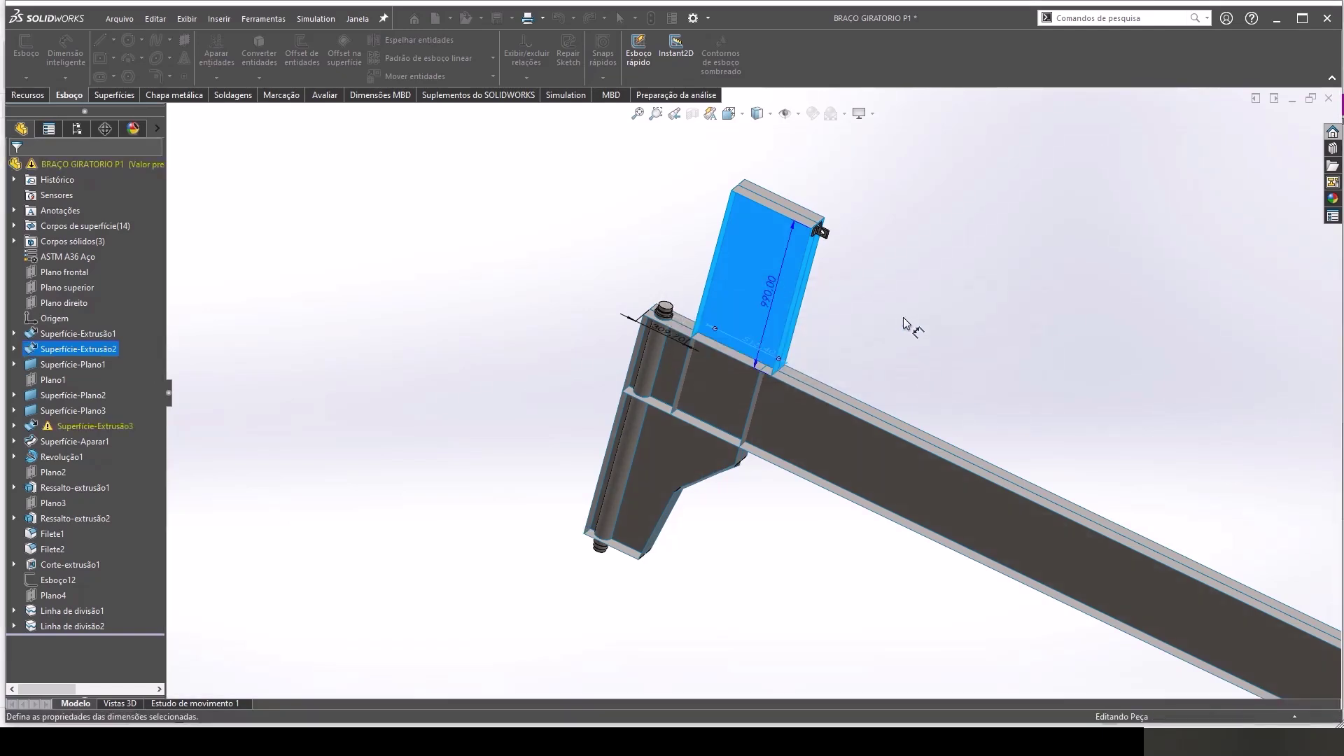
click(904, 318)
scroll(855, 357, down, 2)
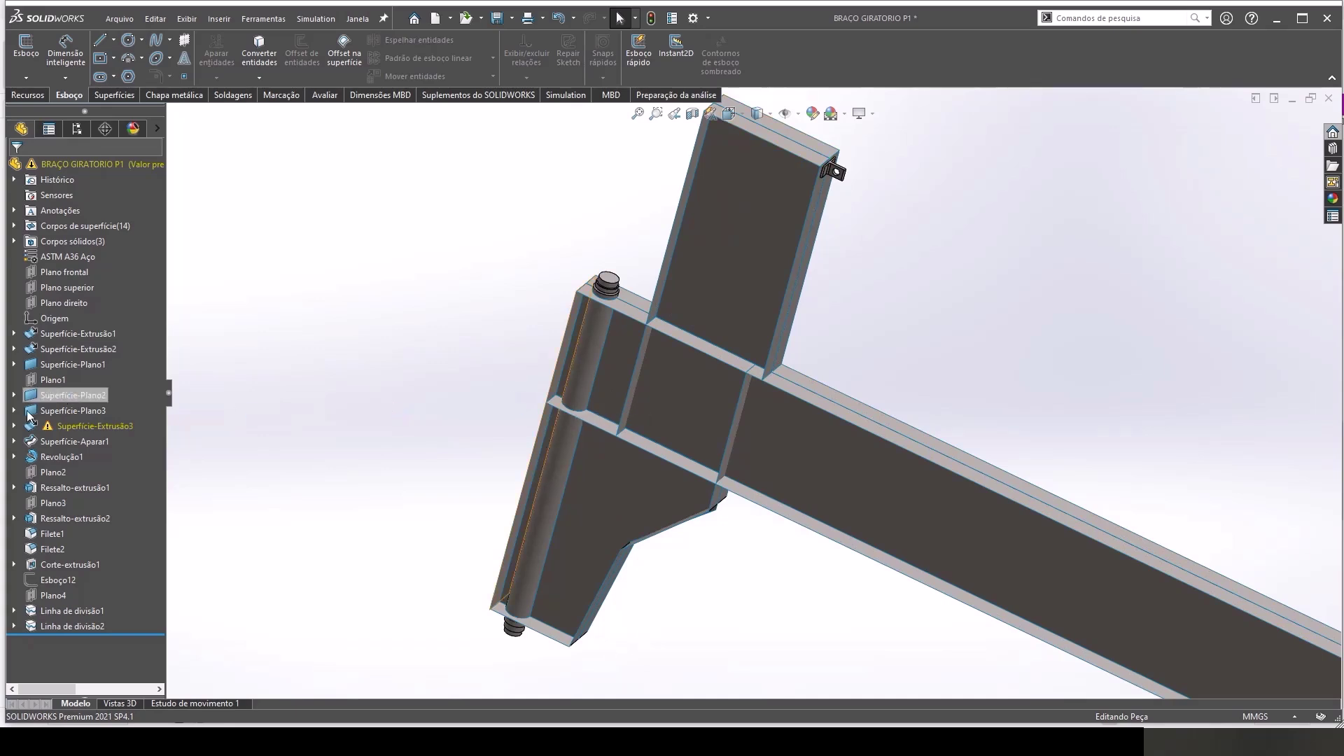
Step: Expand Superfície-Extrusão3 to locate Esboço6 and view the bracket from the front
click(14, 425)
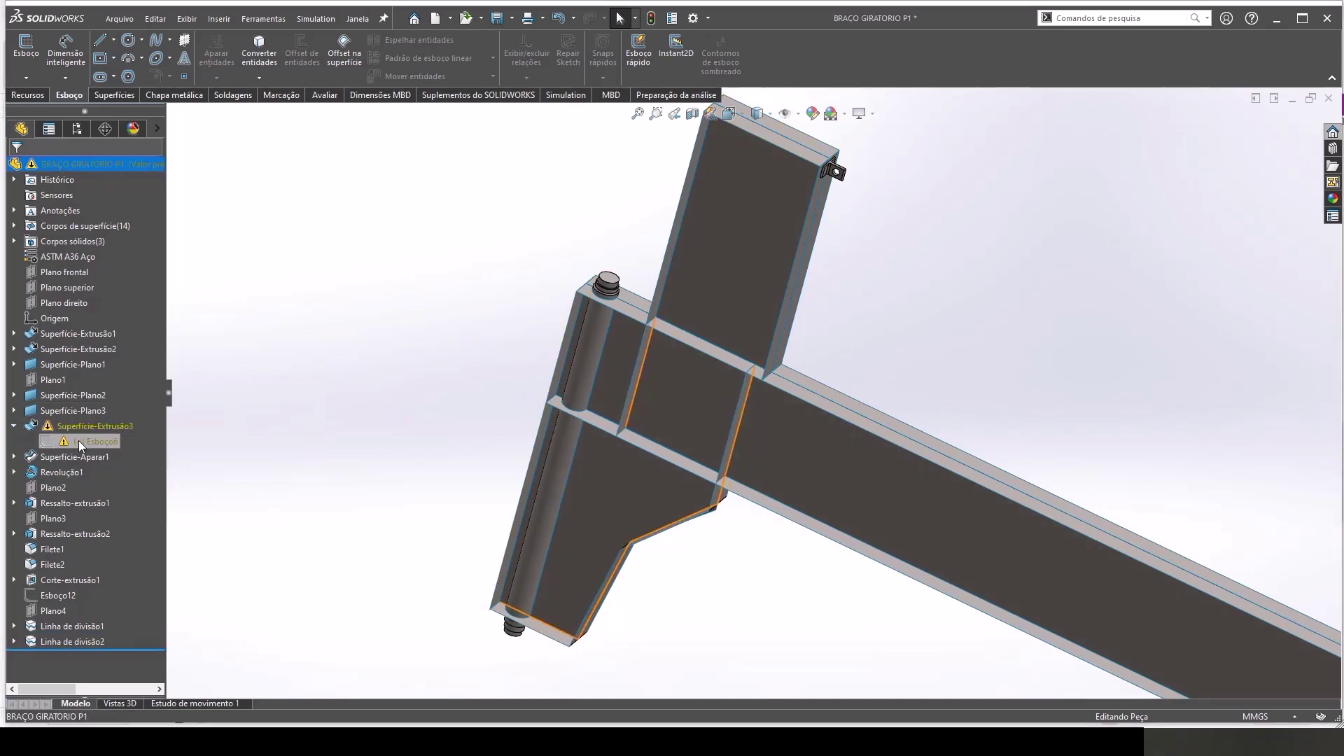
click(79, 443)
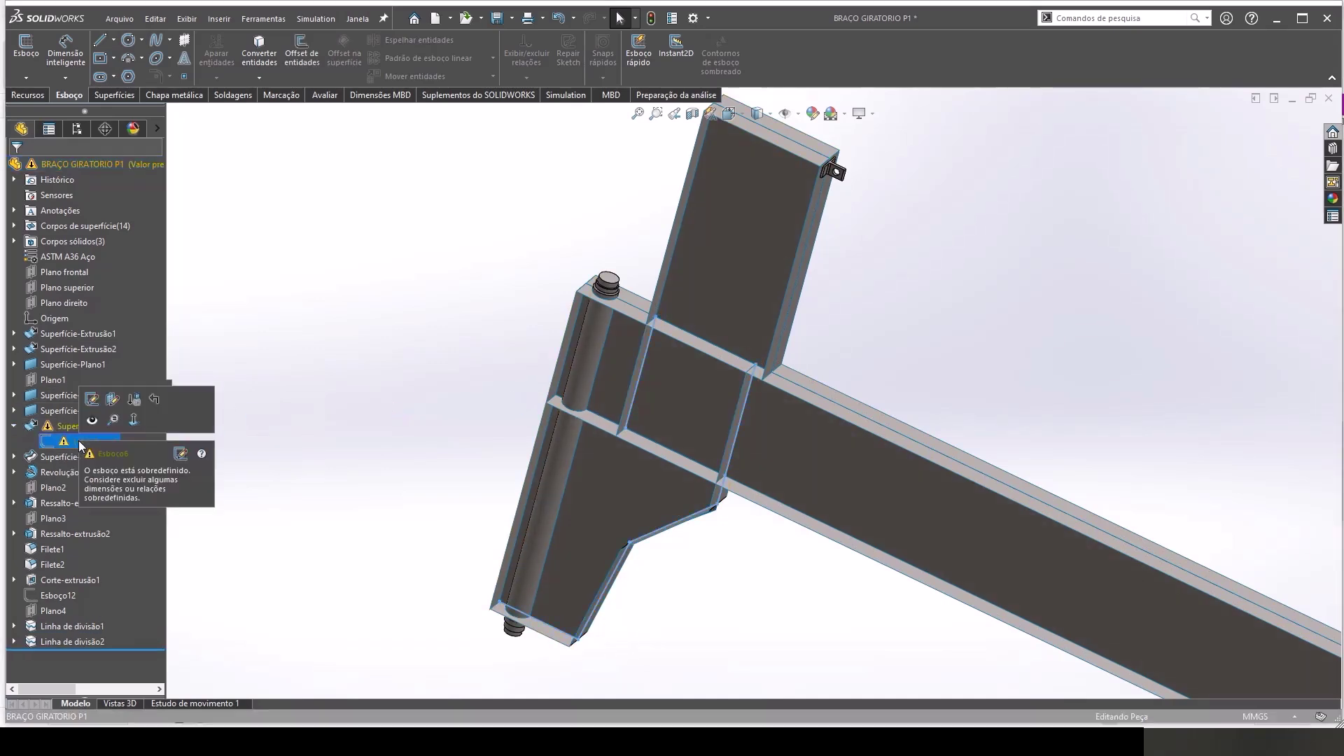
click(607, 464)
scroll(651, 427, down, 2)
scroll(651, 433, up, 3)
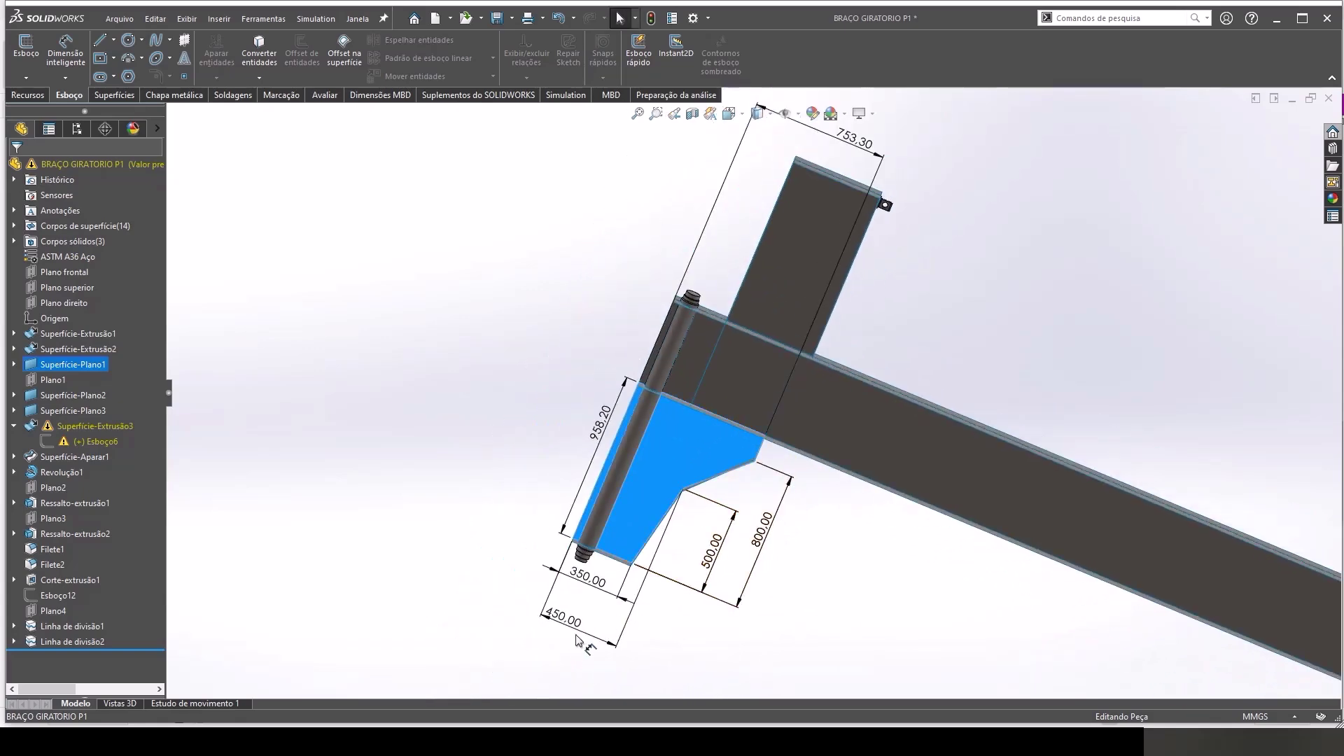
click(462, 333)
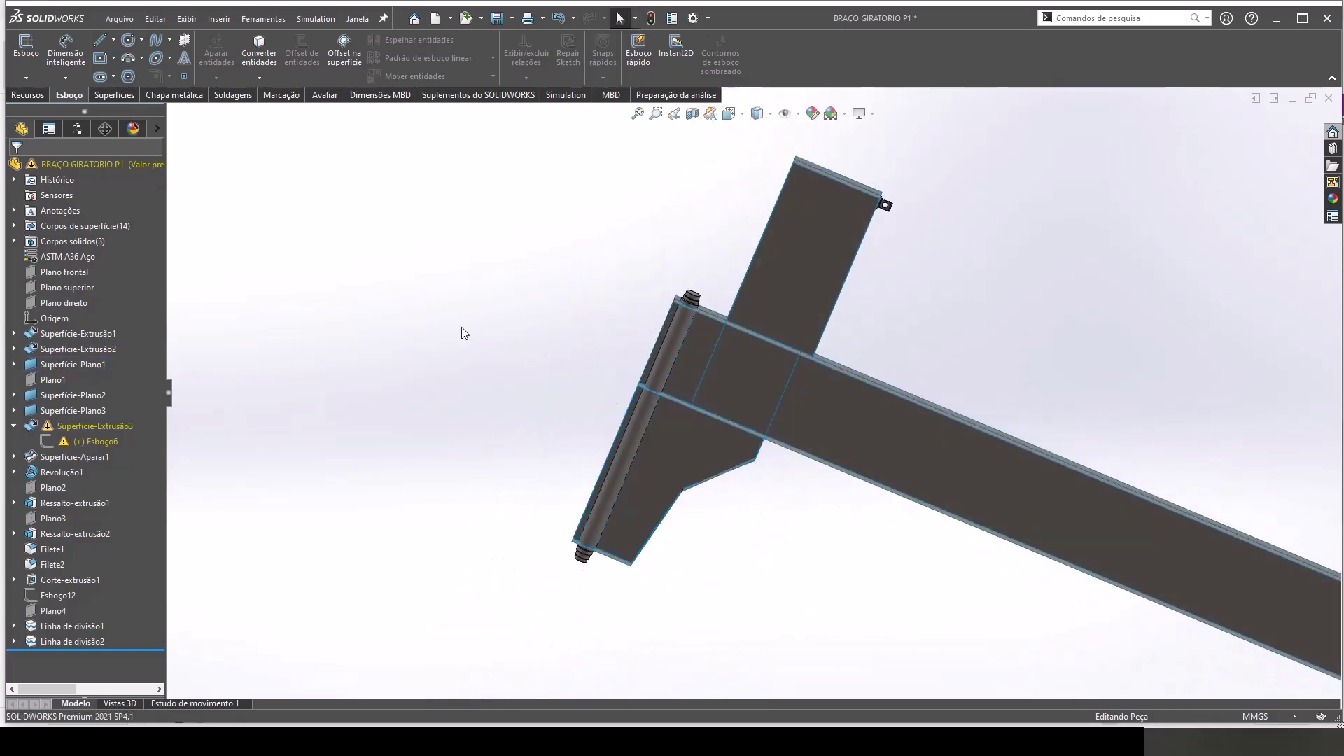
key(ctrl+1)
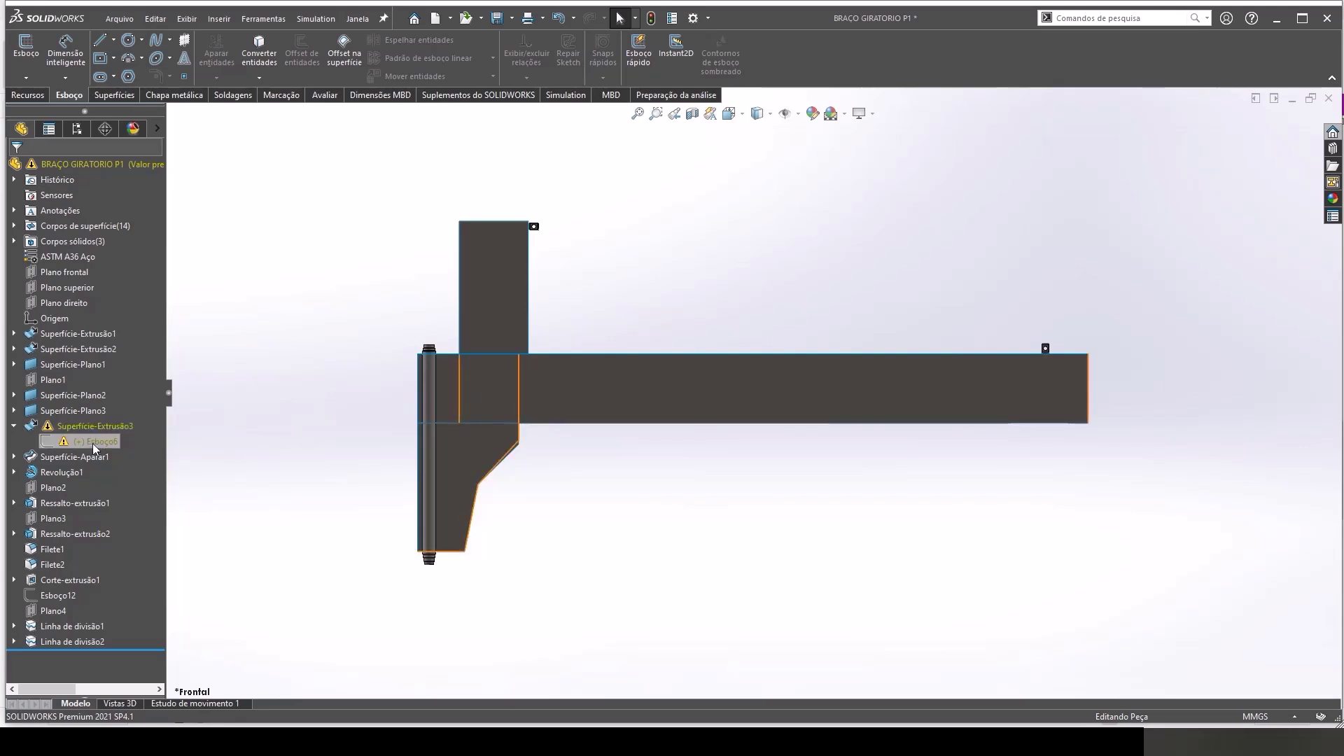
Step: Edit Esboço6, try deleting its conflicting vertical line, then undo the deletion
click(81, 444)
click(95, 405)
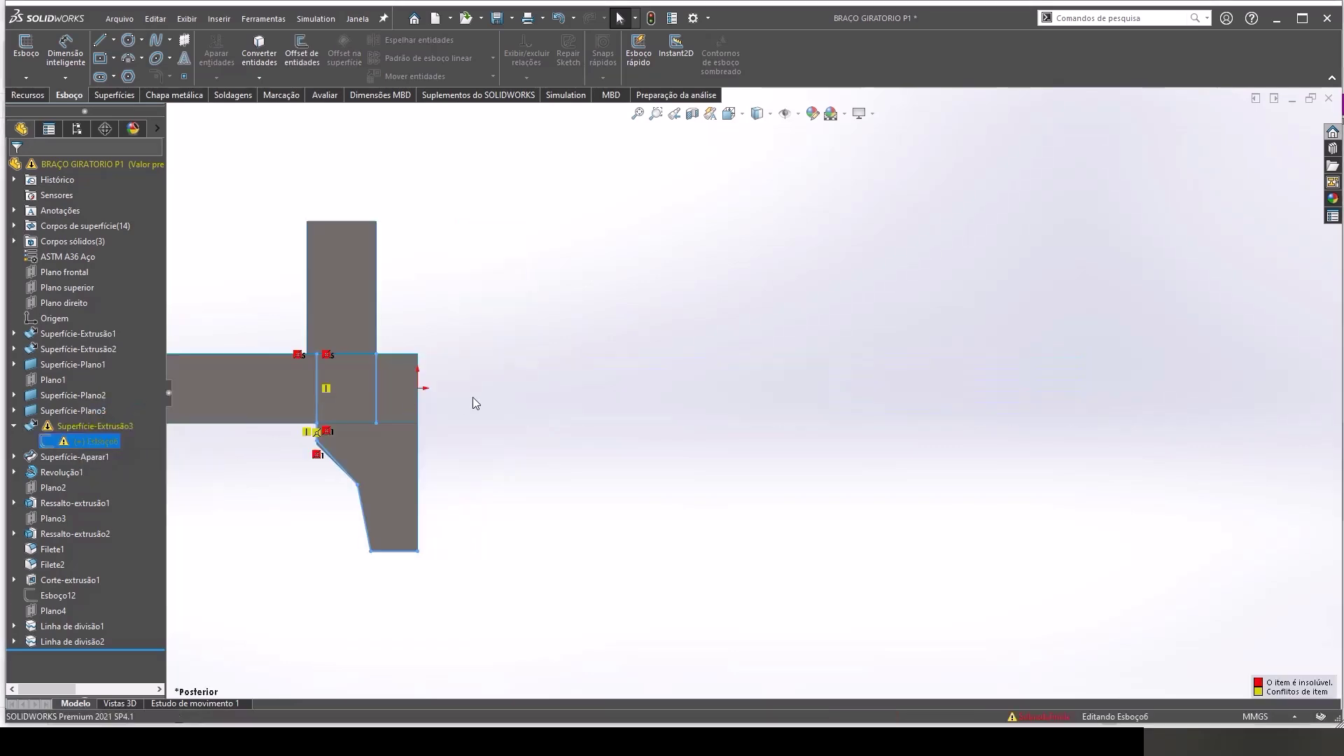
key(ctrl+1)
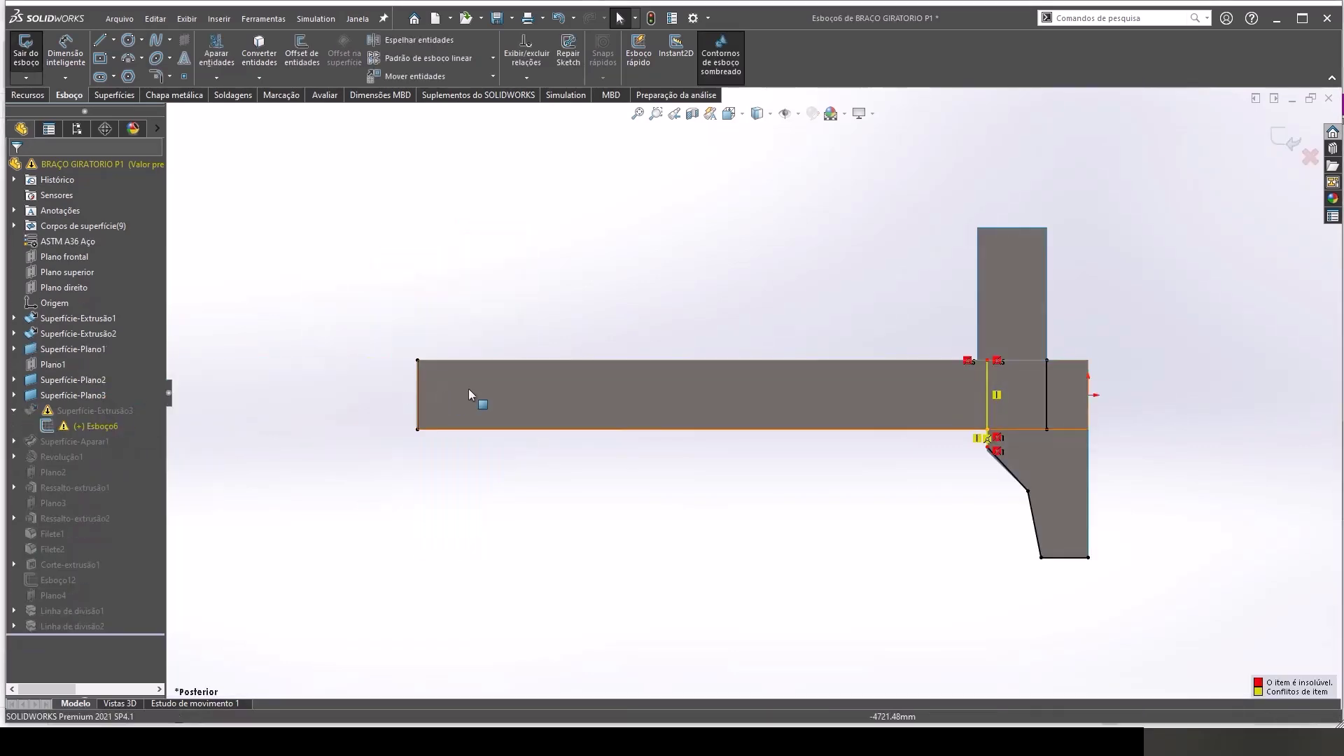
scroll(511, 379, down, 5)
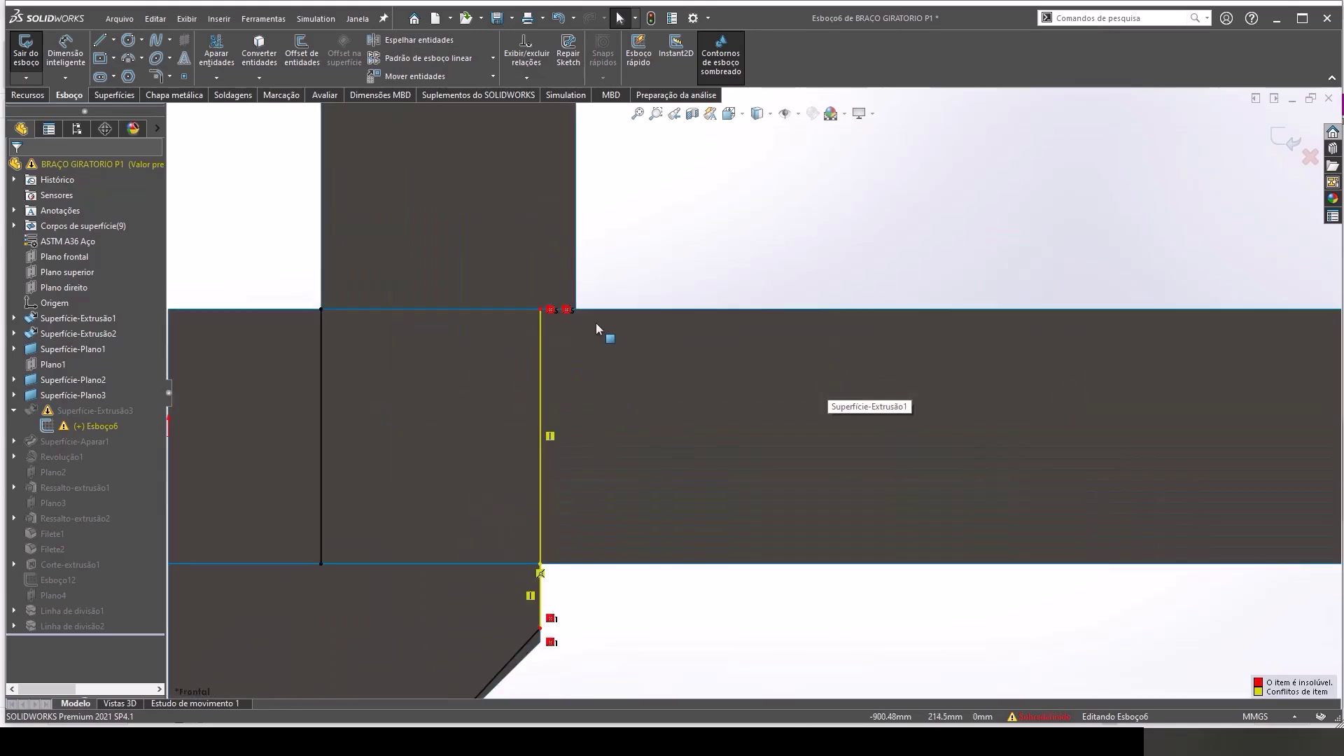
click(551, 309)
key(Delete)
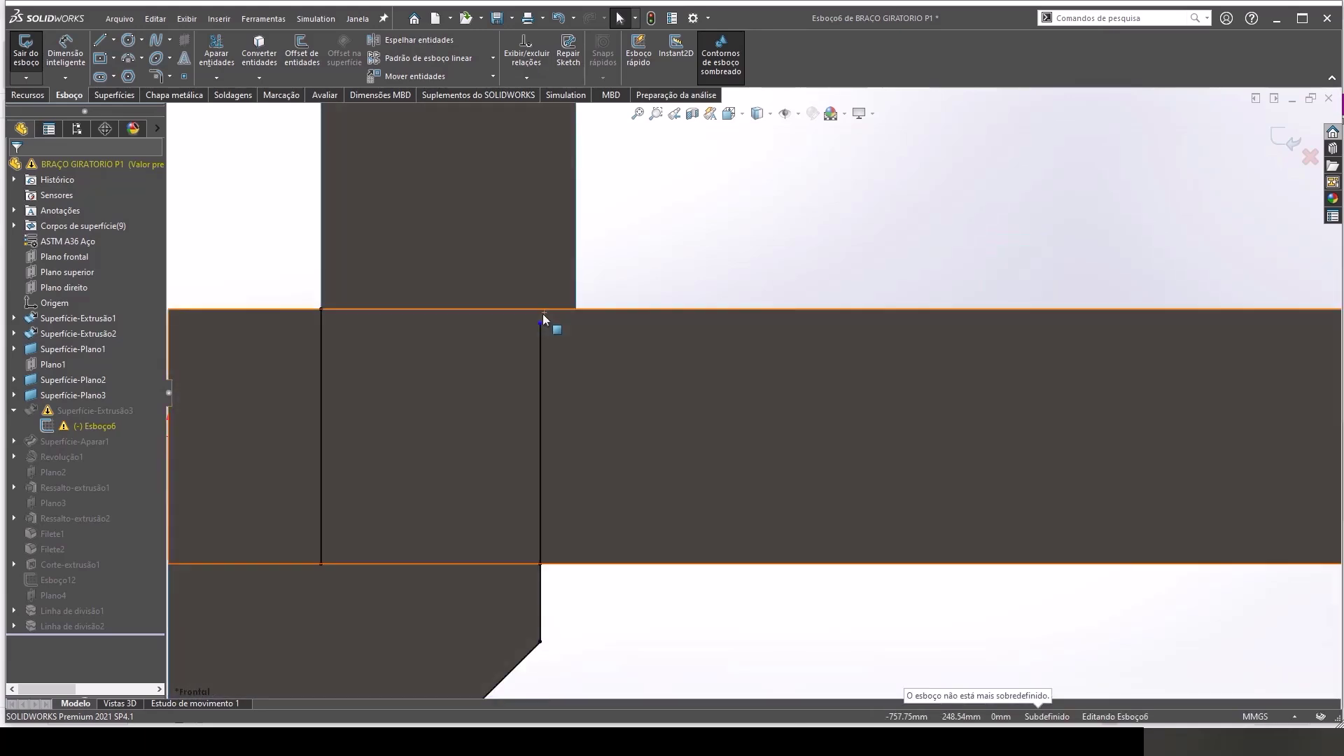
mouse_move(541, 313)
mouse_down()
mouse_move(541, 324)
mouse_move(541, 310)
mouse_up()
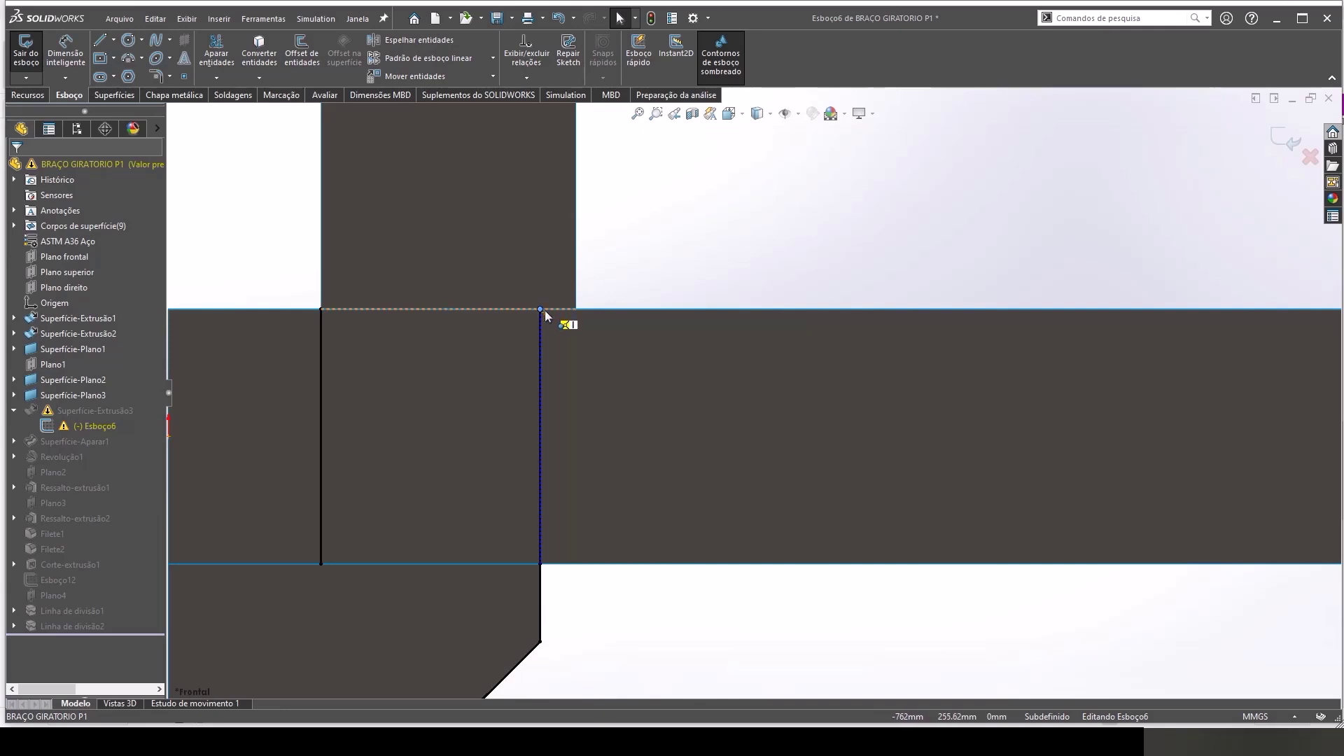
click(541, 324)
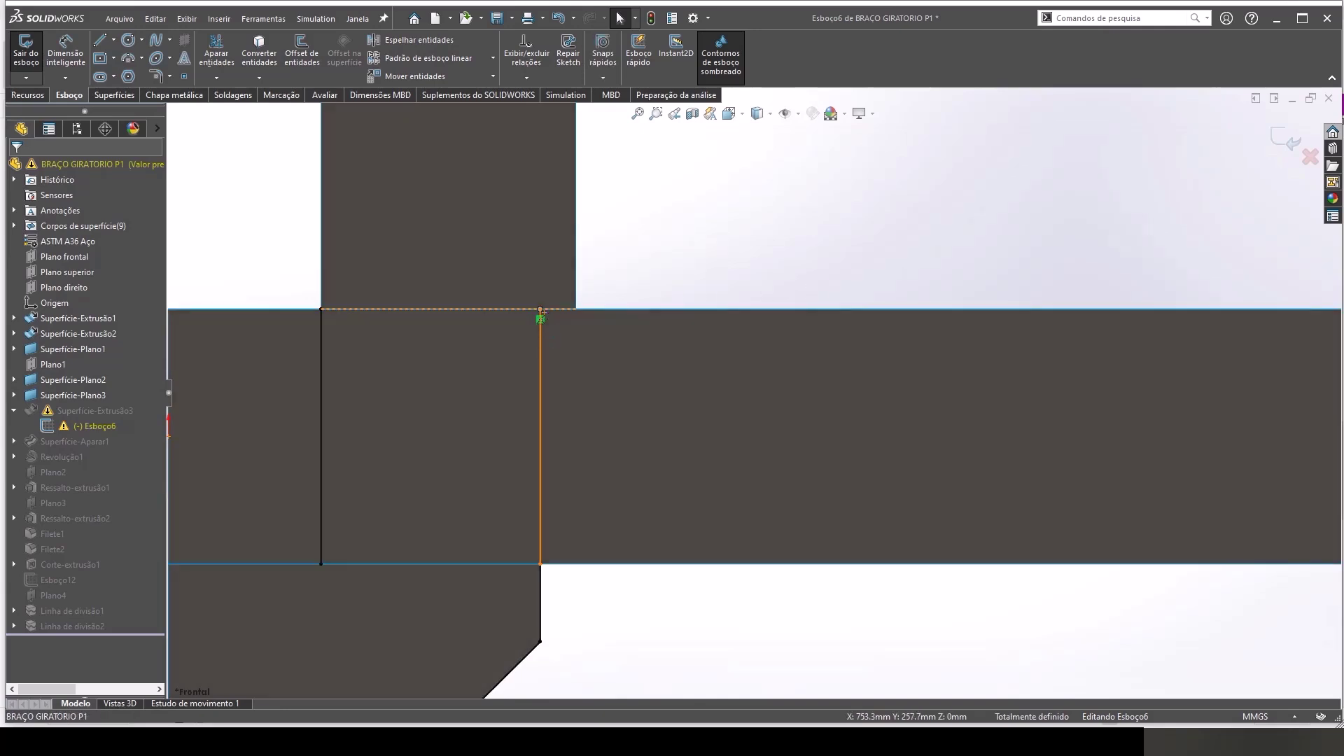
key(Delete)
scroll(700, 359, up, 3)
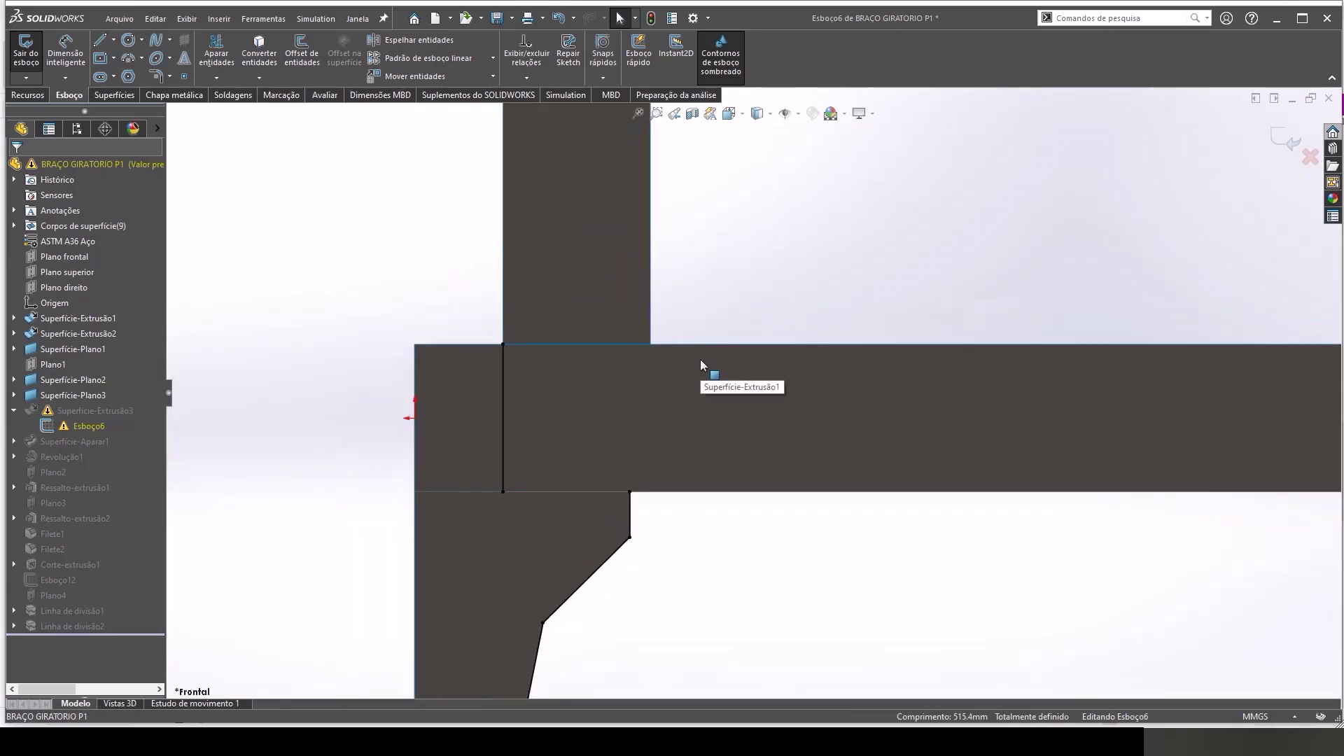
key(ctrl+z)
click(837, 300)
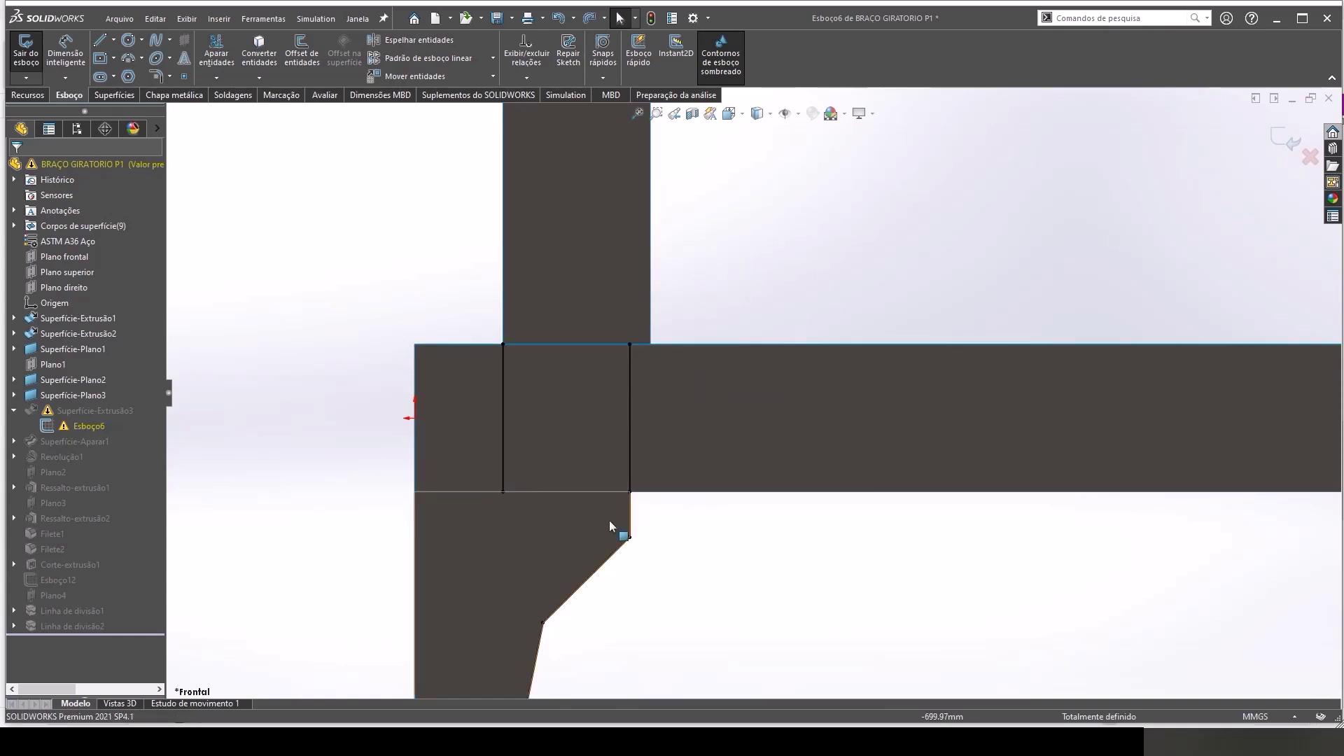
Step: Drag the line's top endpoint, then discard all Esboço6 sketch changes
click(630, 493)
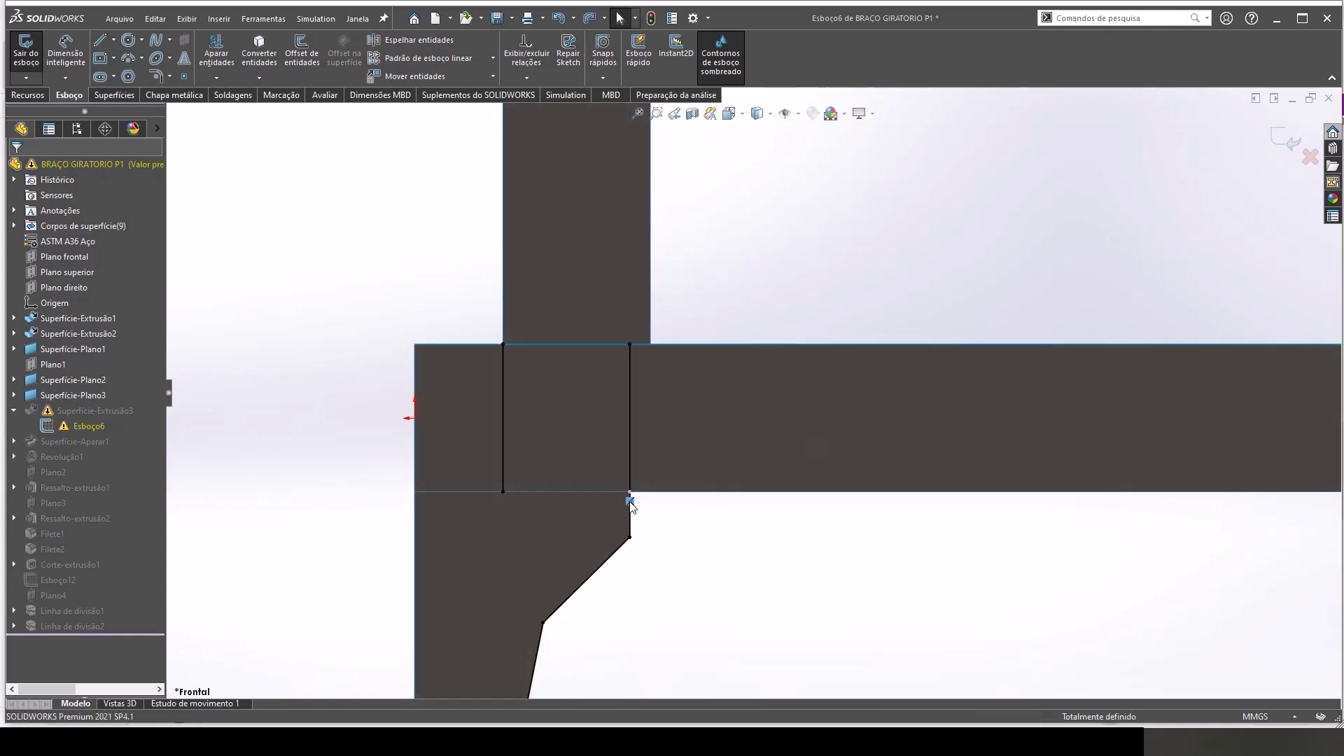
click(631, 497)
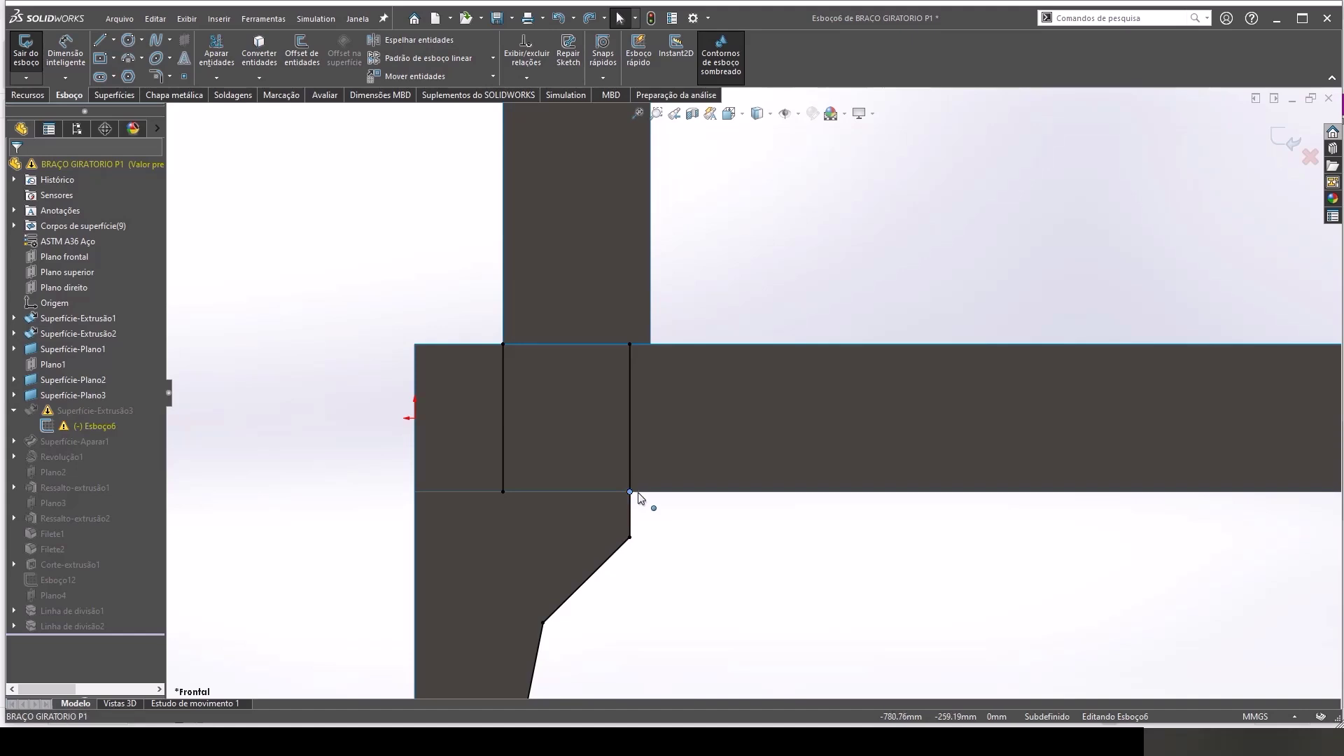
click(630, 346)
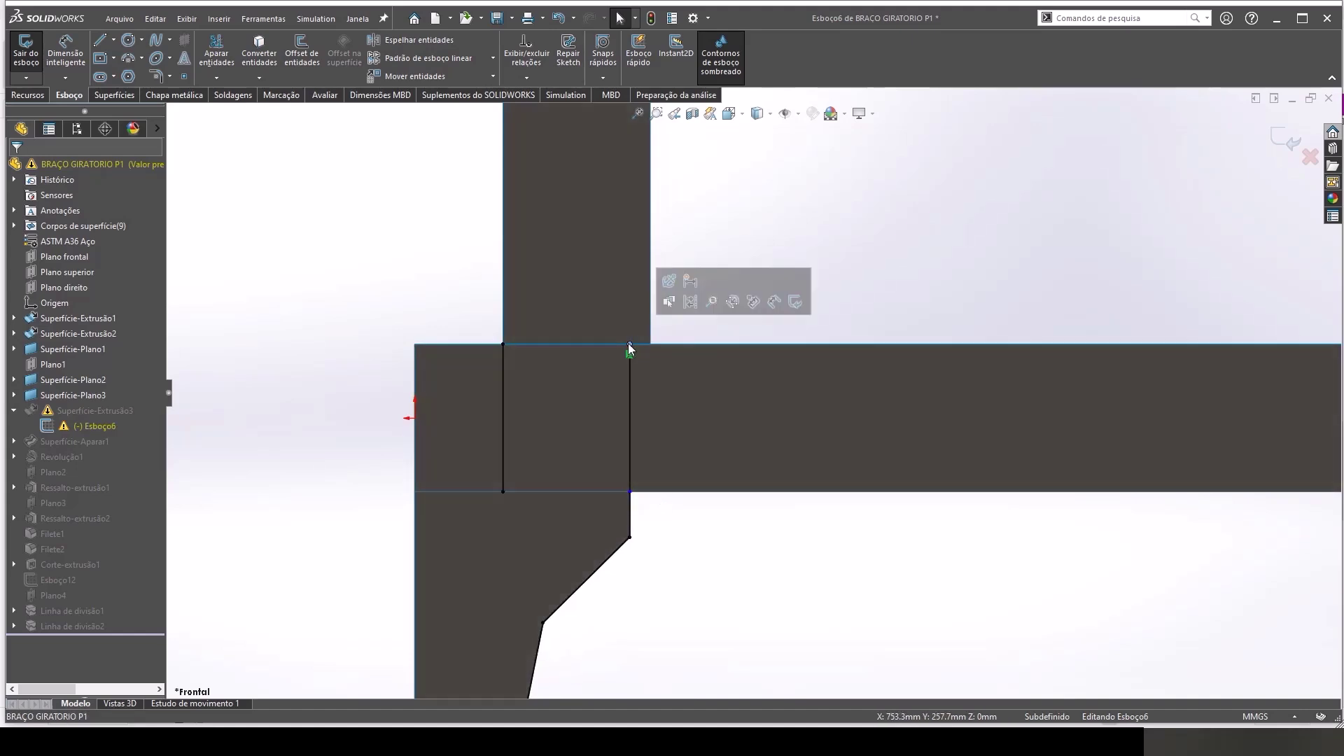
drag(628, 346, 655, 364)
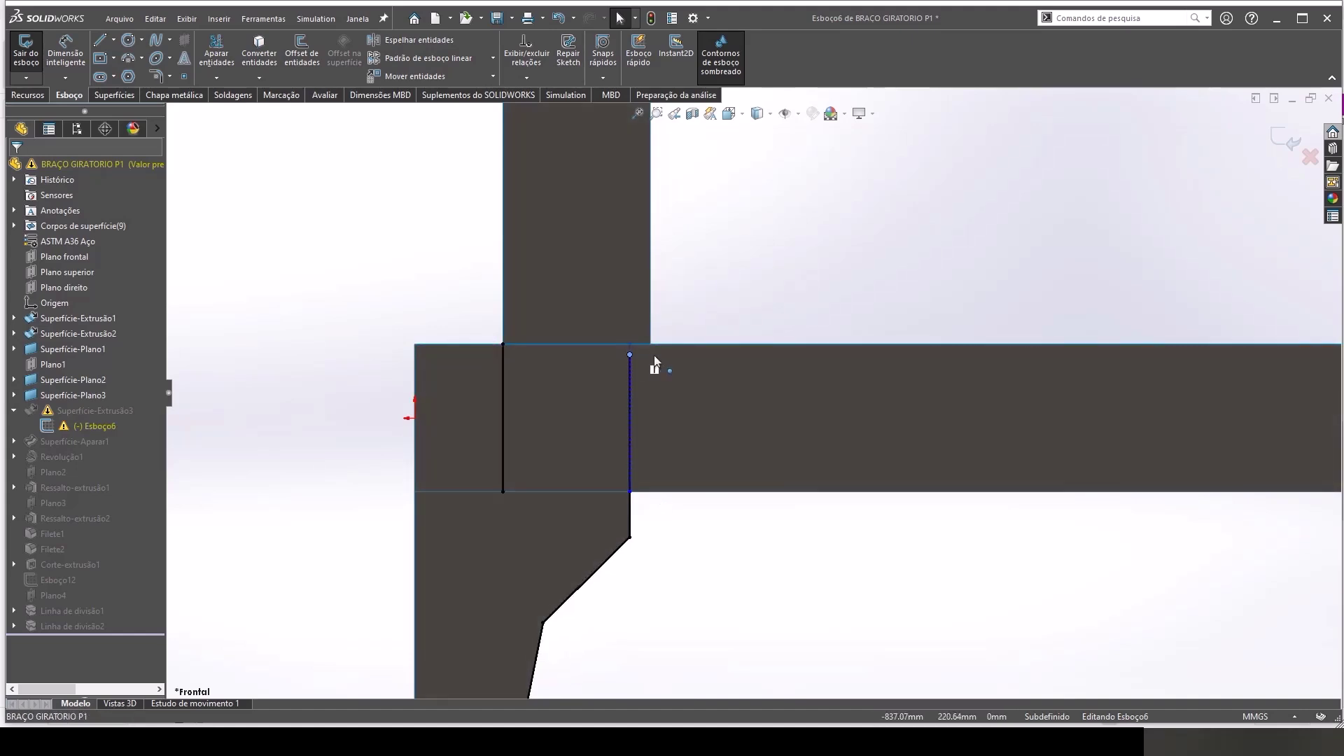
click(661, 520)
scroll(795, 518, up, 3)
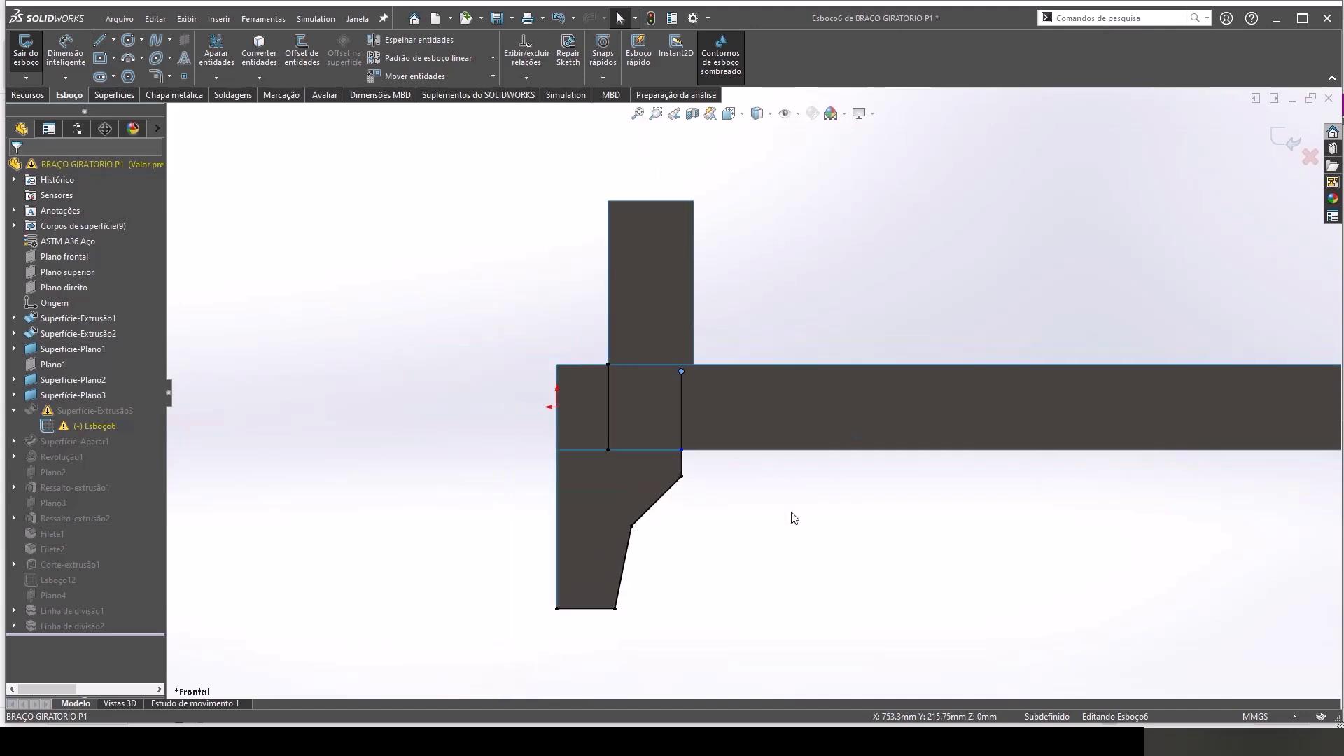
click(1312, 157)
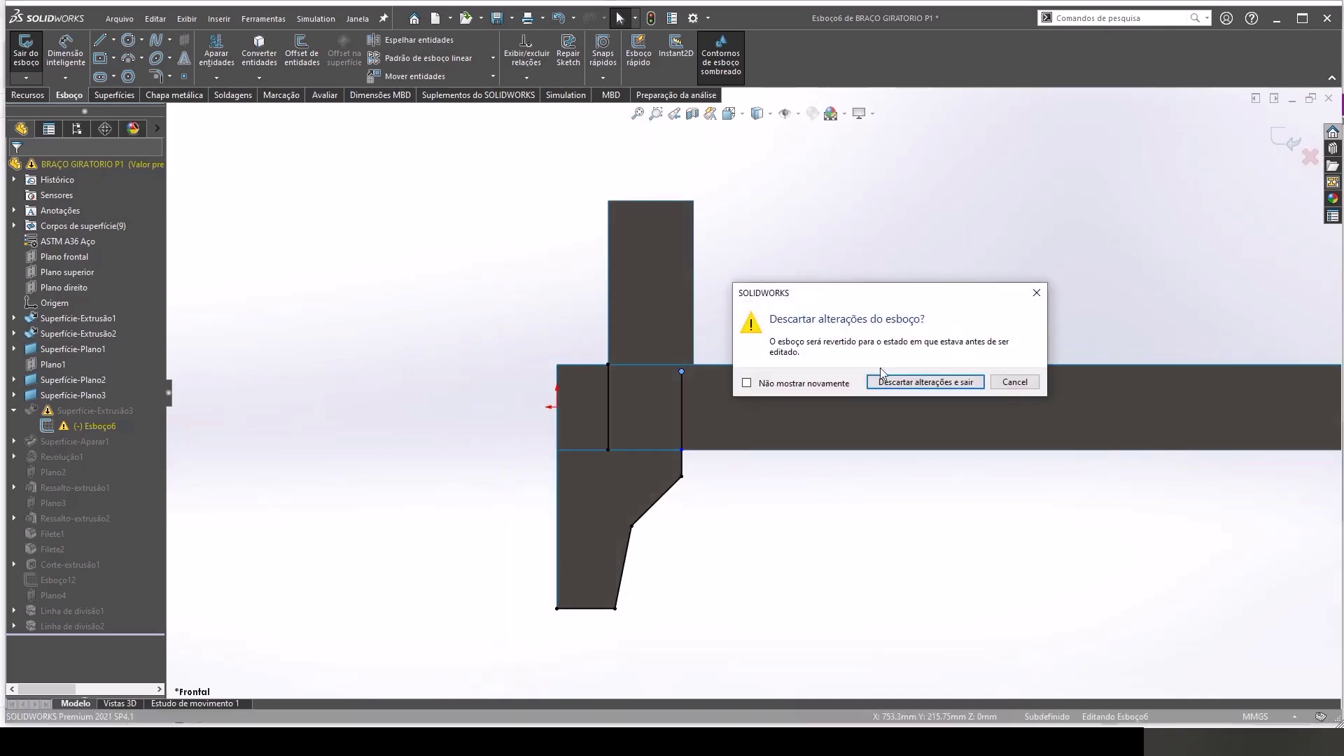
click(900, 377)
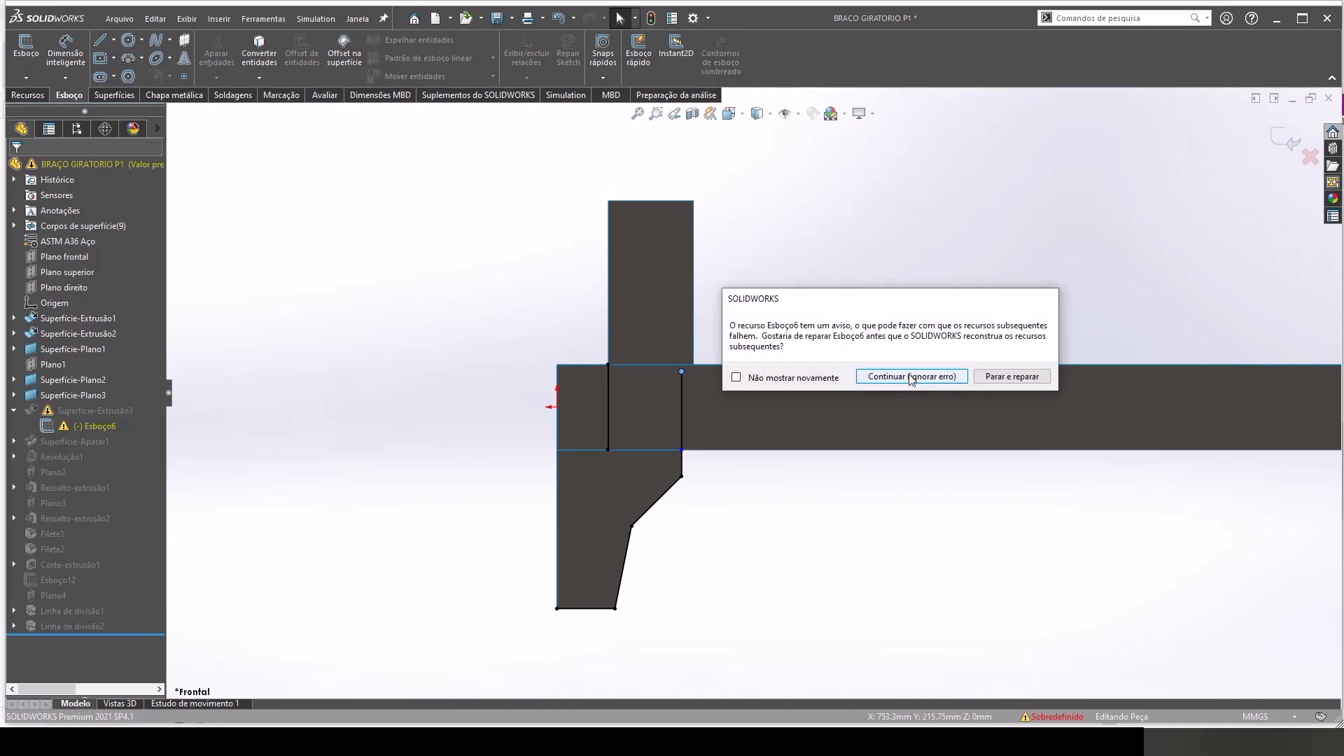
Step: Continue past the Esboço6 rebuild warning and reopen Esboço6 for editing
click(909, 375)
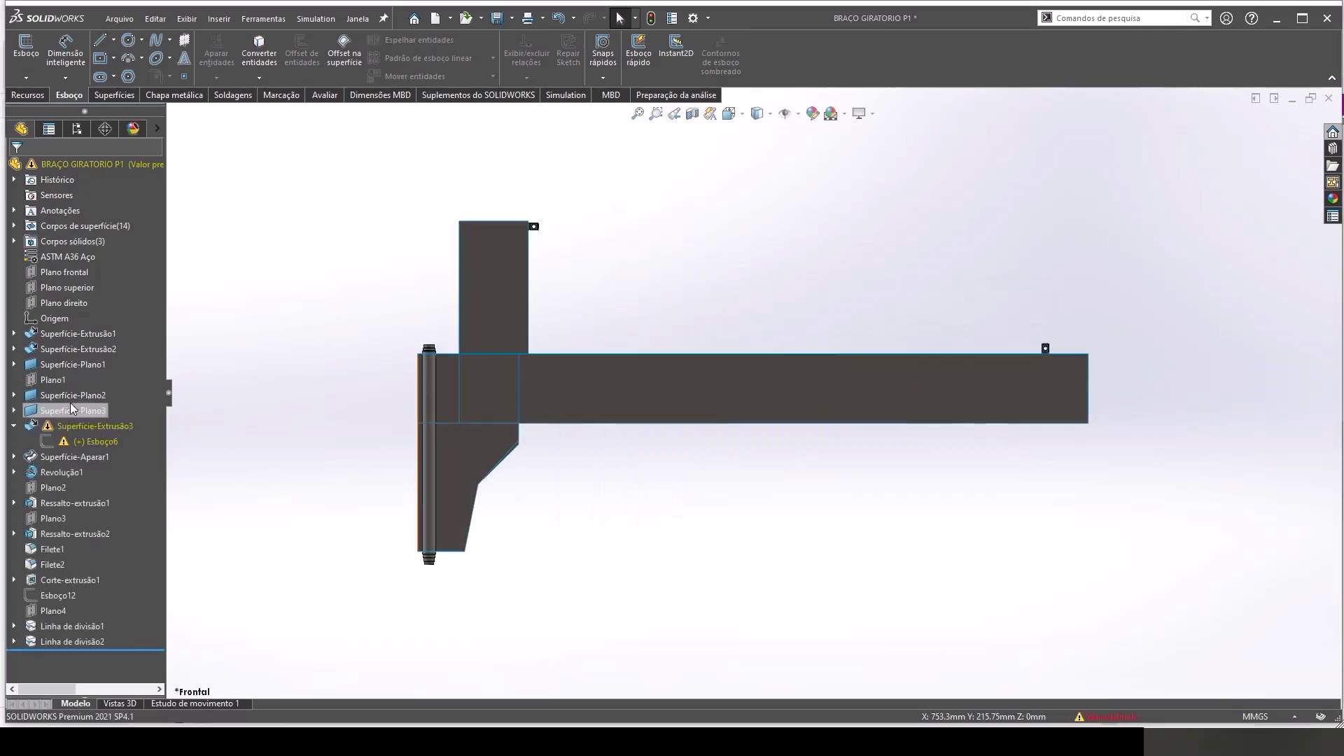
click(67, 410)
click(66, 394)
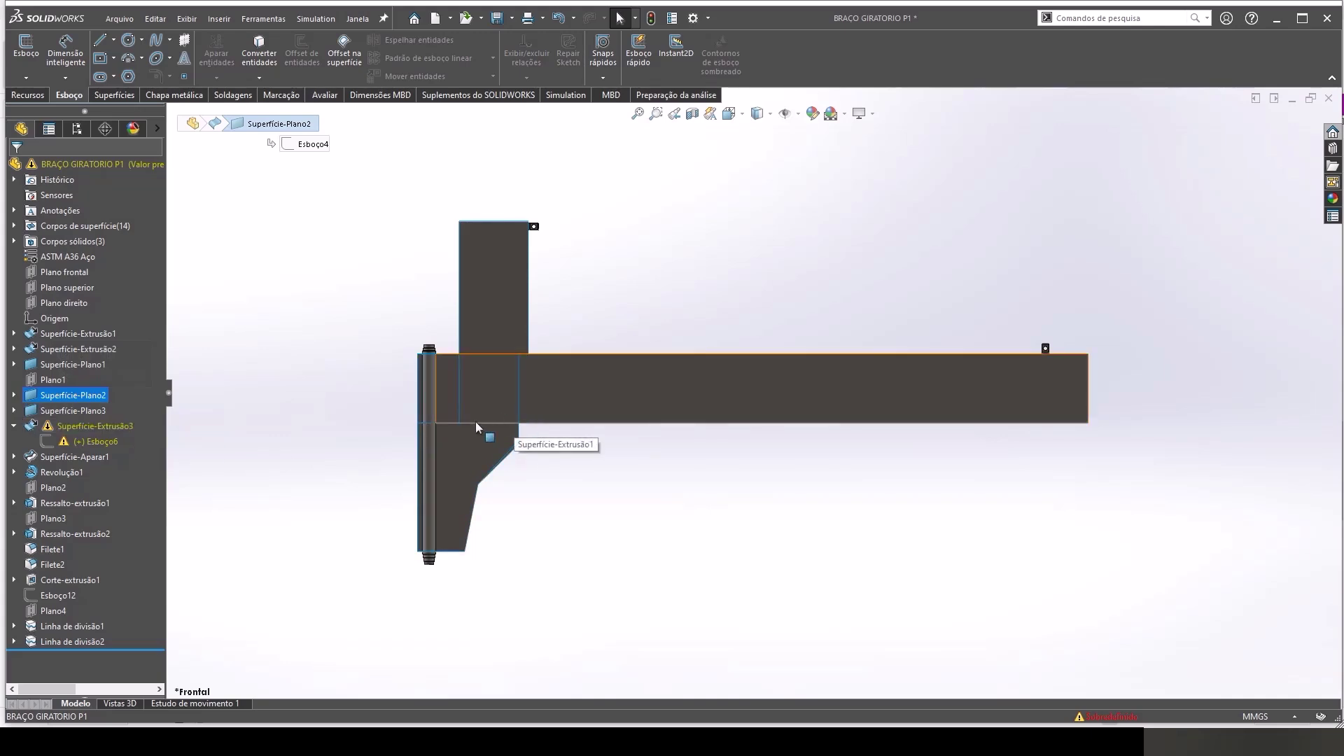
click(90, 443)
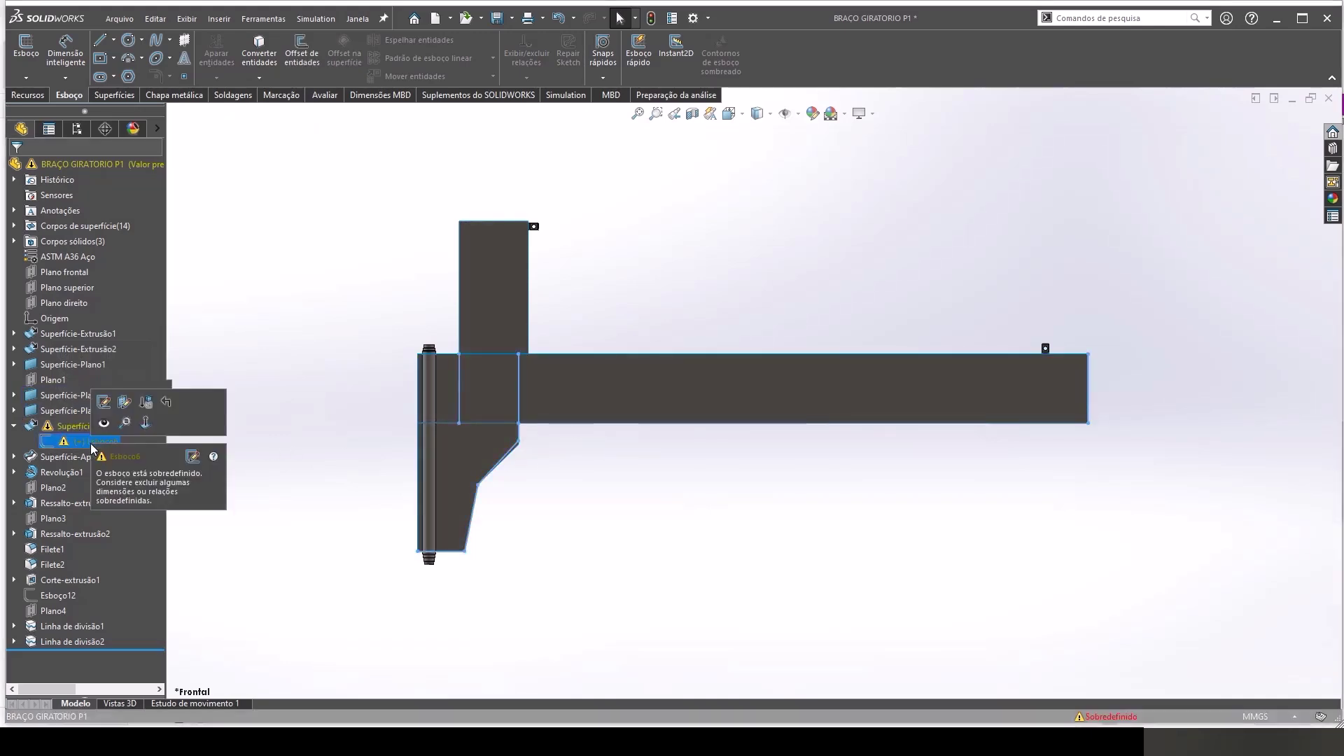
click(103, 404)
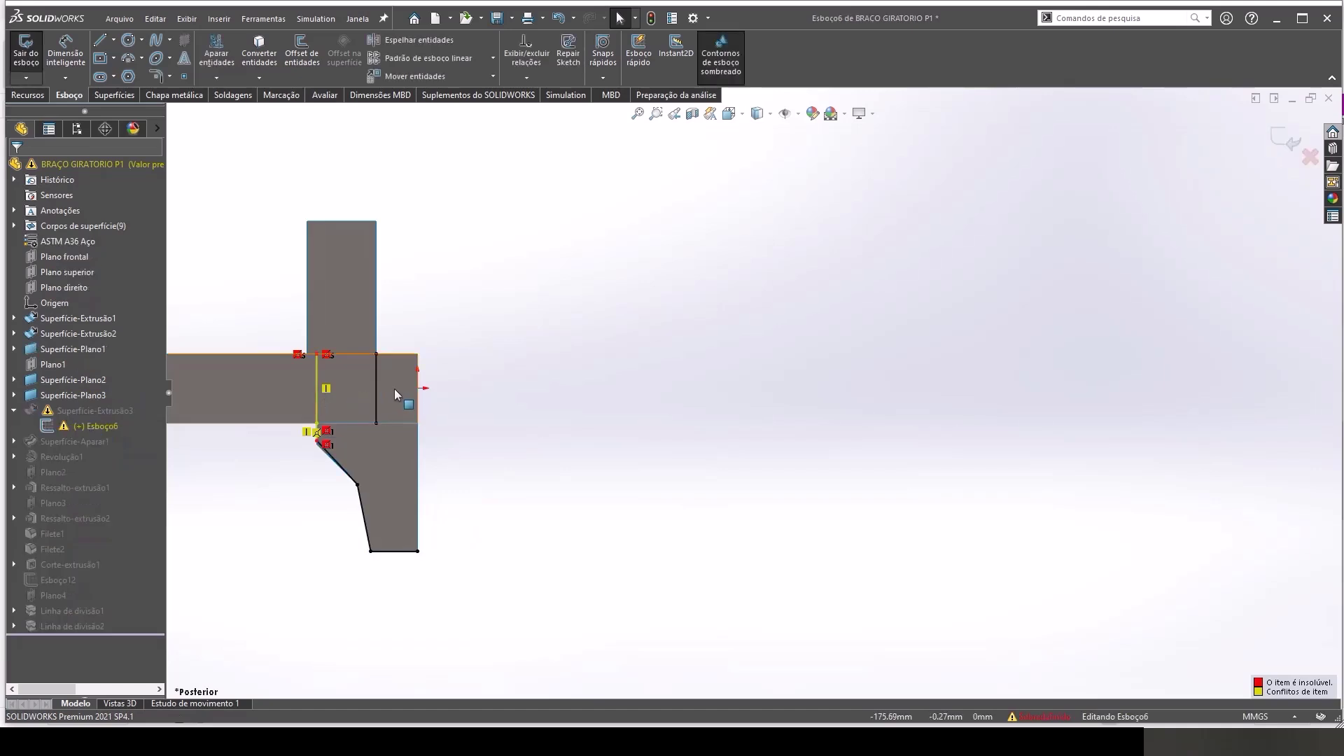
Step: Delete the extra 515.4 mm line, drag the slanted edge vertical, and exit the sketch
scroll(363, 393, down, 3)
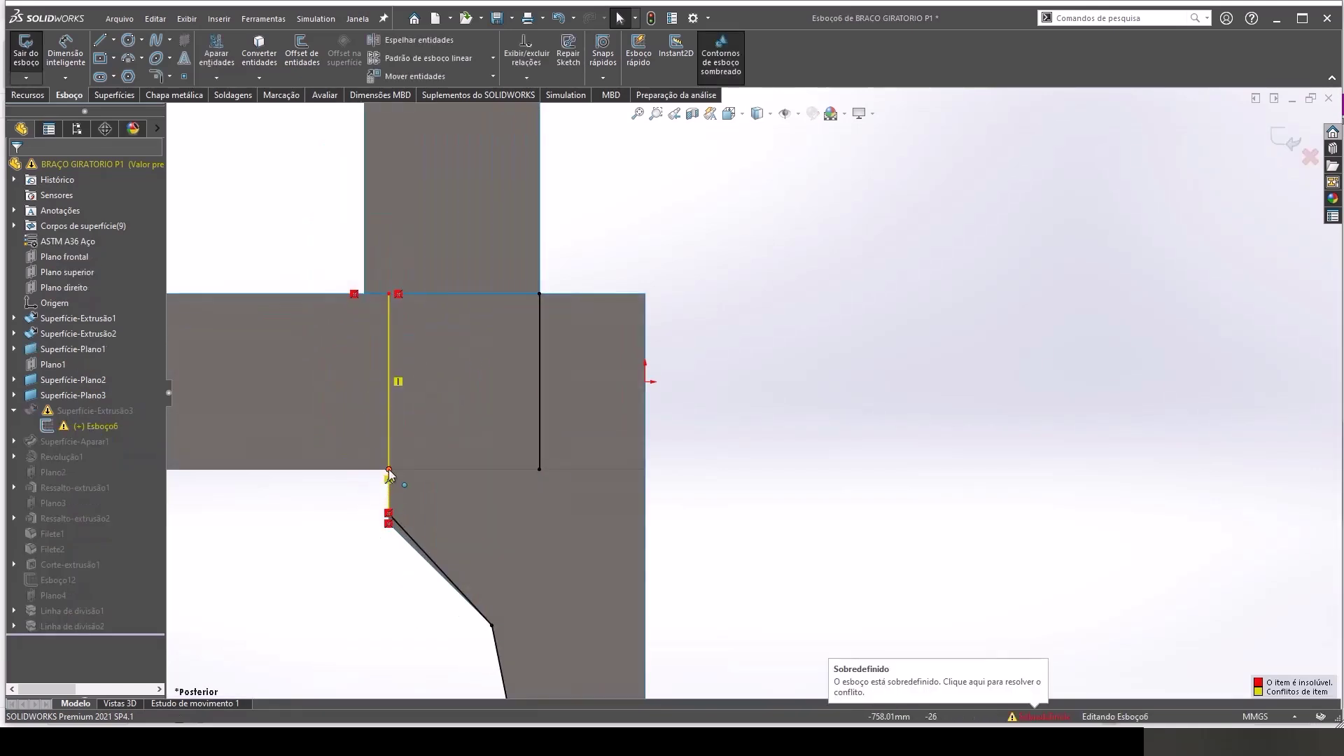
click(389, 379)
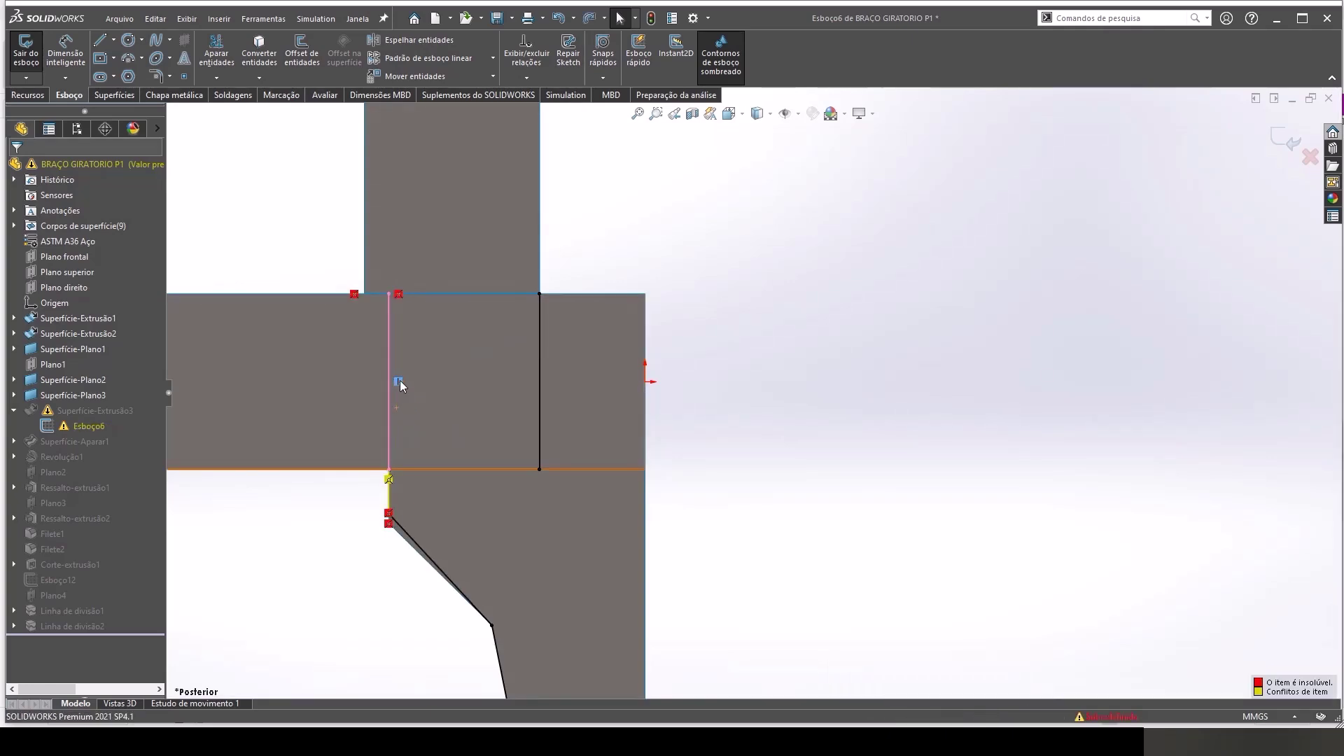
key(Delete)
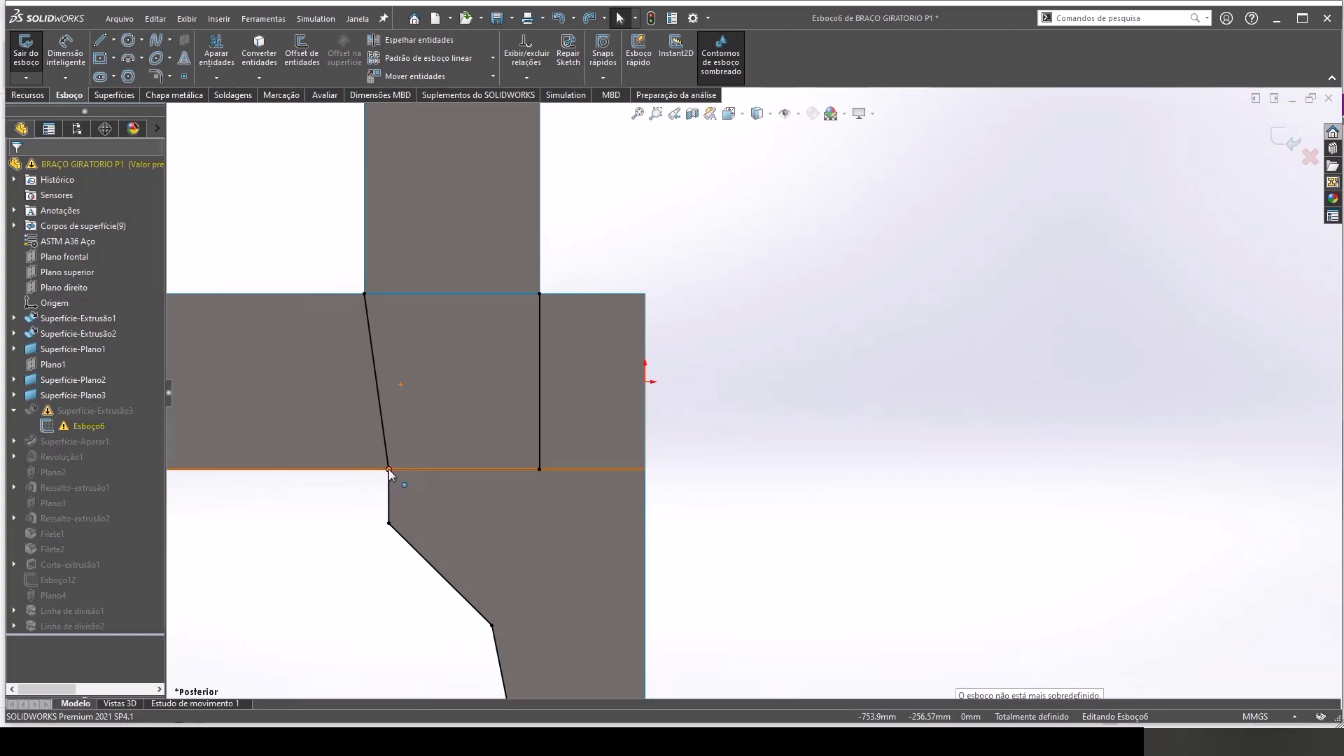
click(389, 469)
drag(388, 476, 364, 470)
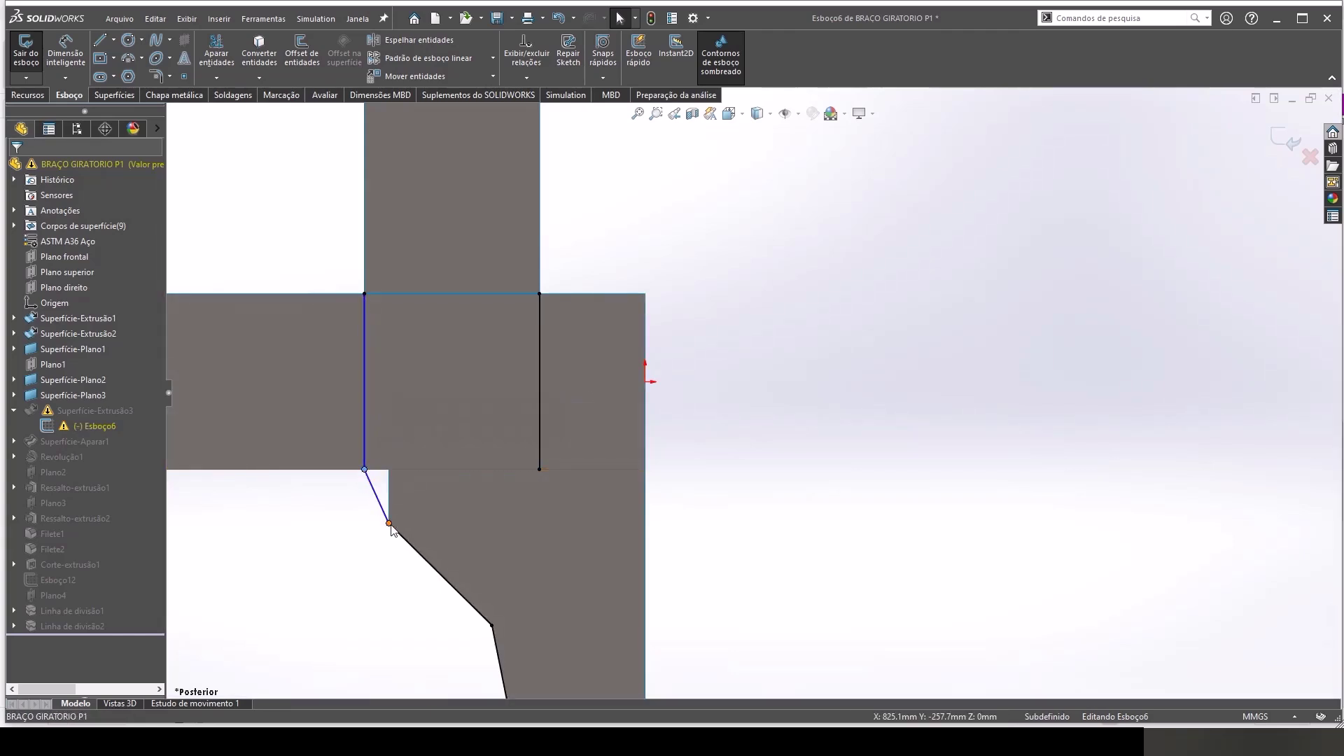
click(1287, 138)
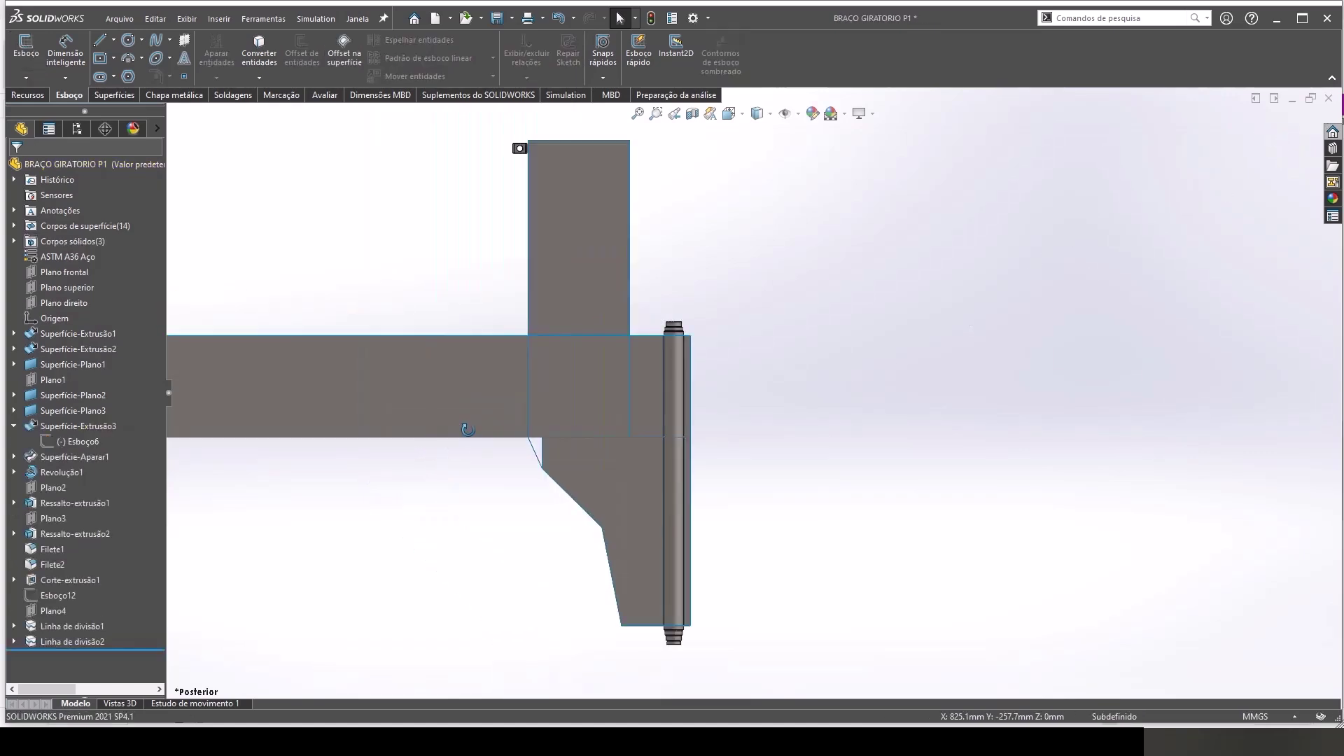
Step: Show the lower bracket plate's dimensions in front view, moving the 753,30 dimension above the arm
middle_drag(468, 430, 414, 475)
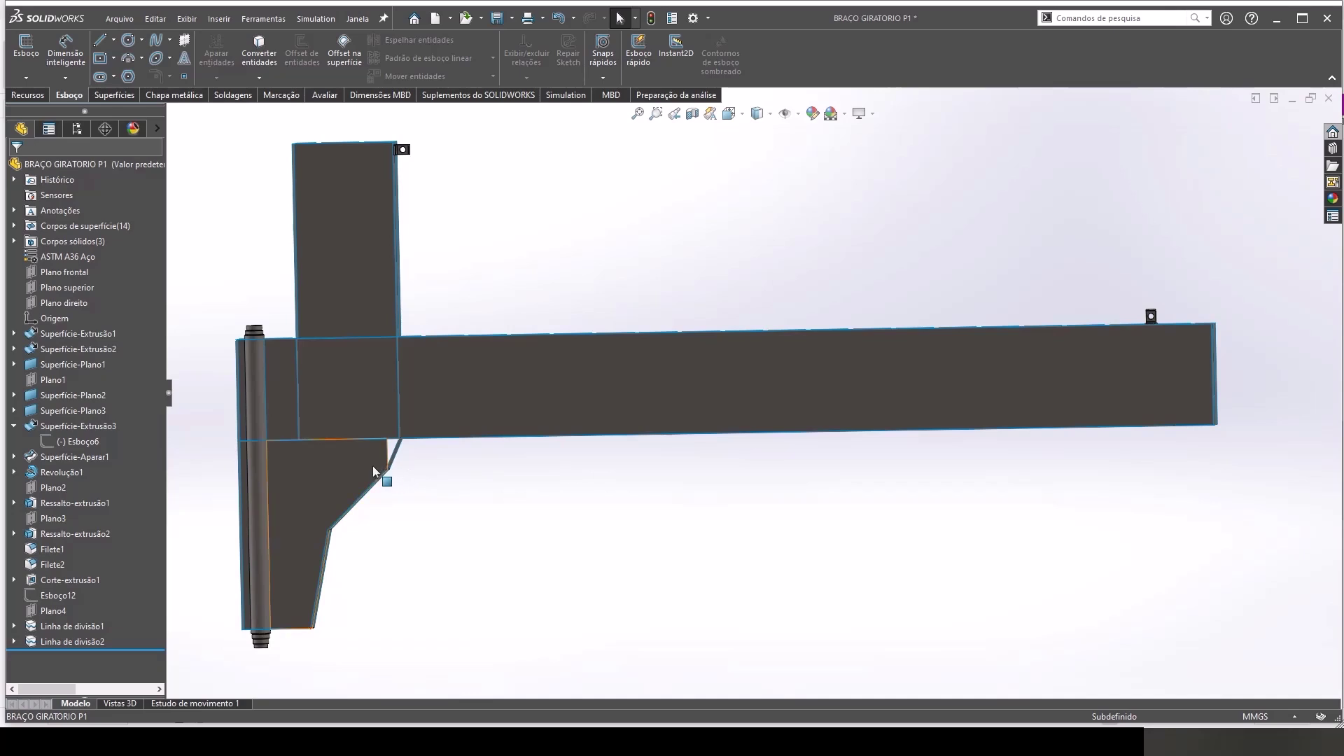
click(374, 468)
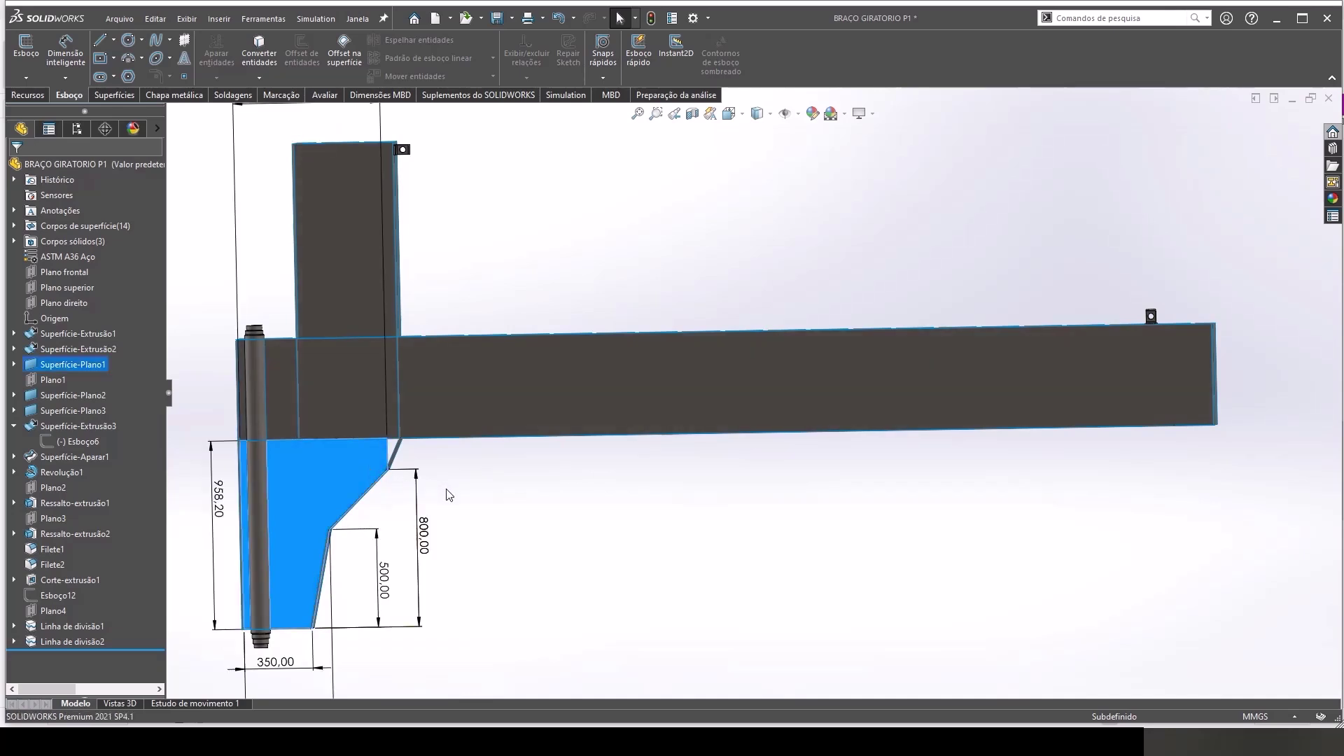
key(ctrl+1)
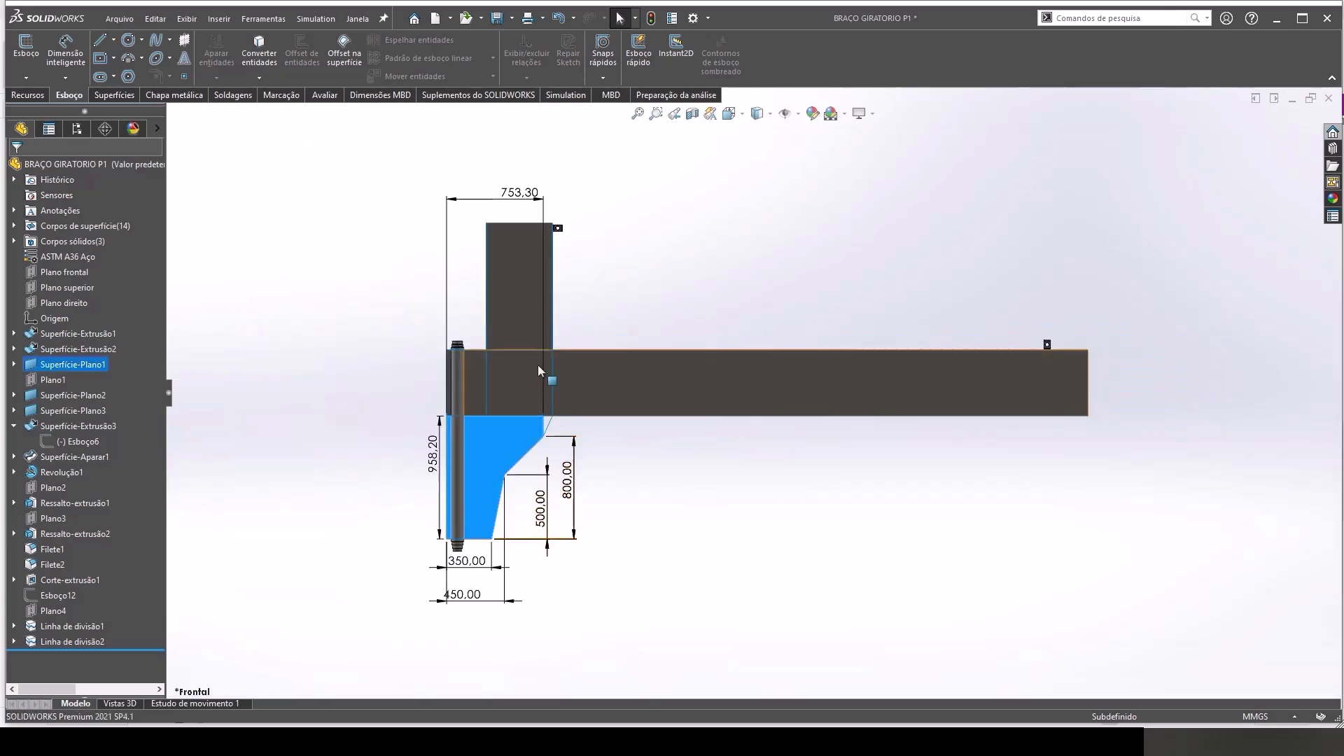
drag(520, 202, 513, 182)
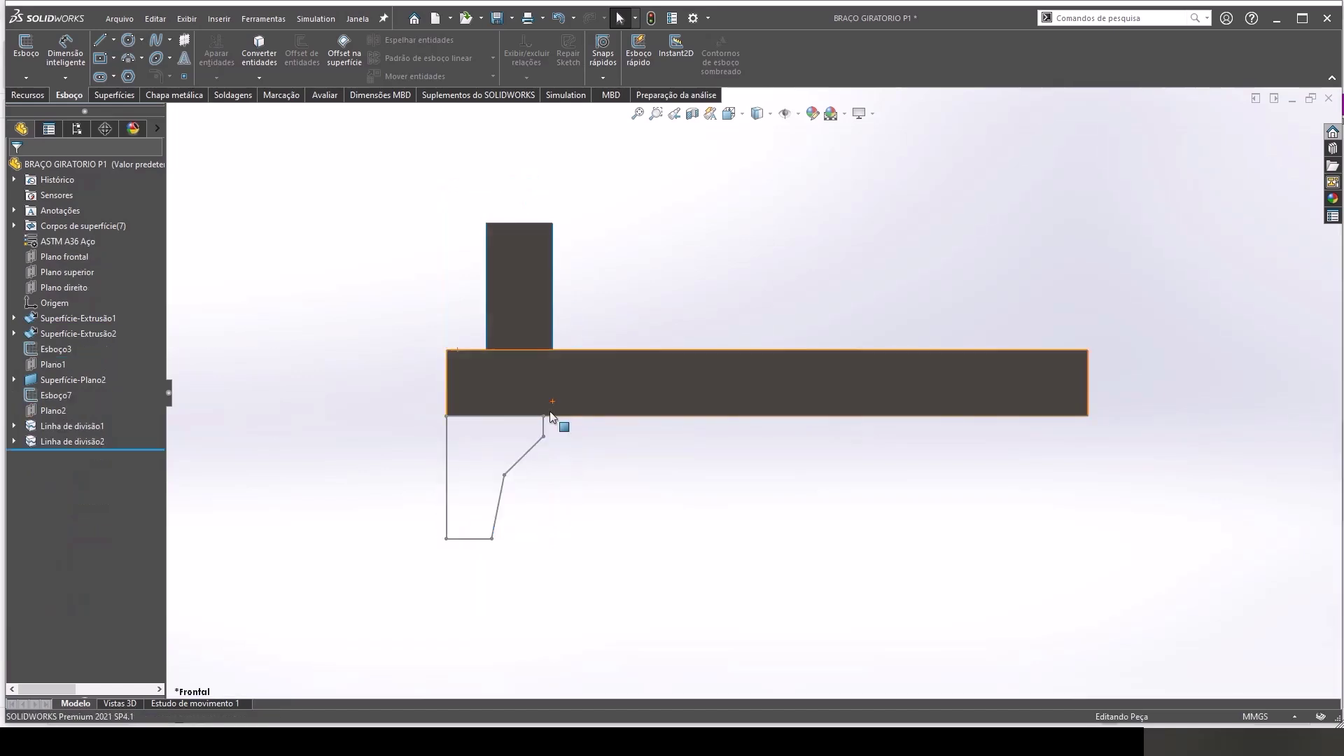
scroll(549, 421, down, 3)
scroll(548, 420, up, 2)
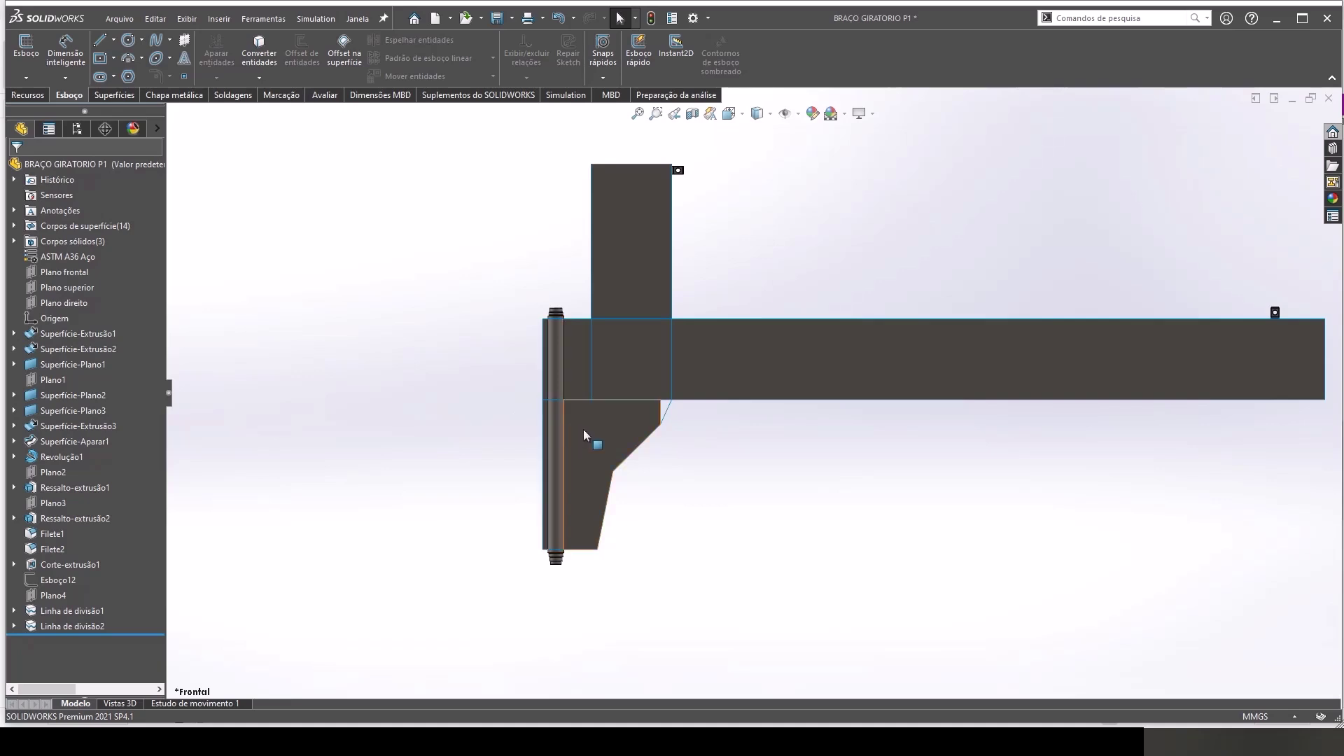
click(586, 431)
Step: Edit Esboço3 and delete its 753,30 dimension
click(14, 364)
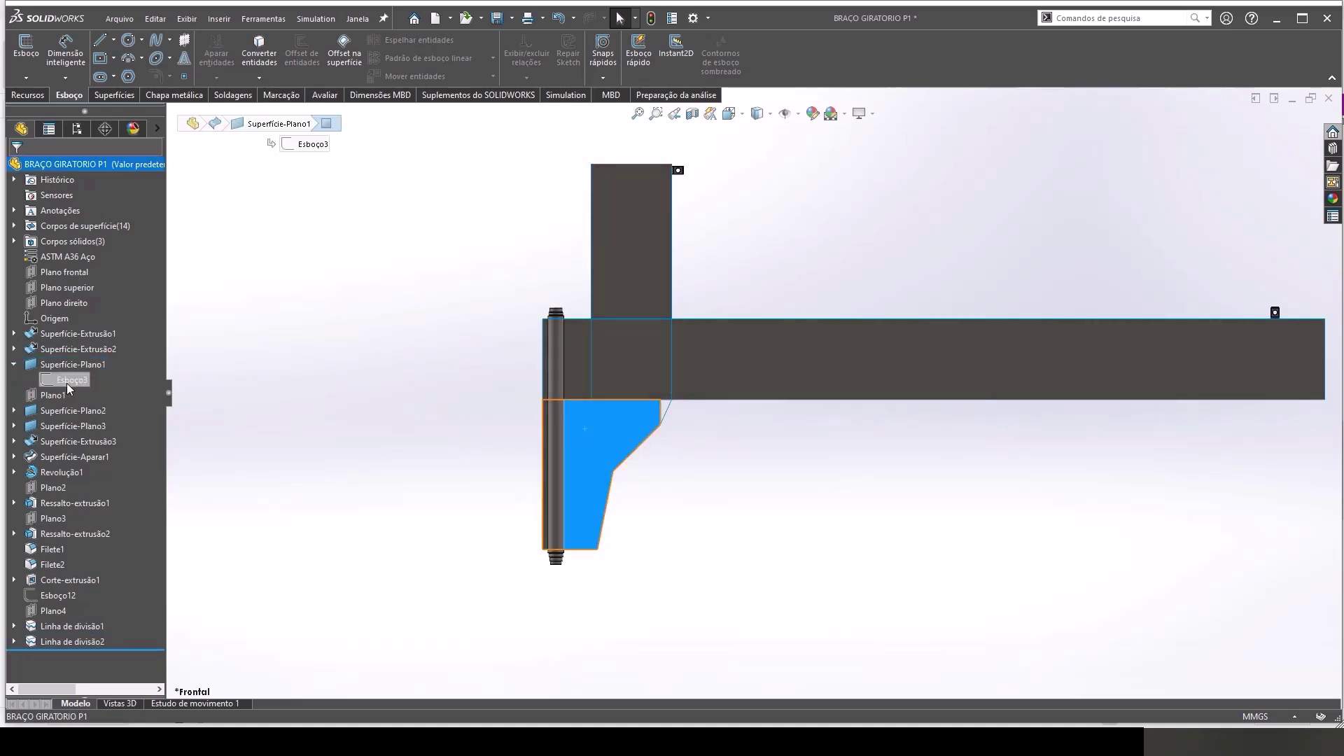
click(68, 380)
click(79, 342)
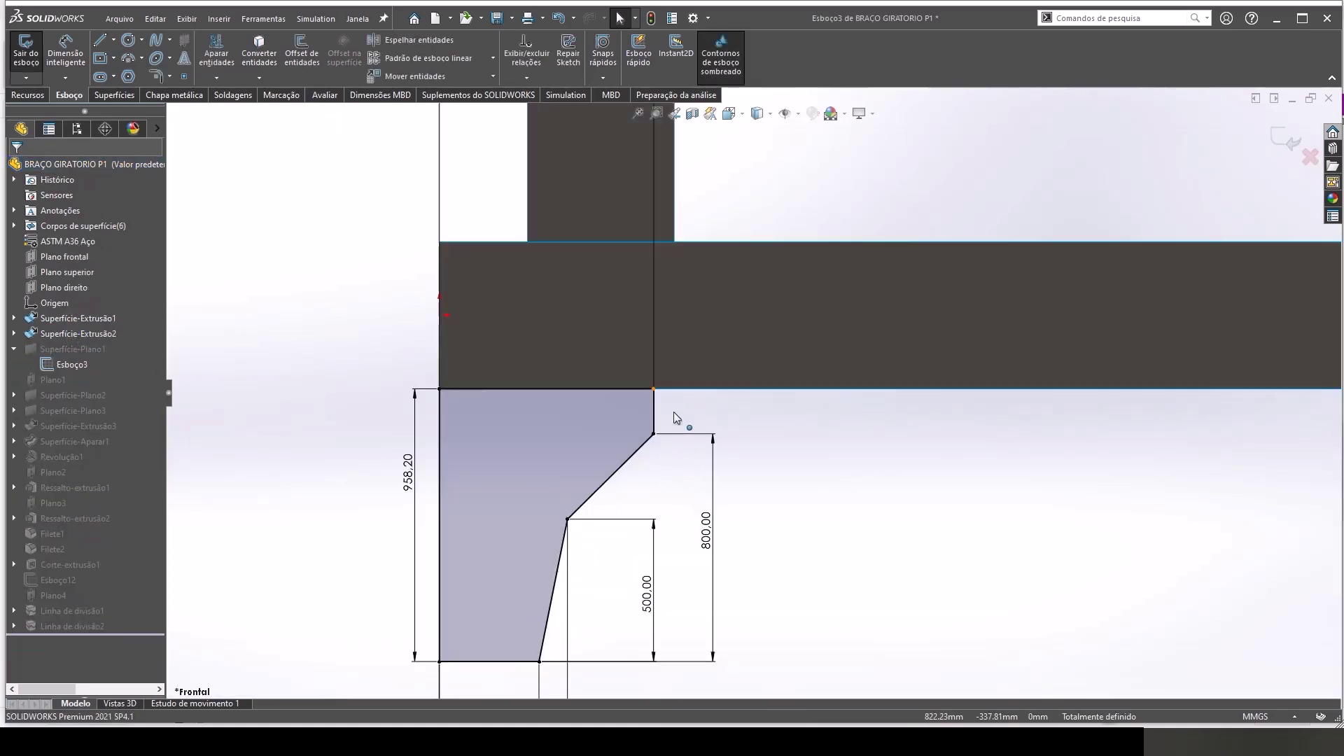
click(690, 143)
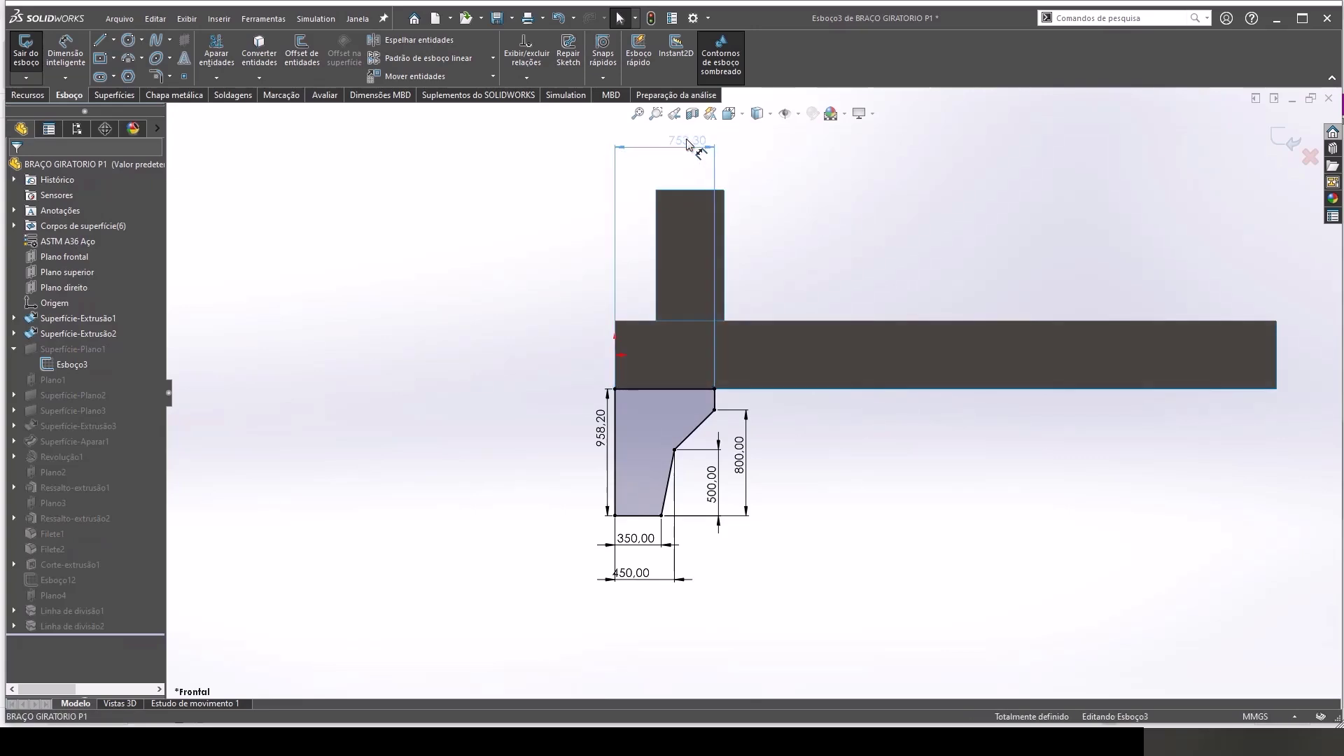
key(Delete)
scroll(721, 392, down, 2)
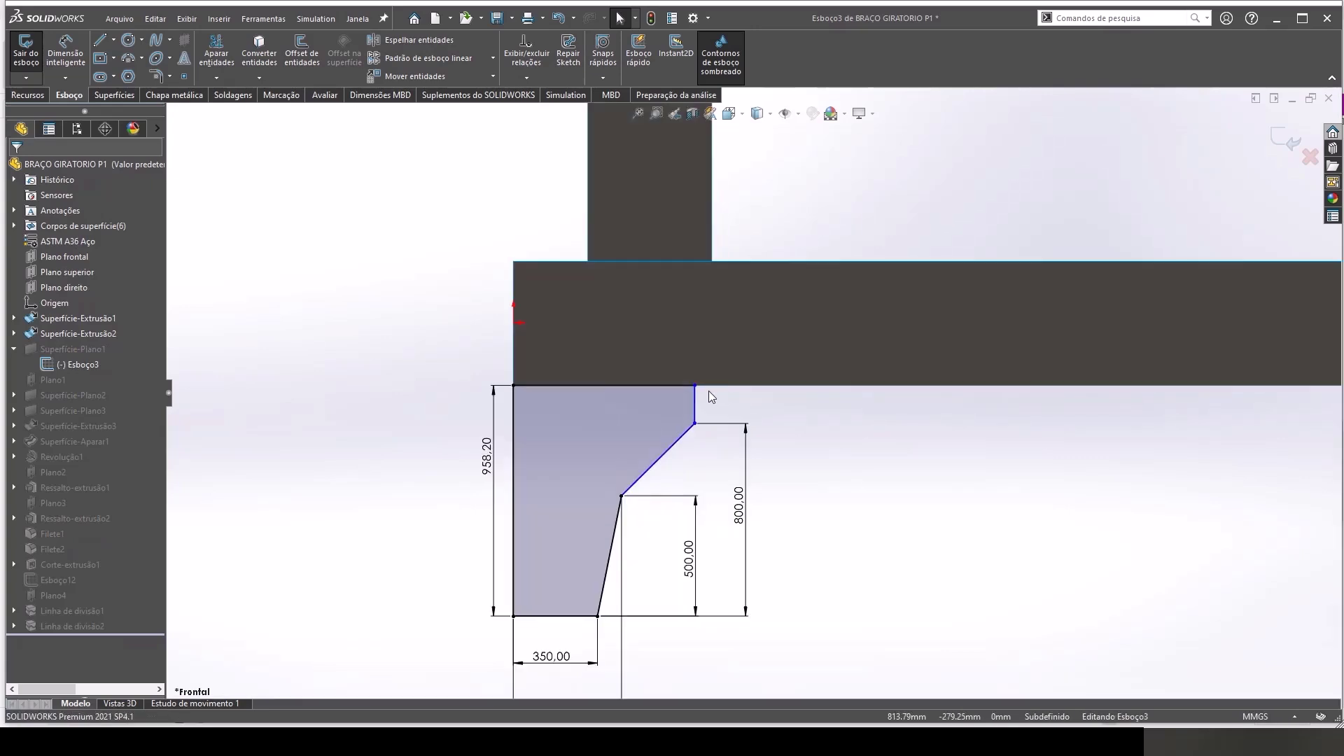
click(694, 385)
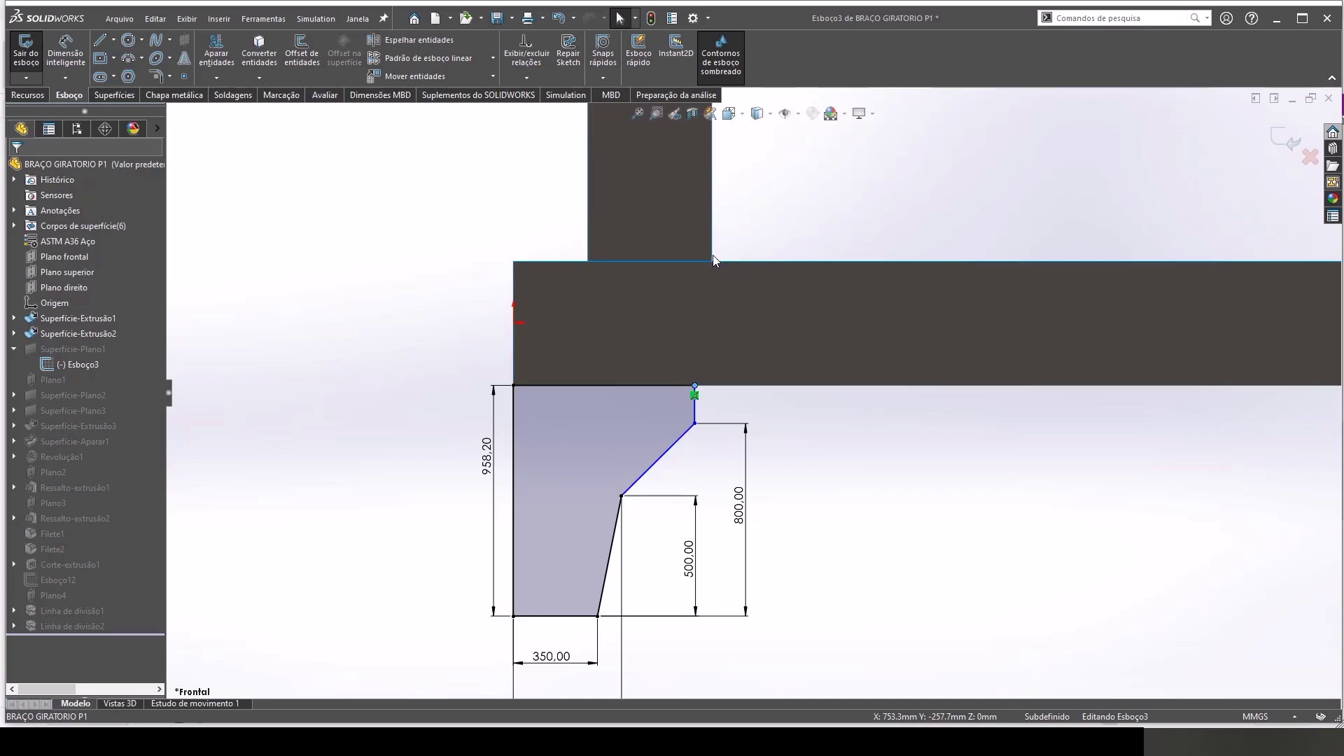
key(Escape)
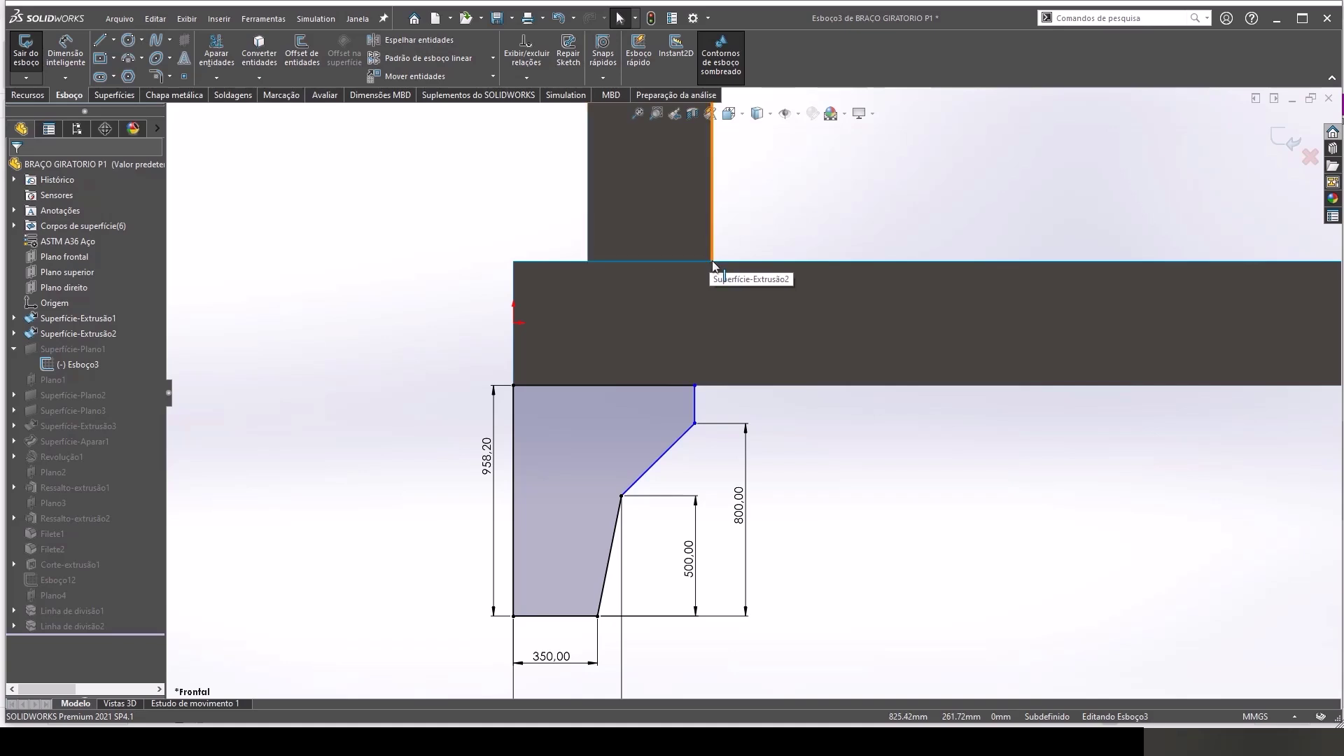
Step: Draw a vertical centerline from the upright's corner to the plate's top corner, then exit the sketch
click(712, 261)
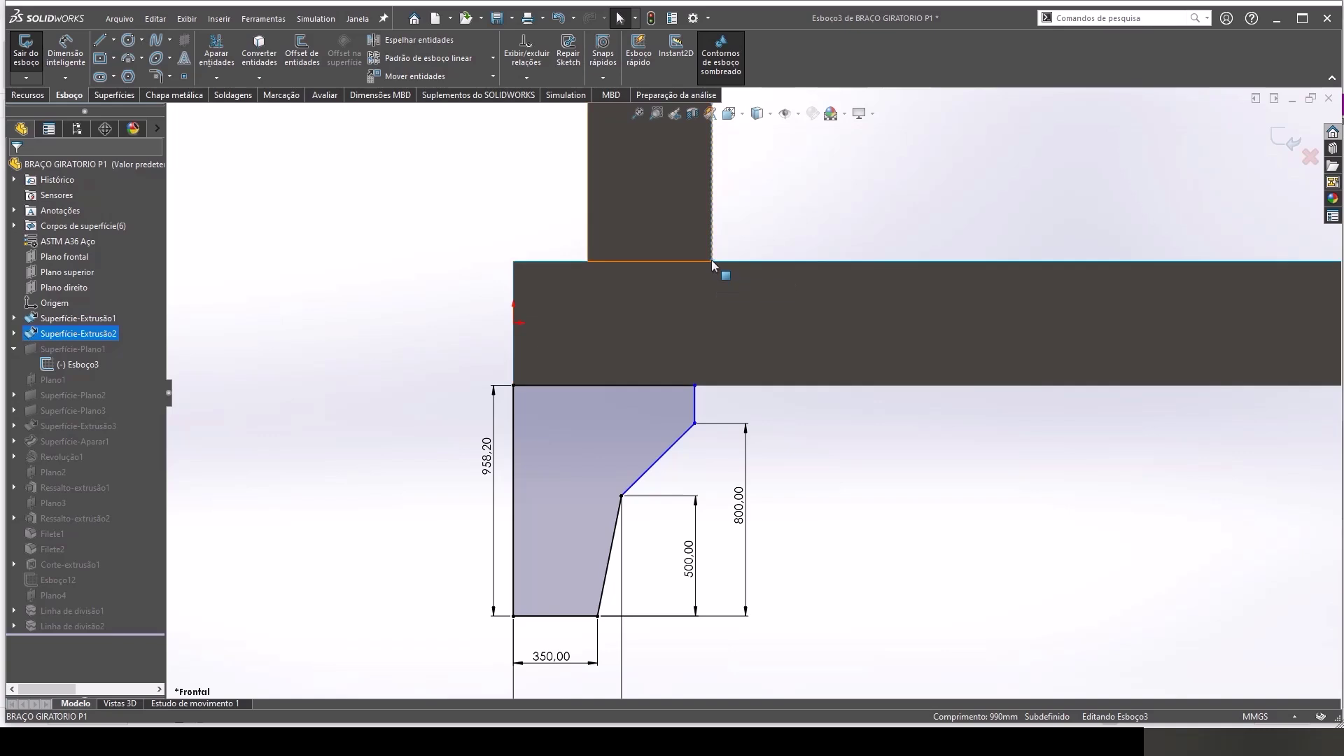
click(114, 40)
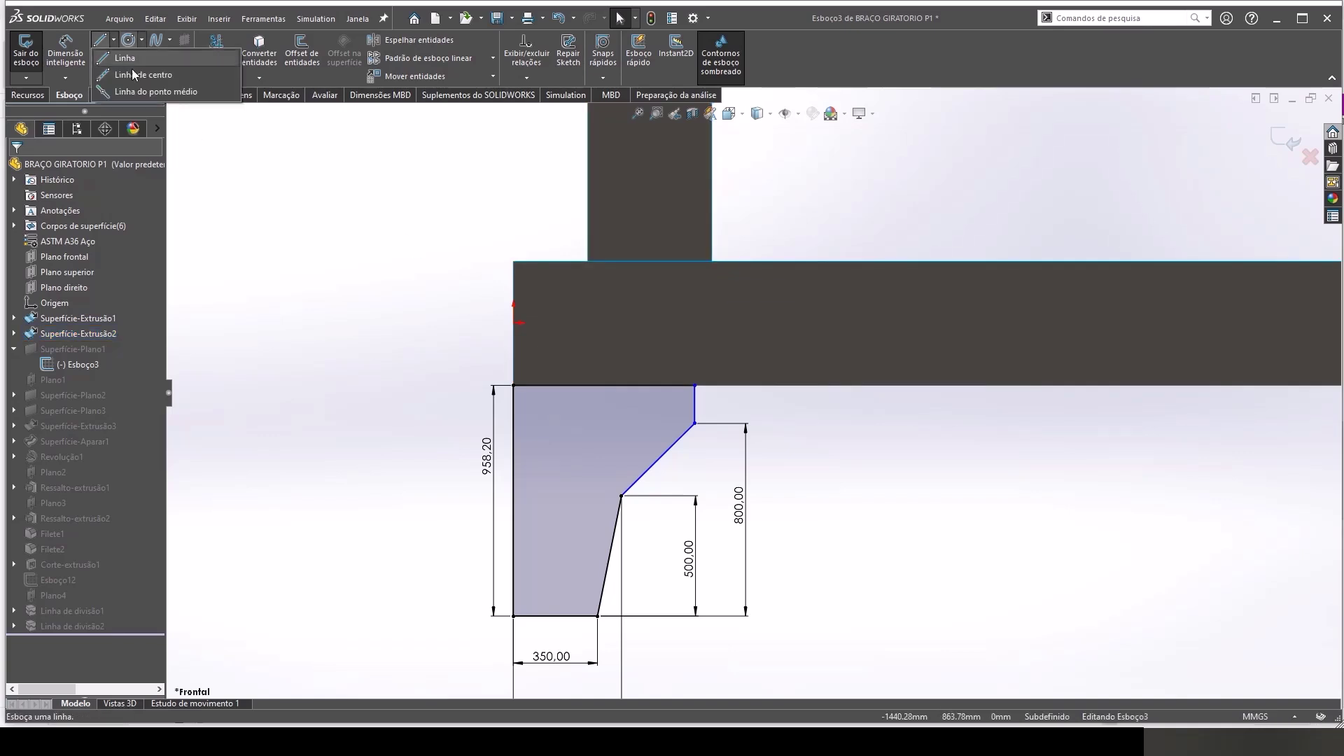
click(133, 74)
click(712, 261)
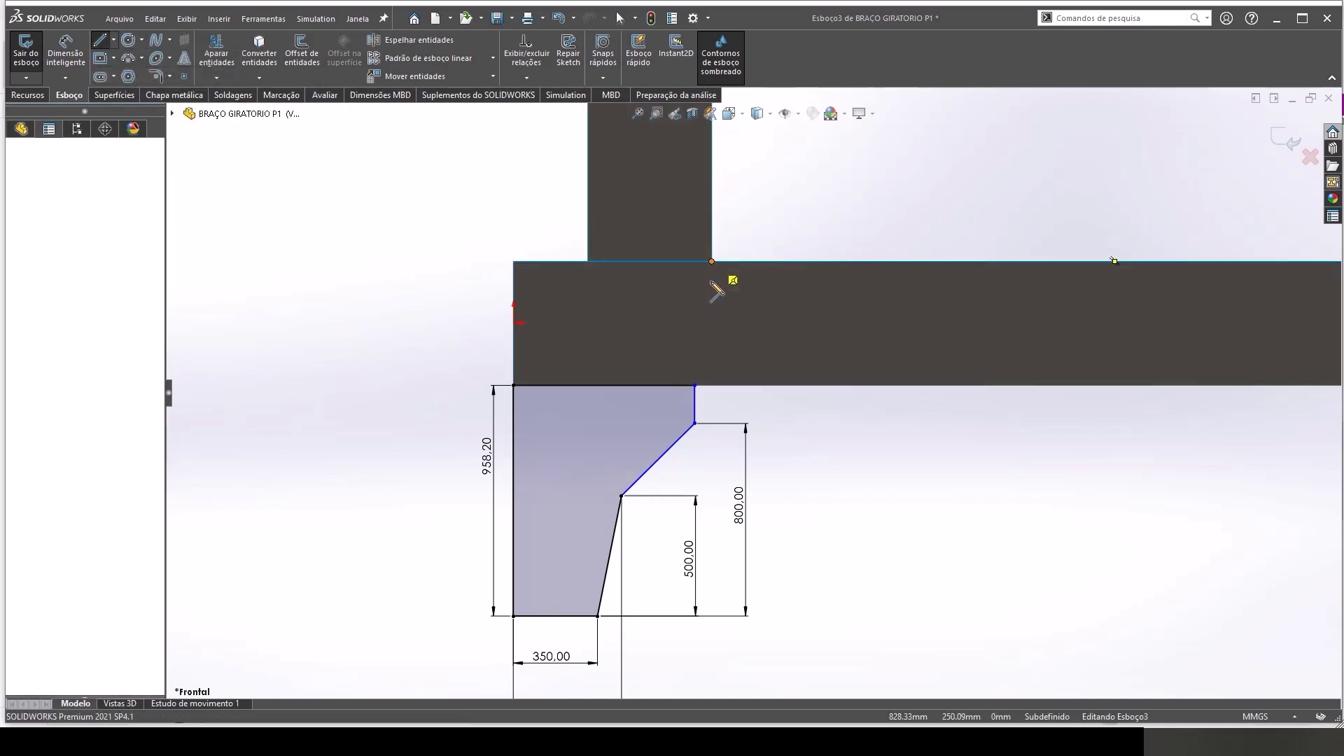
click(695, 385)
key(Escape)
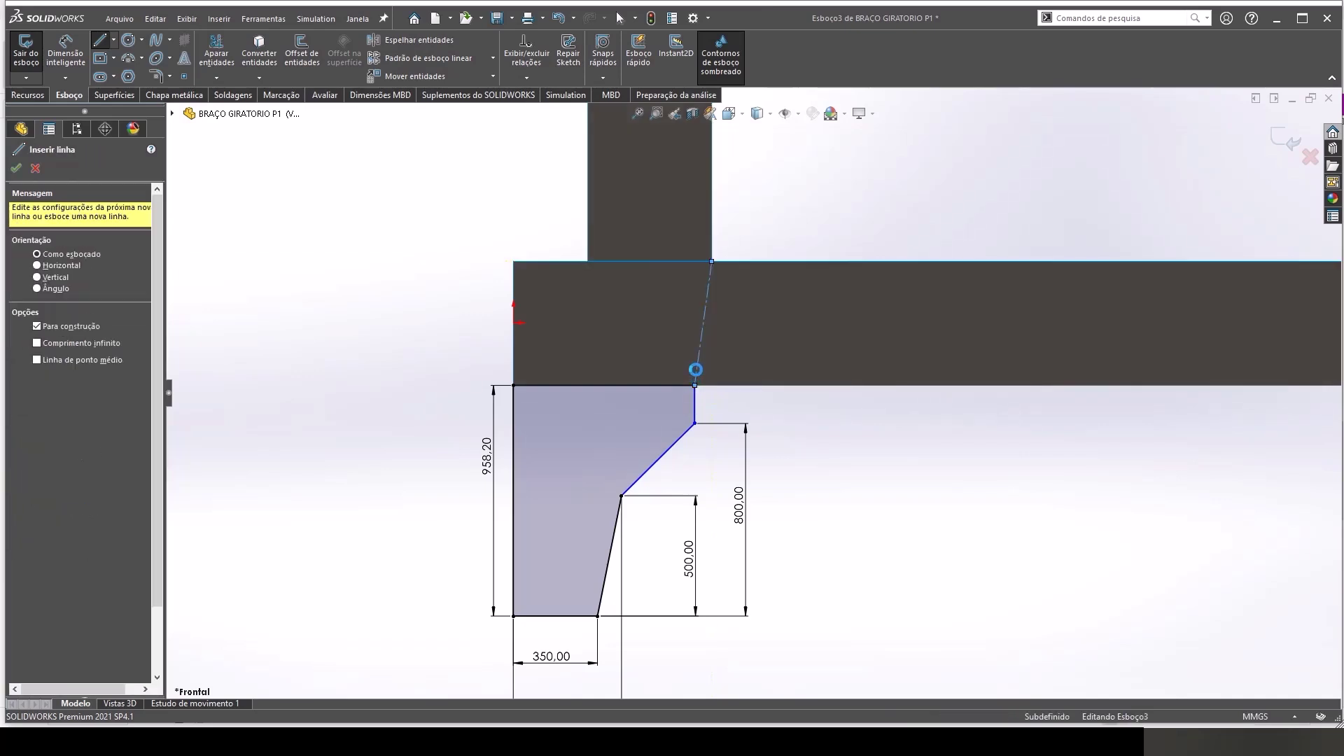
key(Escape)
right_click(698, 364)
click(732, 323)
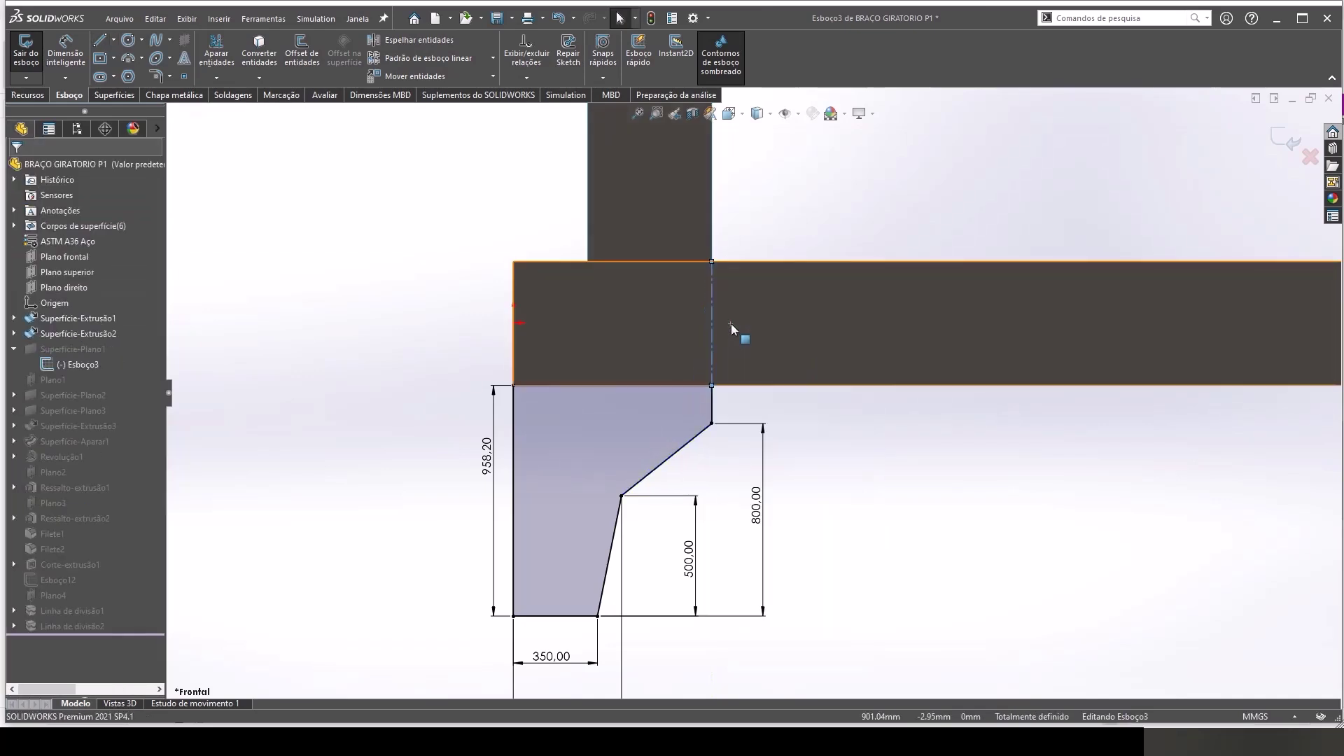
click(1293, 142)
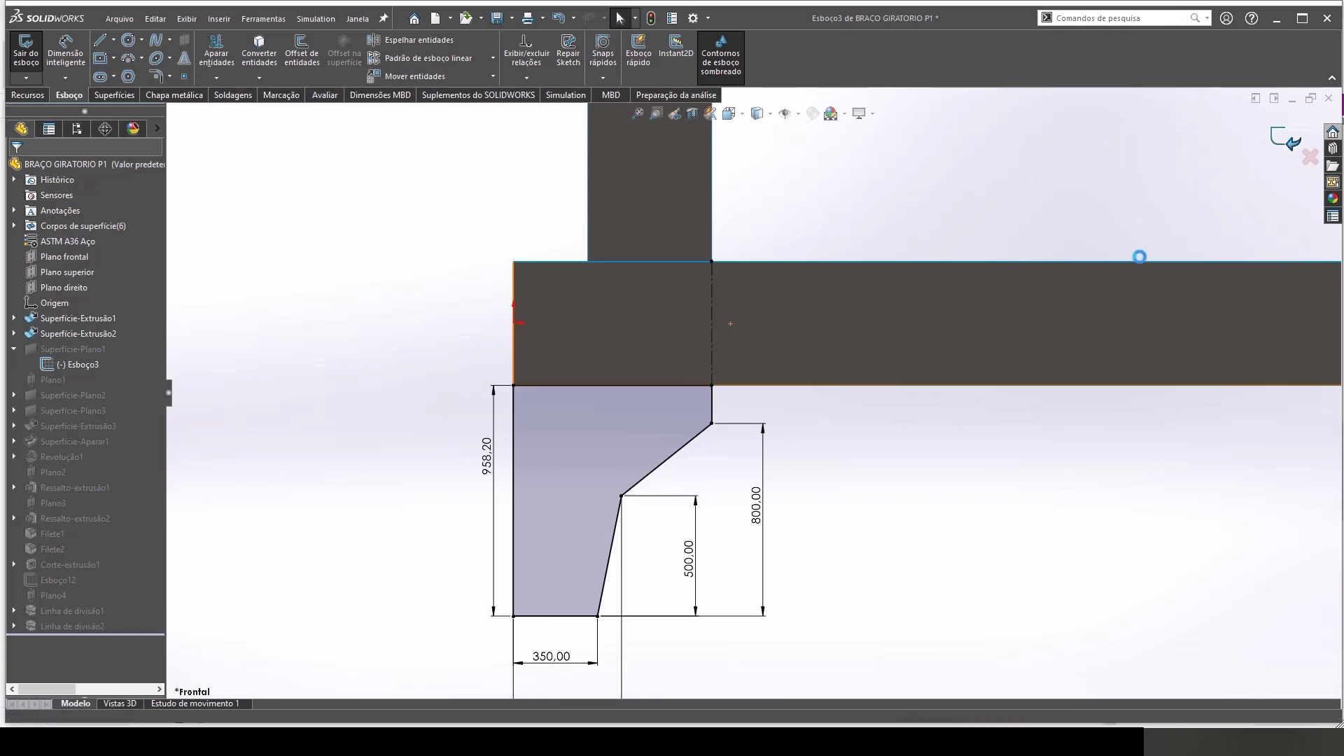
Step: Save the arm part in isometric view, inspect the bracket, and close the part
middle_drag(819, 357, 580, 392)
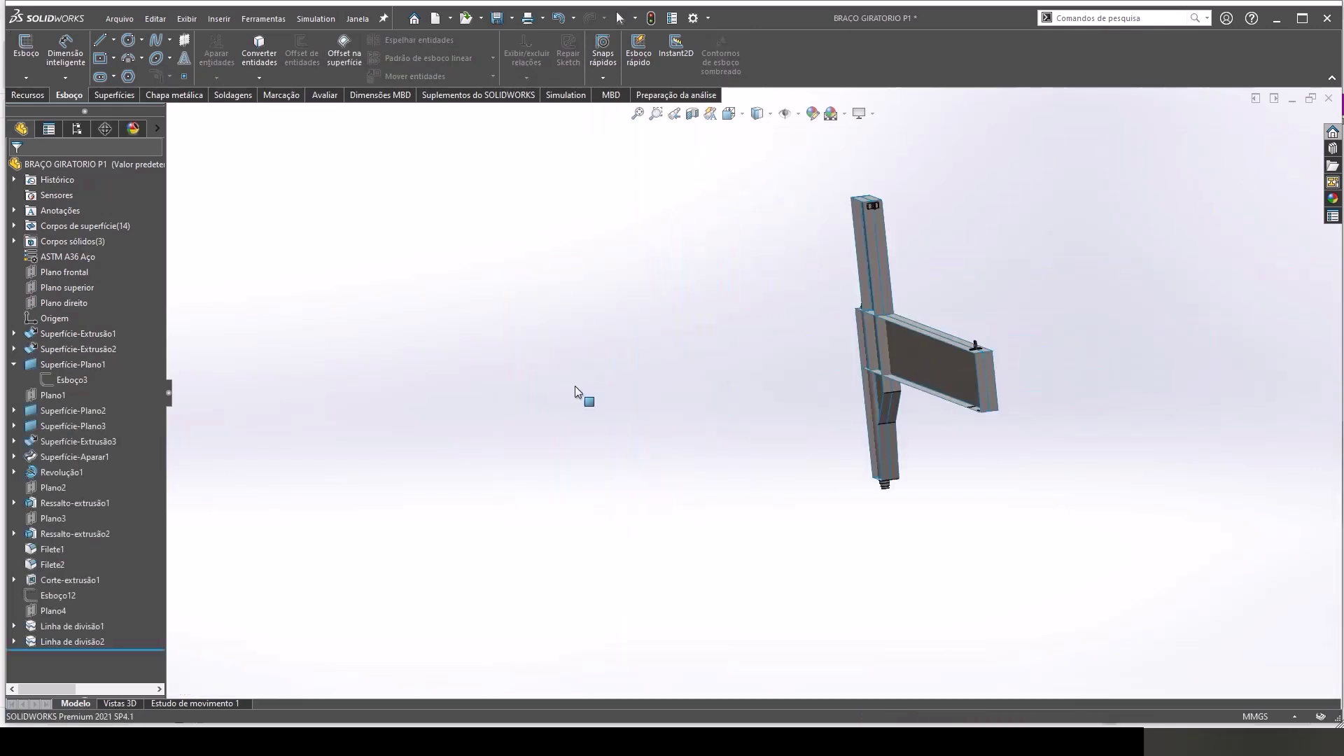
key(ctrl+7)
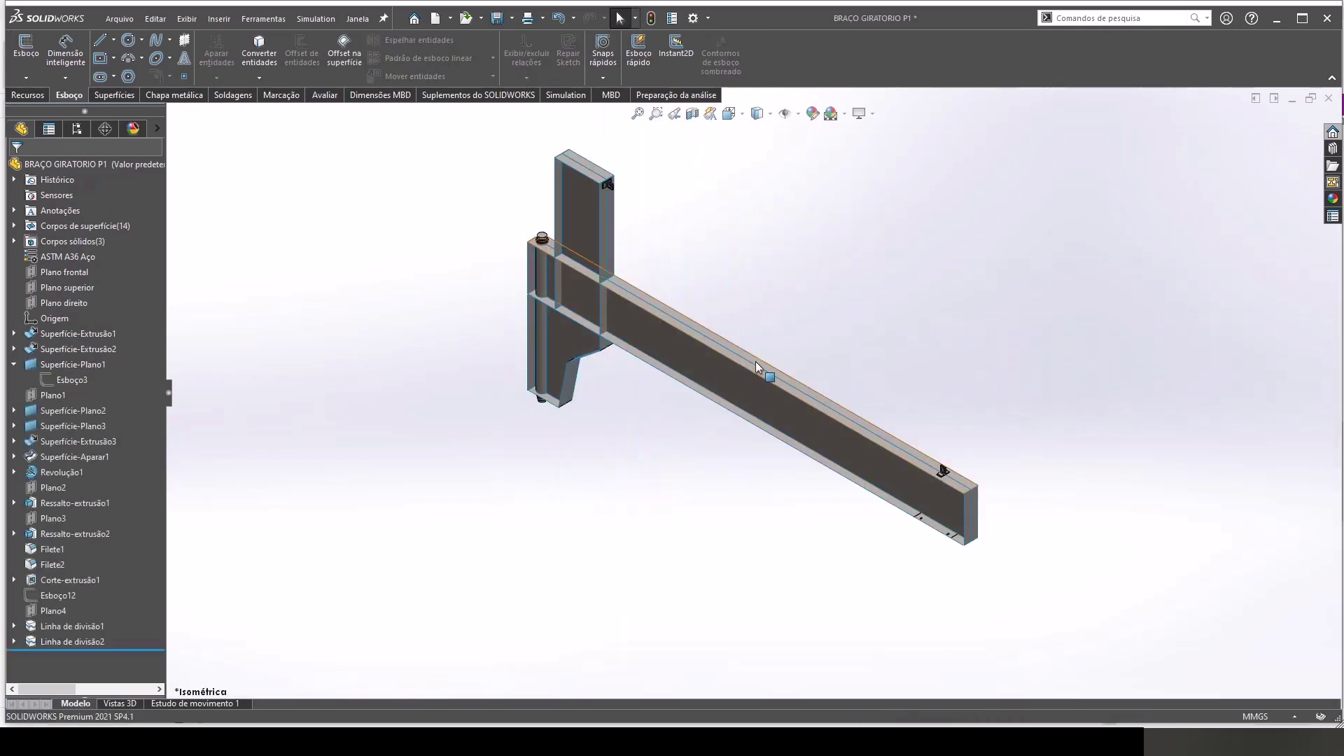
click(494, 20)
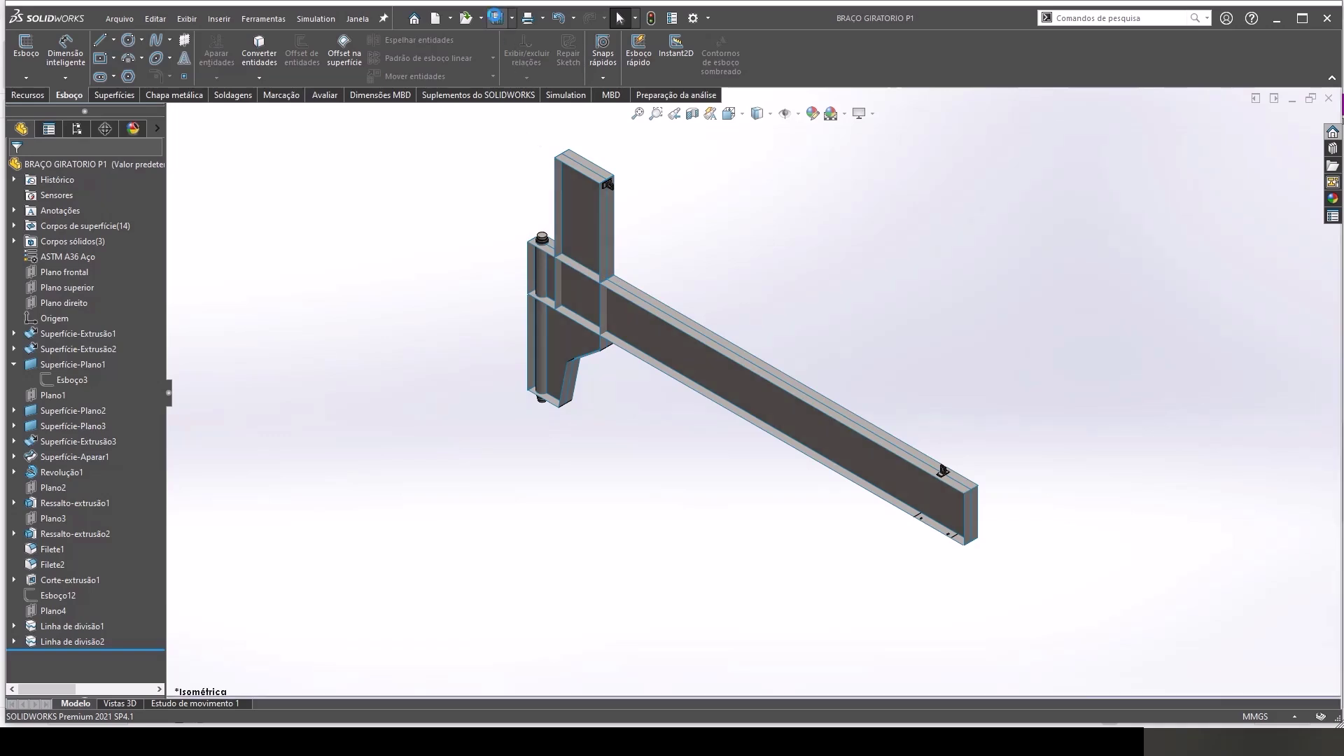
middle_drag(700, 280, 740, 266)
scroll(490, 452, down, 5)
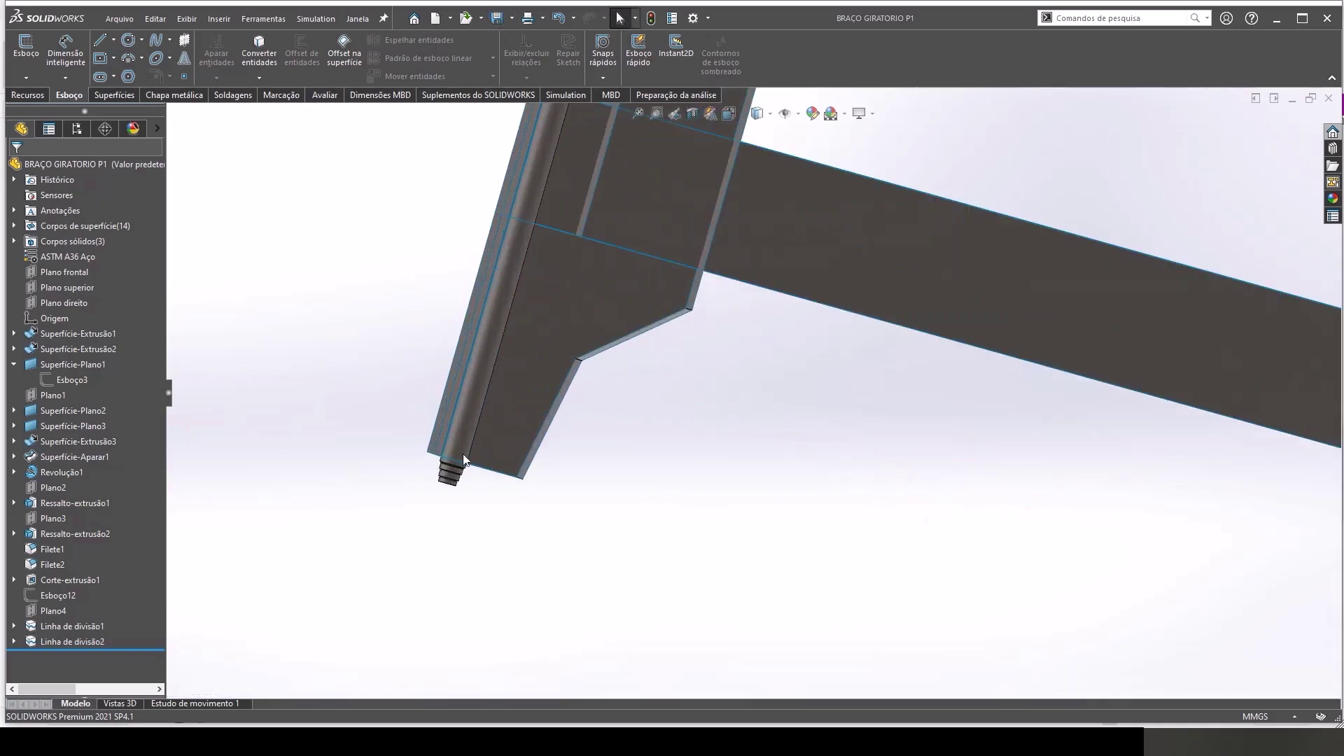
scroll(491, 452, down, 3)
scroll(510, 447, down, 2)
key(ctrl+7)
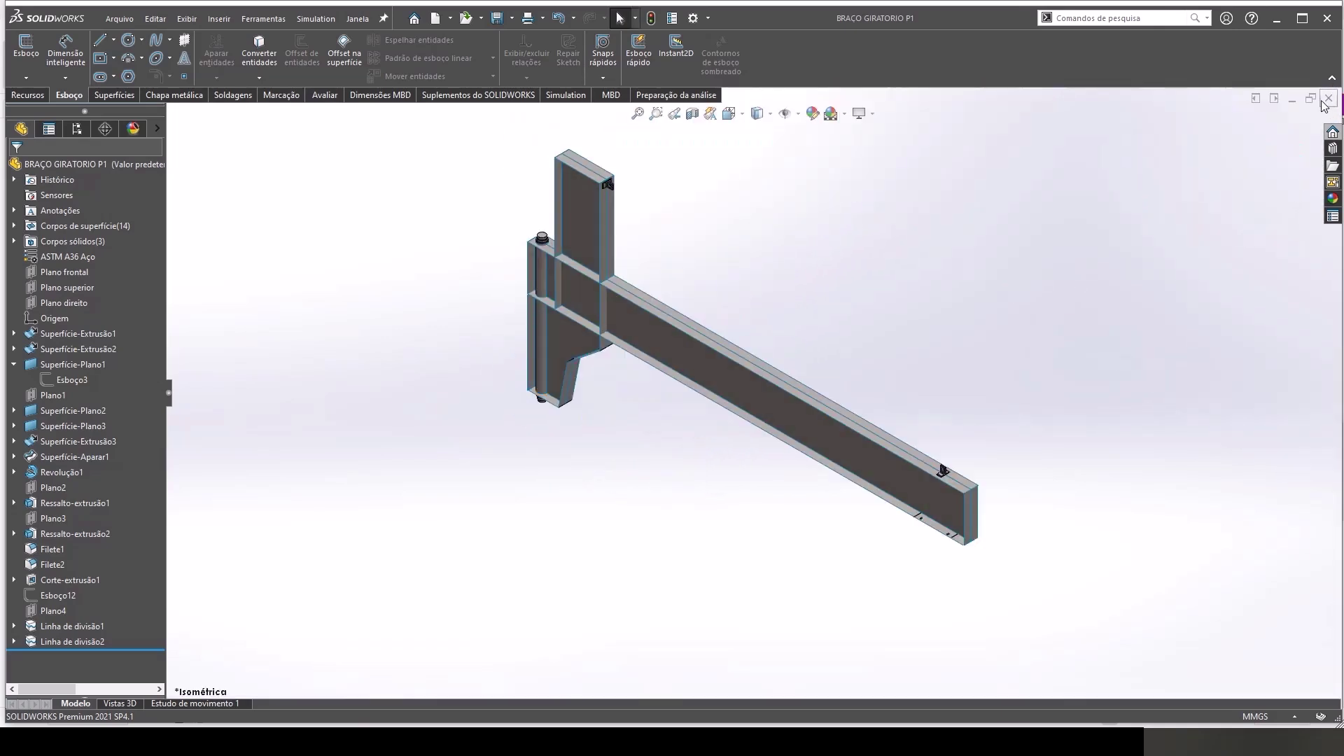
click(1328, 99)
Step: Accept the assembly rebuild and pick the horizontal beam in the study
click(116, 78)
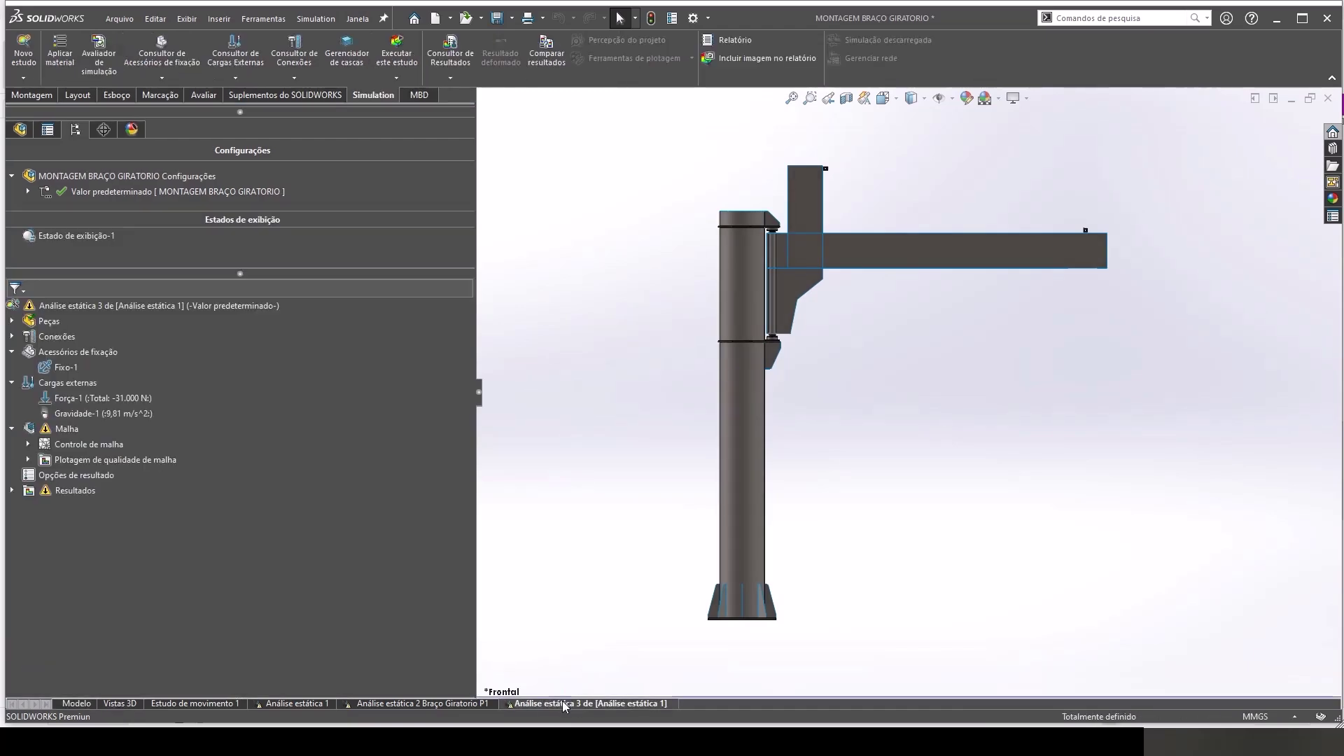
click(868, 251)
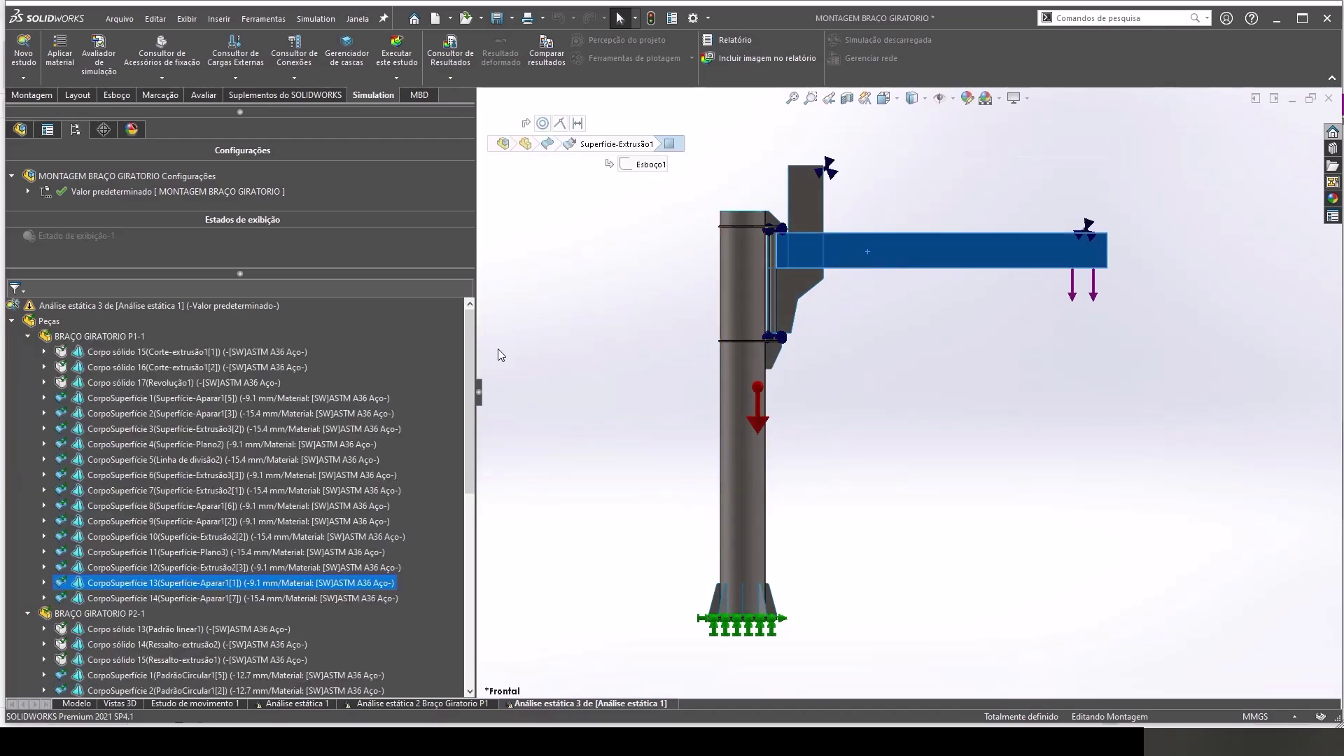
right_click(261, 584)
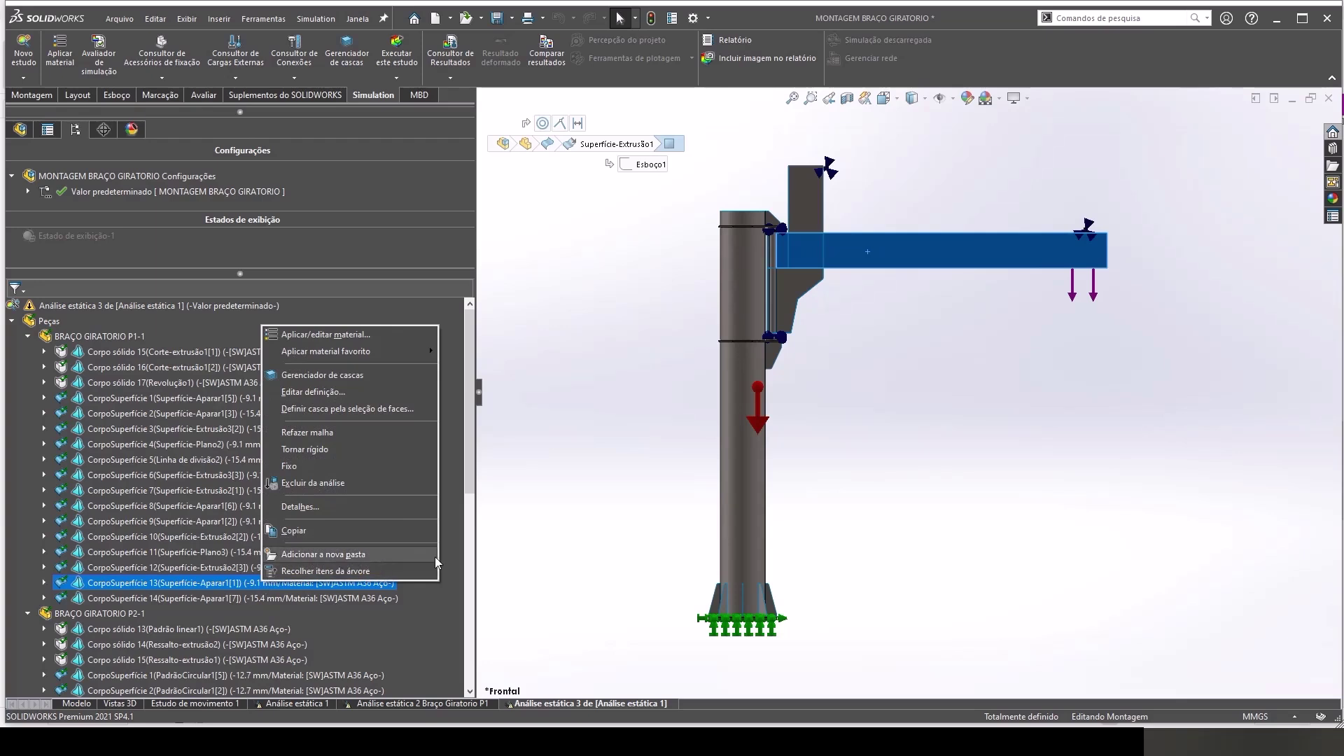
click(539, 553)
Step: Set the 9.1 mm CorpoSuperficie shells (1, 4, 6, 8 and others) to 9.7 mm thickness
click(284, 398)
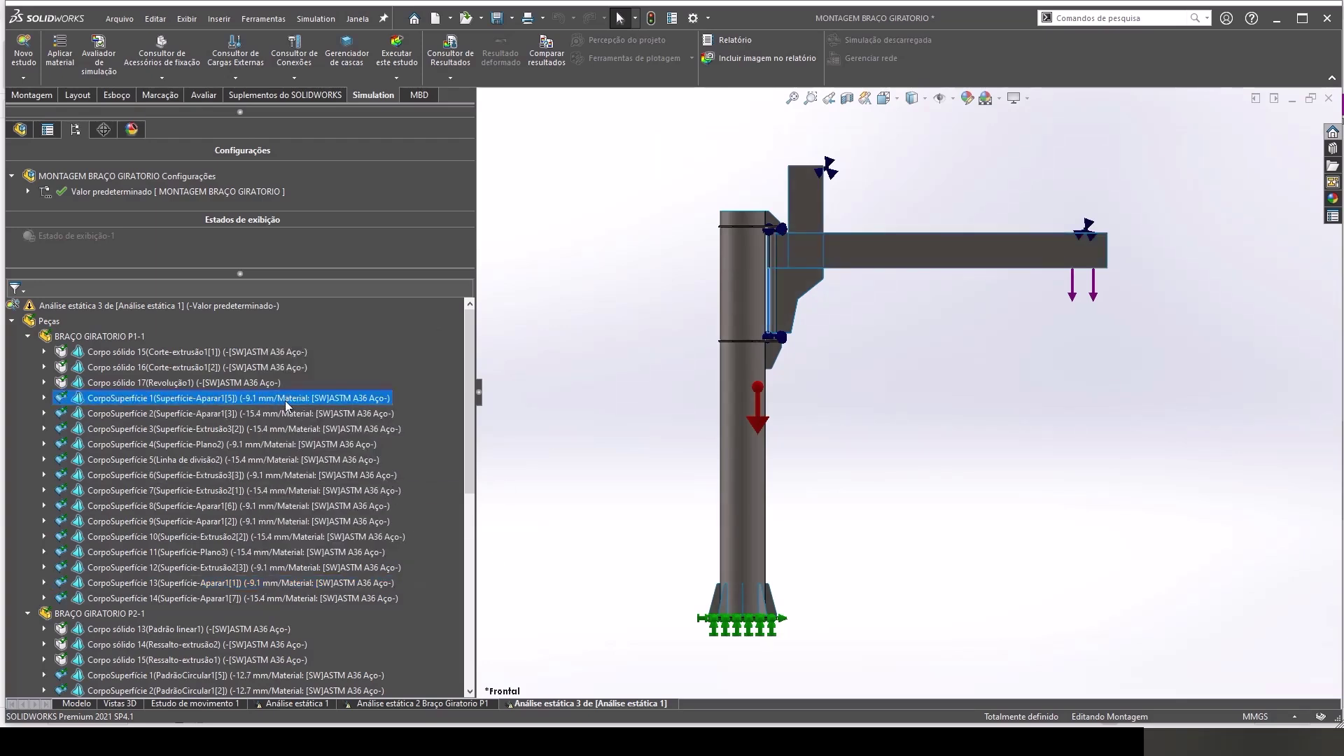
ctrl+click(274, 445)
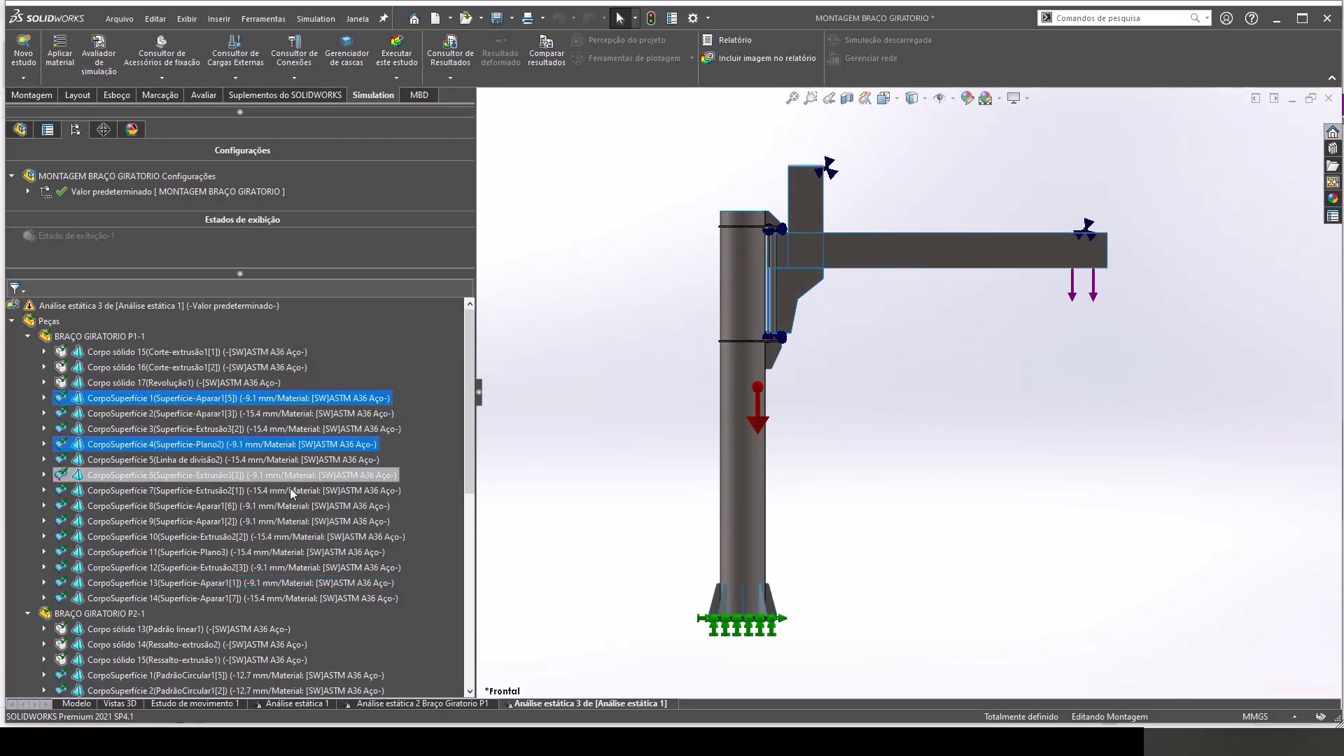
ctrl+click(287, 475)
ctrl+click(298, 510)
ctrl+click(293, 566)
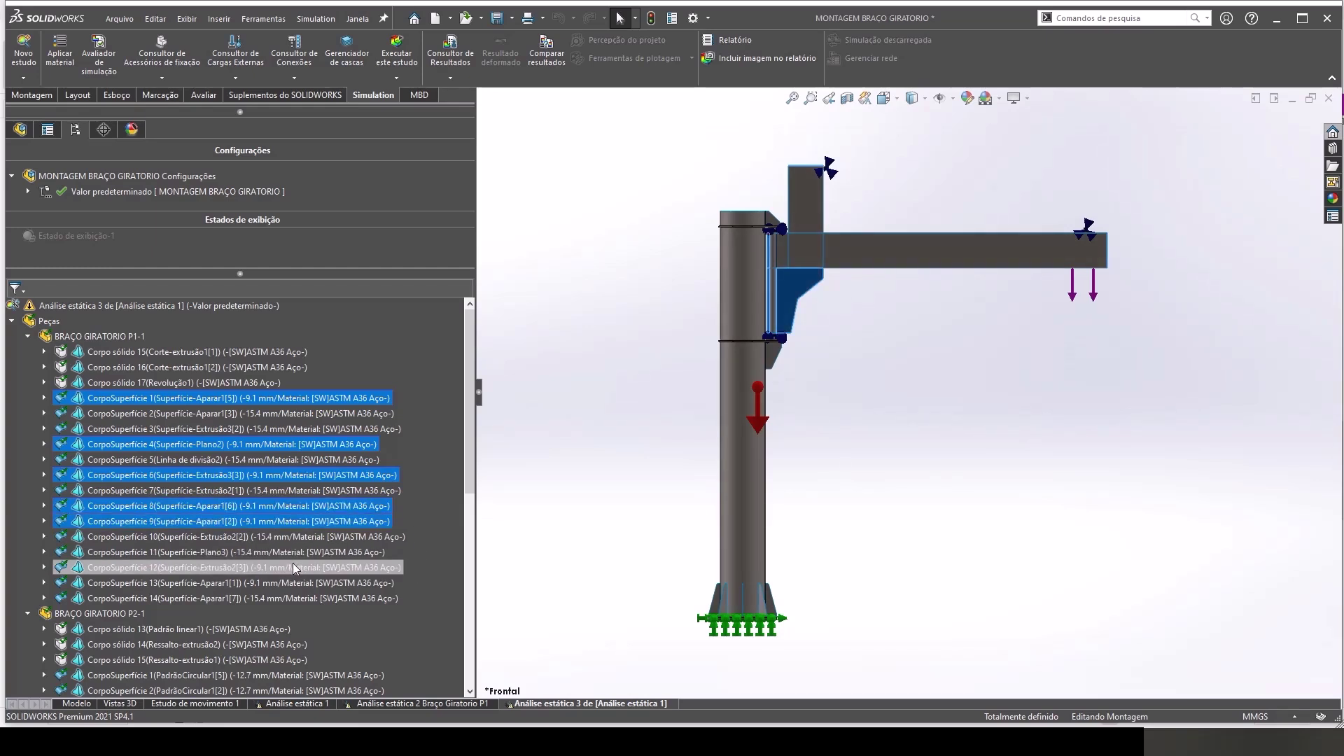
right_click(292, 585)
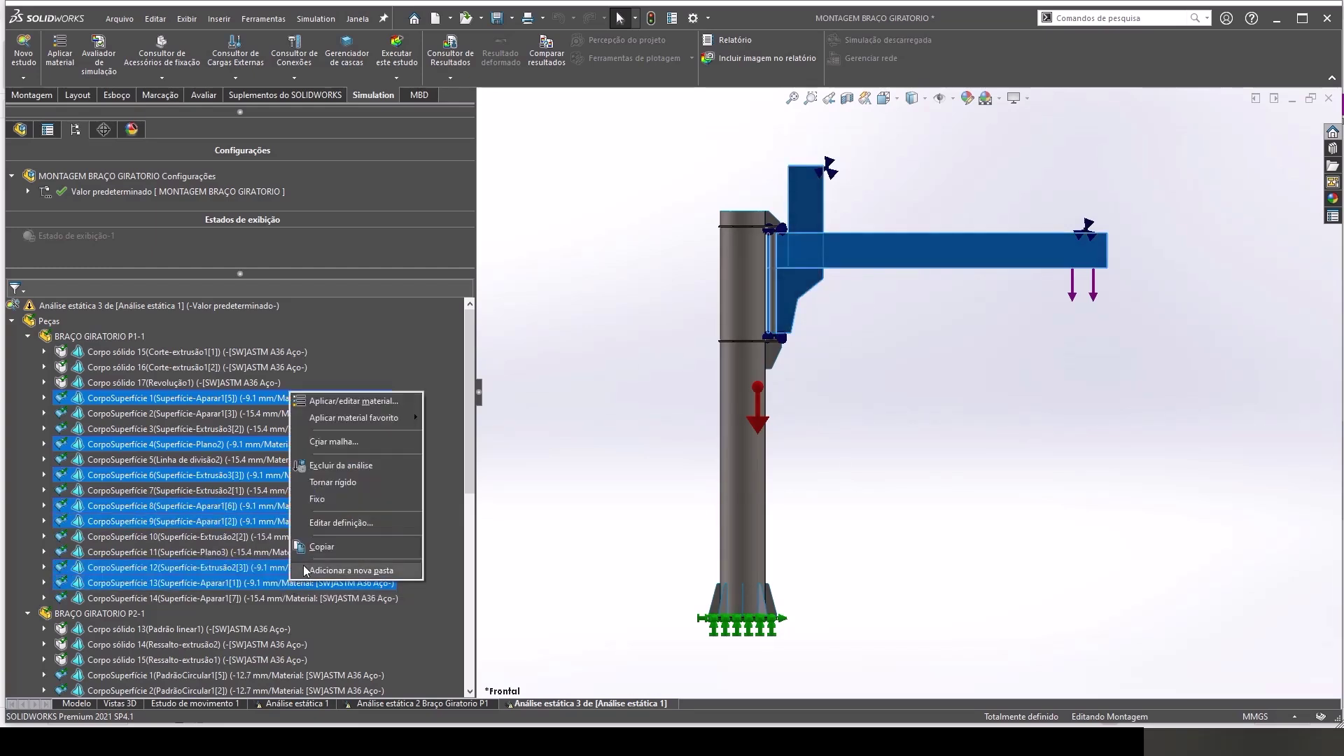
click(342, 523)
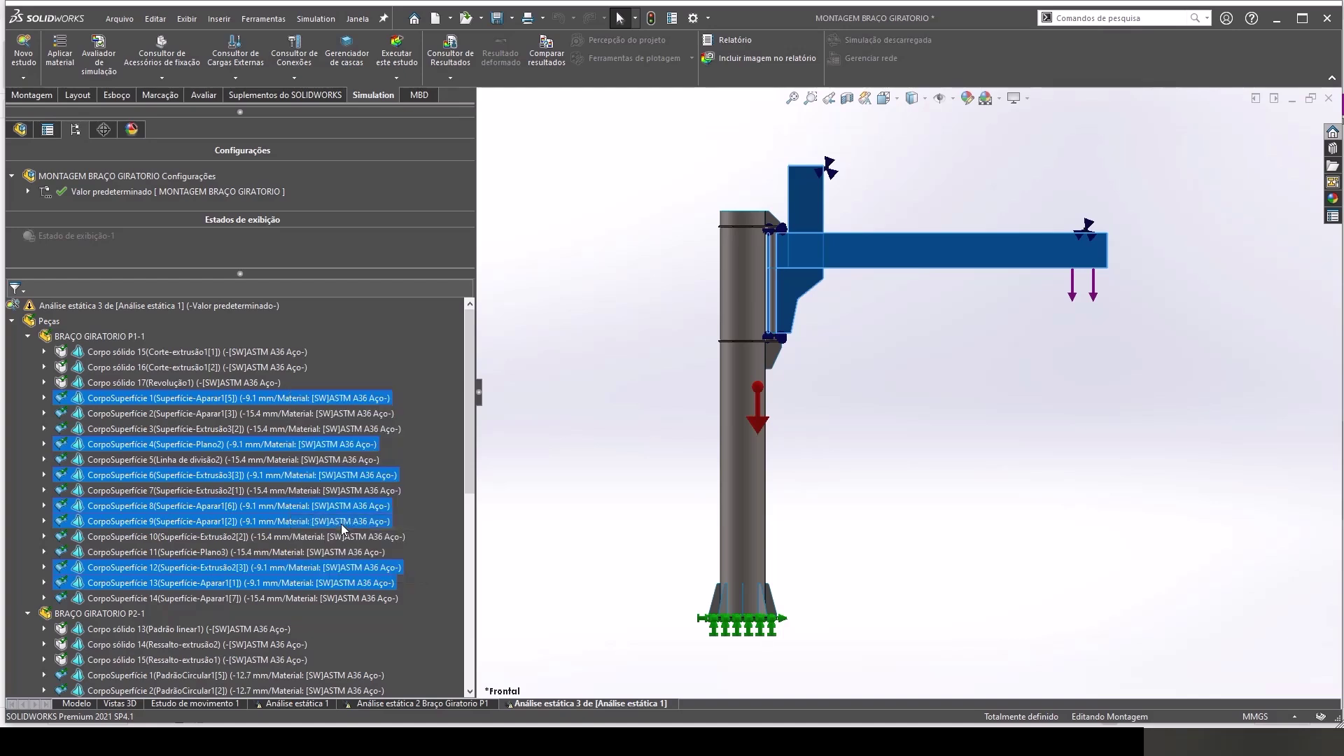
double_click(103, 258)
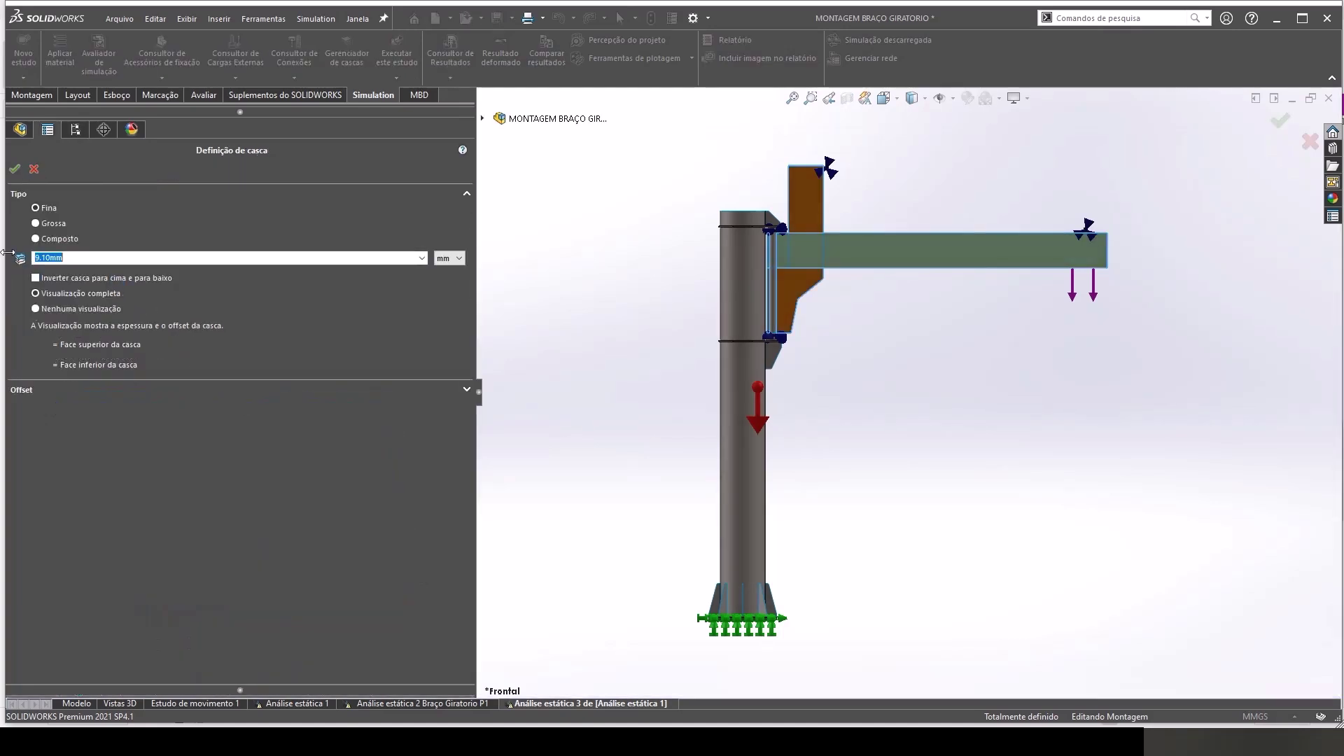
text(9)
click(14, 169)
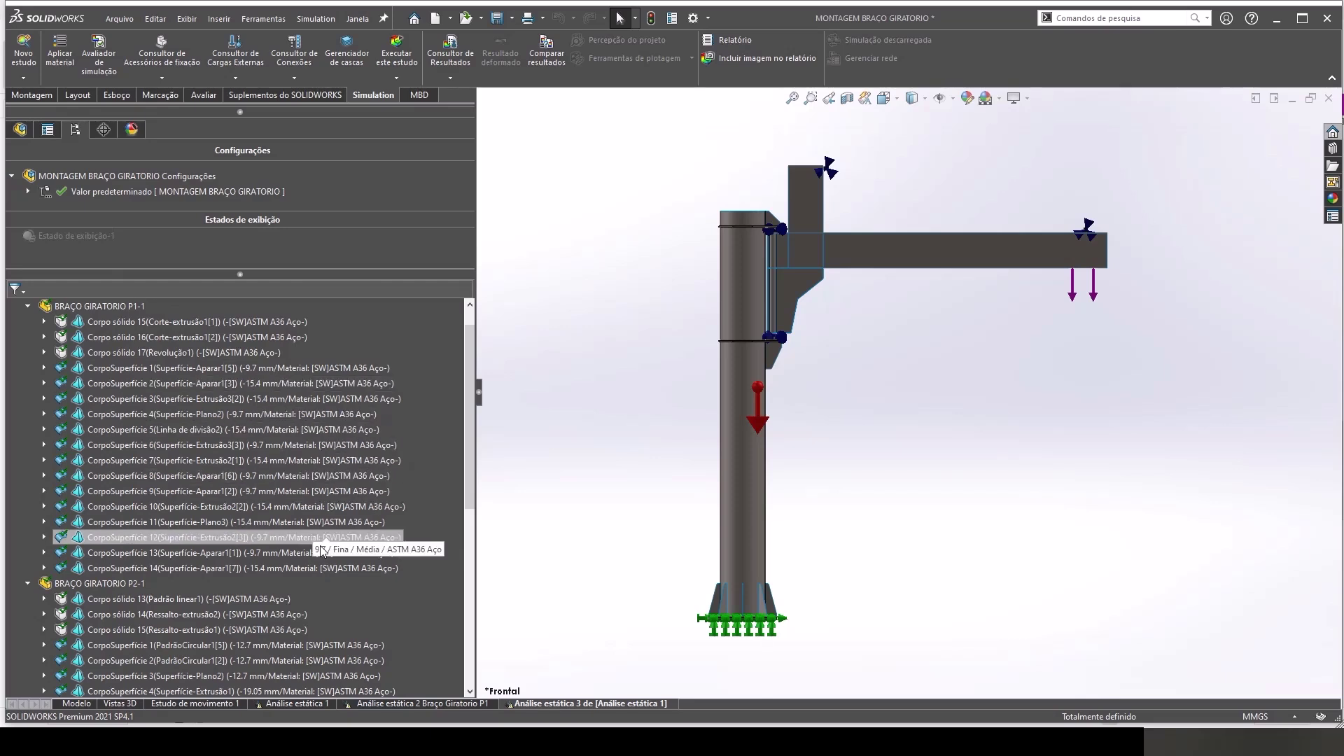
Step: Select the 15.4 mm shells CorpoSuperficie 11, 10, 7, 5, 2 and 14
click(279, 524)
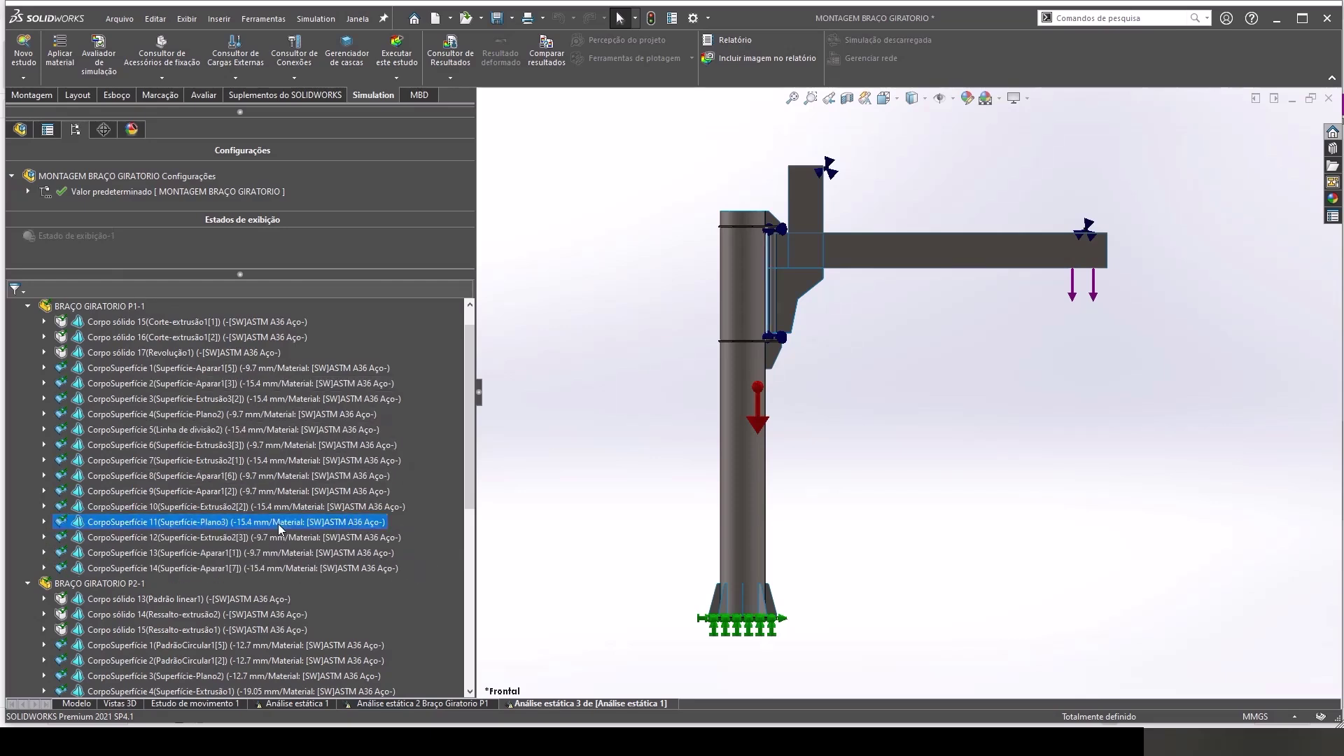
ctrl+click(269, 510)
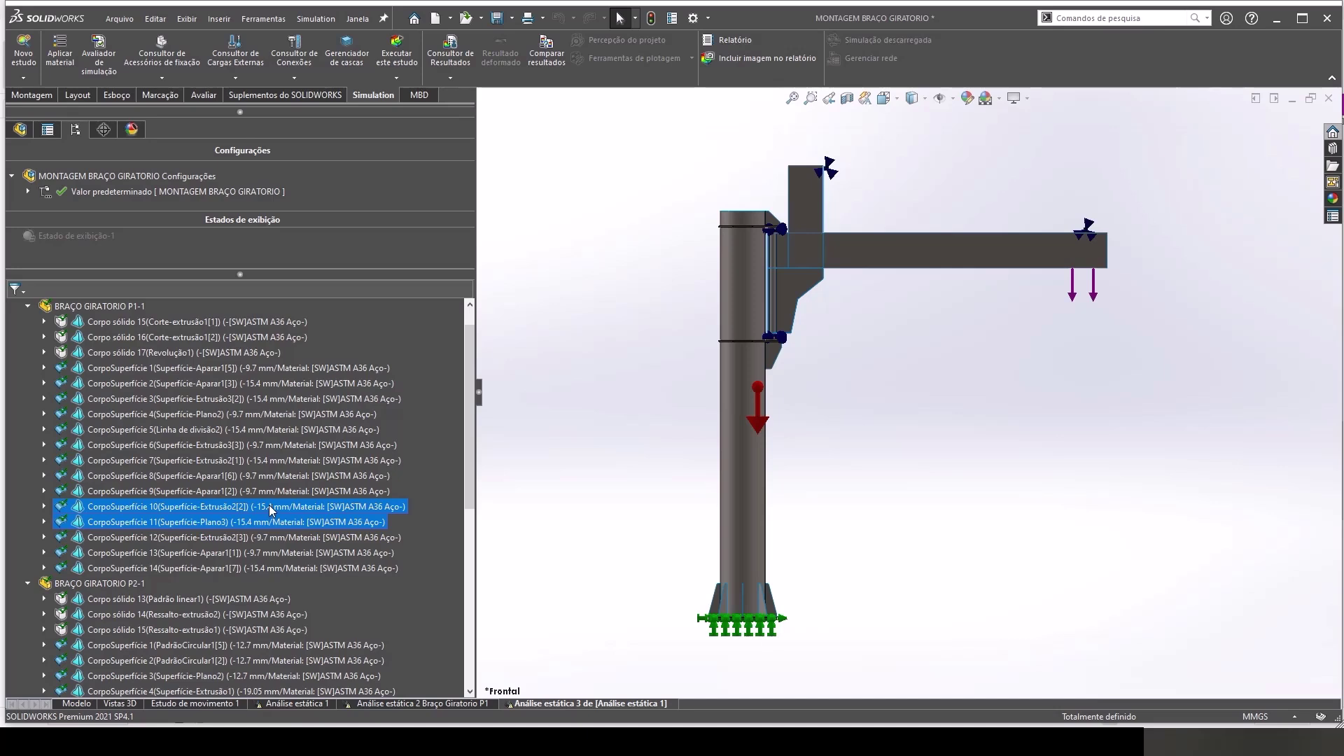
ctrl+click(269, 460)
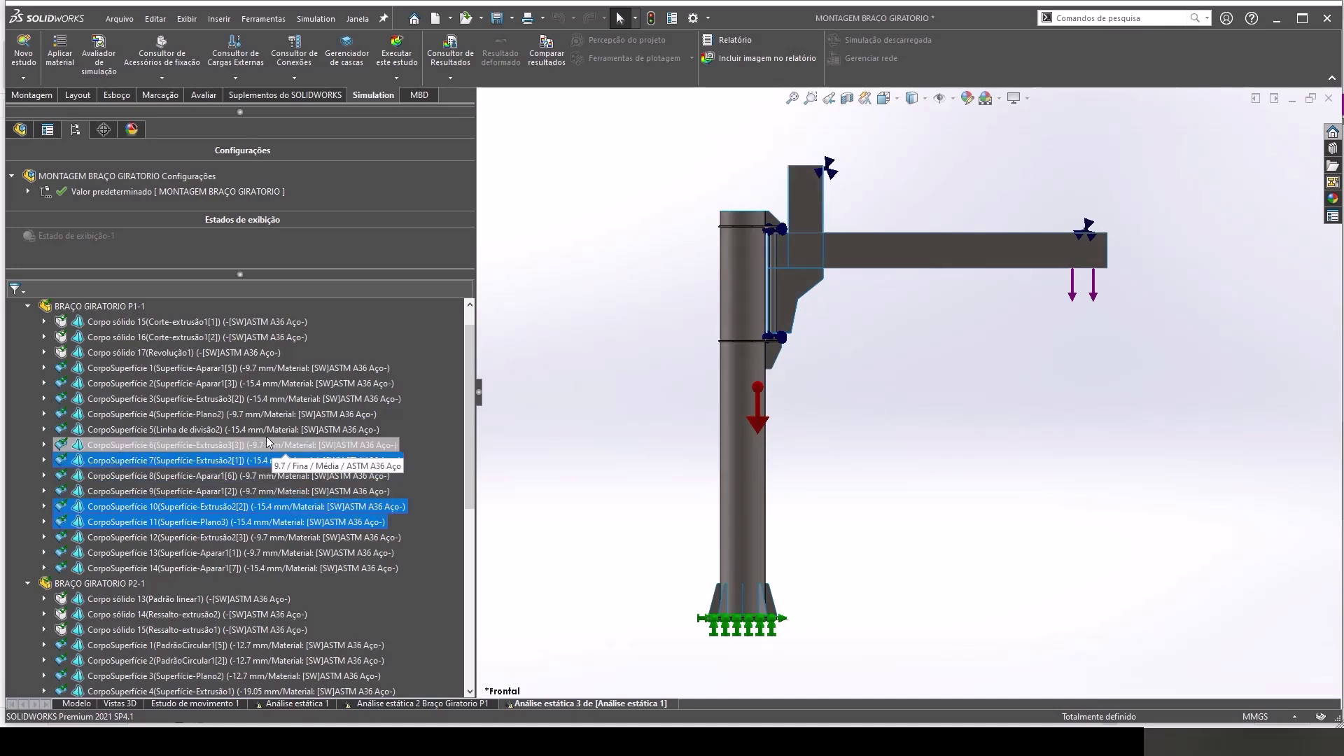
ctrl+click(266, 431)
ctrl+click(274, 383)
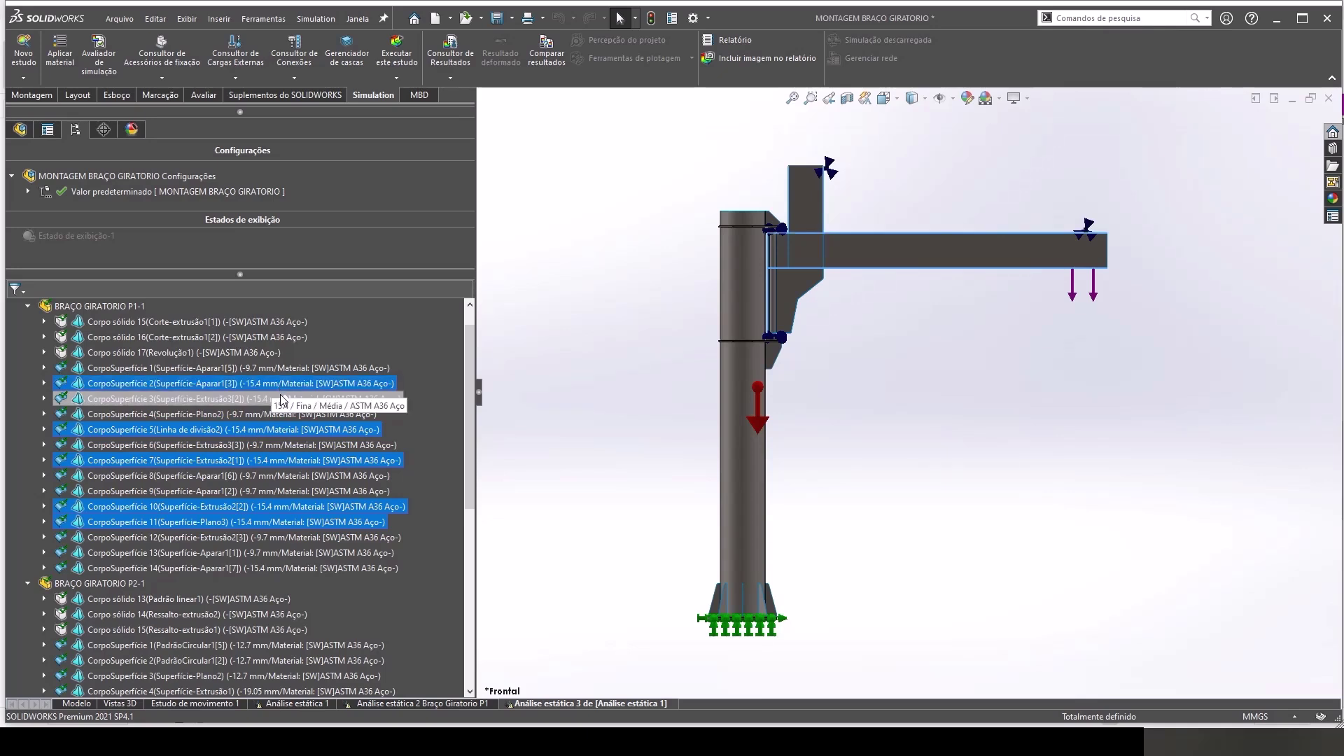
ctrl+click(296, 568)
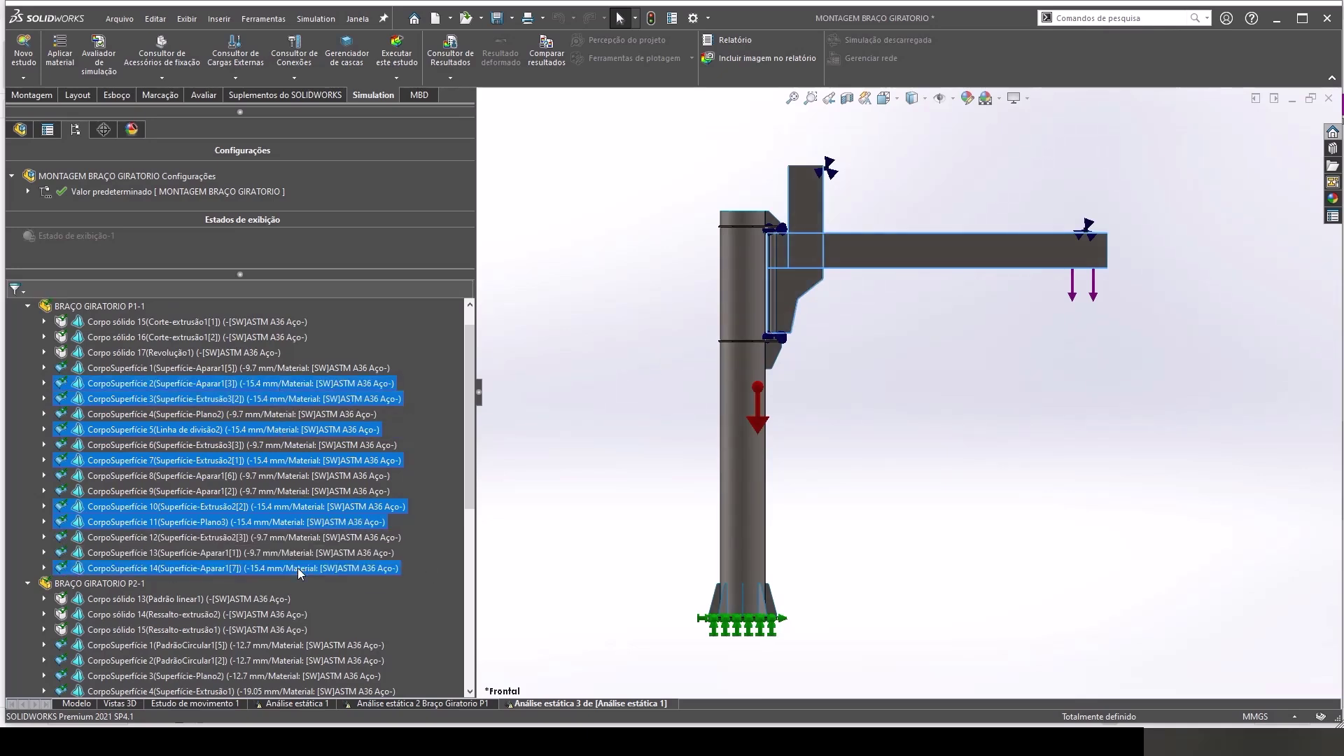
Step: Change the selected shells' thickness to 13.6 mm, checking the preview before confirming
right_click(297, 569)
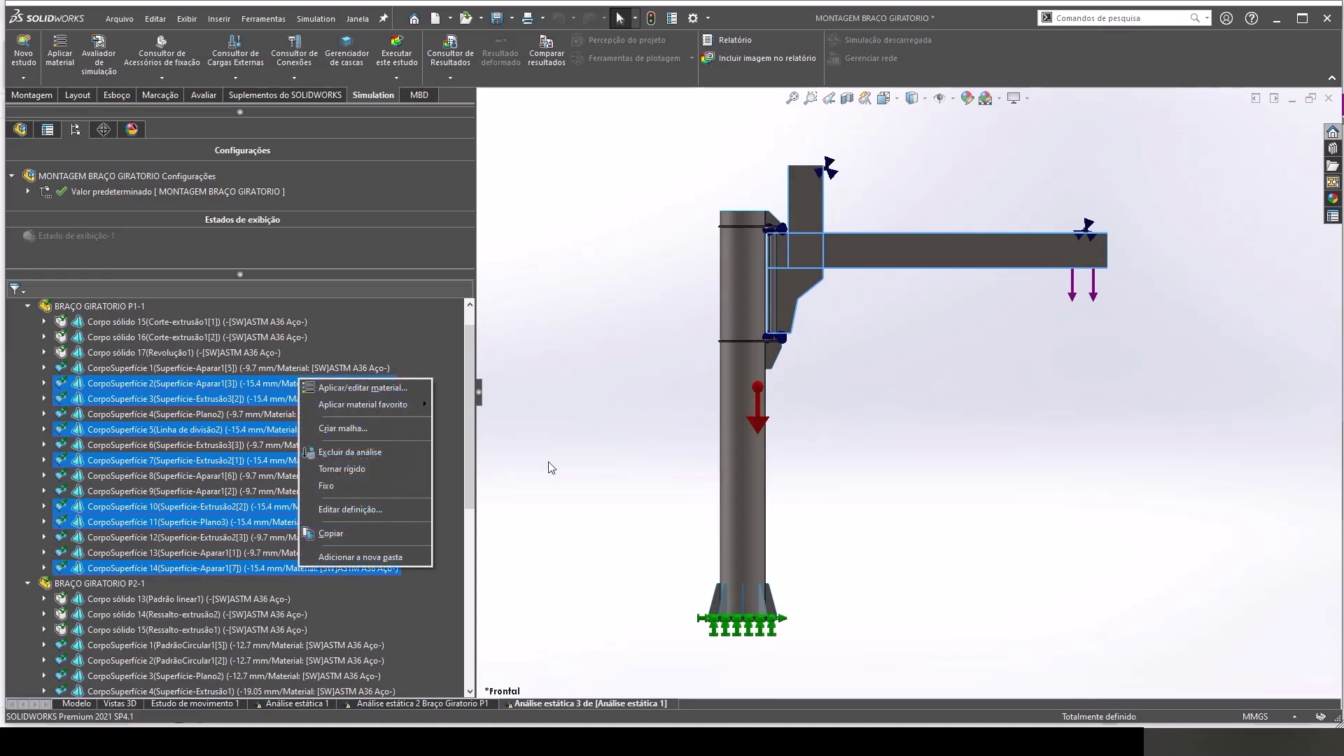
click(360, 511)
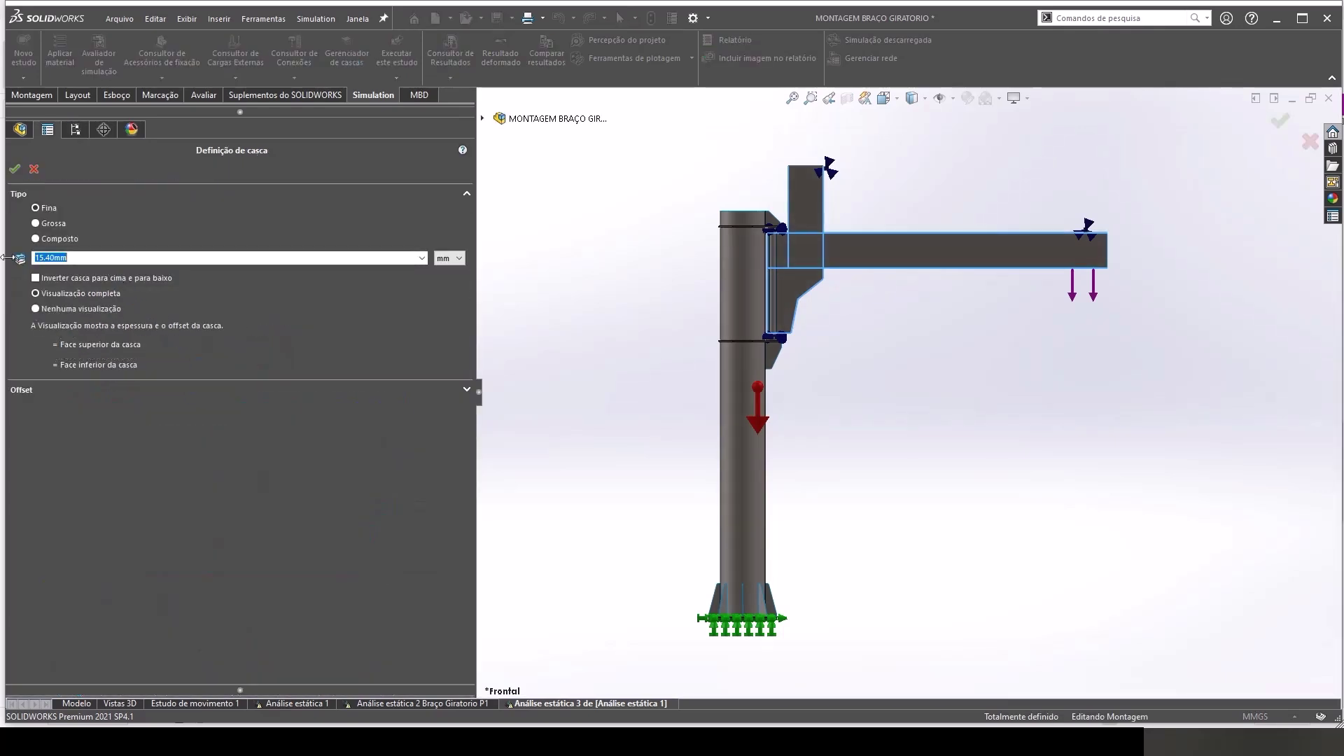
text(1)
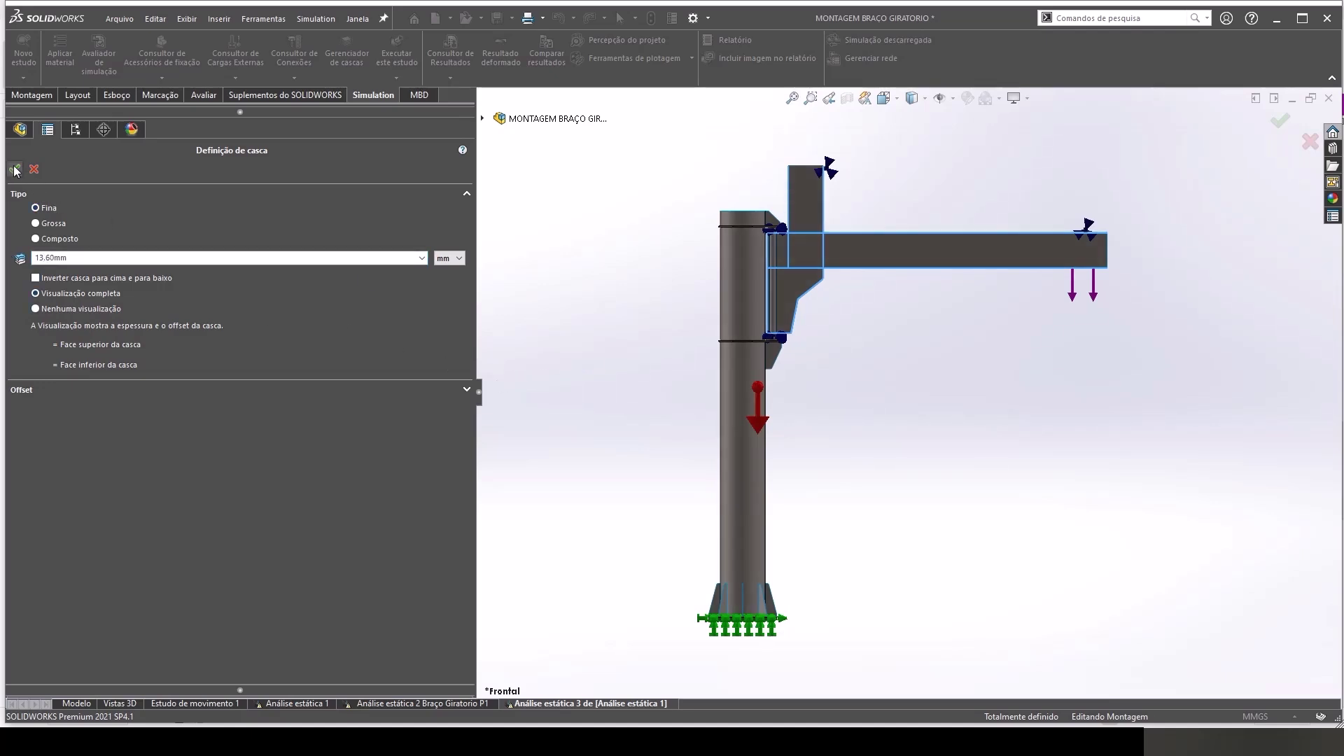
scroll(1014, 288, down, 2)
mouse_move(1015, 288)
middle_down()
mouse_move(972, 287)
mouse_move(926, 311)
mouse_move(1051, 402)
middle_up()
scroll(927, 323, down, 2)
scroll(927, 323, down, 2)
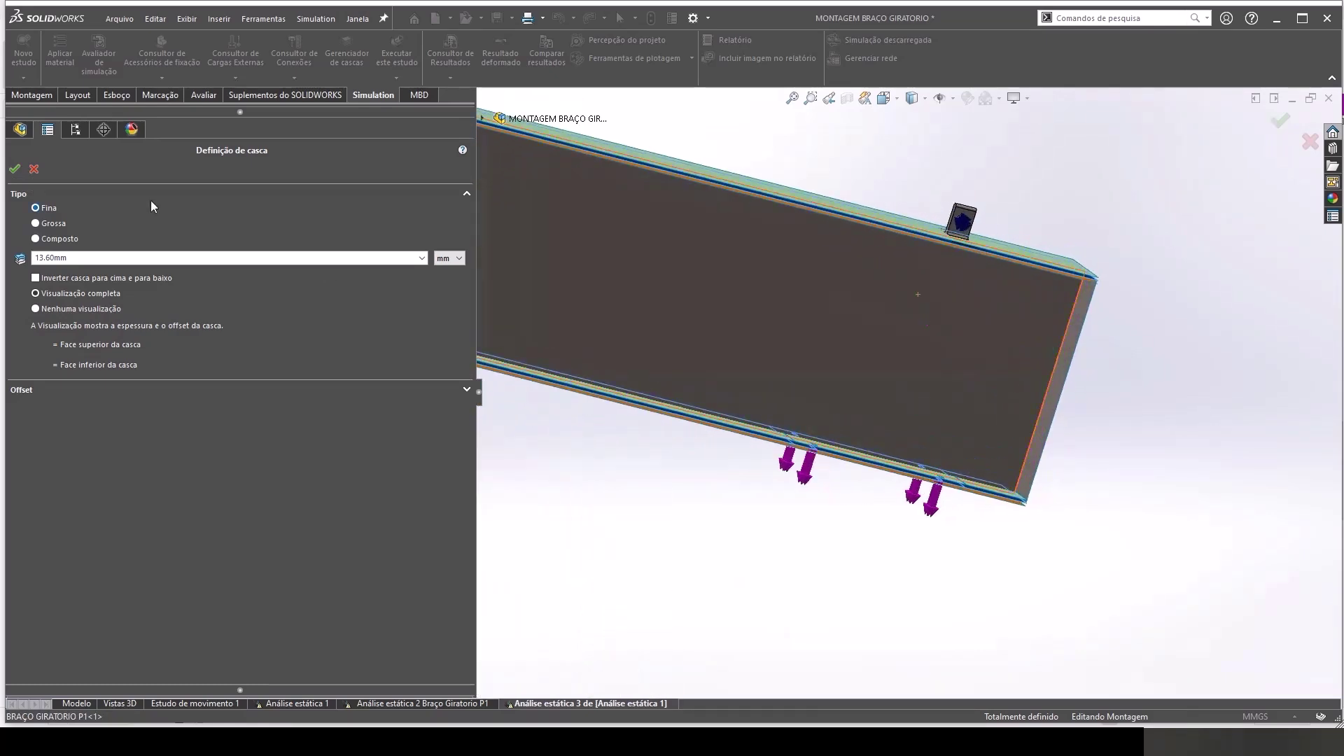
click(15, 169)
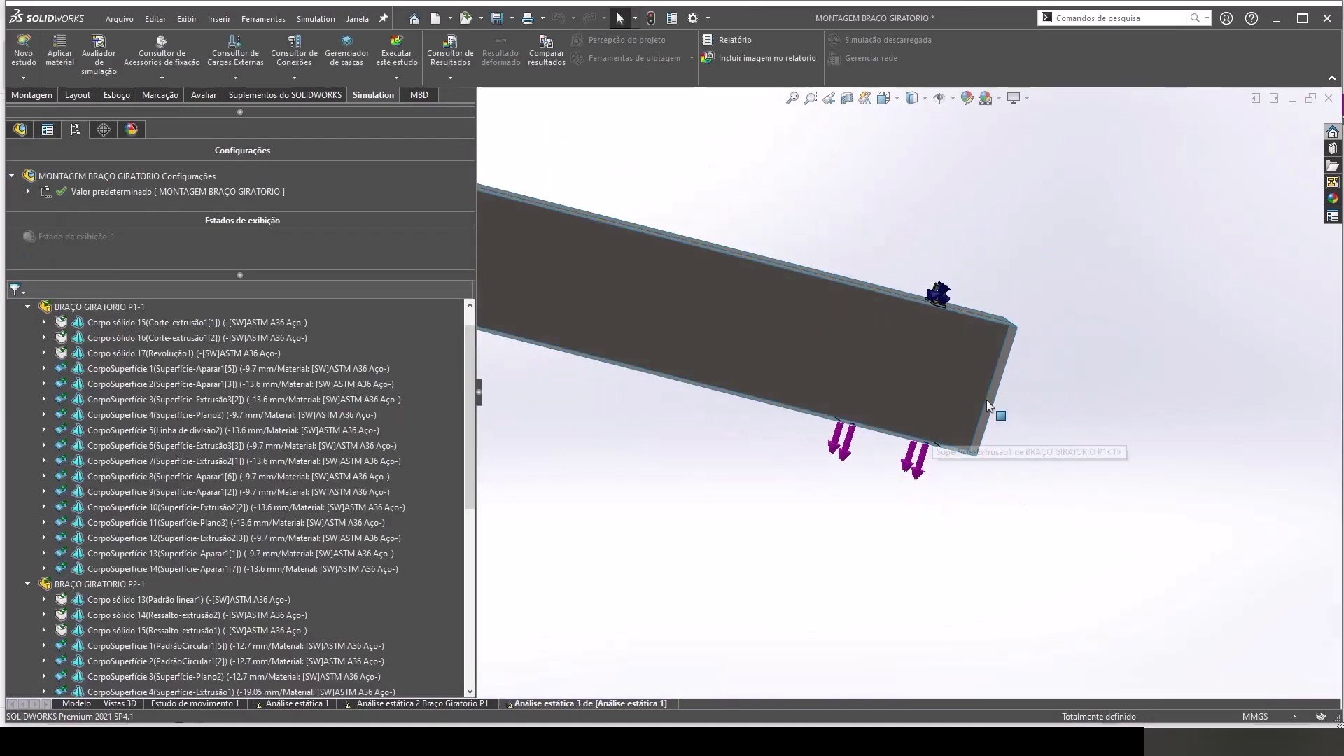
Step: Change end-face shell CorpoSuperficie 6 from 9.7 to 13.6 mm, then view isometric
click(990, 383)
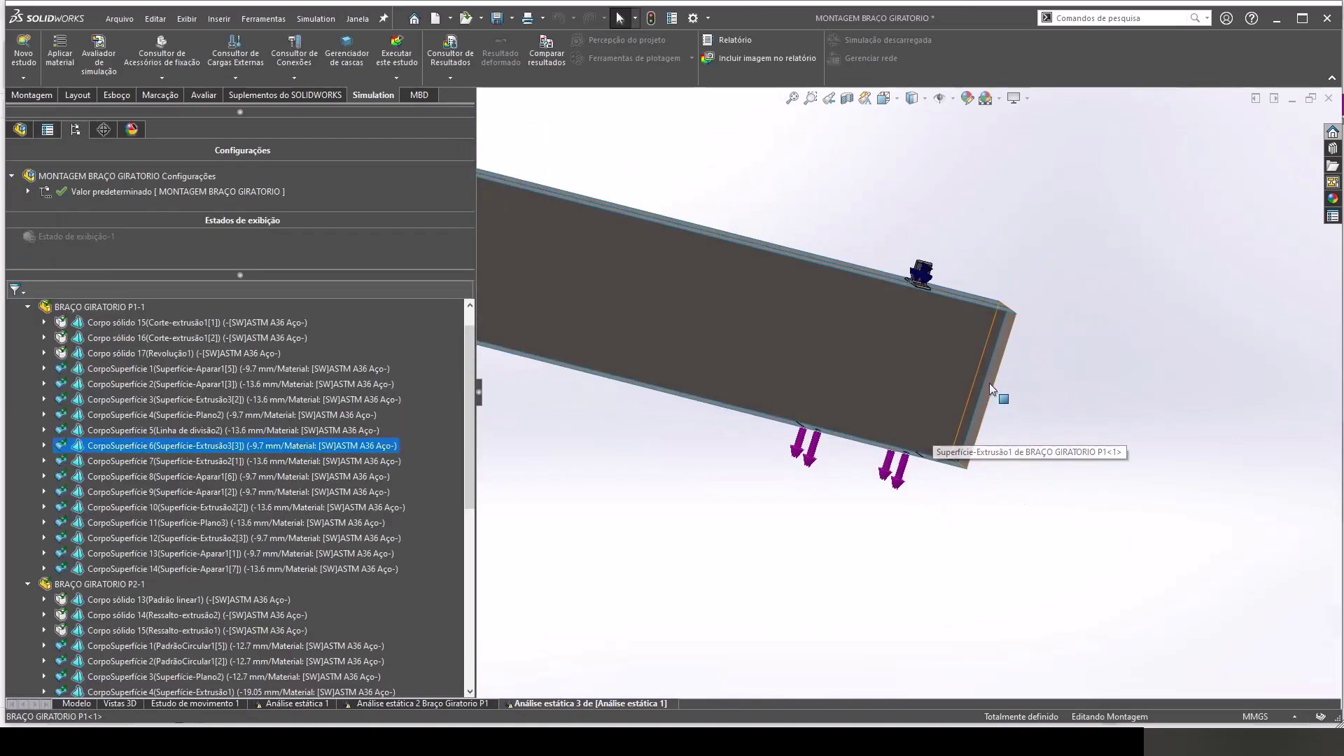
right_click(310, 449)
click(317, 509)
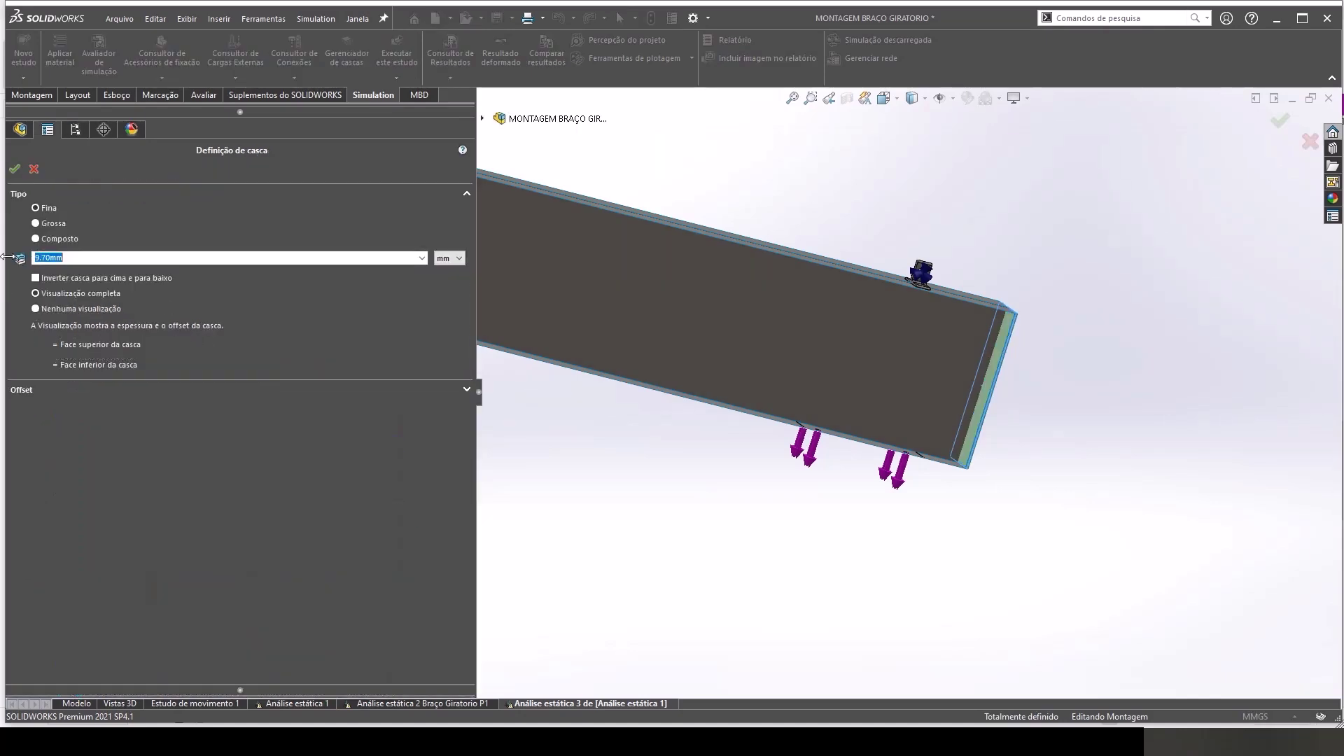
text(13)
click(16, 170)
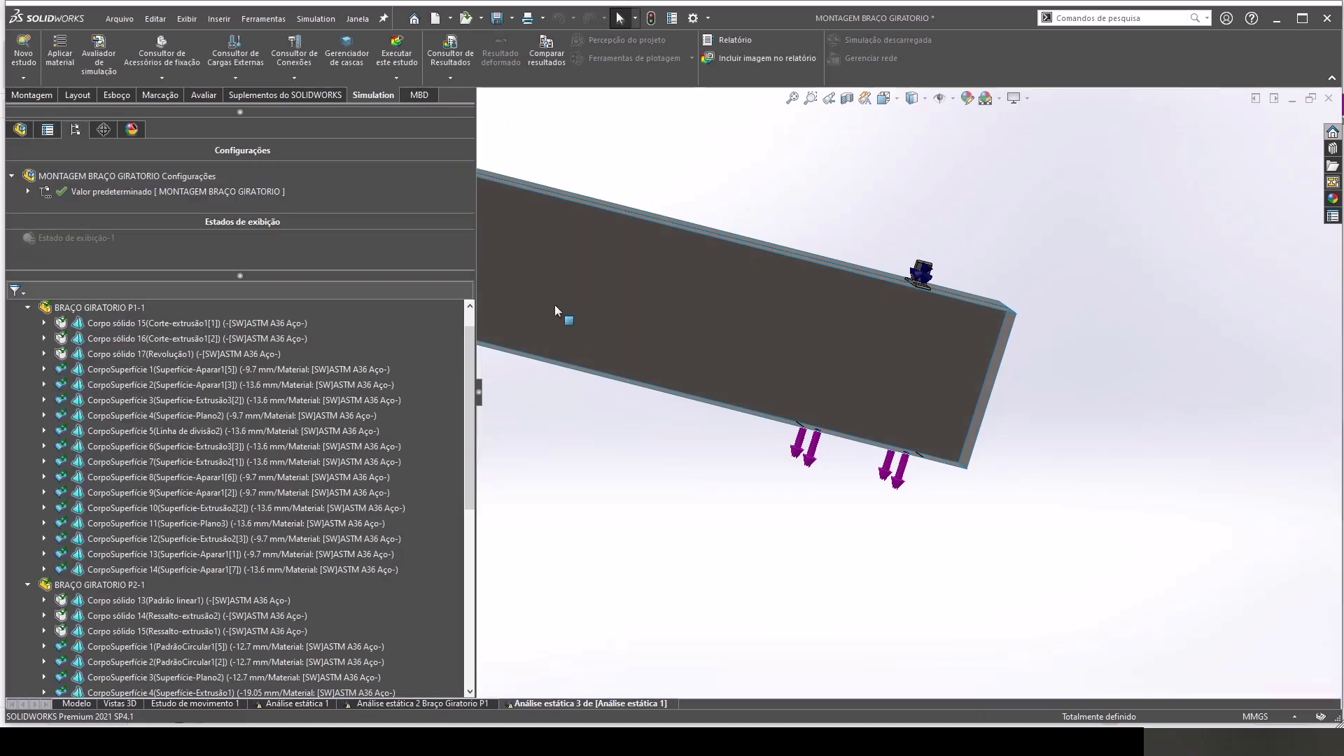
key(ctrl+7)
scroll(940, 484, down, 1)
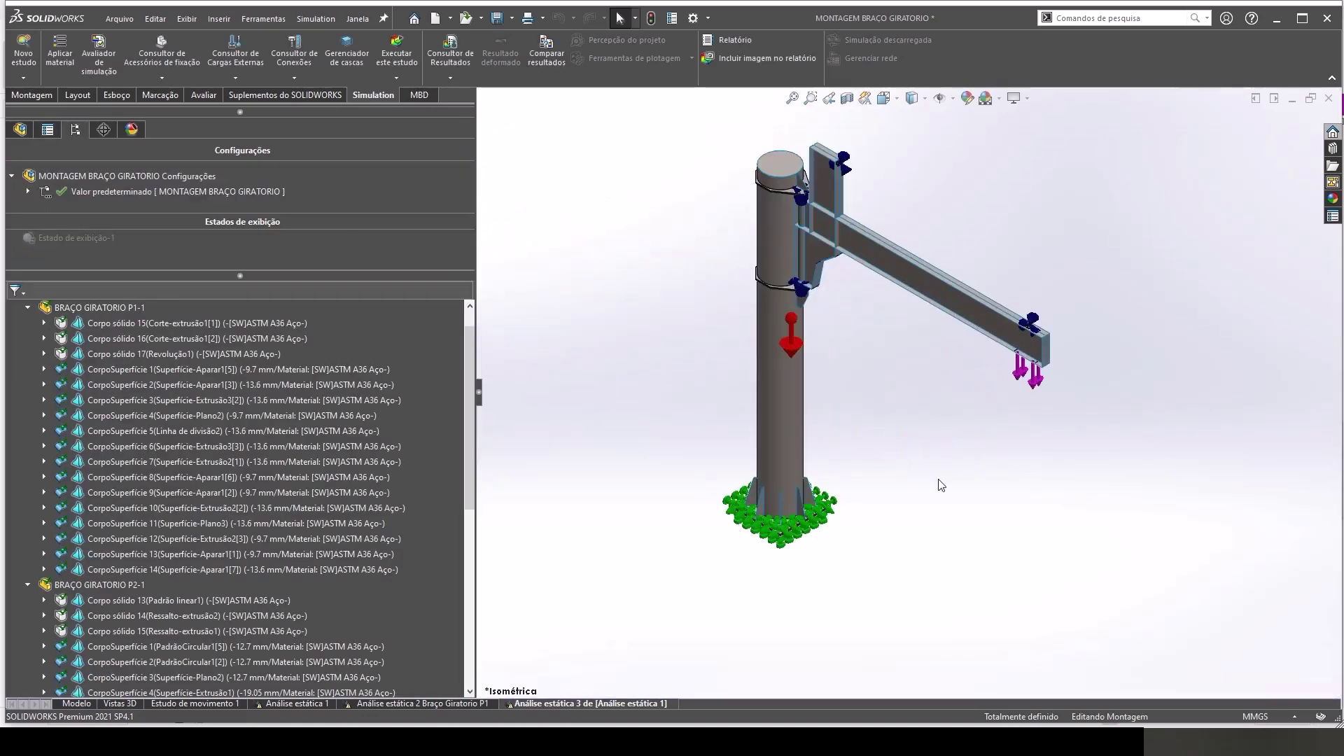
Step: Save the assembly, then remesh and rerun study 3 for updated von Mises stress
click(498, 18)
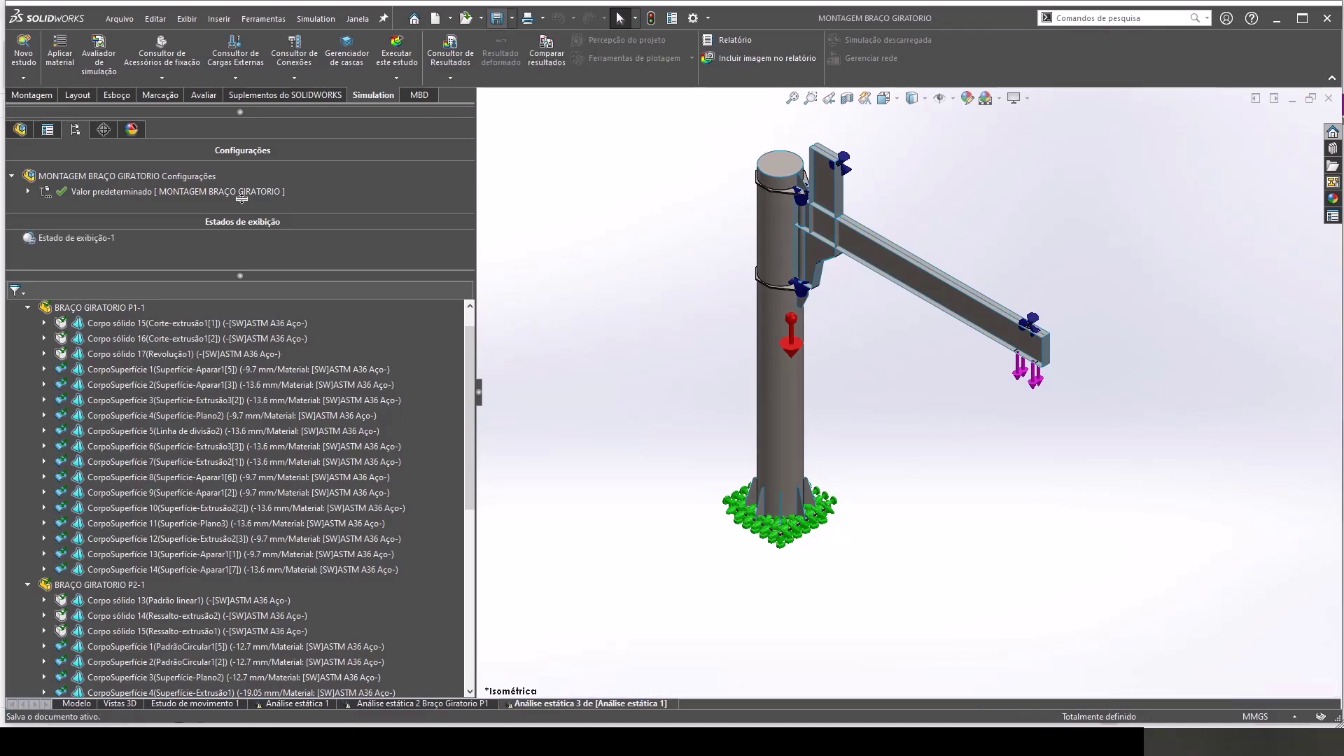
click(27, 308)
click(27, 321)
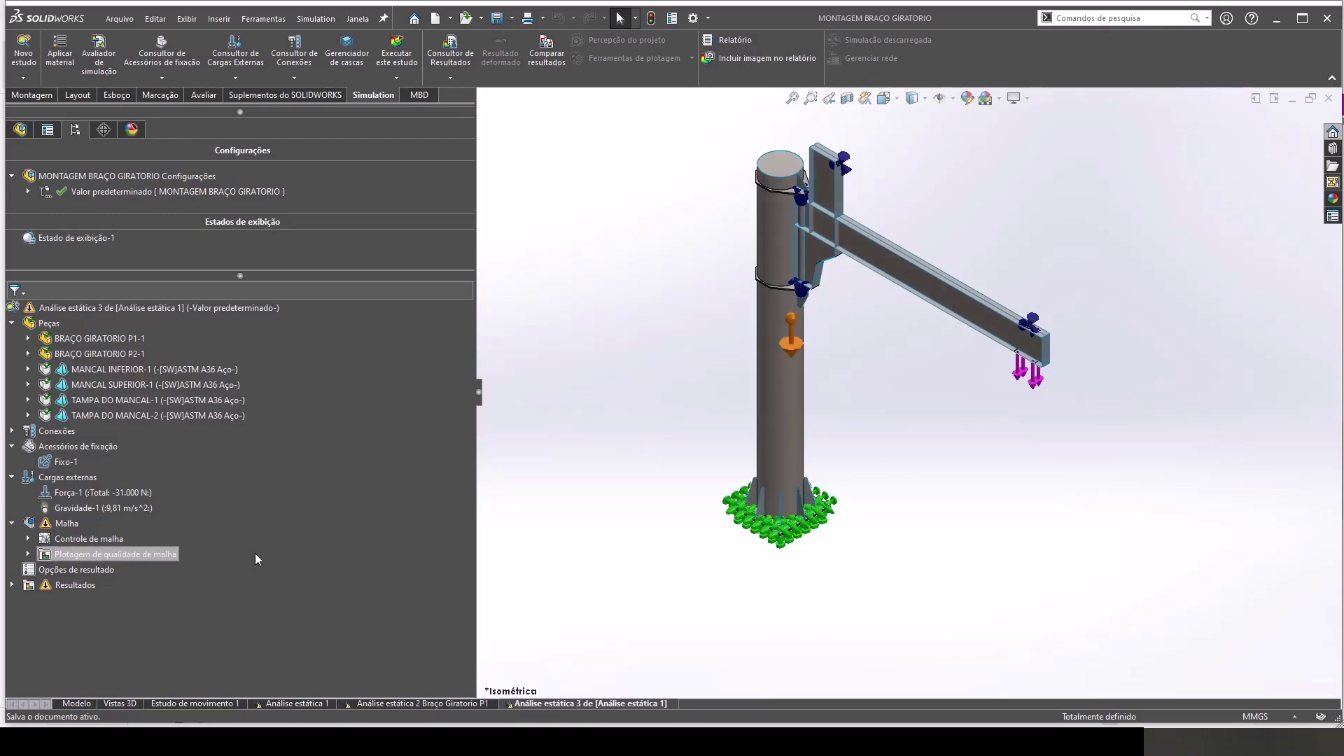
right_click(63, 523)
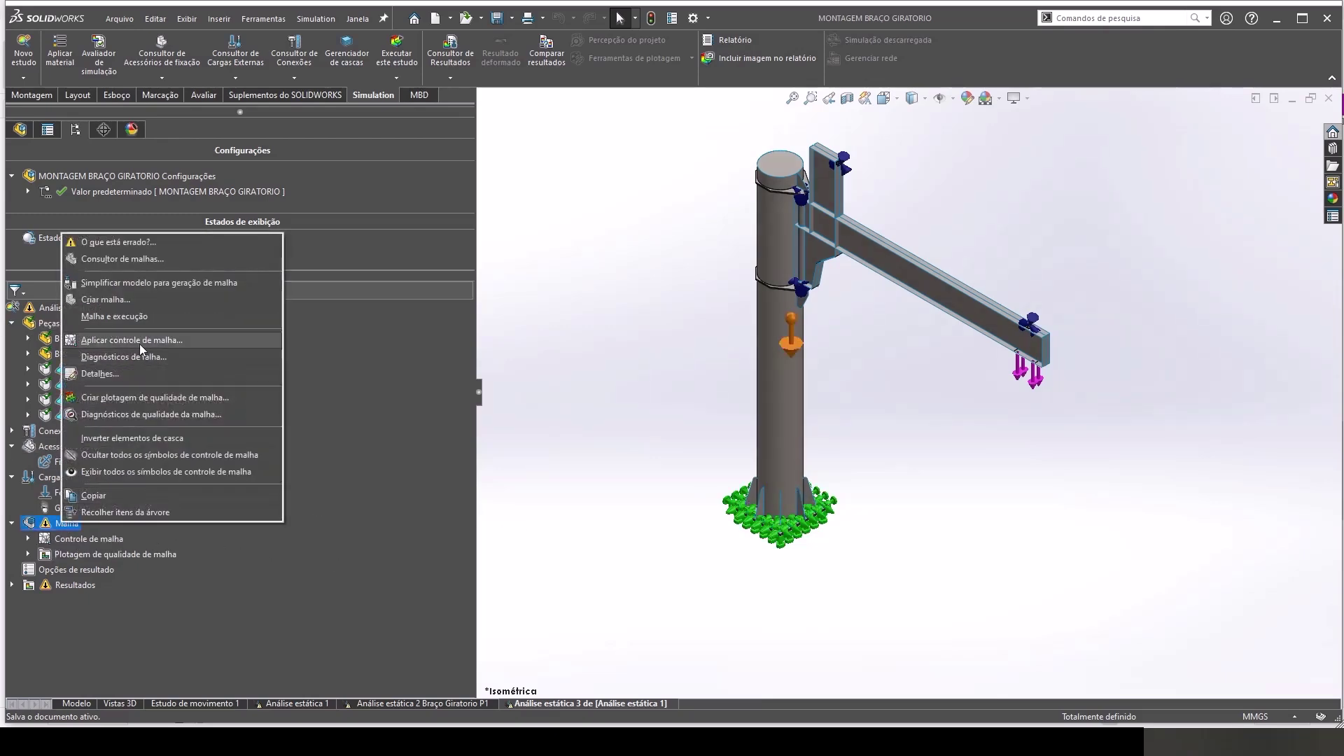
click(128, 317)
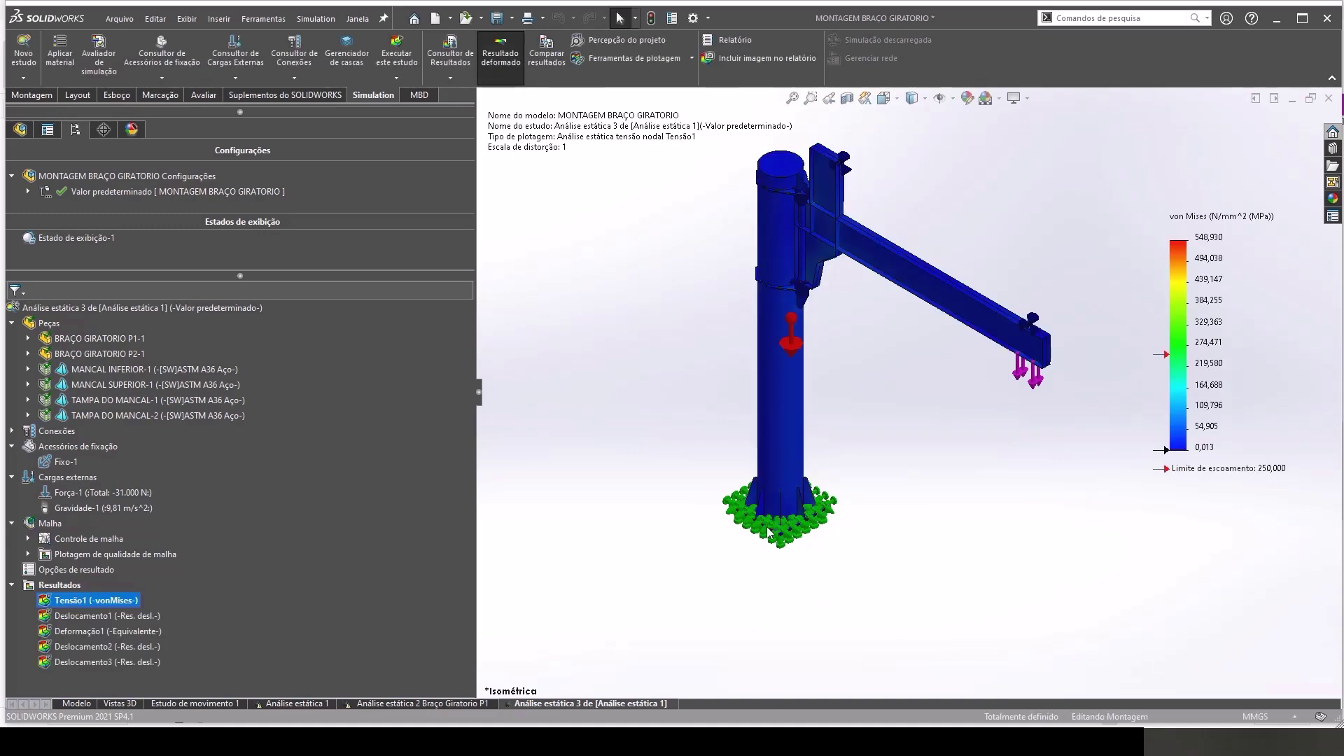
Step: Check the solver messages summary of nodes and solution time
right_click(44, 587)
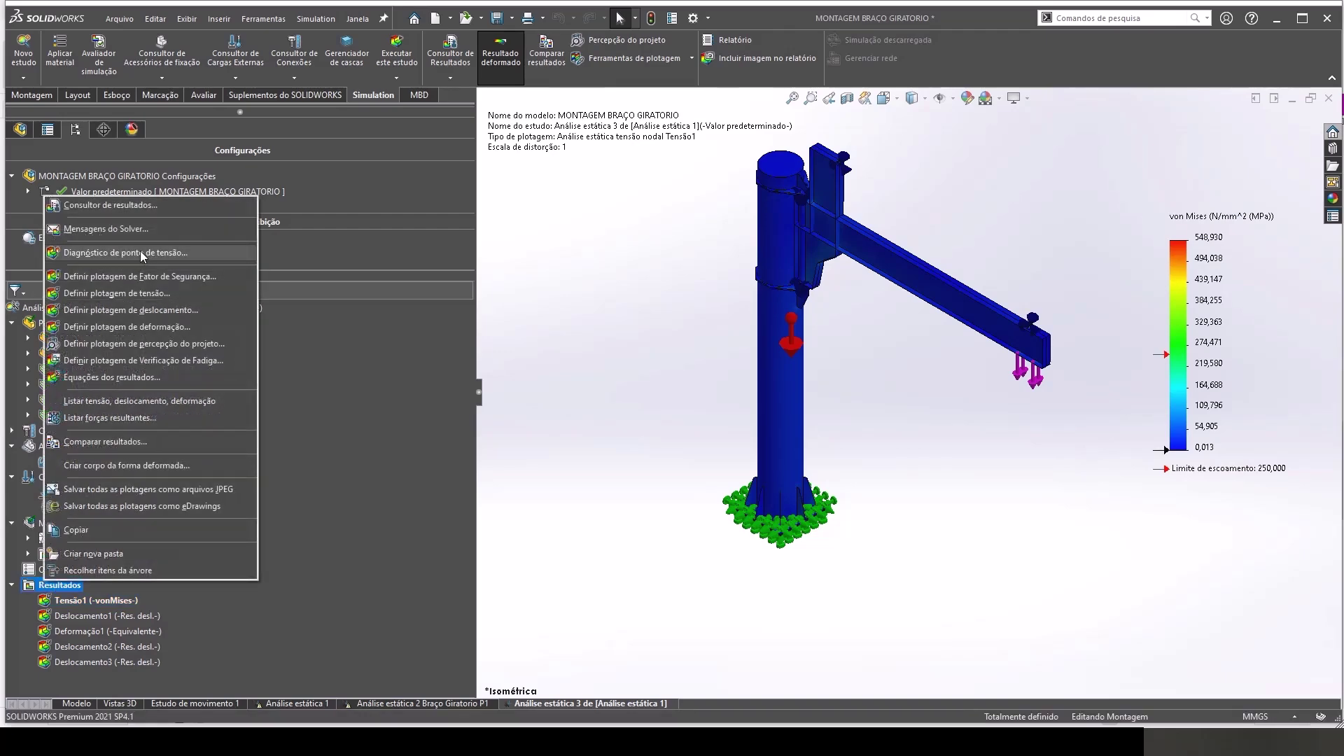
click(105, 229)
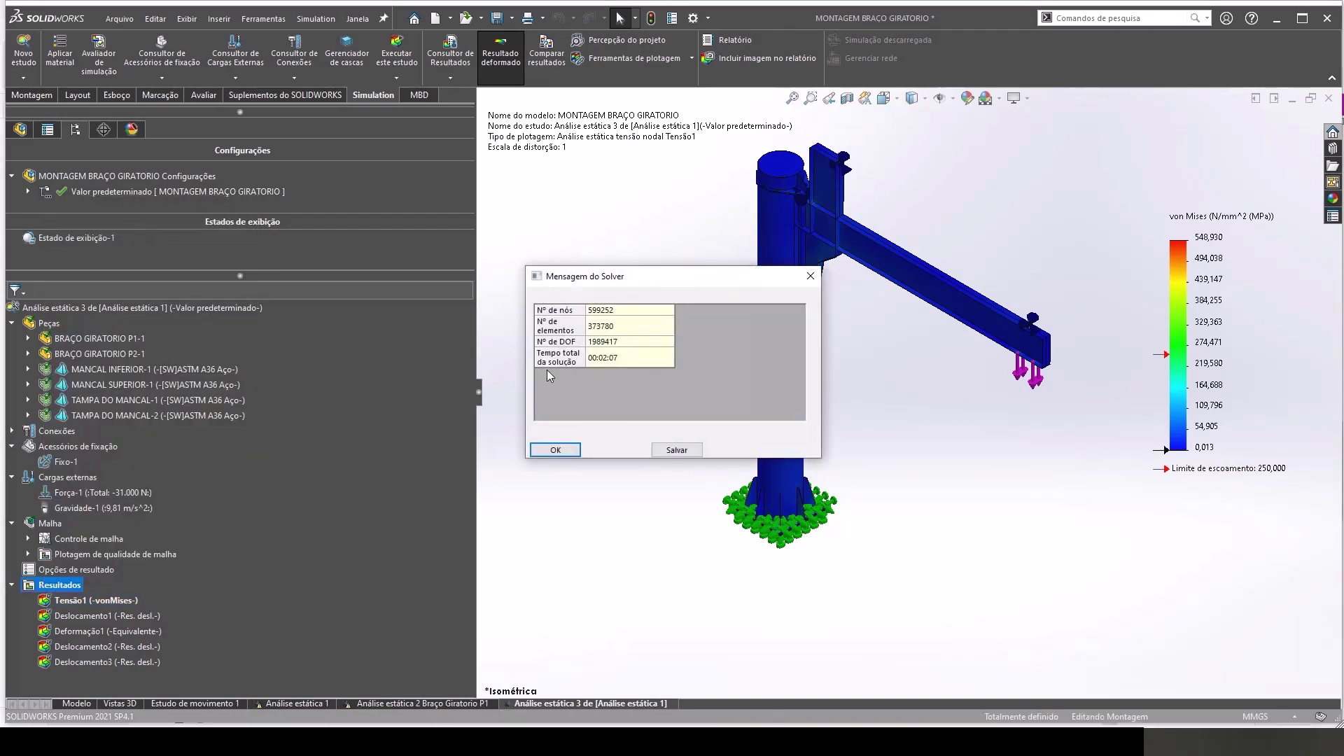
click(810, 276)
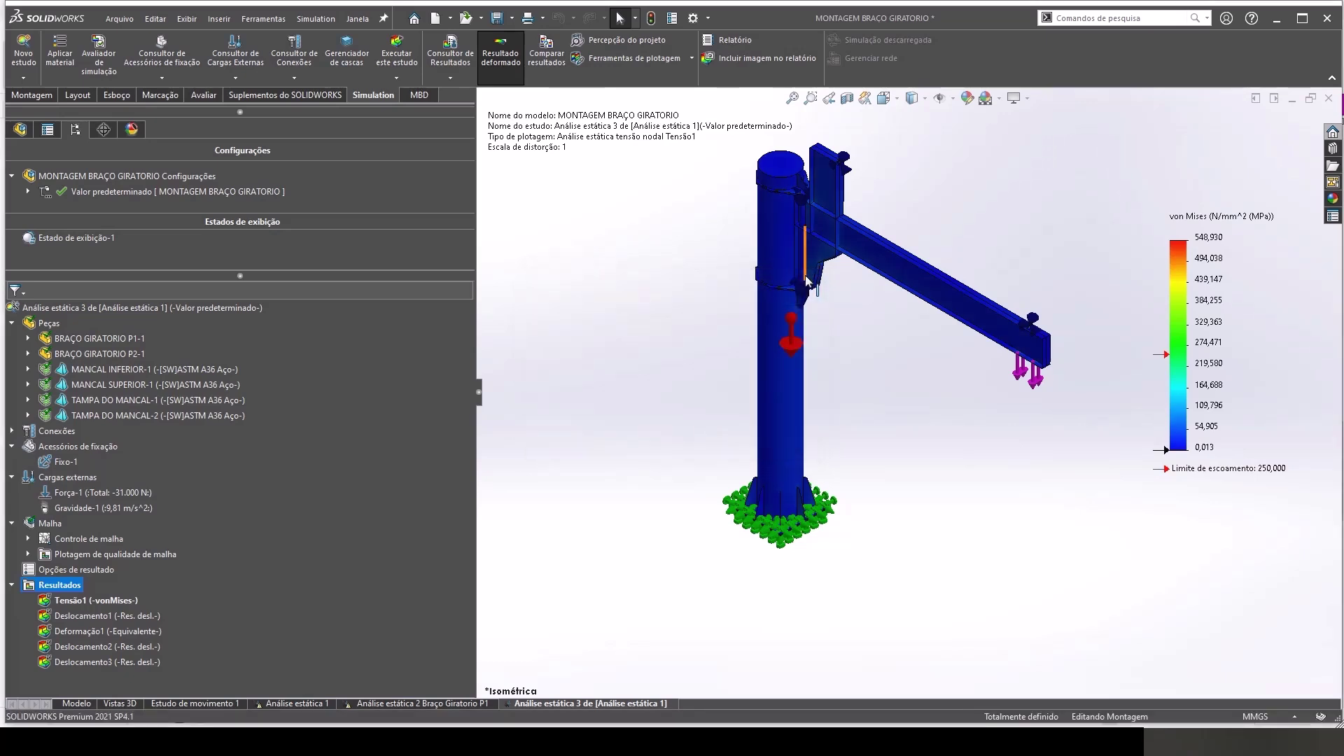
Step: Review Deslocamento1, Deformação1, Deslocamento2 and Deslocamento3, ending on the Deformação1 strain plot
click(116, 619)
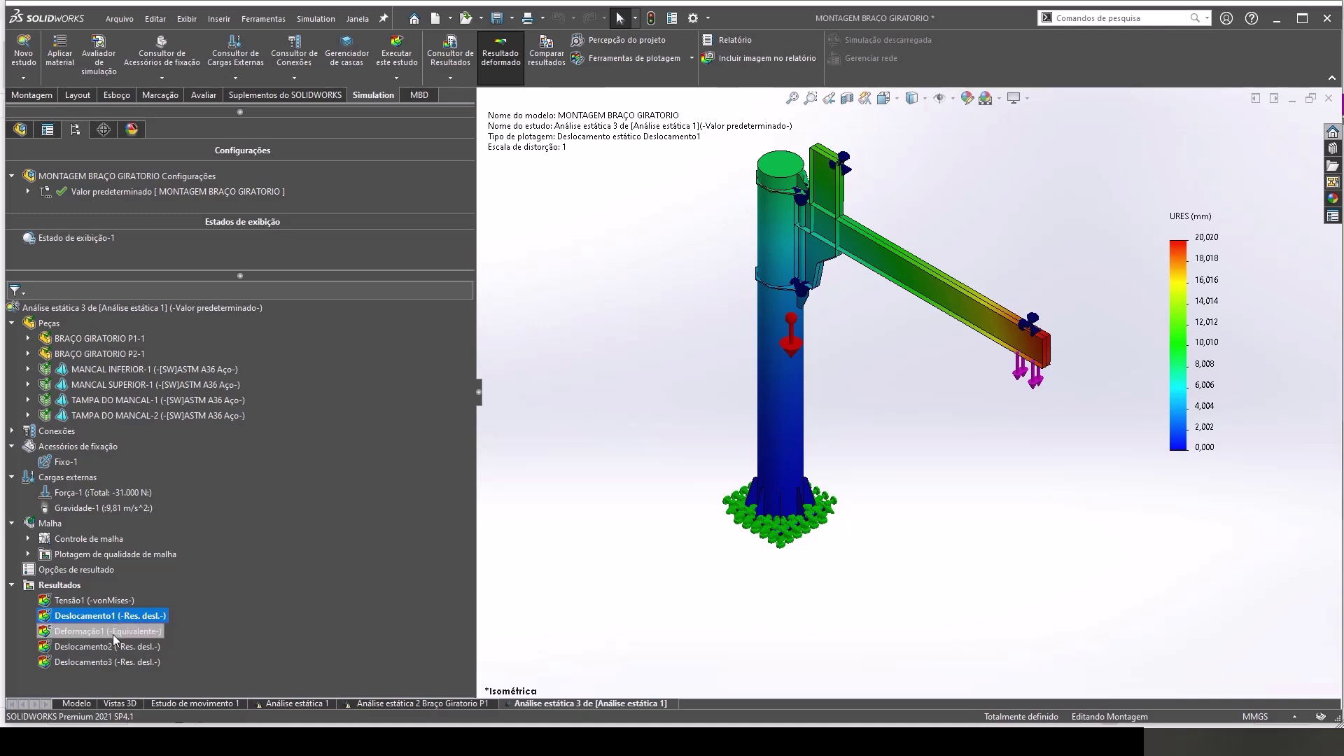
click(112, 633)
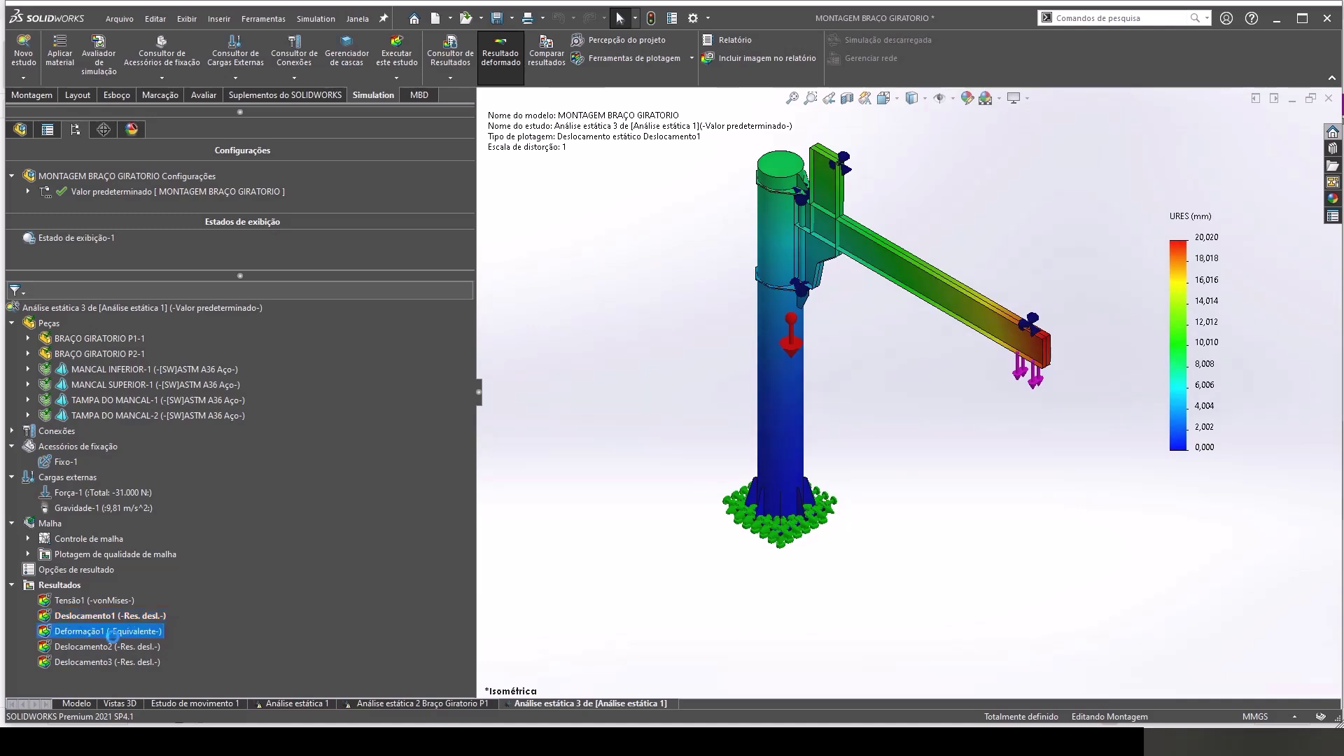
click(109, 648)
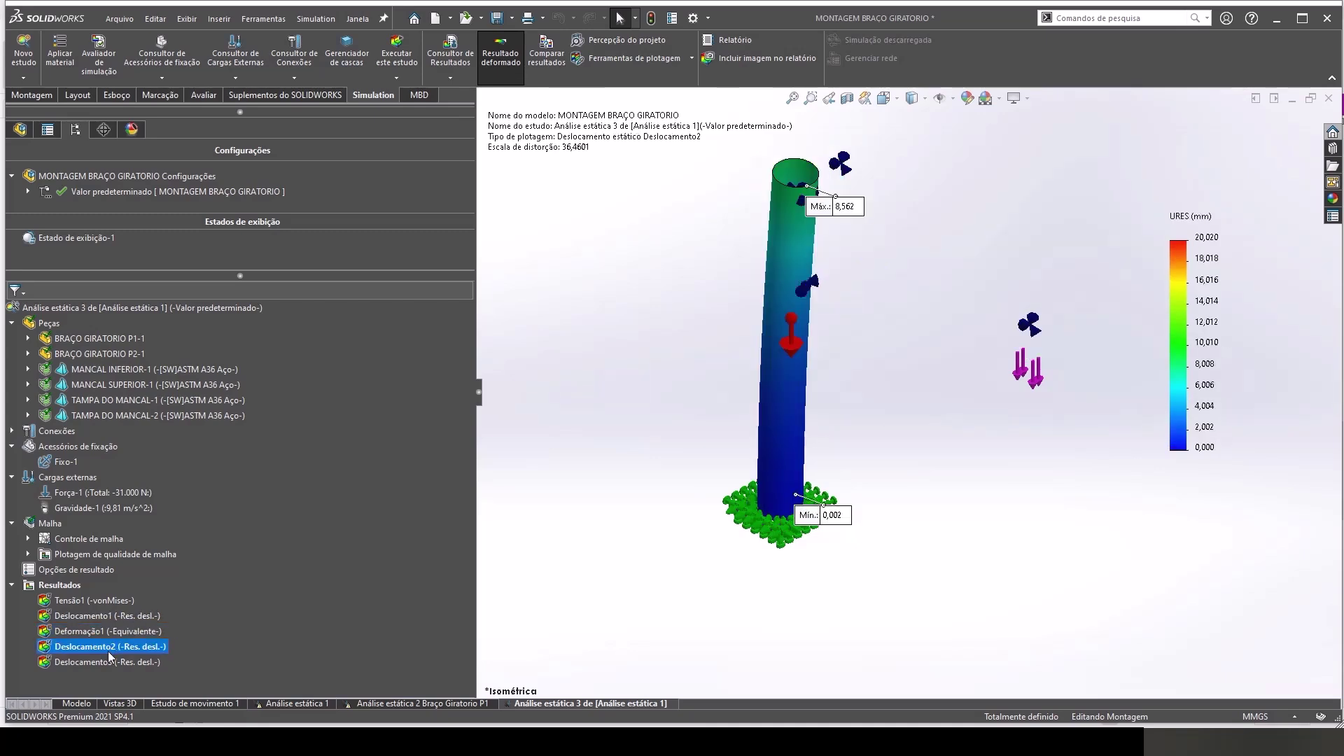
click(106, 662)
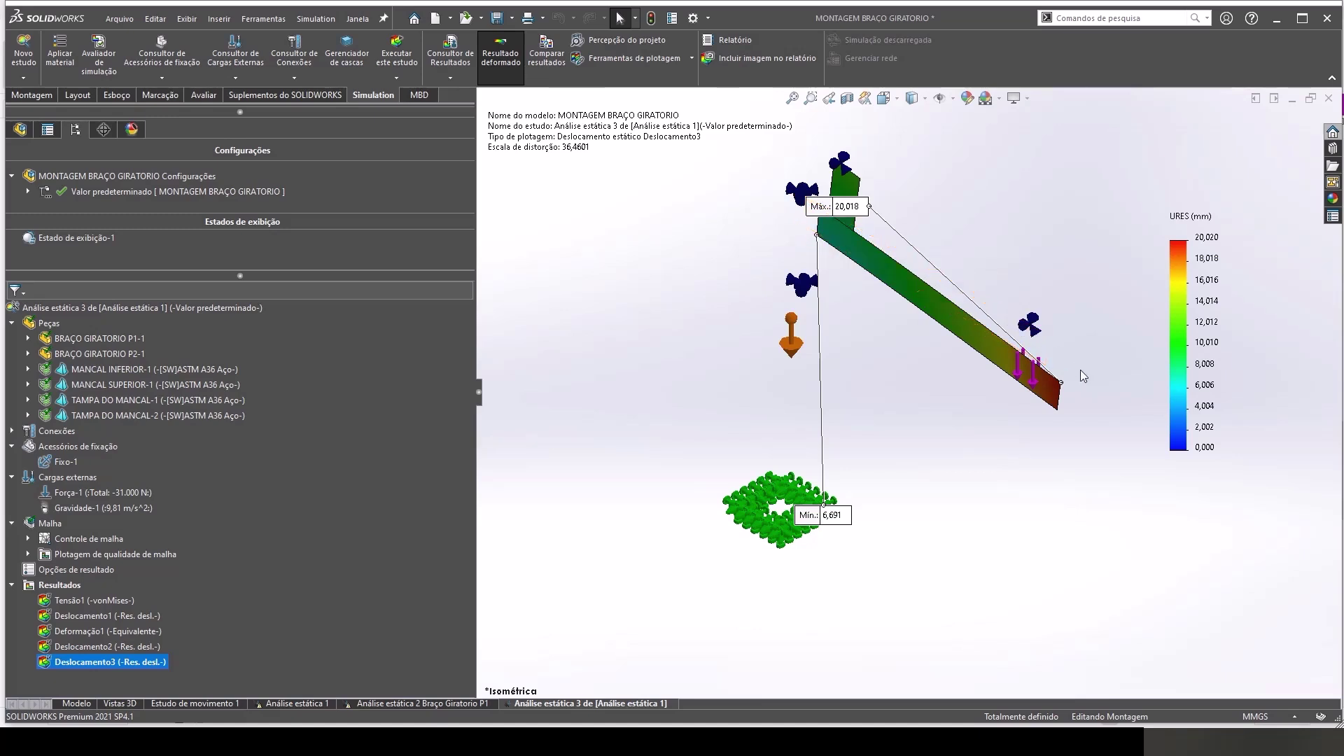
click(110, 634)
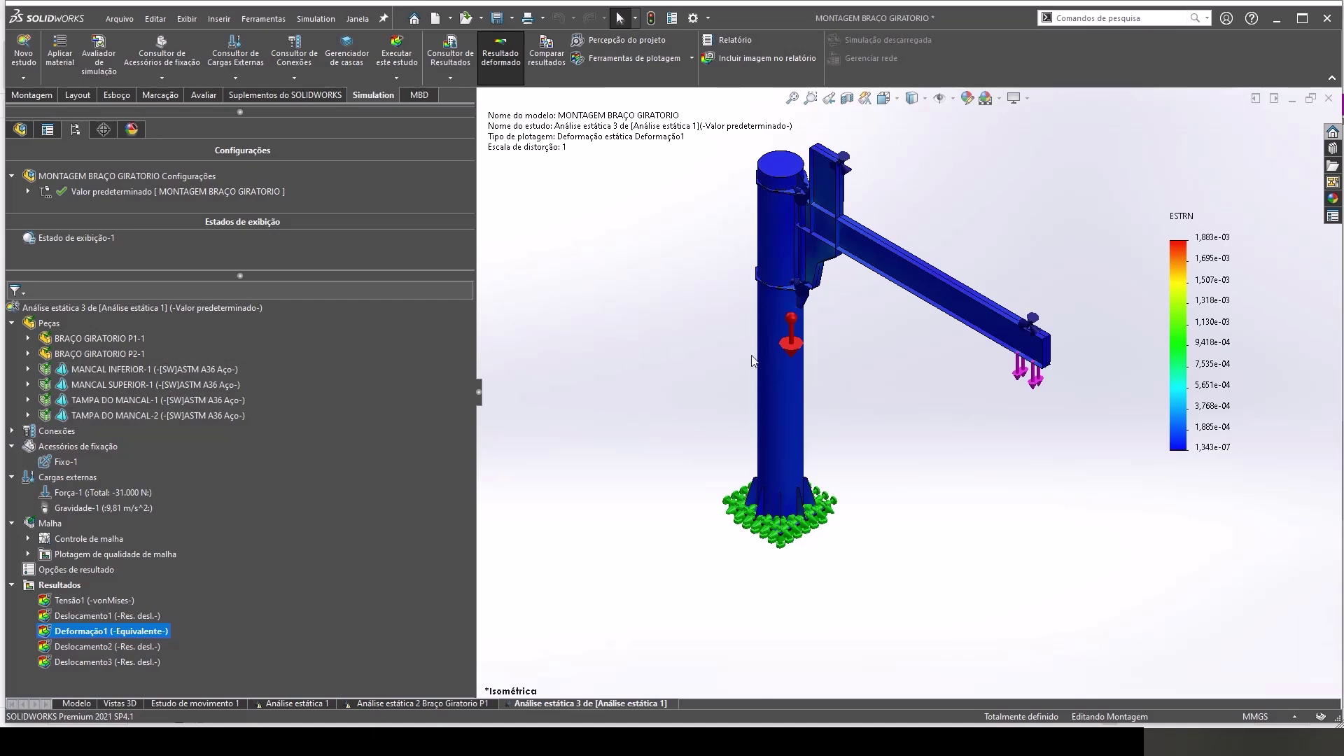
Step: Select the crane column body, then reopen the recently closed tubos.pdf in Chrome
click(795, 368)
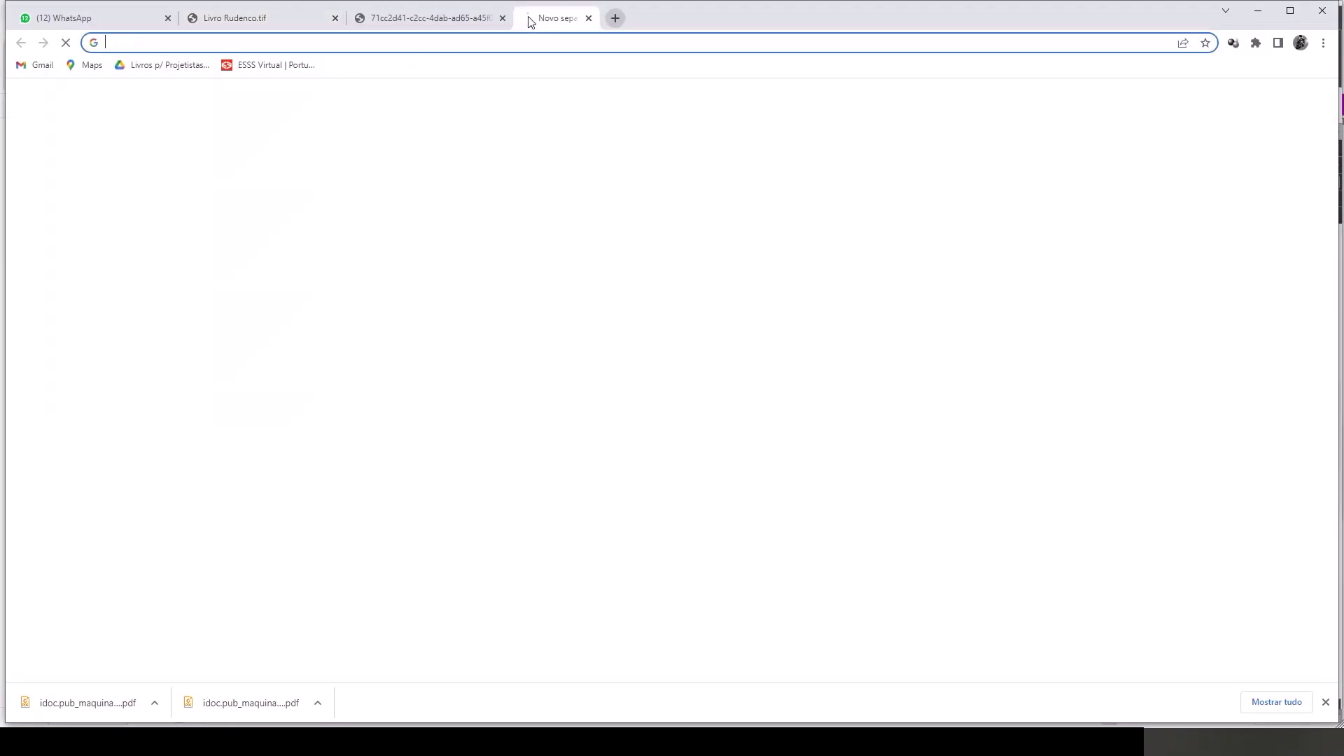
click(529, 18)
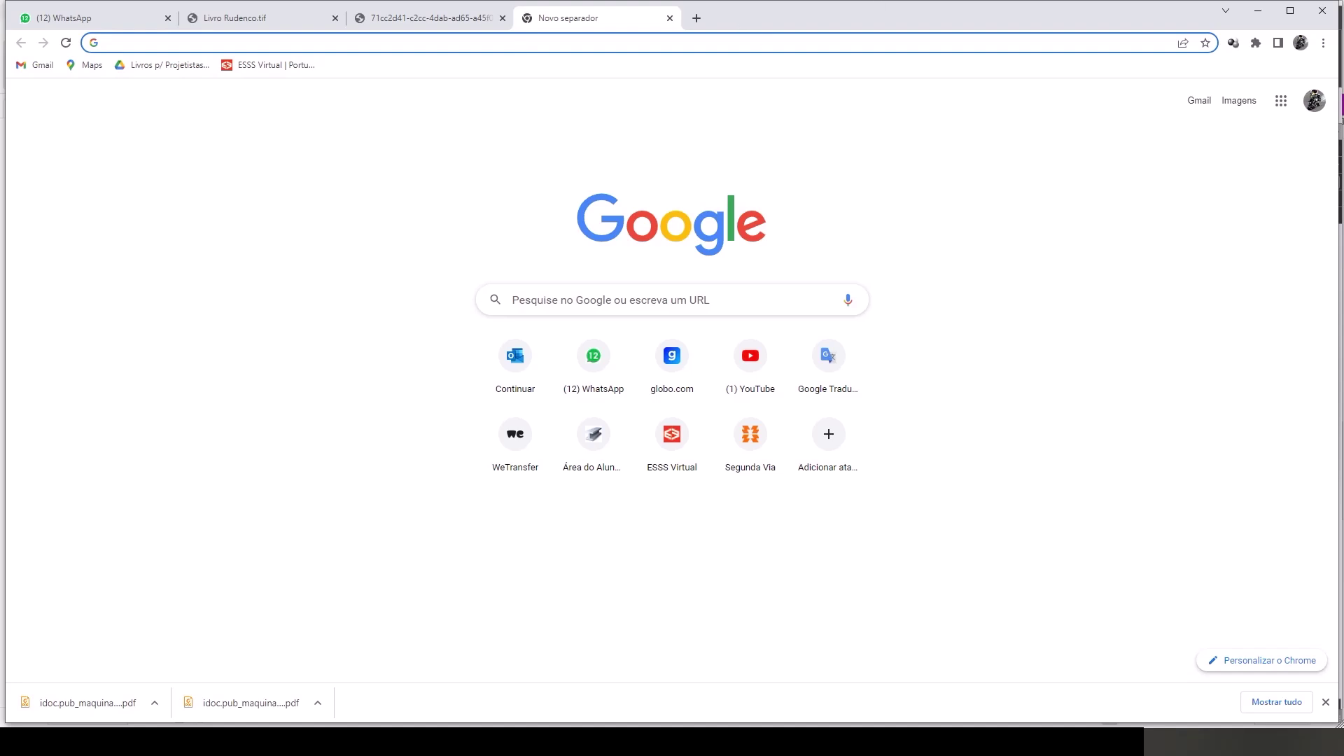
click(1323, 44)
mouse_move(1155, 119)
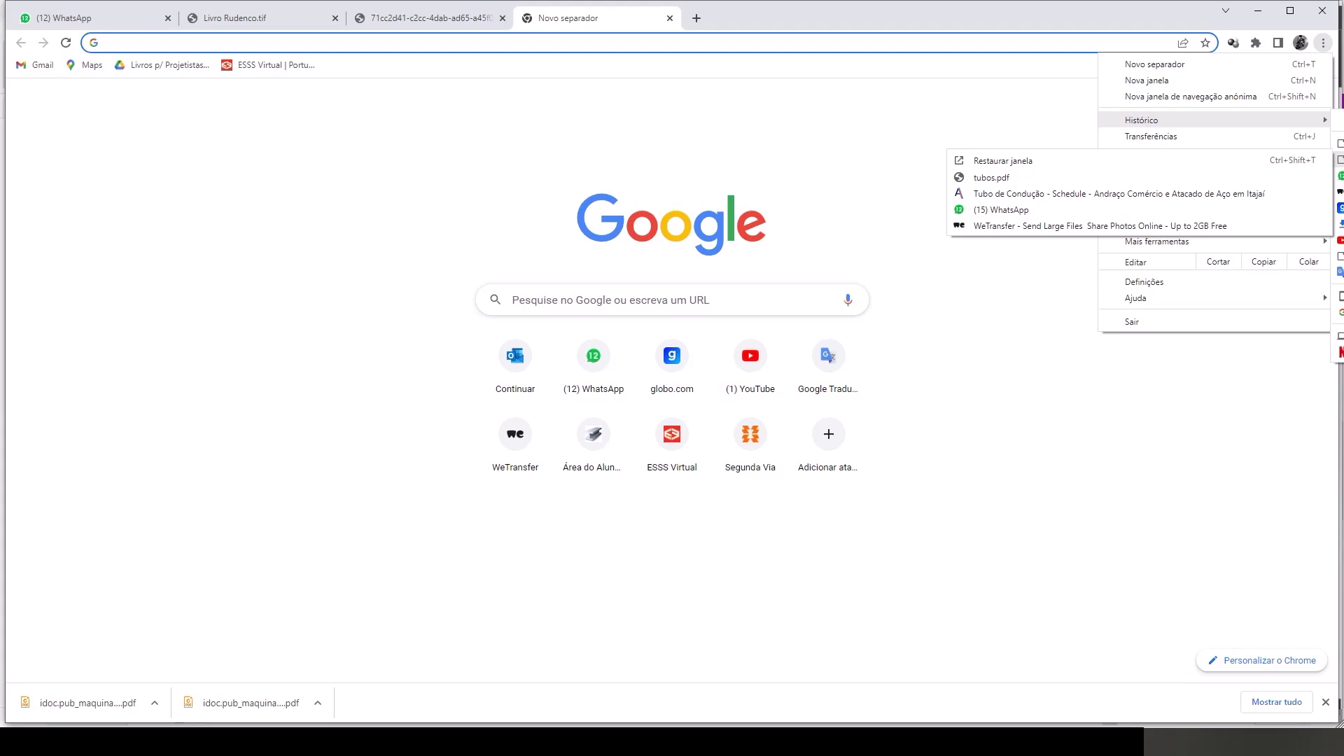
key(Escape)
key(Right)
click(1047, 179)
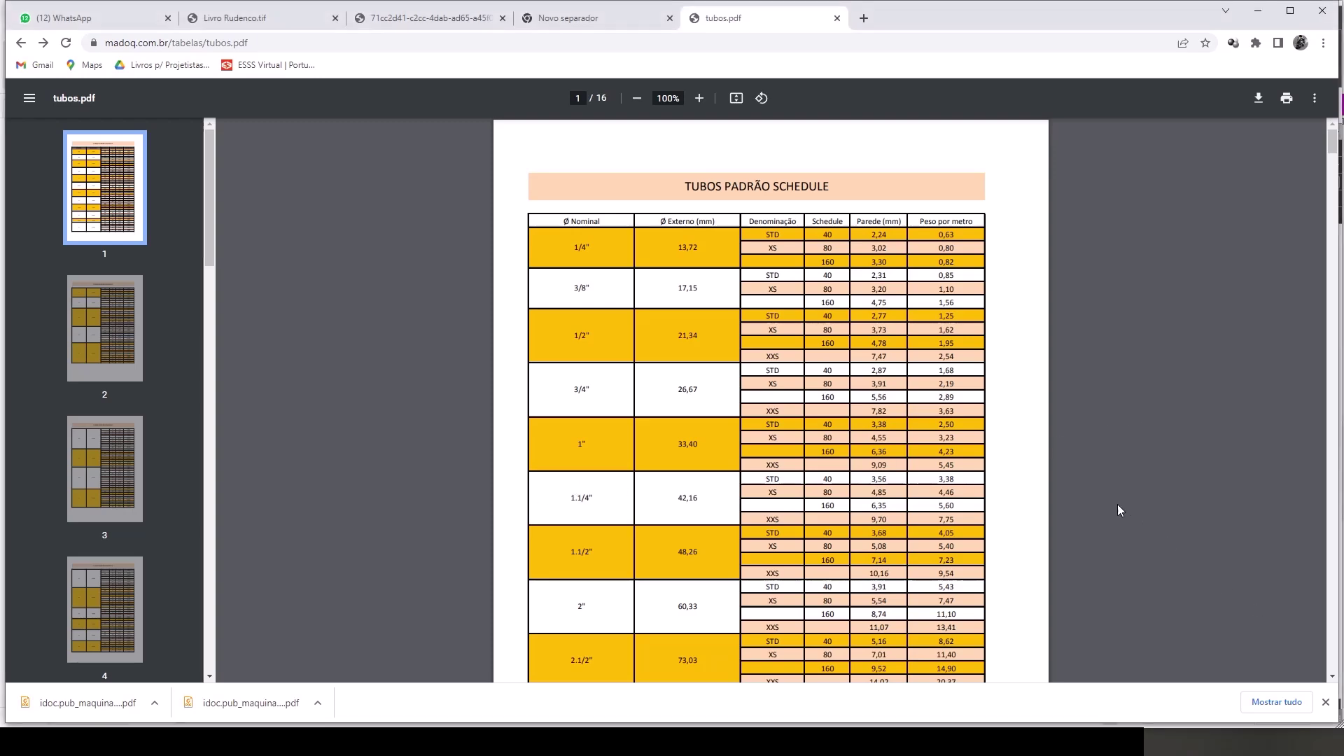
Step: Scroll tubos.pdf to page 4 with the 22" to 30" pipe sizes
scroll(672, 516, down, 4)
scroll(672, 516, down, 5)
scroll(672, 516, down, 10)
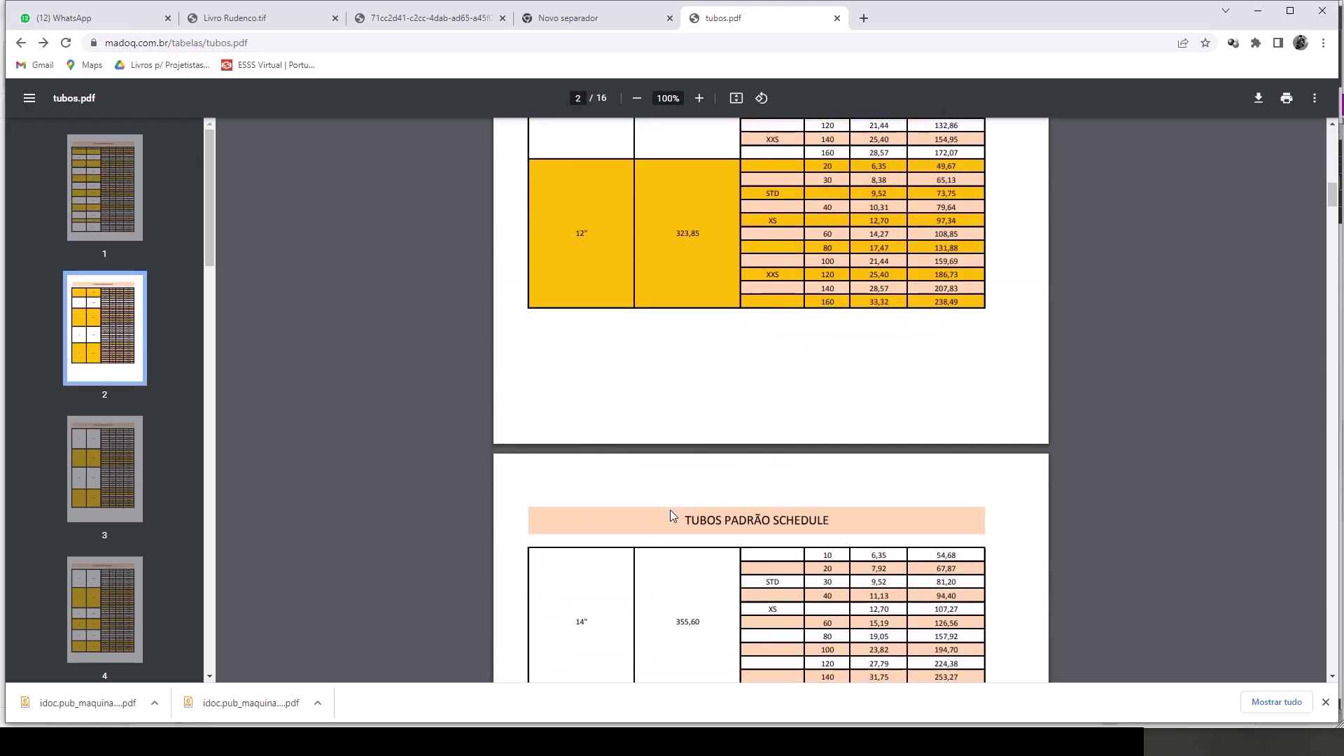
scroll(672, 516, down, 4)
scroll(672, 516, down, 6)
scroll(673, 516, down, 5)
scroll(672, 516, down, 4)
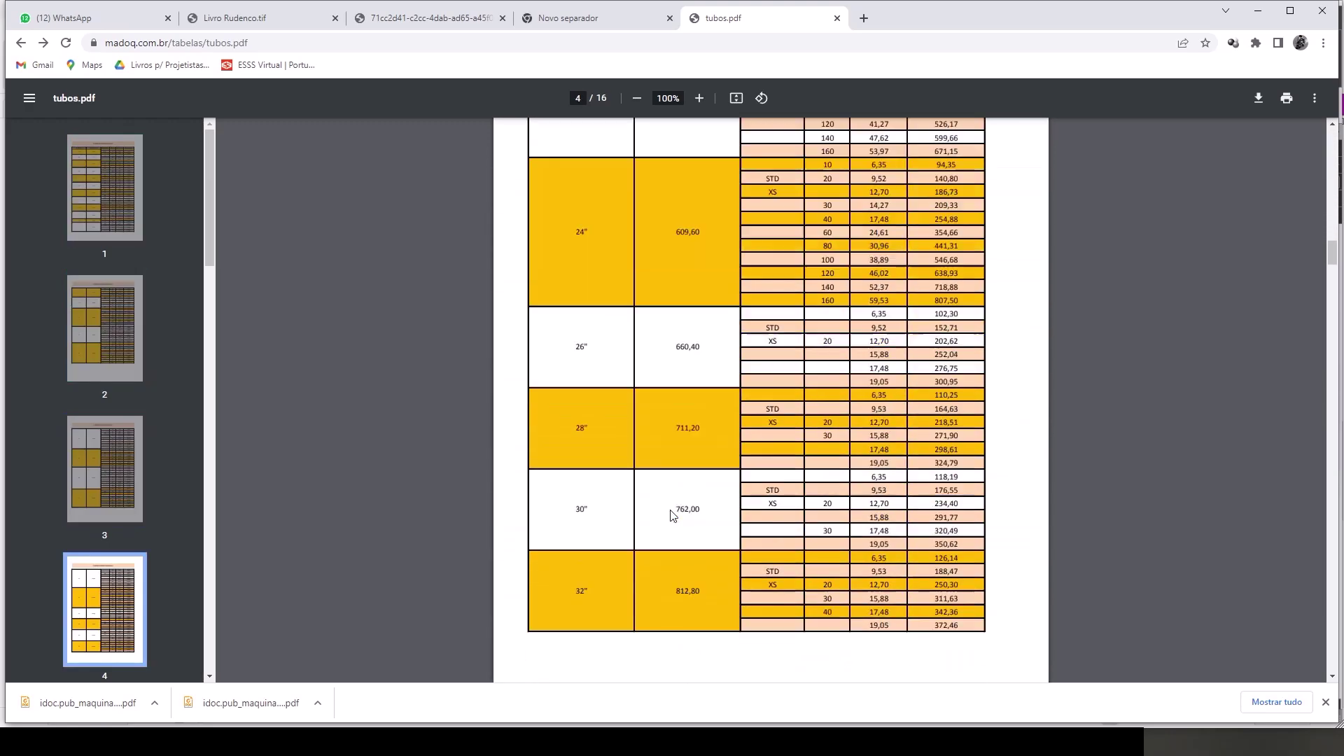
scroll(642, 472, up, 2)
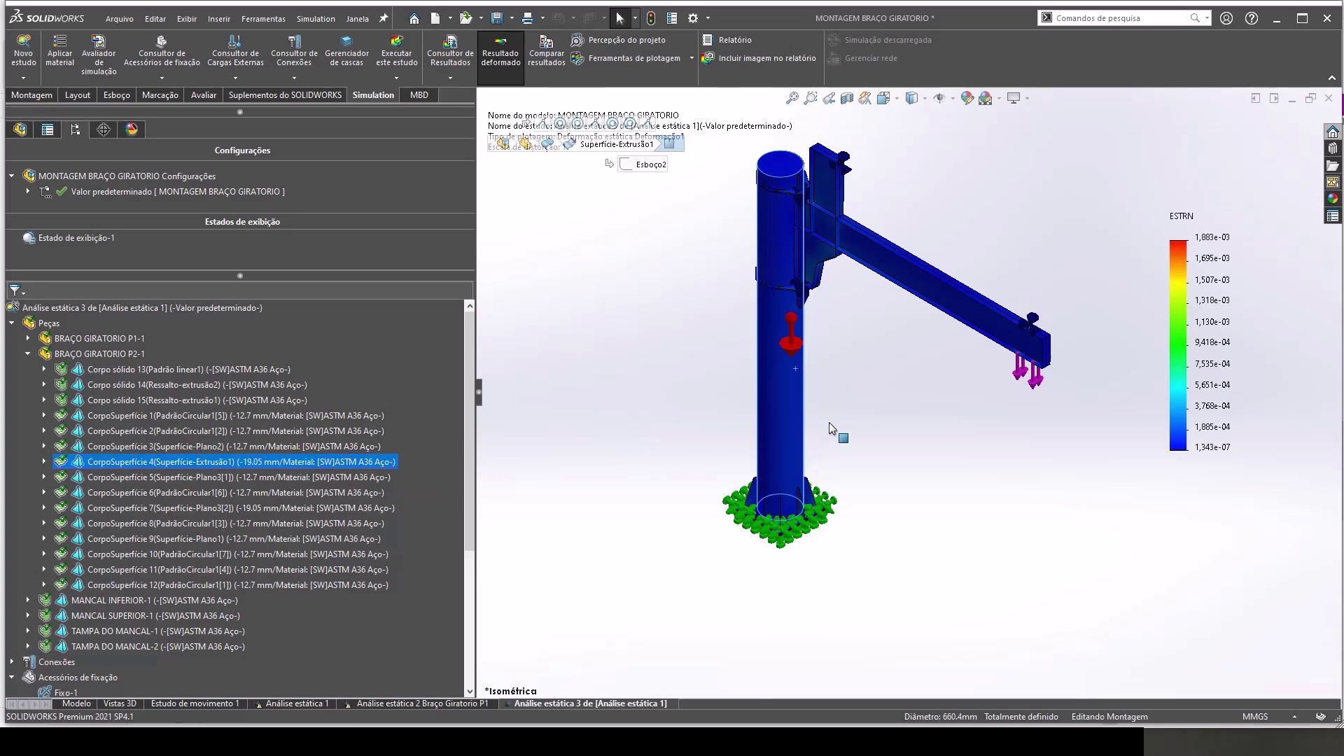
Step: Zoom and orbit the crane's strain plot to inspect the base plate and arm
scroll(776, 520, down, 1)
scroll(775, 520, down, 1)
scroll(775, 519, down, 2)
mouse_move(775, 520)
middle_down()
mouse_move(780, 456)
mouse_move(905, 362)
mouse_move(819, 561)
mouse_move(835, 581)
mouse_move(851, 532)
middle_up()
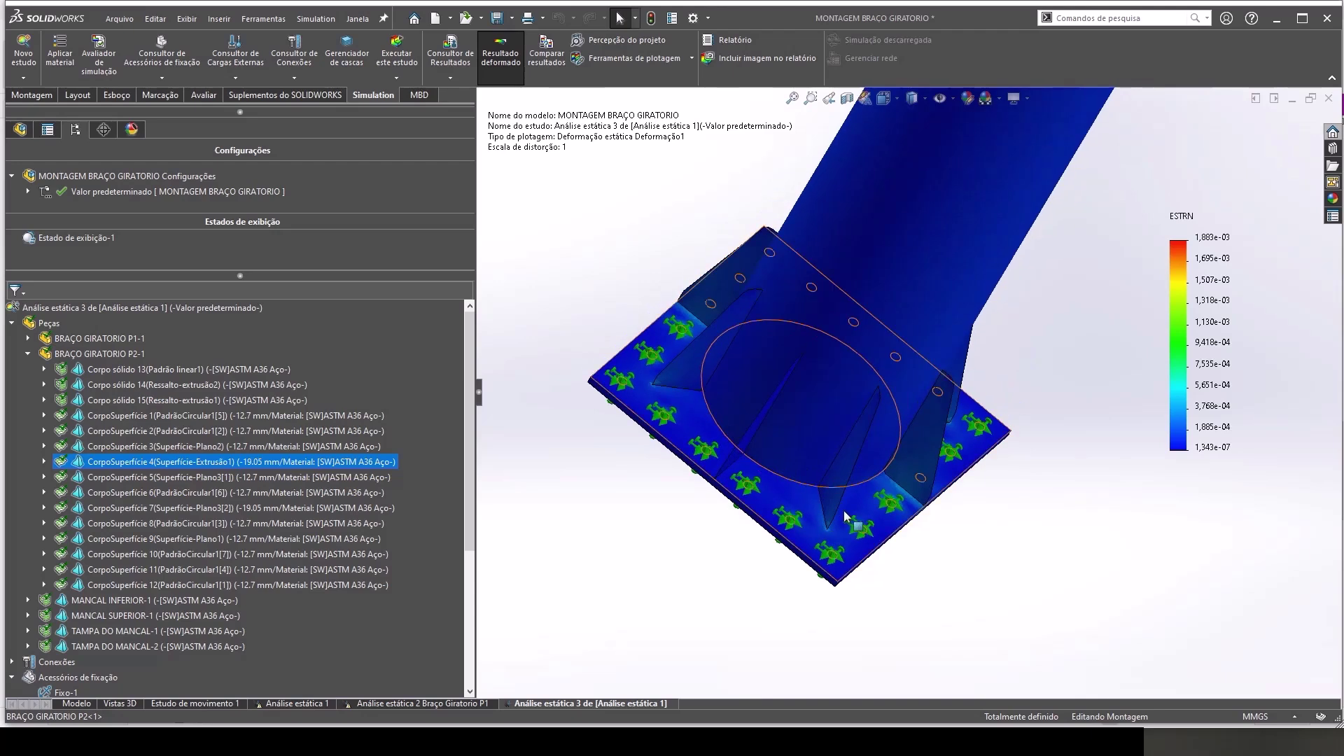
key(ctrl+1)
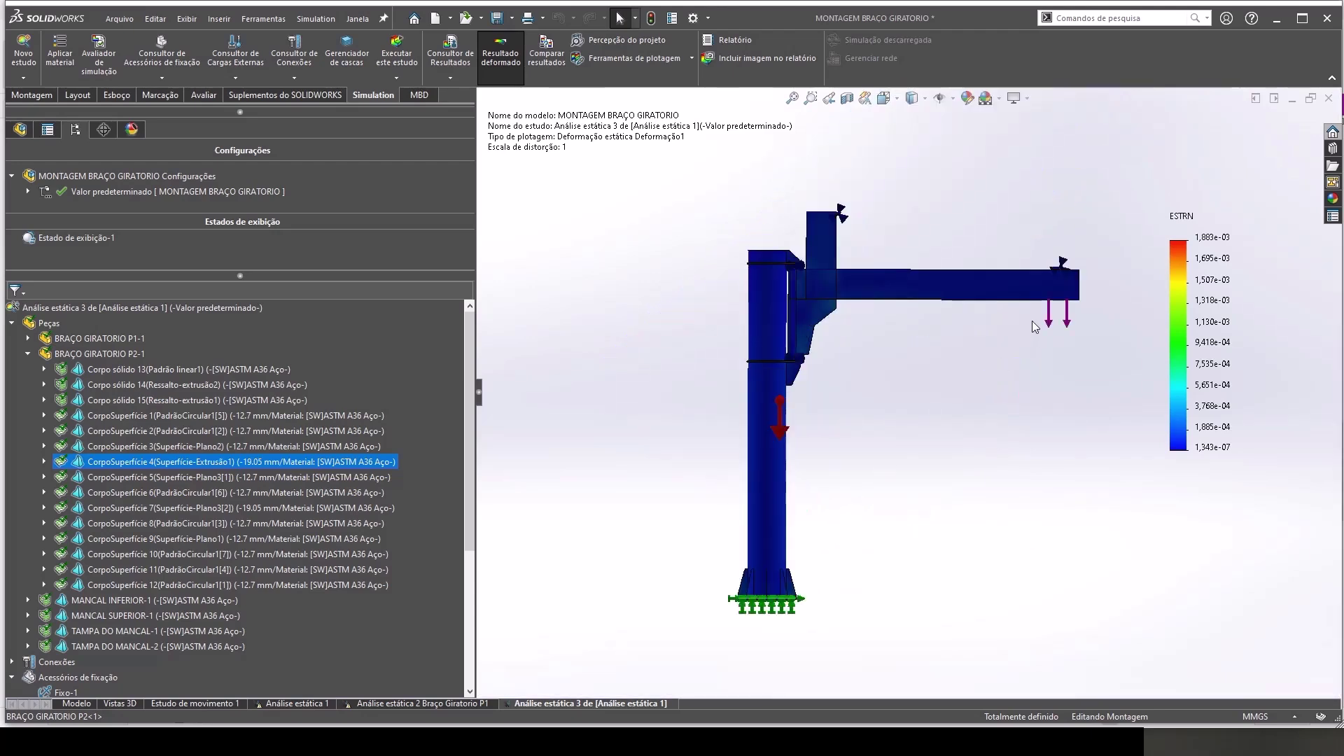
scroll(1051, 311, down, 2)
mouse_move(969, 334)
middle_down()
mouse_move(871, 352)
mouse_move(914, 322)
mouse_move(883, 330)
mouse_move(893, 343)
middle_up()
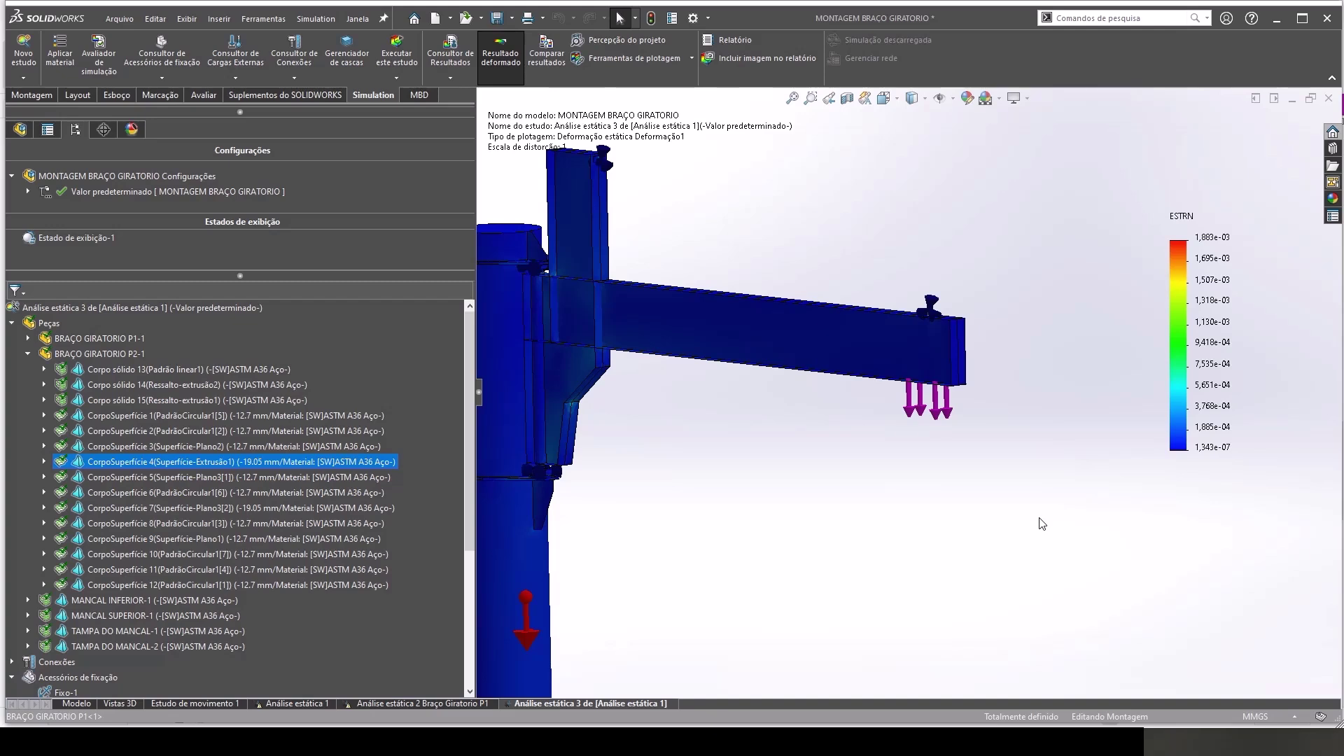
key(f)
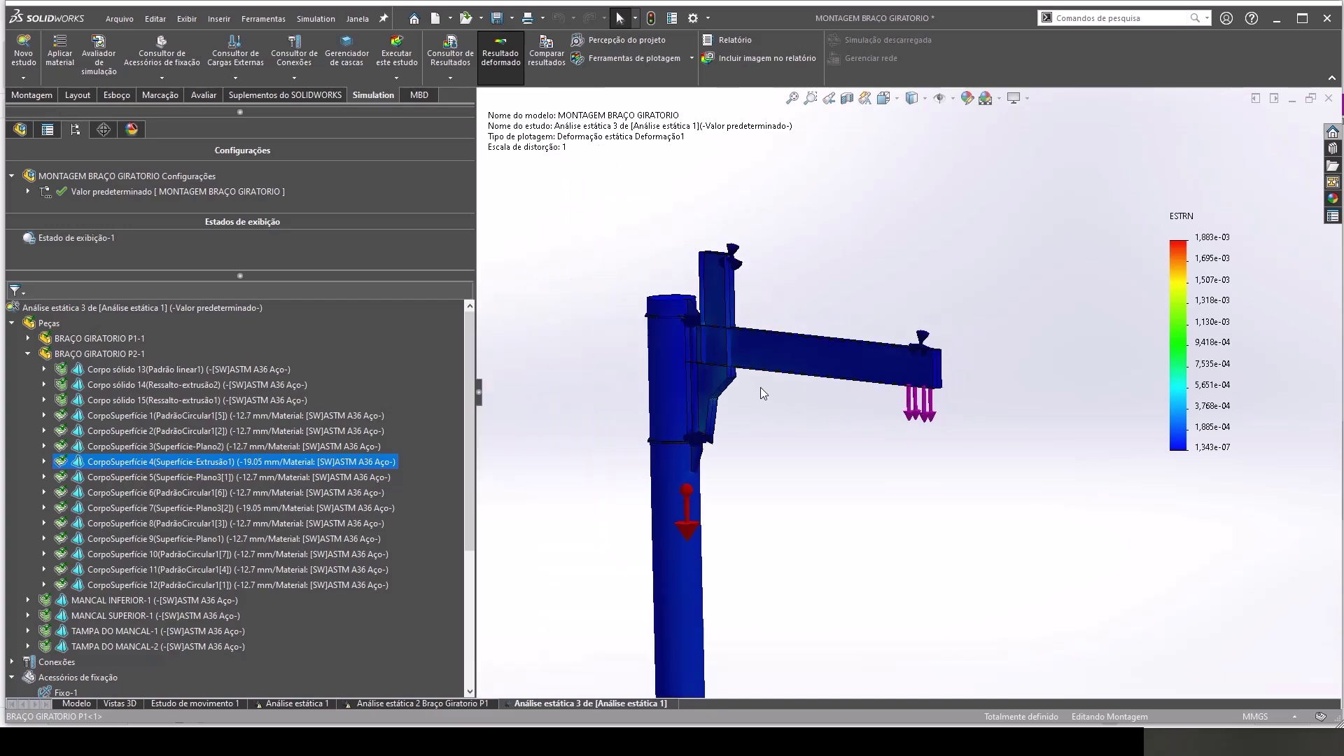
Step: Rotate to view column and arm, then display the Tensão1 von Mises stress plot
mouse_move(760, 388)
middle_down()
mouse_move(742, 410)
mouse_move(774, 389)
mouse_move(834, 389)
mouse_move(805, 472)
middle_up()
scroll(742, 409, down, 5)
scroll(774, 389, up, 3)
scroll(1136, 427, down, 3)
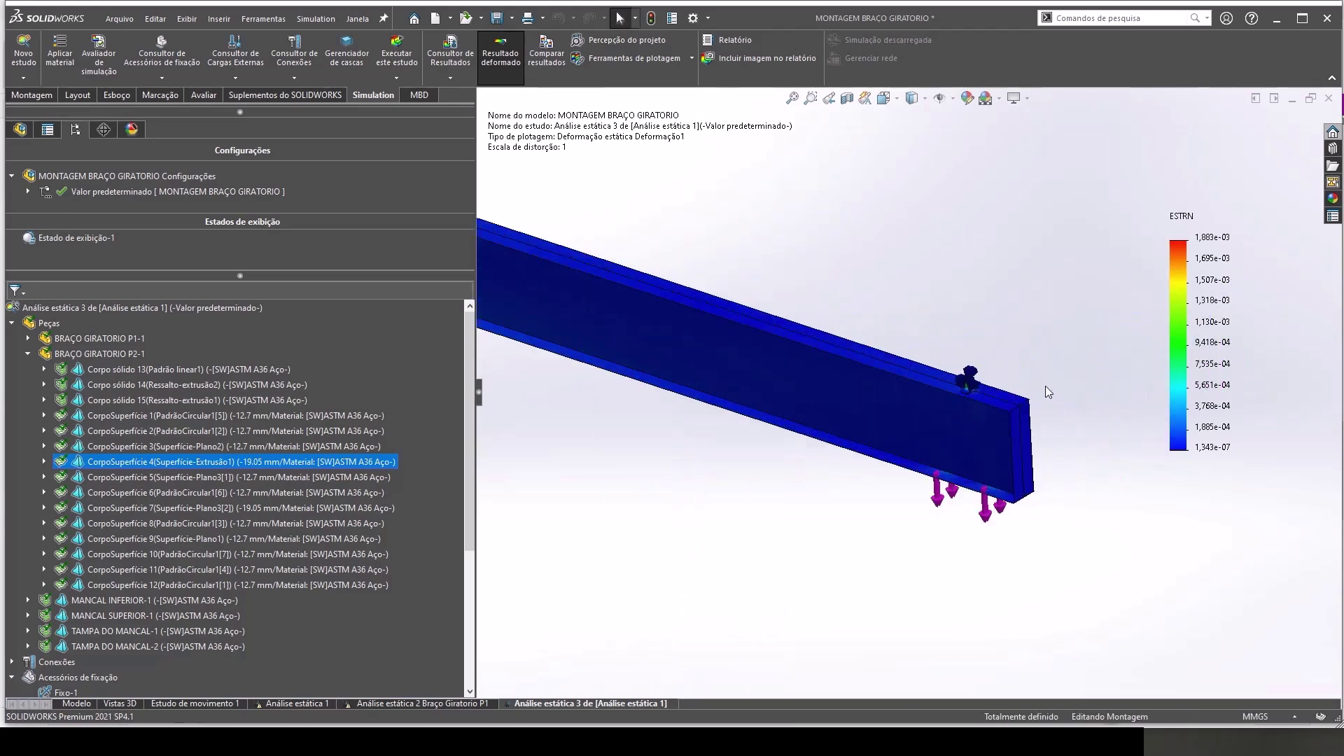
scroll(865, 393, down, 3)
scroll(865, 394, down, 2)
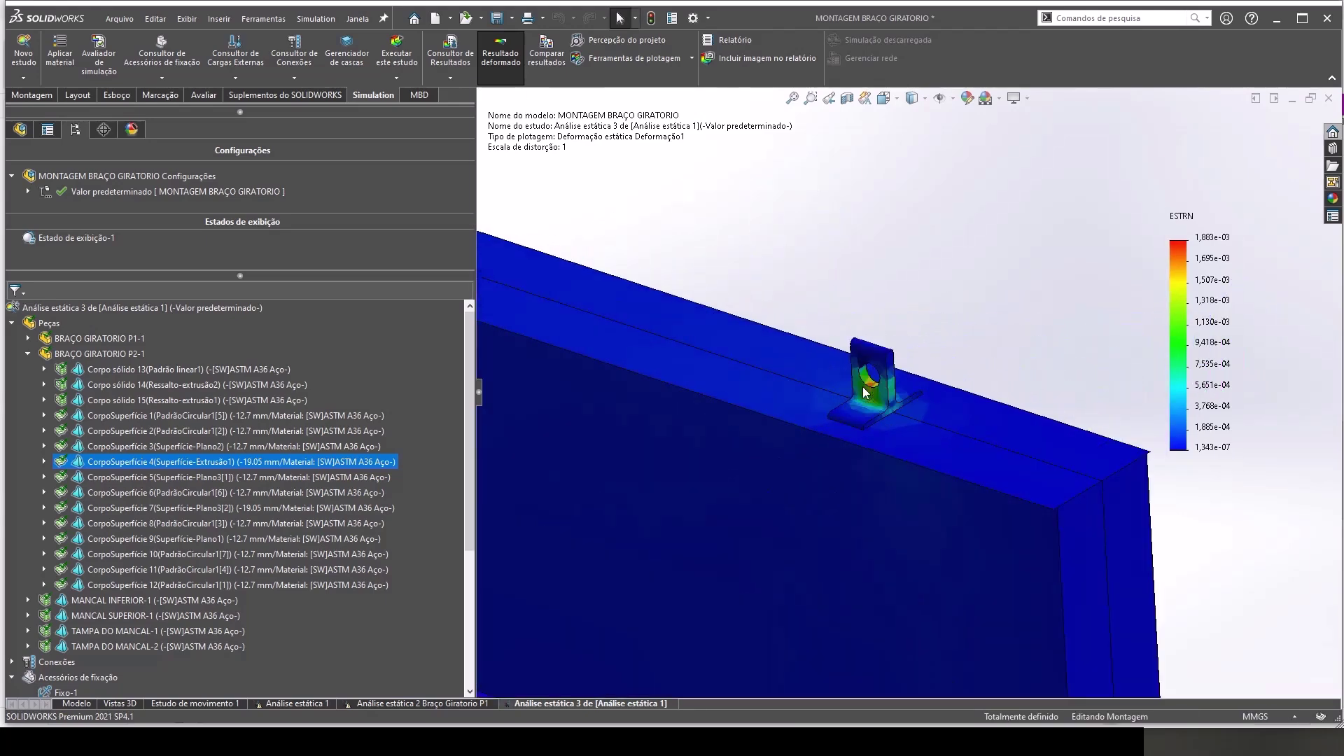
scroll(866, 392, up, 3)
scroll(866, 392, up, 2)
scroll(196, 599, down, 5)
scroll(155, 619, down, 2)
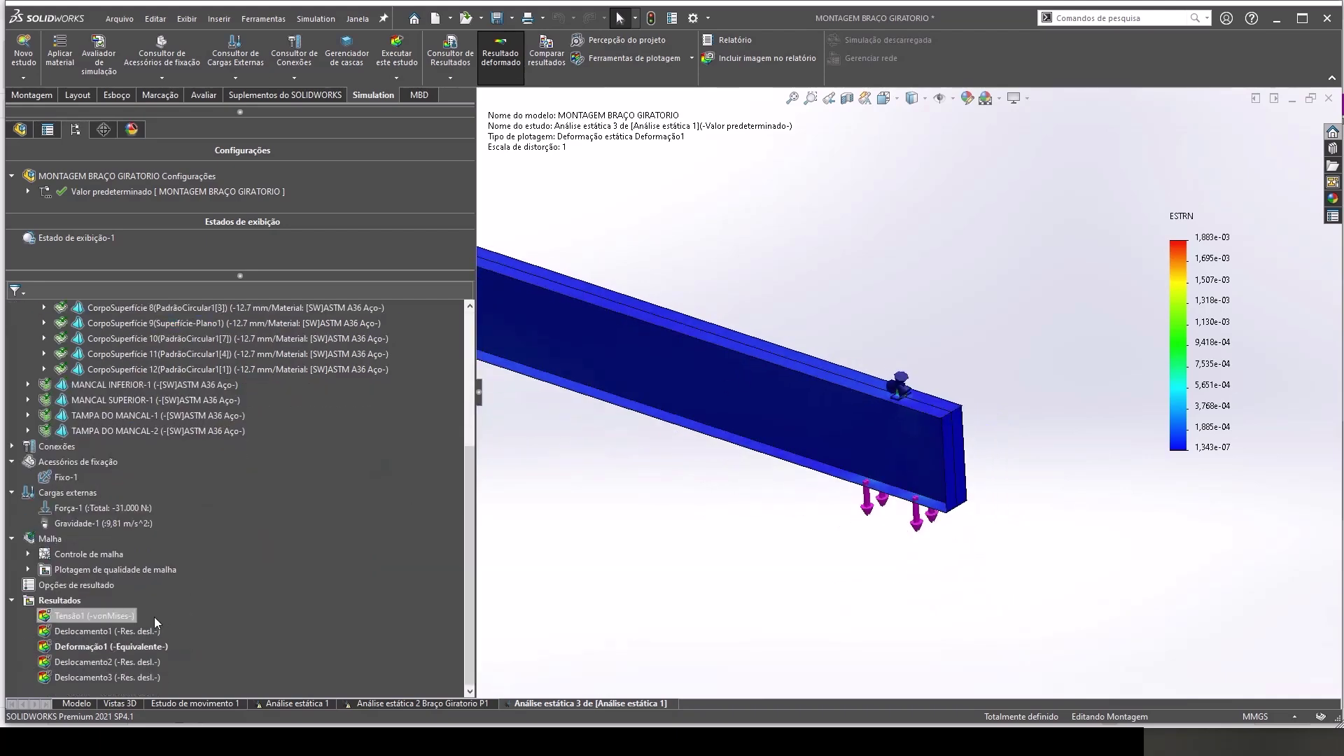
double_click(132, 615)
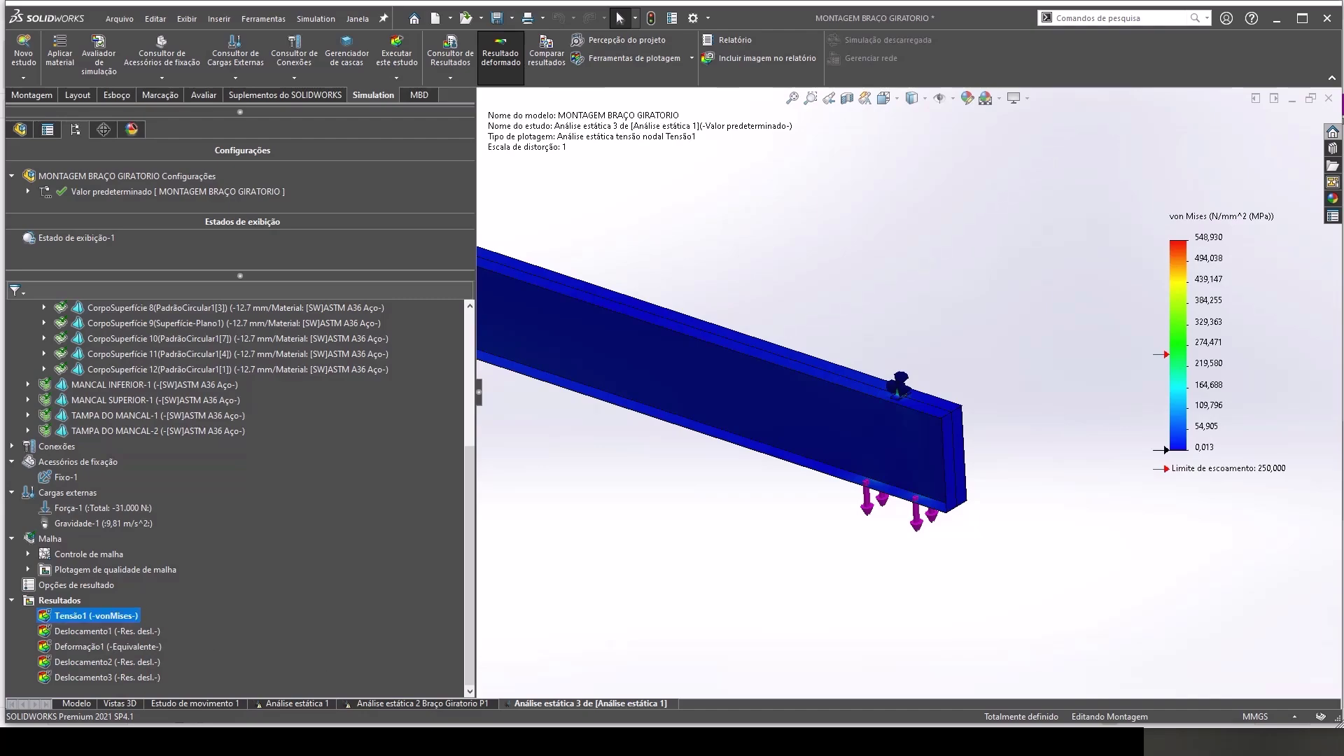
key(alt+Tab)
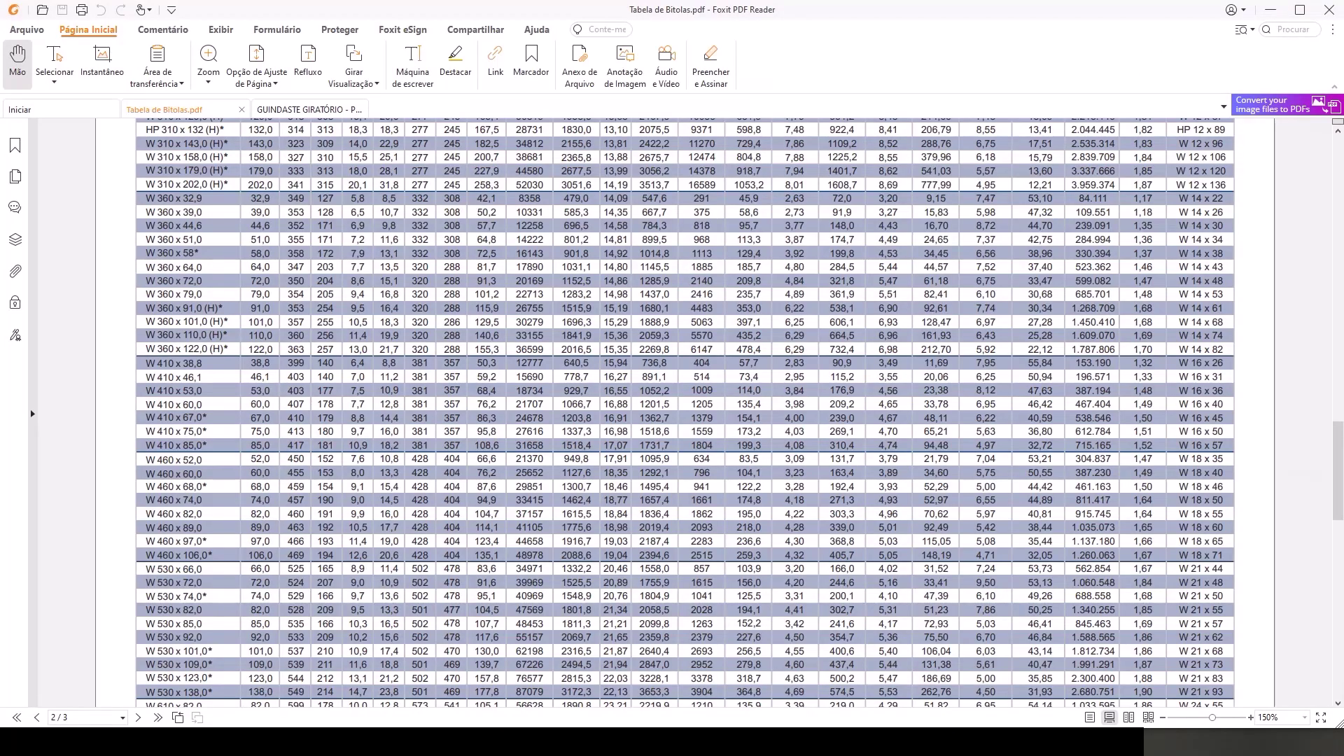
Step: Switch from the Foxit beam table to the tubos.pdf pipe schedule in Chrome
key(alt+Tab)
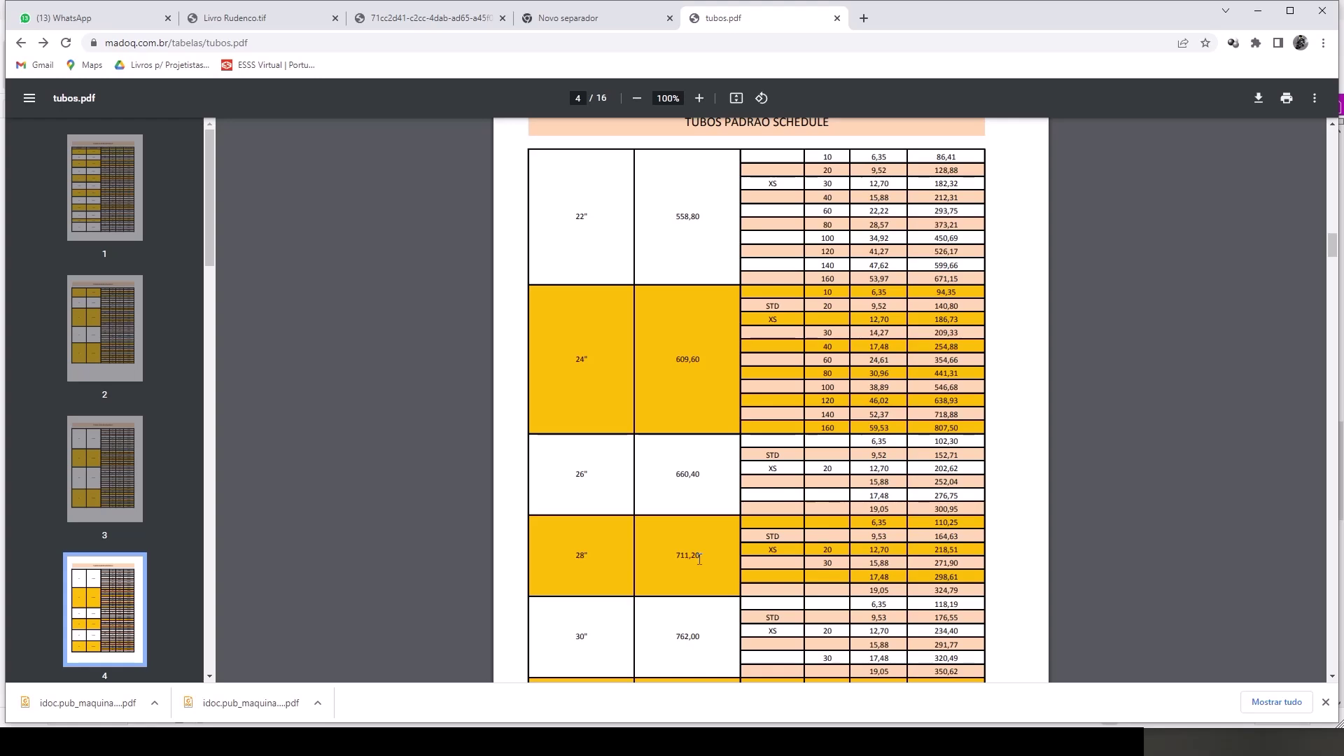
Step: Scroll page 4 of tubos.pdf reviewing 24" to 32" wall thicknesses, then return to Foxit
scroll(700, 559, down, 1)
scroll(699, 559, down, 2)
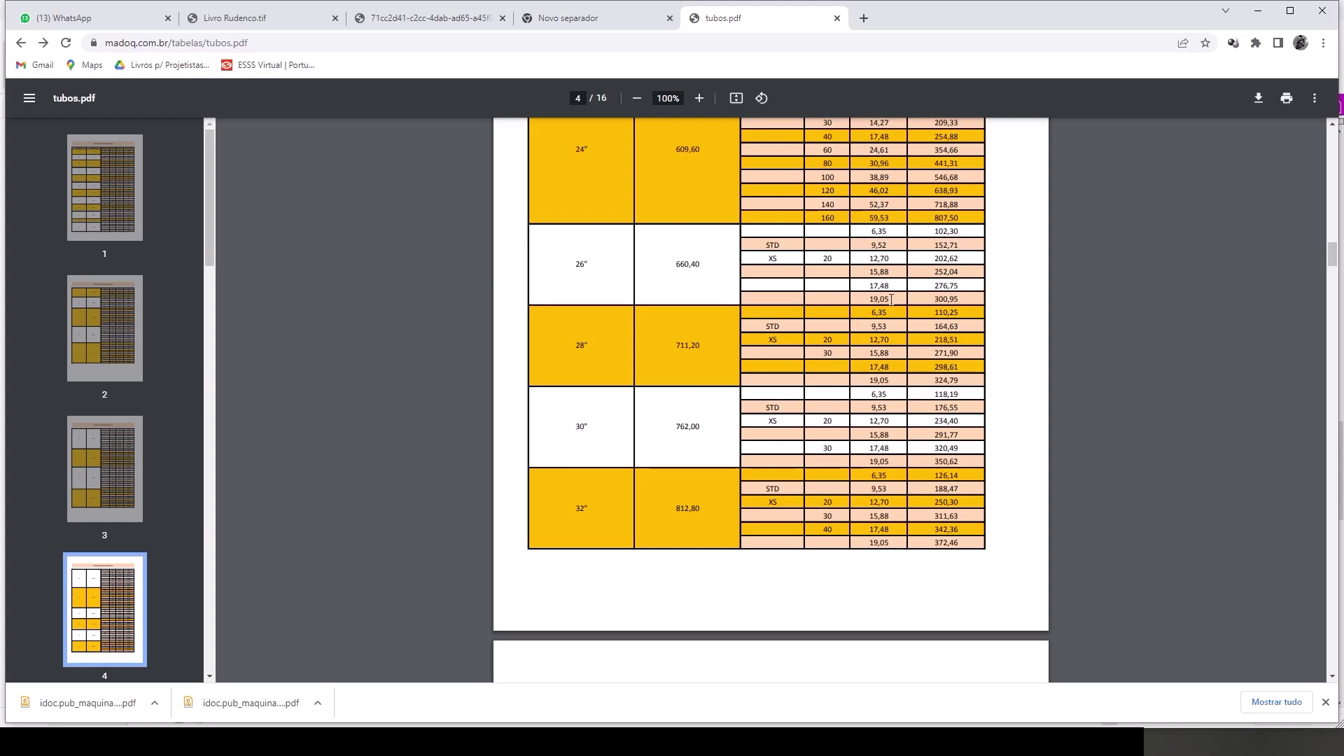
scroll(713, 413, up, 1)
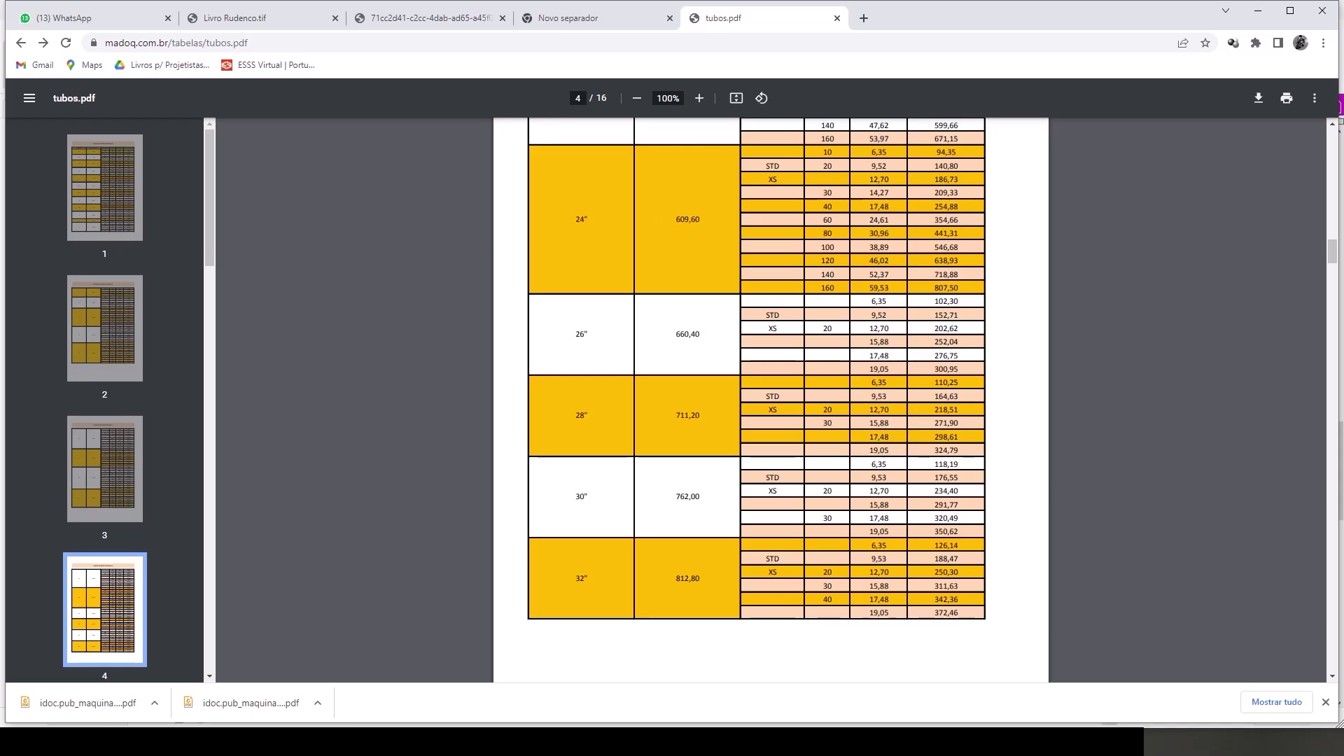
key(alt+Tab)
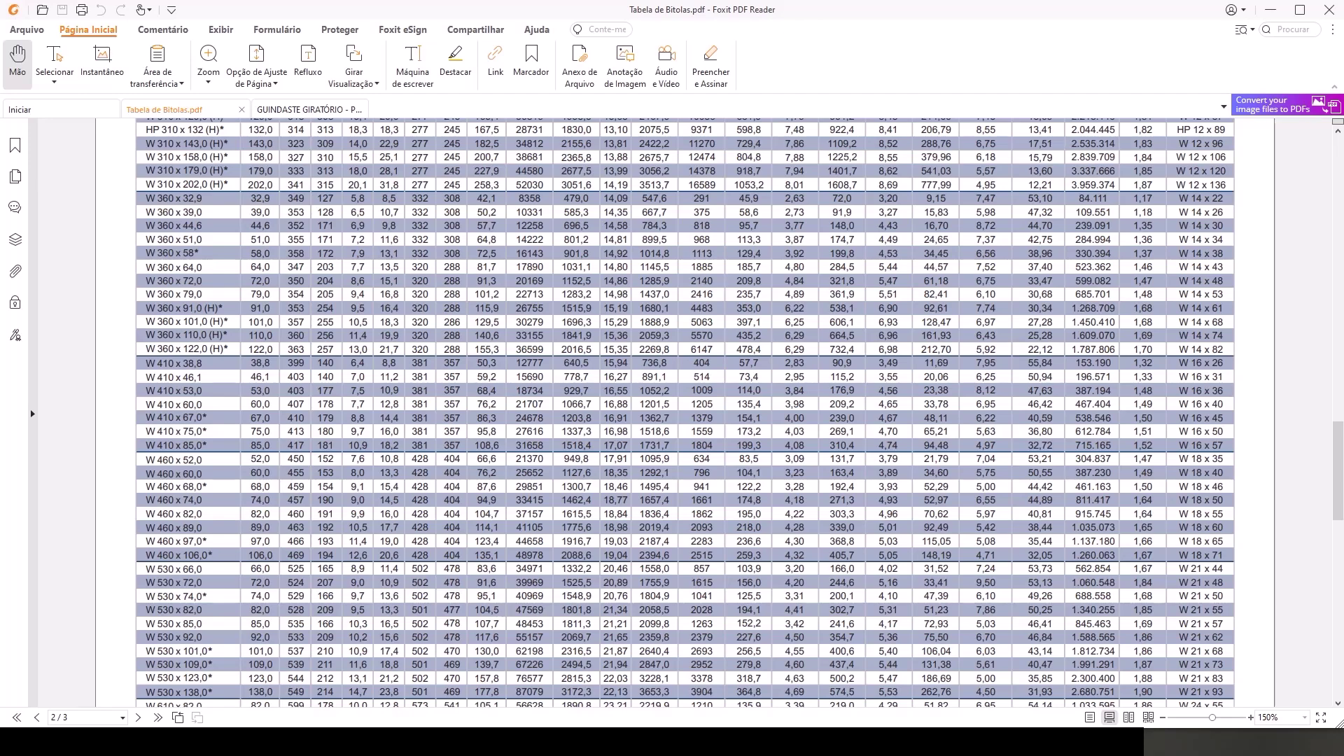
Step: Back in SOLIDWORKS, fit the crane and view Deslocamento2 then Deslocamento3 plots
key(alt+Tab)
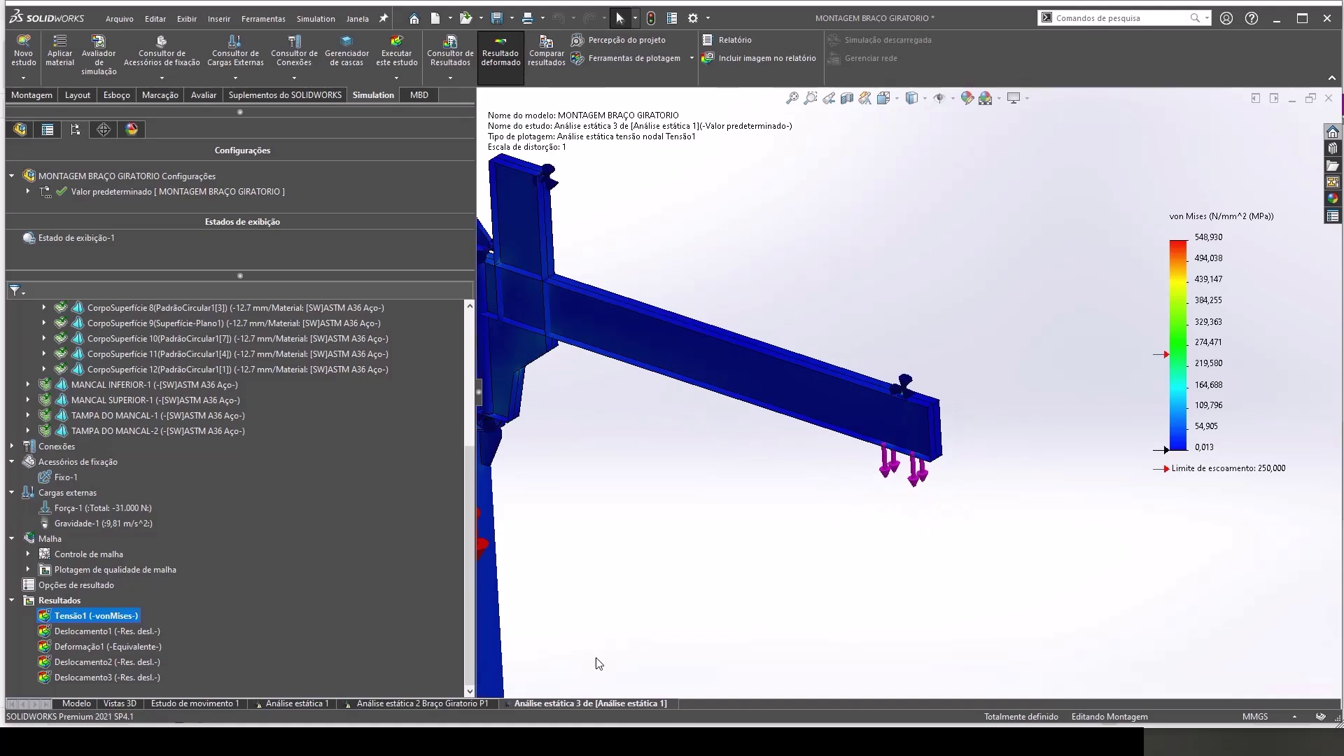
key(f)
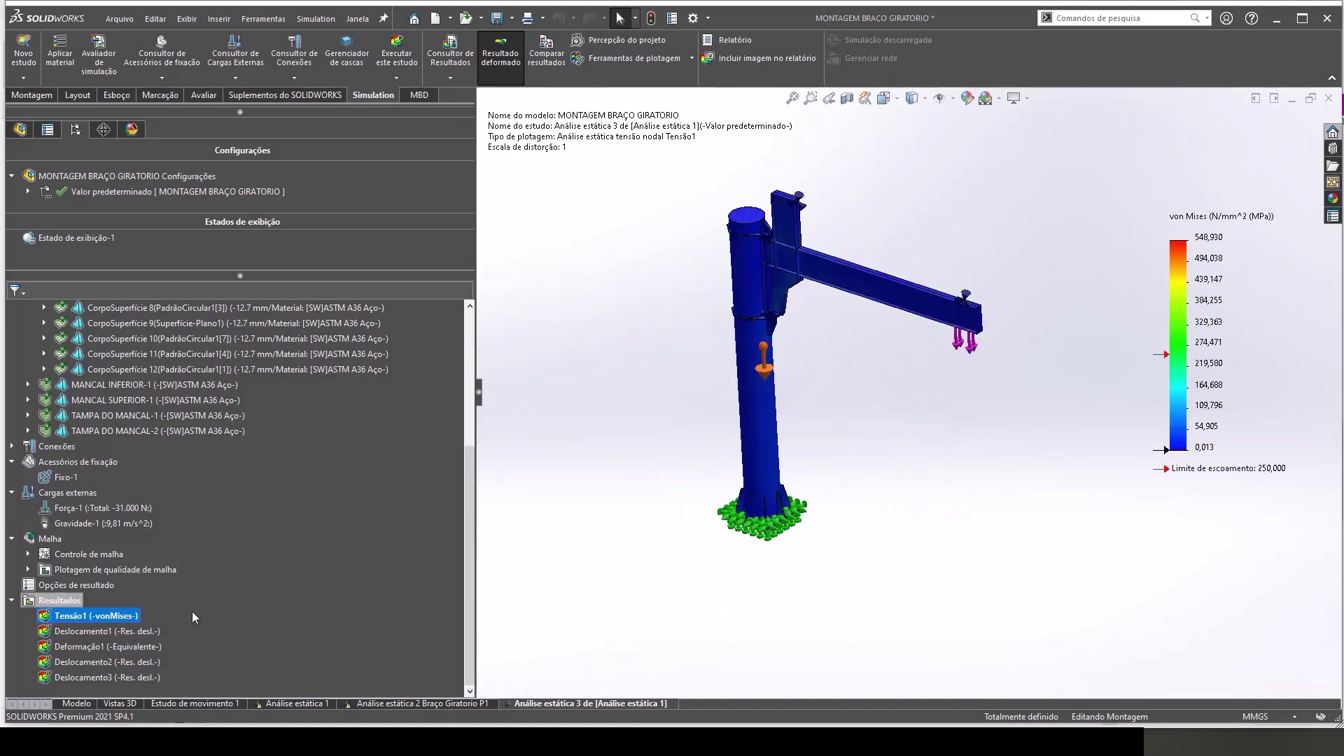
click(98, 664)
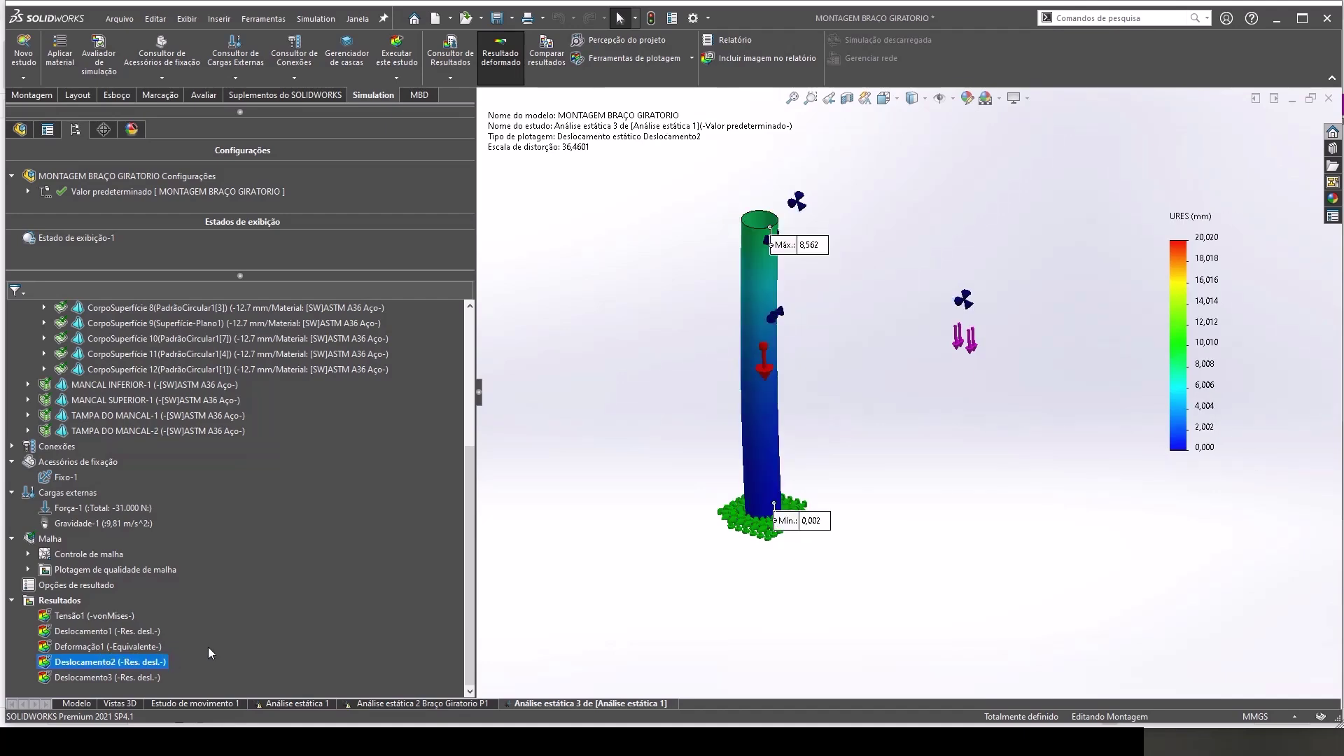
click(120, 676)
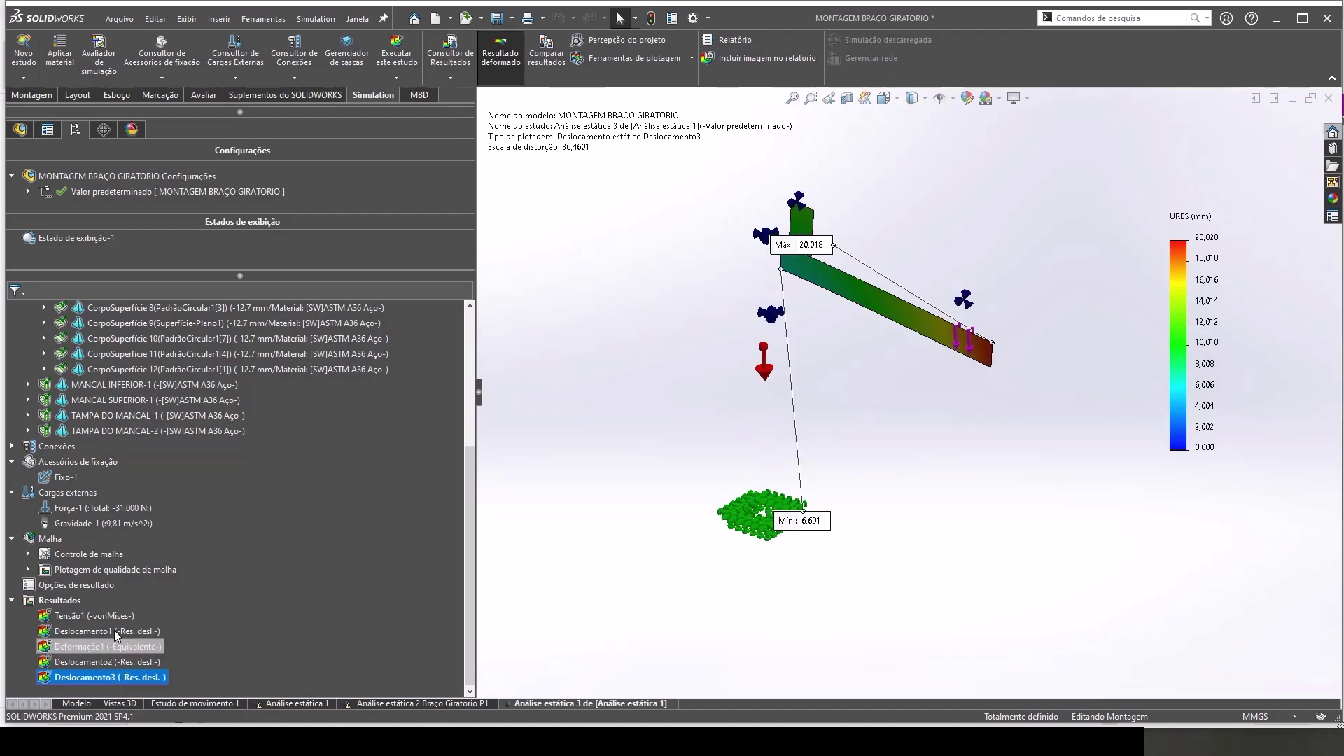
Step: Return to the Modelo tab and use the arm's context menu to open BRAÇO GIRATORIO P1
click(86, 703)
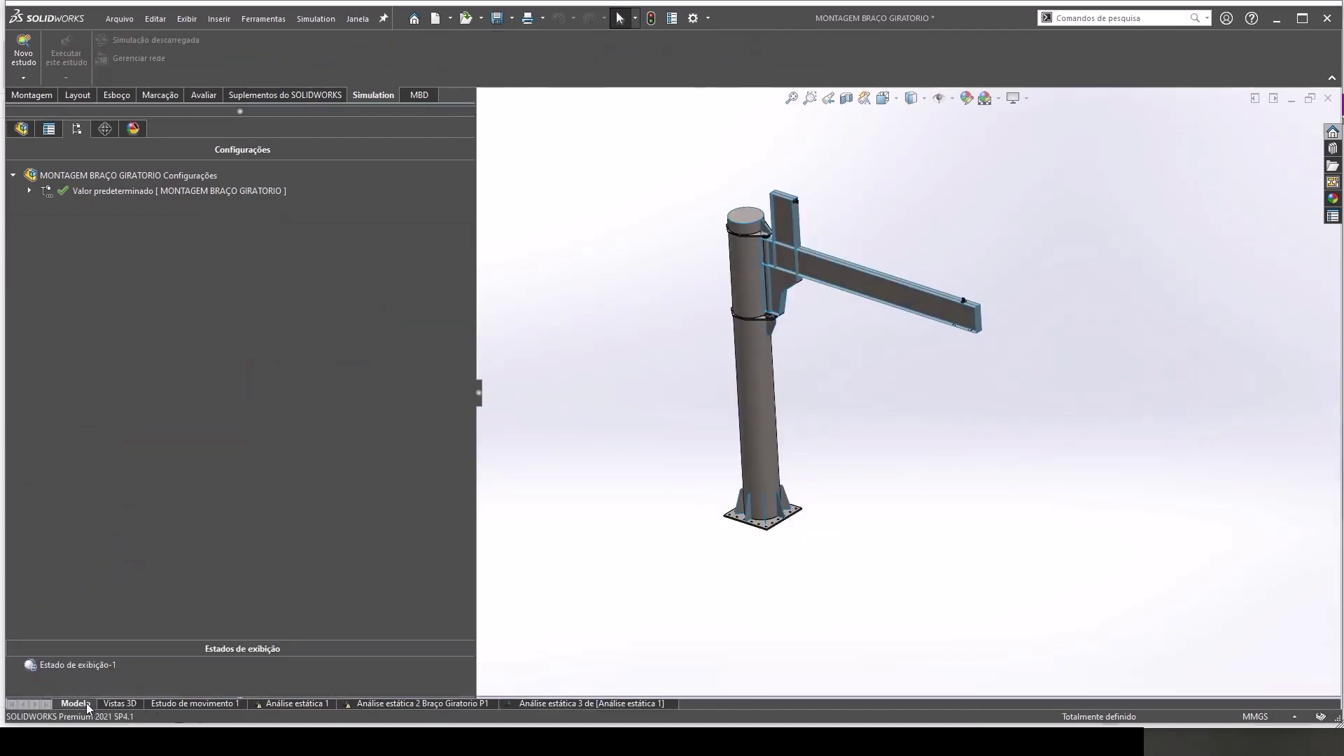
right_click(833, 287)
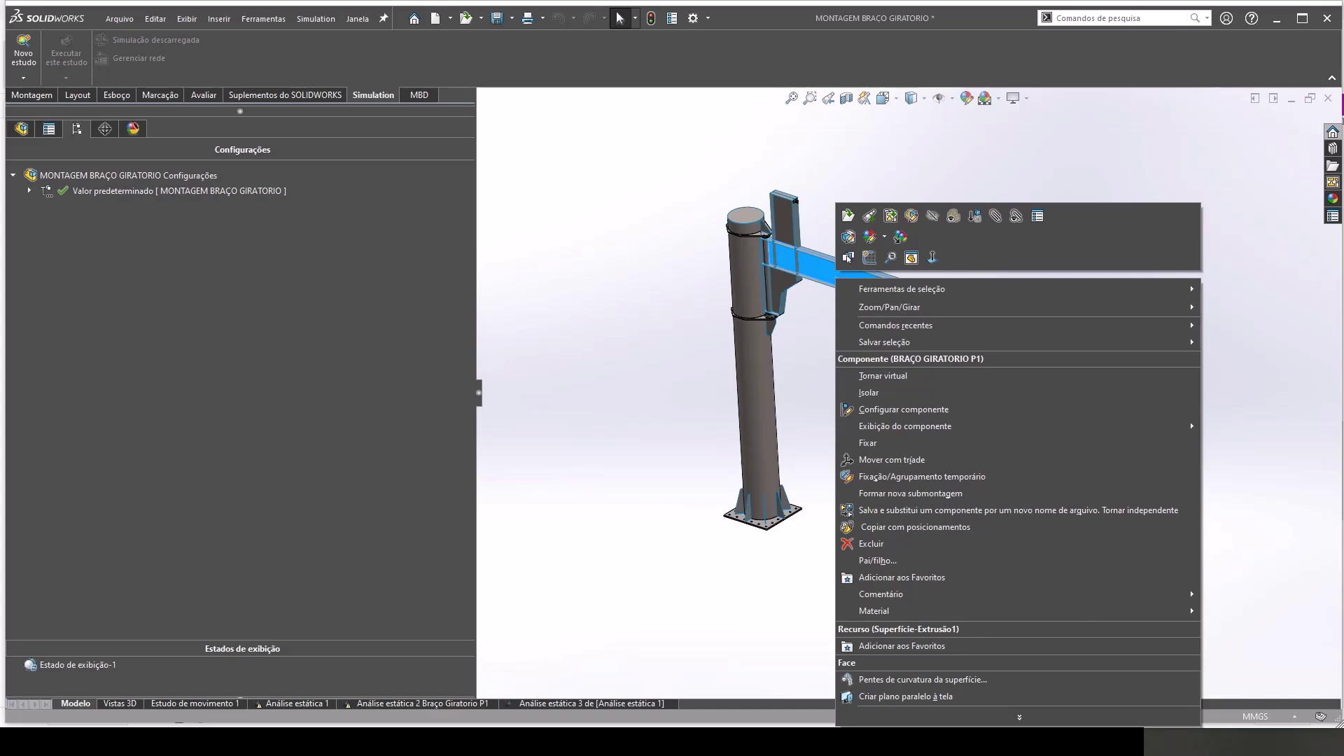
key(Escape)
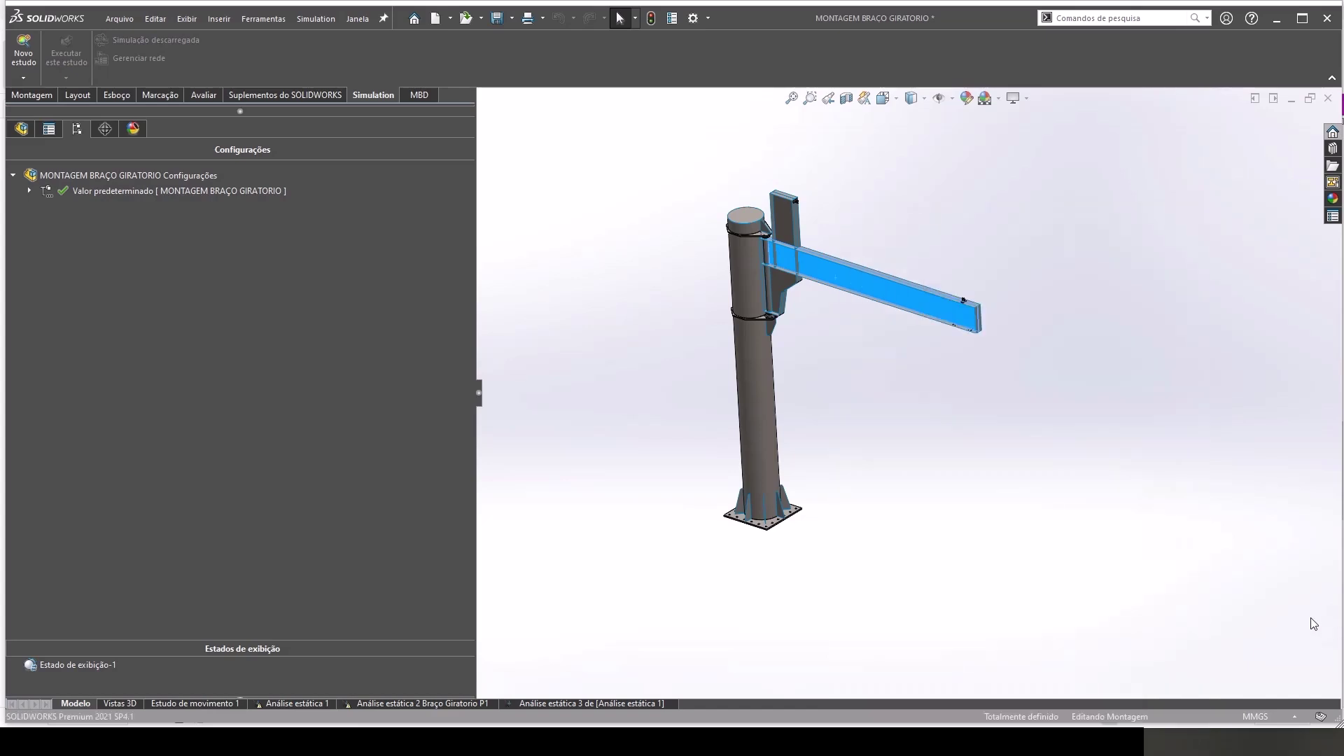
right_click(834, 276)
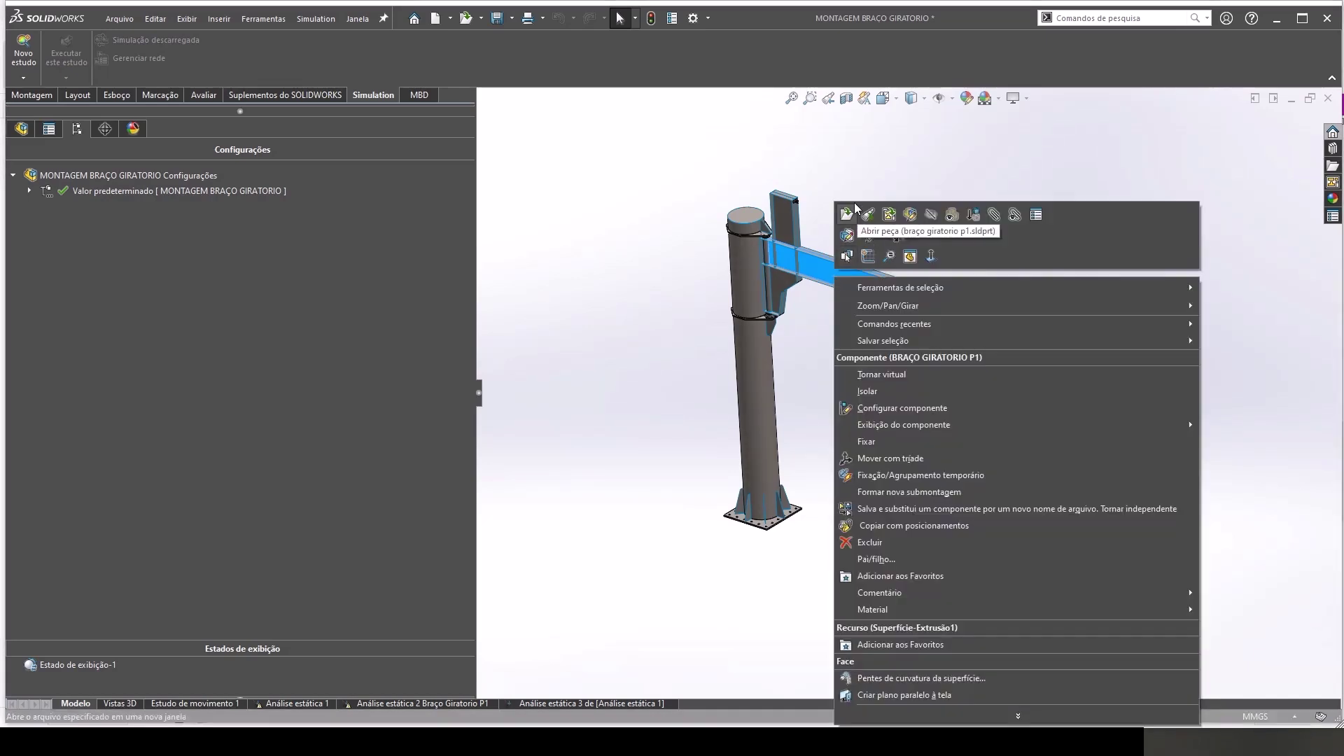
key(Escape)
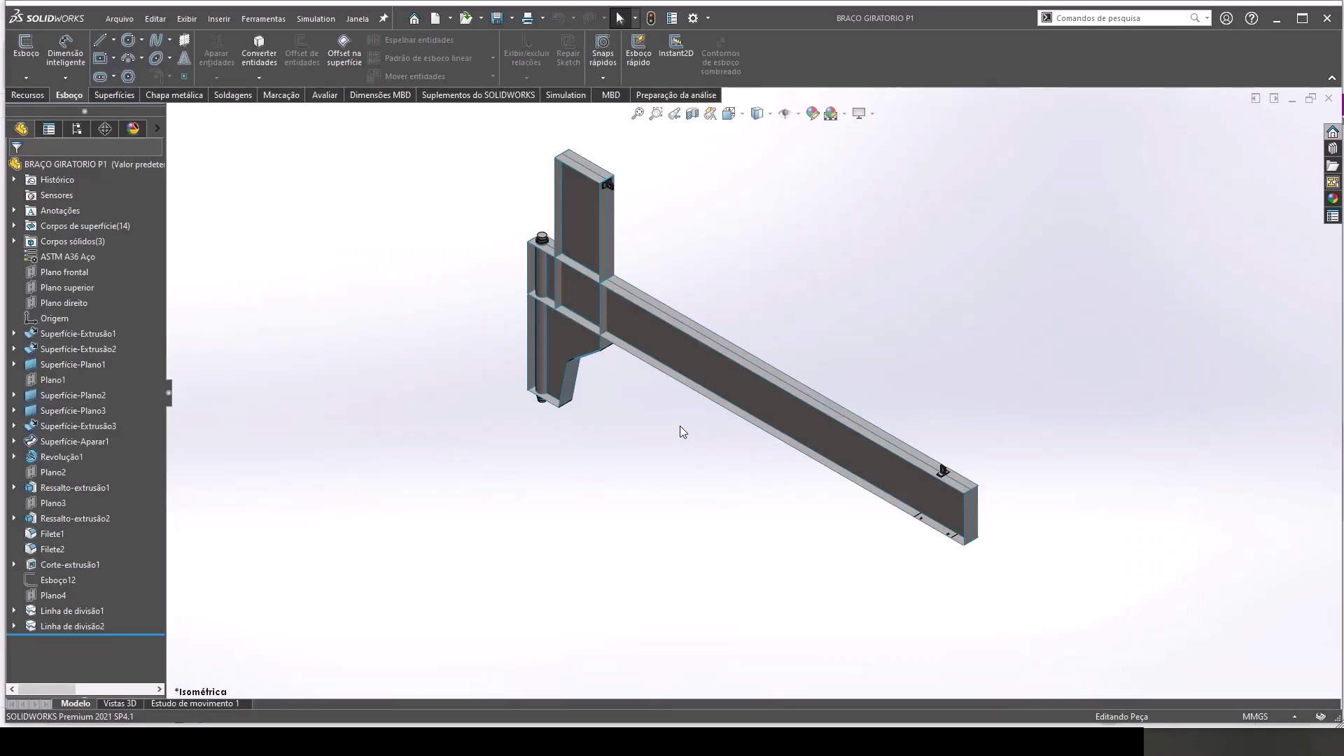
Step: Set the arm height dimension to 528-12.6 (515.40 mm)
key(ctrl+1)
click(624, 386)
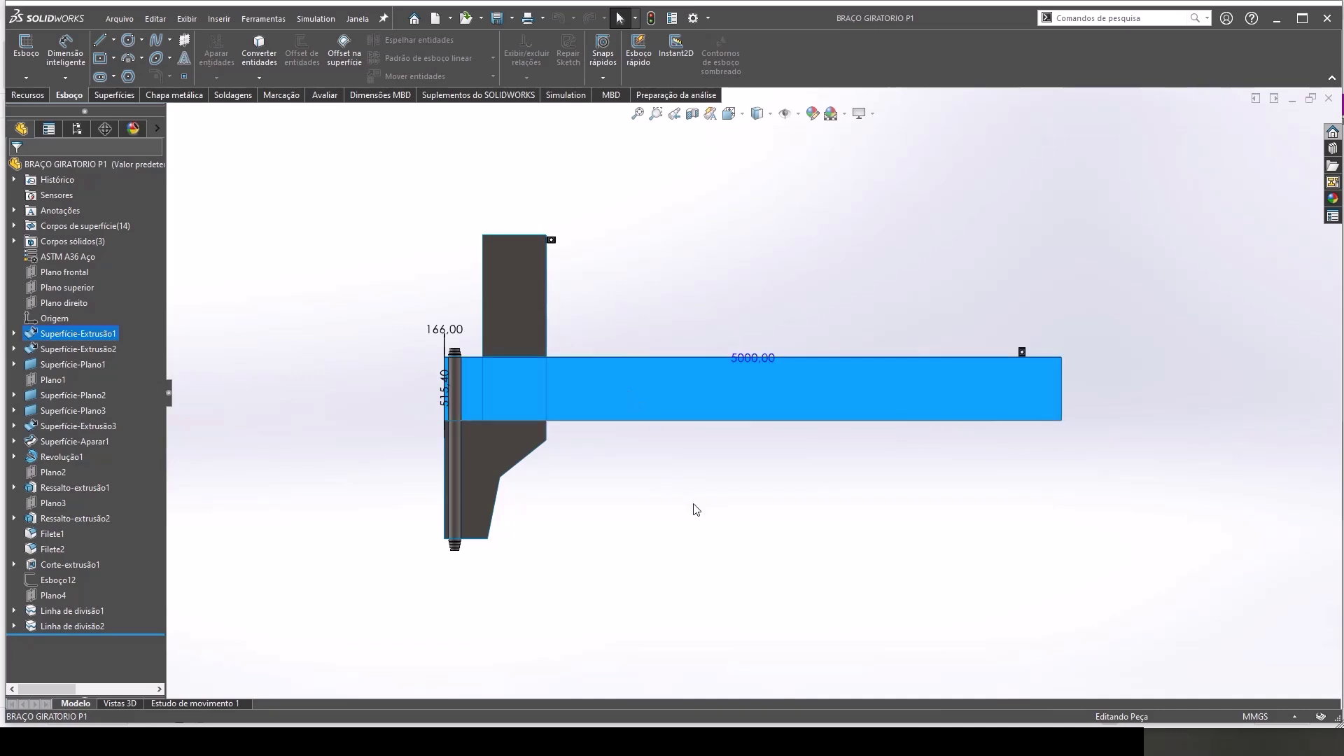
mouse_move(696, 509)
middle_down()
mouse_move(630, 516)
mouse_move(668, 432)
middle_up()
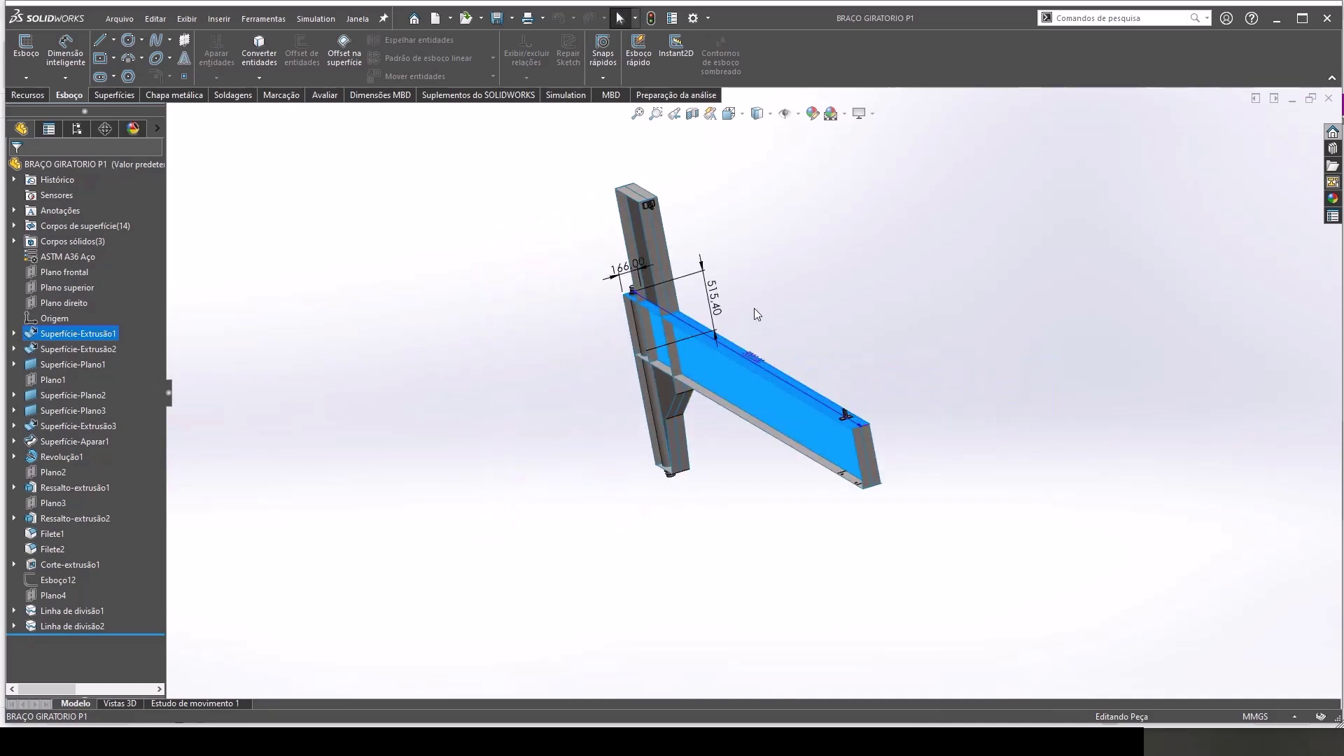
double_click(713, 297)
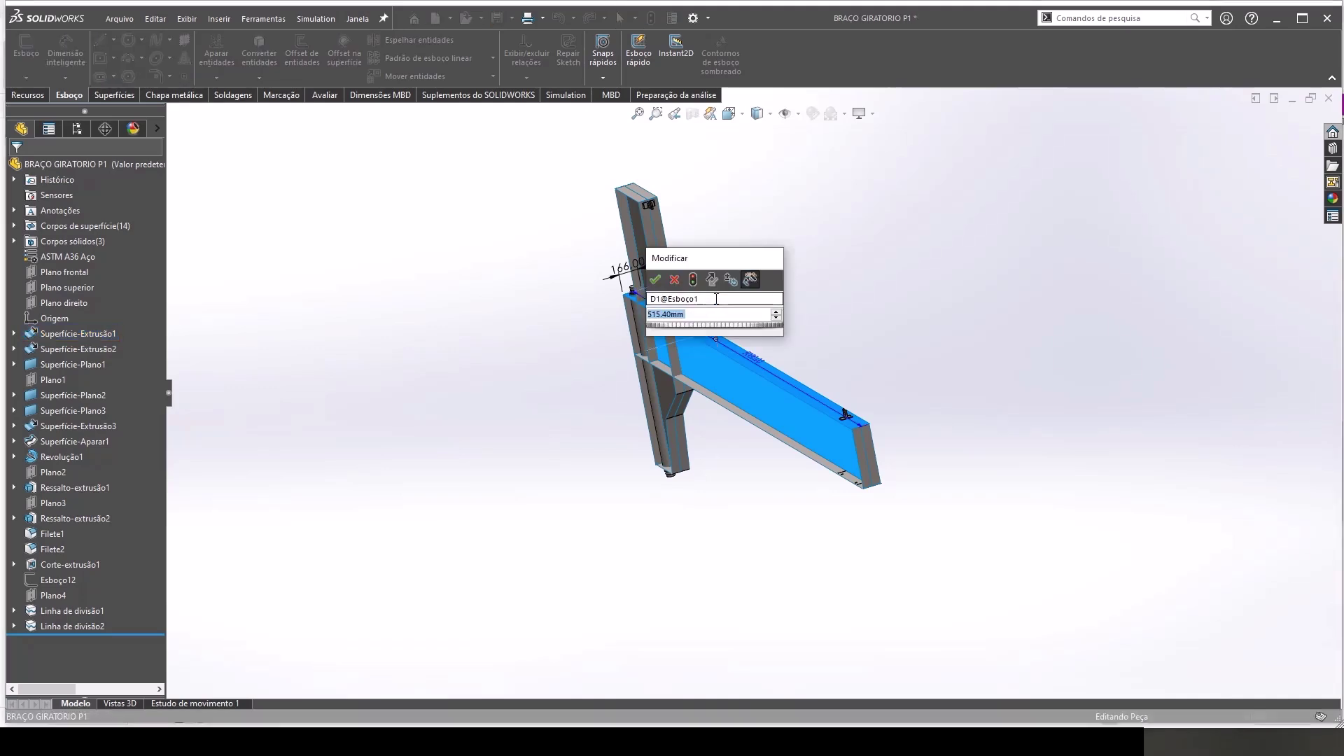
text(528)
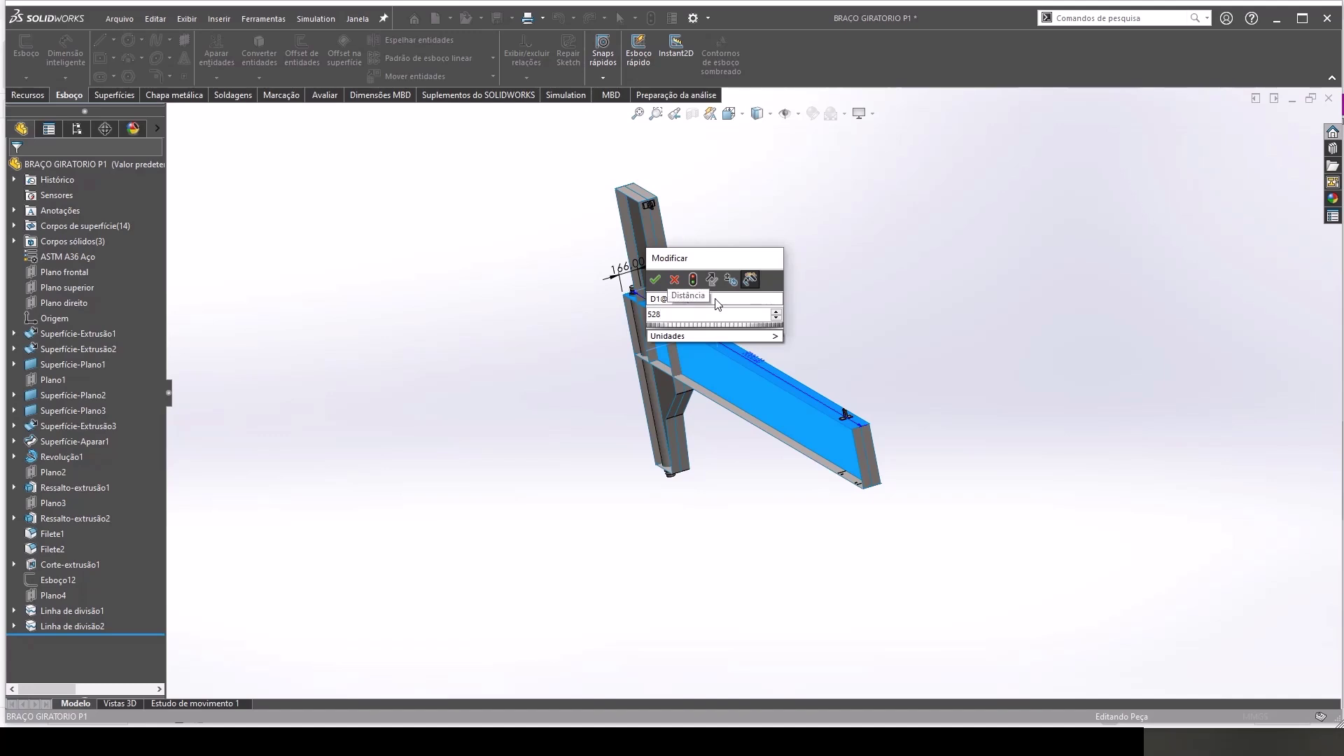
text(-)
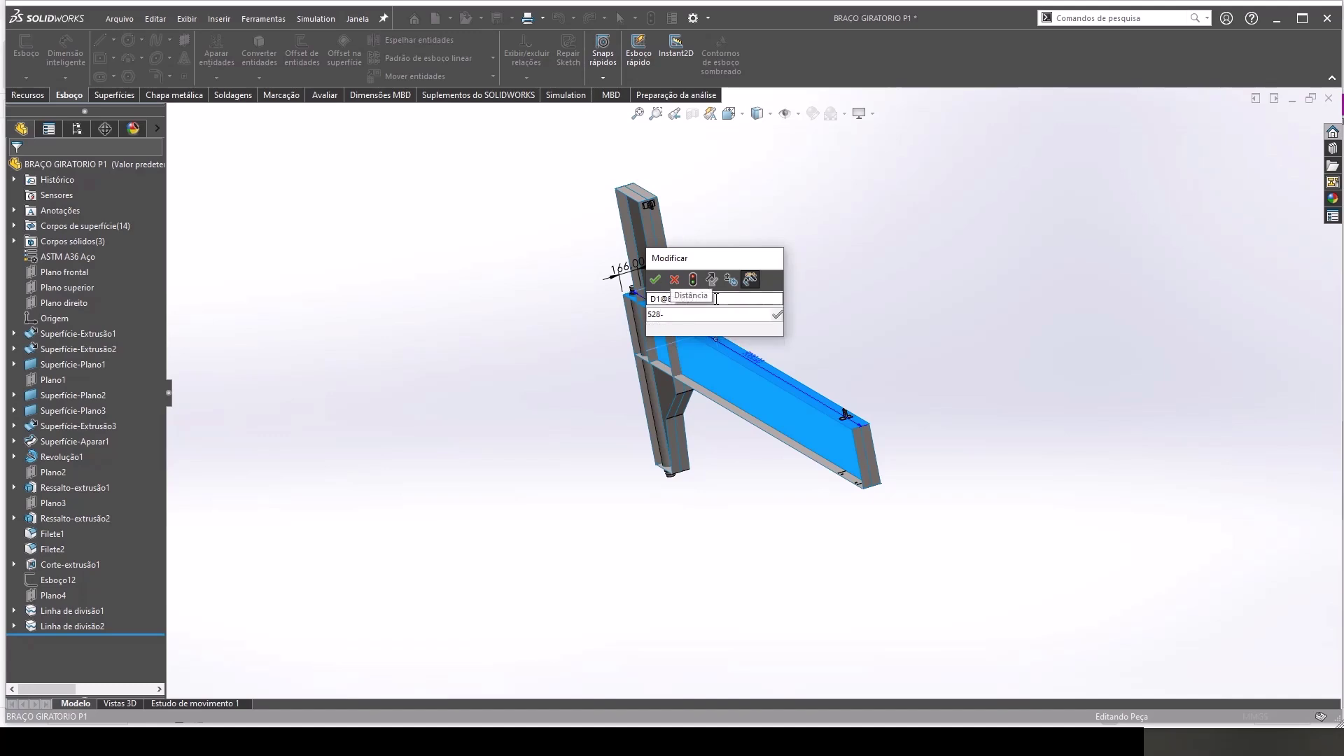
text(12.6)
key(Return)
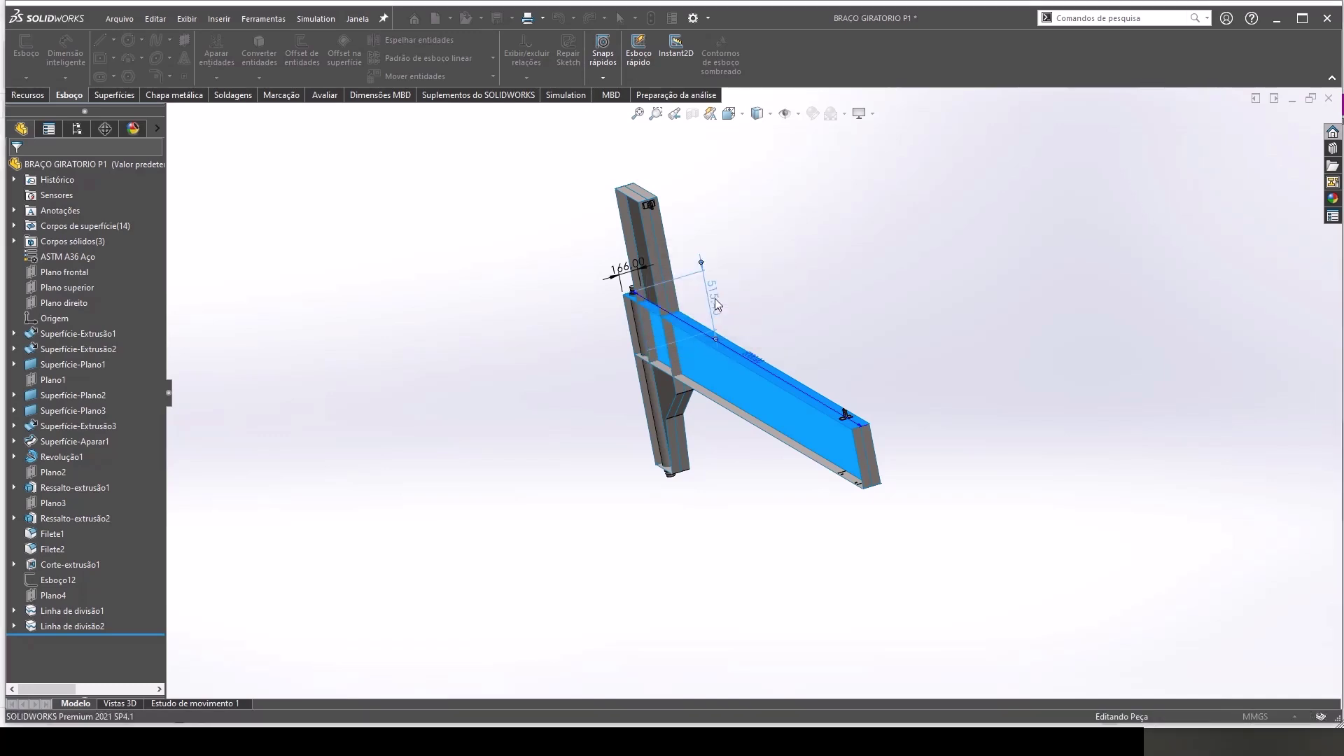
click(810, 255)
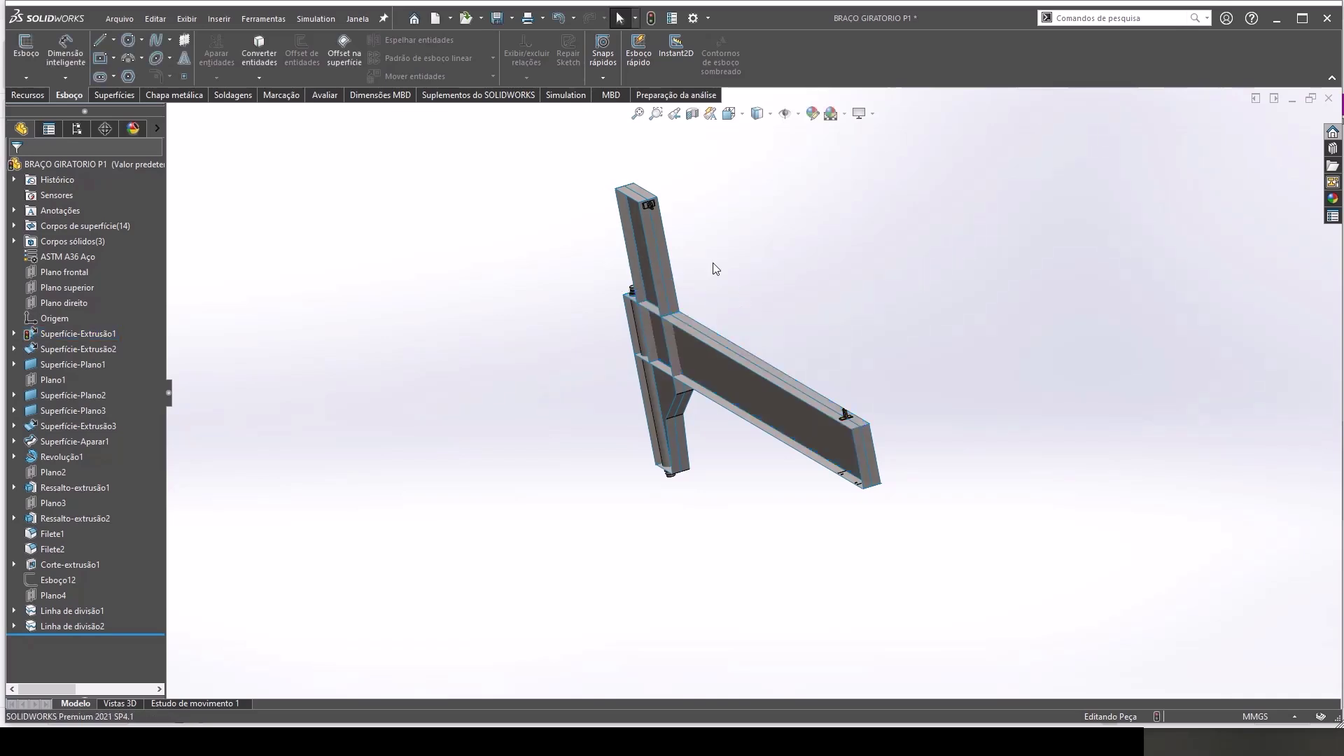
Step: Change the column face height to 514.7 mm
scroll(640, 192, down, 3)
click(640, 193)
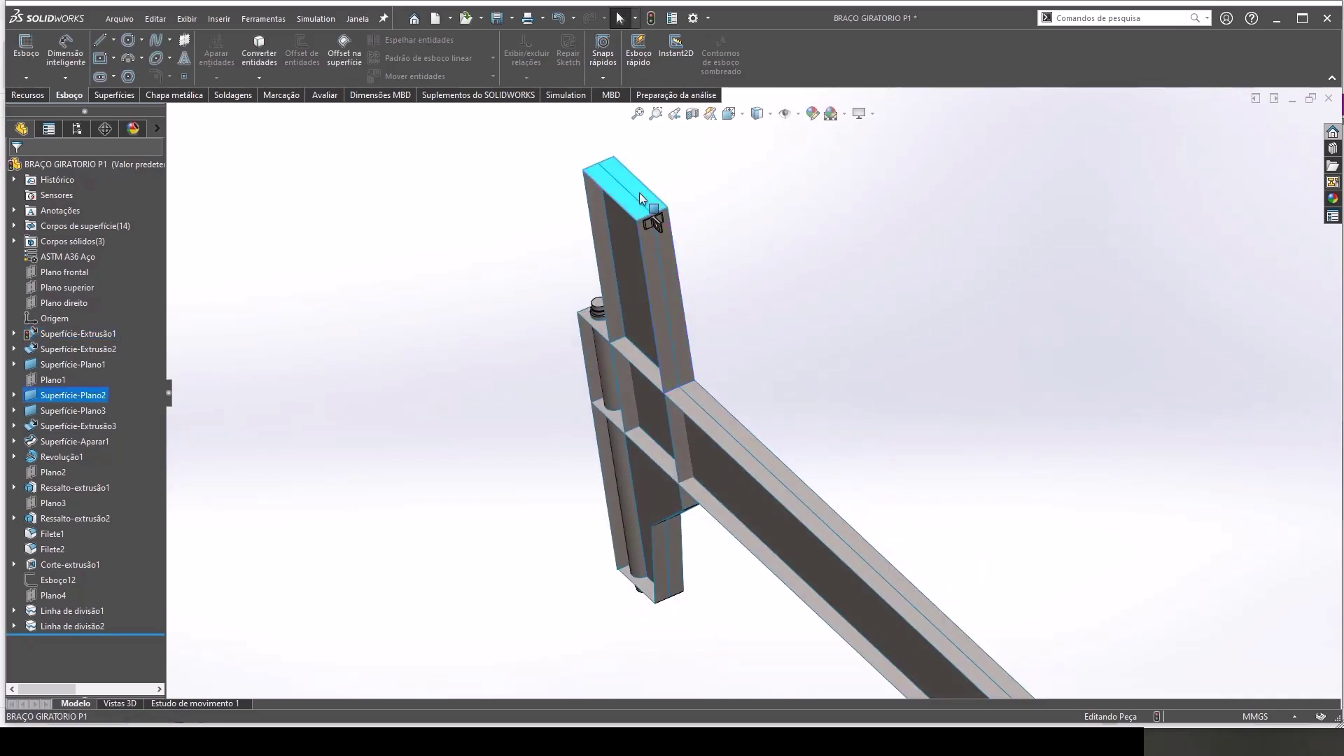
click(662, 268)
double_click(688, 367)
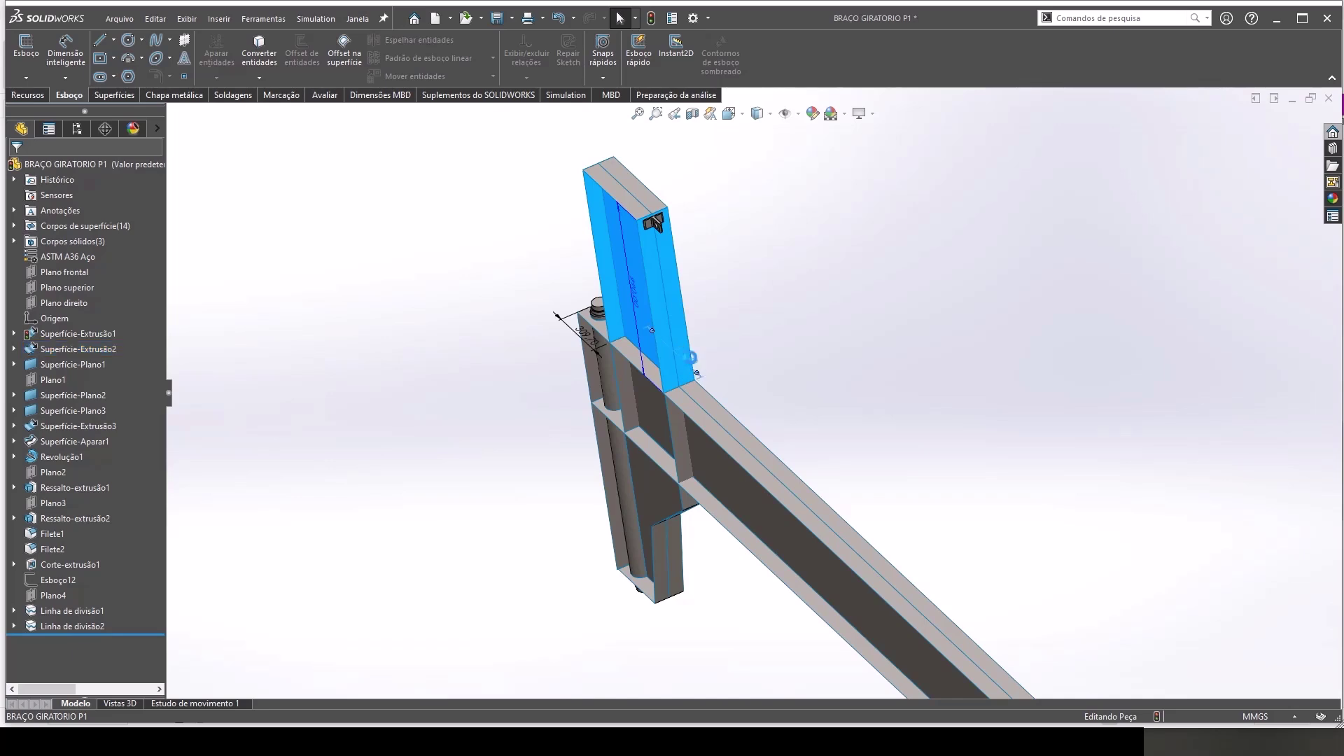
text(514,7)
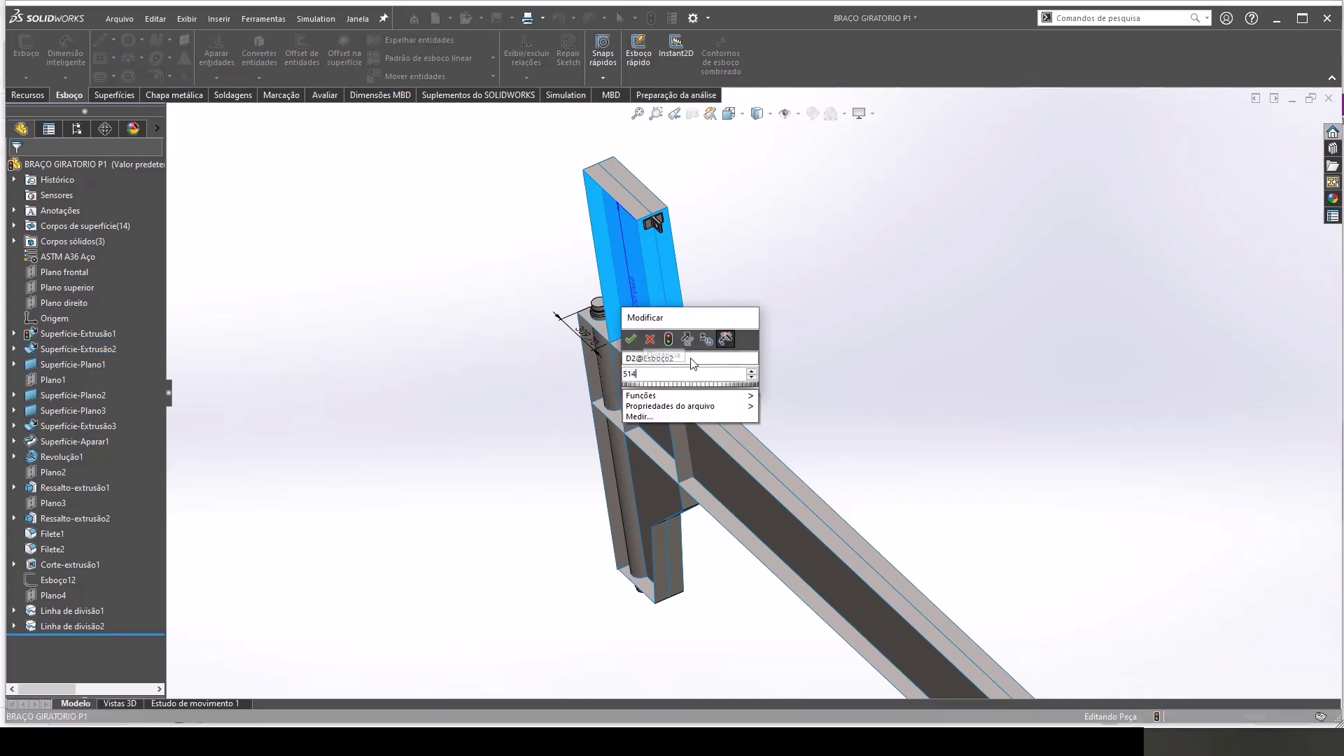
key(Return)
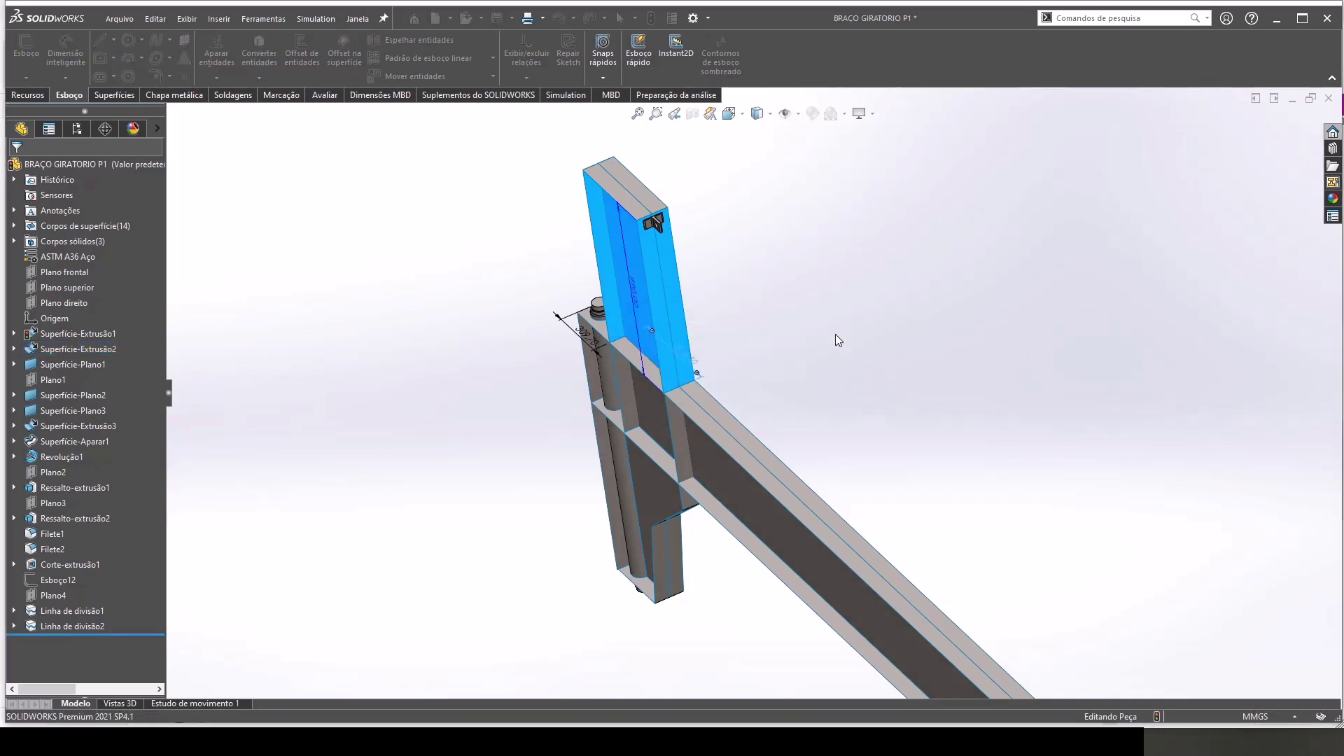
Step: Set the beam width sketch dimension to 20
mouse_move(834, 334)
middle_down()
mouse_move(849, 356)
mouse_move(721, 492)
middle_up()
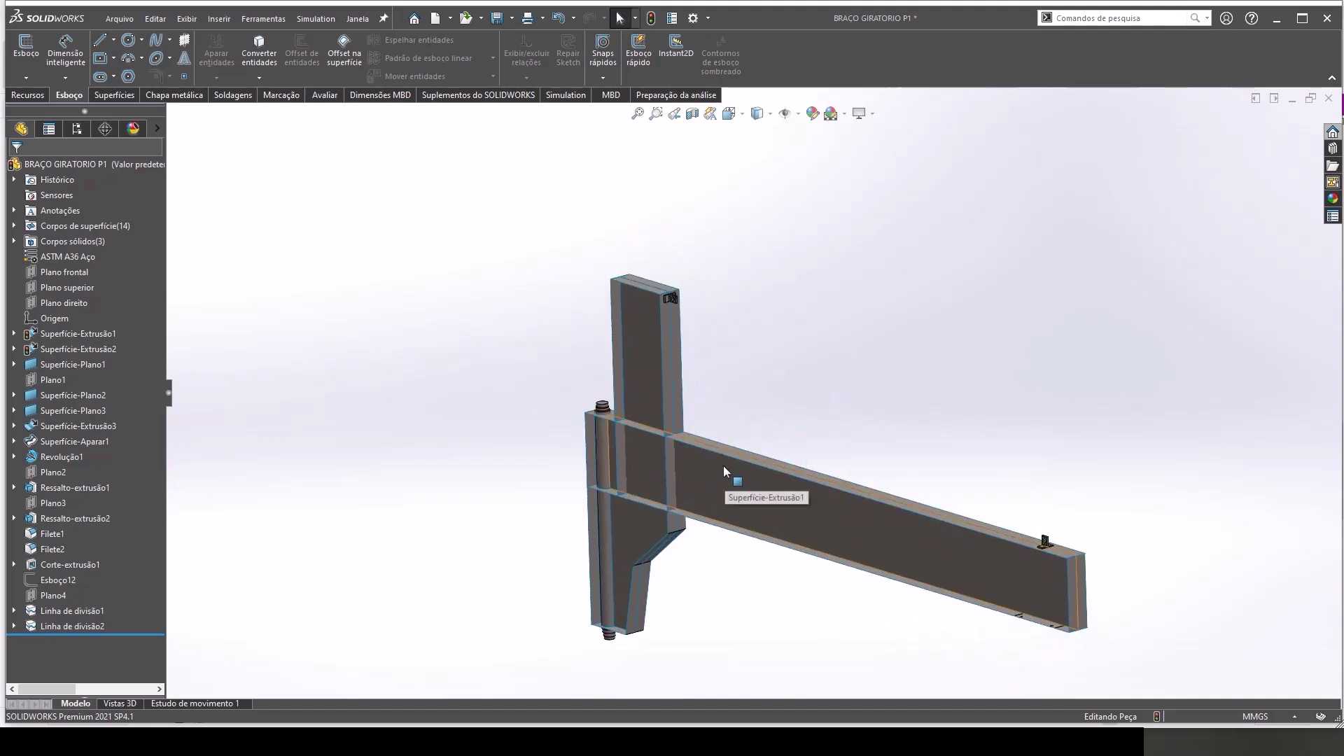
scroll(722, 462, down, 3)
scroll(716, 420, down, 3)
double_click(713, 399)
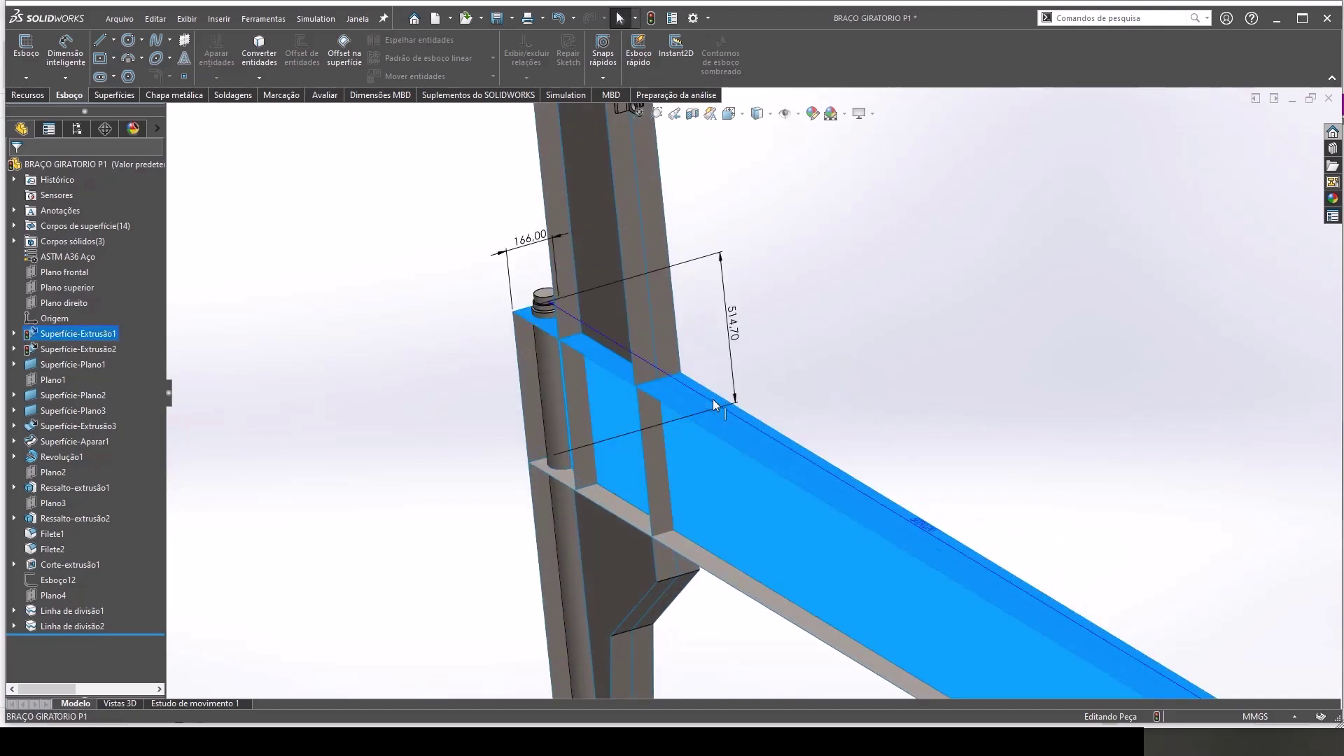
double_click(527, 241)
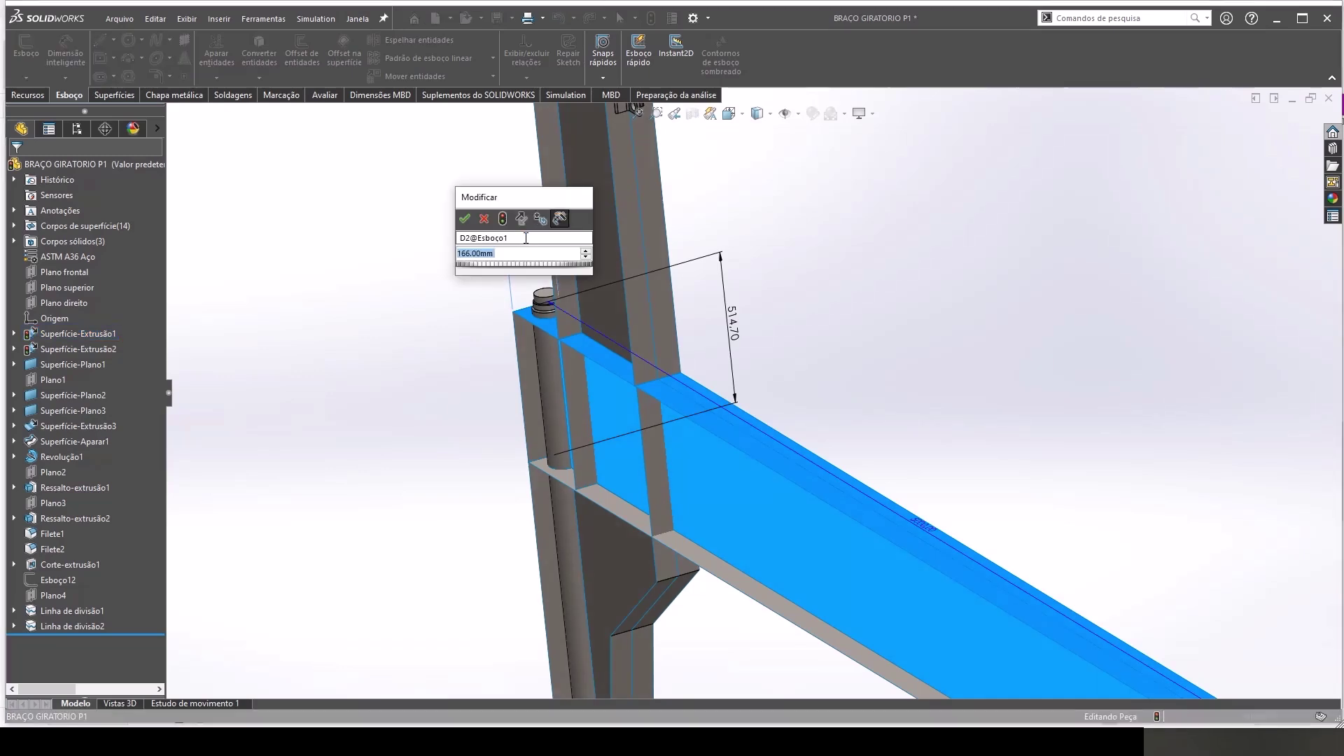
text(209)
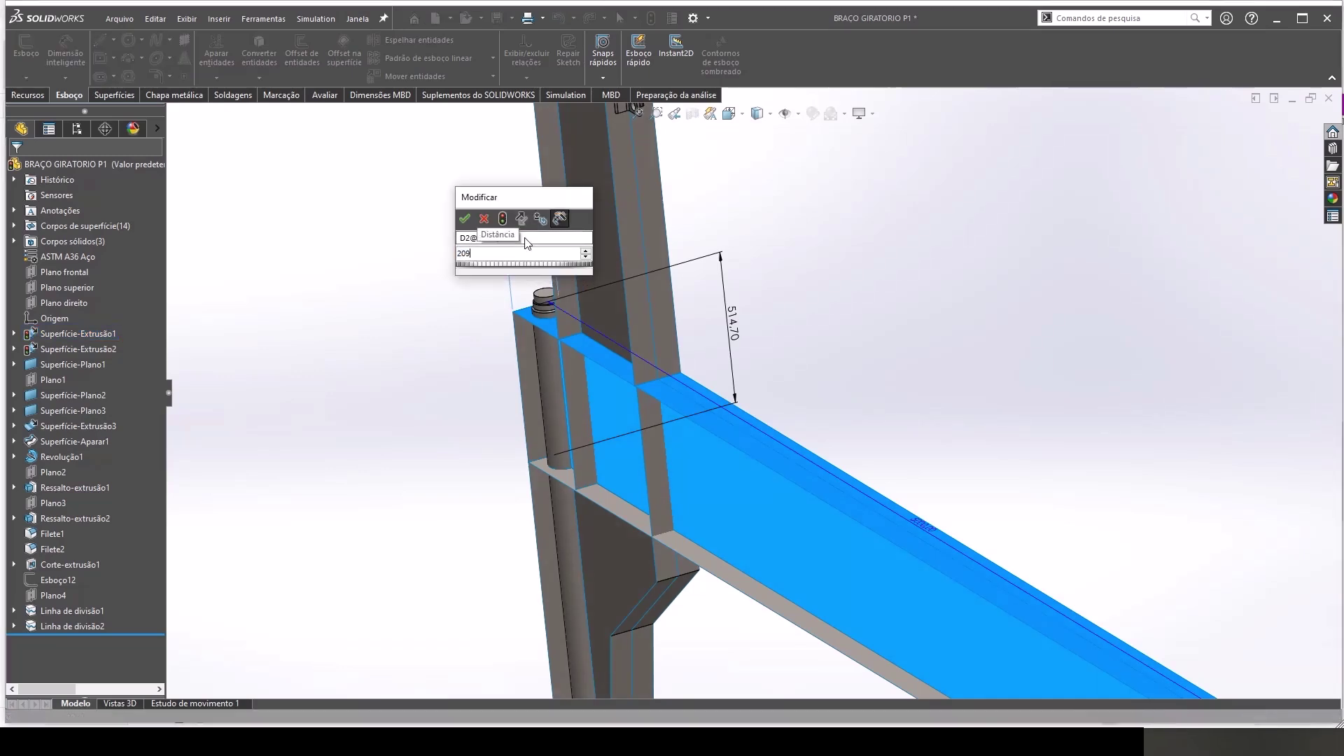
click(465, 218)
key(Escape)
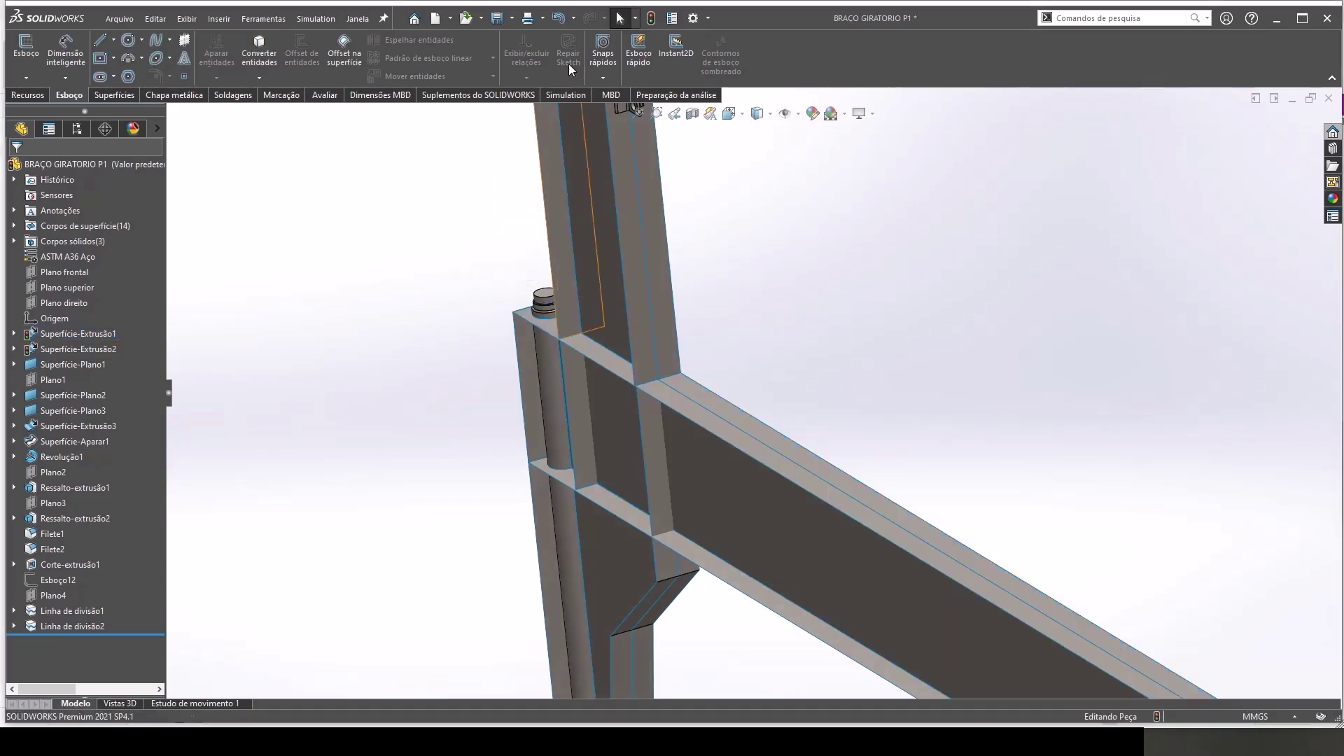
Step: Try dimensioning the beam's bottom face to the pivot edge, then cancel
scroll(797, 448, up, 2)
scroll(797, 448, up, 2)
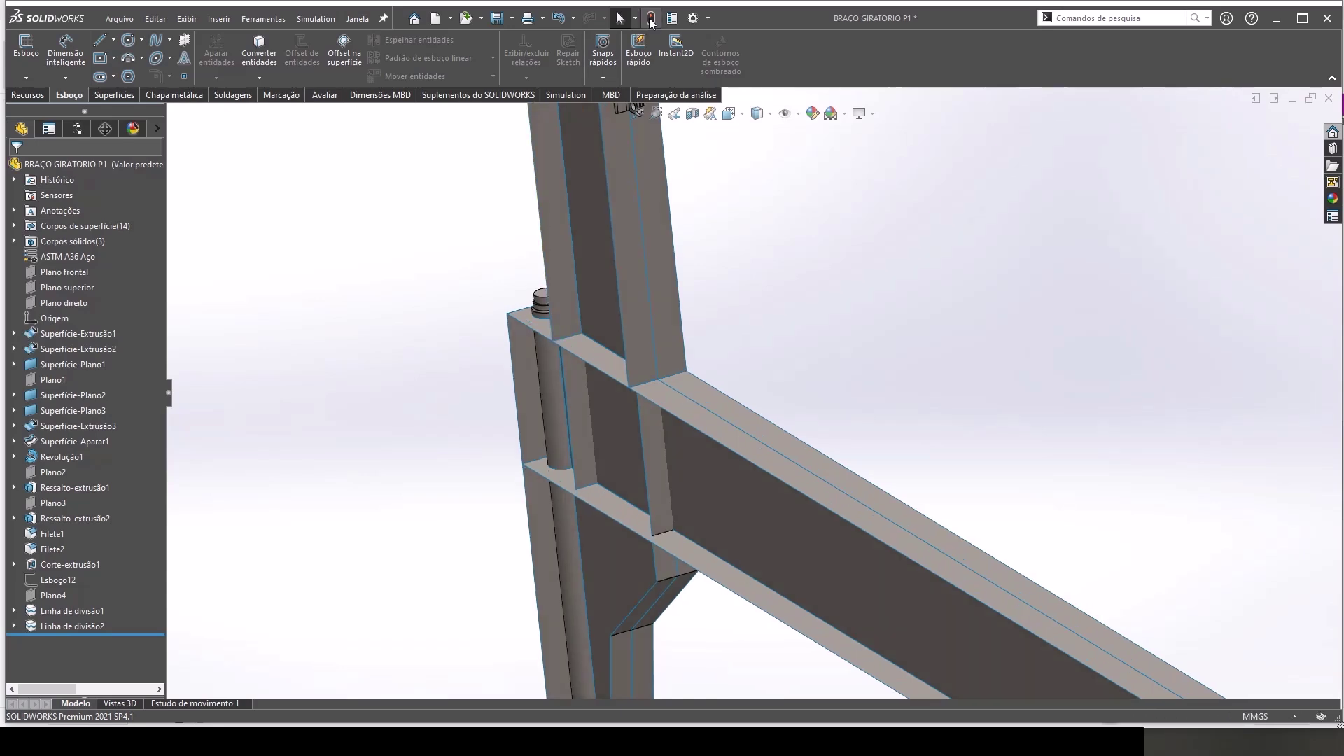
scroll(797, 448, up, 2)
scroll(796, 448, up, 2)
middle_drag(797, 448, 821, 456)
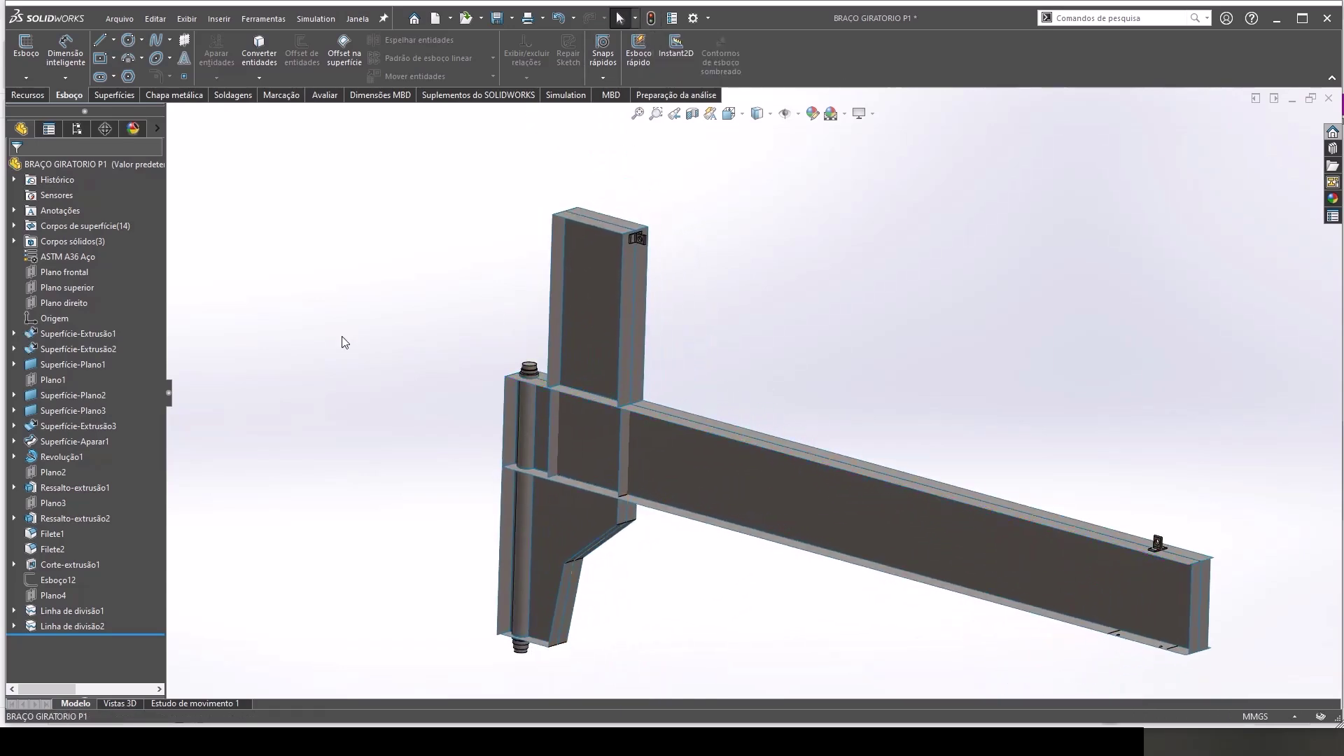
click(66, 55)
scroll(480, 524, down, 2)
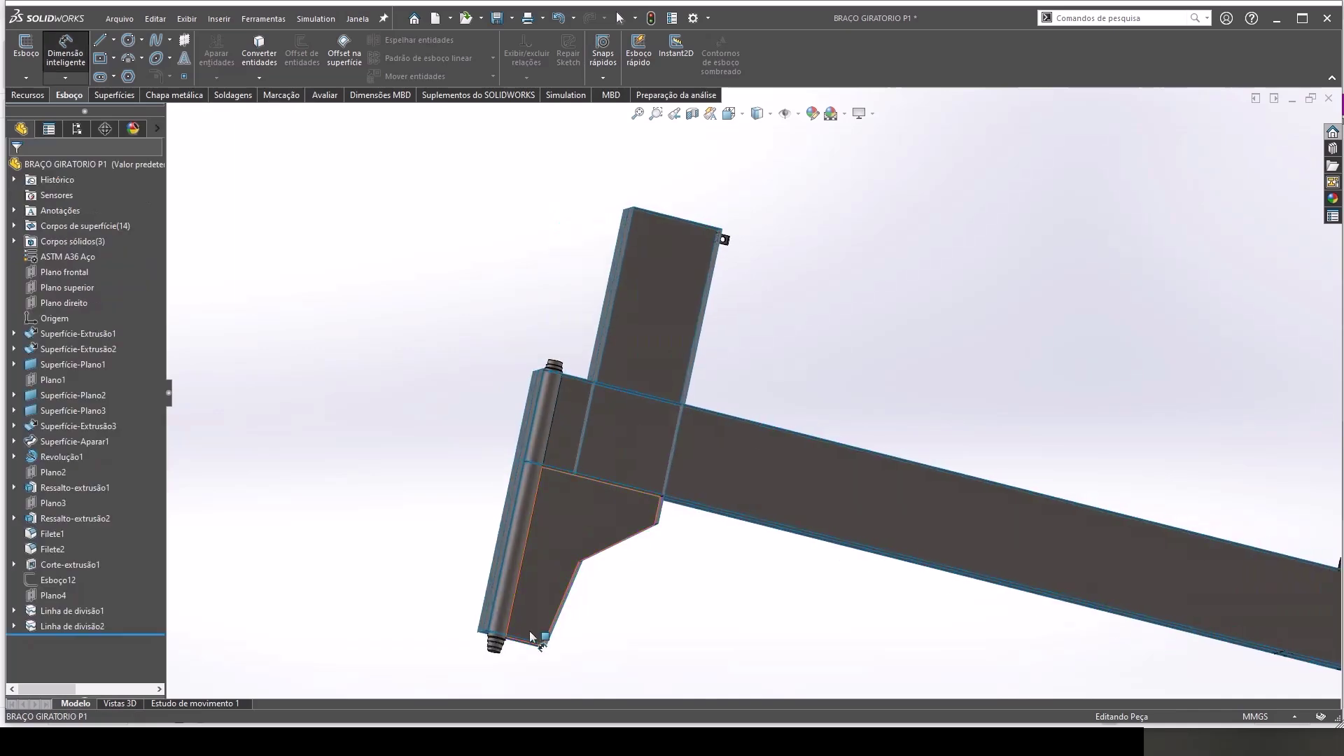
scroll(480, 524, down, 3)
scroll(480, 524, down, 2)
scroll(480, 524, down, 3)
scroll(417, 480, up, 1)
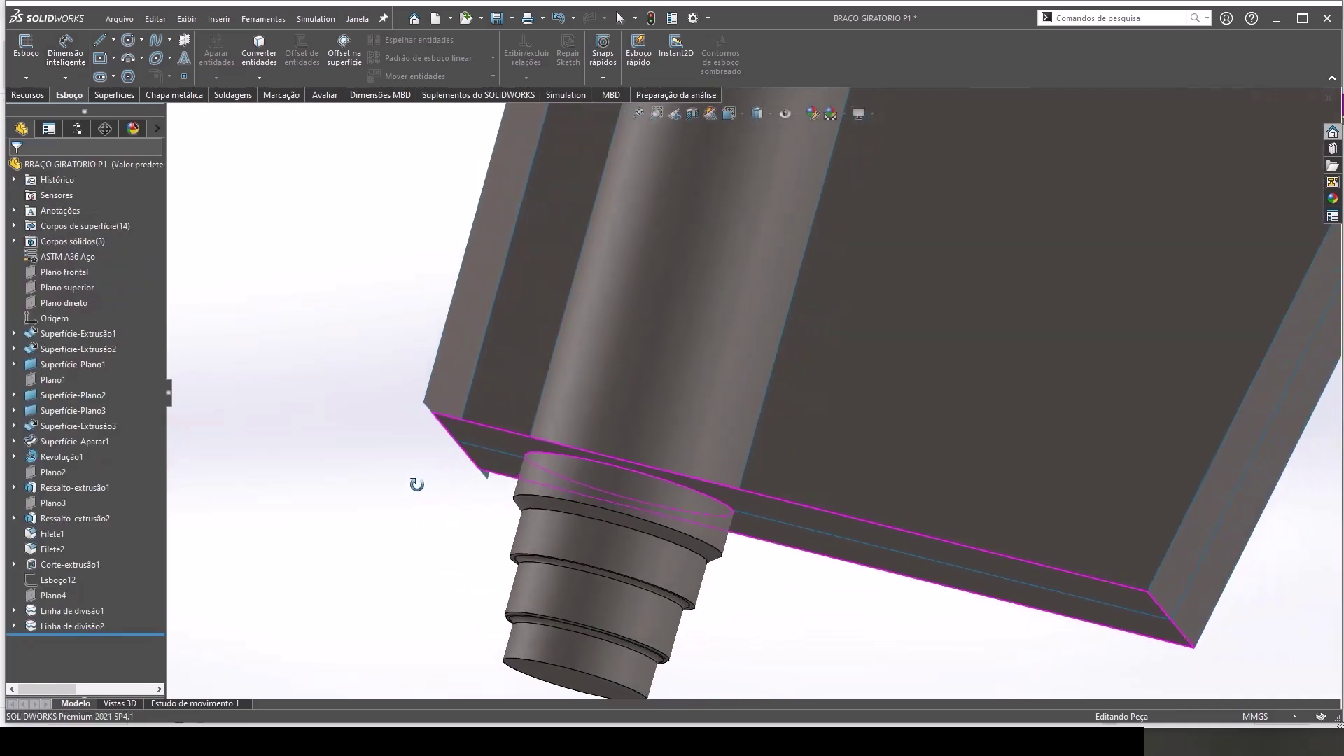
click(488, 434)
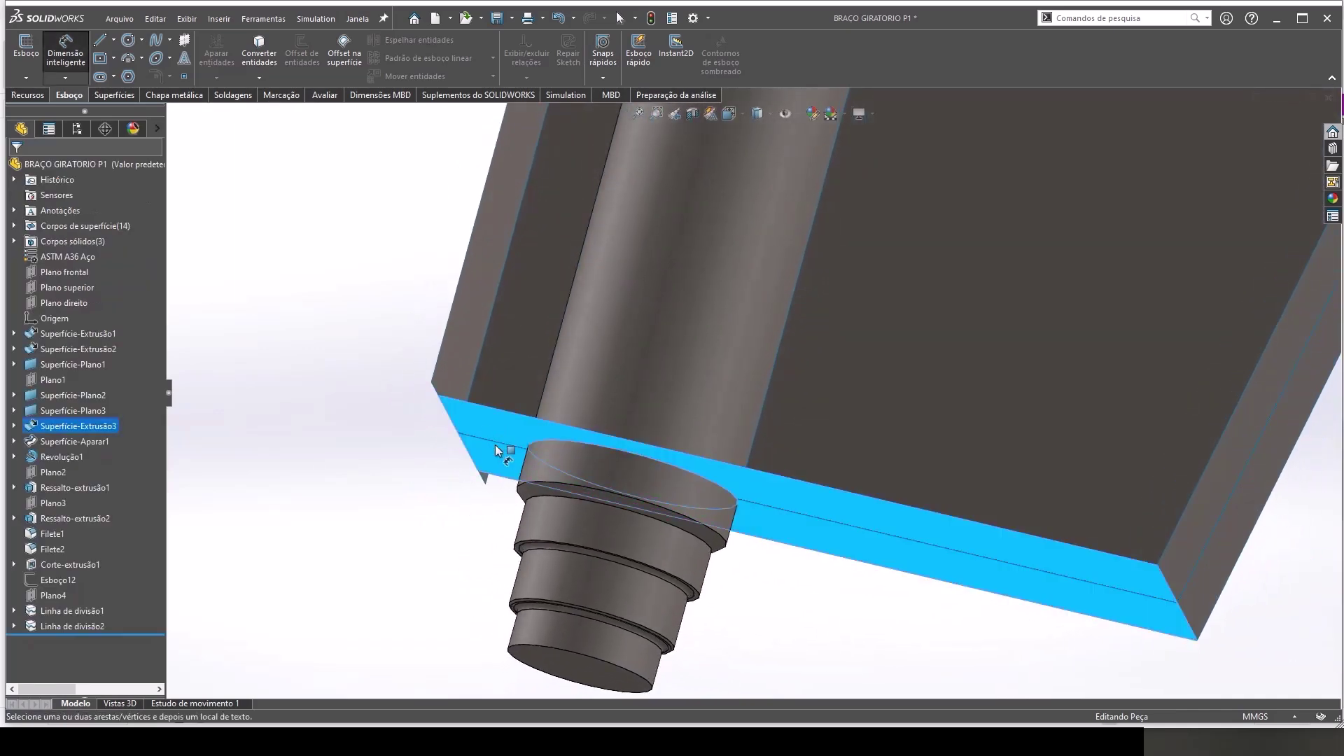
click(520, 485)
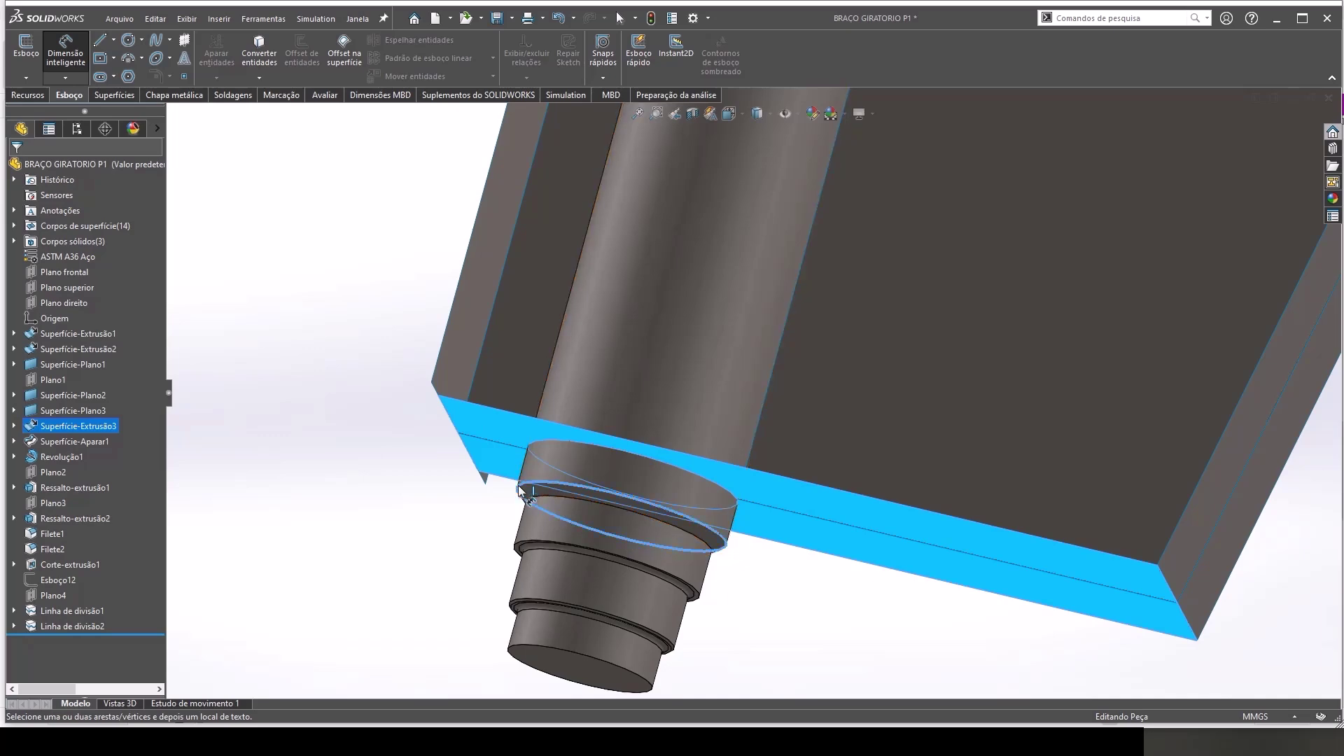
key(Escape)
key(Escape)
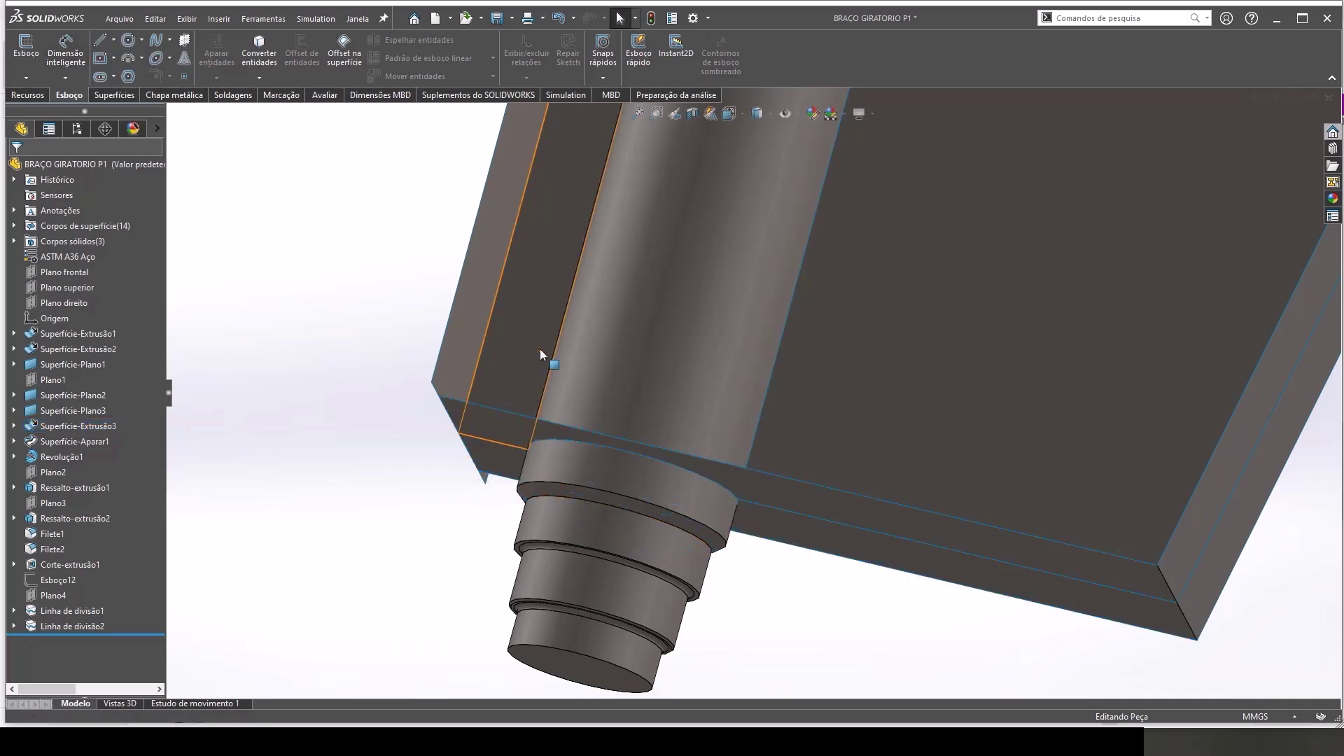
Step: Review the bracket plate's 958.20 mm height, discard the edit and rebuild
click(541, 350)
scroll(616, 283, up, 5)
scroll(749, 226, up, 3)
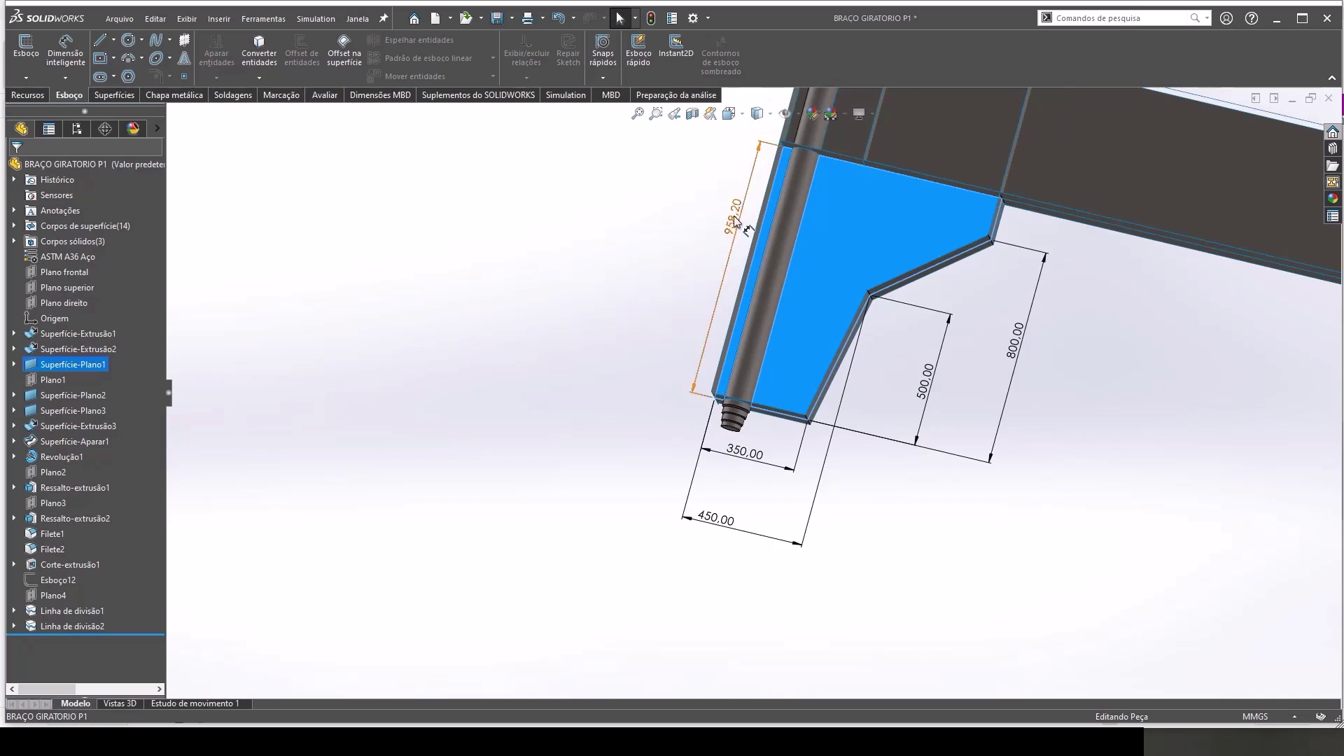
double_click(735, 223)
click(687, 234)
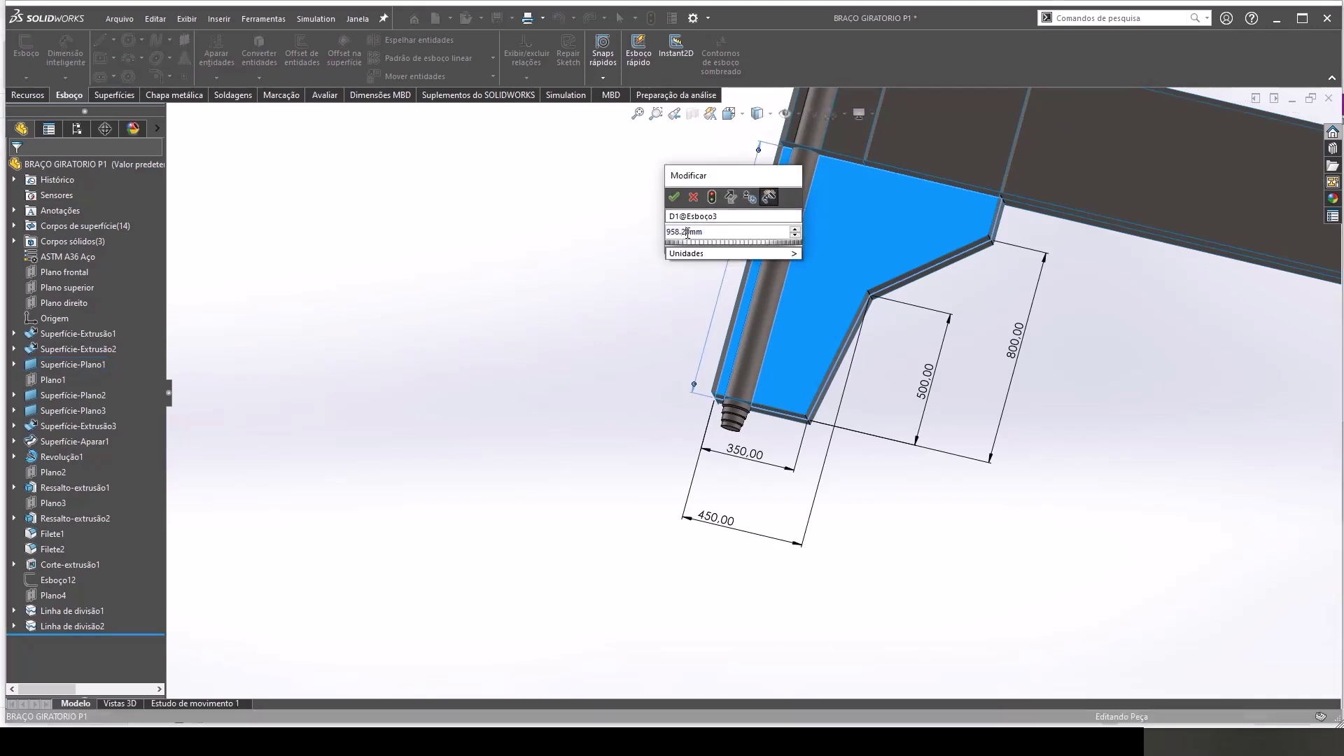
key(BackSpace)
text(9)
click(693, 196)
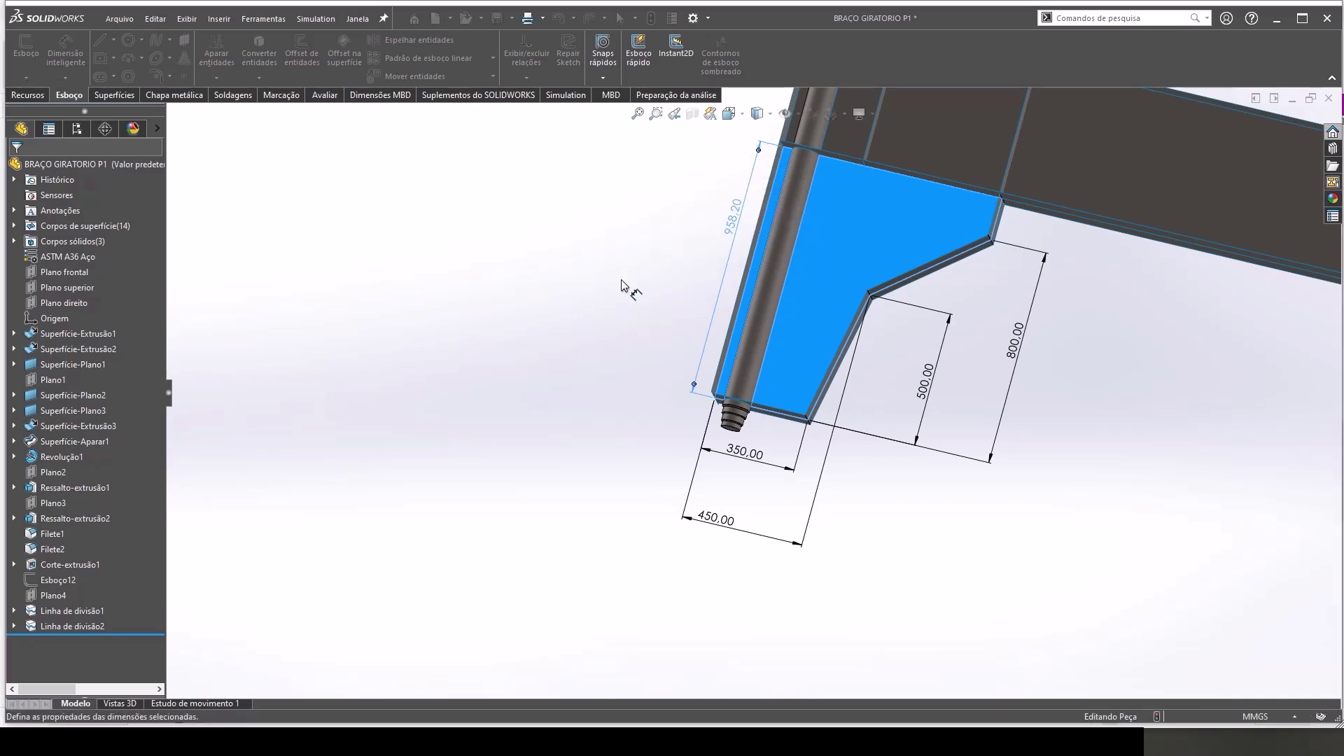
key(ctrl+b)
Step: Change the lower extrusion depth from 154 to 209 mm and save the arm part
mouse_move(621, 285)
middle_down()
mouse_move(717, 297)
mouse_move(675, 240)
mouse_move(753, 393)
mouse_move(856, 257)
mouse_move(850, 233)
mouse_move(1046, 360)
mouse_move(1074, 549)
middle_up()
click(842, 205)
scroll(762, 373, down, 3)
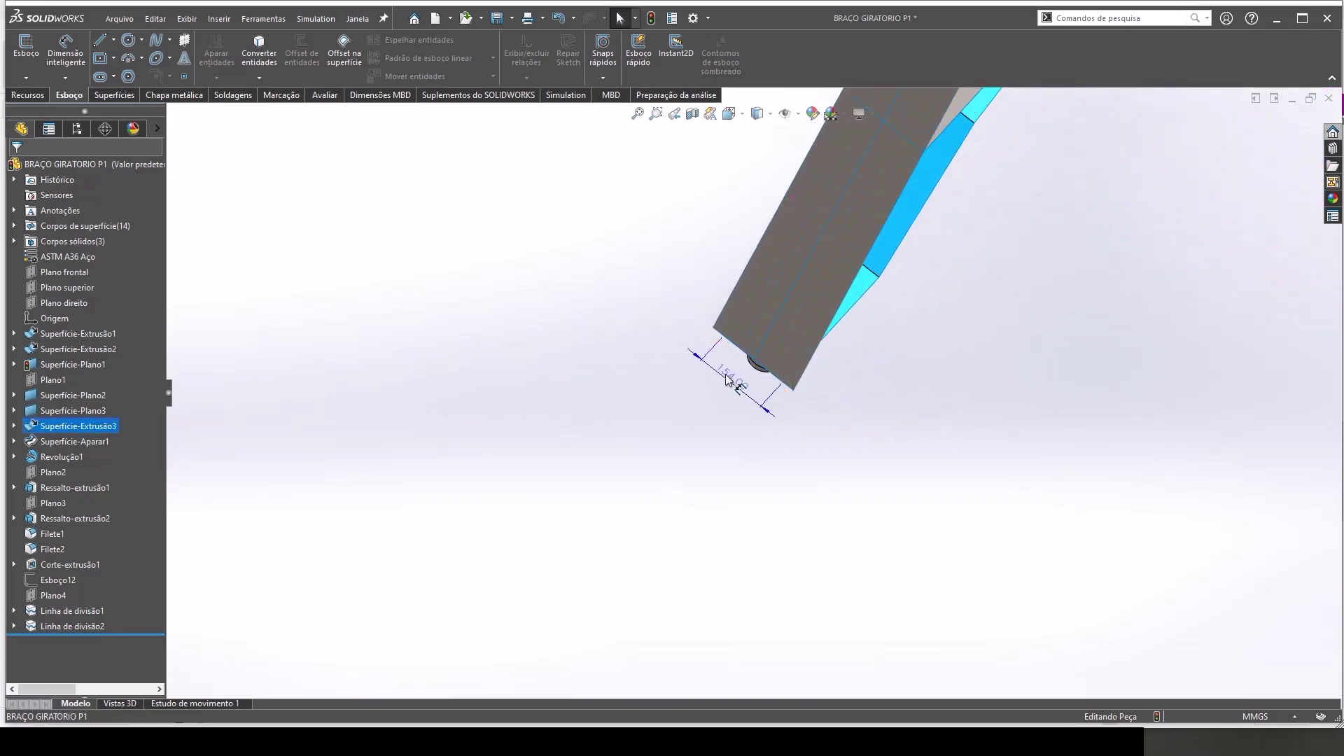
double_click(728, 378)
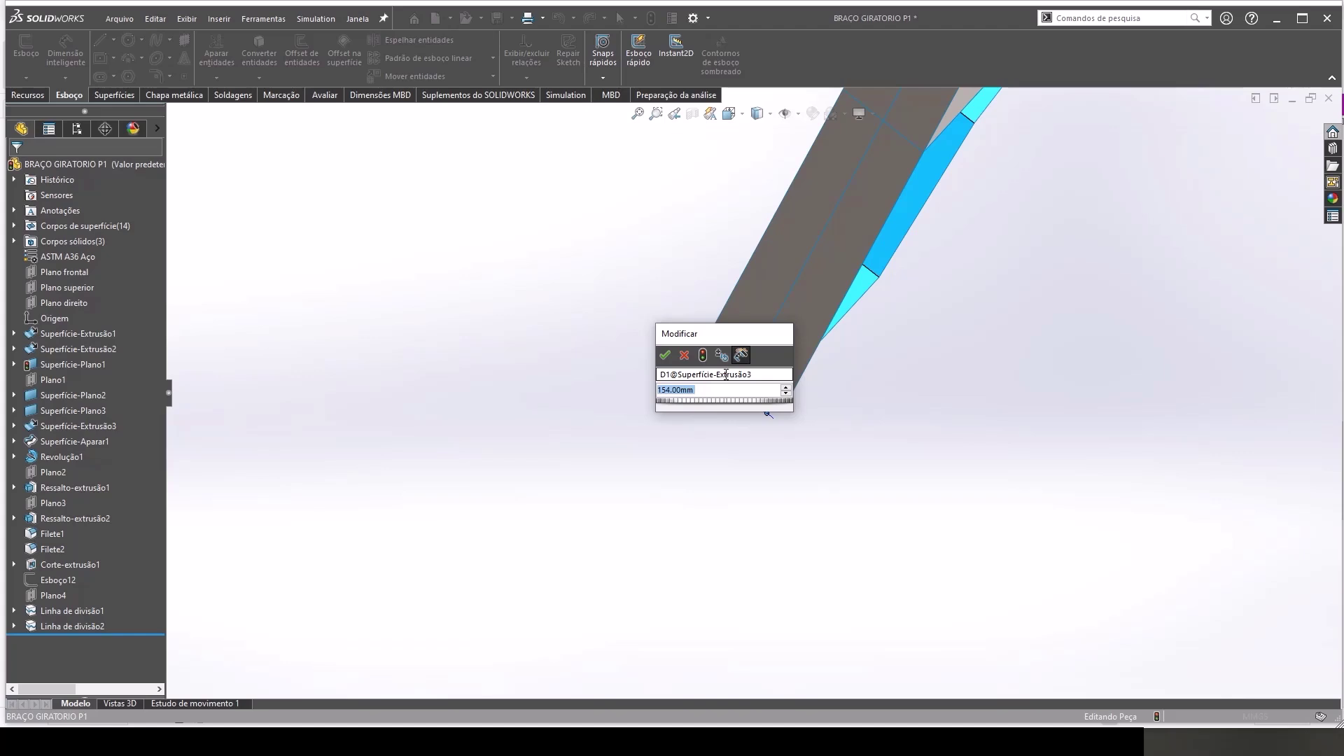
text(209)
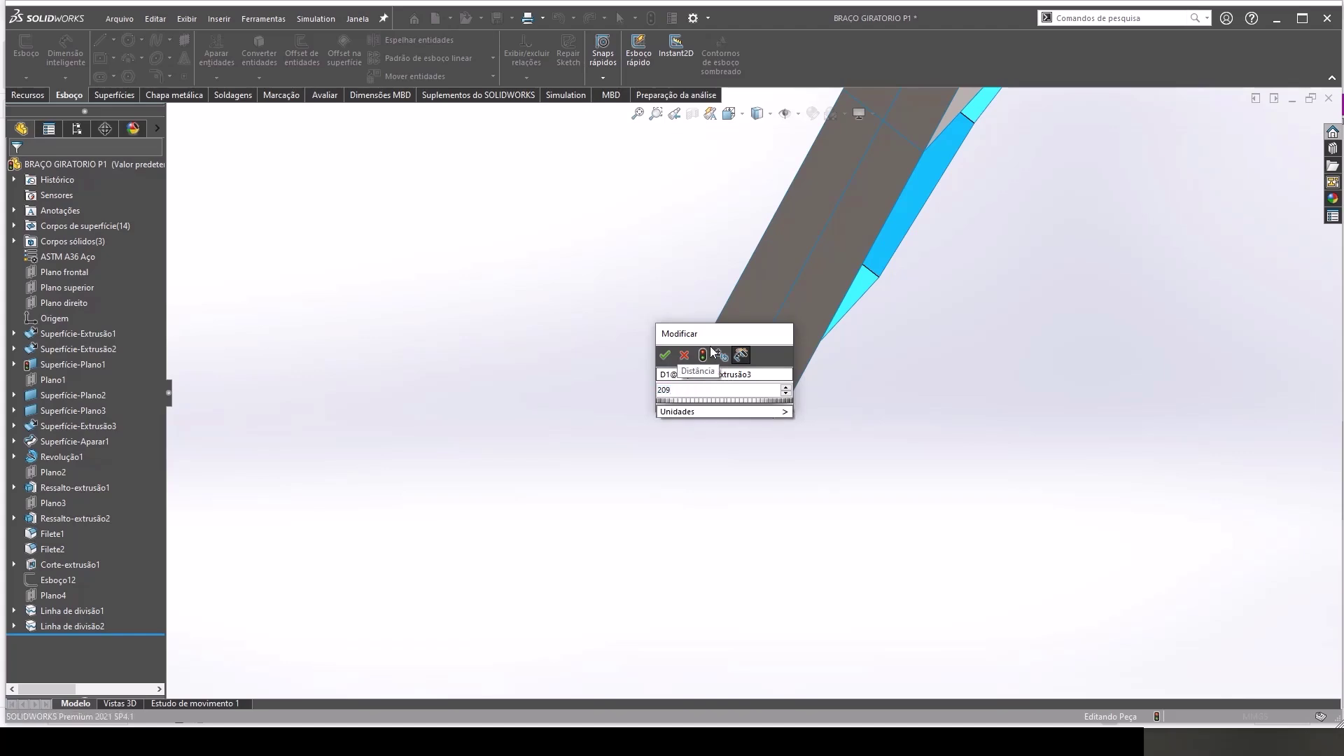
click(704, 355)
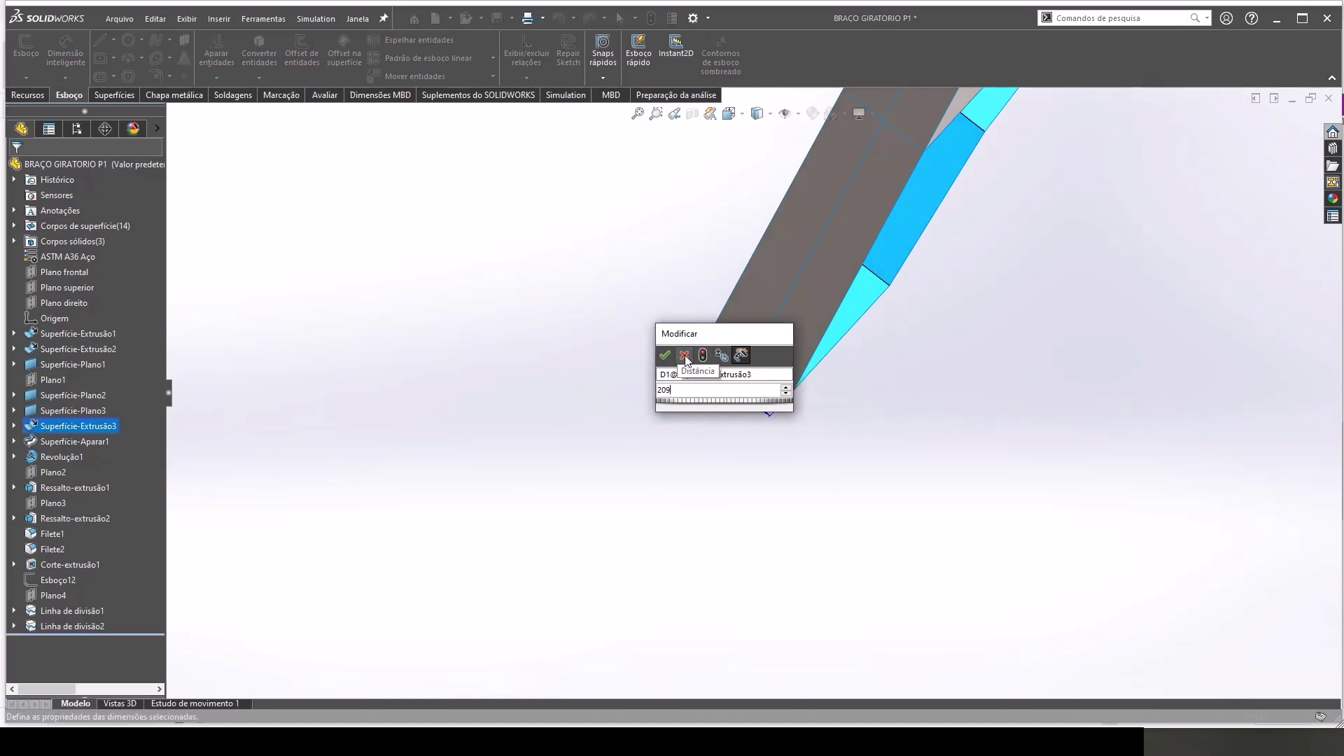
click(666, 356)
key(ctrl+7)
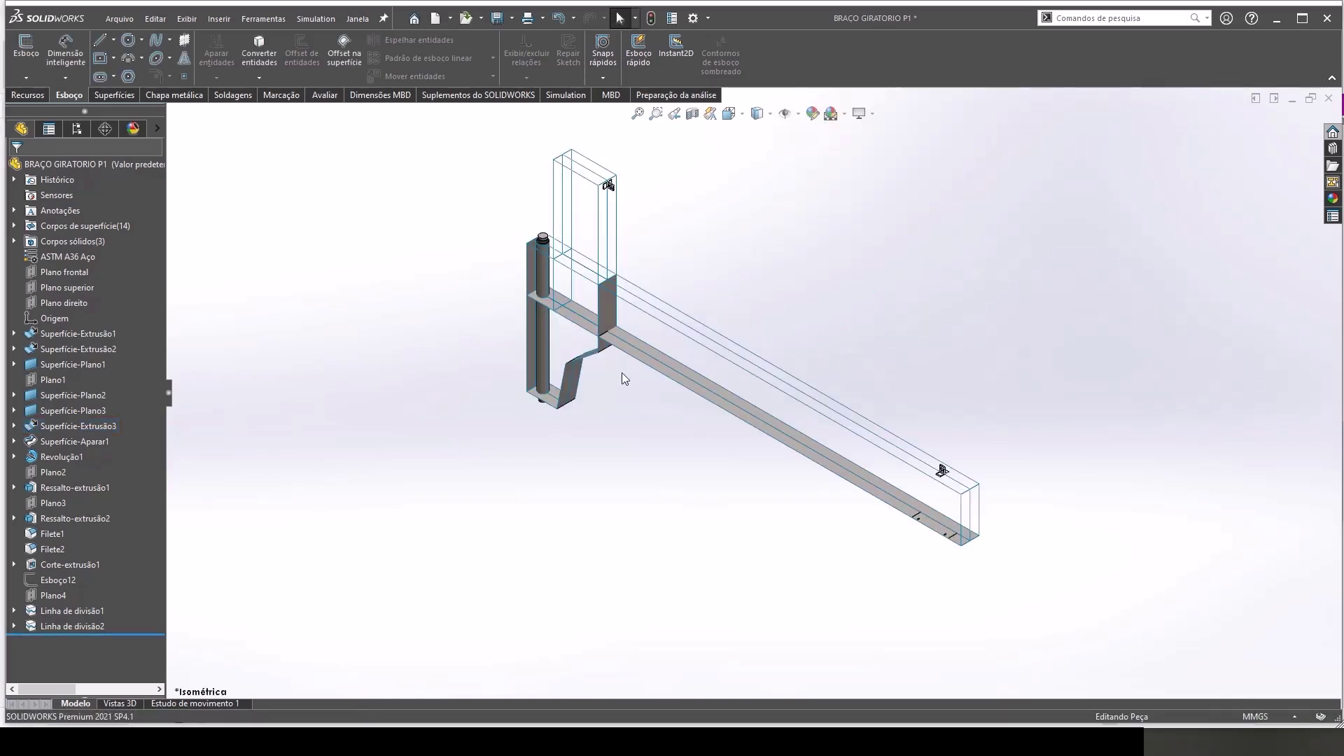
click(495, 20)
Step: Close the arm part and rebuild the updated crane assembly
click(1328, 101)
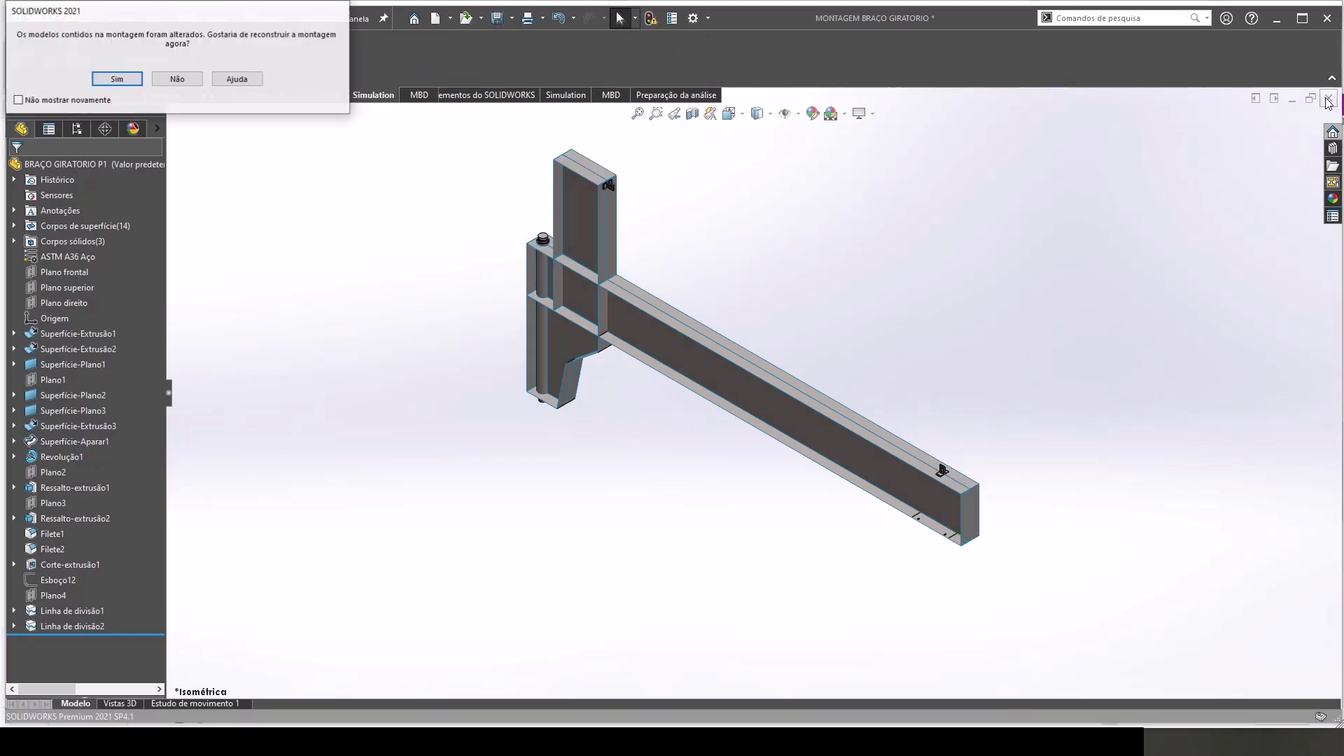
click(176, 80)
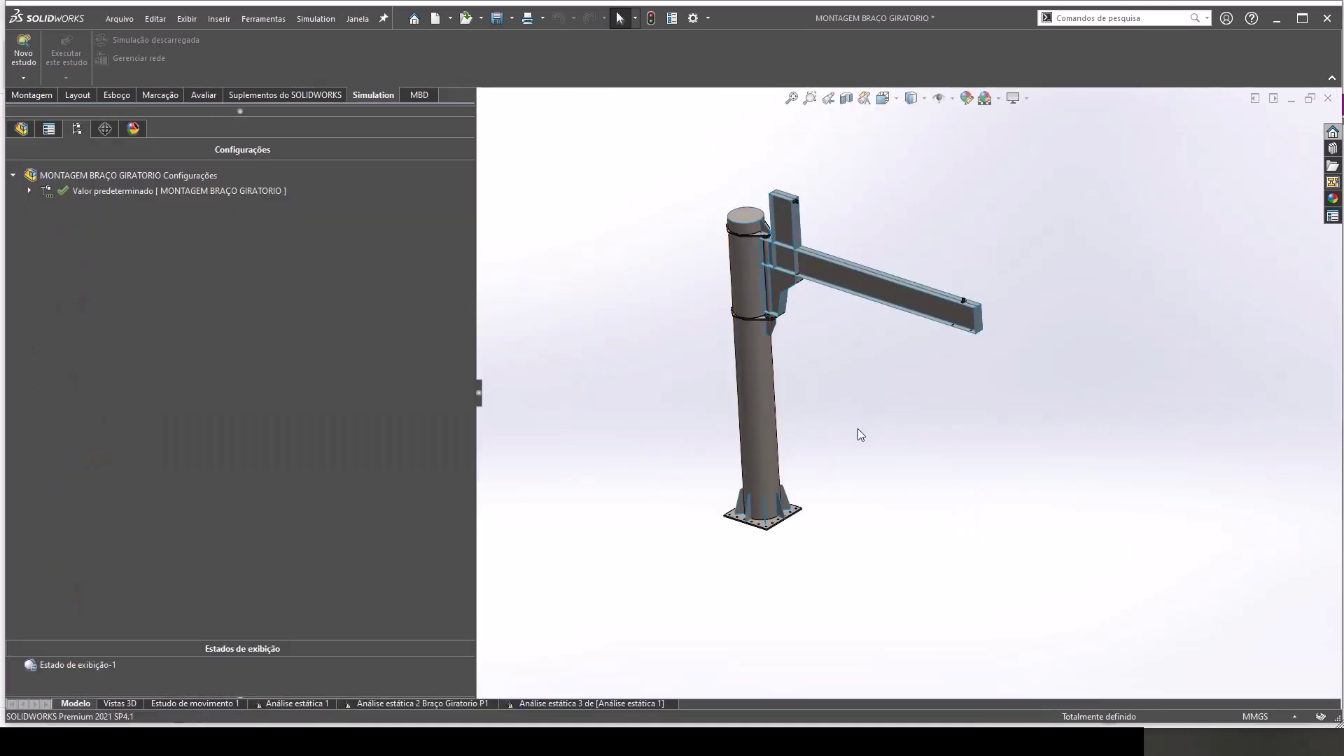
key(ctrl+7)
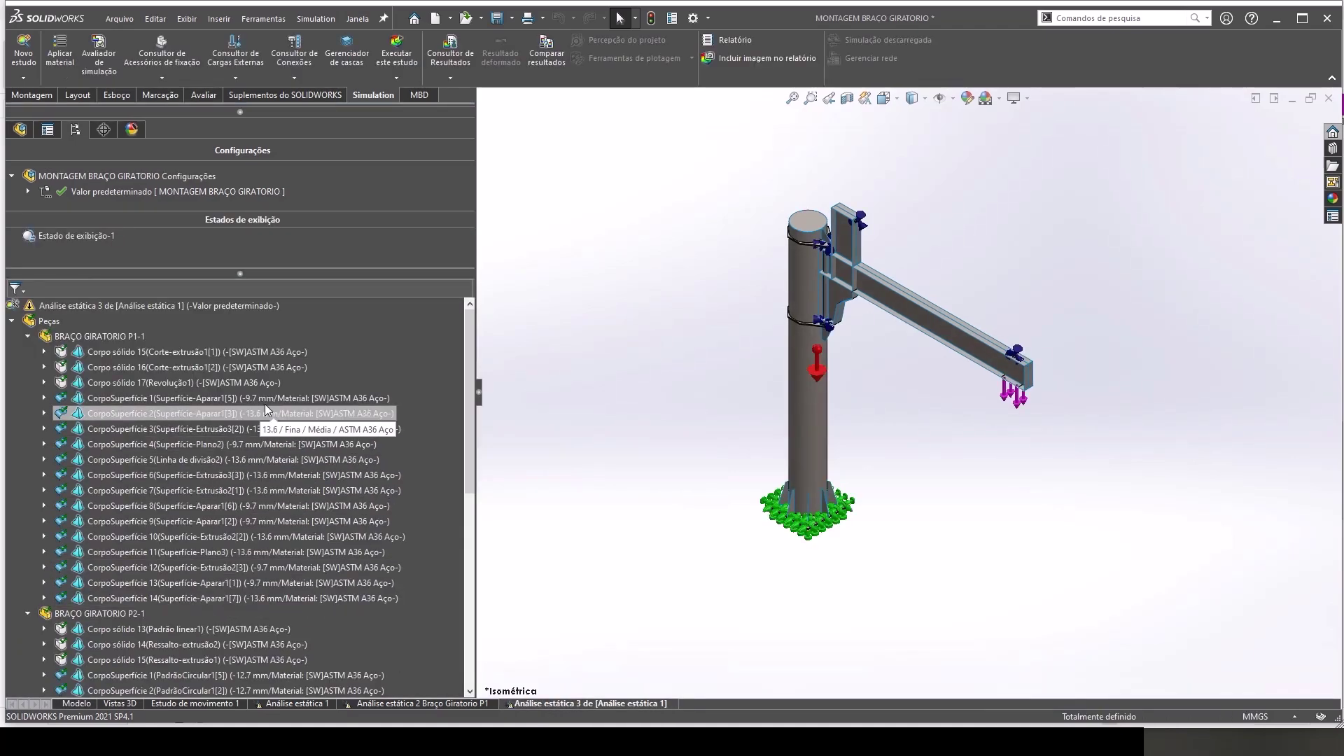
Step: Multi-select the 9.7 mm shells, including CorpoSuperficie 4, 8, 9, 12 and 13
click(261, 398)
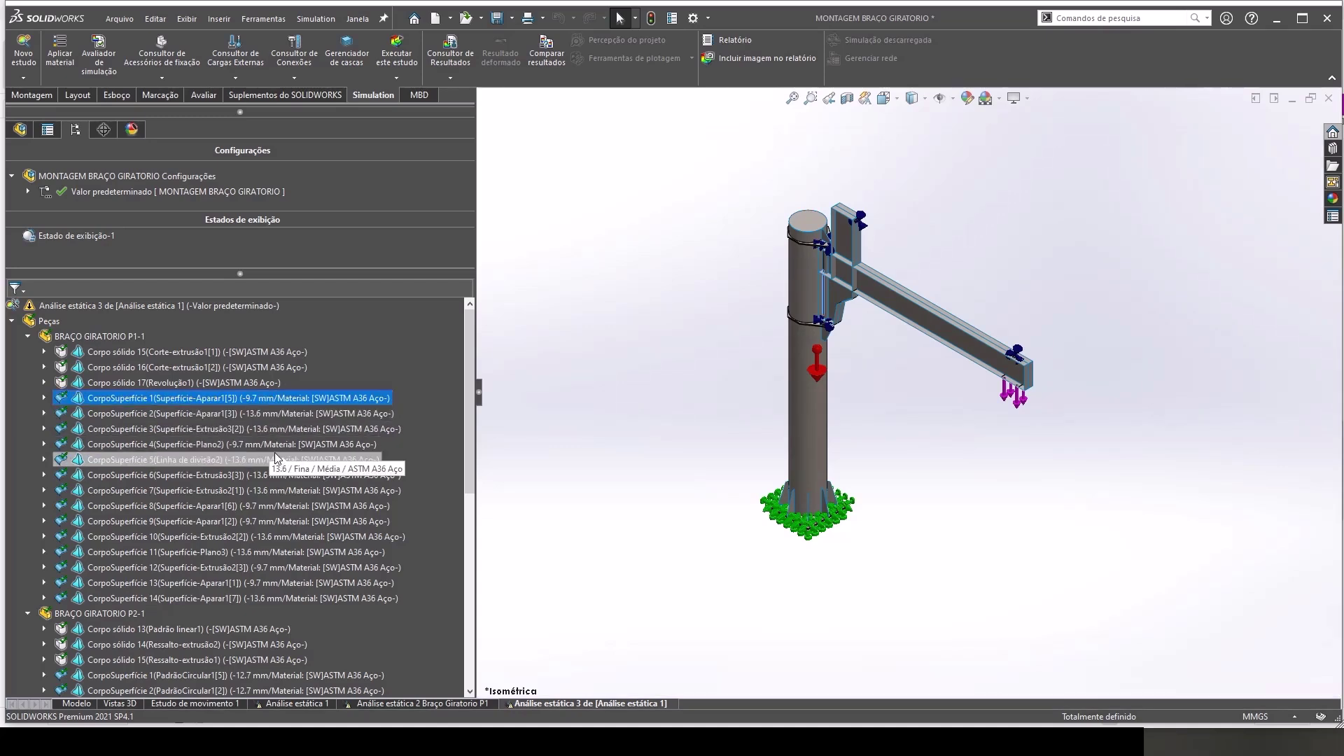
ctrl+click(273, 445)
ctrl+click(272, 506)
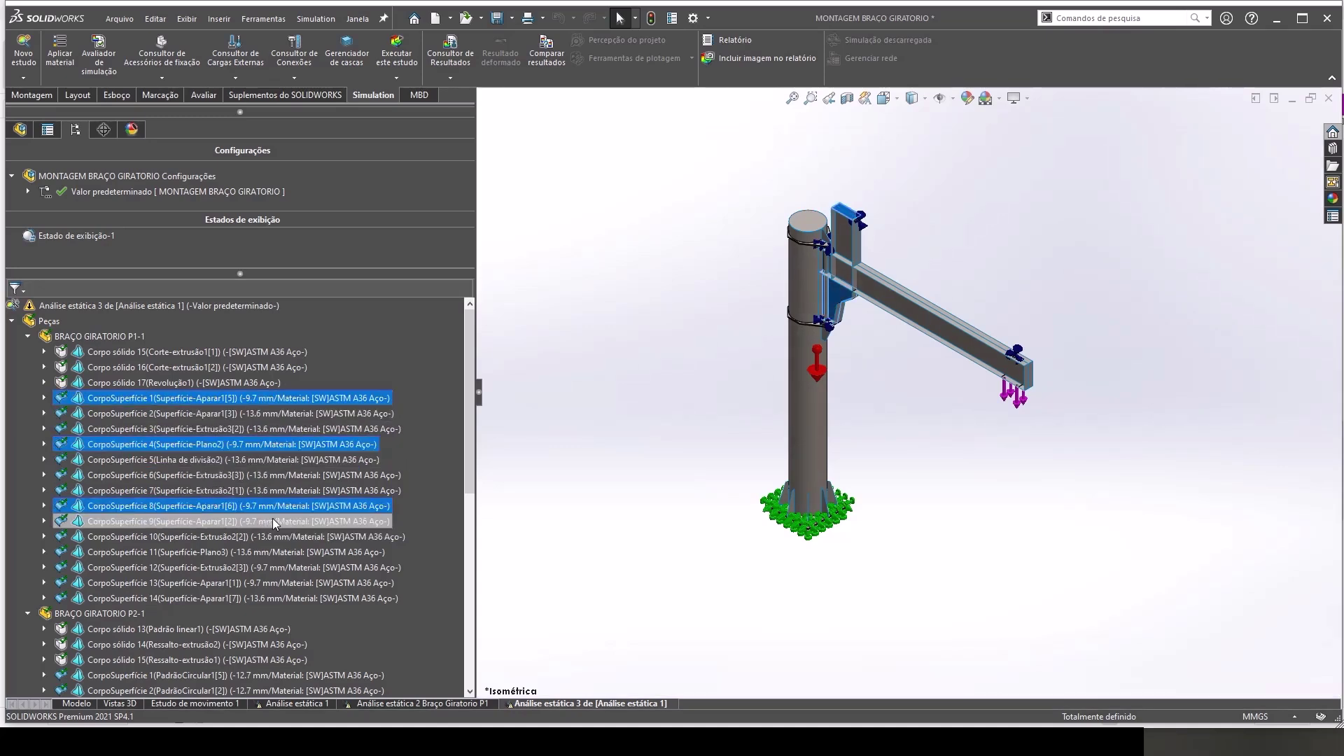
ctrl+click(280, 568)
ctrl+click(280, 584)
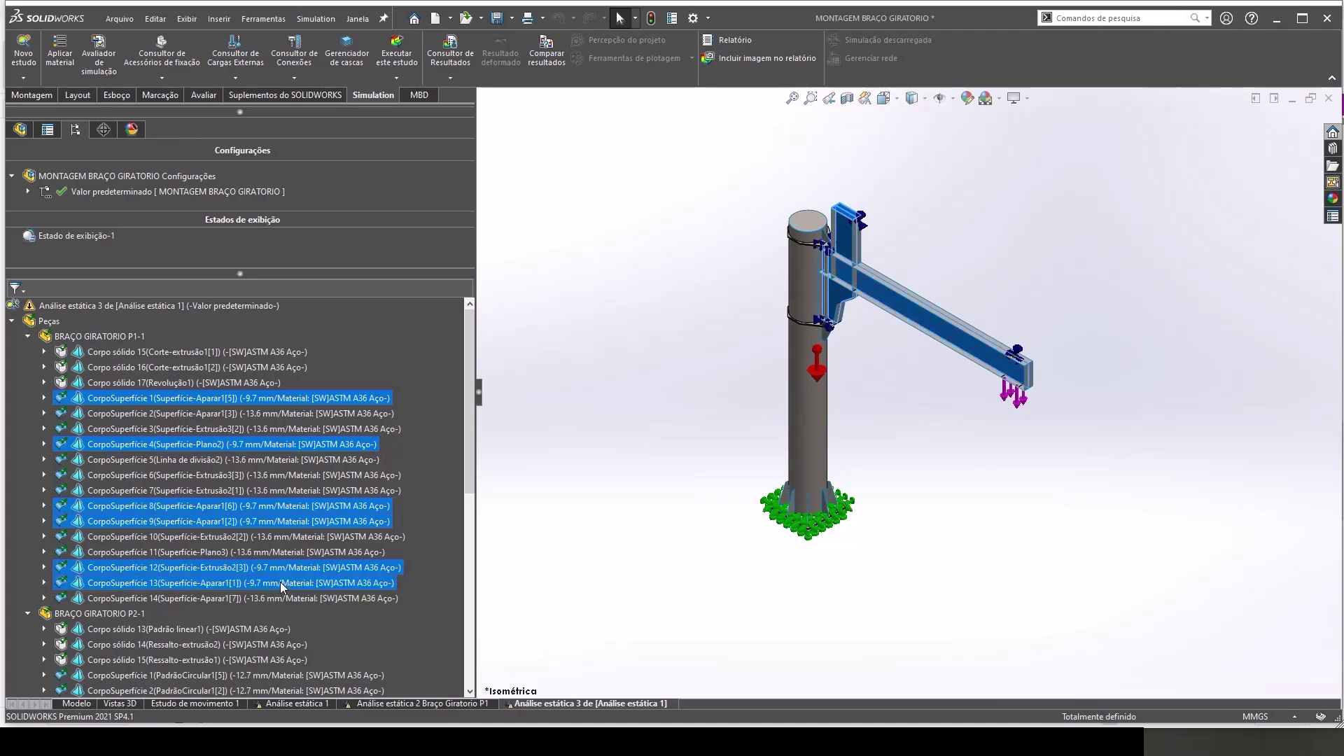
Step: Change the selected 9.7 mm shells' thickness to 9.5 mm
right_click(280, 584)
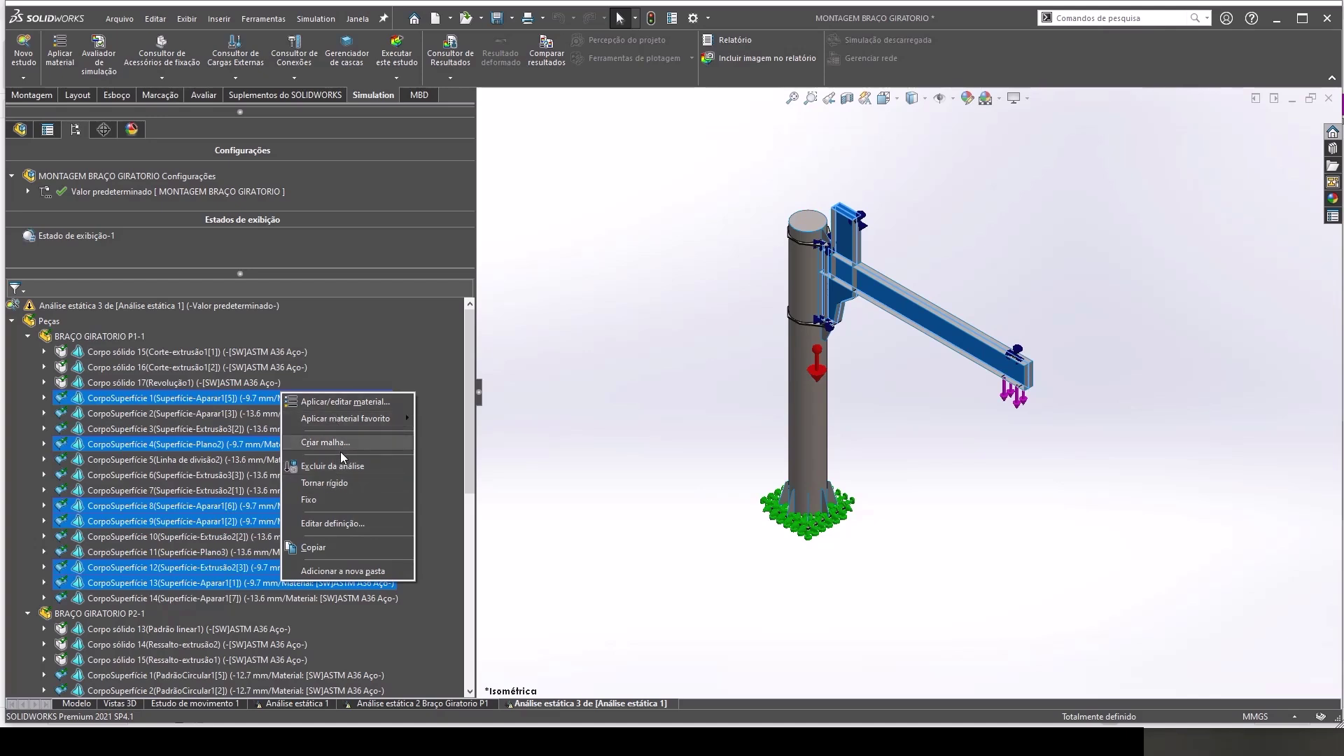
click(335, 524)
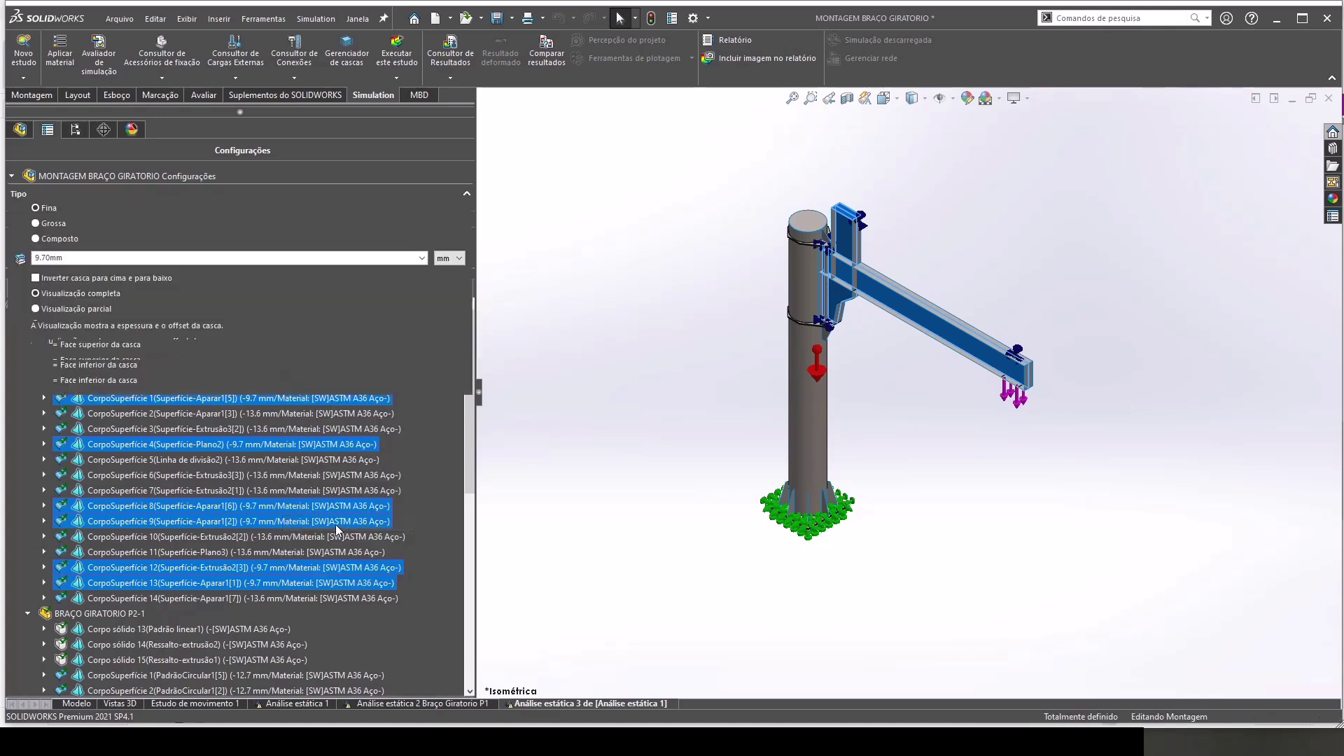
double_click(104, 259)
text(9.5)
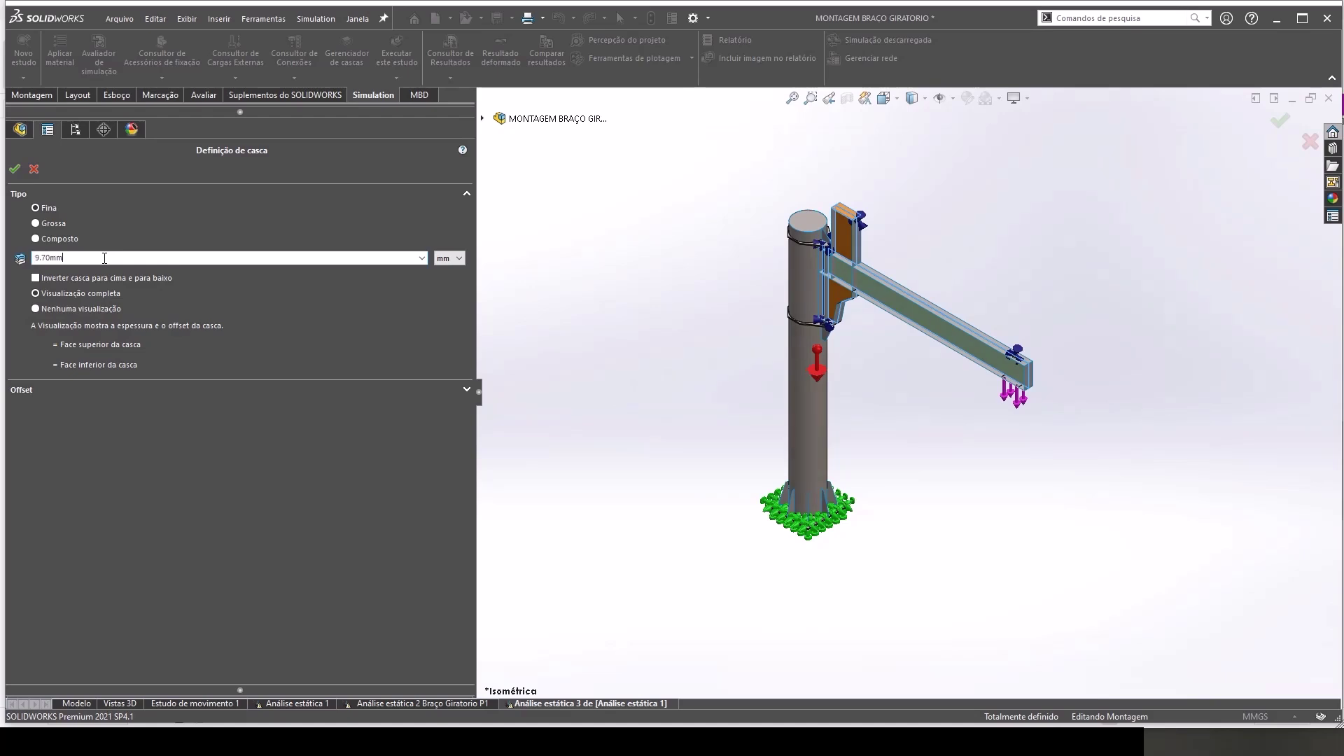
click(14, 169)
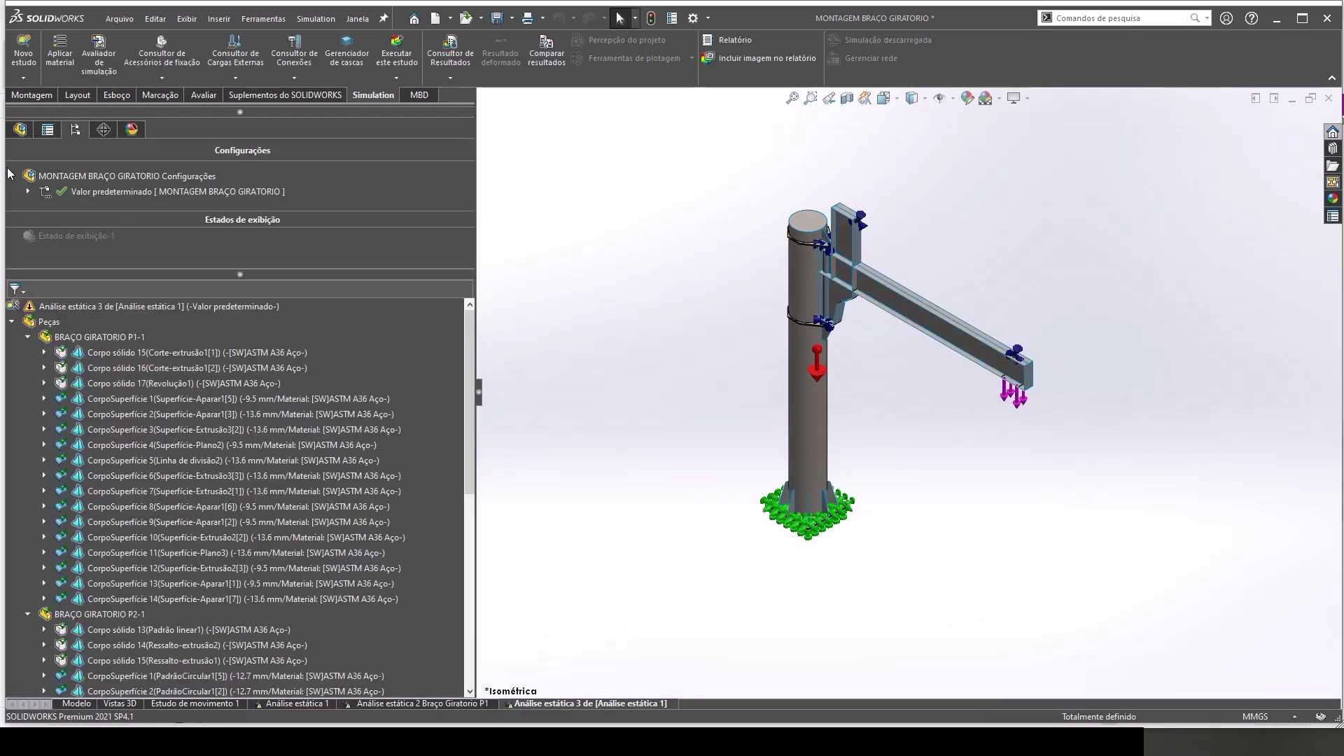
Step: Set the 13.6 mm shells (CorpoSuperfície 2, 5, 6, 7, 10, 11, 14) to 13.3 mm and save
click(253, 425)
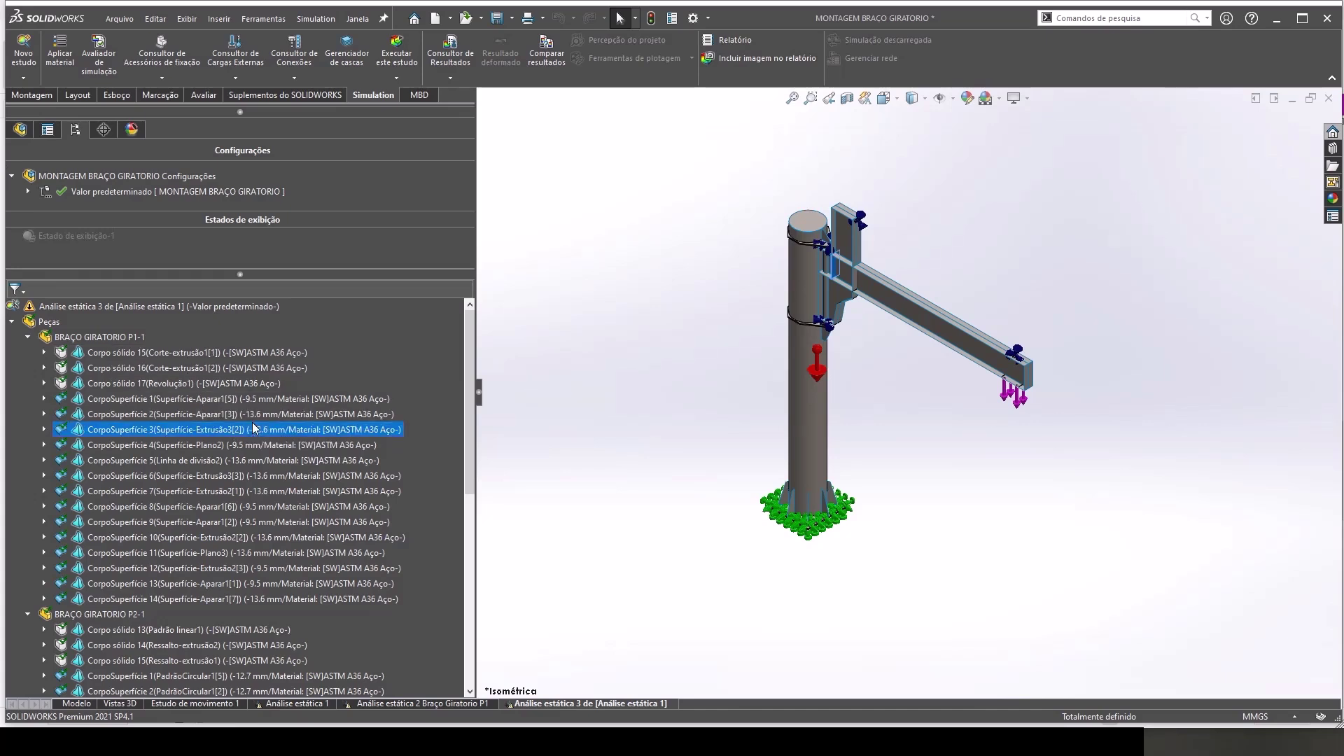
ctrl+click(292, 460)
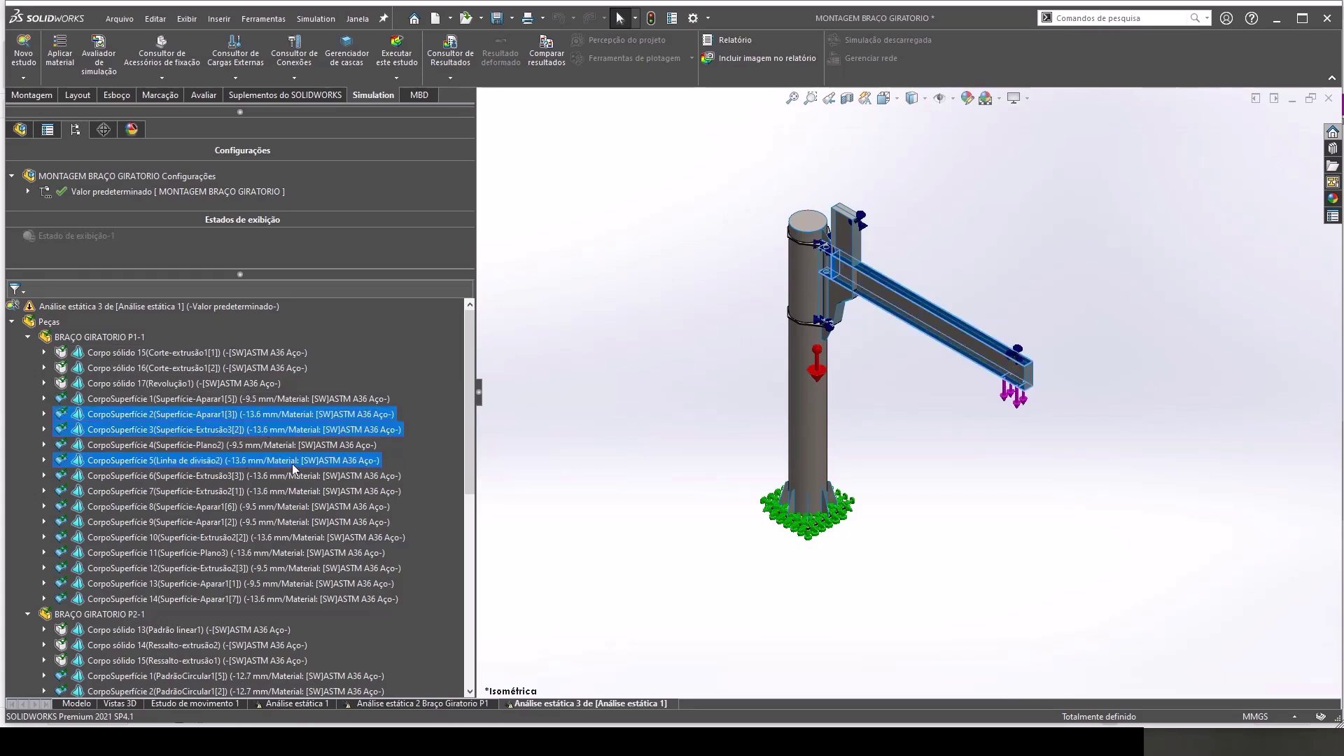
ctrl+click(296, 481)
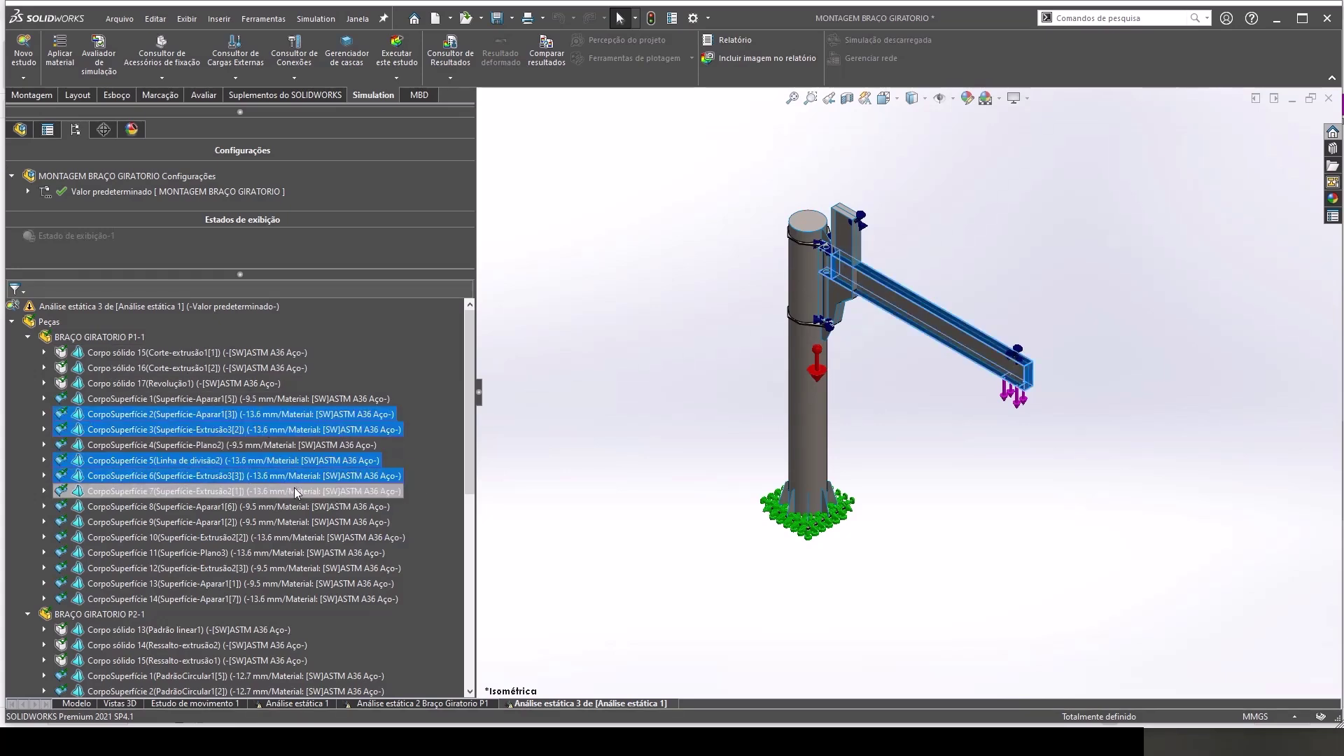
ctrl+click(297, 538)
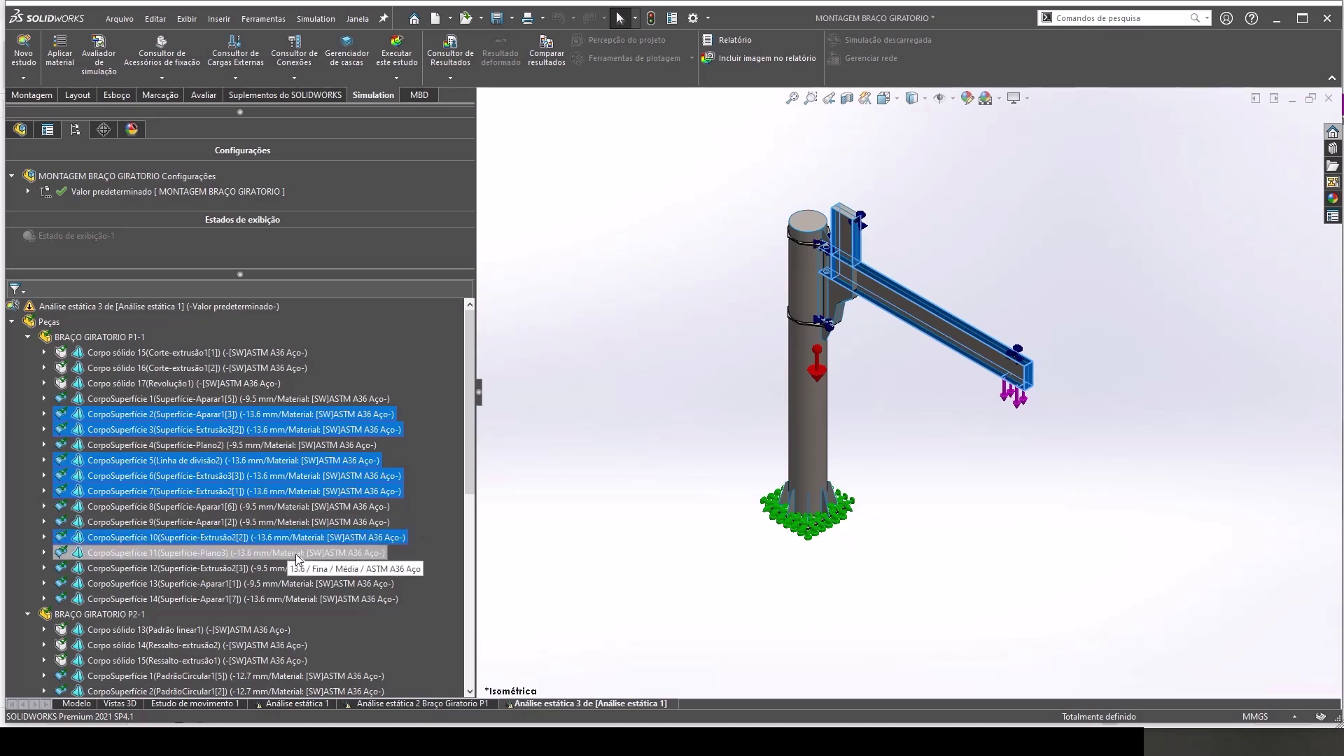
ctrl+click(289, 596)
right_click(288, 597)
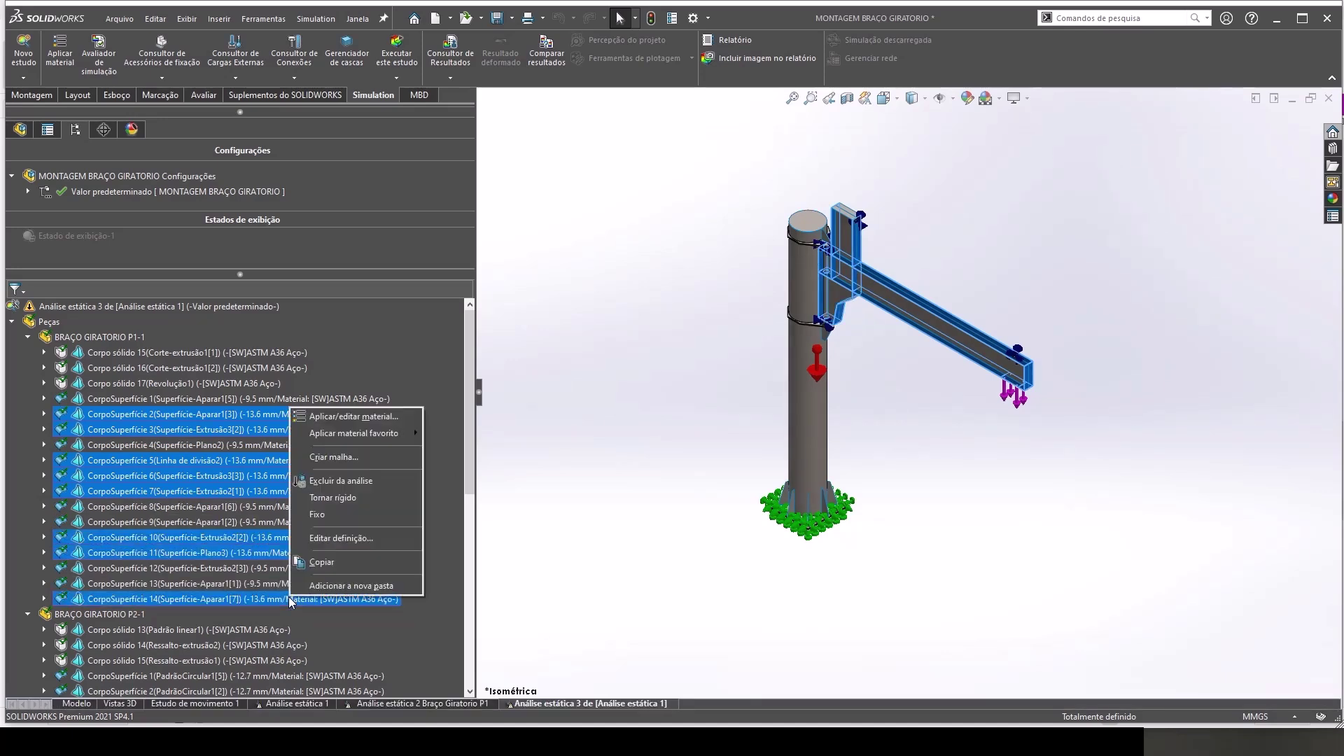
click(349, 539)
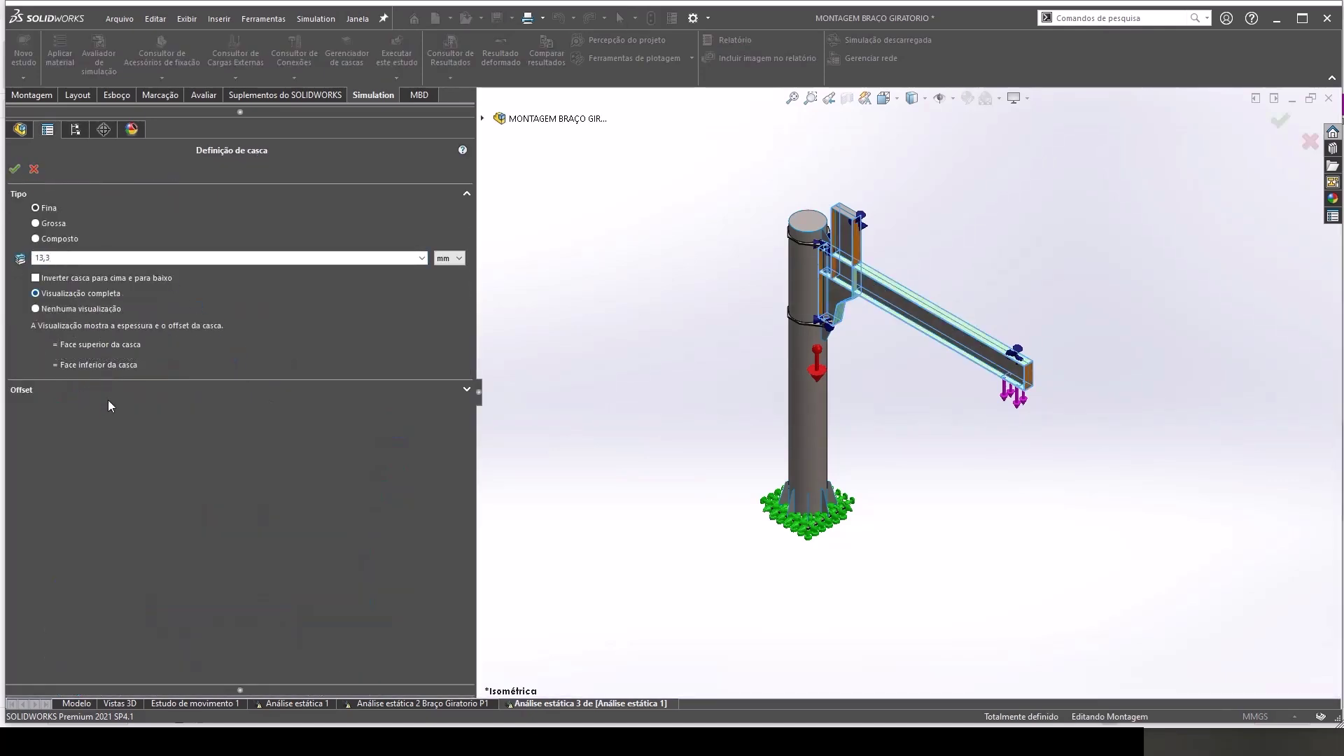
click(115, 417)
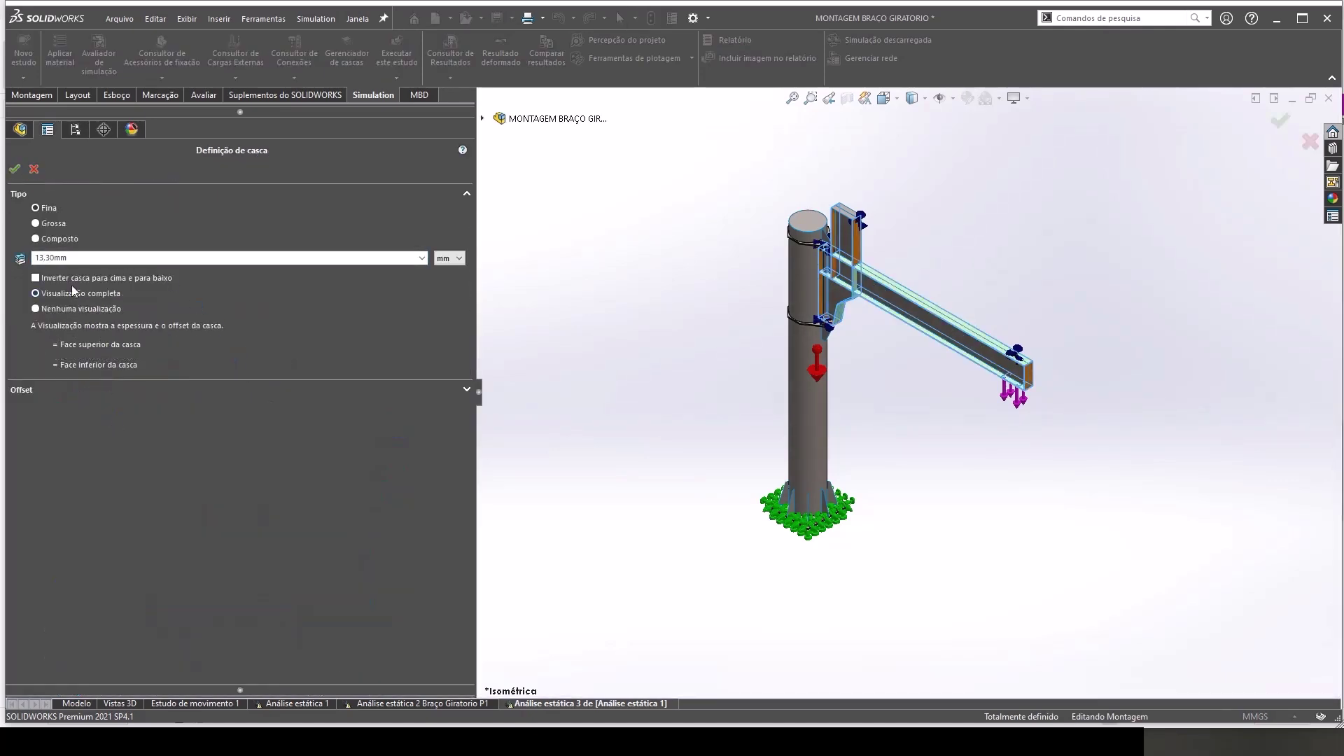
click(14, 172)
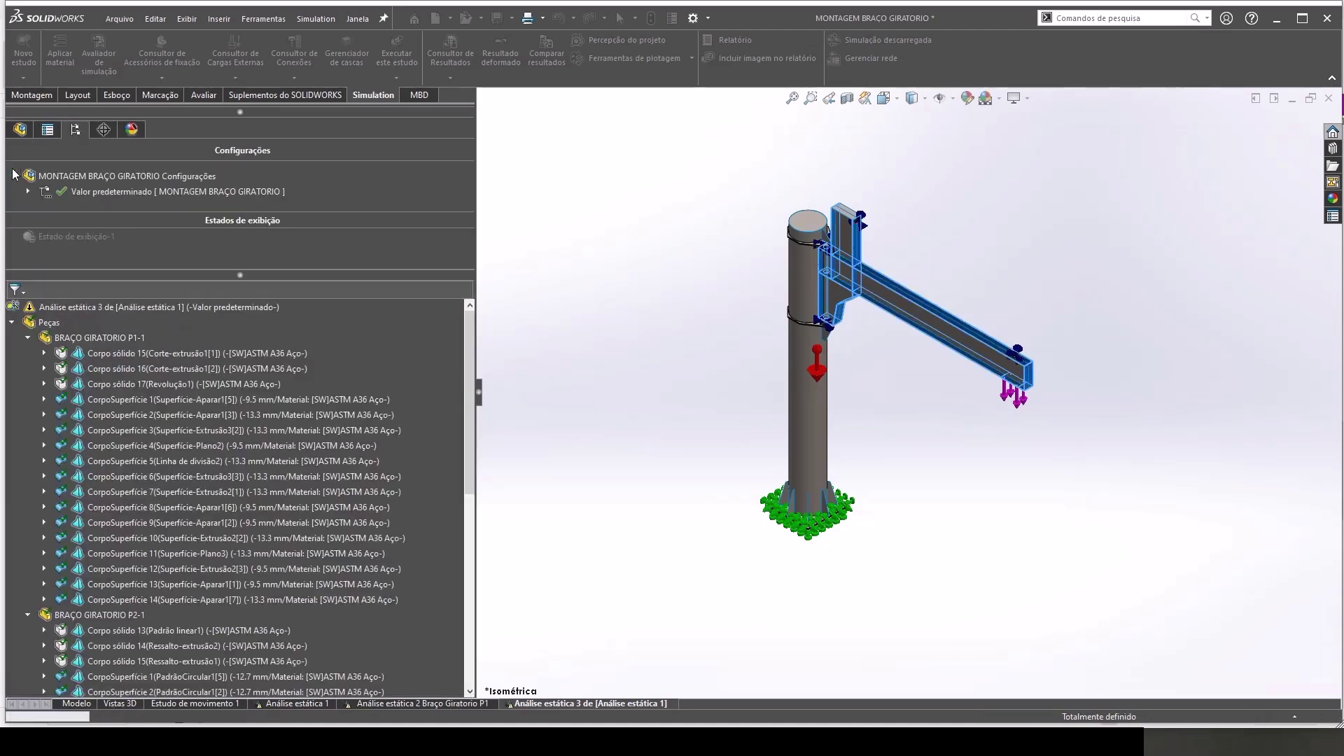
click(28, 337)
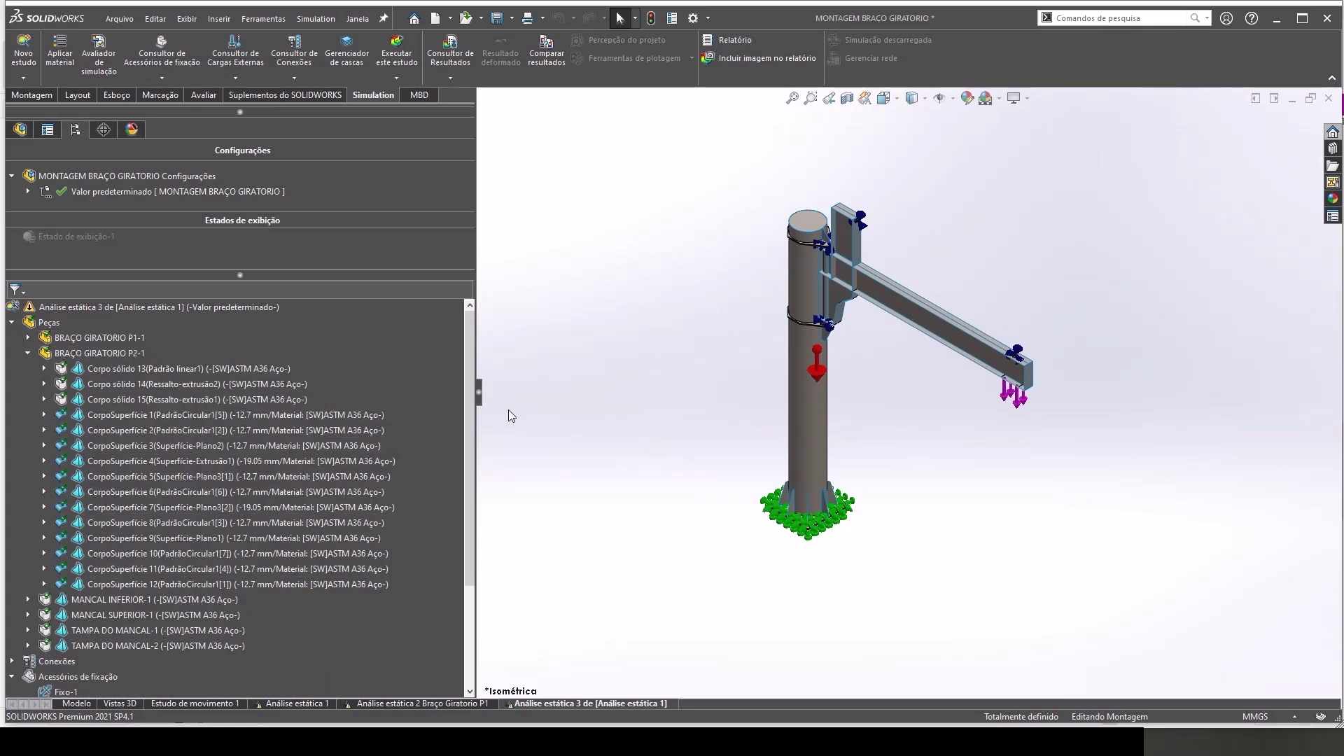
click(497, 18)
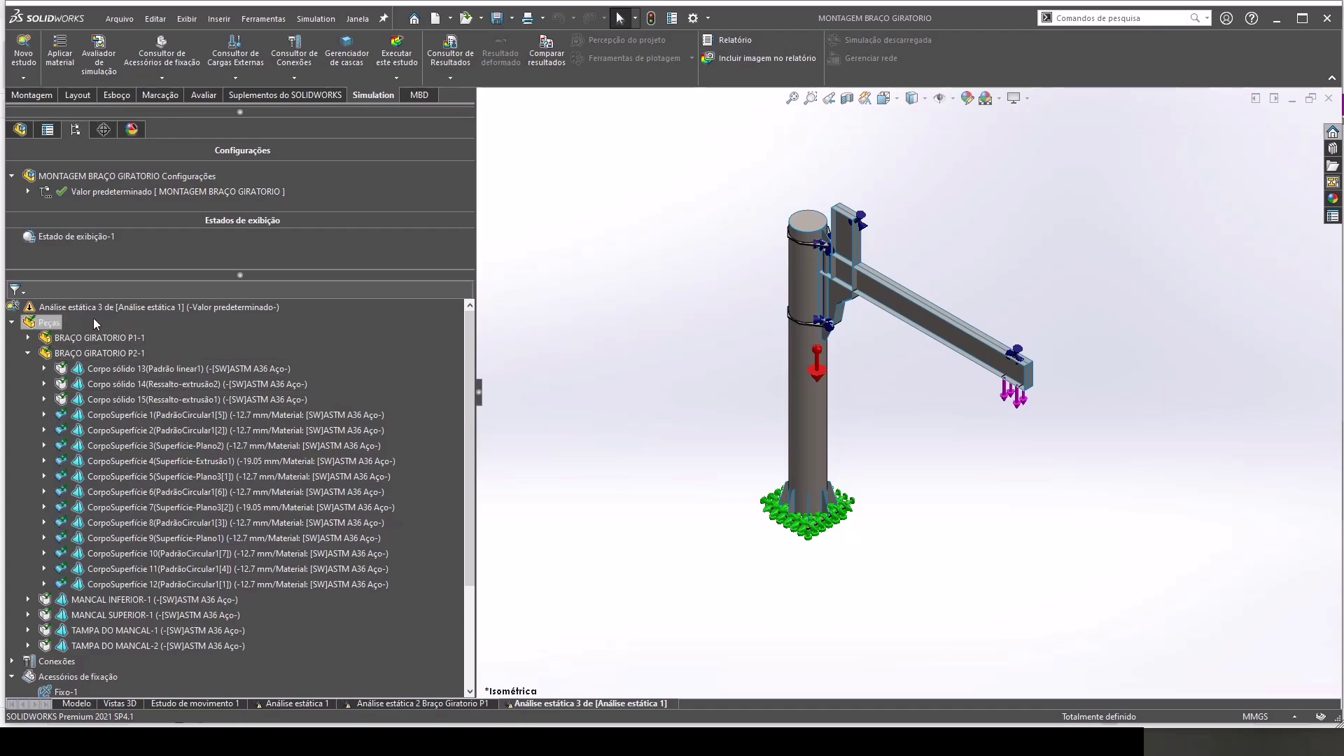
Step: Remesh and rerun study 3, showing von Mises stress peaking at 594,755 MPa
right_click(117, 308)
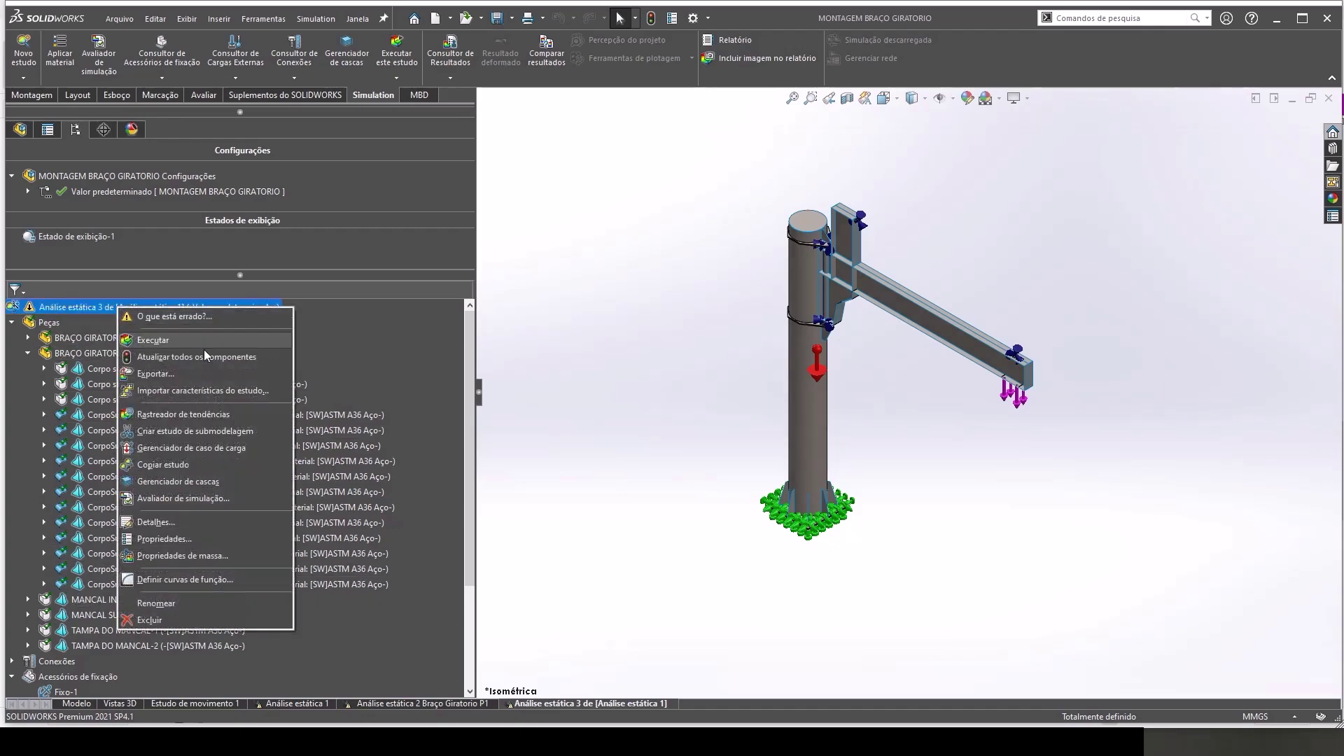
click(374, 449)
click(28, 353)
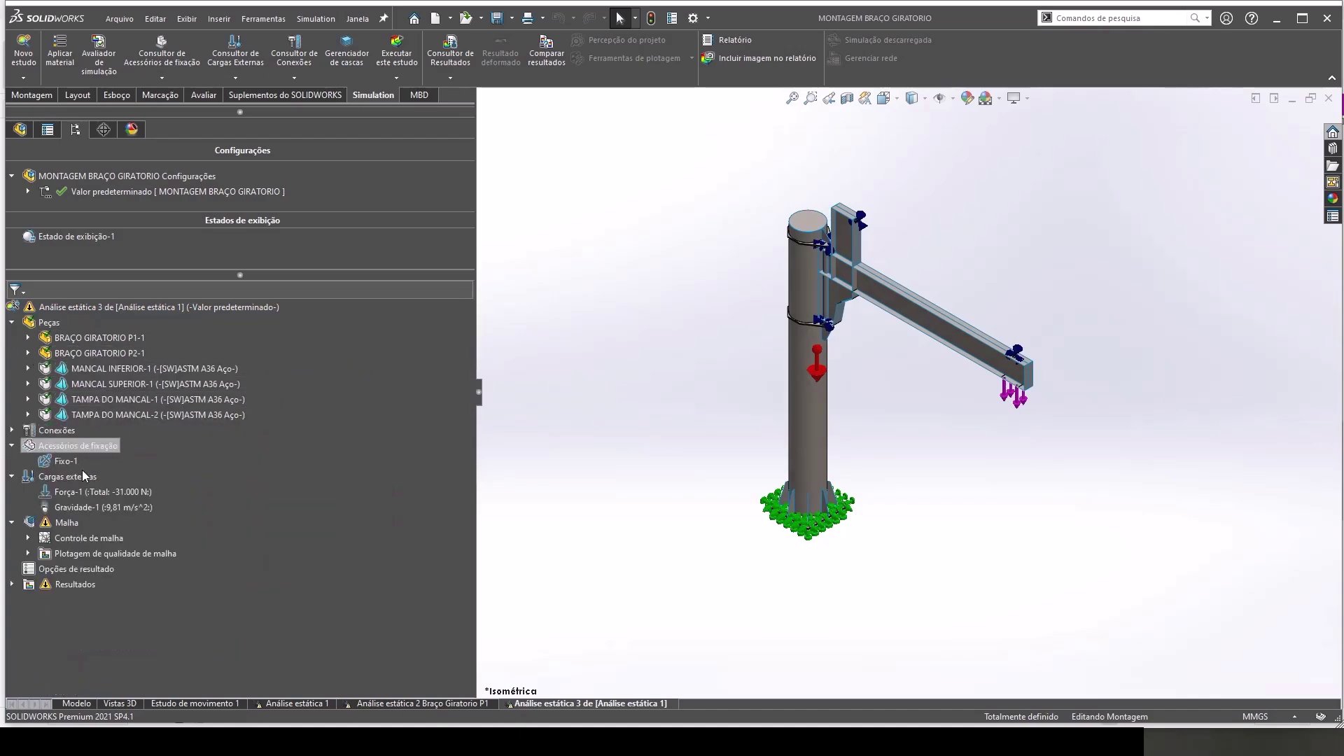
right_click(68, 526)
click(144, 320)
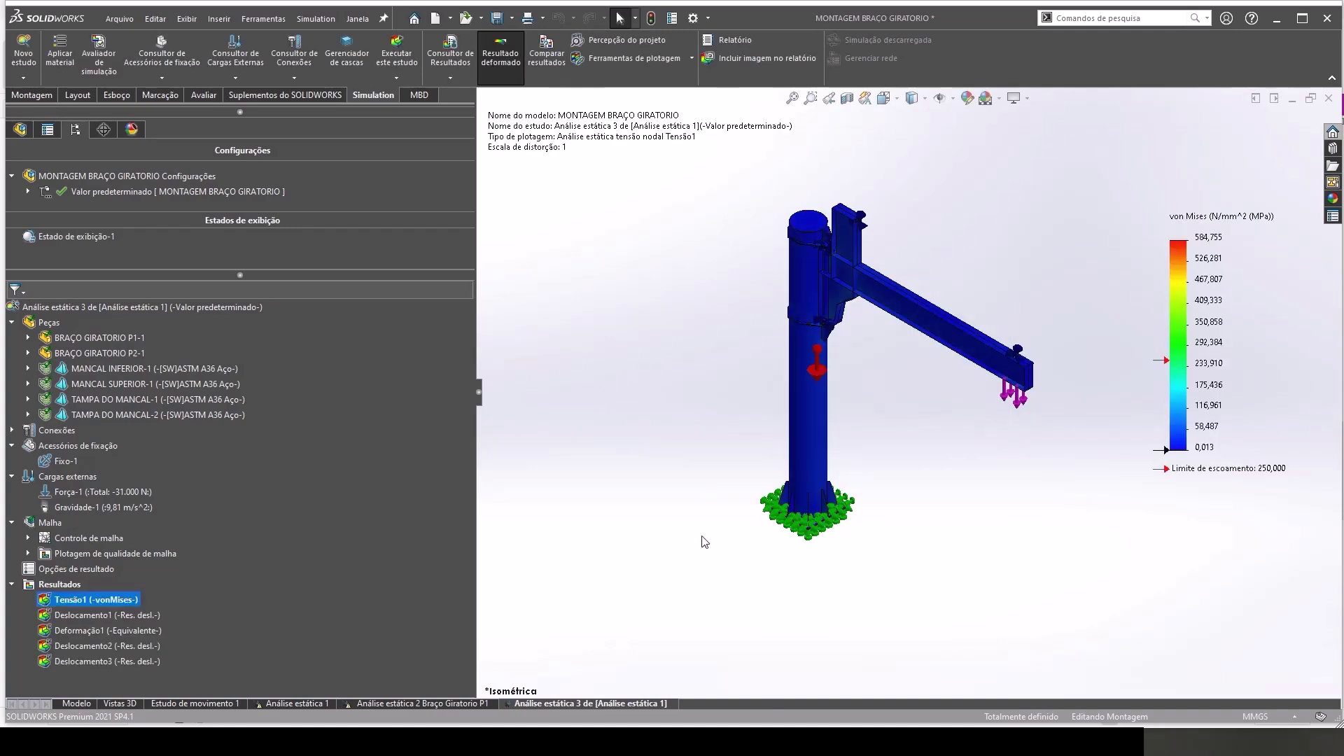
Step: Show the overall Deslocamento1 displacement plot in front view
double_click(87, 617)
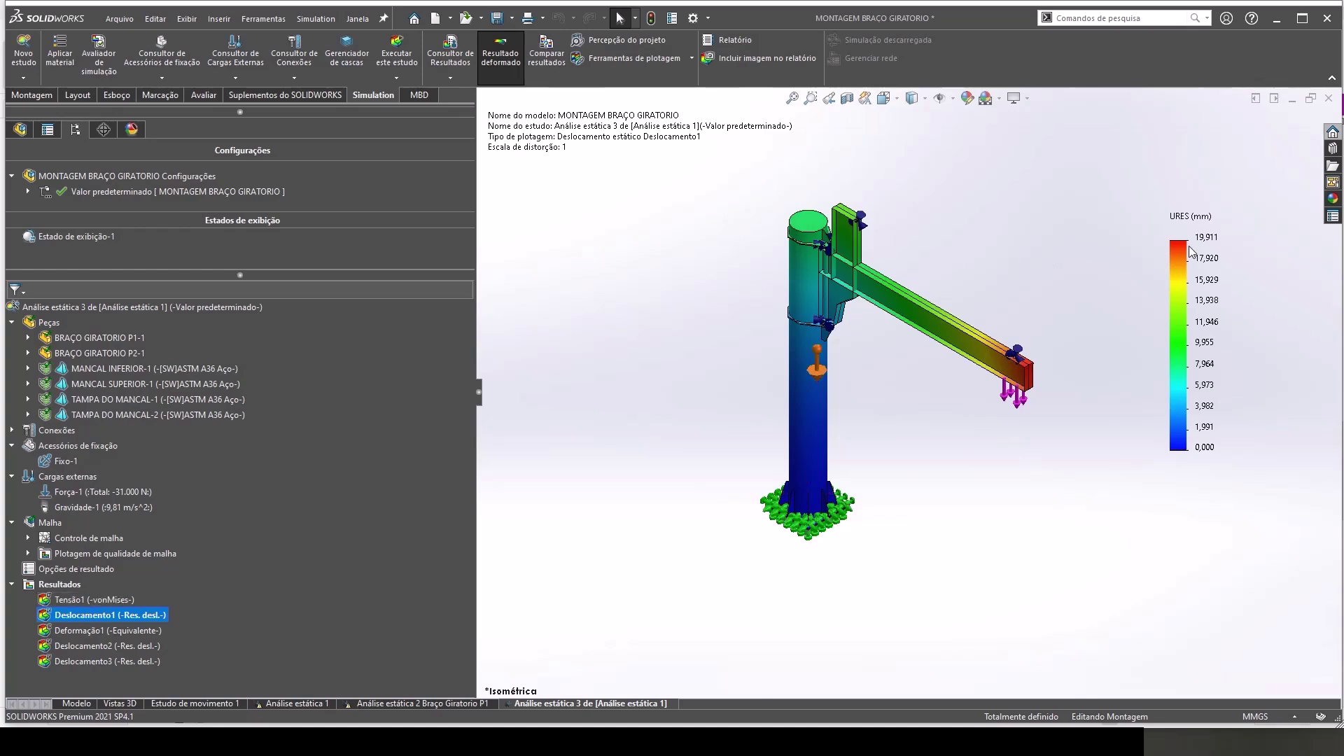
middle_drag(1032, 323, 1036, 339)
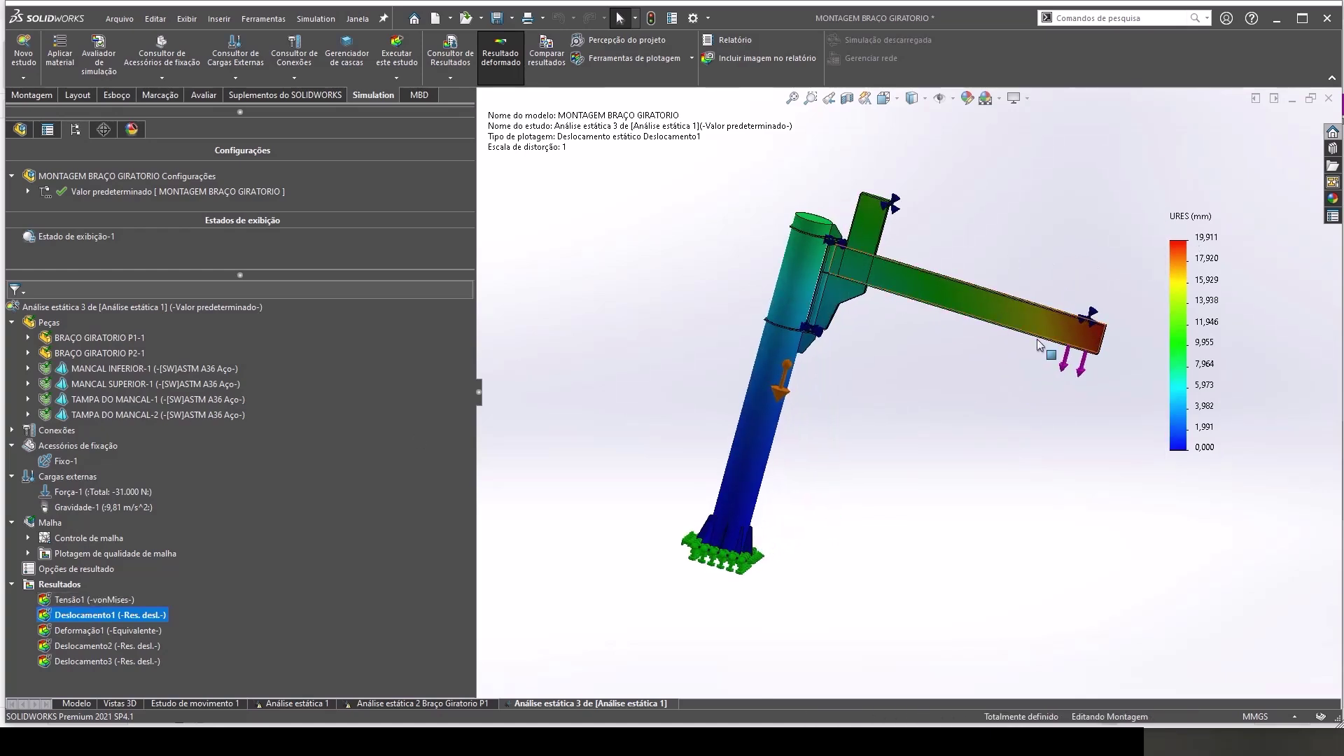
key(ctrl+1)
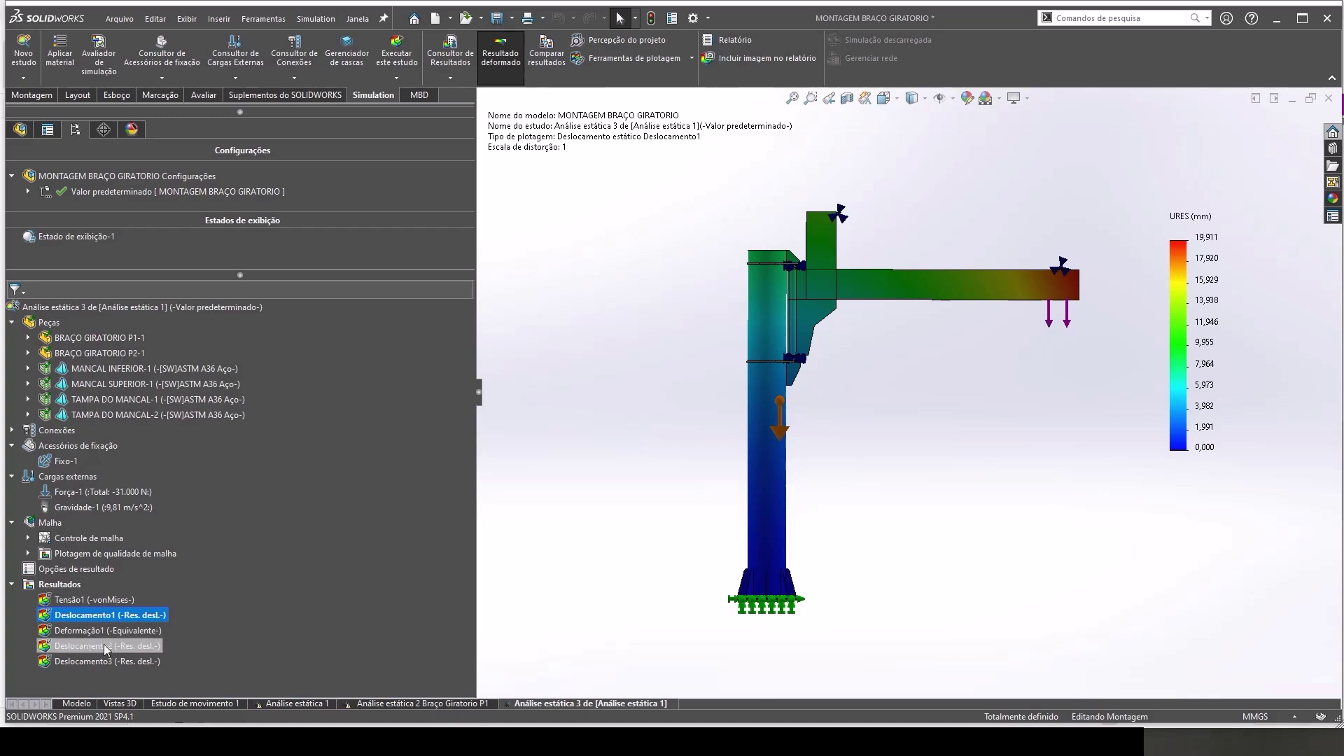
Step: Compare column and arm displacement plots, ending on Deslocamento3 with a 19,909 mm peak
click(103, 644)
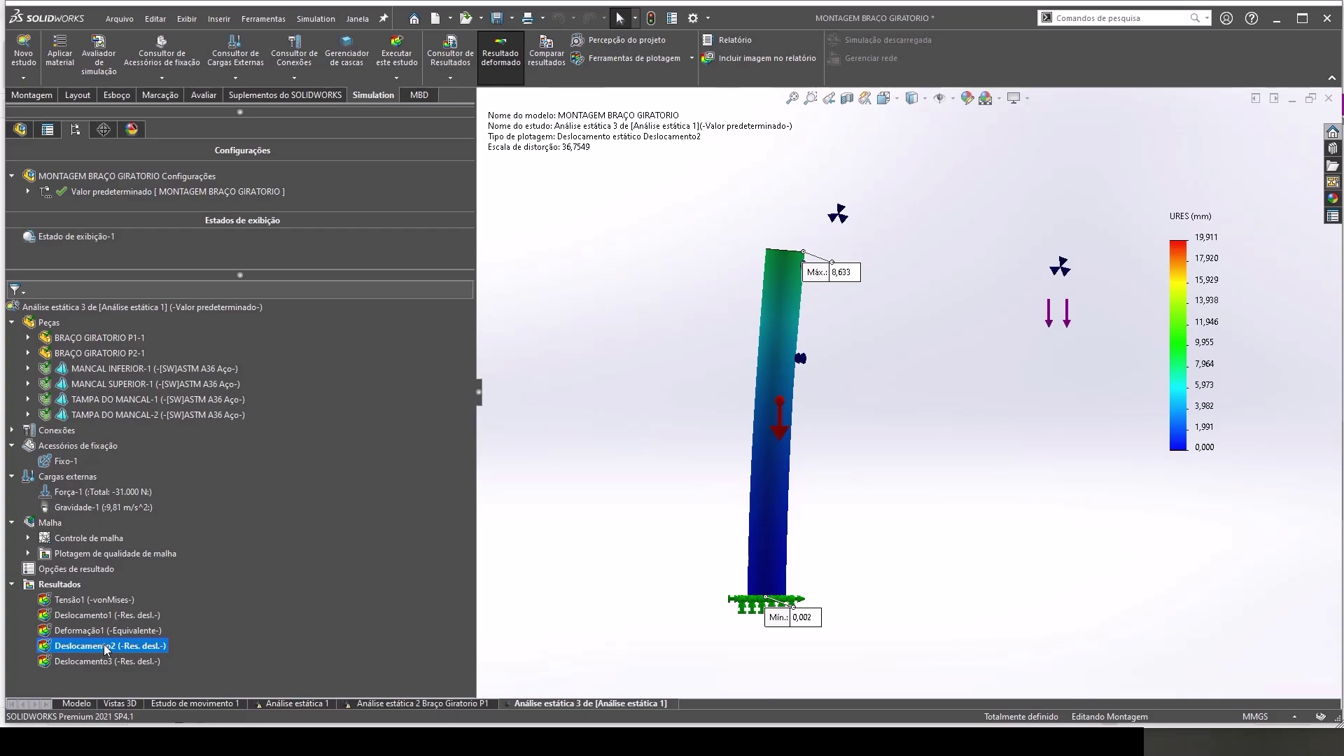
click(93, 665)
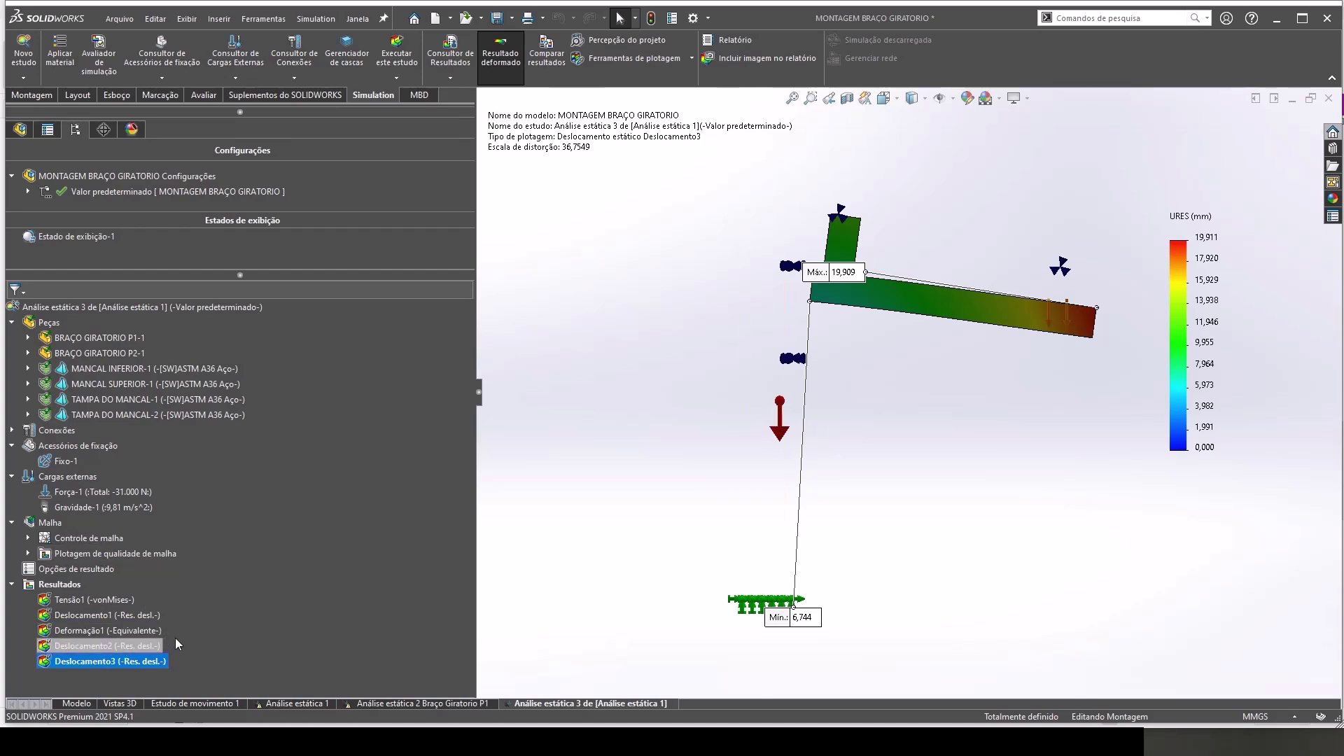
click(117, 651)
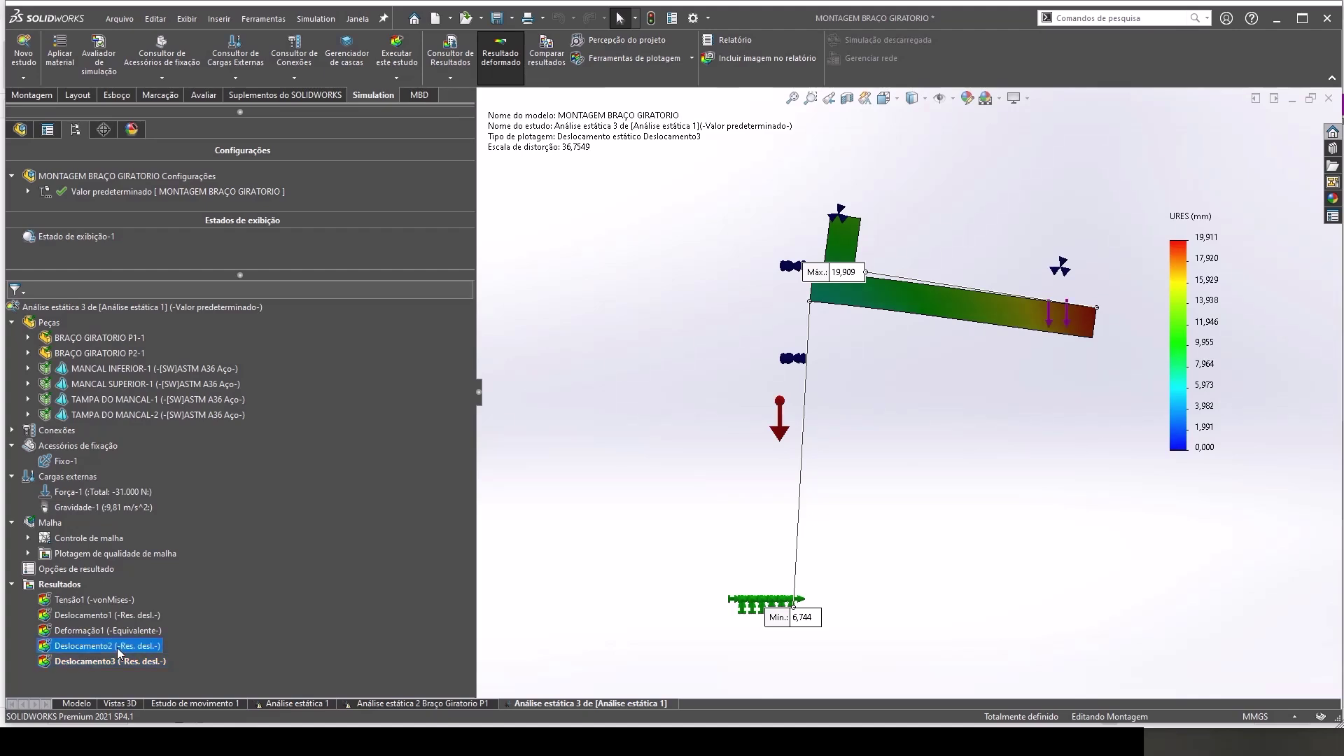
double_click(117, 649)
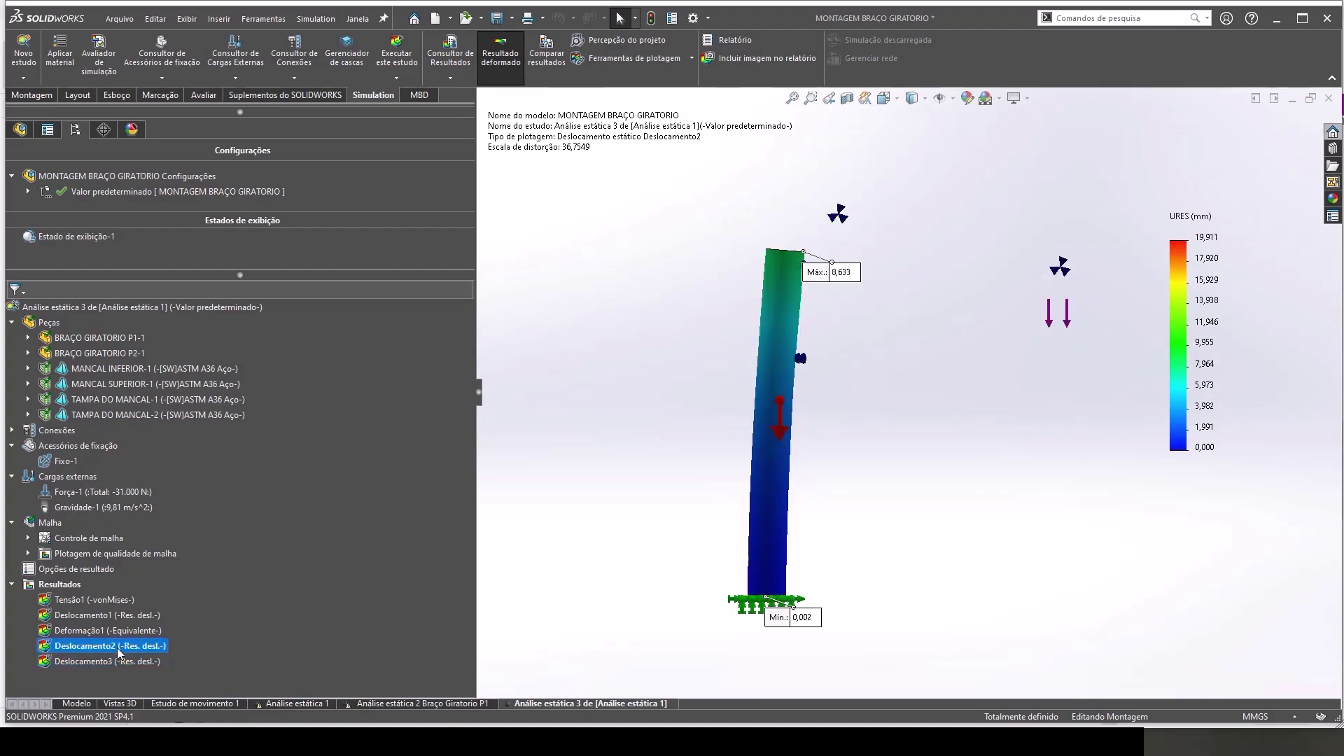
click(90, 662)
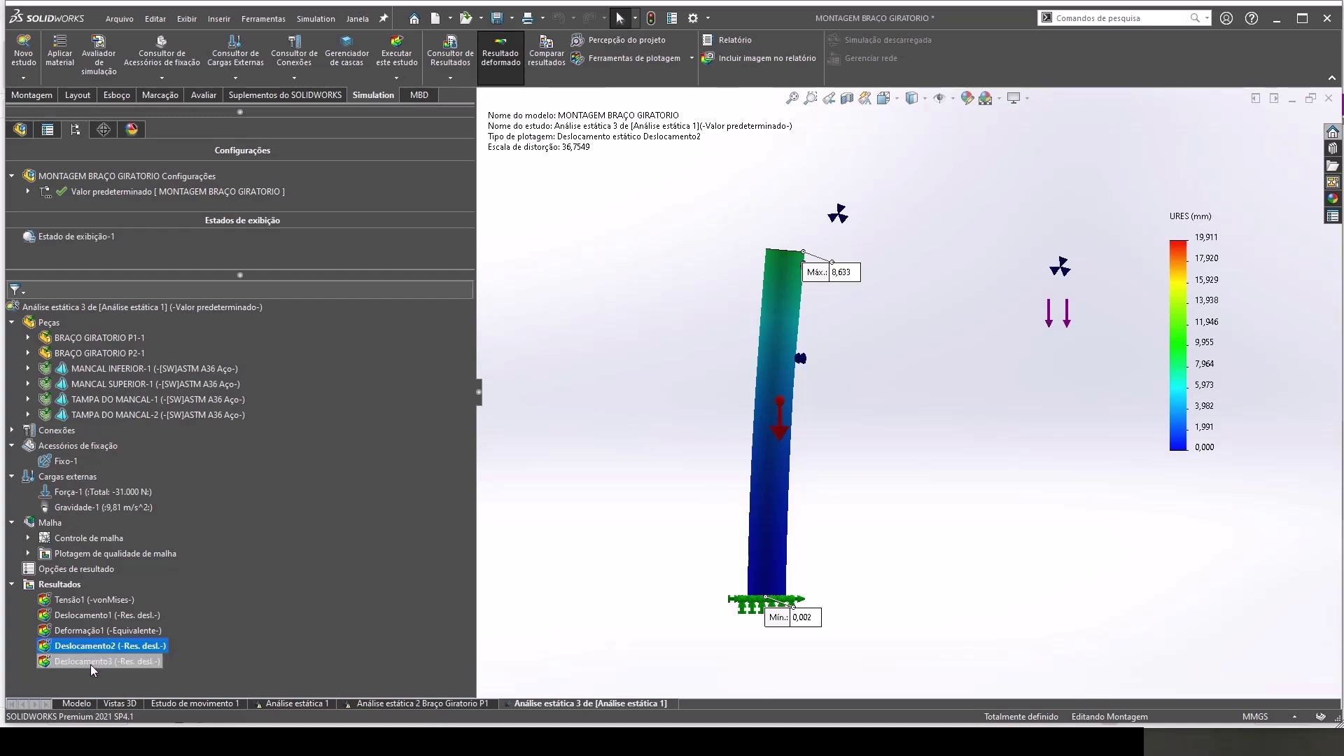
double_click(90, 663)
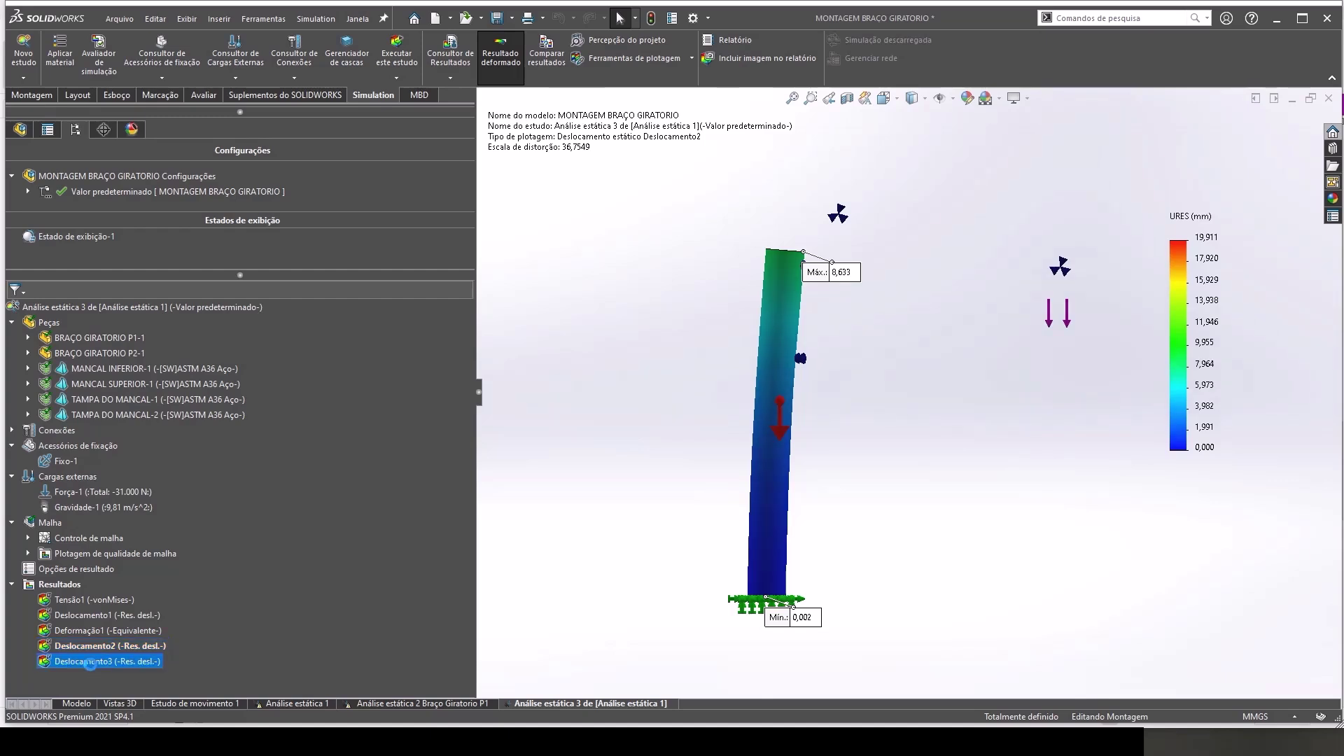
right_click(90, 662)
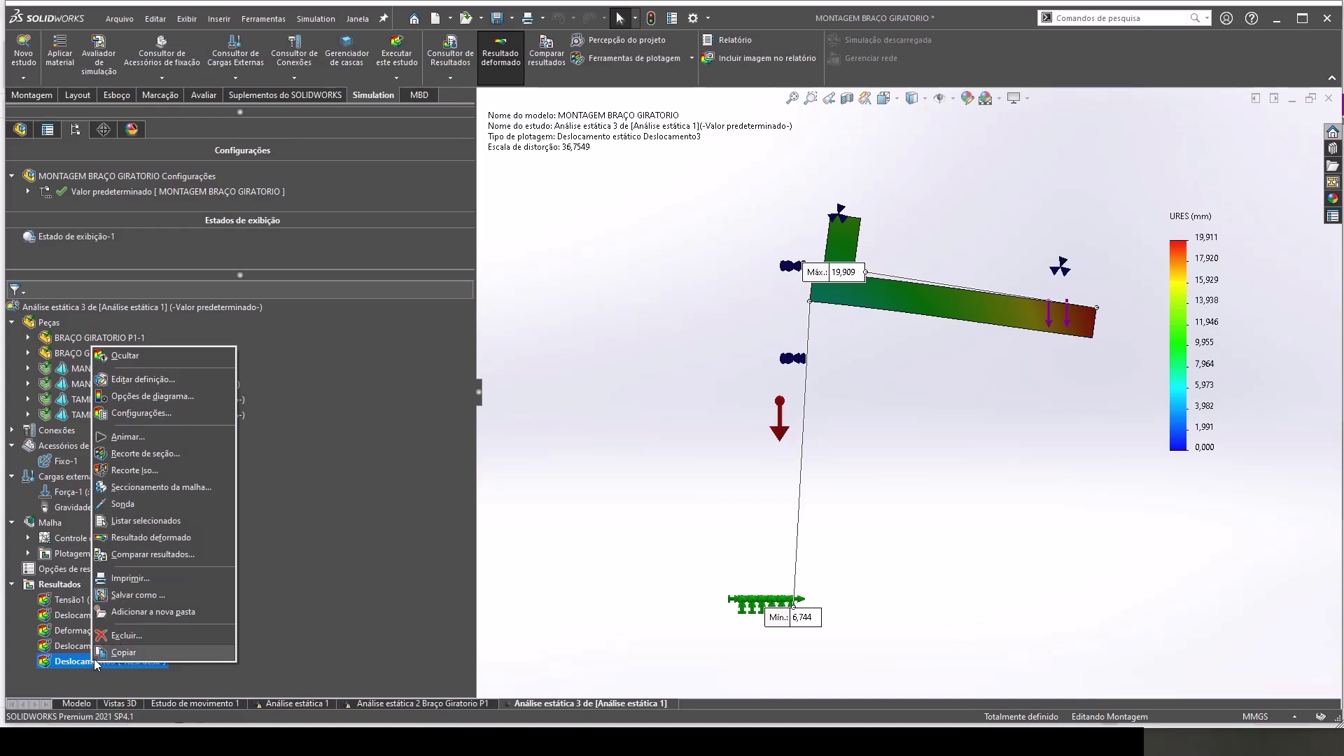
click(114, 506)
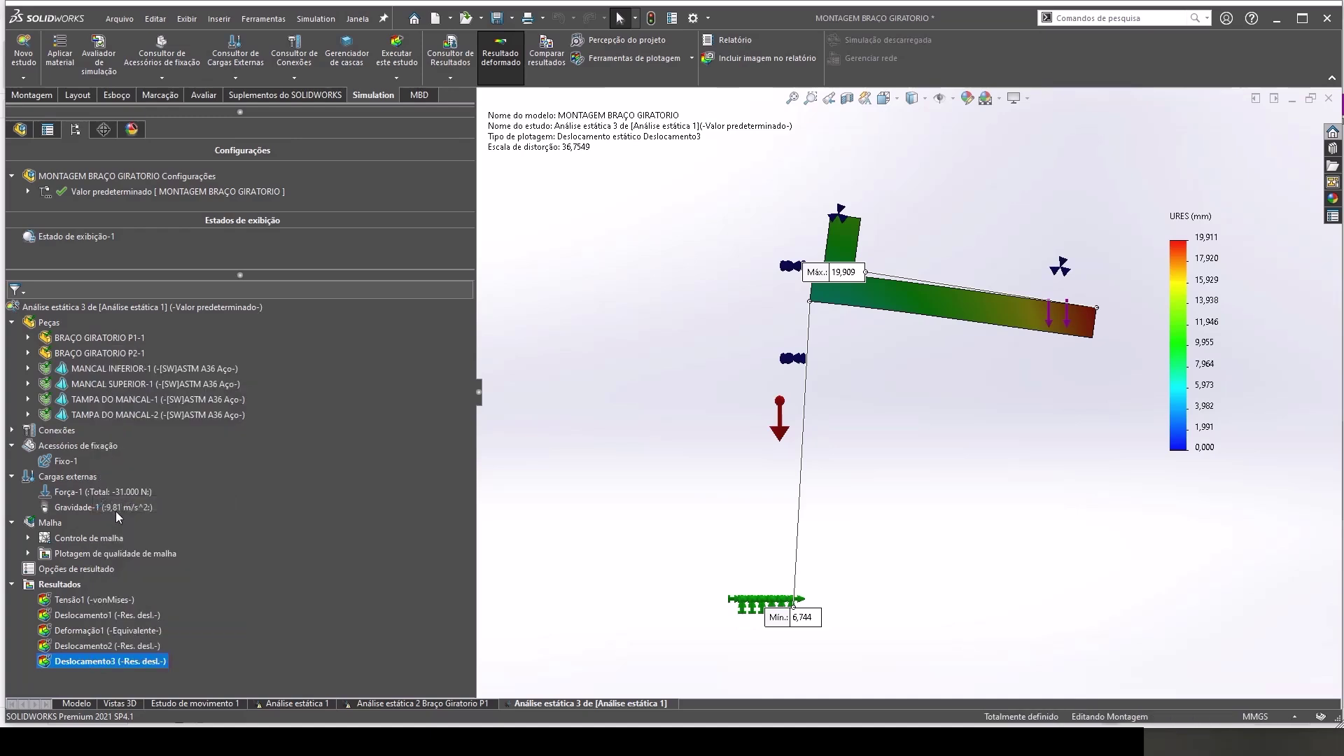
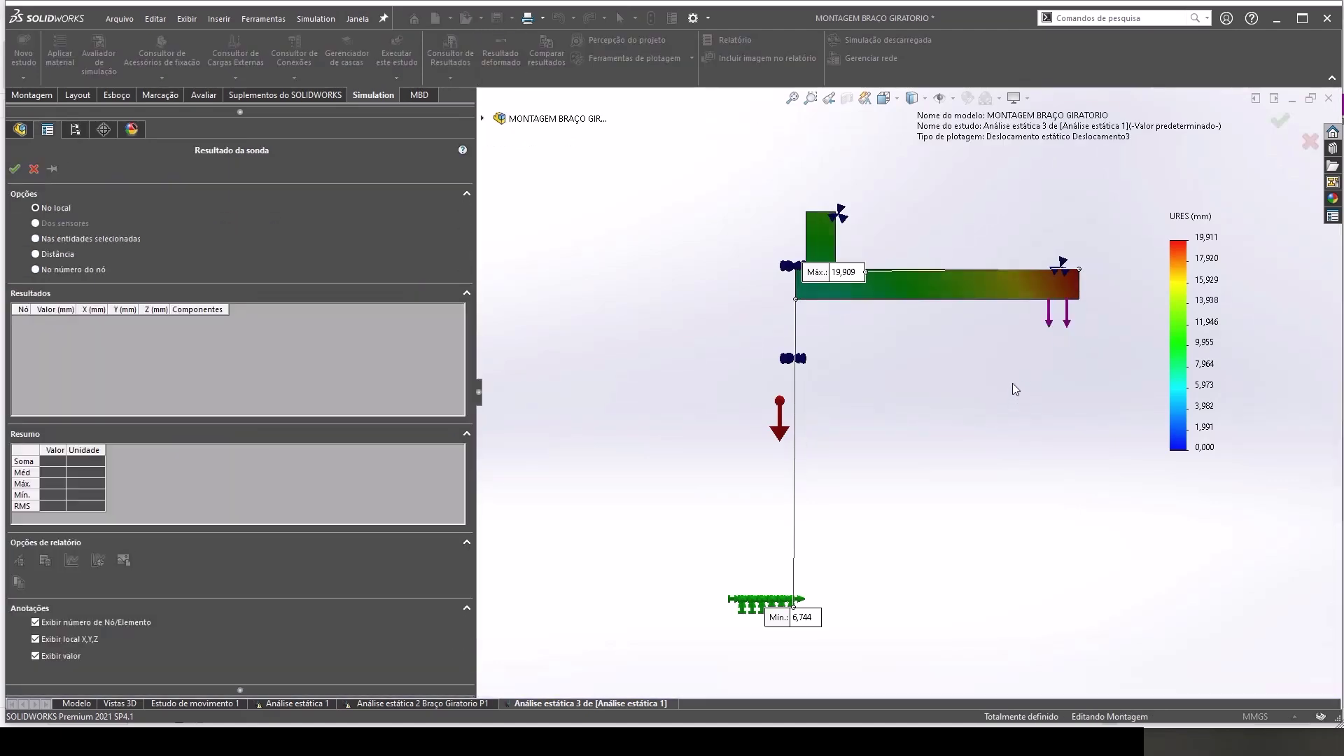
Step: Probe the jib arm's outer end to read 19,206 mm and move the callout below the beam
click(1080, 301)
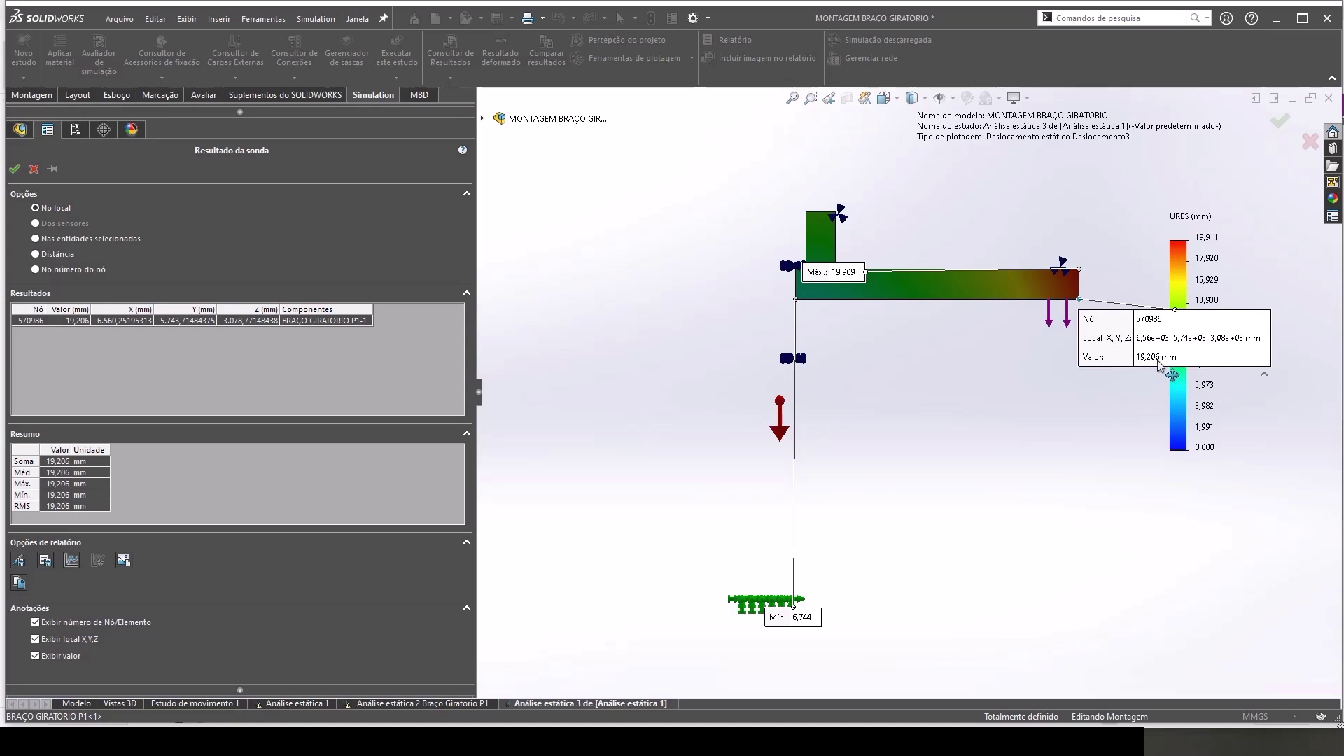
mouse_move(1162, 362)
mouse_down()
mouse_move(1148, 459)
mouse_move(1009, 507)
mouse_move(960, 492)
mouse_up()
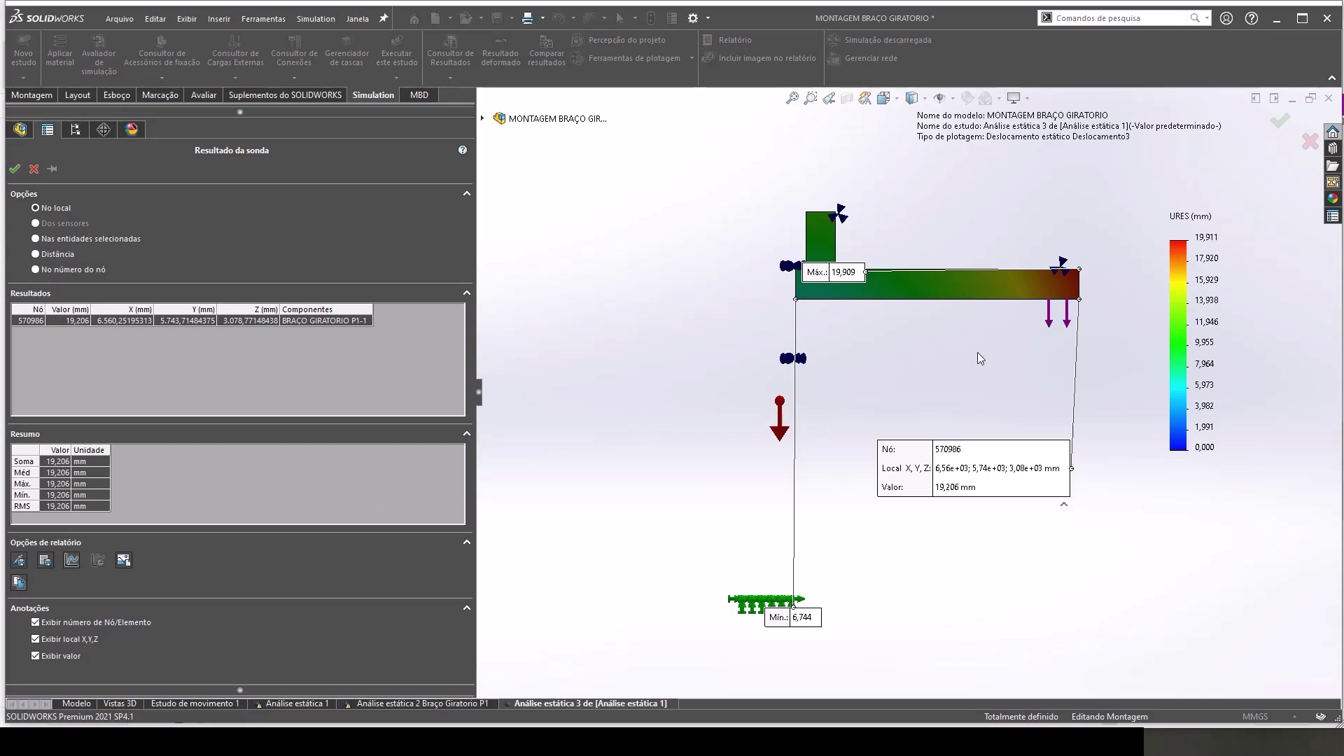
scroll(1082, 305, down, 2)
scroll(1071, 304, down, 2)
scroll(922, 329, down, 2)
scroll(777, 333, down, 2)
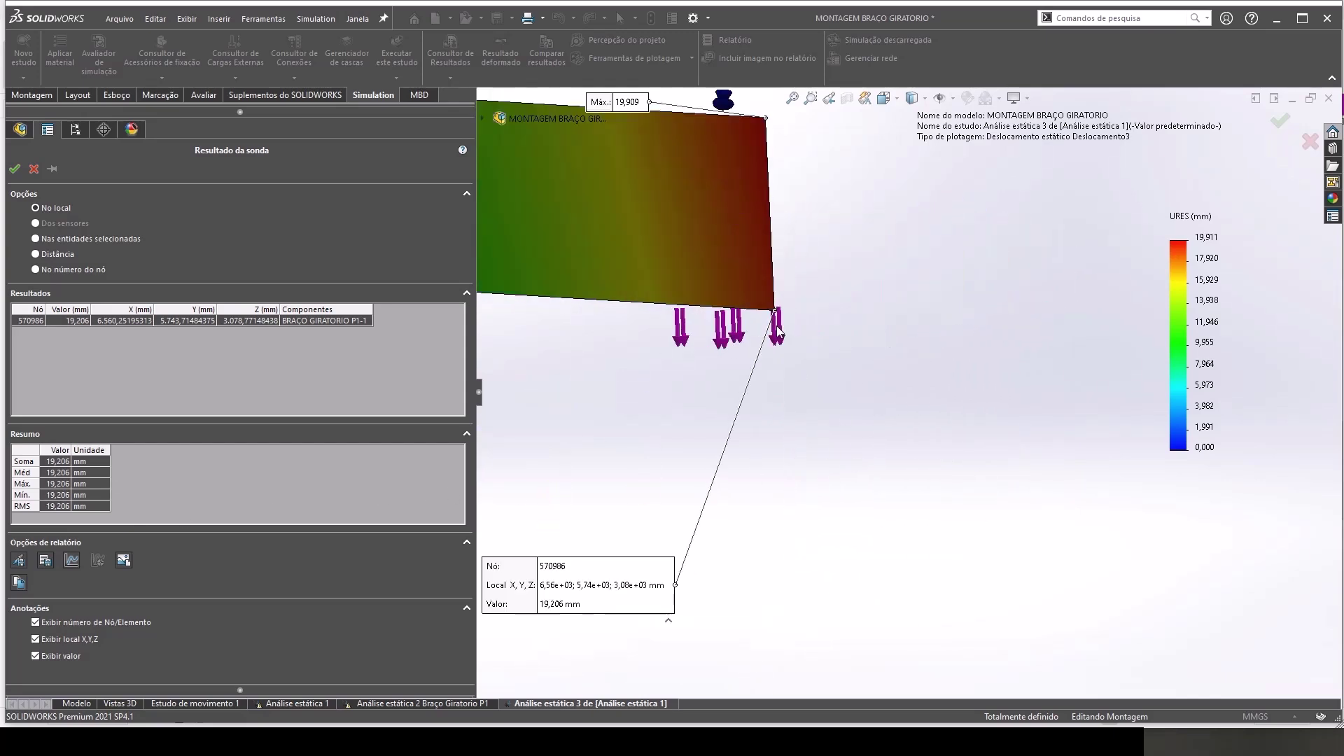
scroll(775, 309, down, 2)
Step: Inspect the arm's end from orbited, isometric and front views
middle_drag(776, 309, 779, 320)
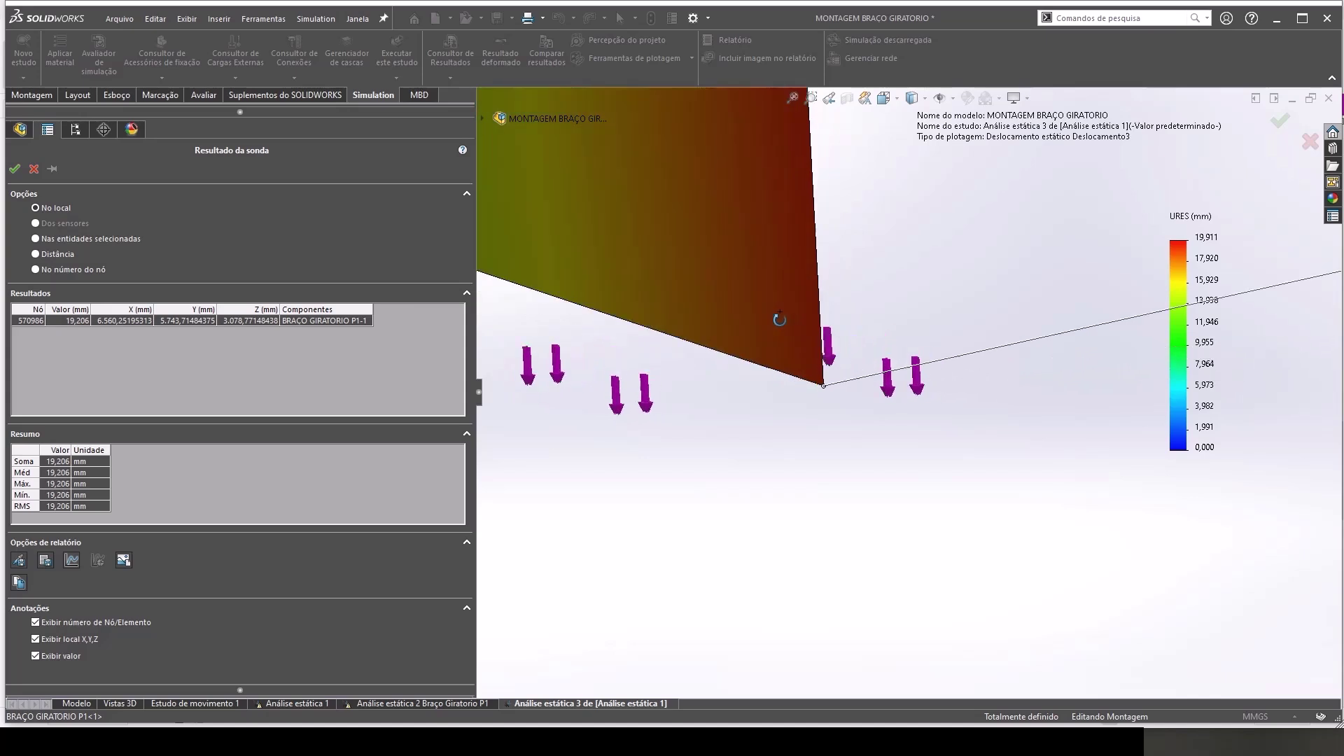
scroll(779, 319, up, 3)
scroll(974, 510, up, 2)
key(ctrl+7)
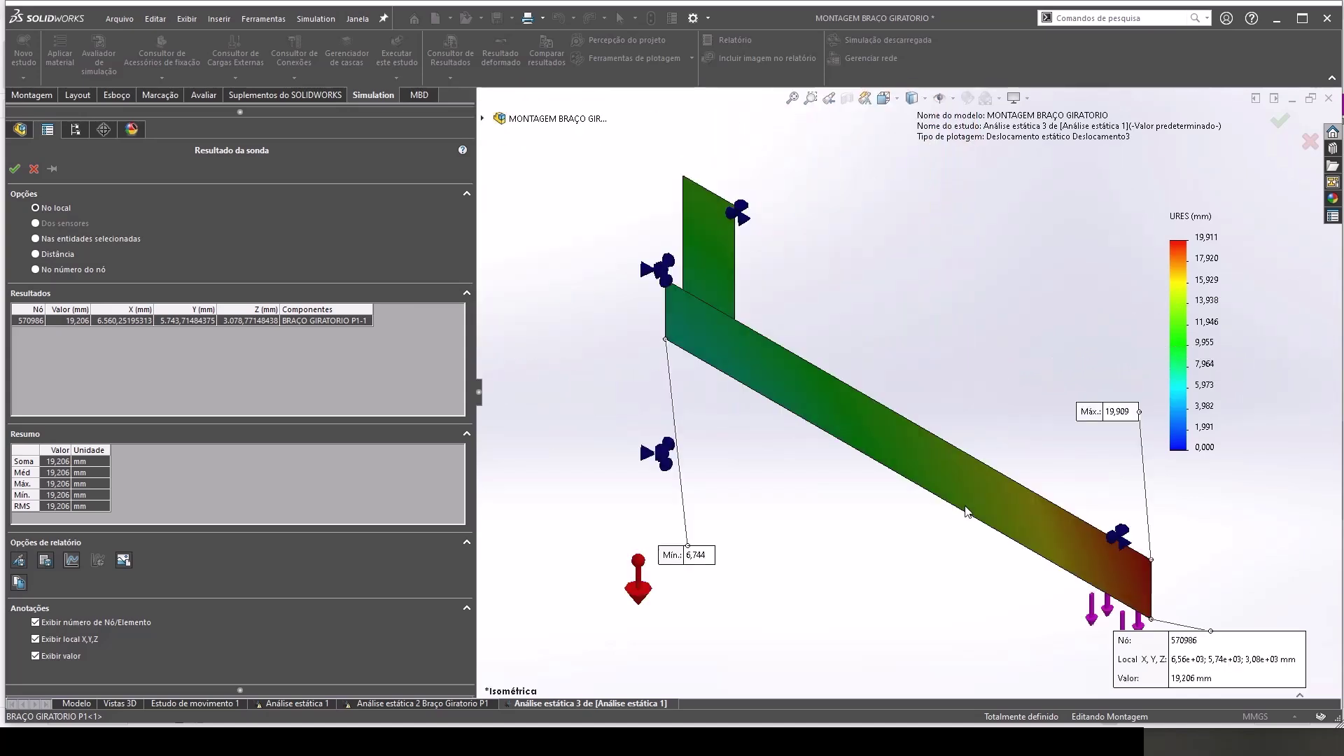
scroll(967, 511, up, 2)
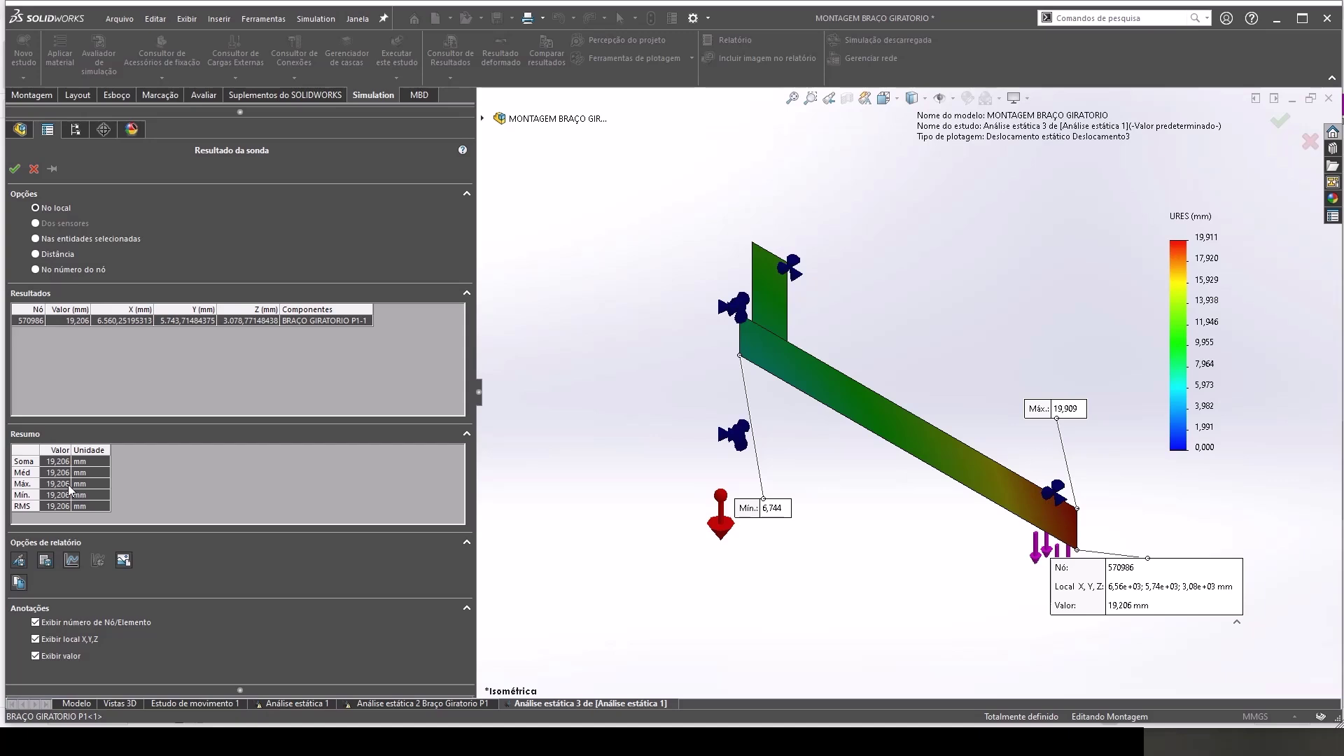
key(ctrl+1)
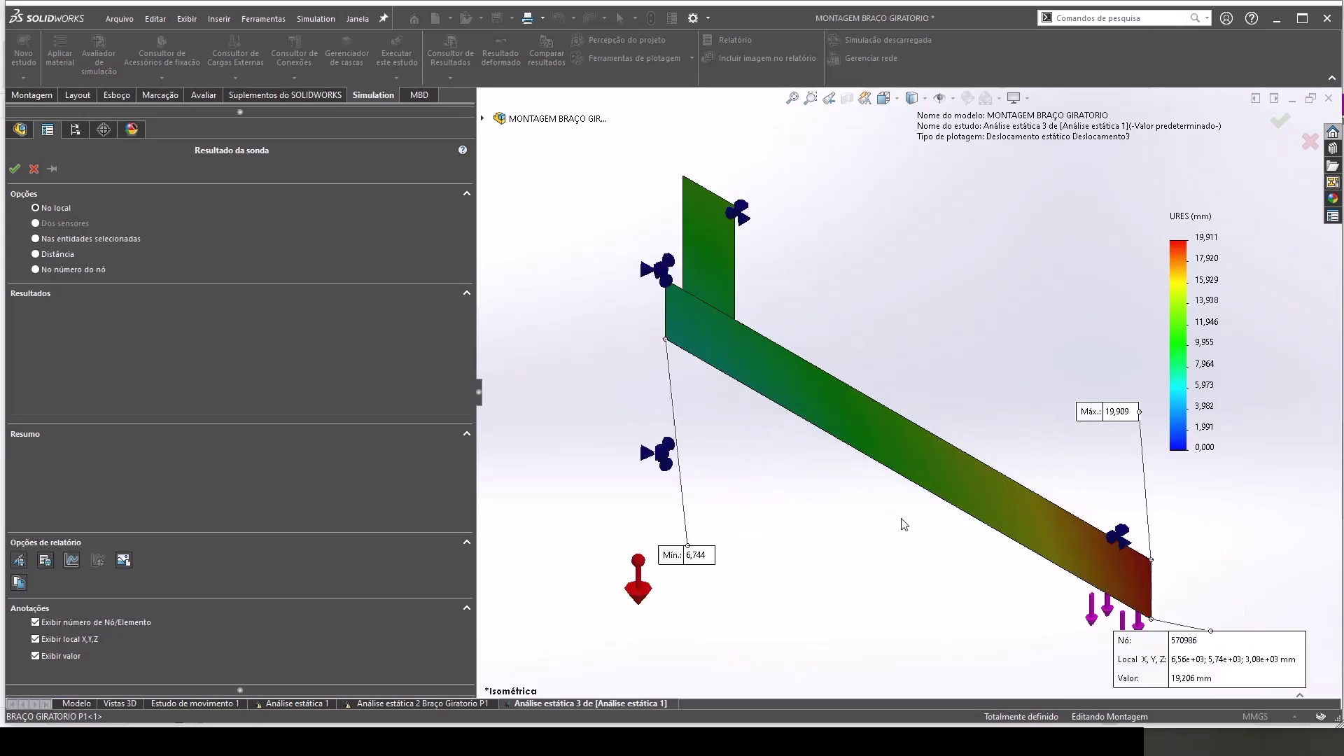
scroll(903, 525, down, 2)
scroll(903, 525, up, 3)
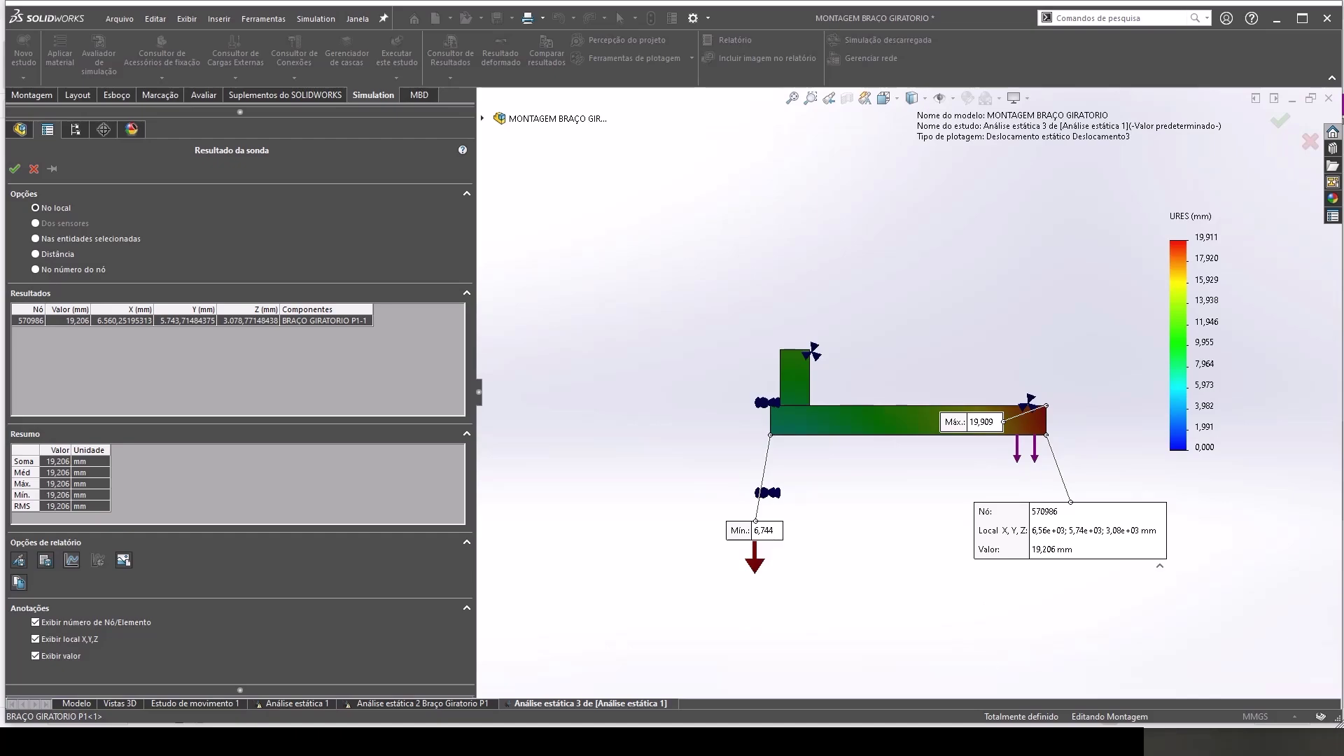
Step: Compare the deflection with Tabela C.1 maximum displacements and the crane book's page 174 limit
key(alt+Tab)
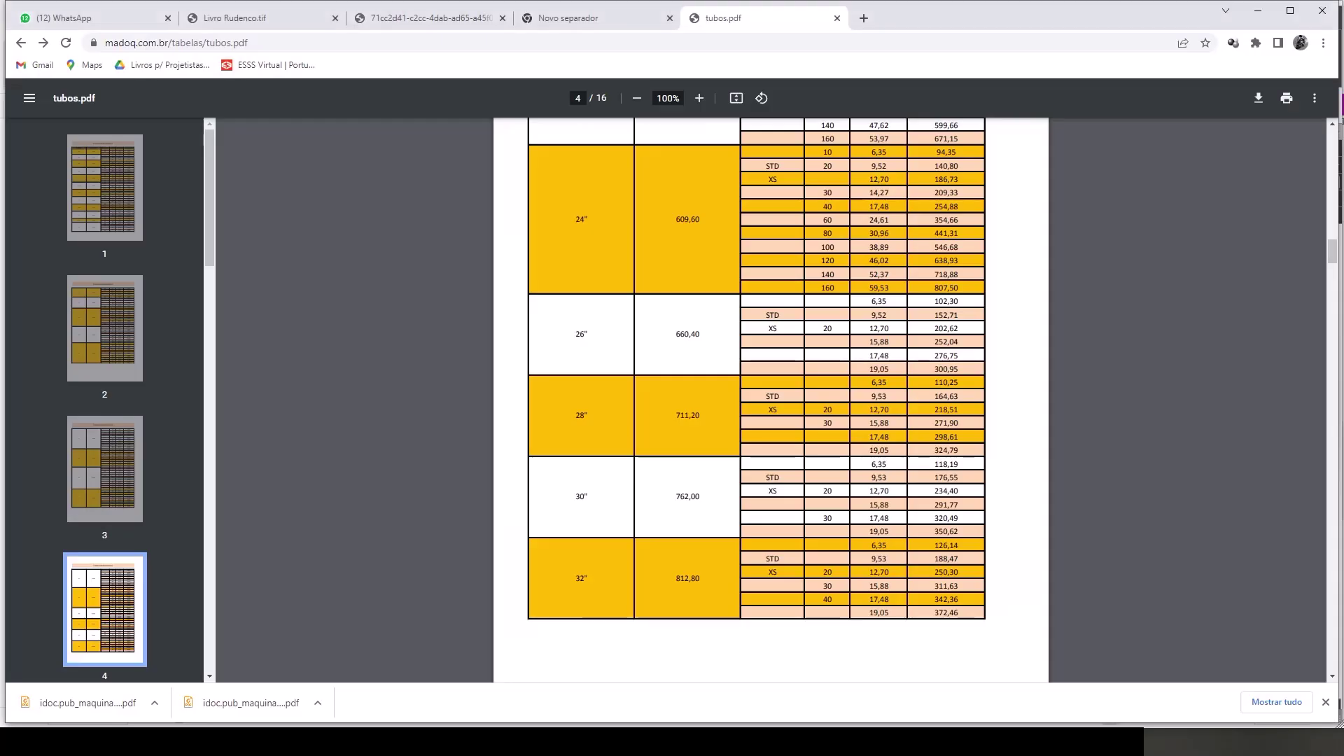
click(534, 21)
click(448, 17)
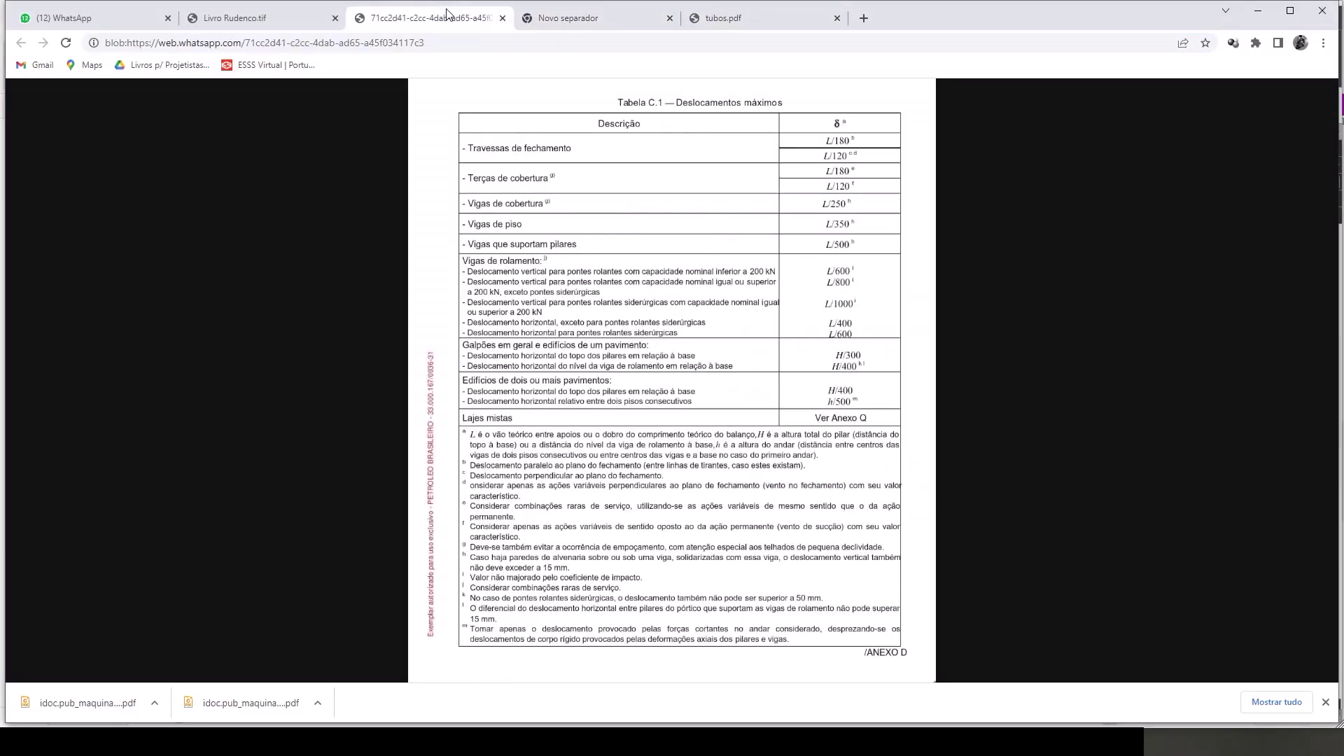
click(274, 21)
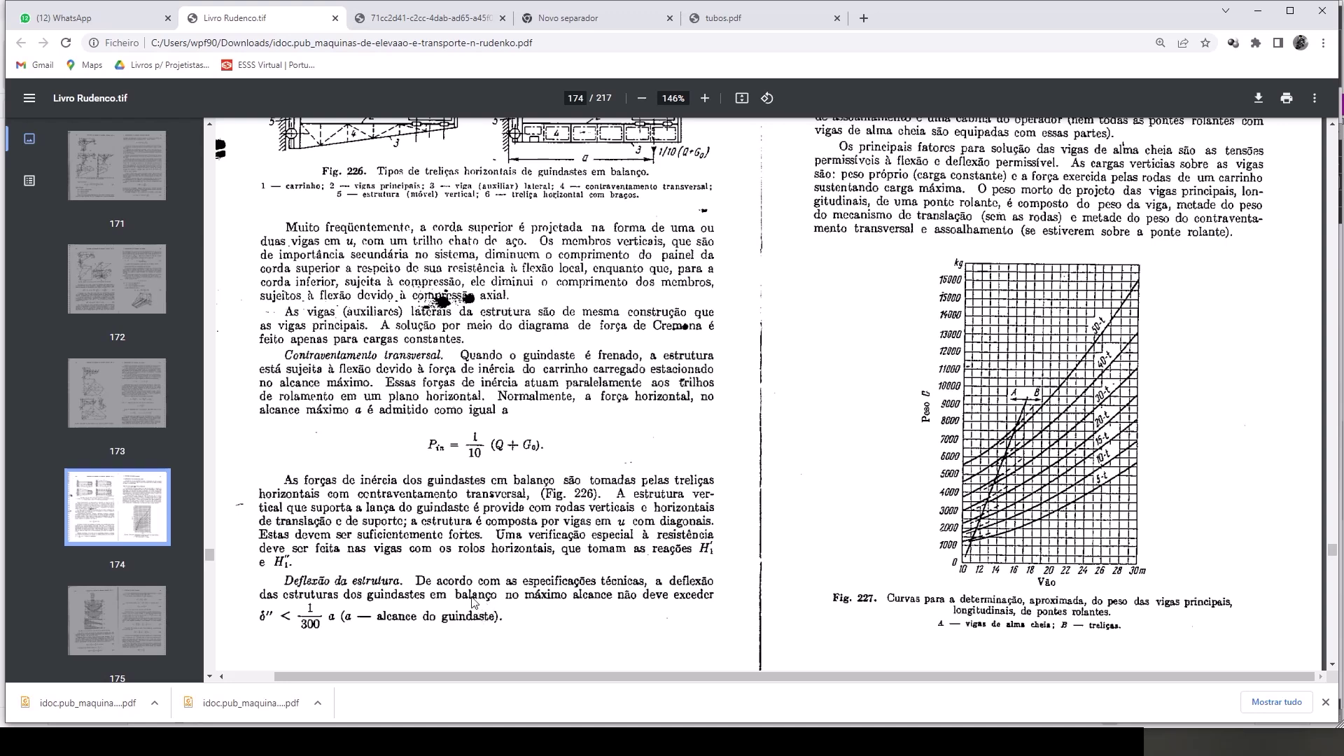
click(444, 27)
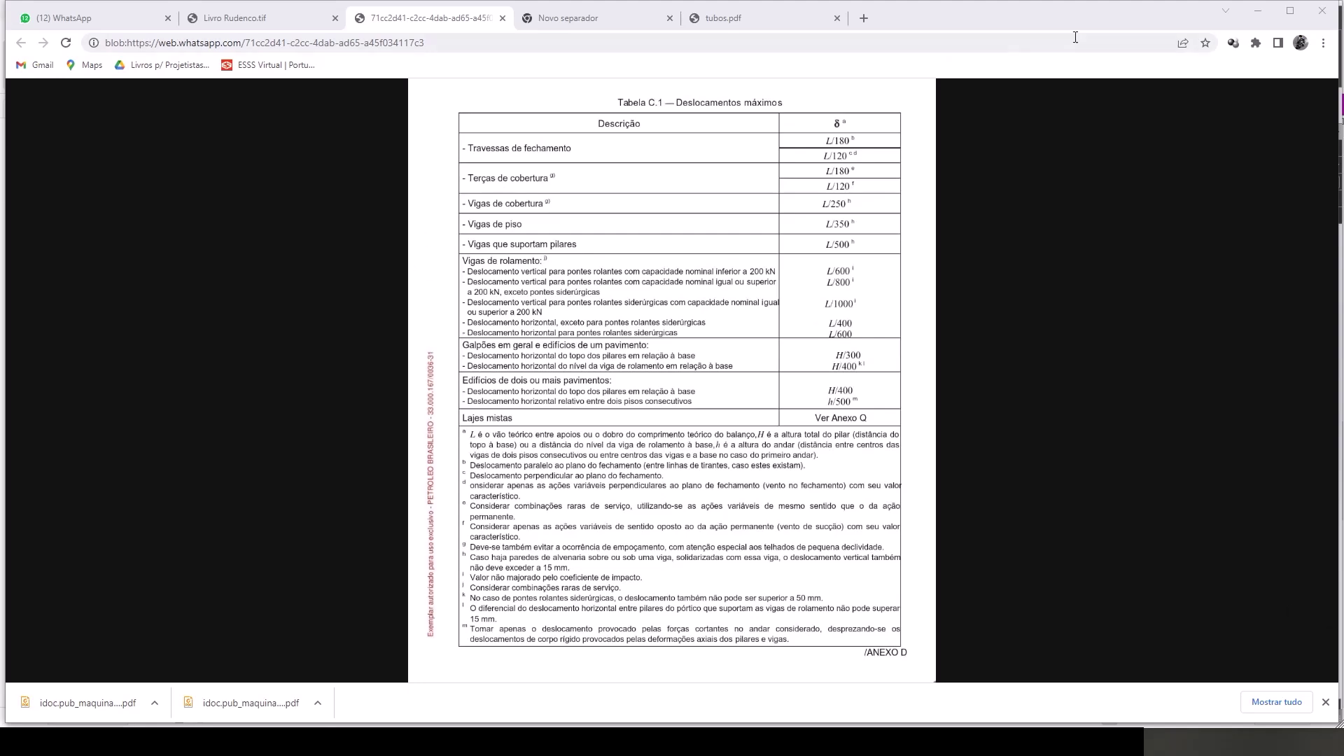
Step: Check page 4 of the tubos.pdf pipe table, then return to the SOLIDWORKS displacement results
click(584, 15)
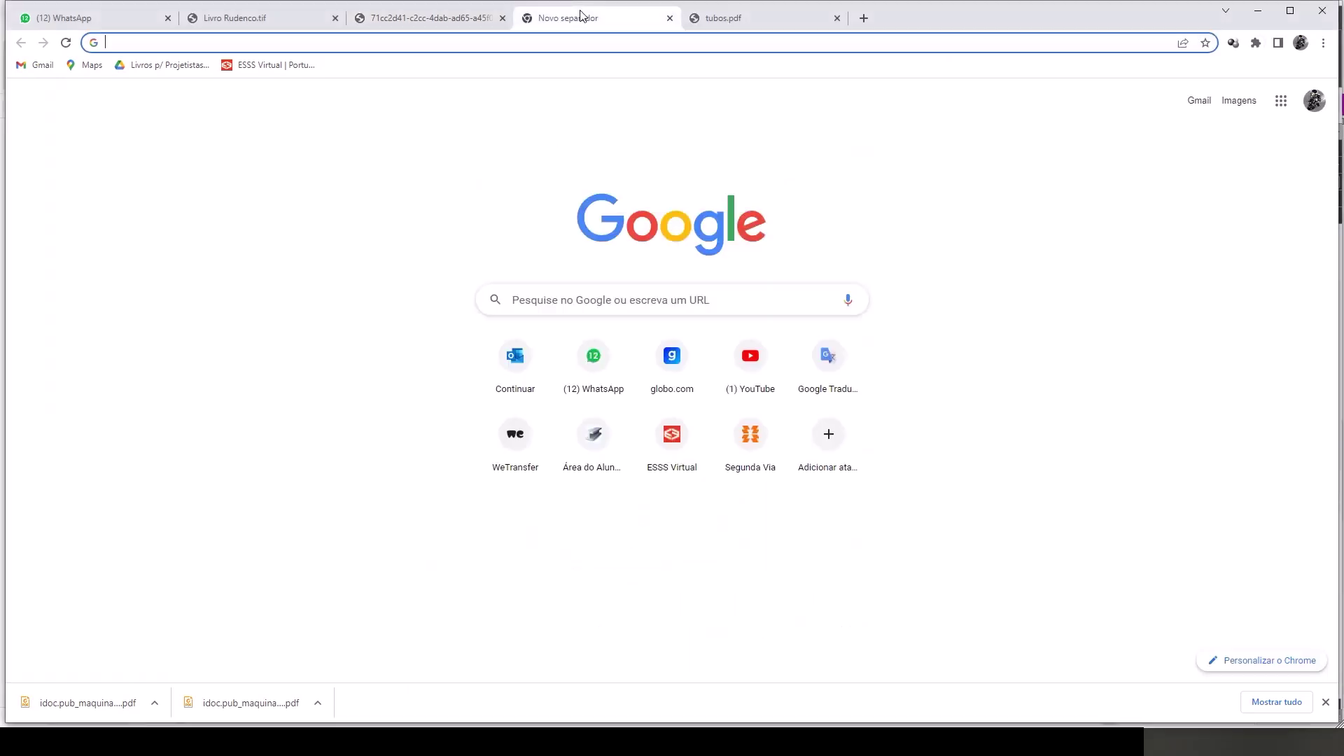
click(755, 19)
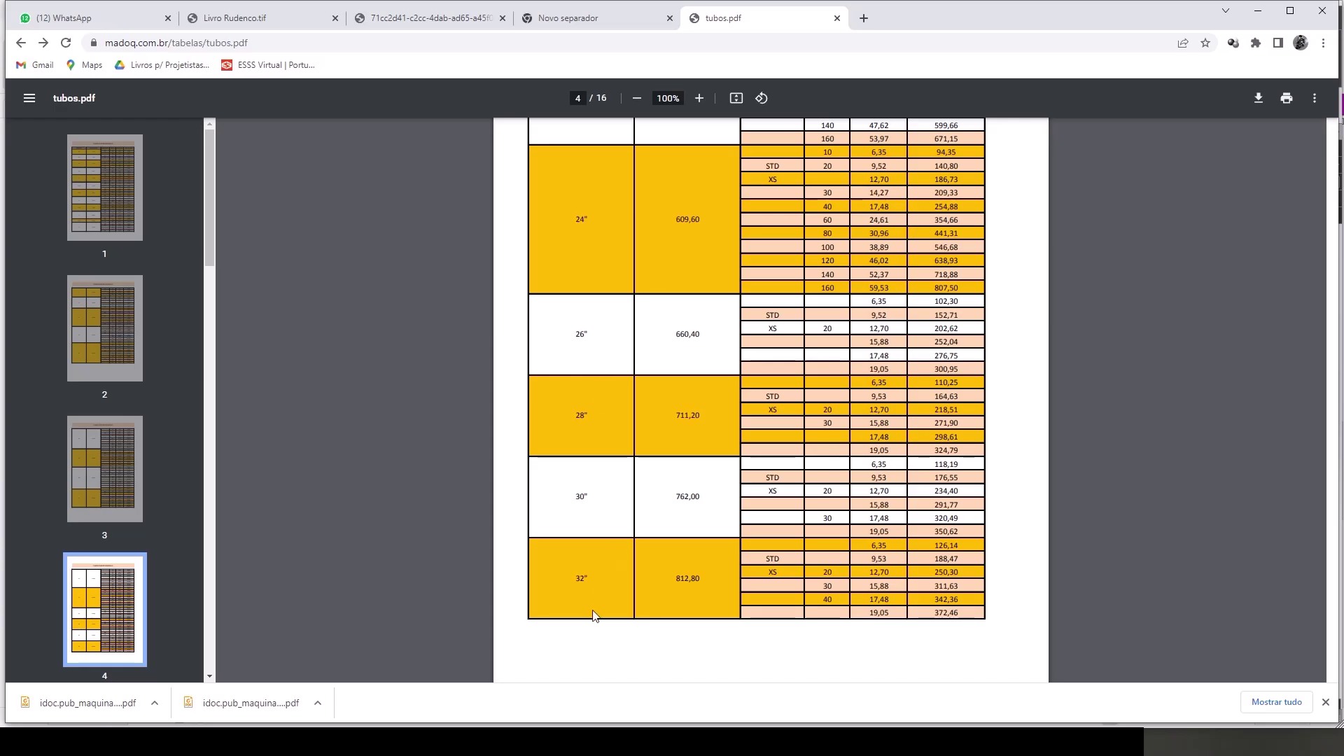
click(725, 741)
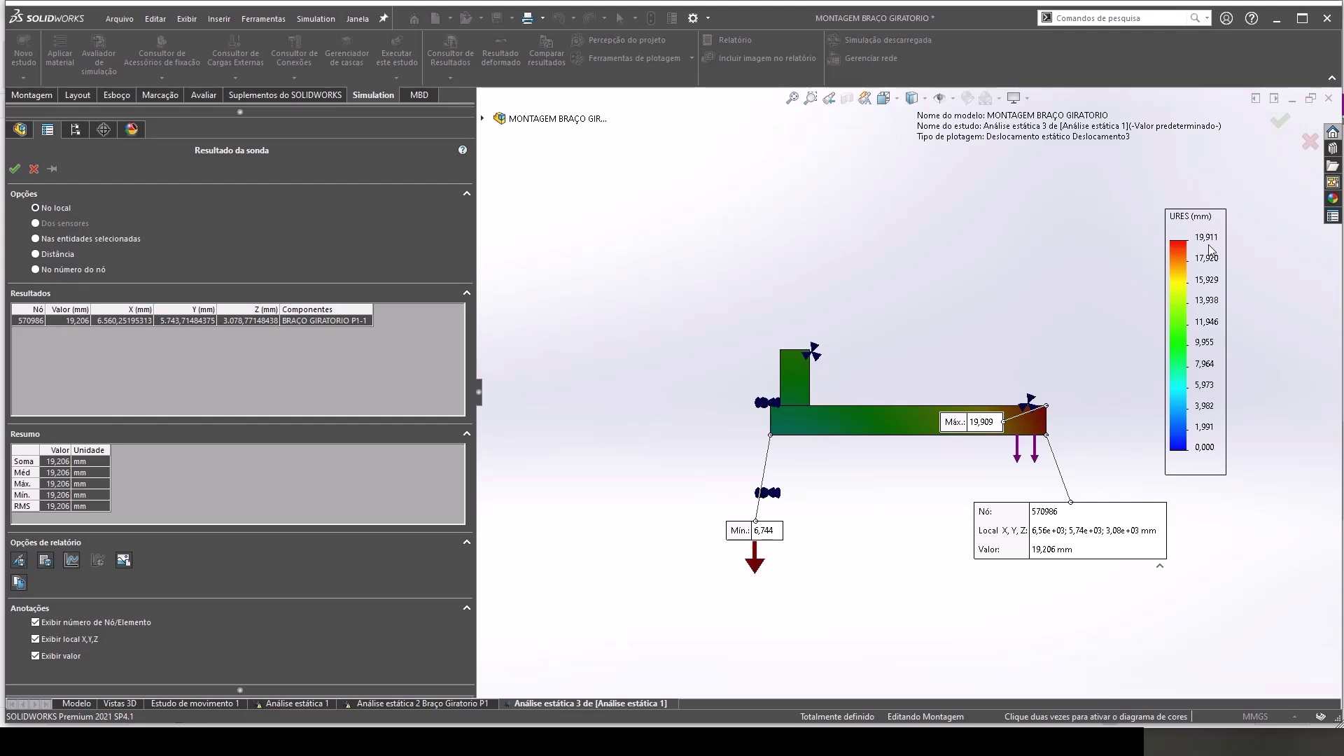
Step: Close the probe, switch to the Modelo tab and open the column part BRAÇO GIRATORIO P2
click(39, 172)
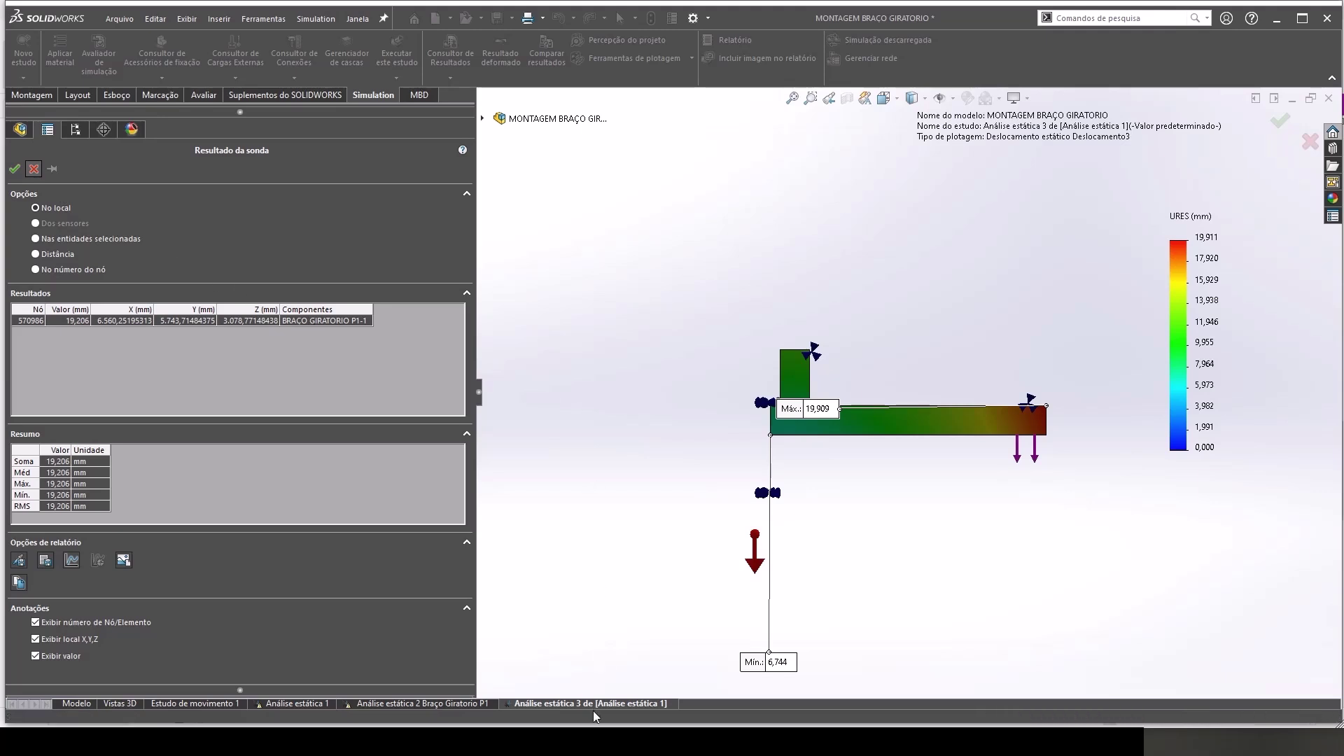
click(65, 705)
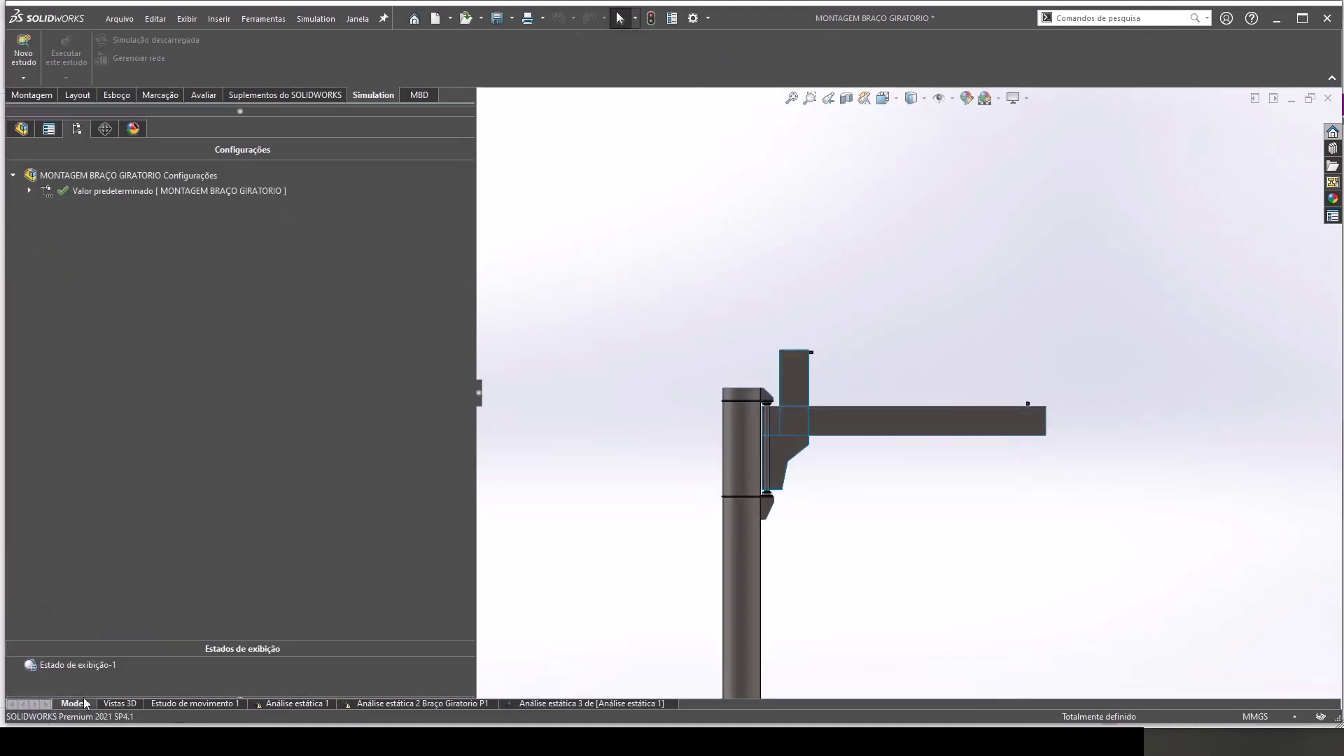
mouse_move(717, 514)
middle_down()
mouse_move(725, 530)
mouse_move(749, 522)
middle_up()
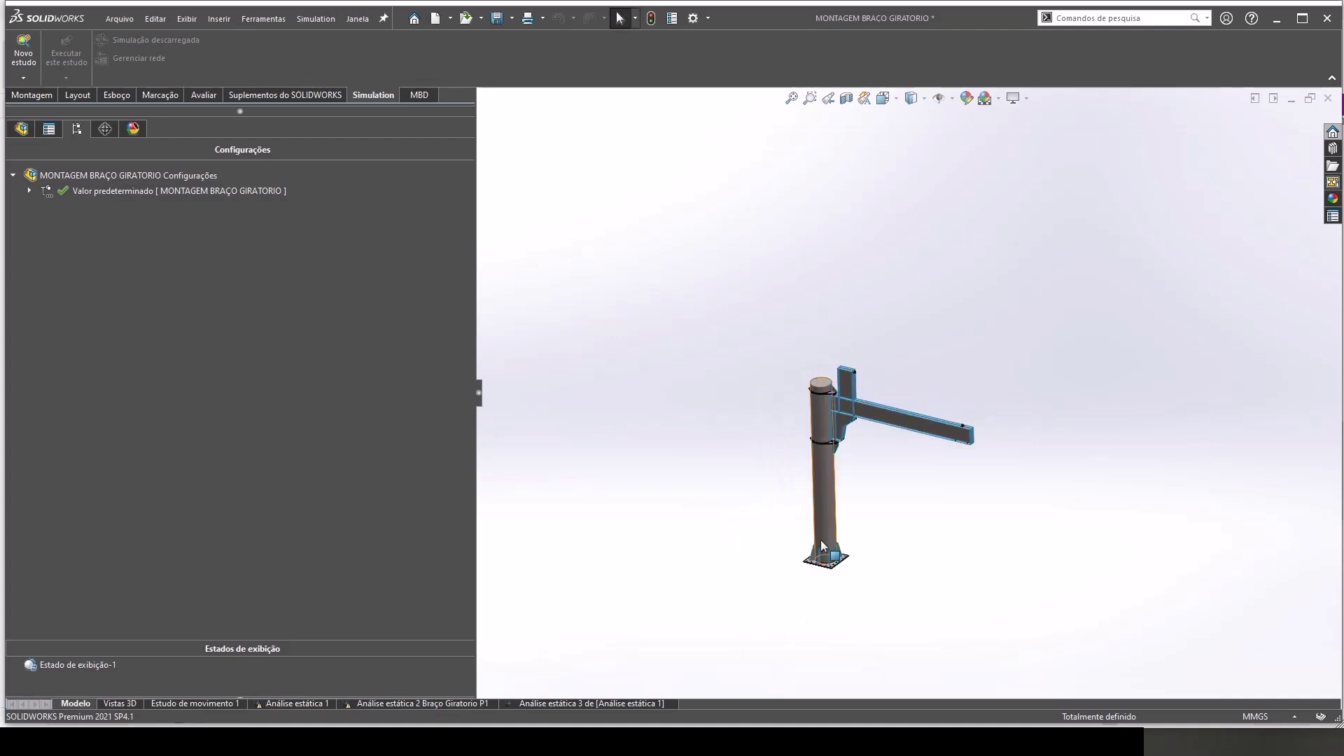
right_click(829, 488)
click(843, 303)
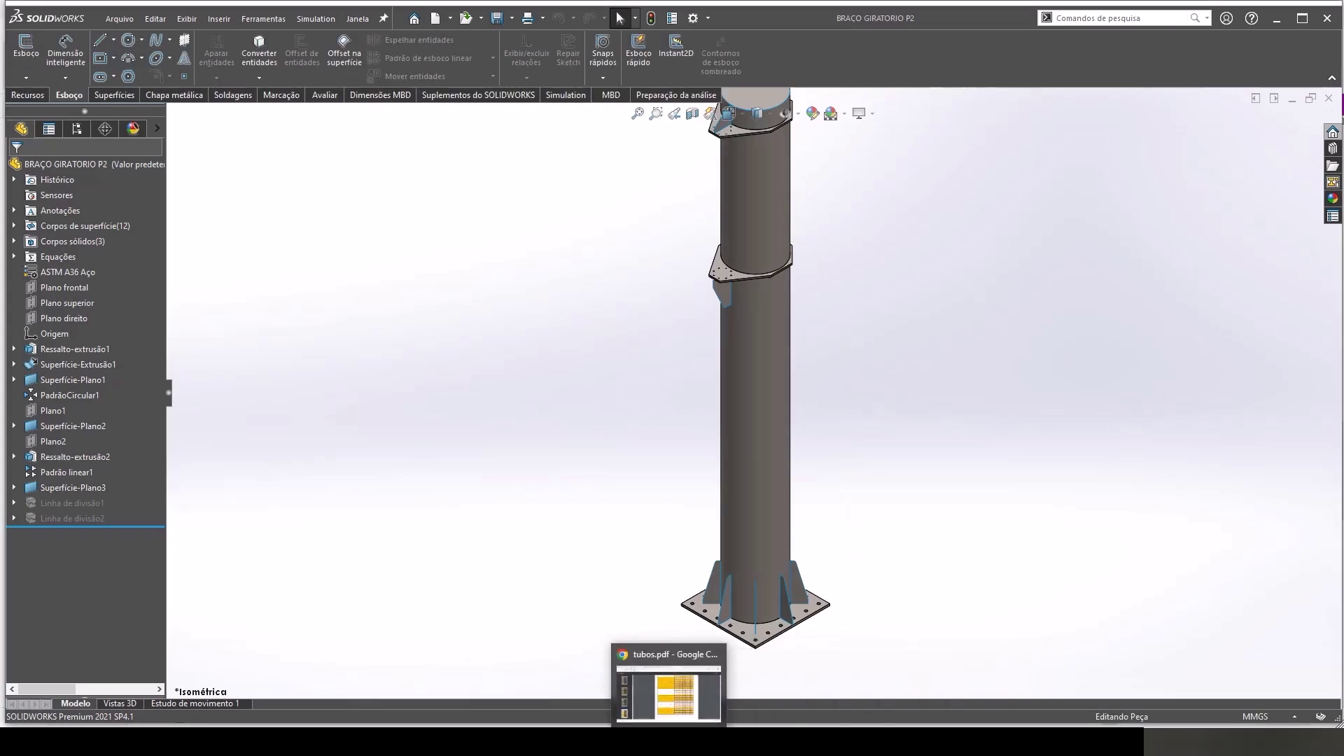
Step: Glance at the pipe table, then open the column's base plate sketch for editing
click(670, 694)
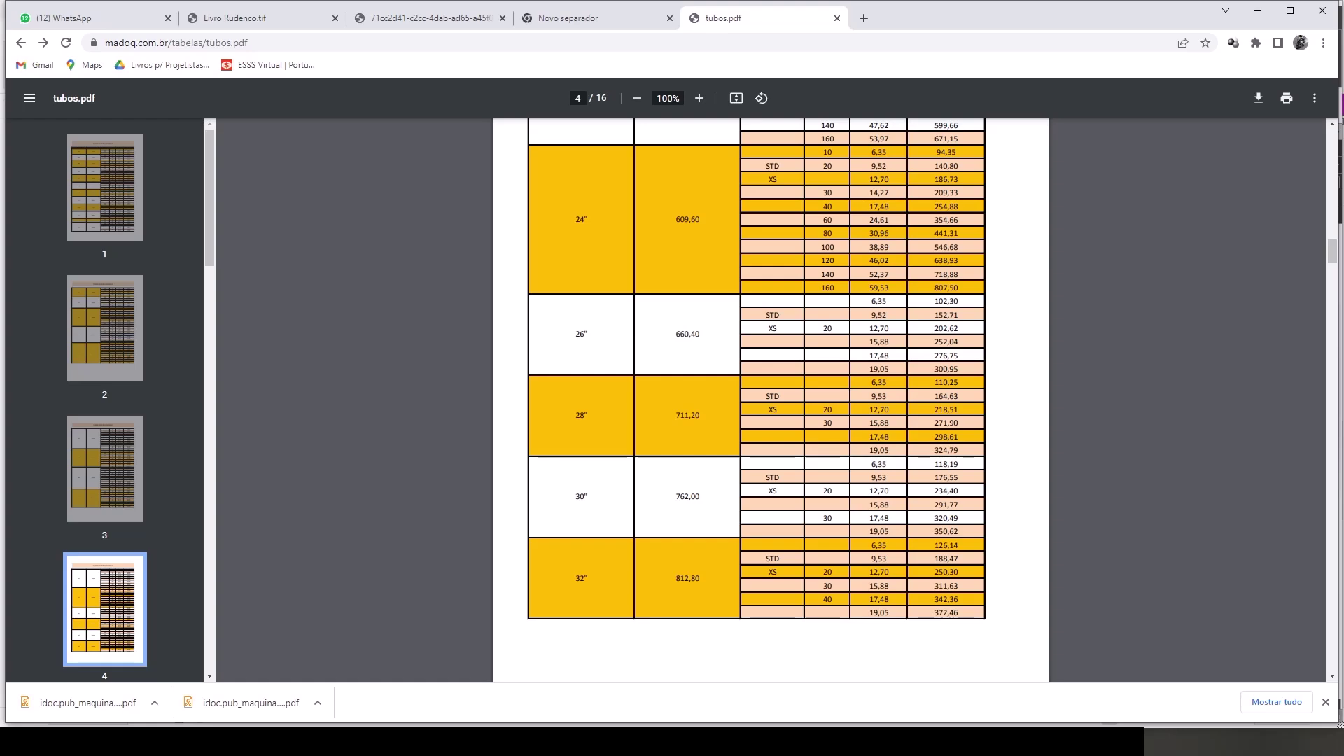
key(alt+Tab)
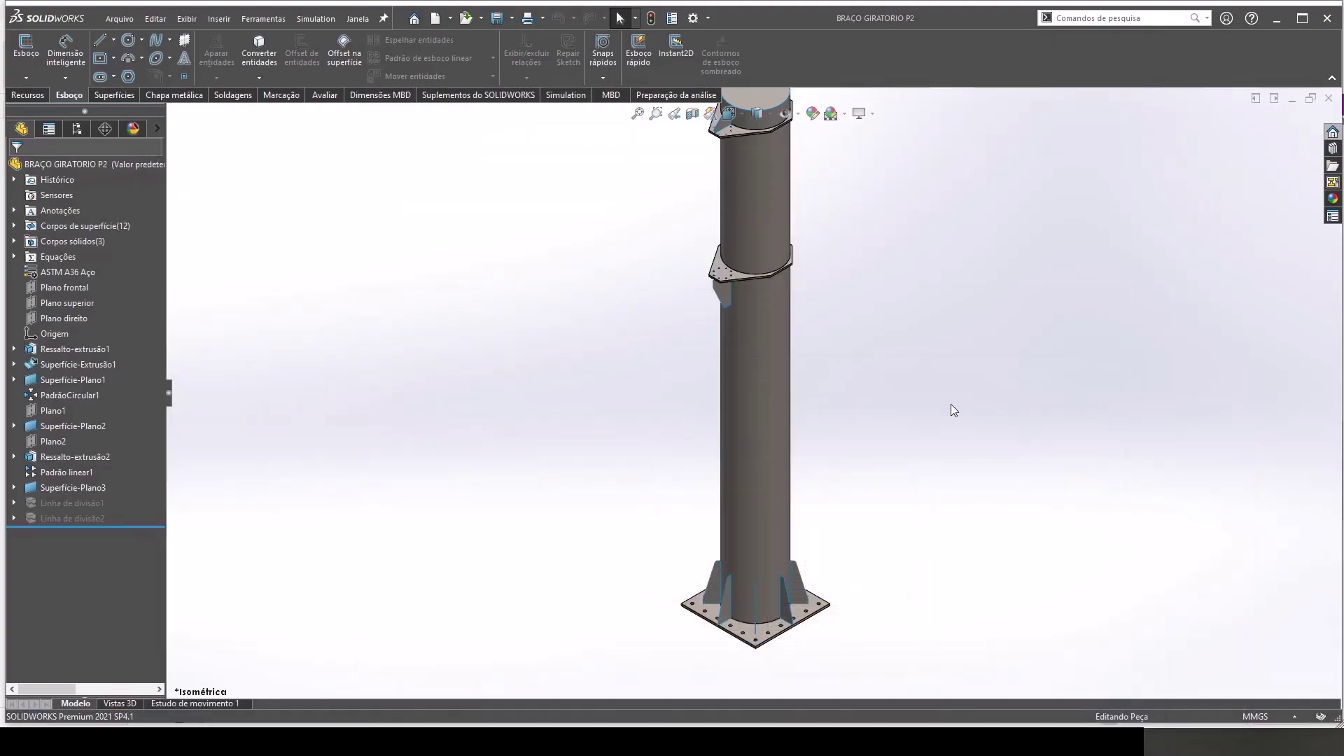
scroll(755, 612, down, 4)
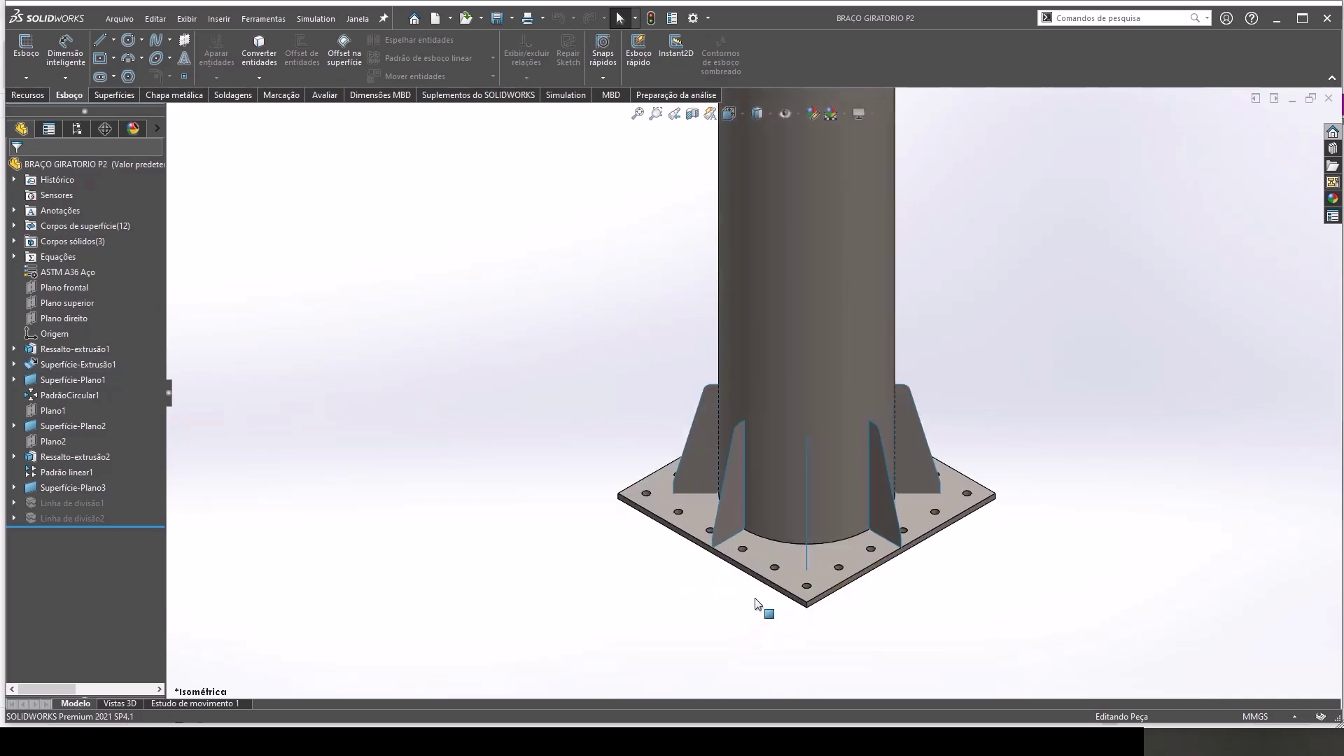
right_click(769, 556)
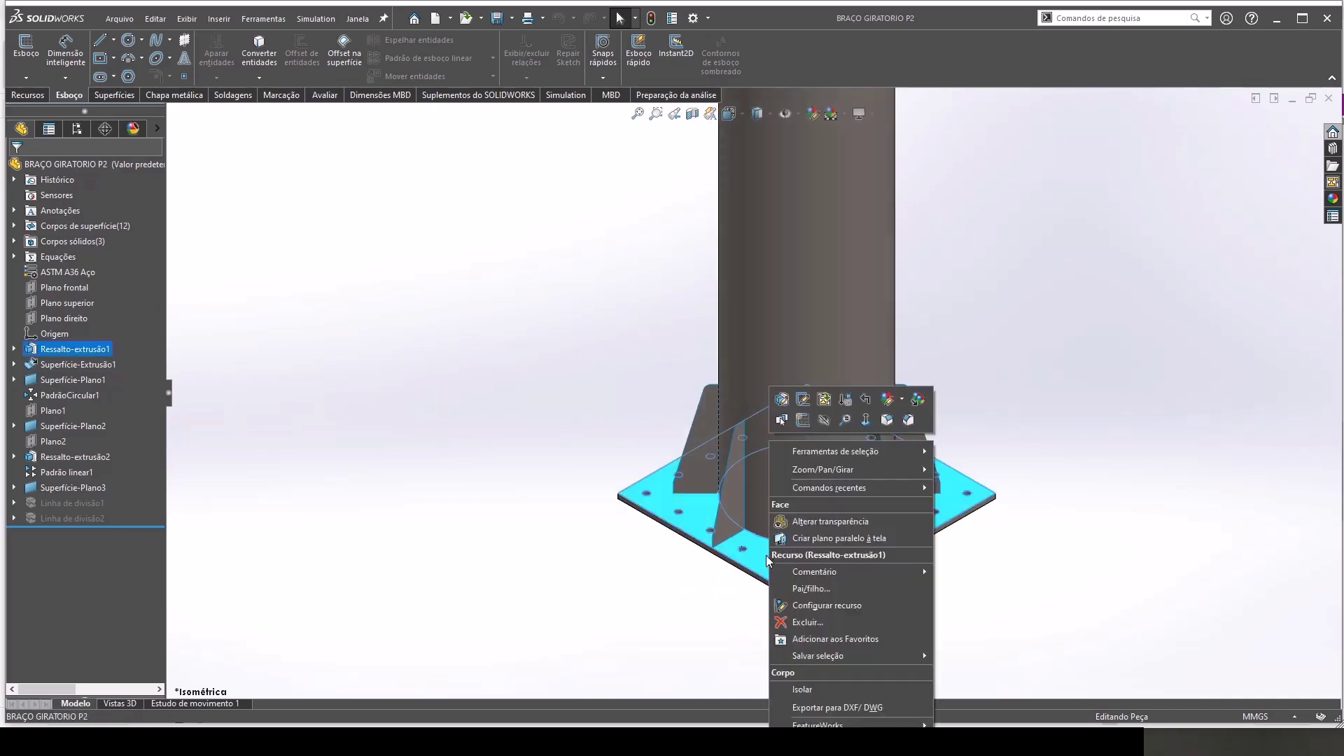
click(787, 399)
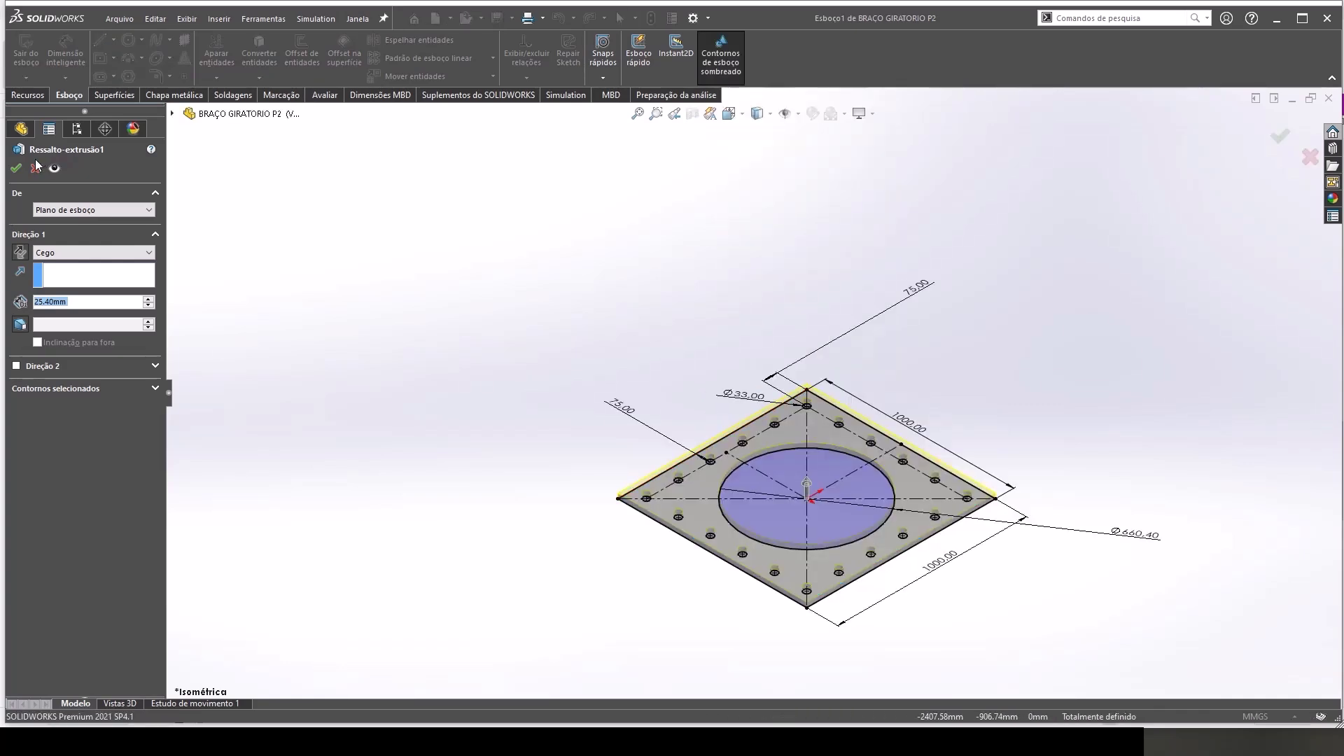
click(37, 168)
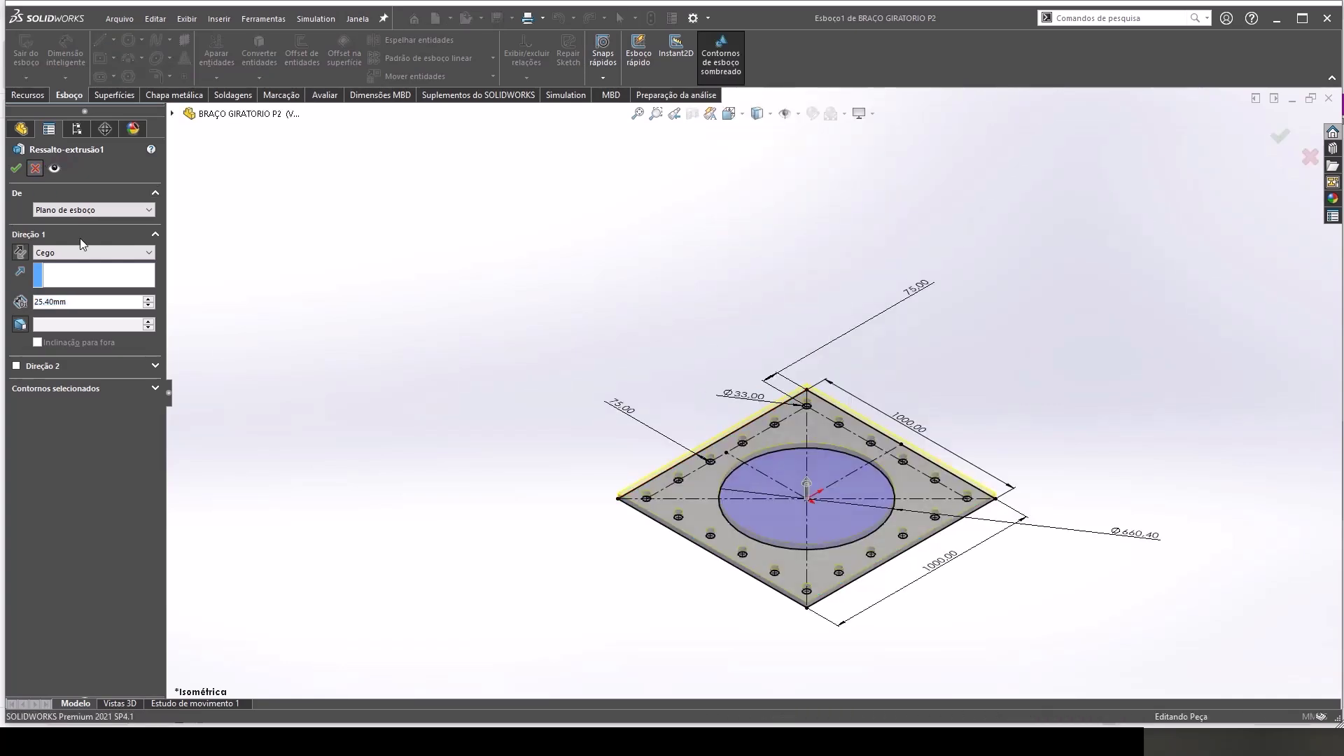
click(14, 348)
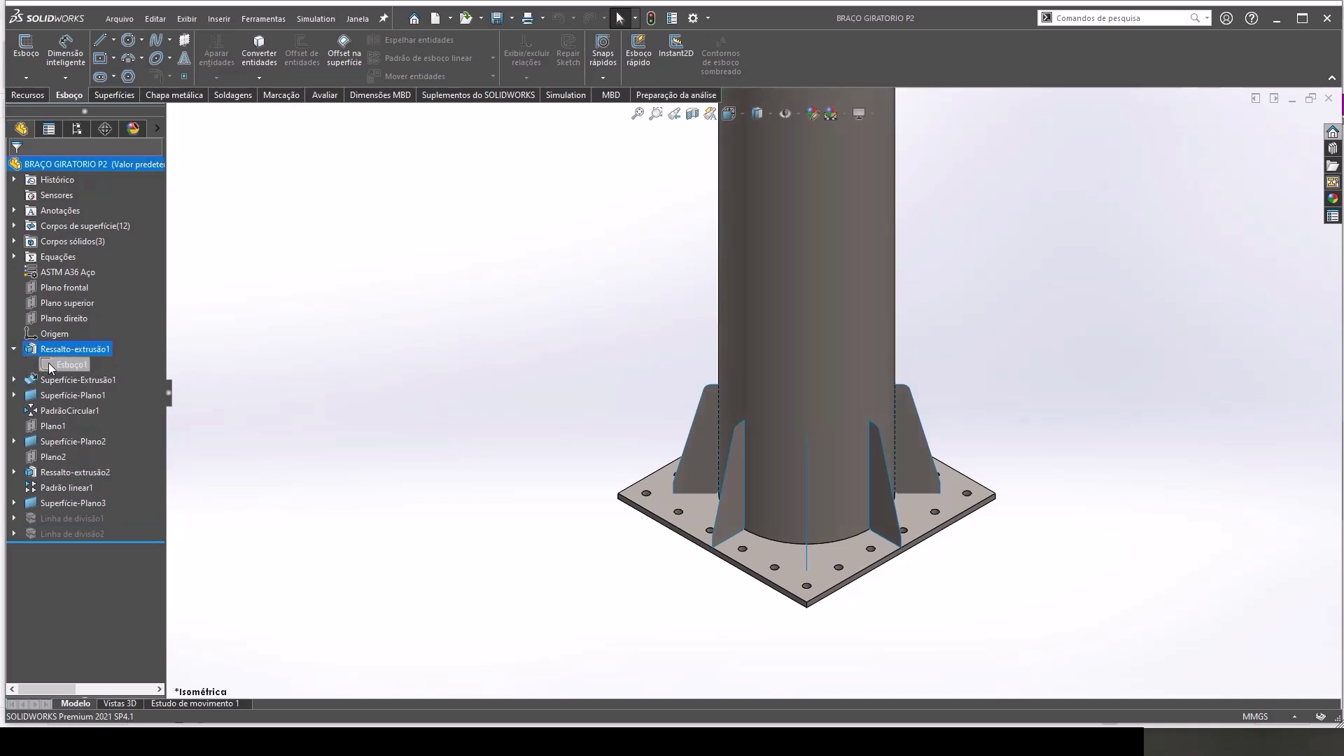
click(70, 364)
click(60, 319)
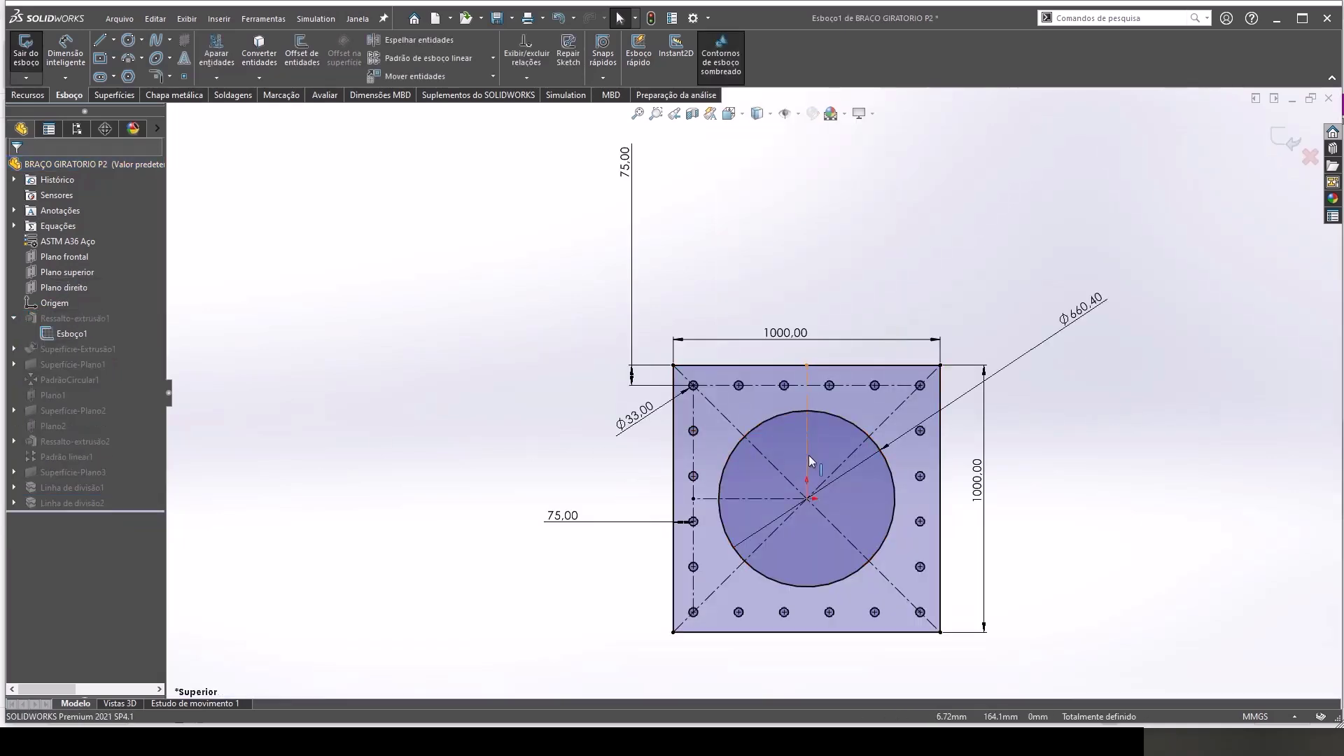
Step: Resize the base plate square to 1100 × 1100 mm, leaving the hole diameter unchanged, and exit the sketch
double_click(1076, 320)
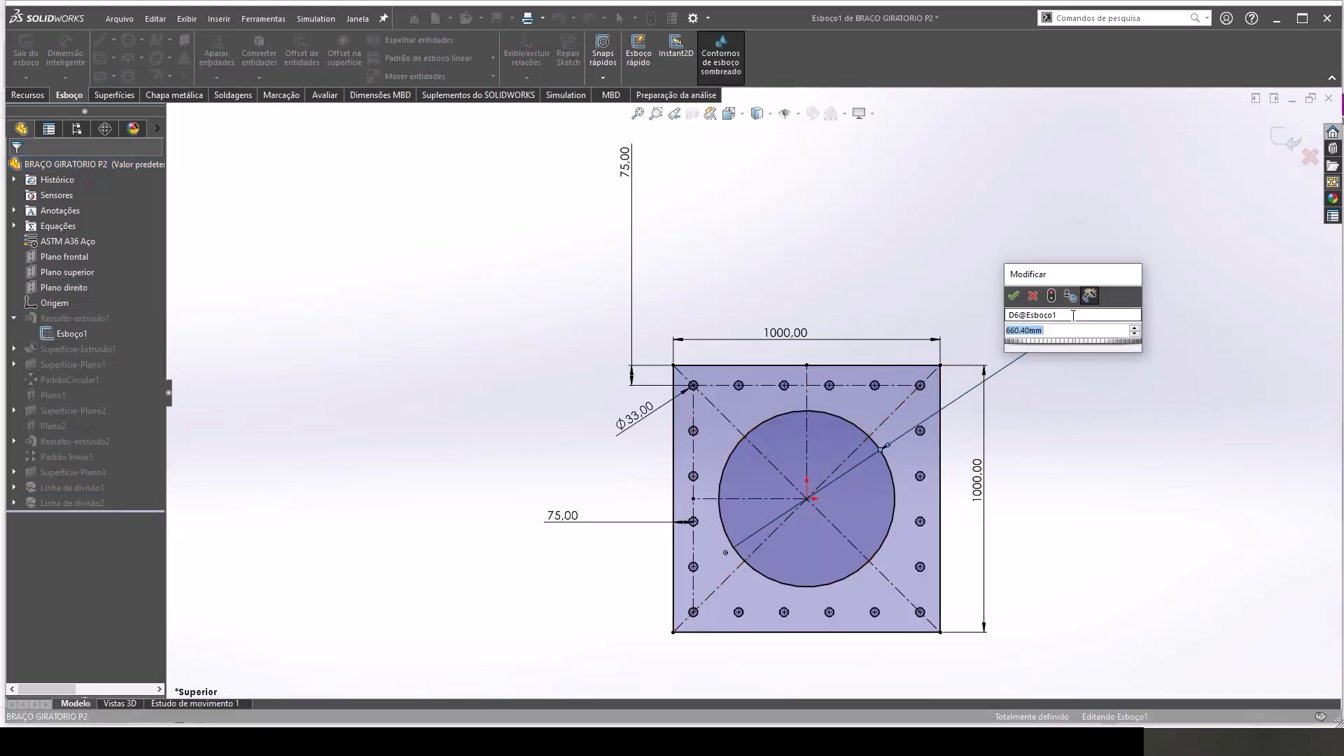
text(711,2)
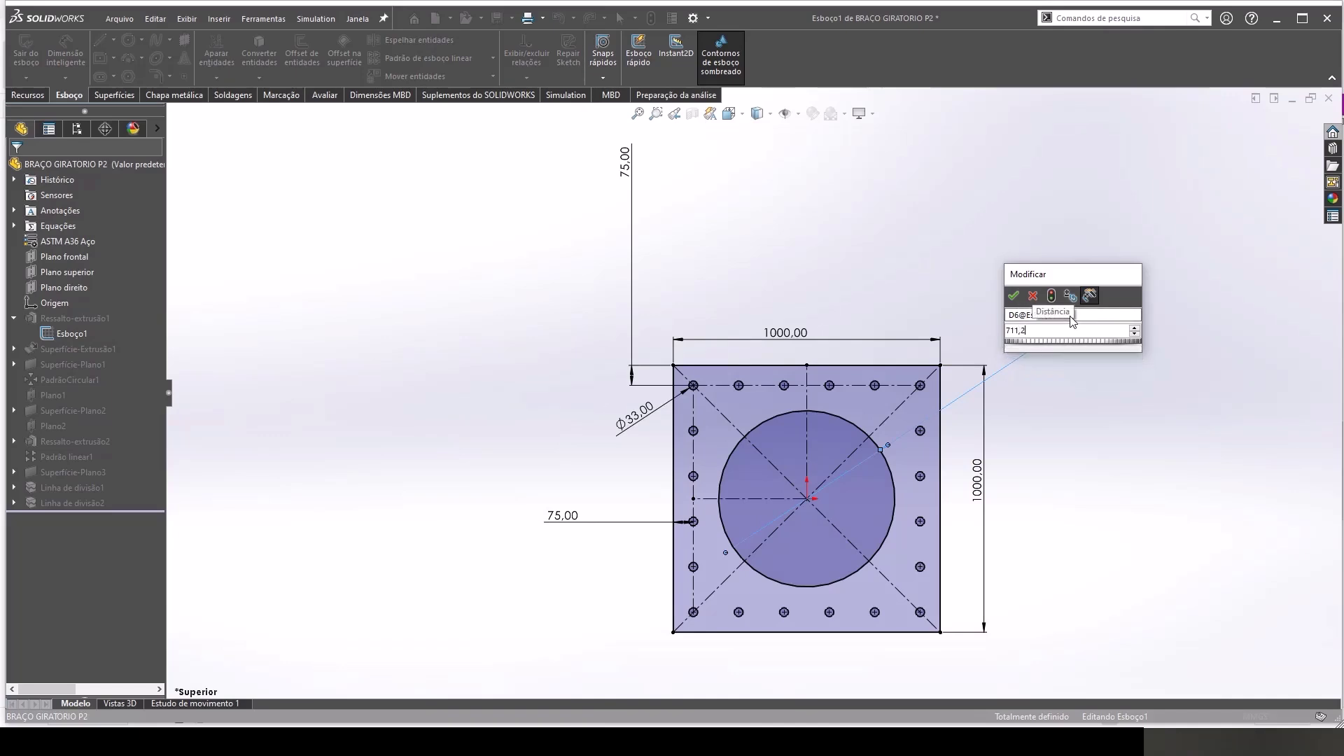
key(Escape)
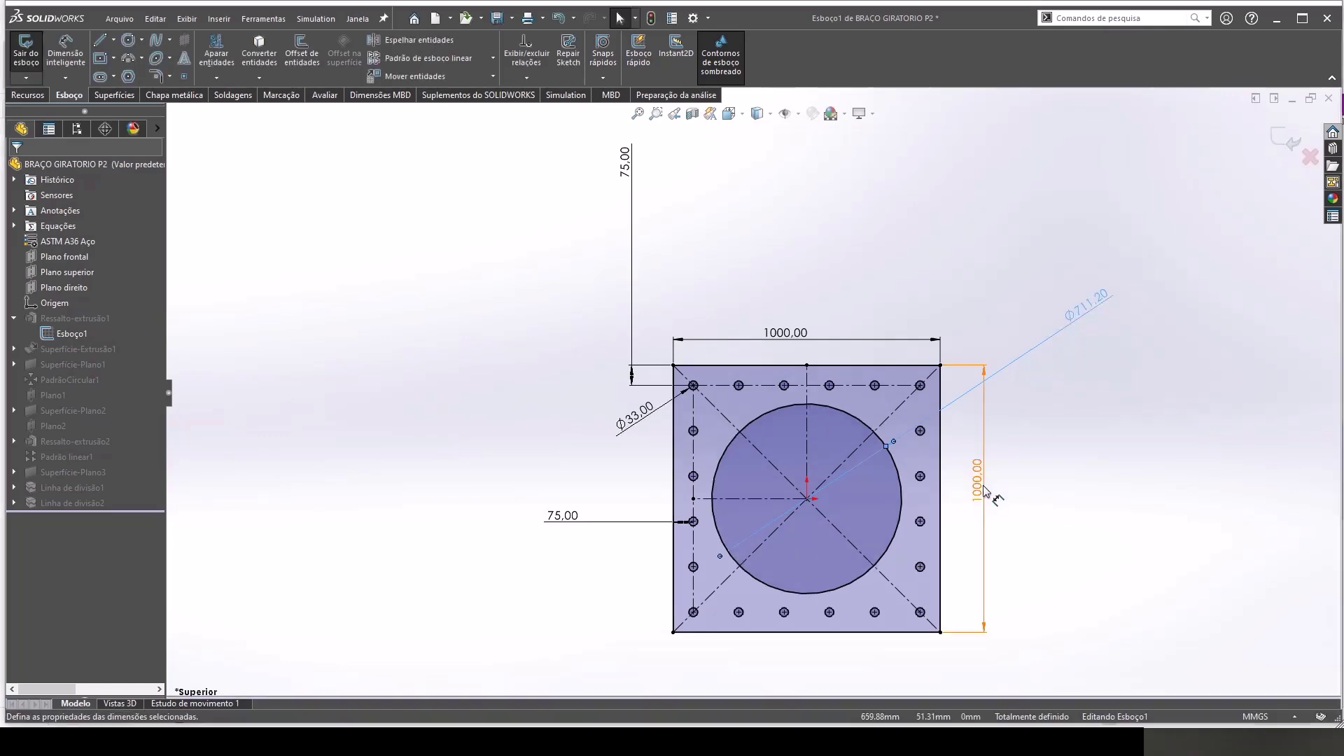
double_click(980, 481)
text(1100)
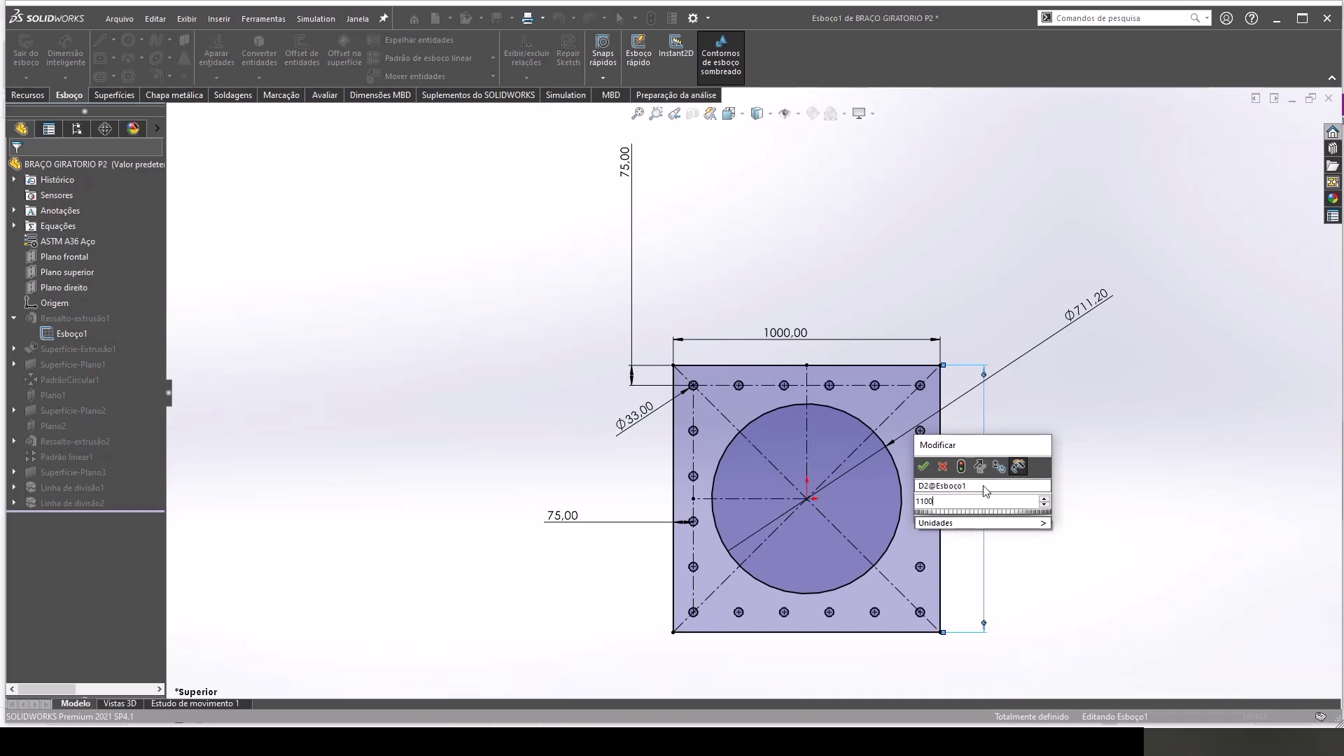
key(Return)
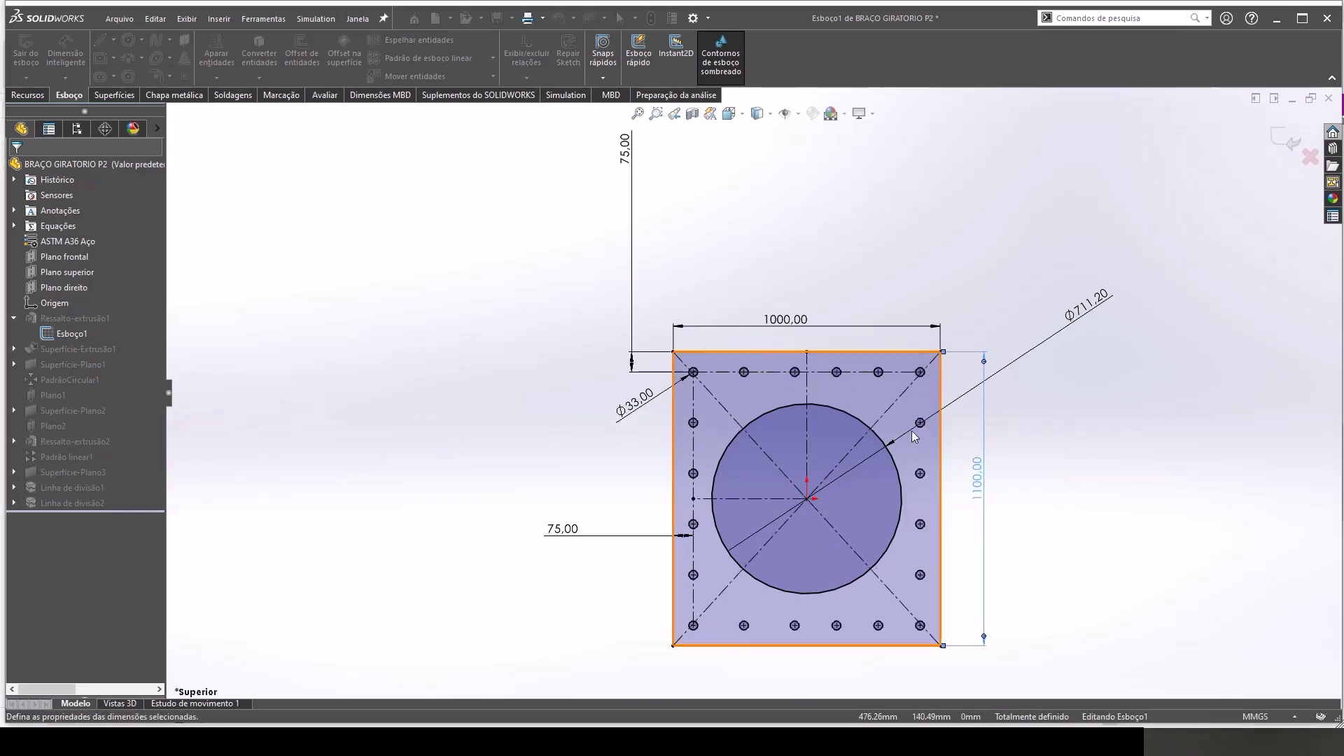
double_click(776, 320)
text(1100)
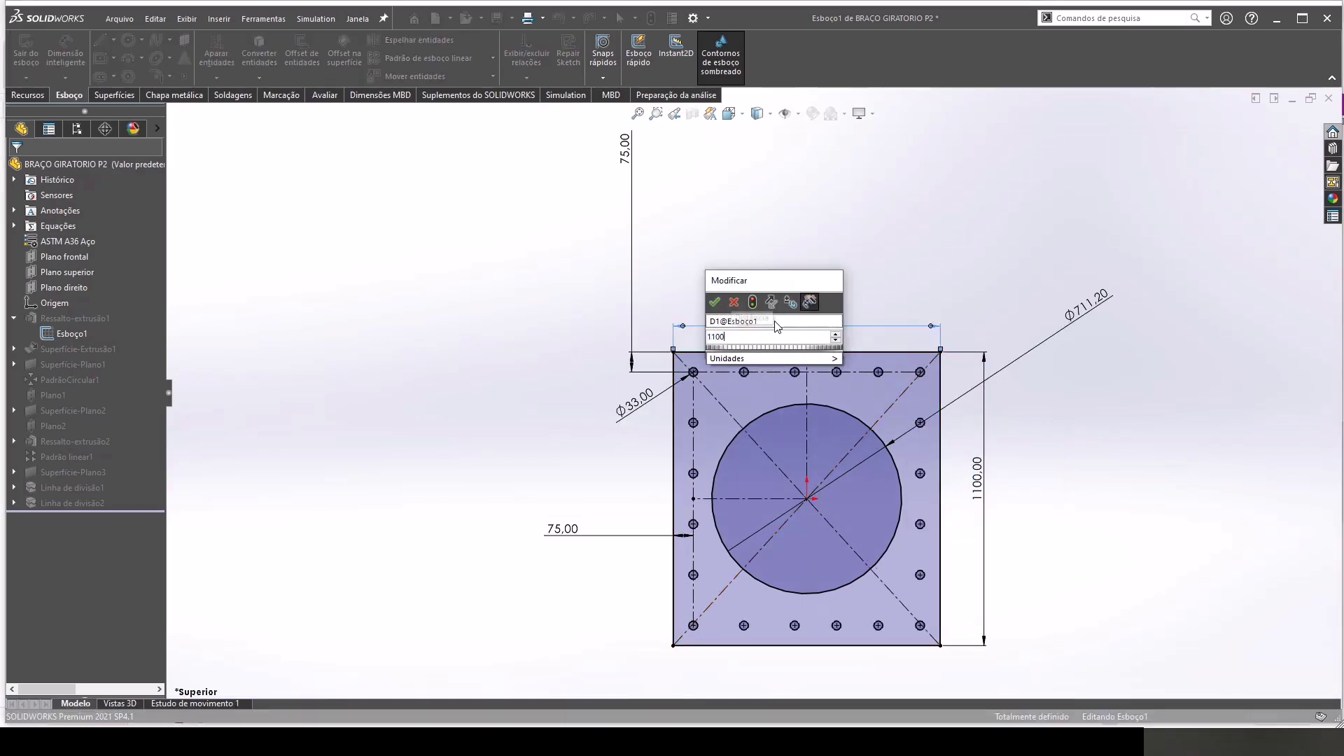
key(Return)
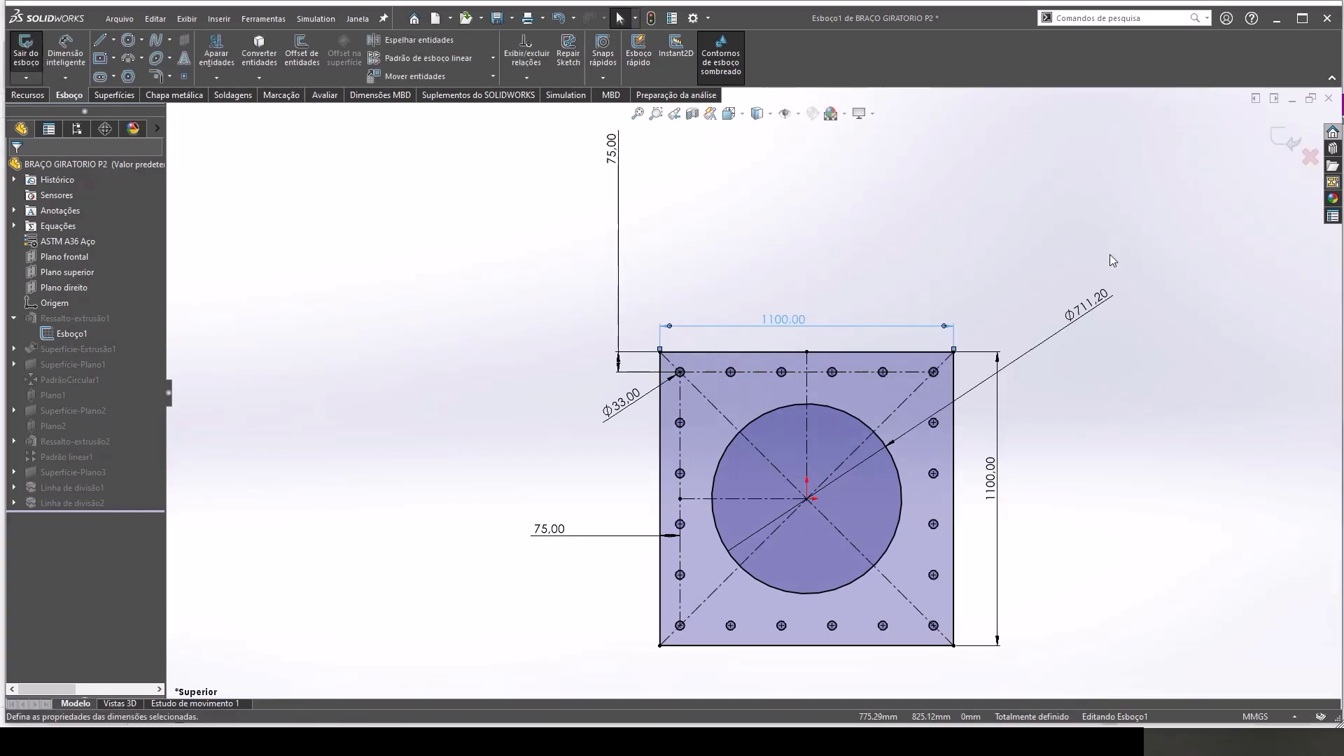
click(1290, 143)
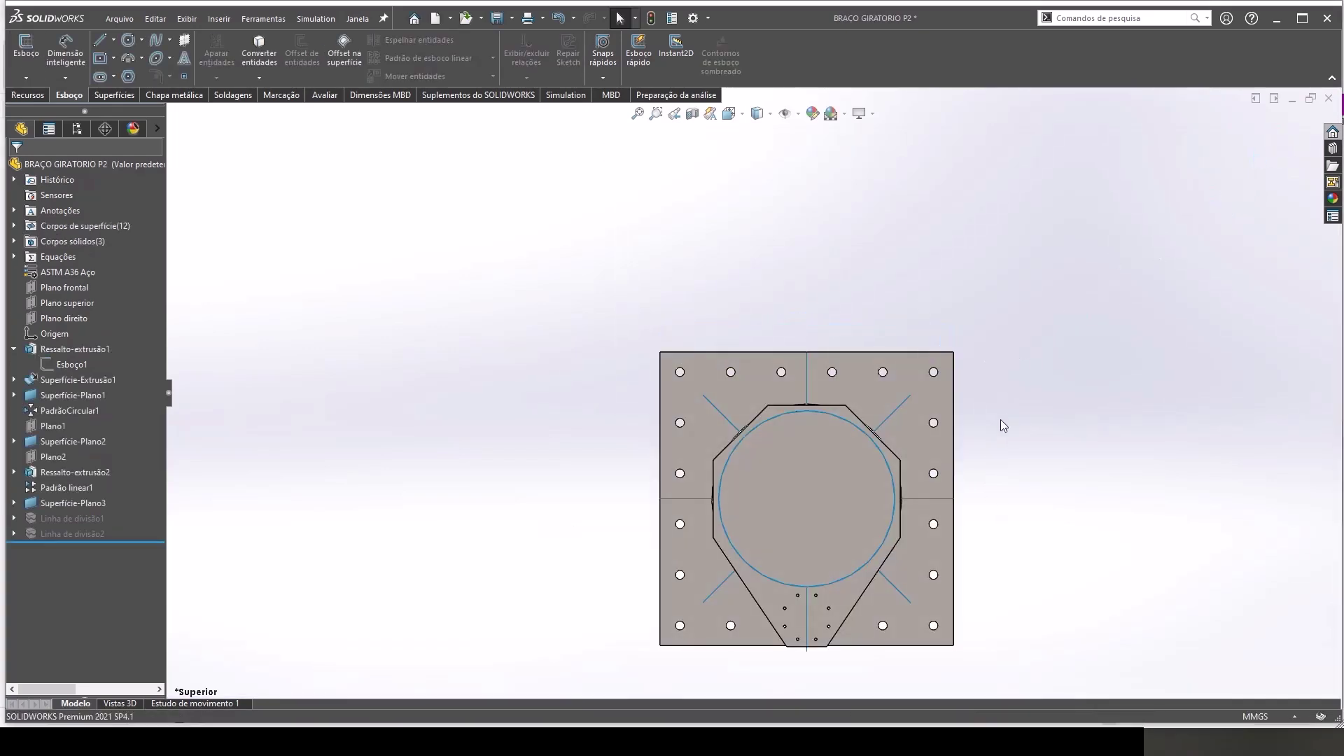
Step: Widen the column tube diameter to 711.2 mm, keeping the top face value at 660.4
mouse_move(866, 405)
middle_down()
mouse_move(842, 423)
mouse_move(890, 447)
mouse_move(859, 550)
middle_up()
click(855, 382)
double_click(787, 674)
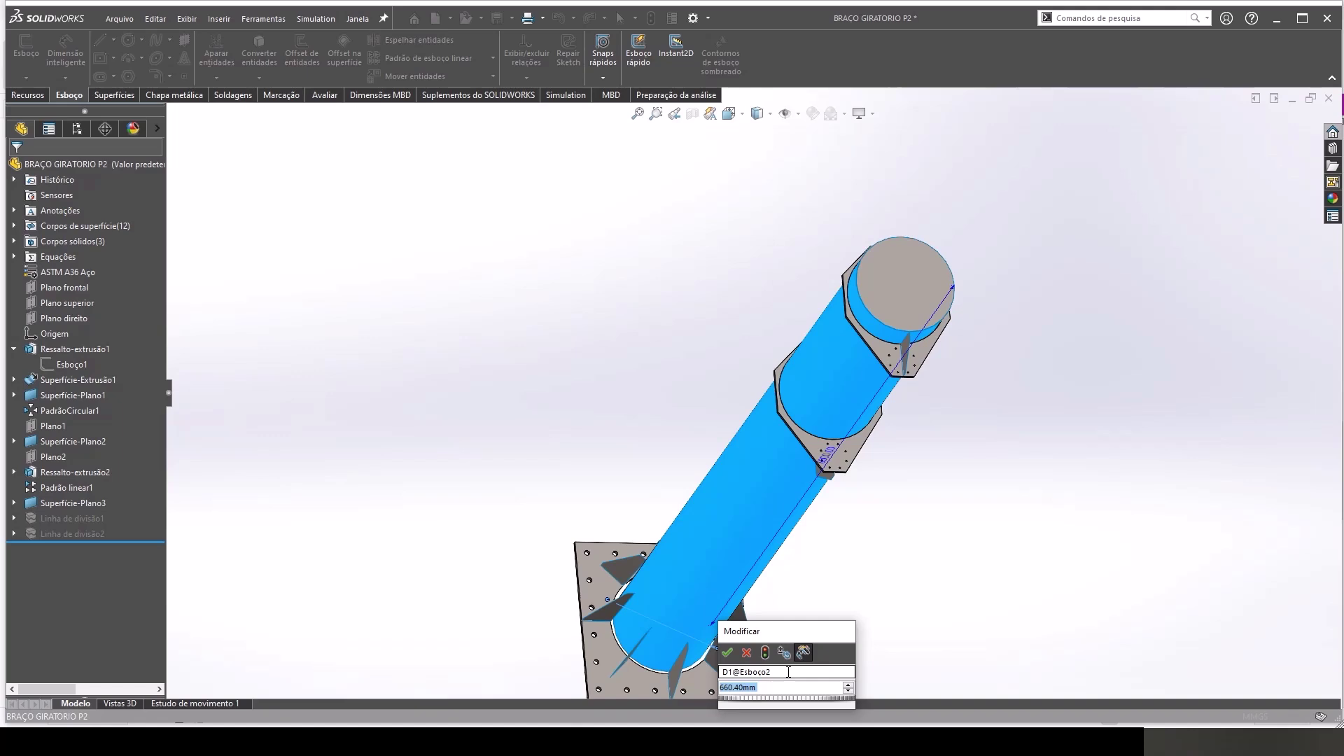
text(711)
text(.2)
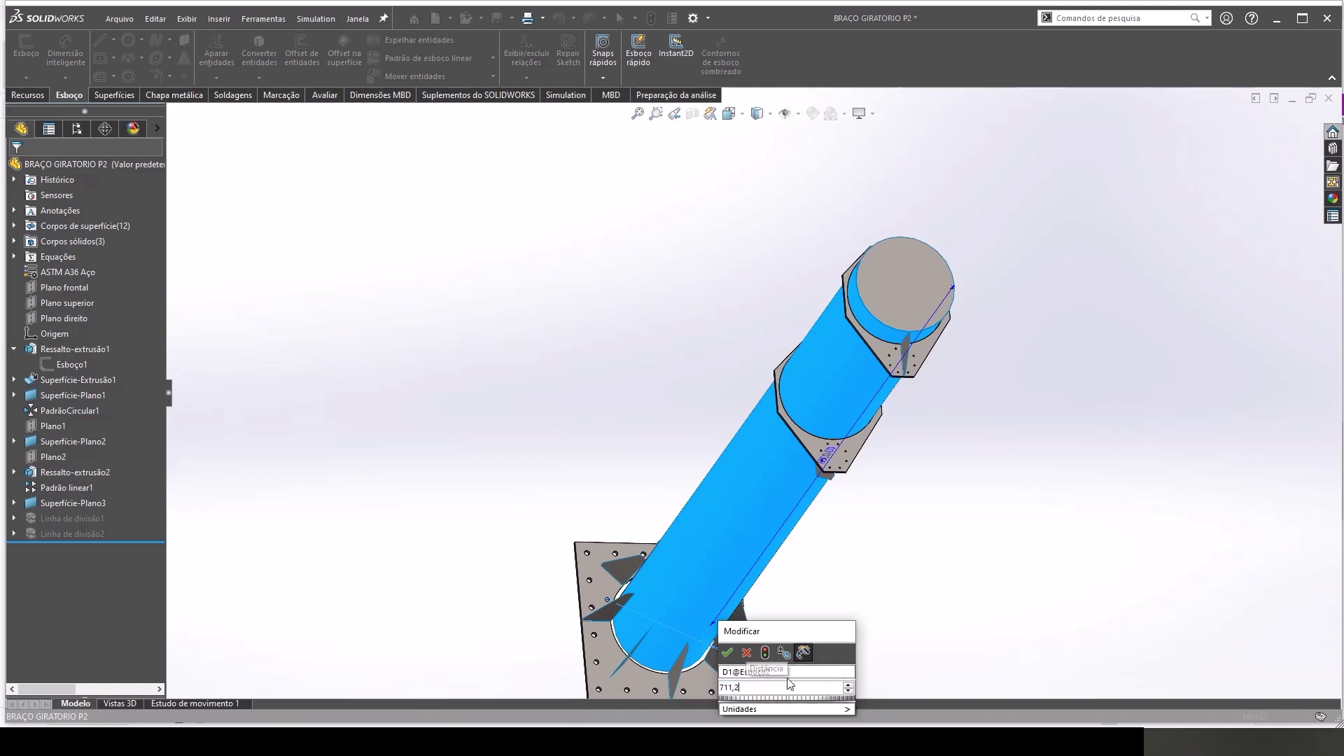
key(Return)
click(861, 577)
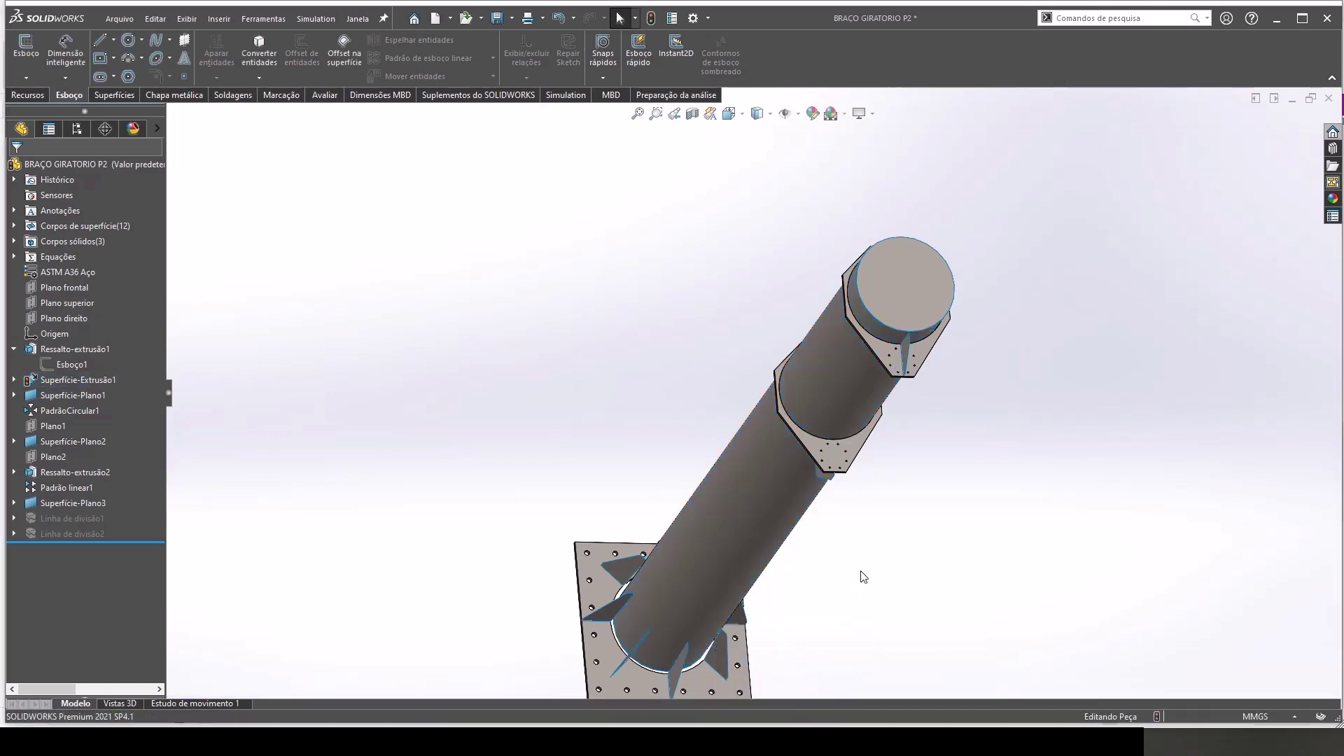
click(918, 274)
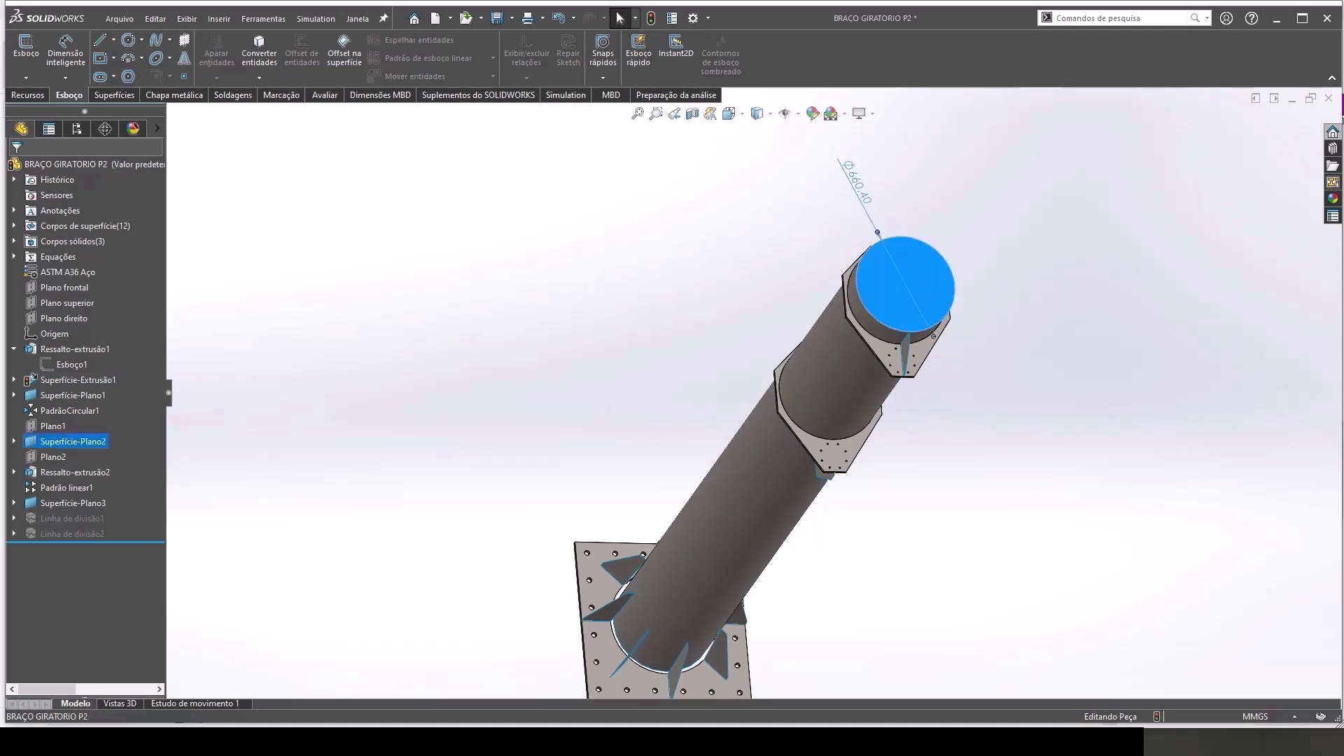
double_click(855, 179)
text(660.4)
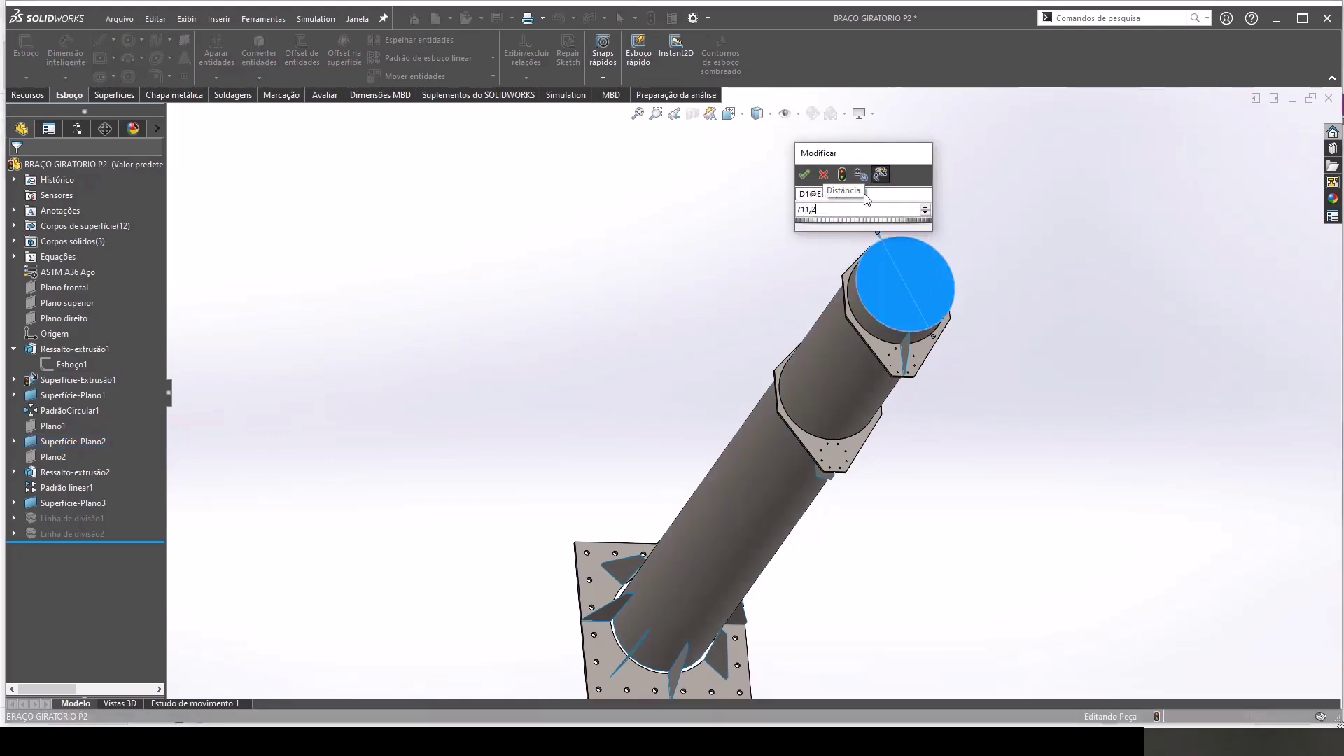
key(Return)
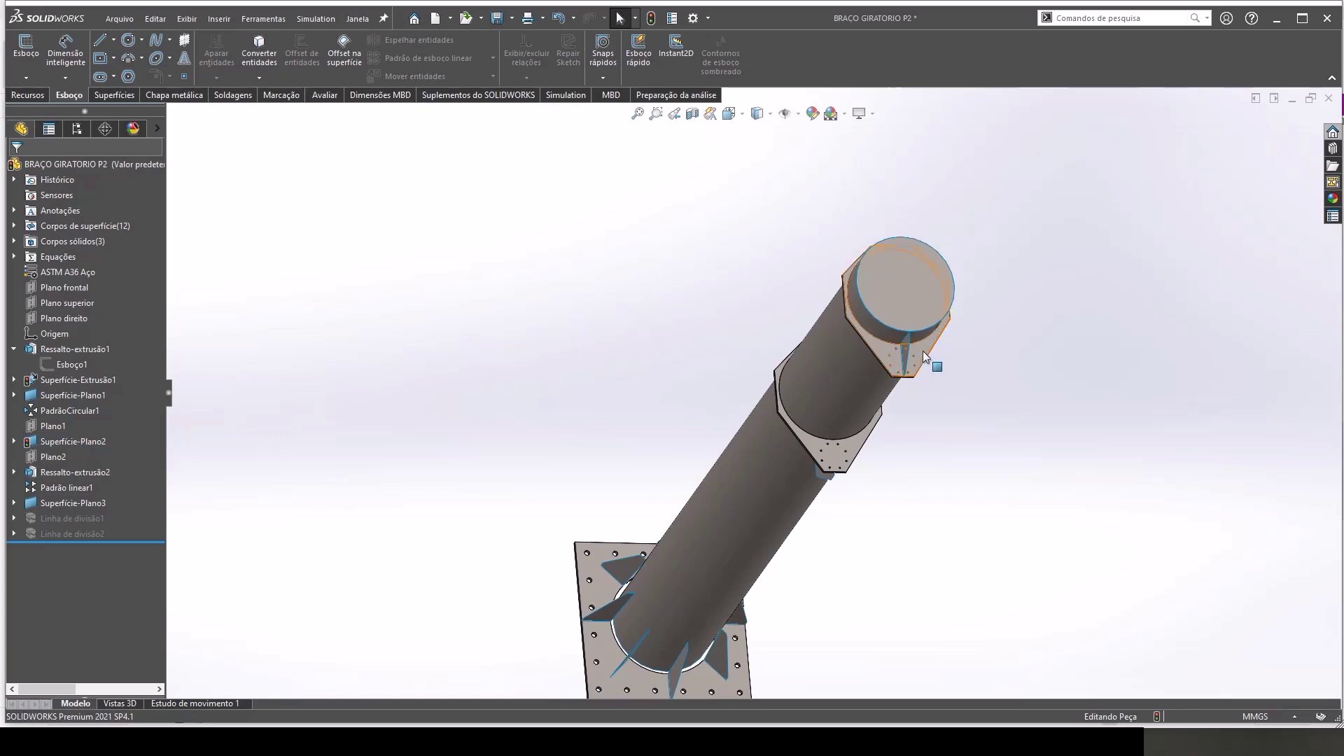
Step: Lengthen the upper gusset plate's 110 mm dimension in Esboço5 to 135.40 mm
right_click(932, 346)
click(952, 314)
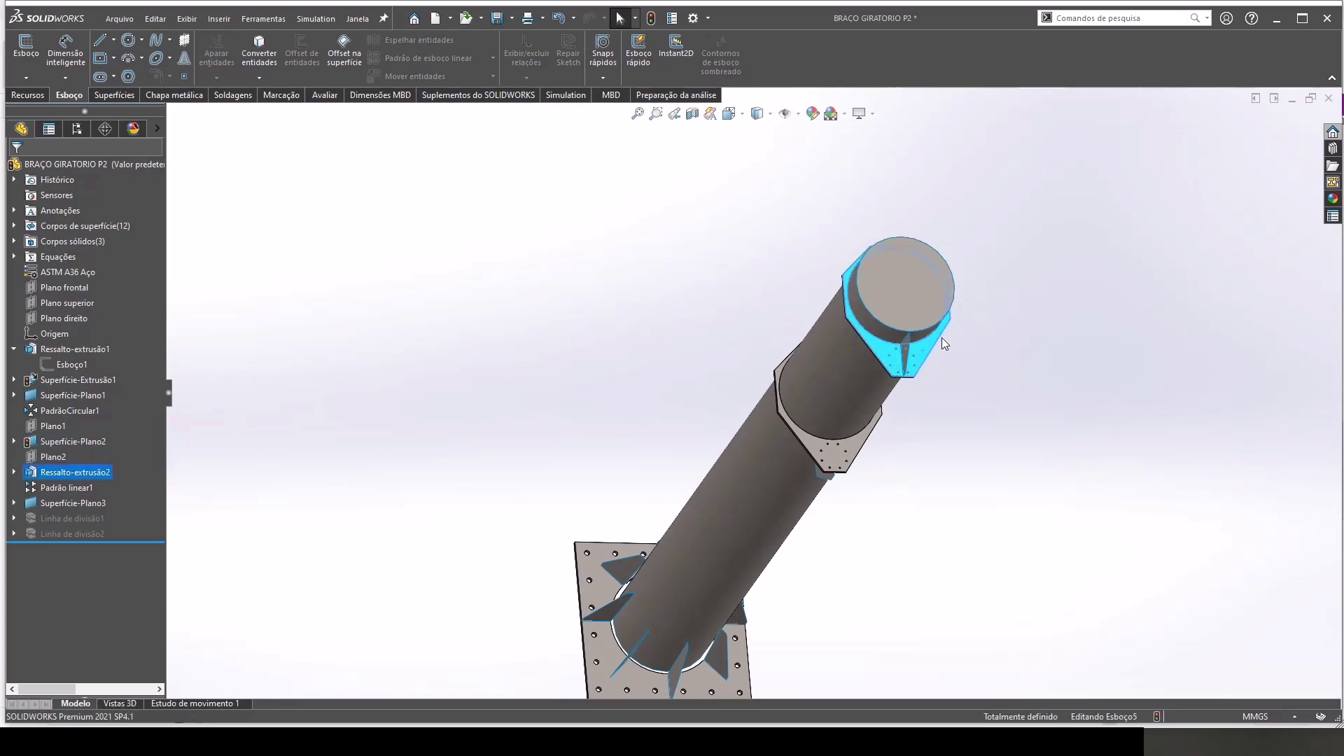
scroll(901, 394, down, 3)
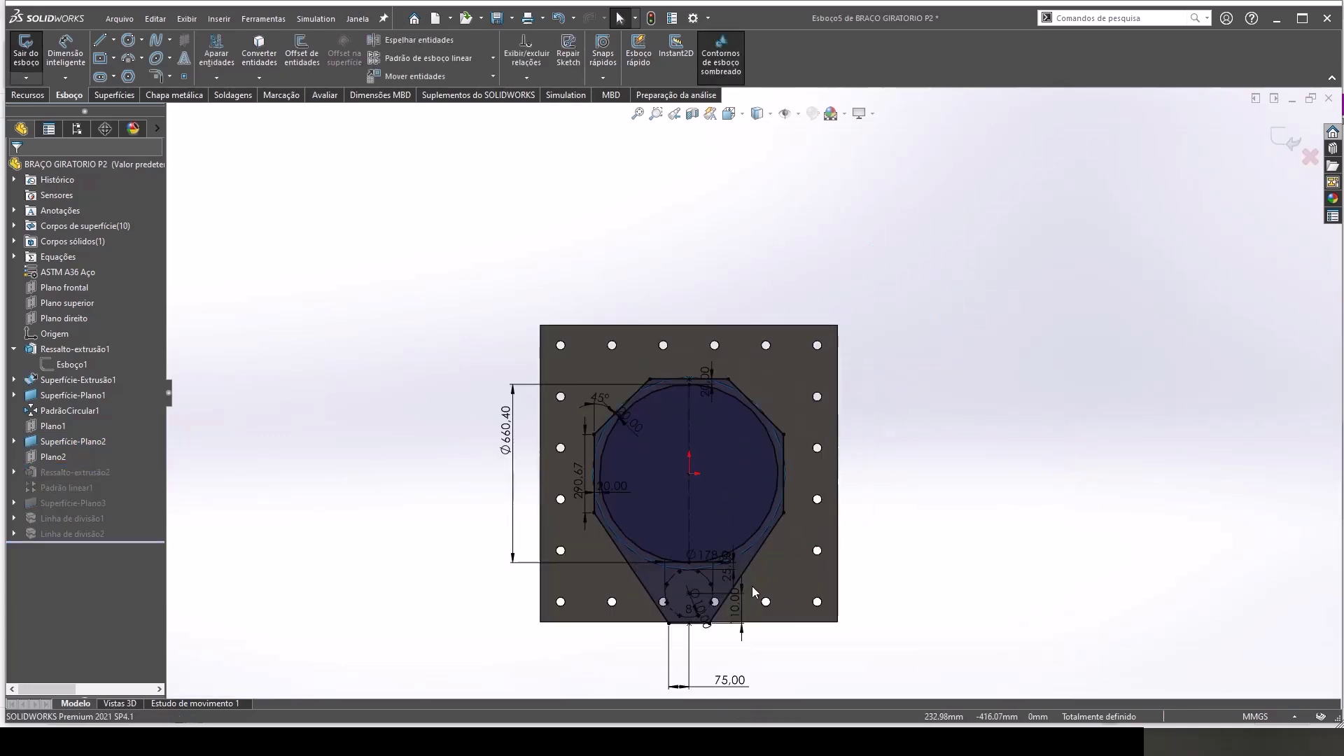
scroll(721, 603, down, 2)
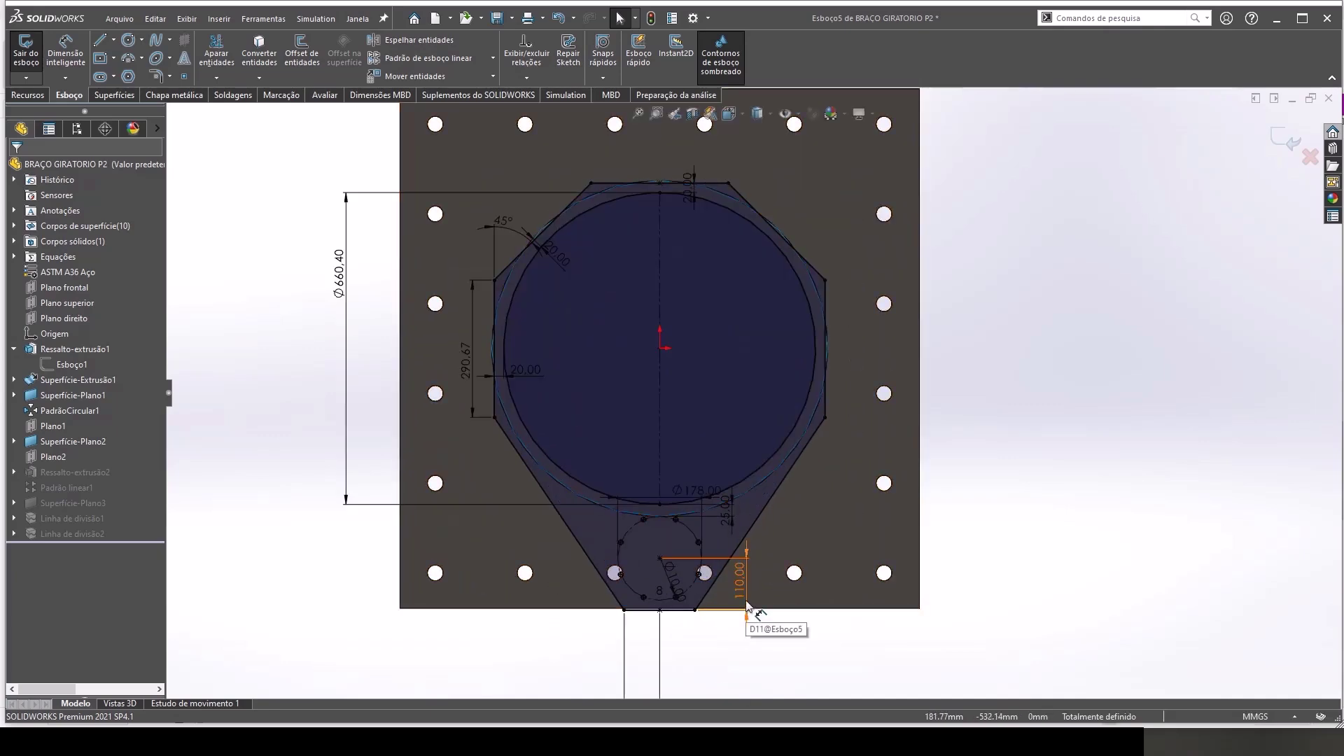
double_click(746, 596)
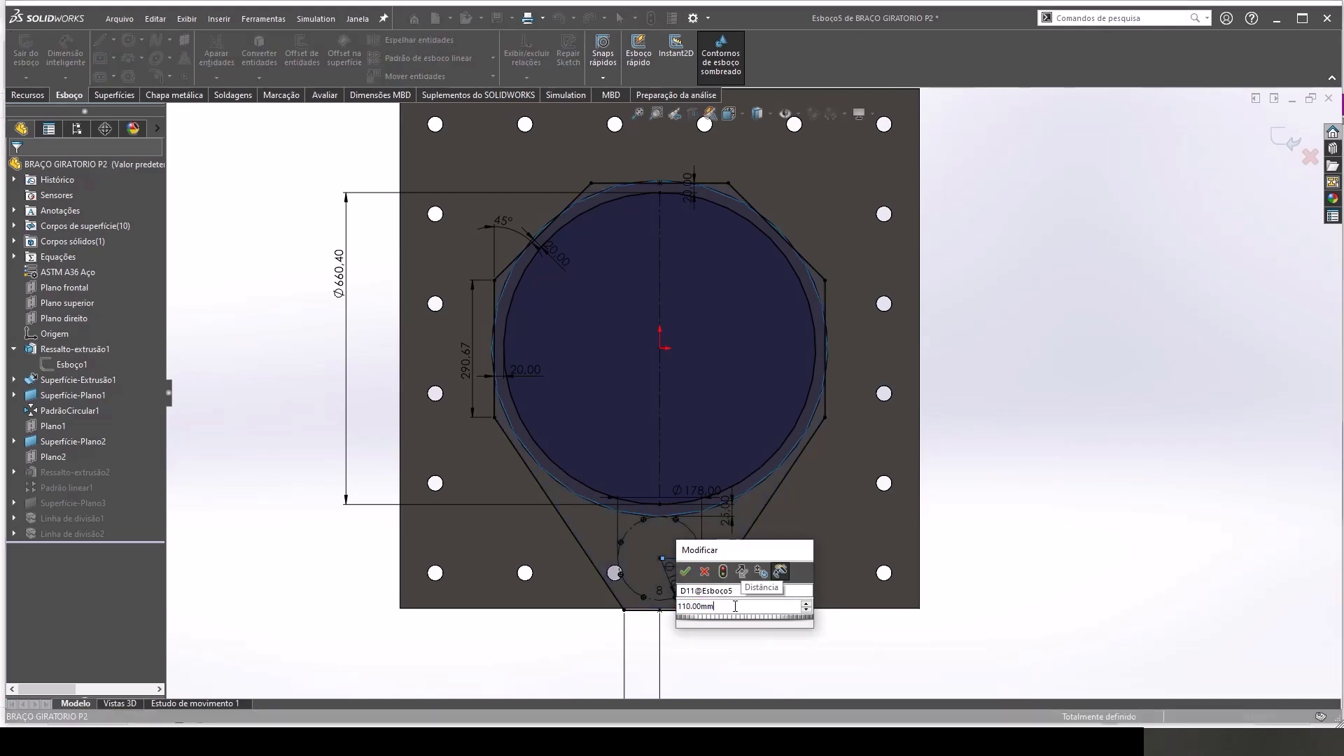
text(+25,4)
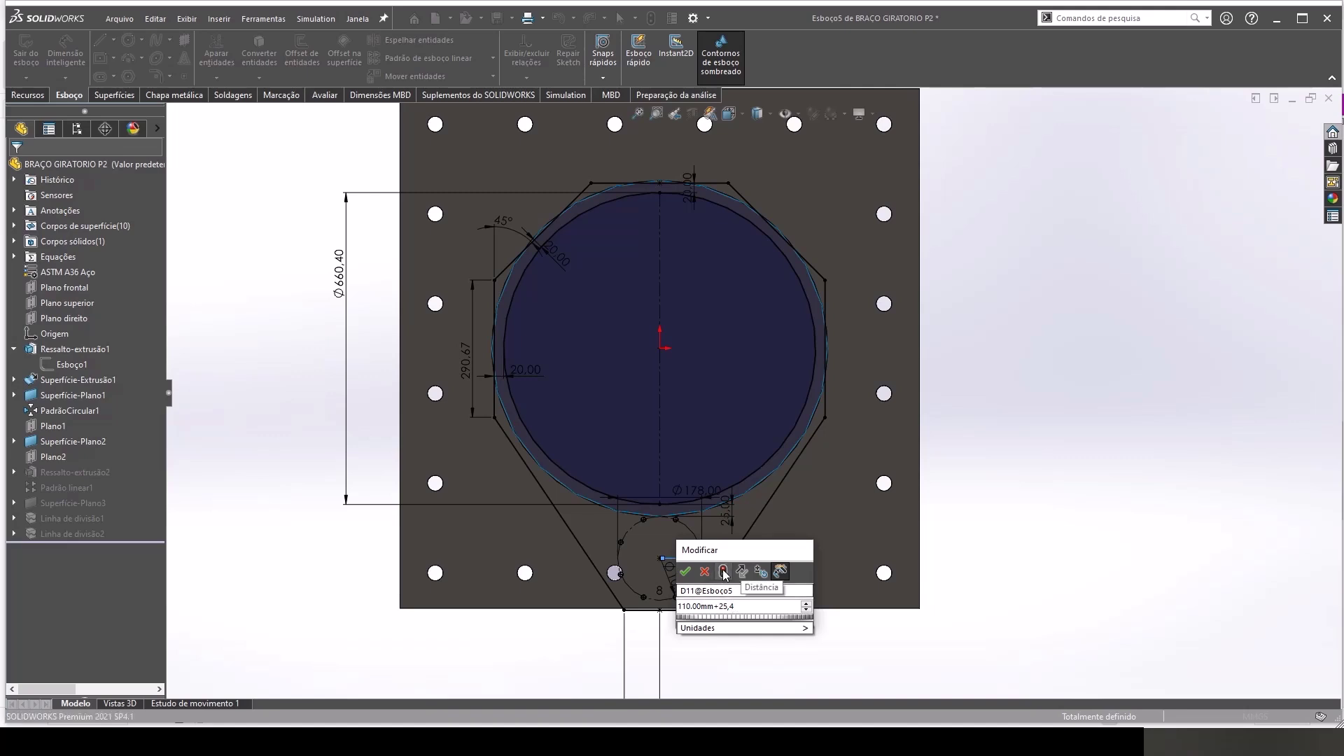
click(723, 572)
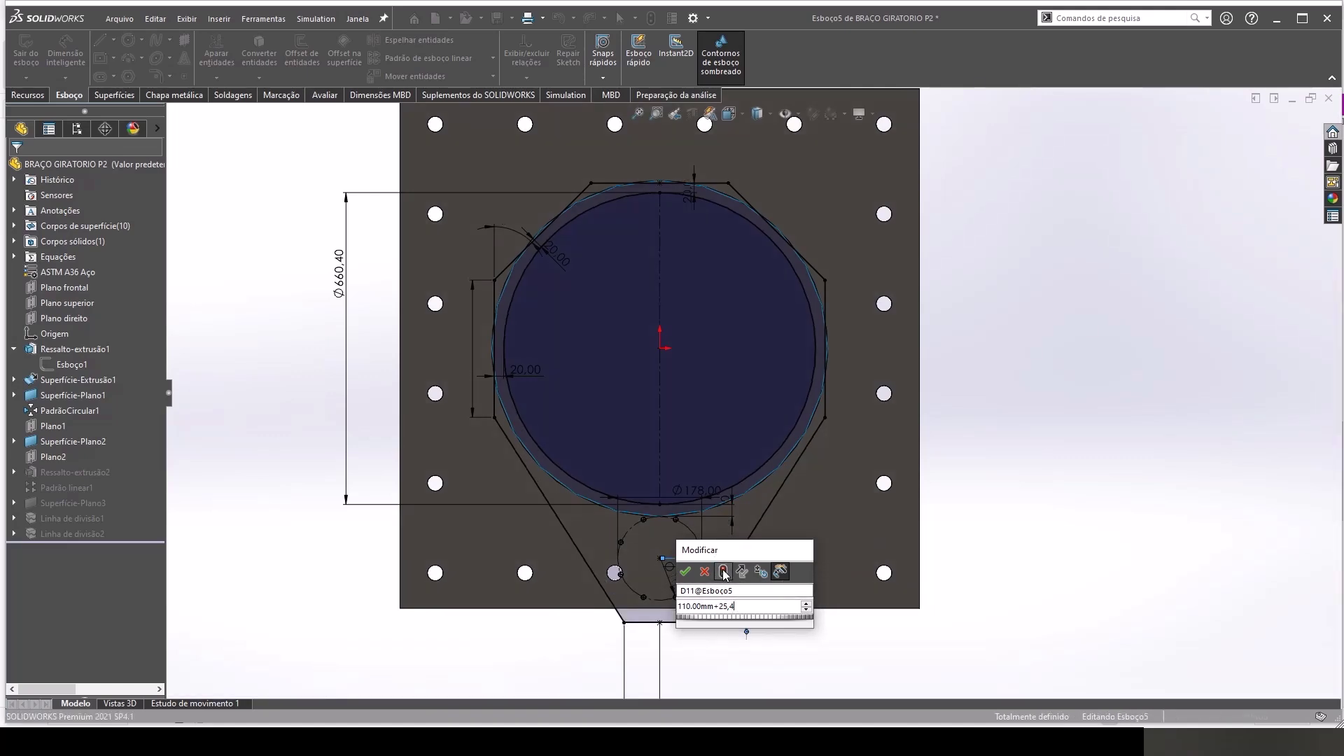
click(686, 572)
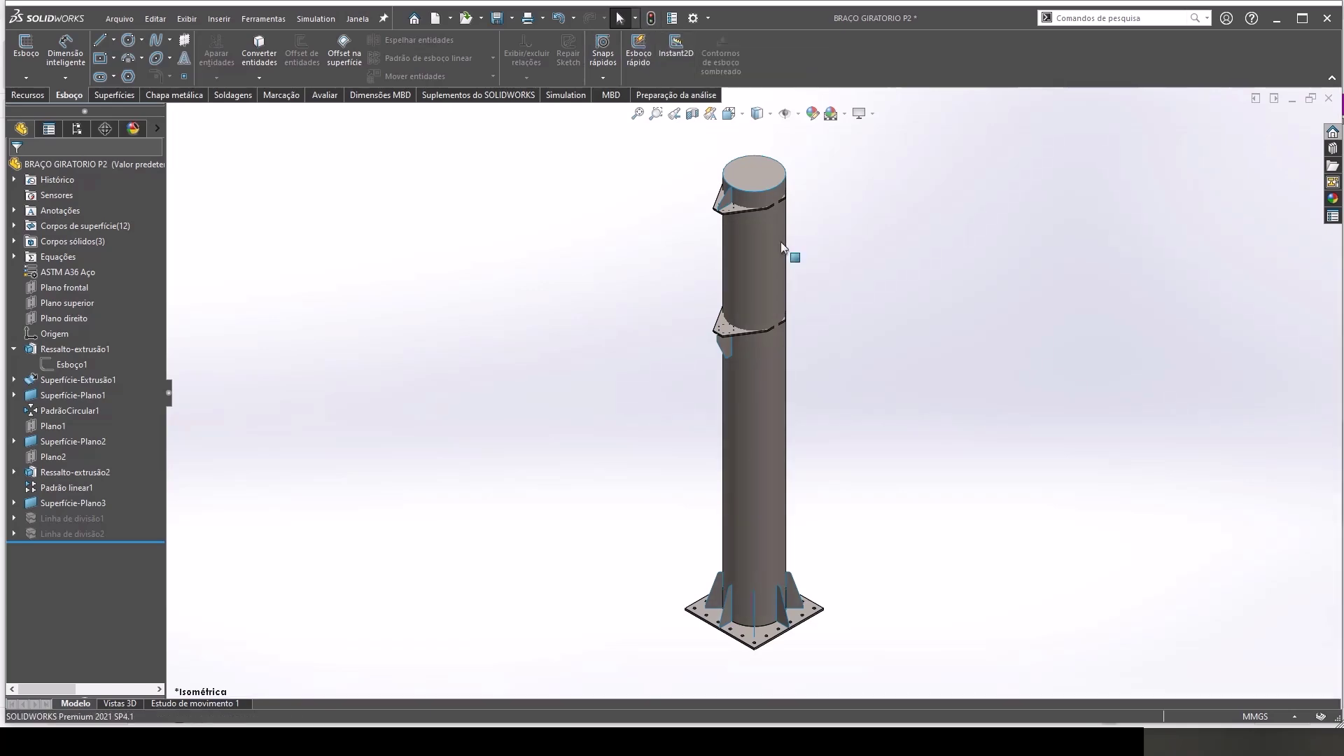
Step: Select the gusset plate extrusion from a top view and open its sketch Esboço5
scroll(696, 219, down, 3)
scroll(675, 207, down, 5)
mouse_move(675, 207)
middle_down()
mouse_move(670, 351)
mouse_move(628, 284)
middle_up()
double_click(628, 284)
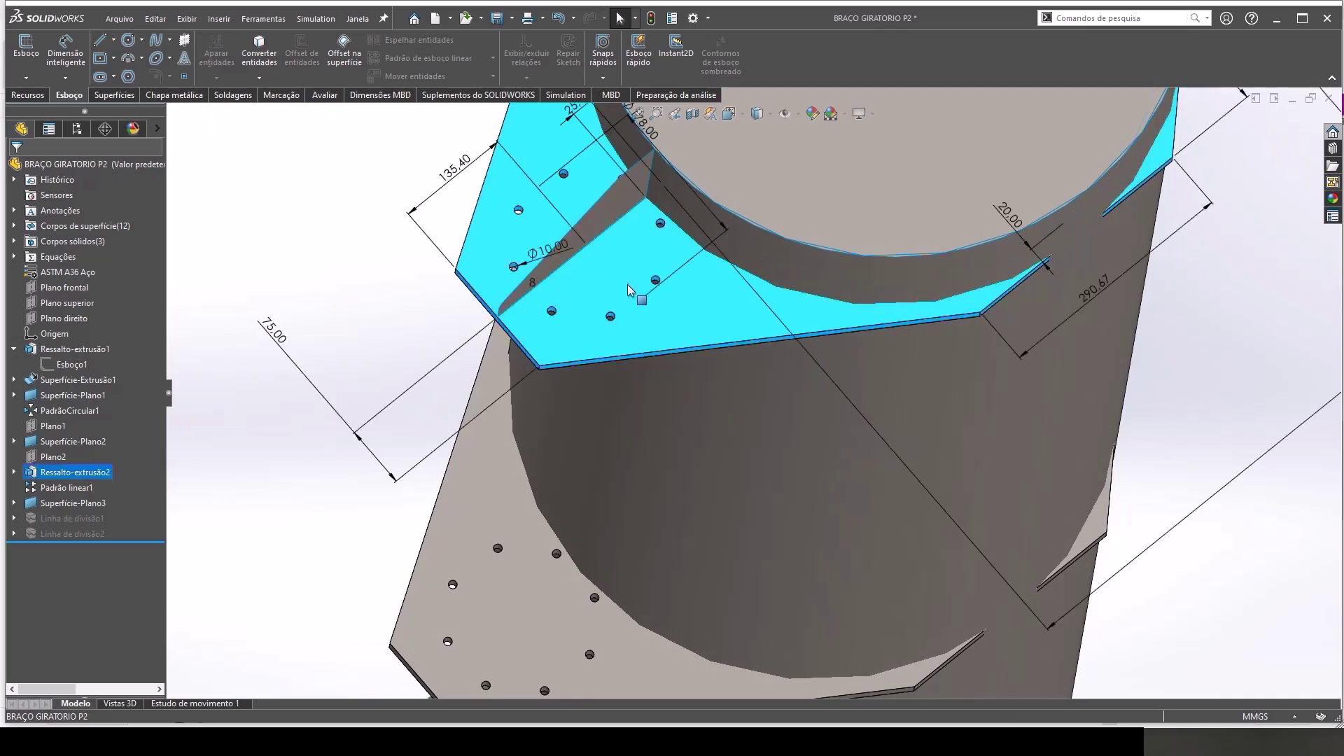
click(376, 301)
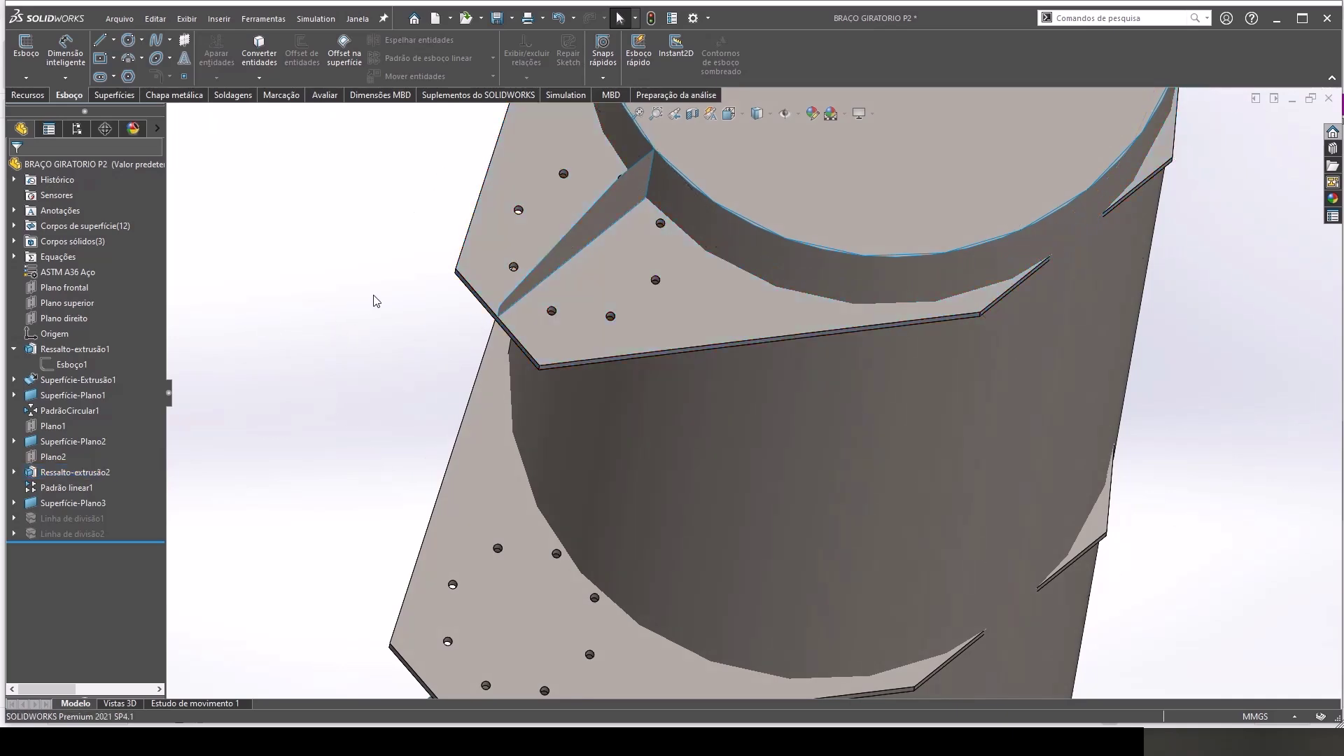
key(ctrl+5)
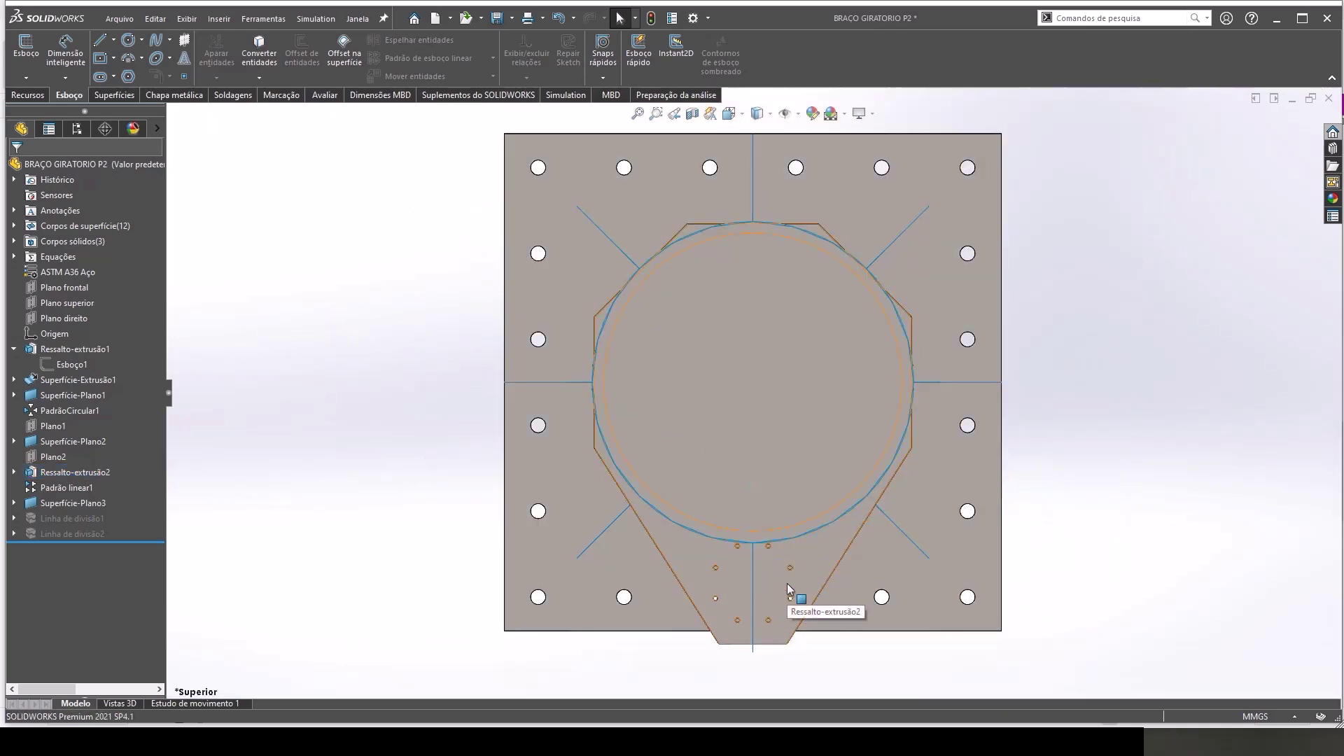
click(787, 582)
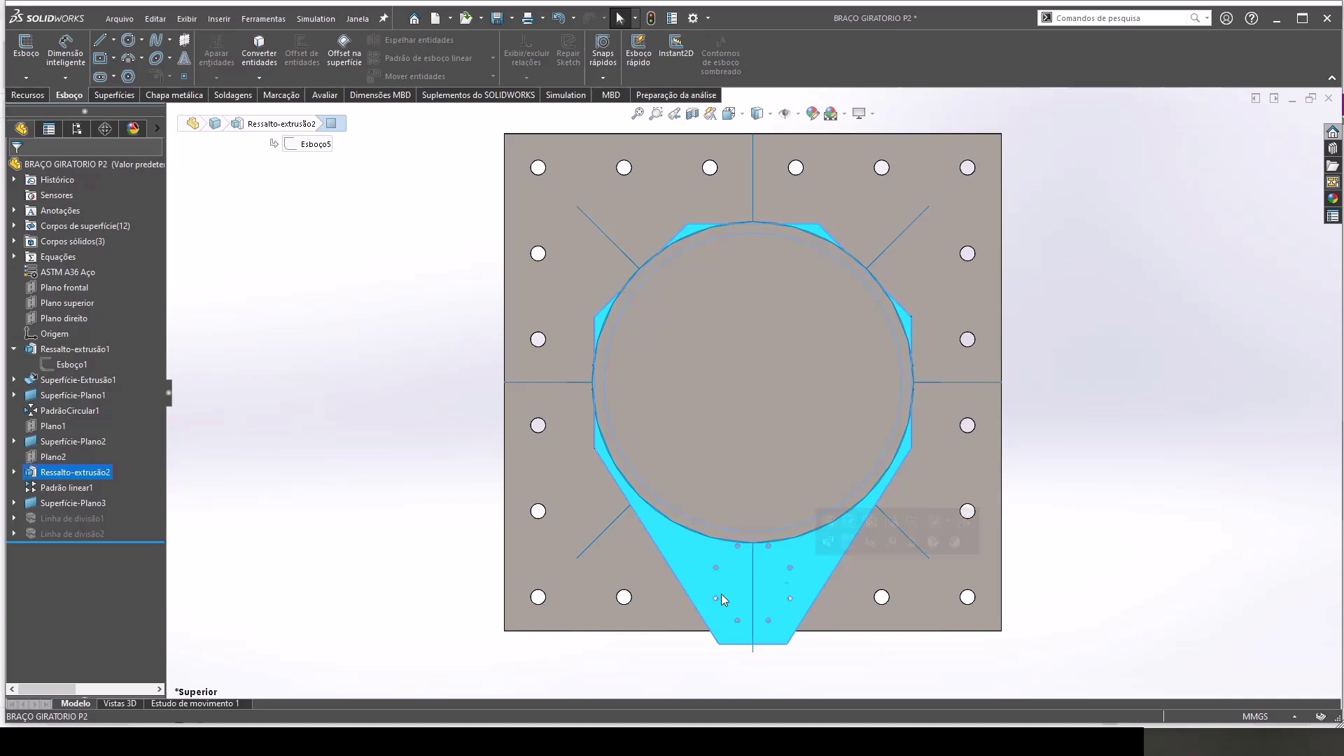
click(14, 472)
click(72, 487)
click(98, 459)
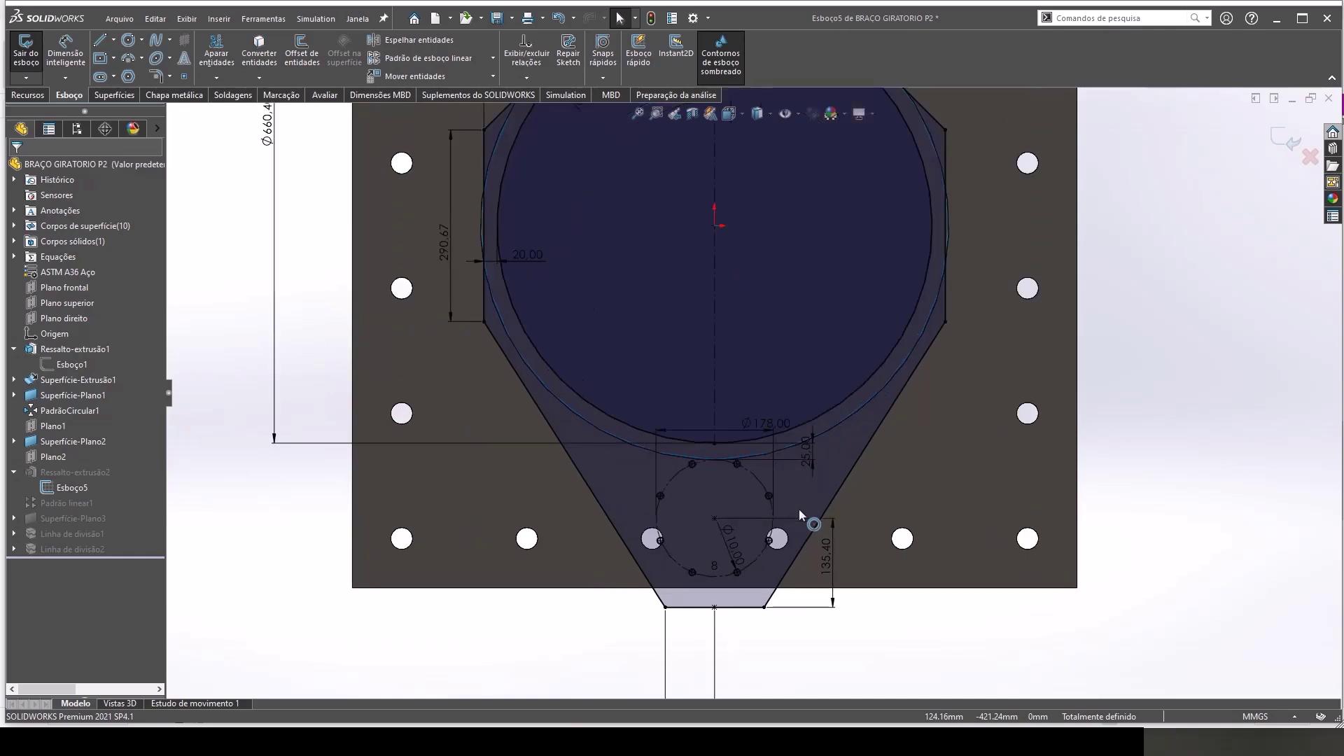
scroll(804, 536, down, 2)
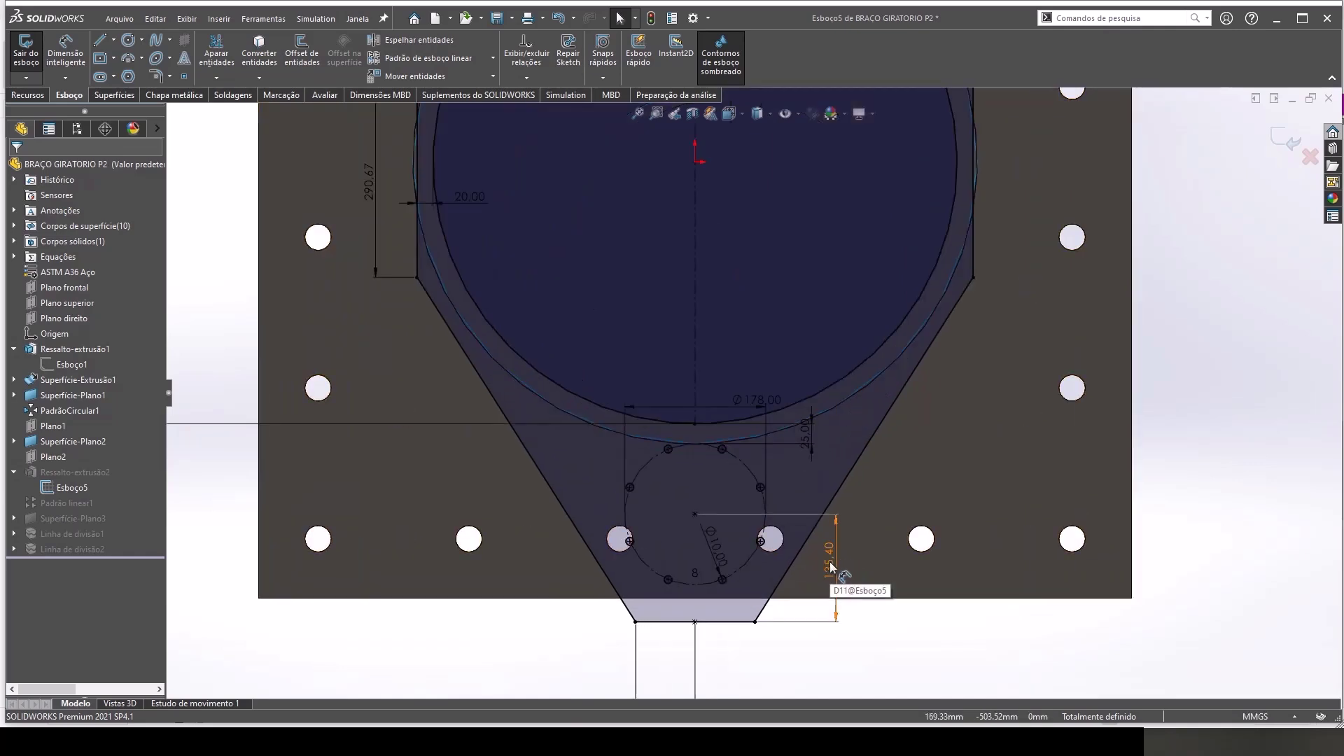
scroll(831, 567, up, 2)
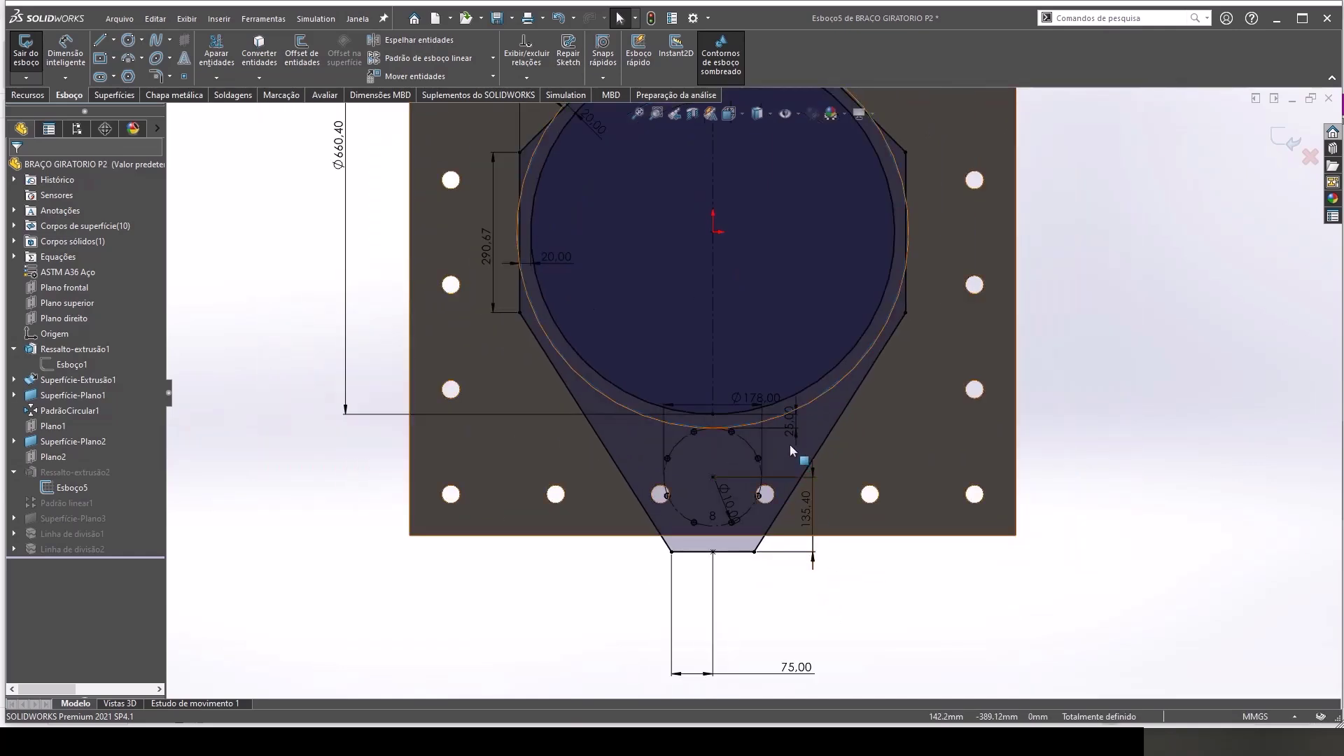
scroll(790, 444, down, 2)
scroll(783, 448, up, 1)
scroll(782, 425, up, 2)
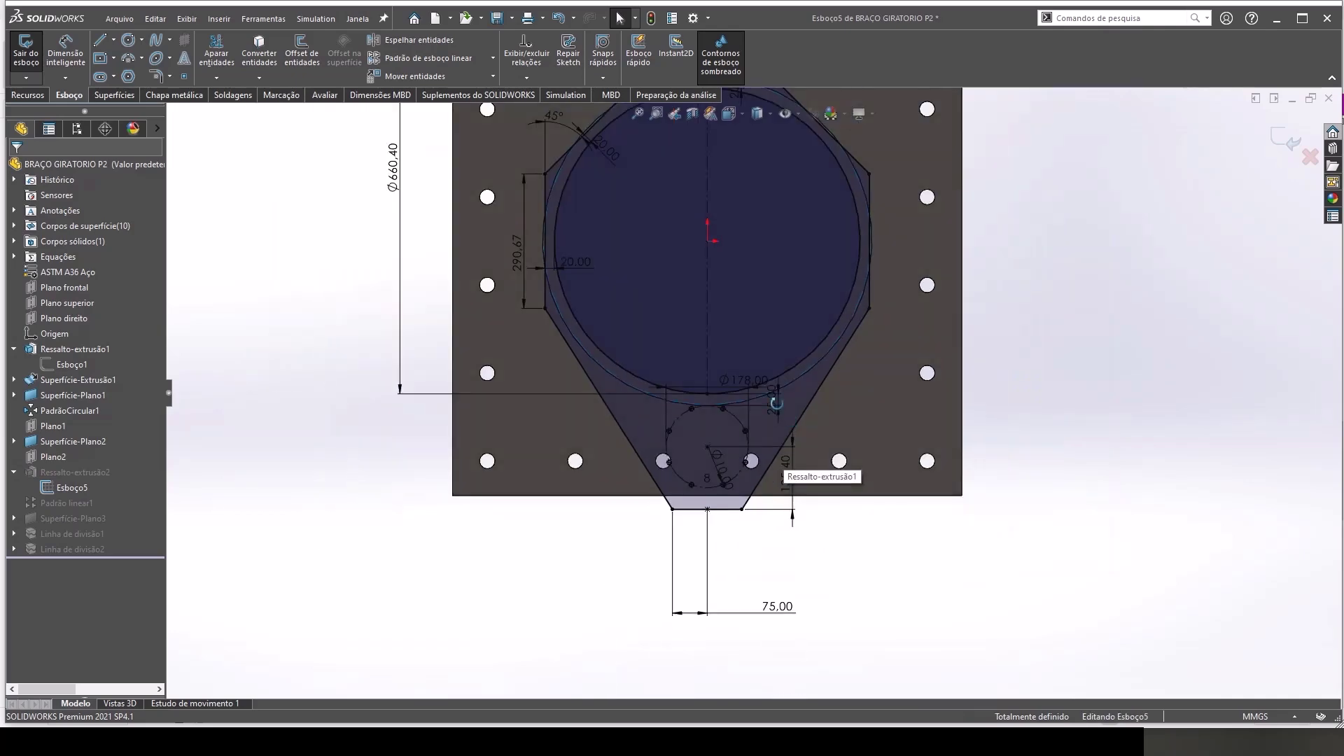
Step: Change the sketch's circle diameter from 660.40 to 711.20
middle_drag(777, 404, 794, 414)
scroll(792, 414, up, 2)
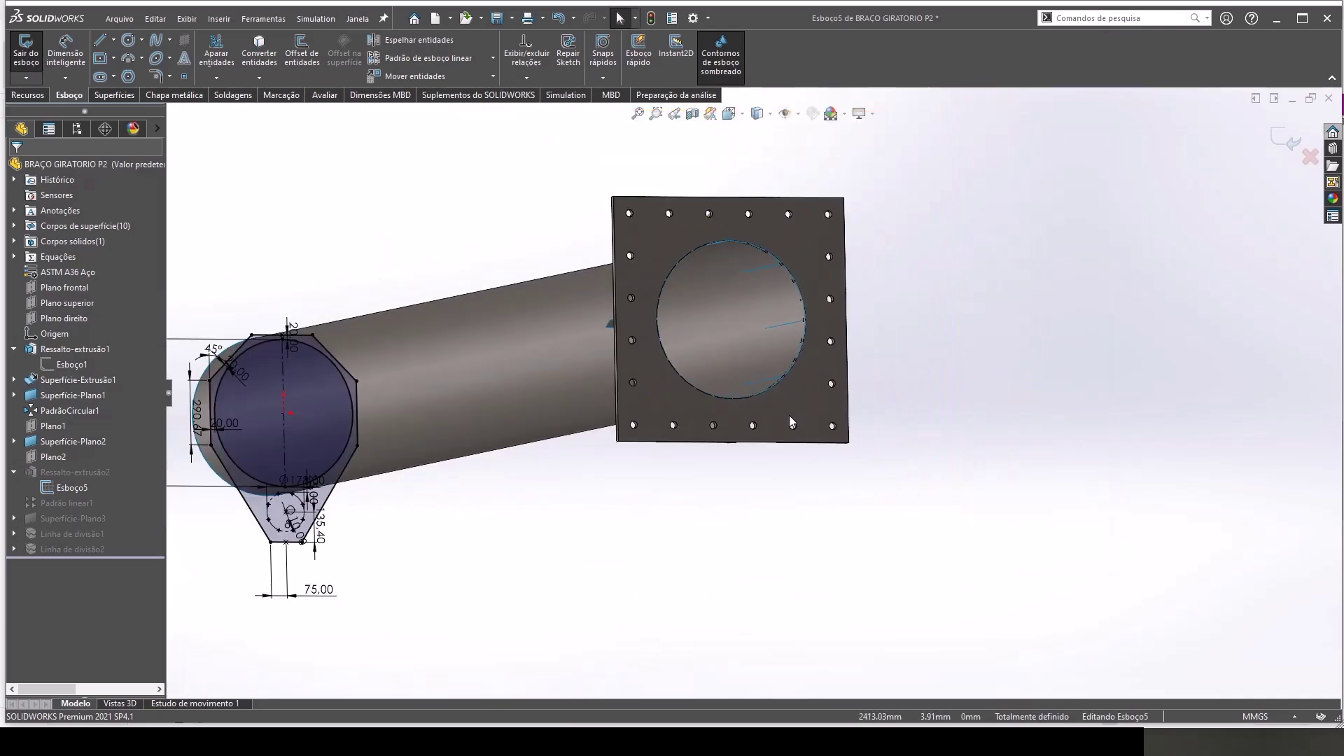
key(ctrl+8)
scroll(776, 510, down, 2)
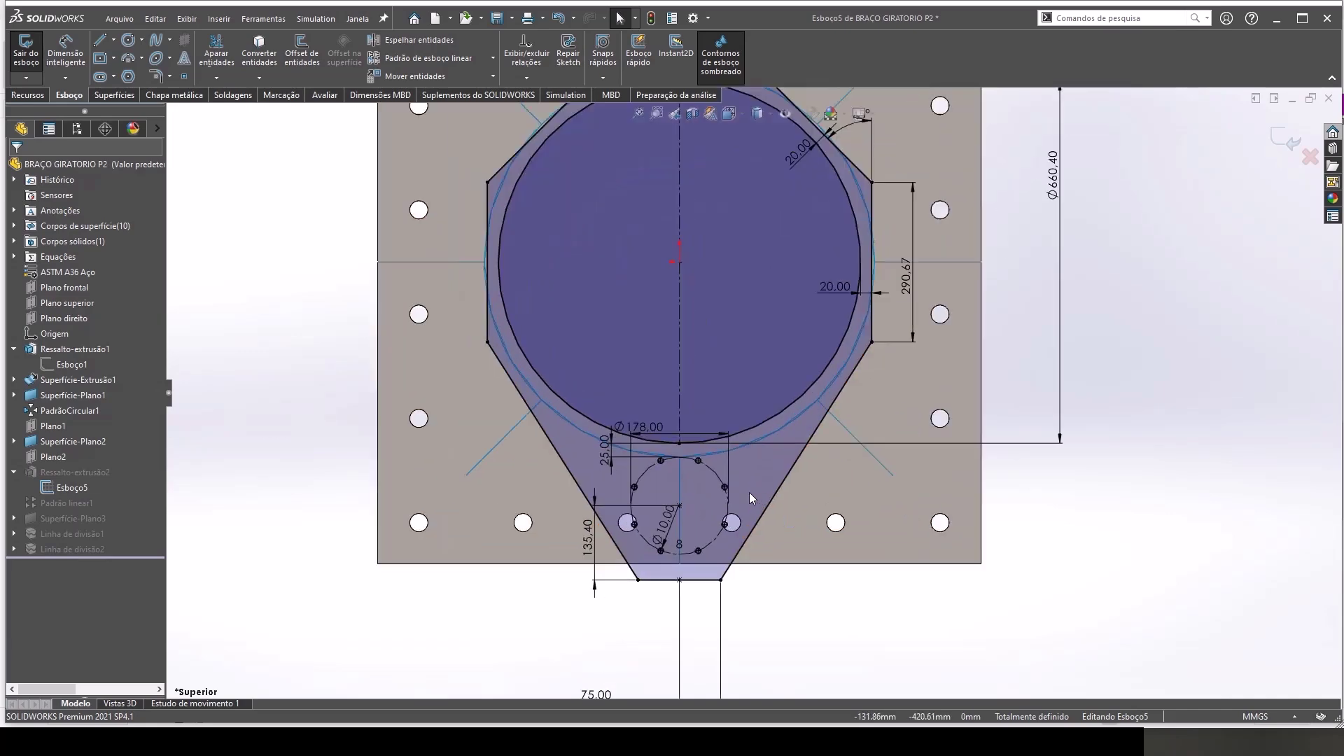
scroll(749, 498, down, 1)
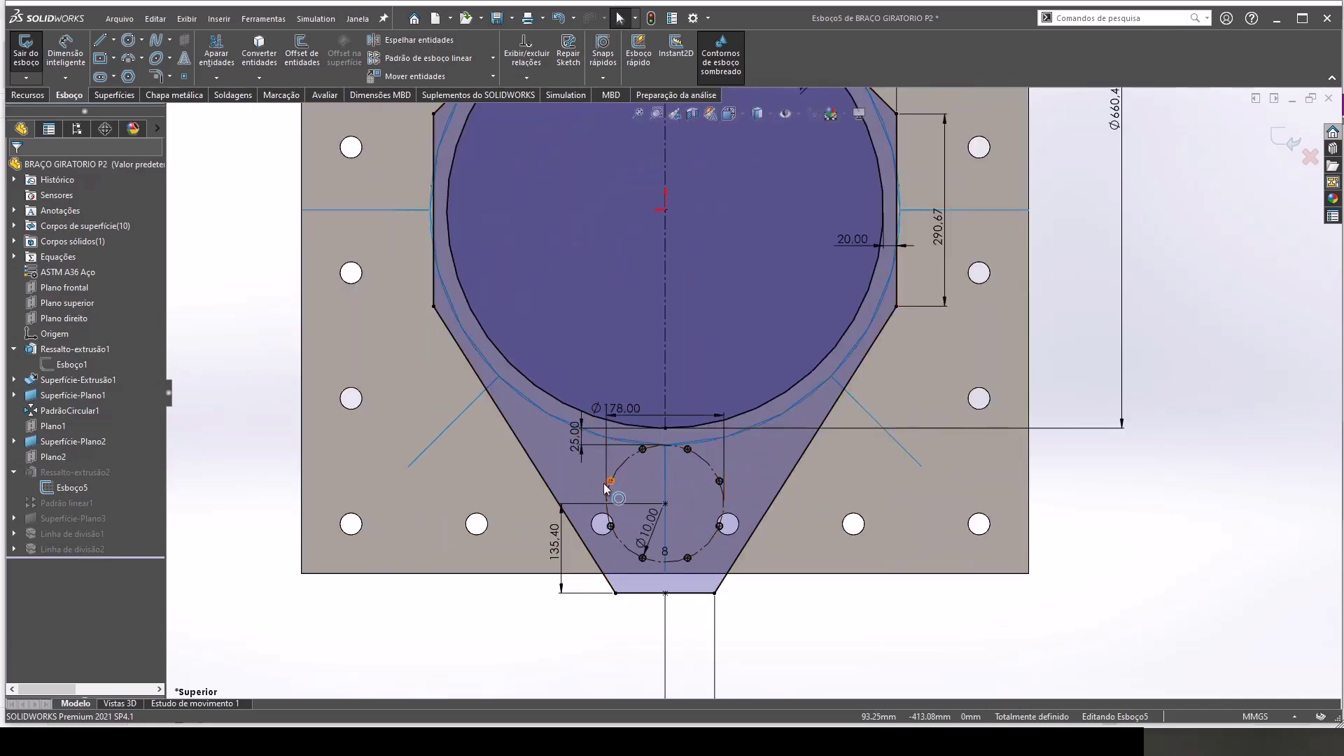
mouse_move(607, 488)
middle_down()
mouse_move(1014, 437)
mouse_move(1034, 266)
middle_up()
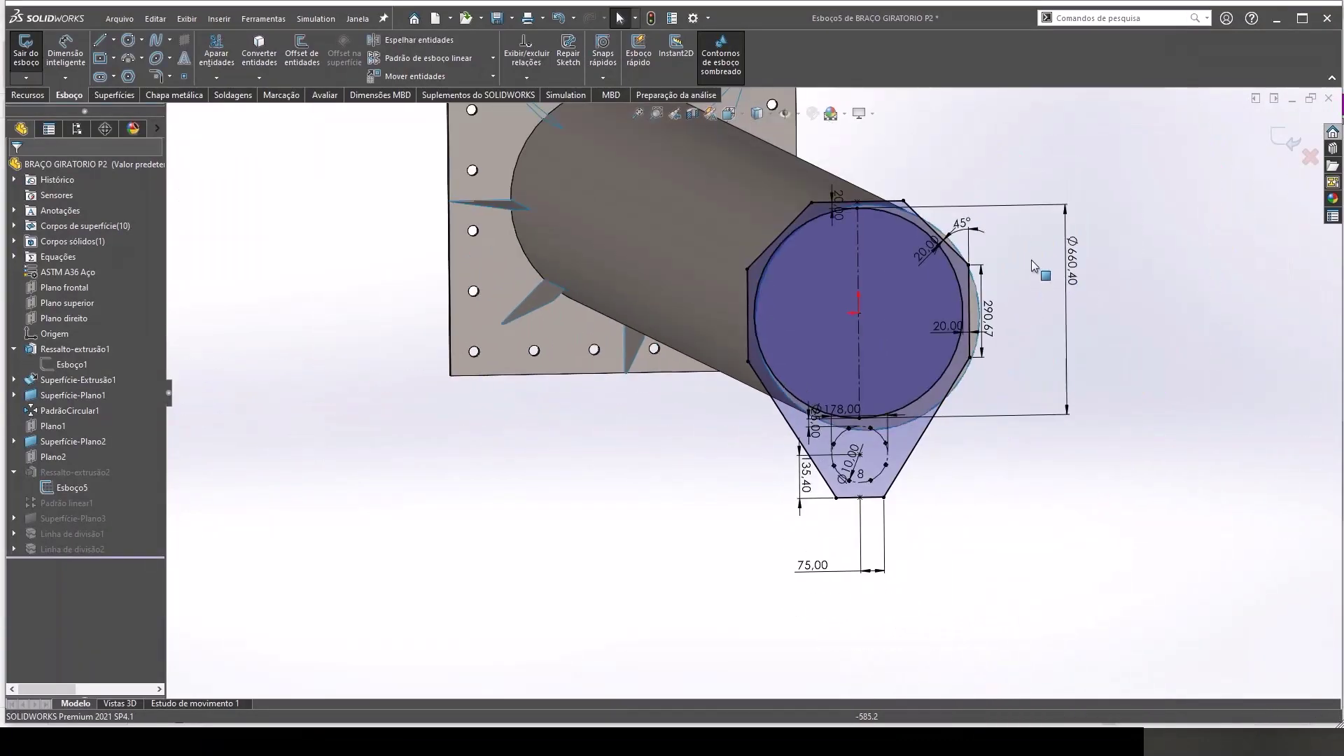
double_click(1071, 258)
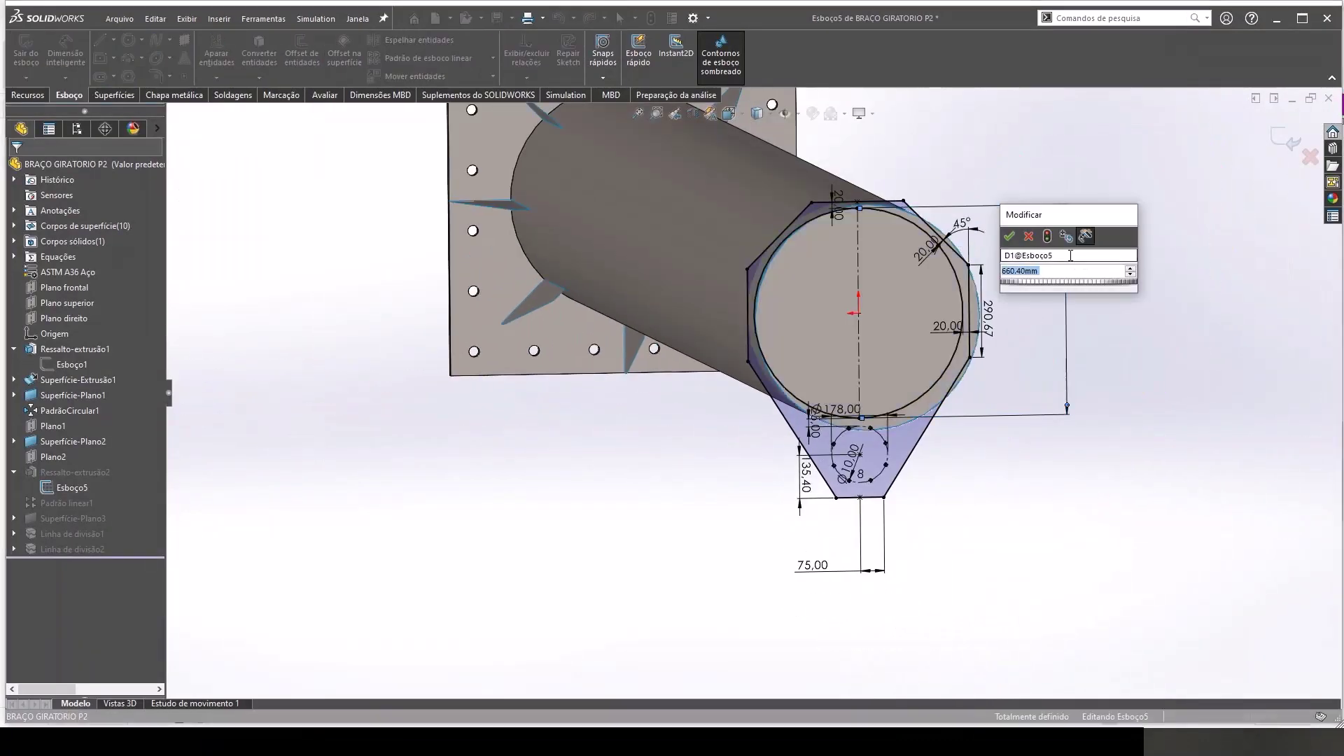
key(Return)
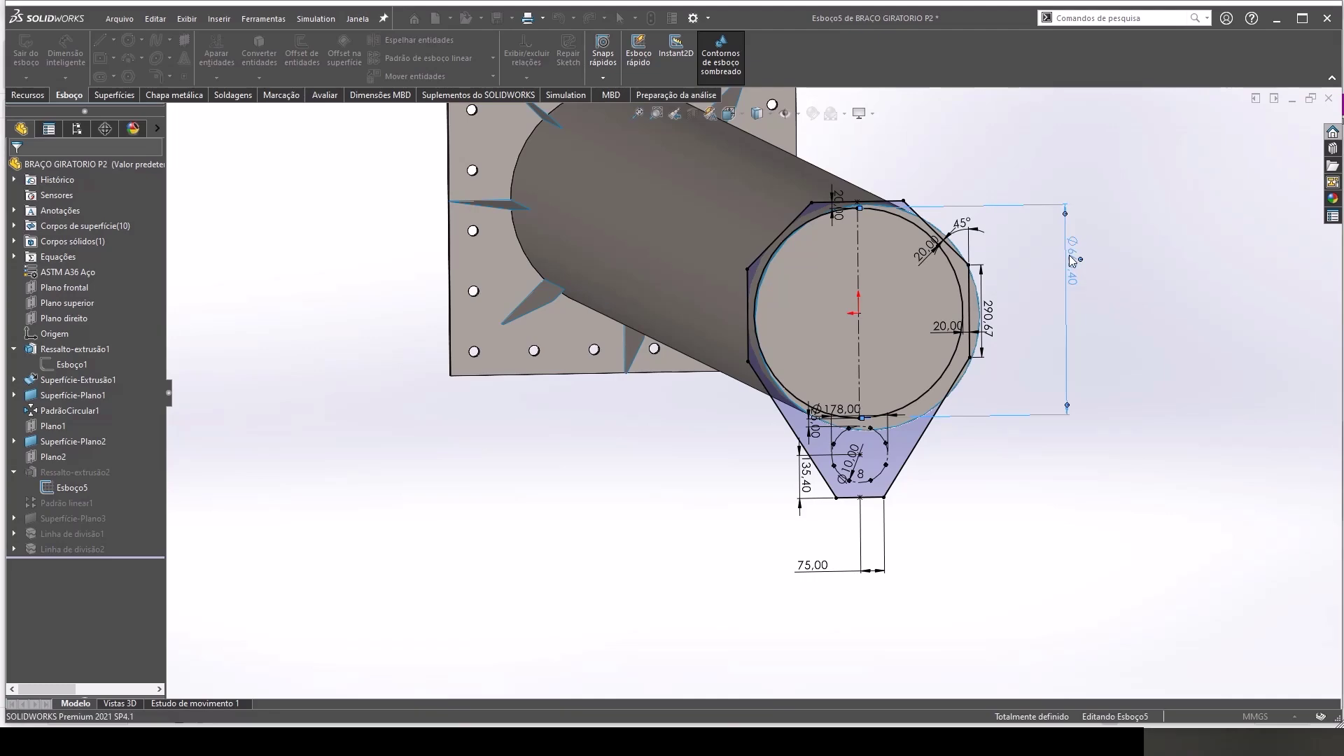
key(ctrl+8)
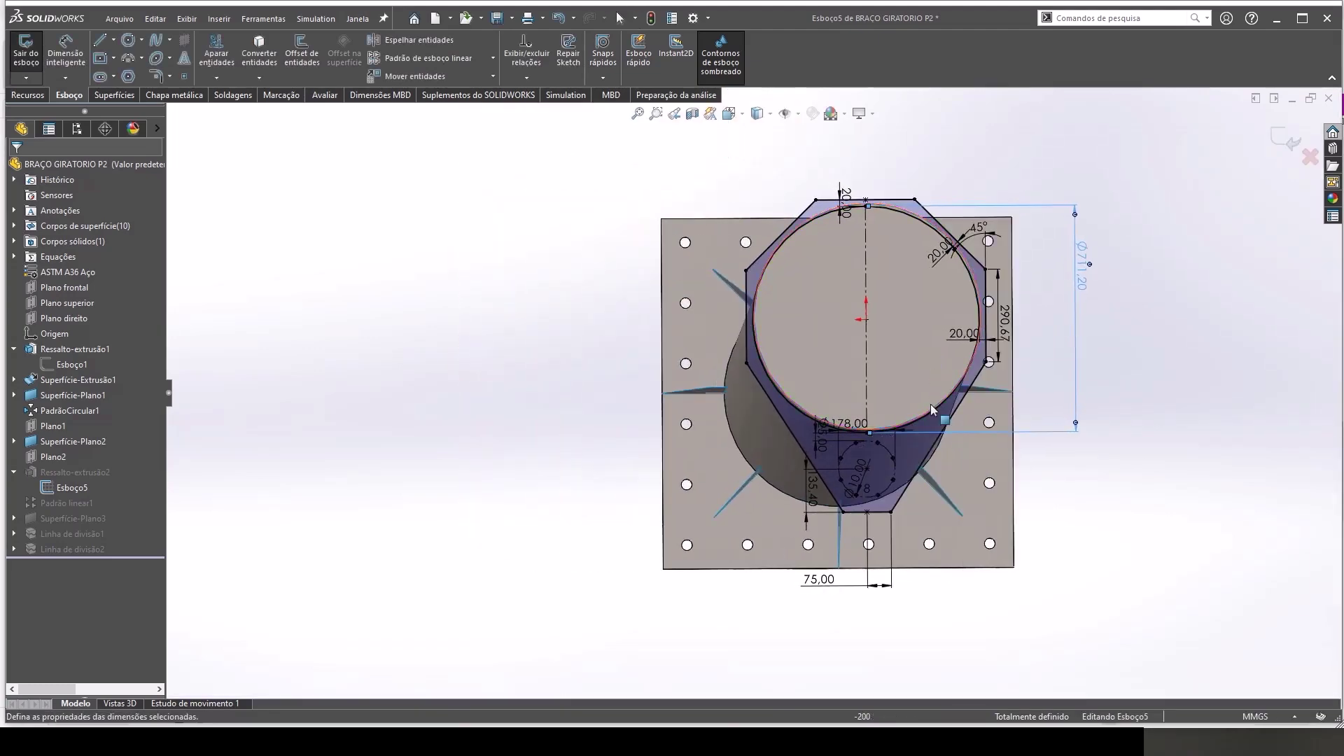
Step: Set the gusset's 135.40 dimension back to 110
scroll(777, 482, down, 2)
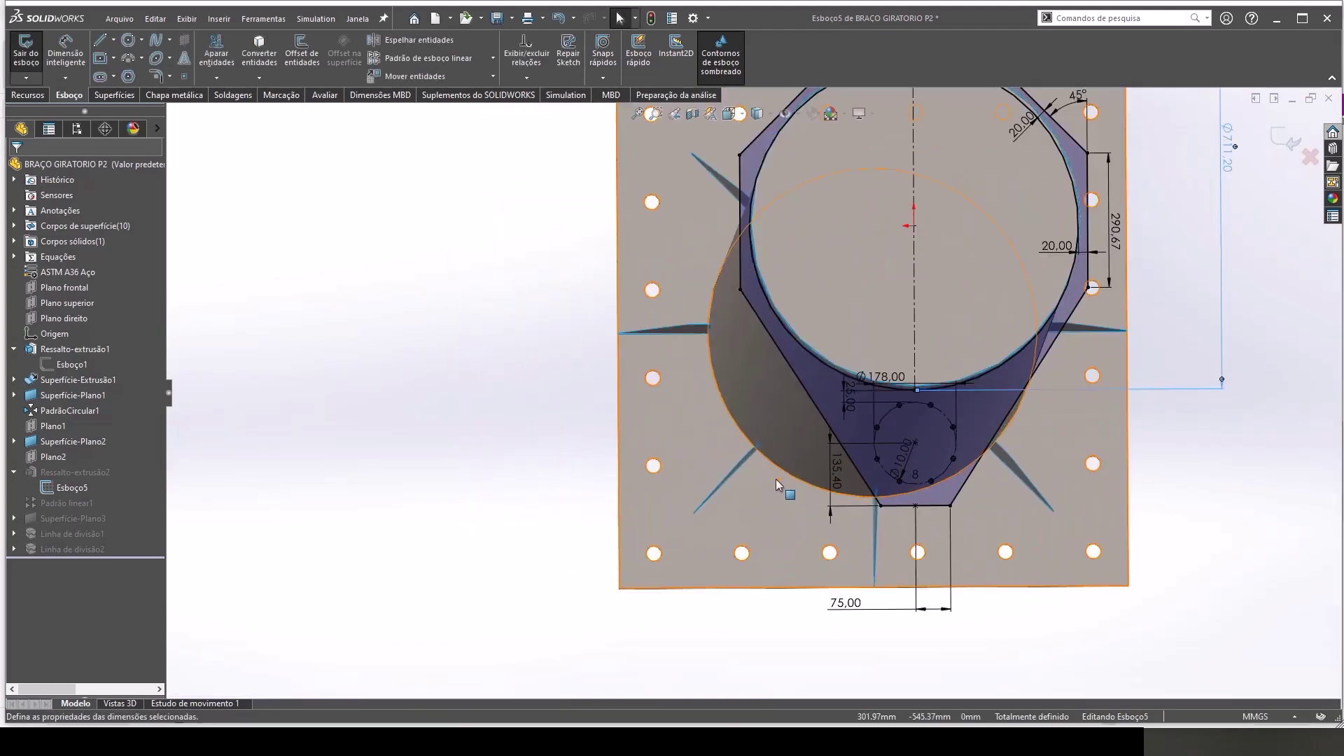
key(ctrl+8)
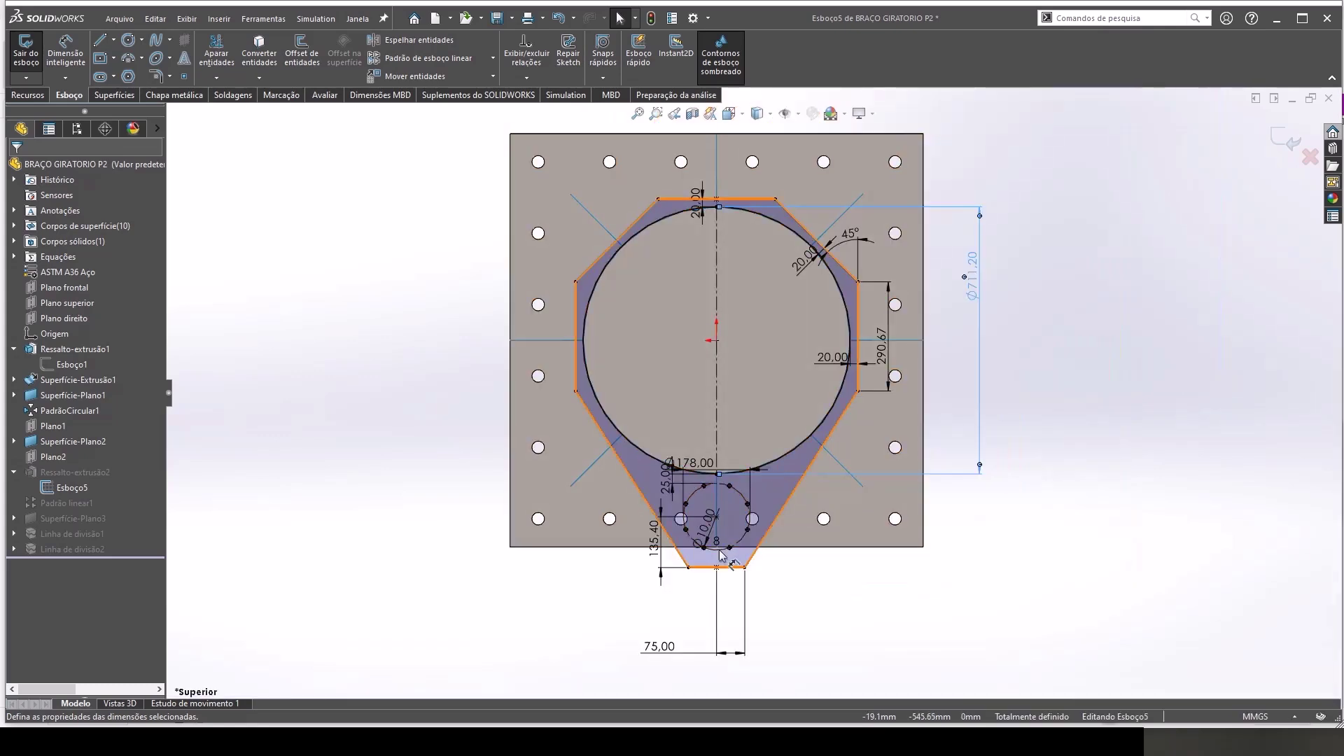
scroll(617, 498, down, 3)
scroll(617, 499, down, 1)
double_click(597, 495)
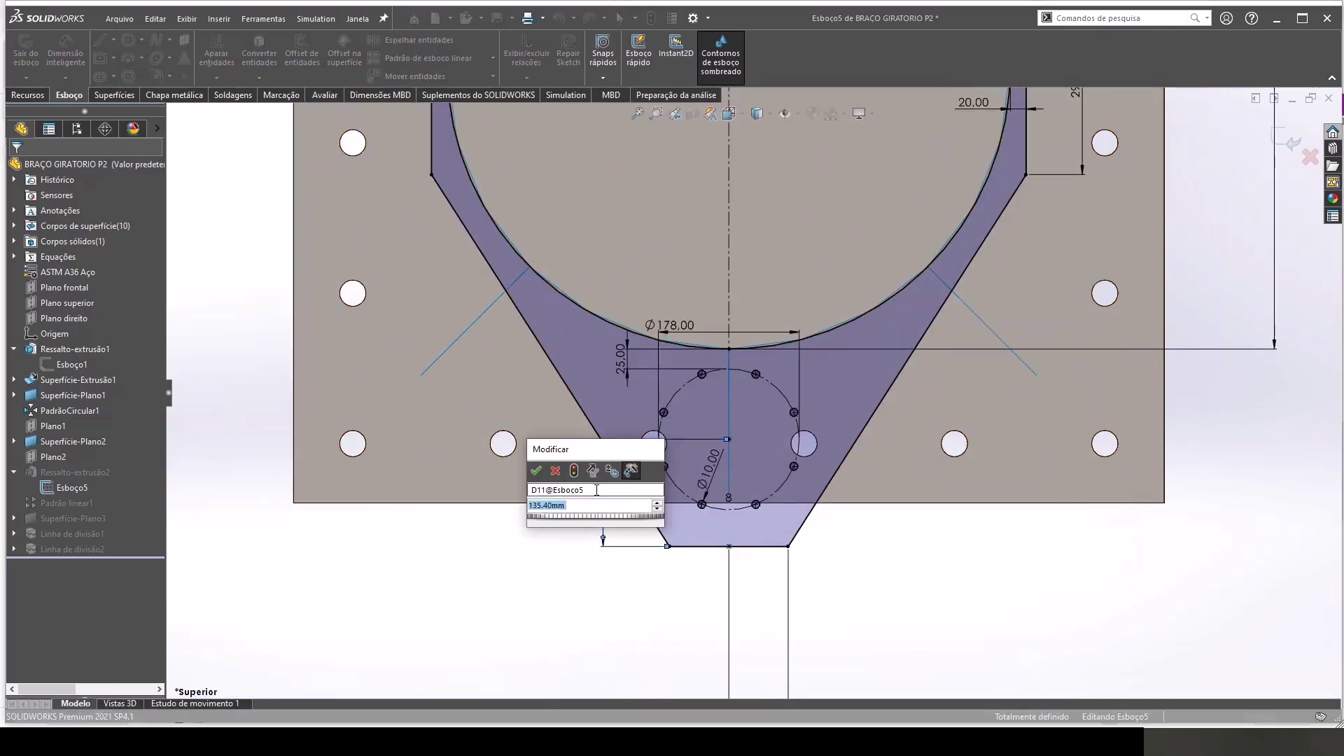
text(110)
key(Return)
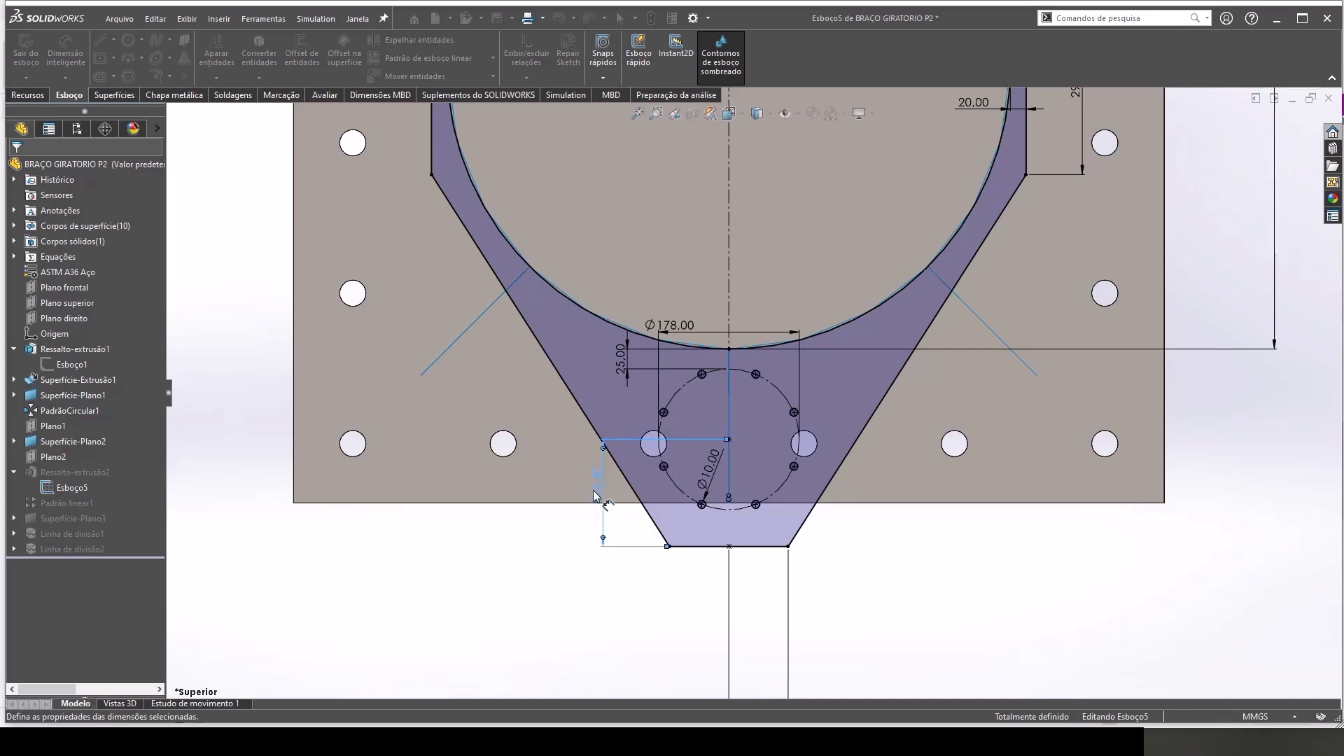
Step: Exit the plate sketch, check the rebuilt column in isometric view and save the part
click(1292, 142)
key(ctrl+7)
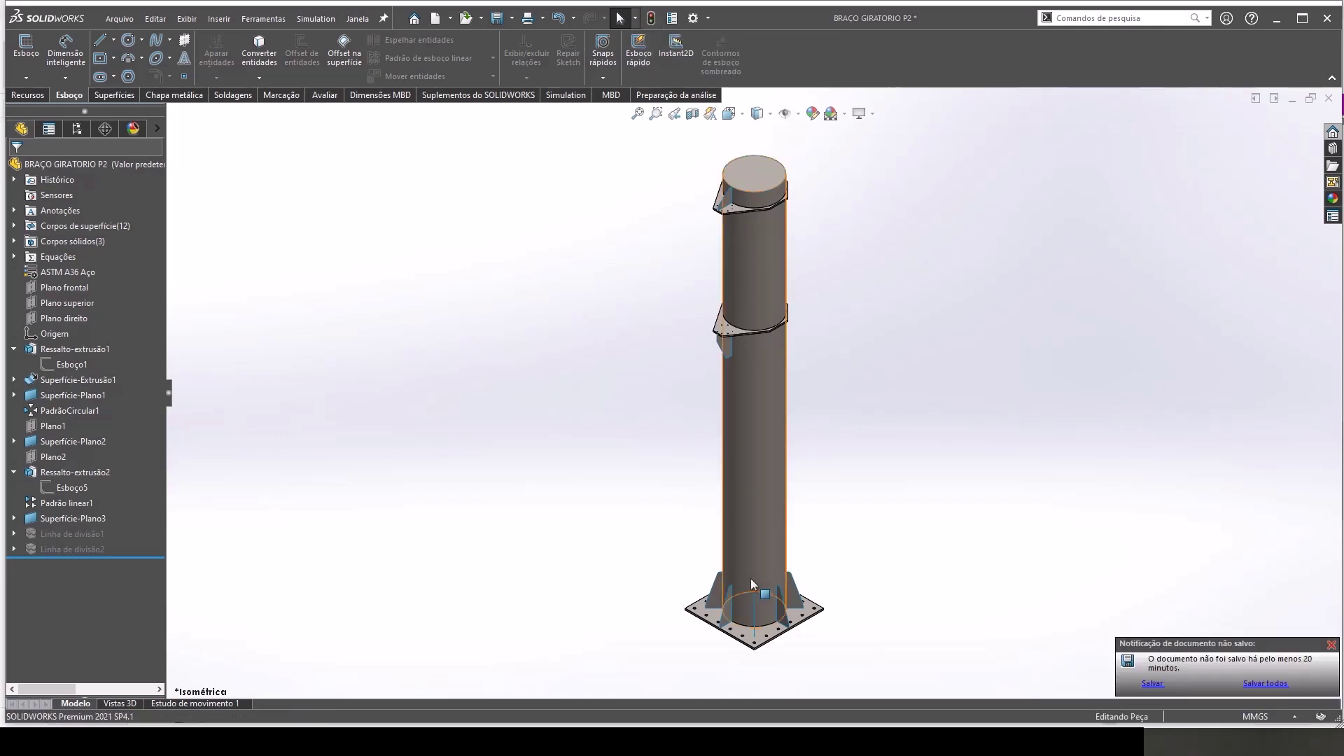
mouse_move(701, 483)
middle_down()
mouse_move(659, 505)
mouse_move(690, 570)
middle_up()
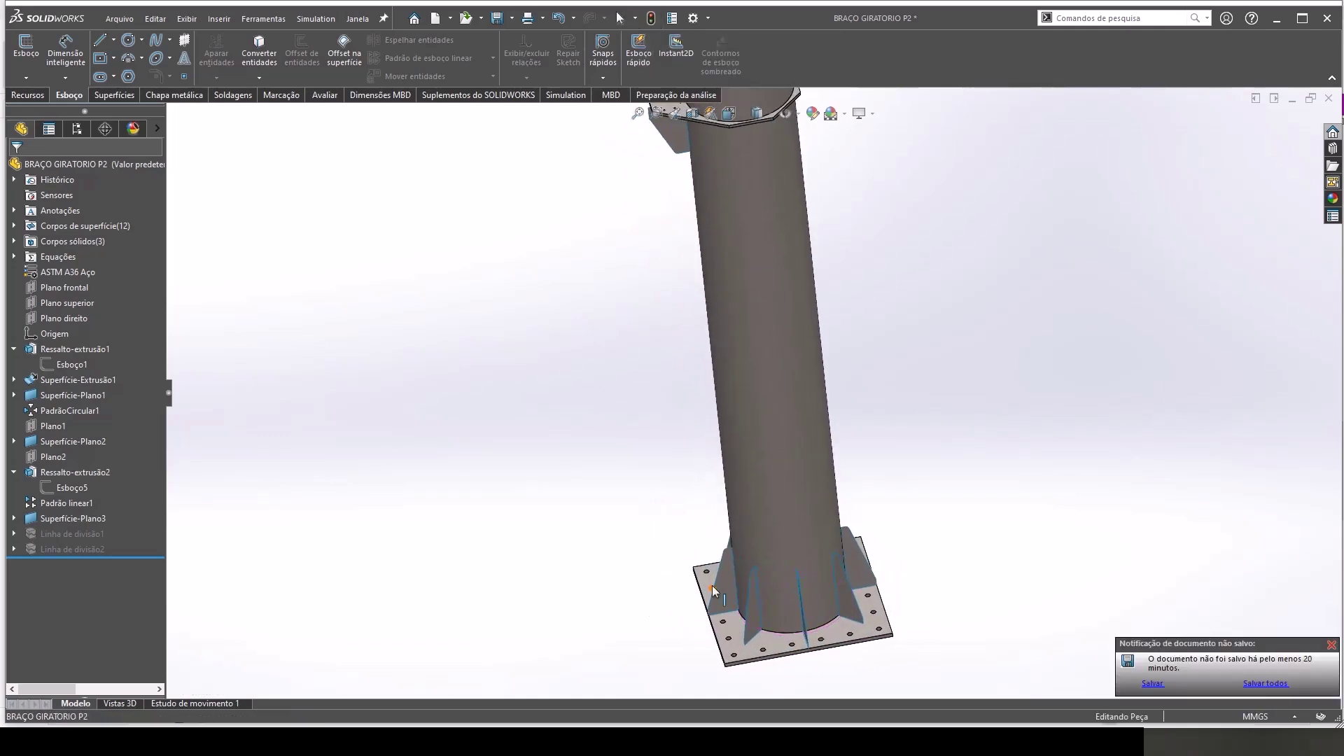
click(498, 20)
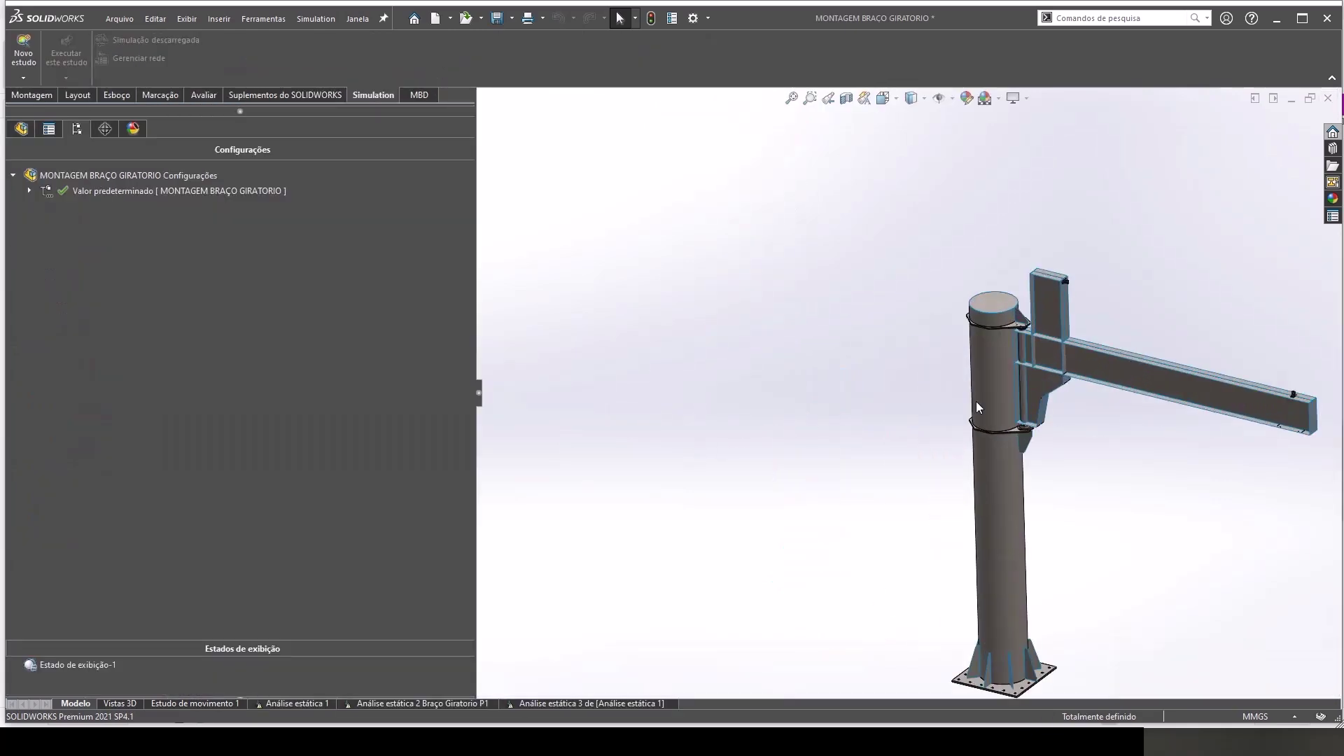
Step: Collapse the BRAÇO GIRATORIO P1-1 bodies and the parts list in the Análise estática 3 tree
scroll(976, 401, down, 3)
scroll(1067, 371, down, 2)
scroll(1084, 419, up, 6)
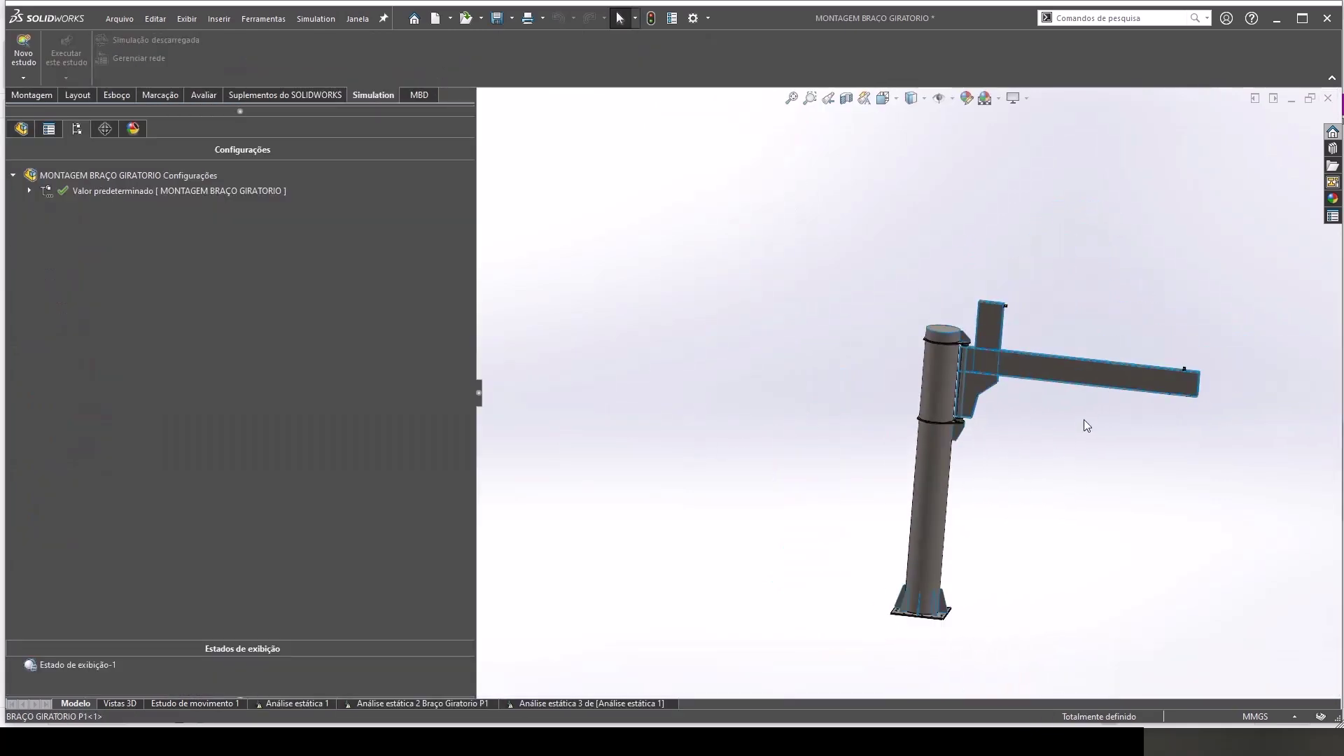
key(ctrl+7)
scroll(964, 318, down, 2)
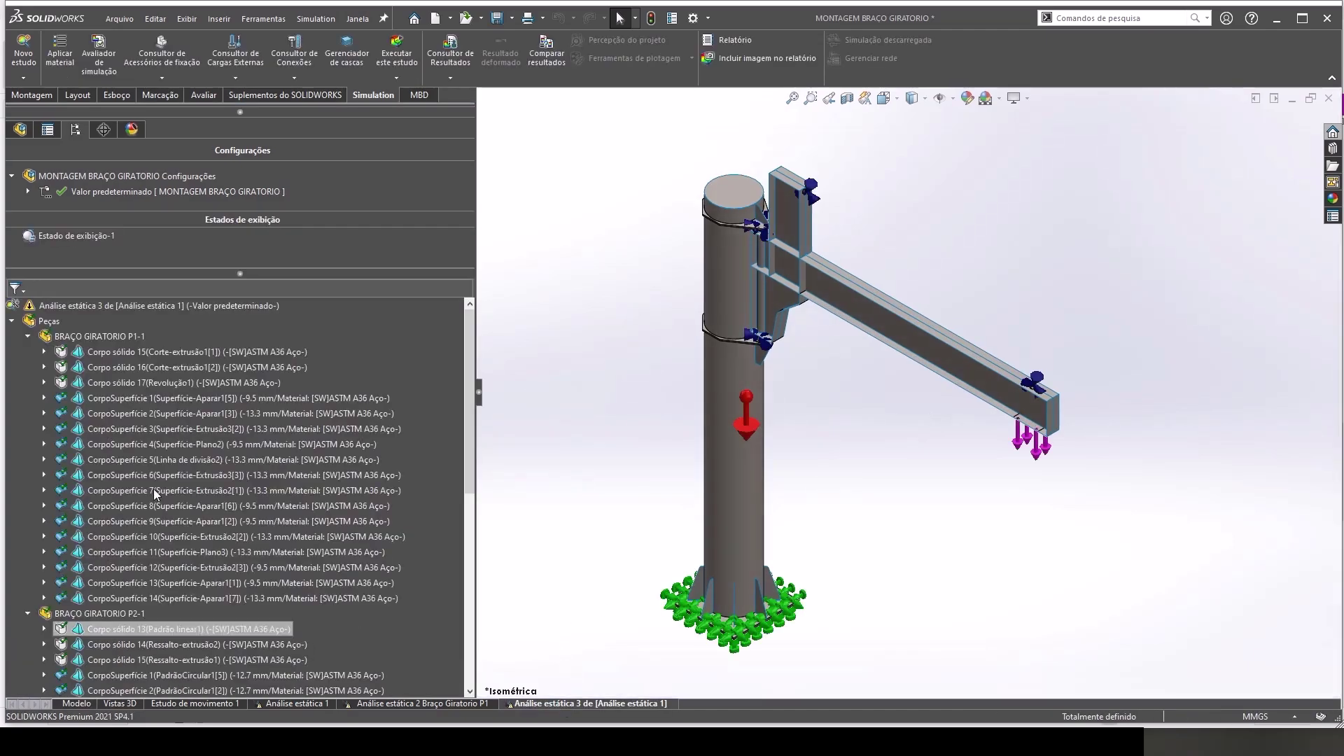
click(28, 337)
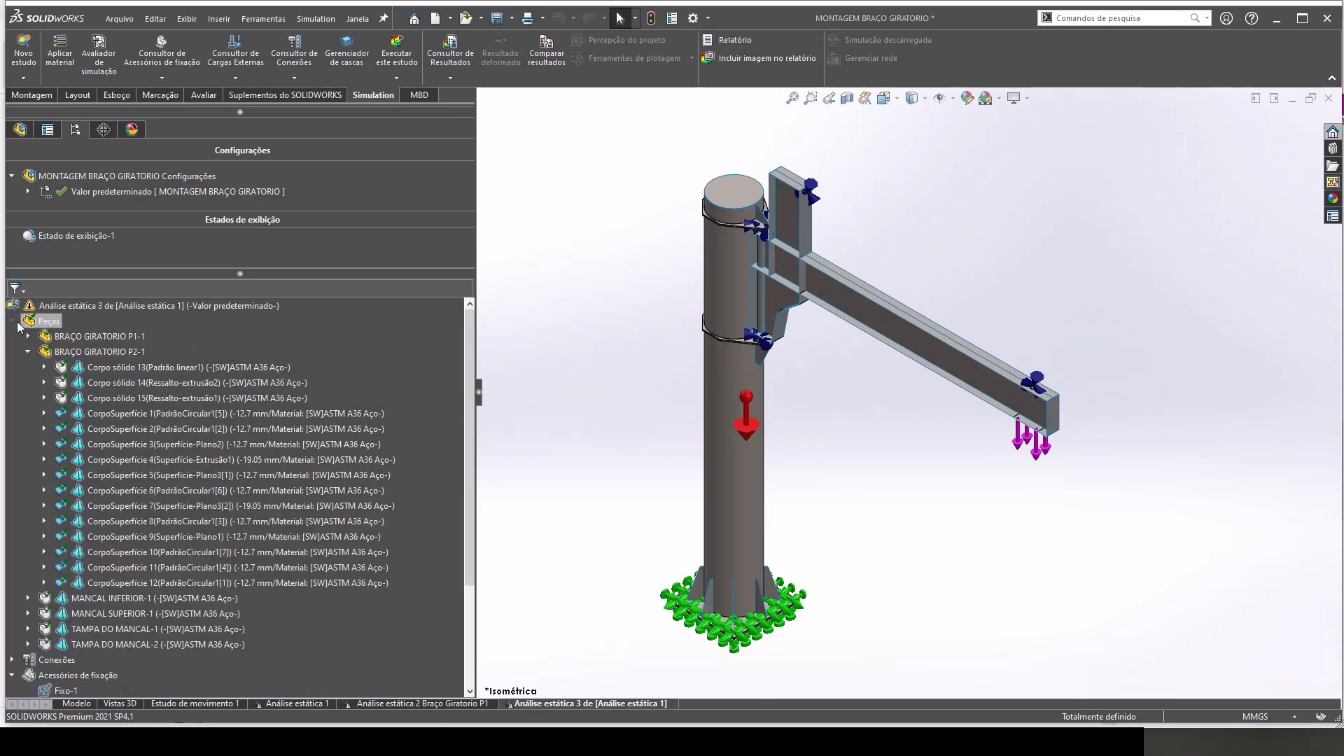
click(13, 321)
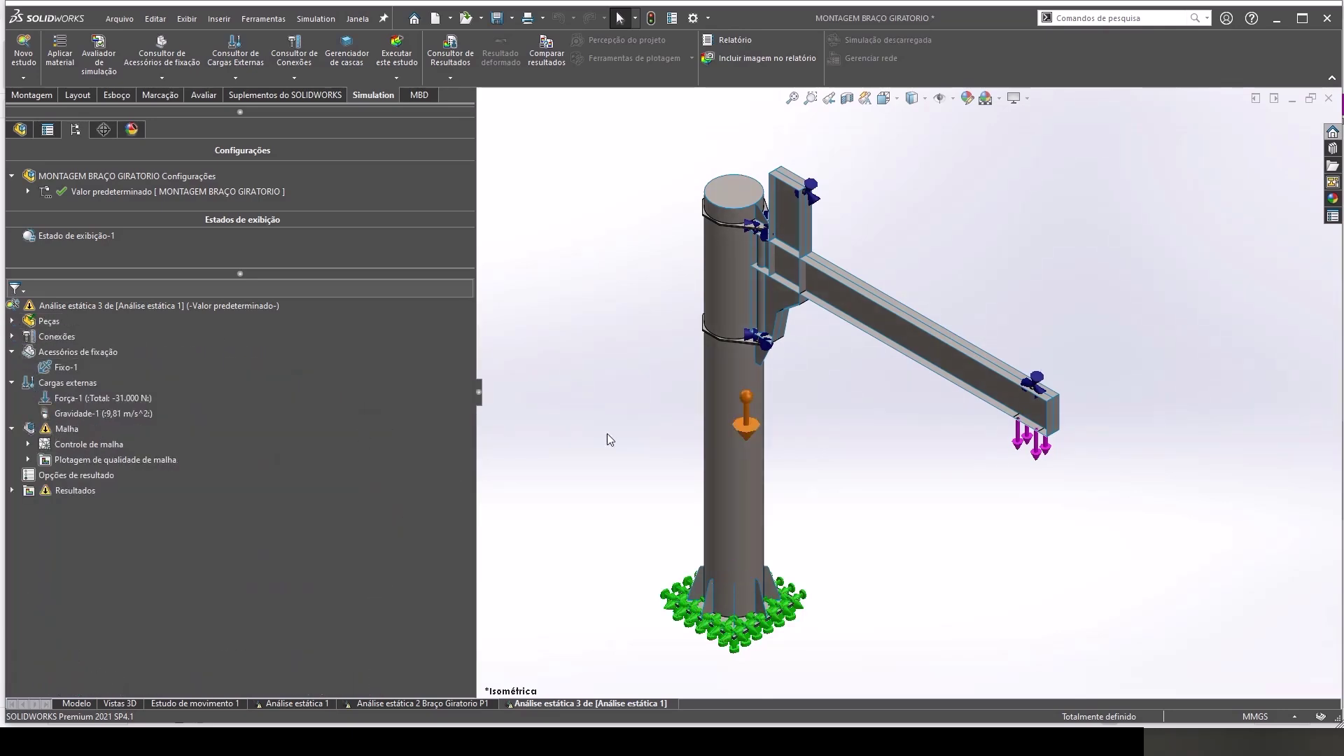
Step: Orbit around the loaded beam end and select the study's mesh
scroll(843, 411, down, 2)
scroll(966, 399, down, 3)
scroll(1235, 383, down, 5)
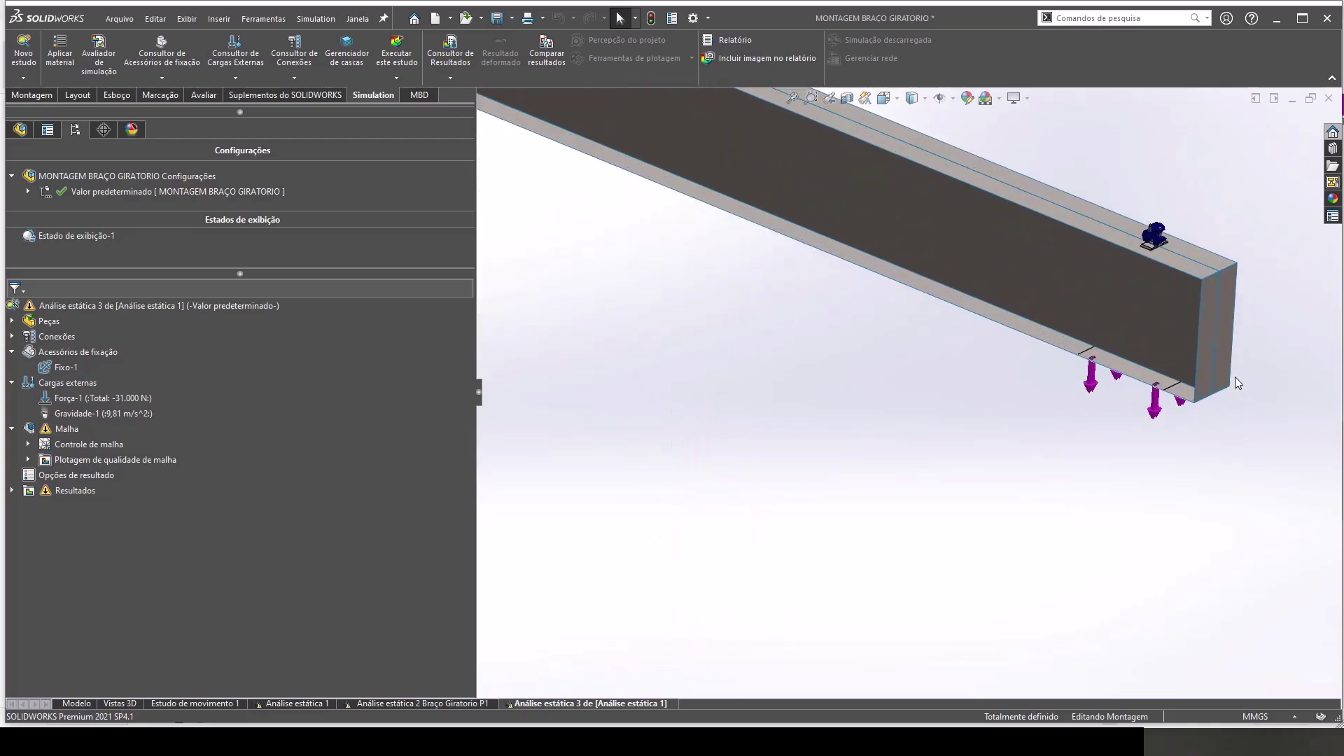
middle_drag(1235, 383, 1068, 238)
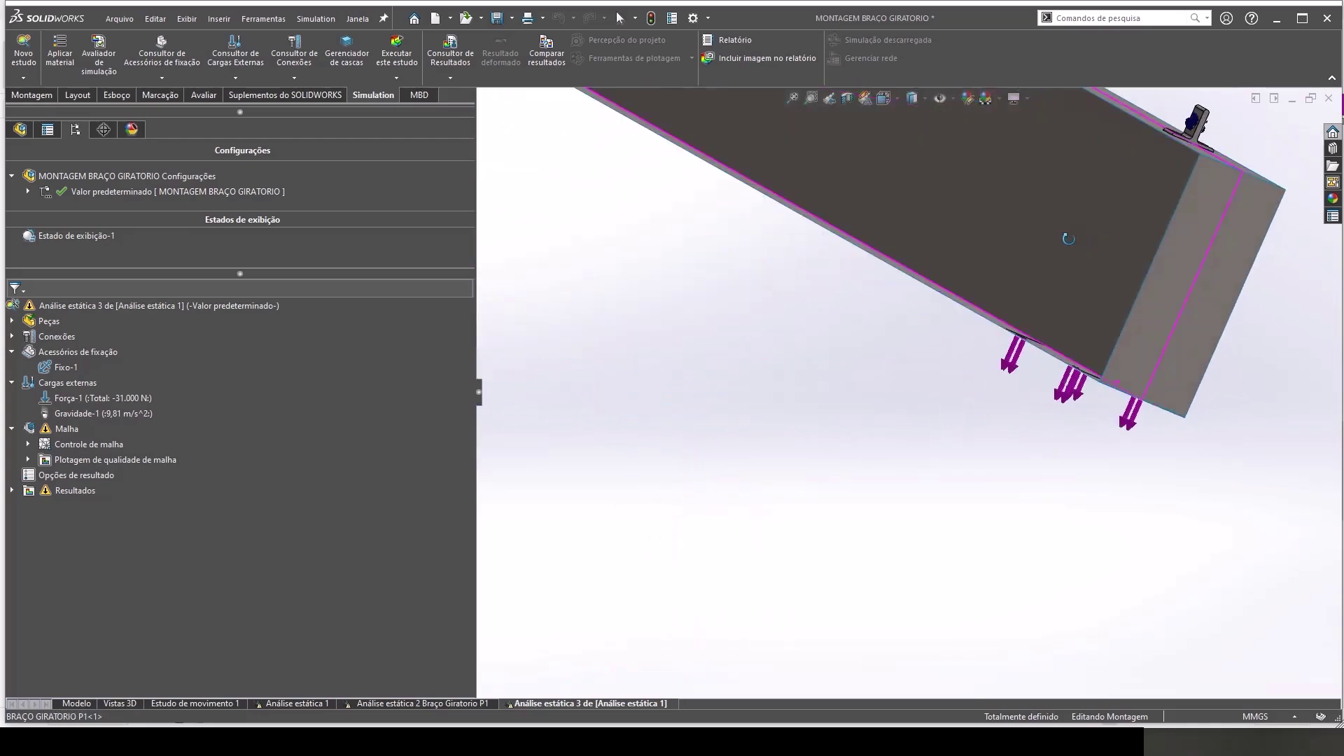
key(ctrl+7)
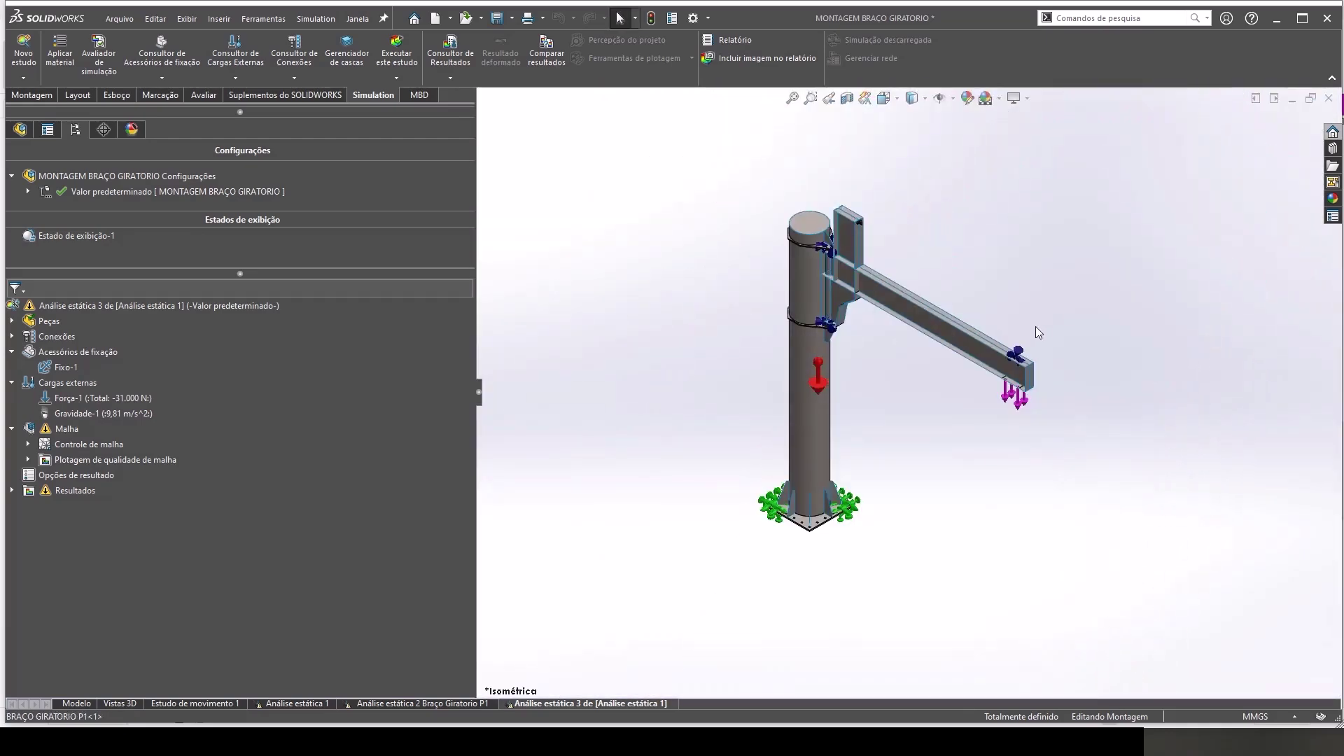
click(66, 428)
scroll(867, 311, down, 3)
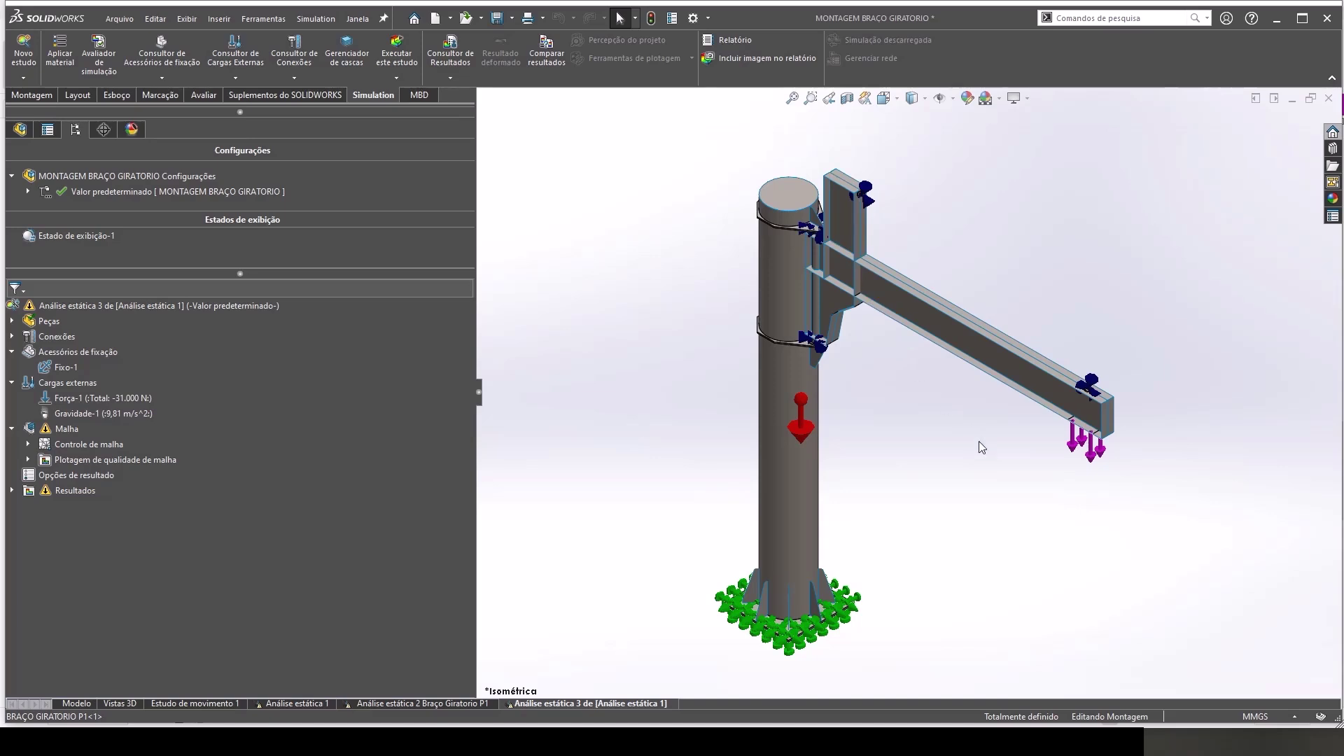
Step: Inspect the crane's fixtures and loads from front and isometric views, zooming to the beam-to-column joint
middle_drag(931, 439, 952, 384)
key(ctrl+7)
key(ctrl+1)
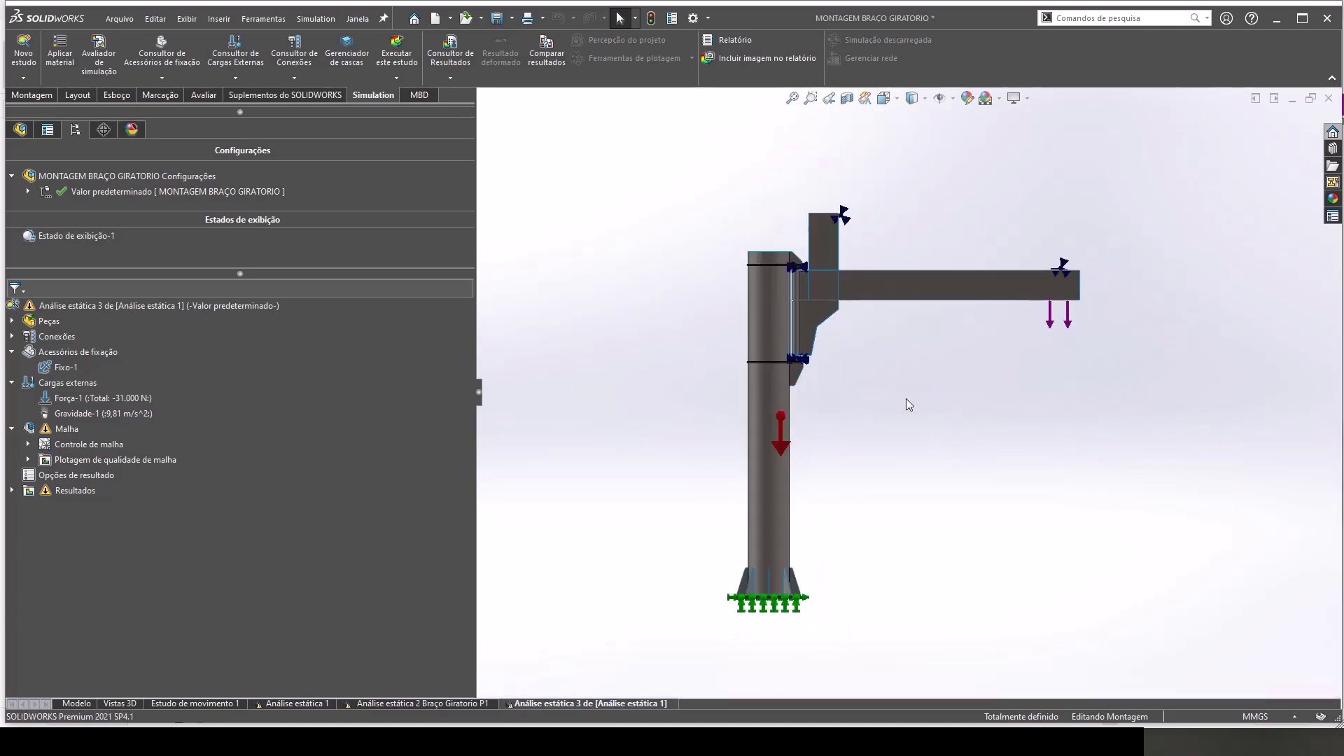
scroll(906, 392, down, 3)
key(ctrl+7)
scroll(904, 372, down, 2)
scroll(897, 329, down, 2)
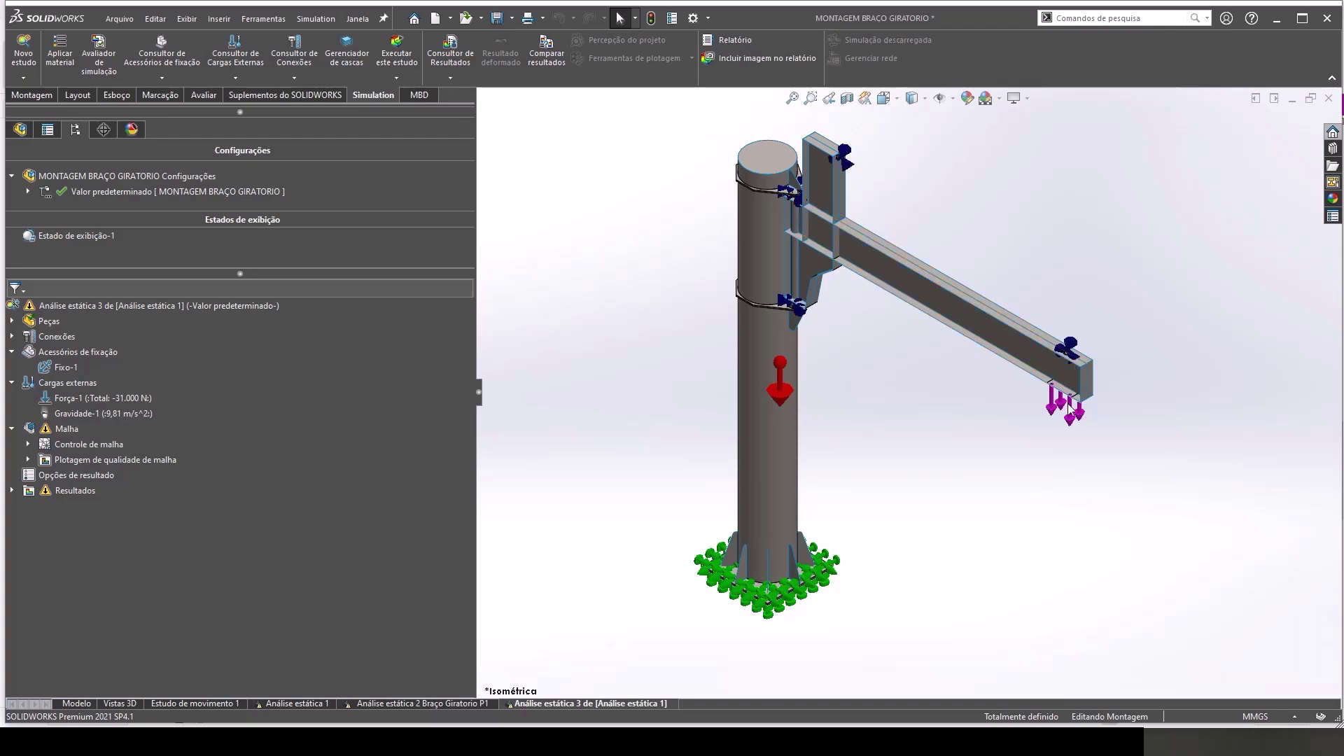
middle_drag(839, 245, 826, 210)
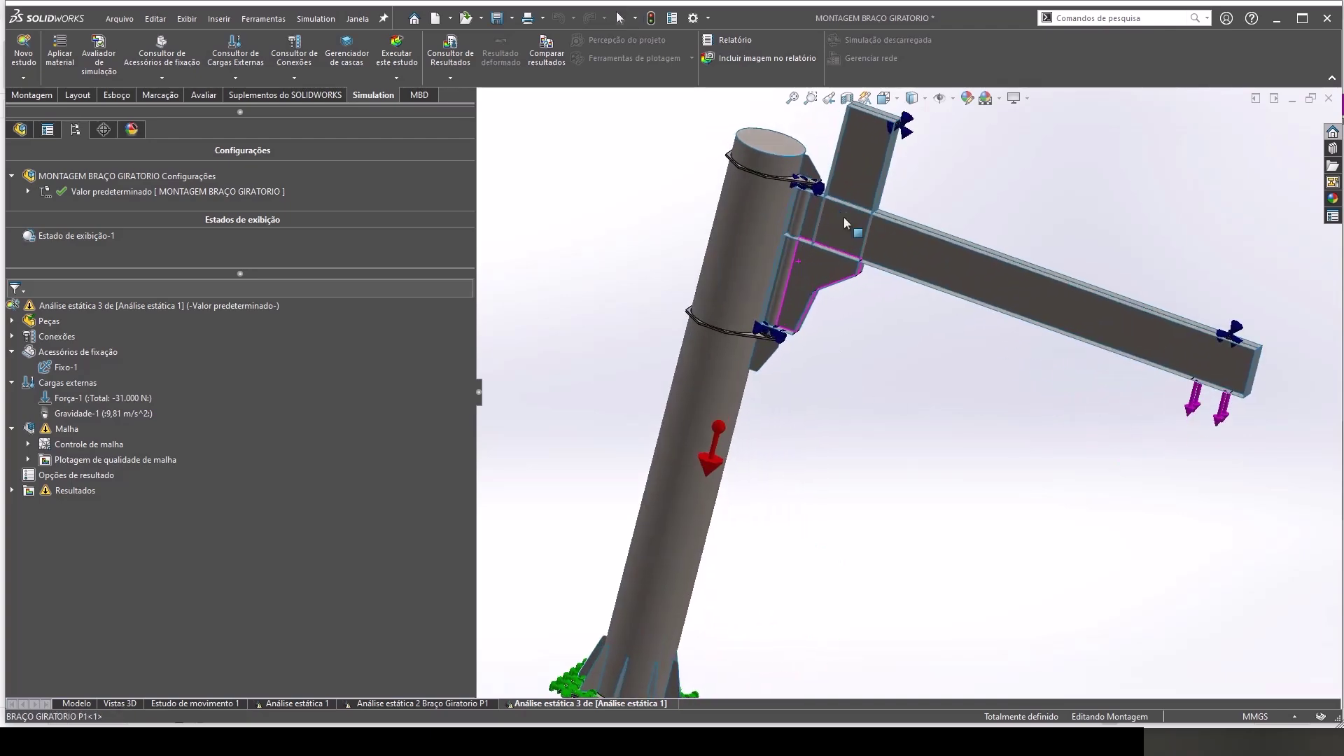
scroll(825, 207, down, 3)
scroll(825, 156, down, 3)
scroll(905, 308, down, 2)
scroll(910, 322, down, 3)
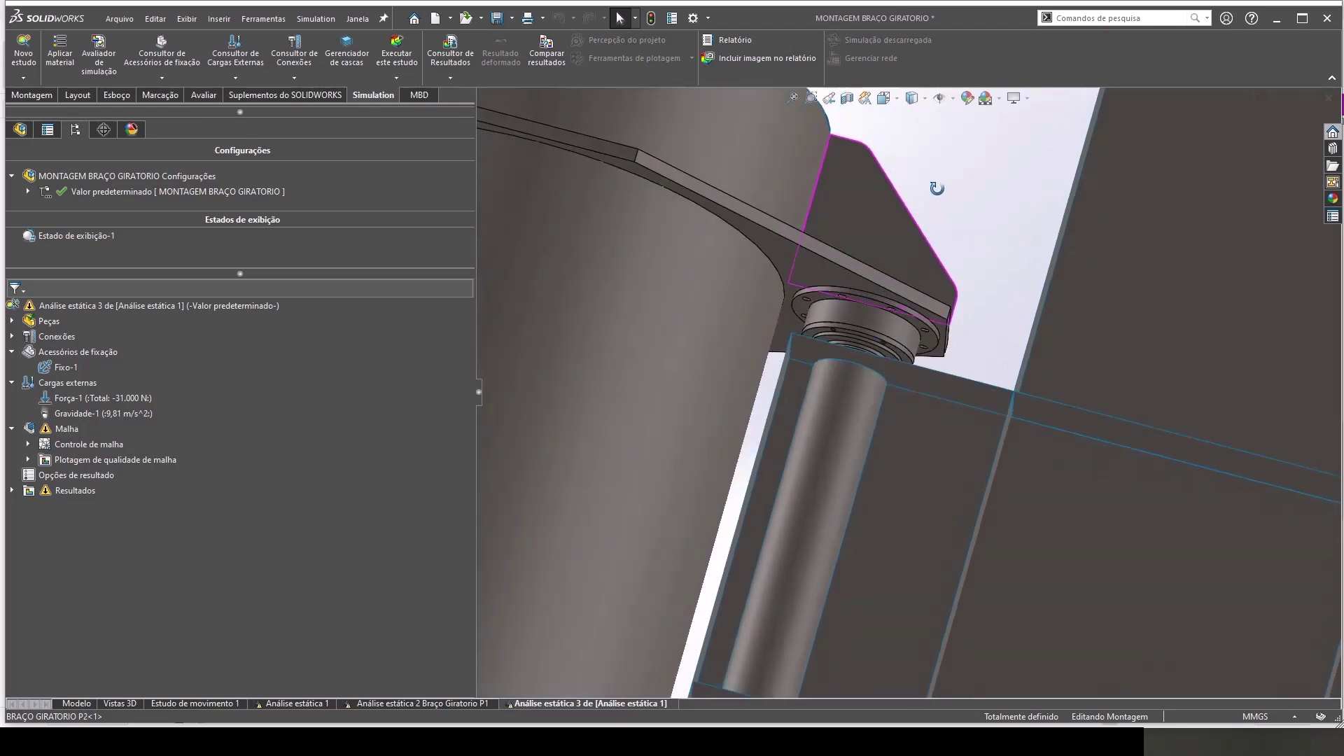
key(ctrl+7)
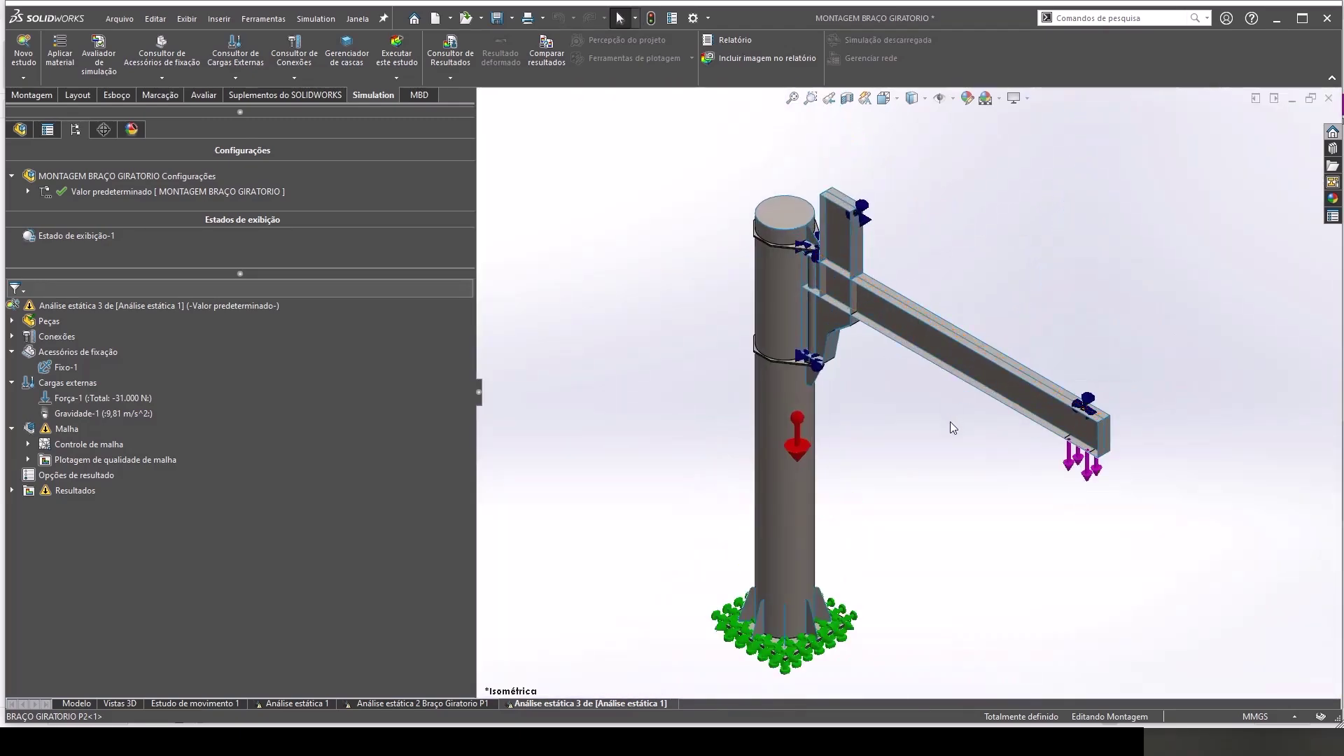
key(f)
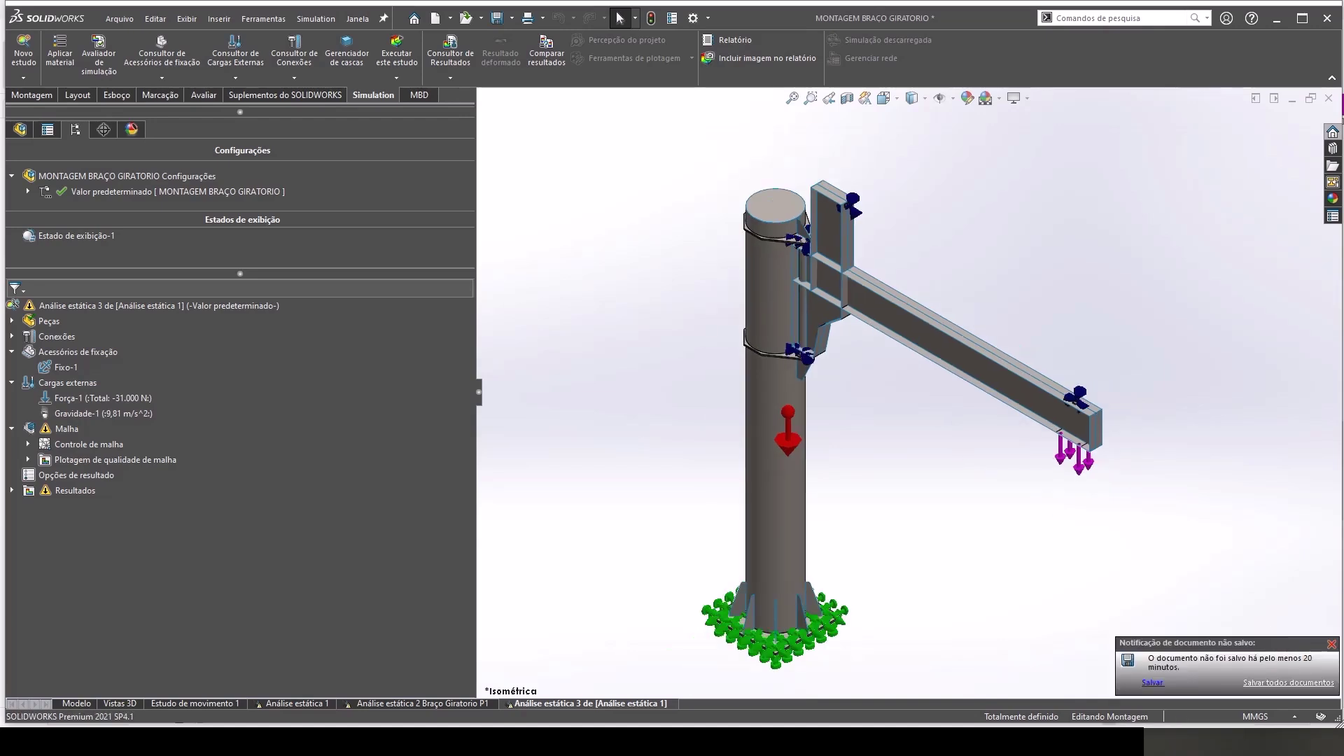
Step: Re-mesh and run Análise estática 3, view Deslocamento1 (17,985 mm max), then return to Modelo
right_click(62, 430)
click(112, 511)
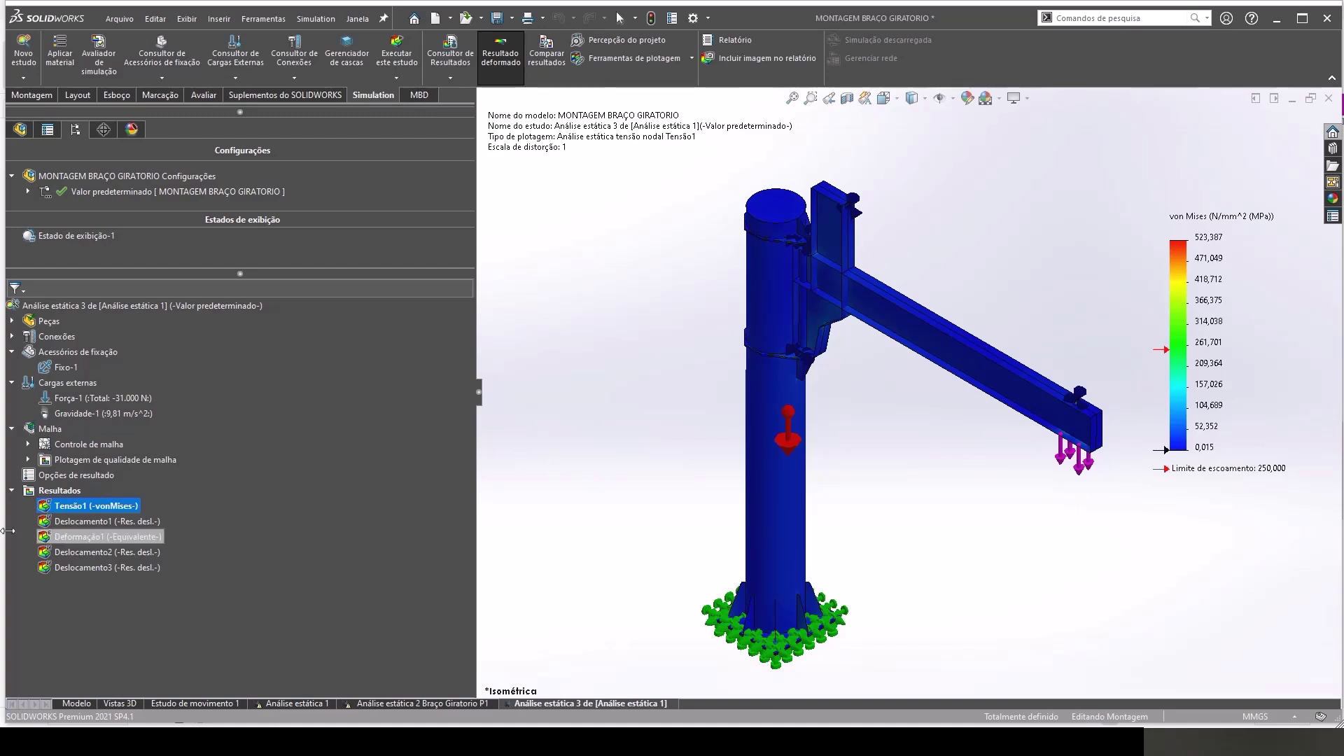
double_click(64, 521)
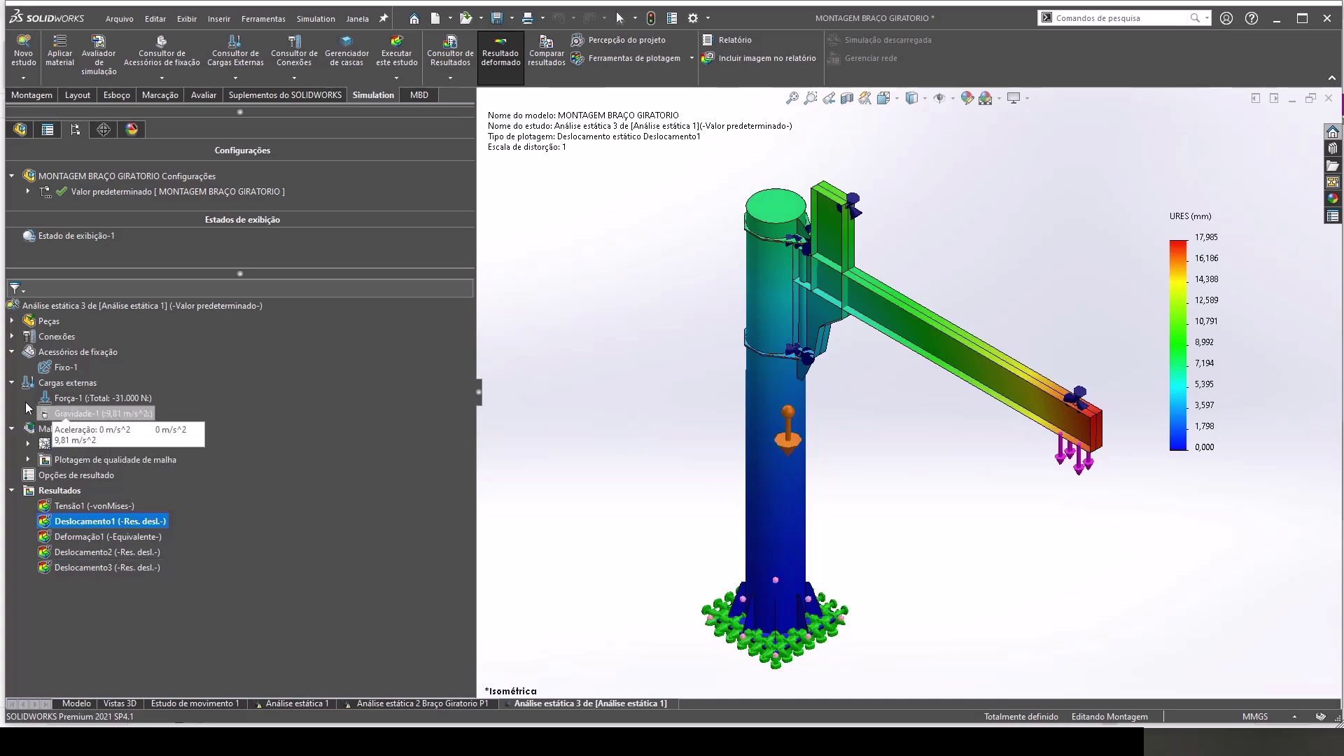
click(81, 701)
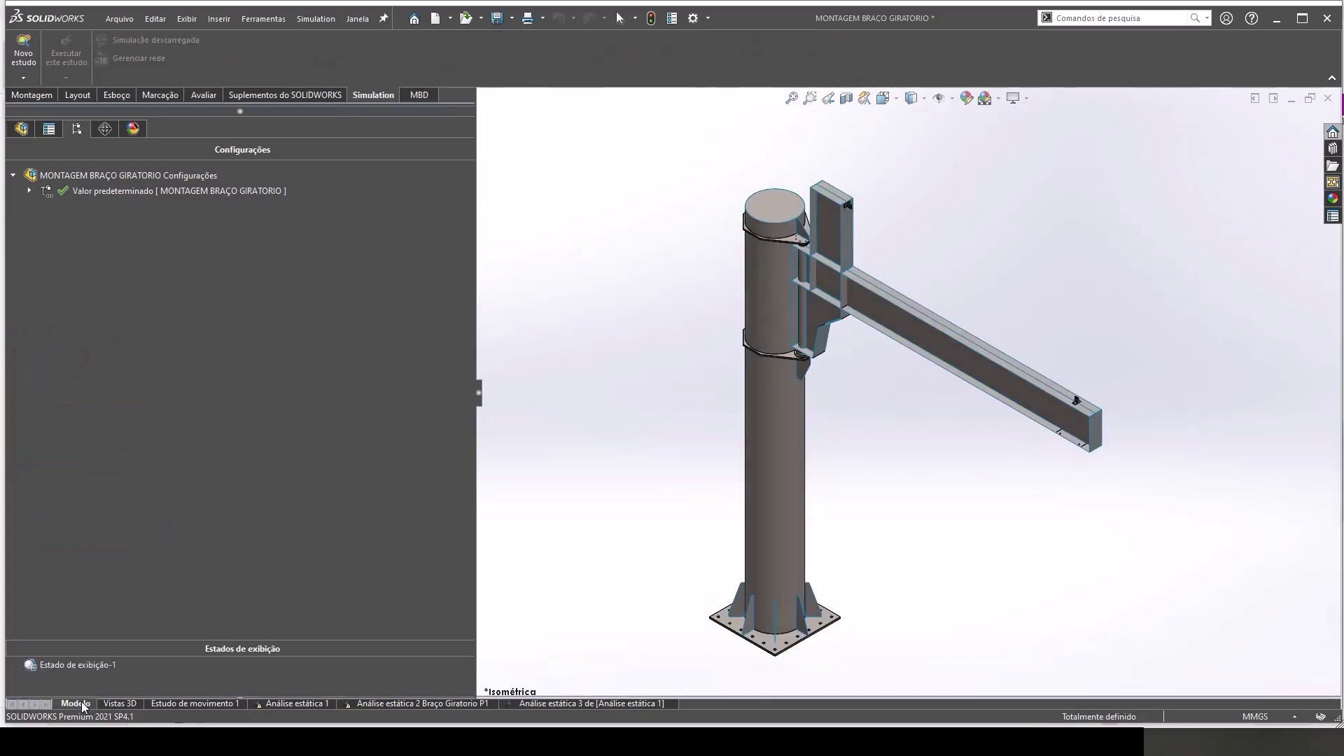
Step: Start a Smart Dimension, cancel it, and zoom in around the crane's base plate
click(119, 95)
click(64, 52)
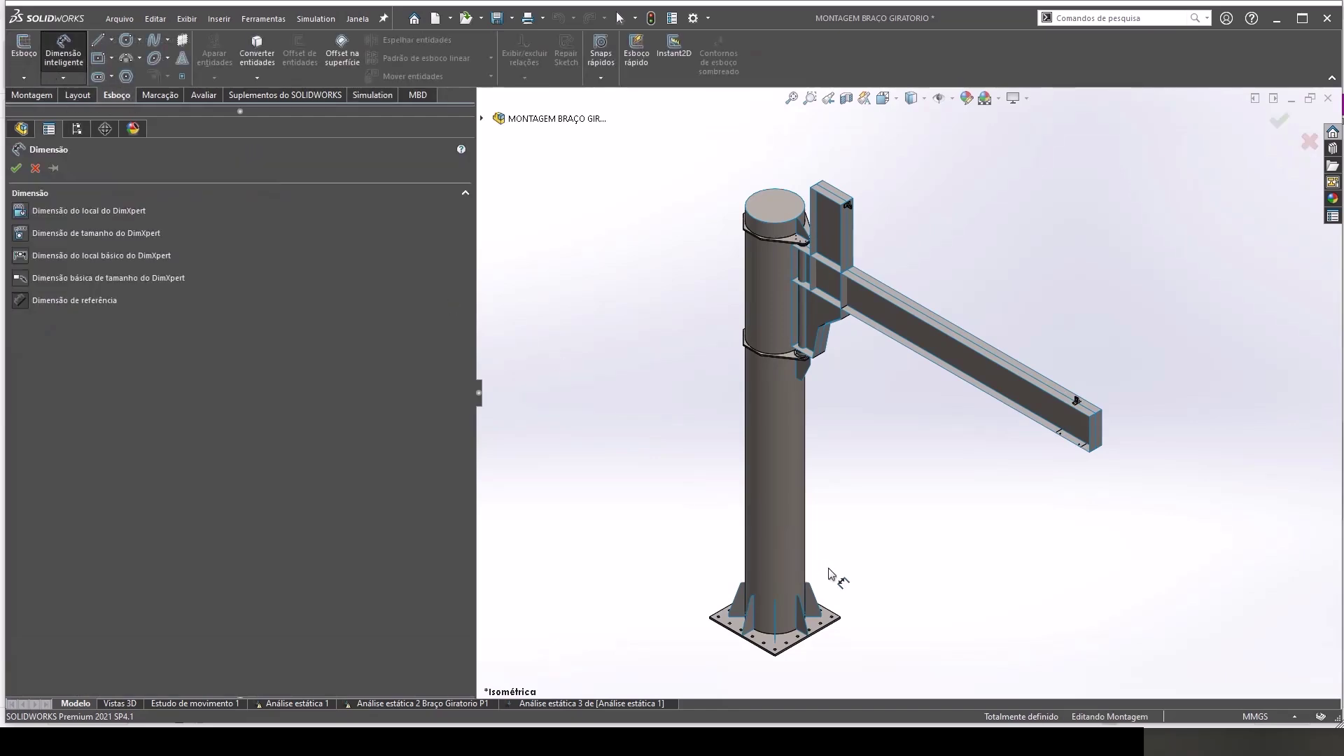
key(Escape)
middle_drag(834, 577, 888, 607)
scroll(735, 615, down, 3)
scroll(732, 581, down, 3)
scroll(731, 539, down, 2)
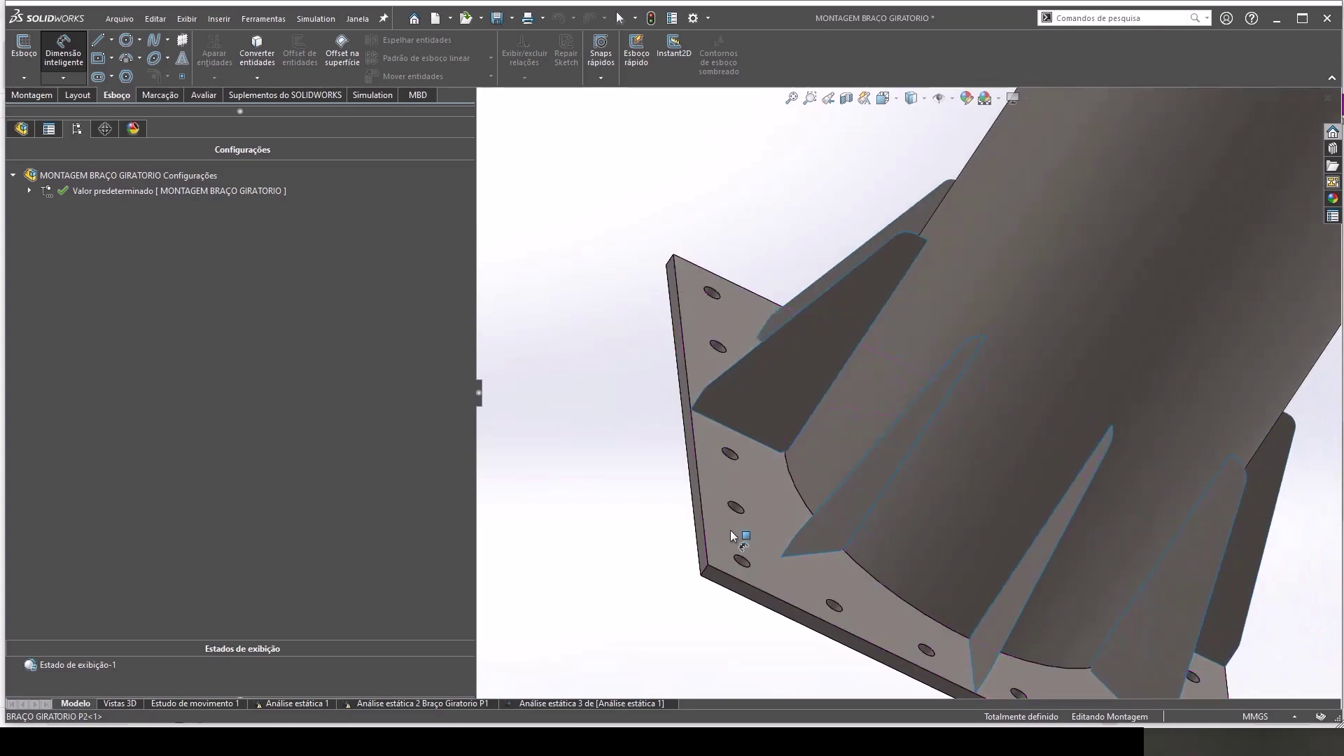
scroll(1081, 294, up, 5)
scroll(1126, 306, up, 3)
Step: Preview the jib arm's length (5934.40 mm) from its end face, then show the Front view
middle_drag(1125, 306, 1063, 273)
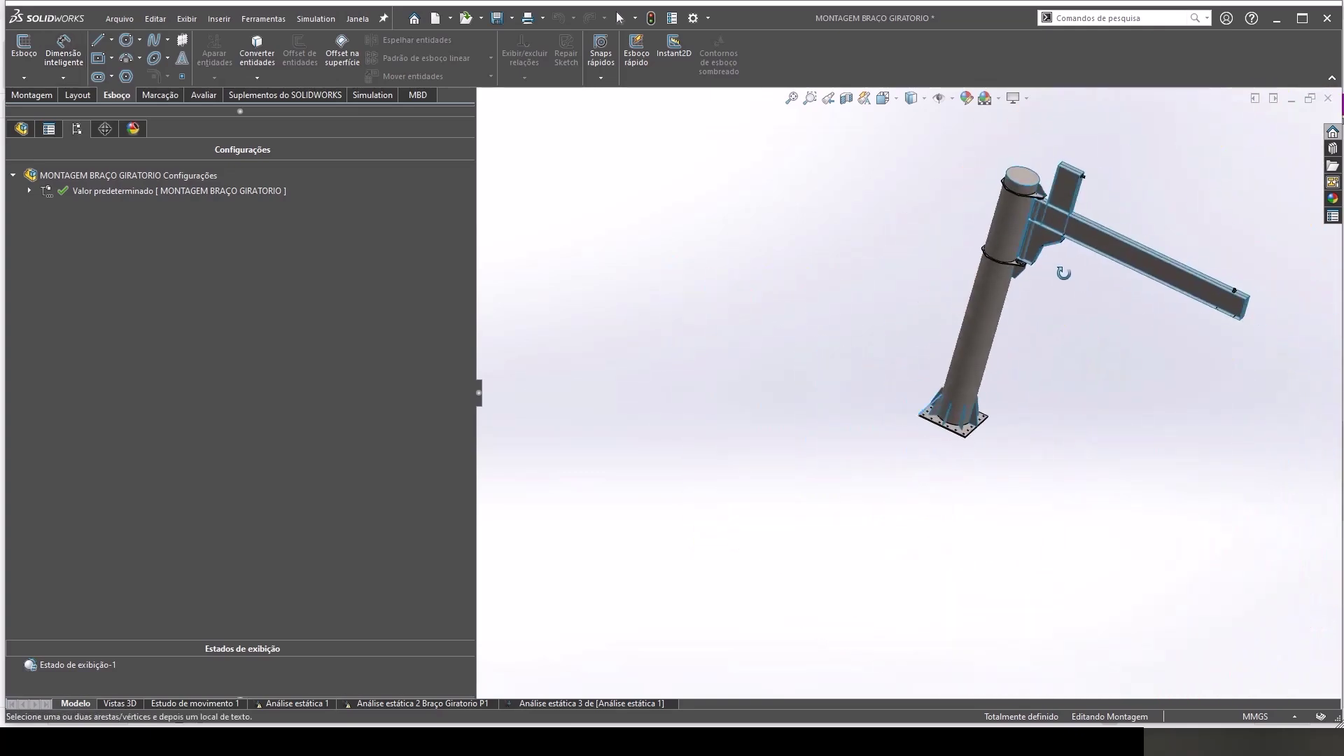
scroll(1214, 297, down, 3)
scroll(1213, 383, down, 3)
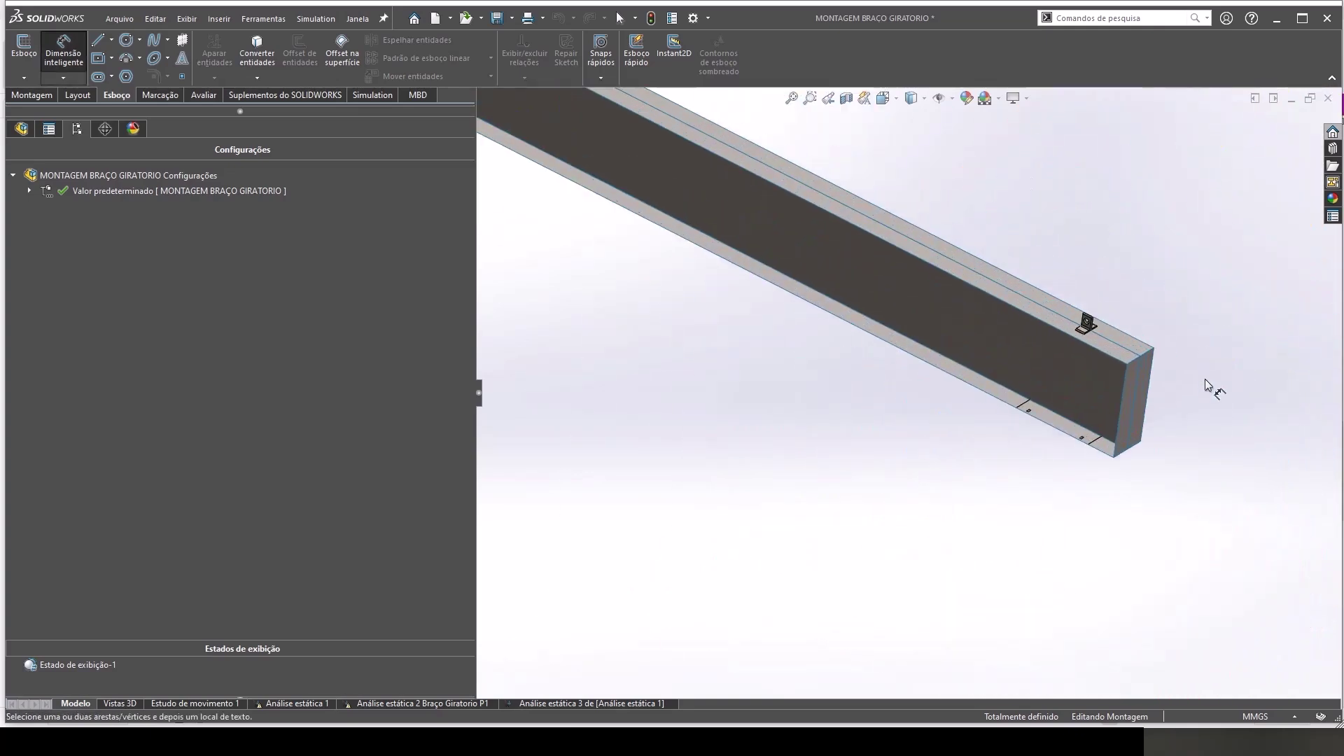
click(1152, 378)
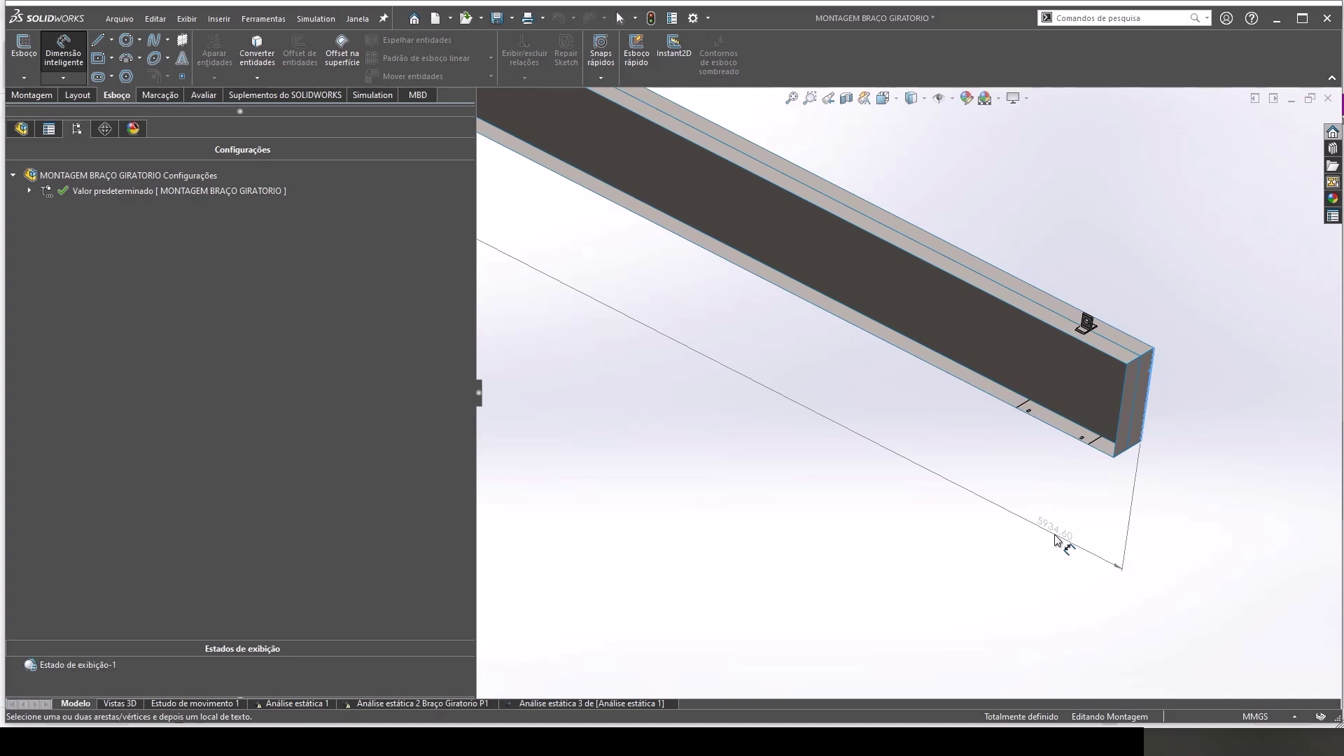
key(ctrl+1)
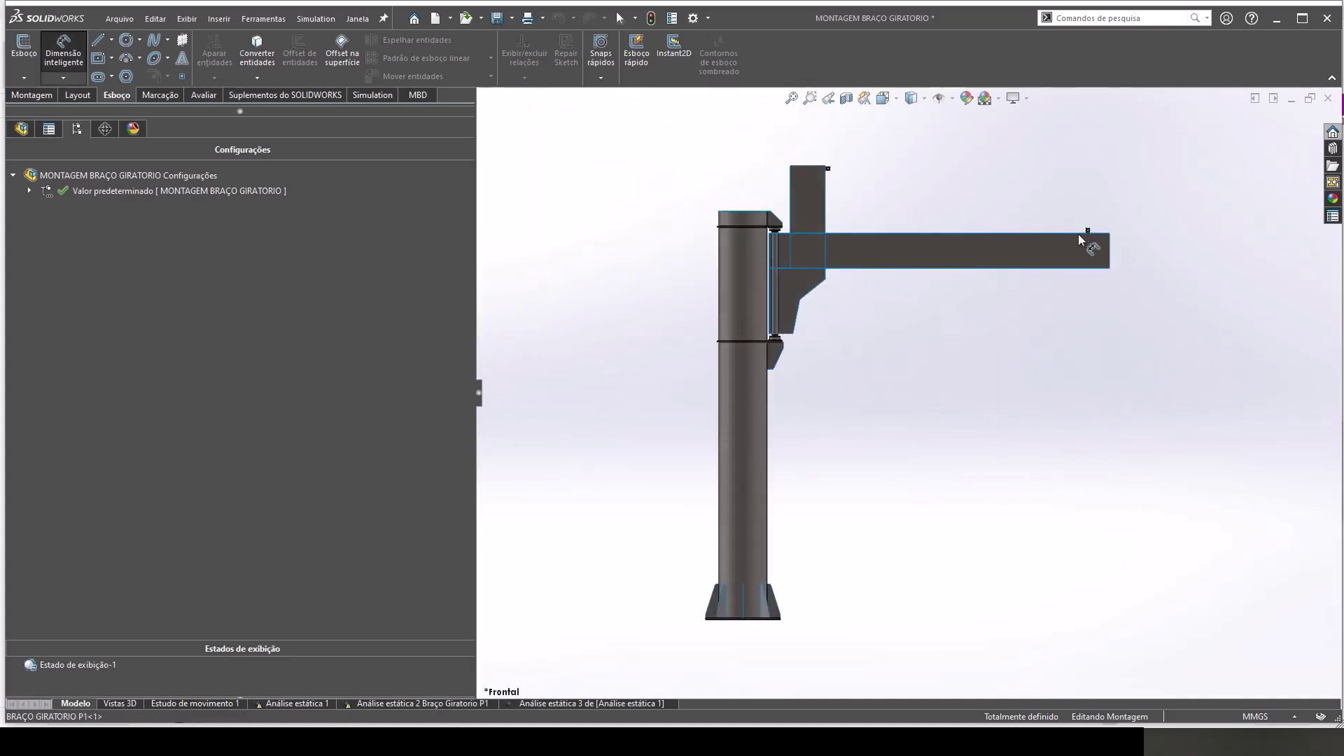
Step: Leave Smart Dimension and inspect the column's rigid connectors, ending in isometric view
key(Escape)
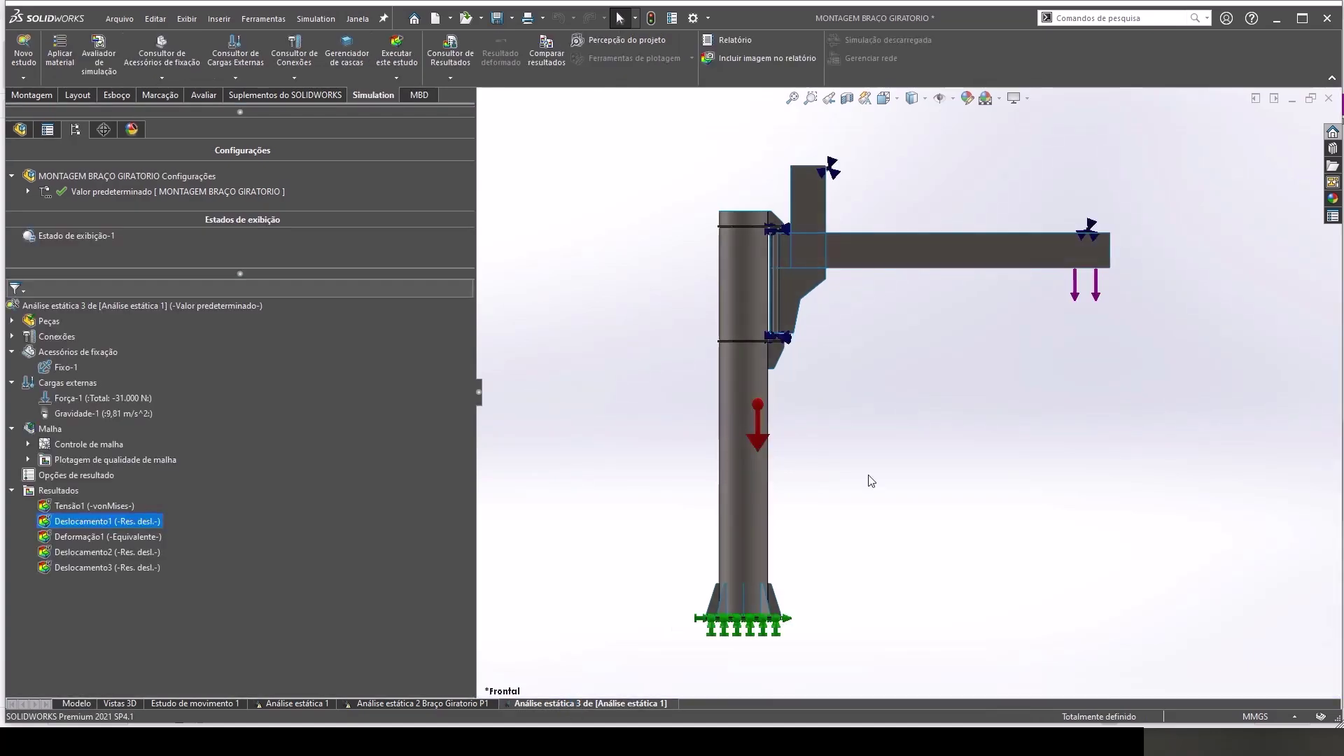
scroll(836, 255, down, 3)
scroll(806, 259, down, 3)
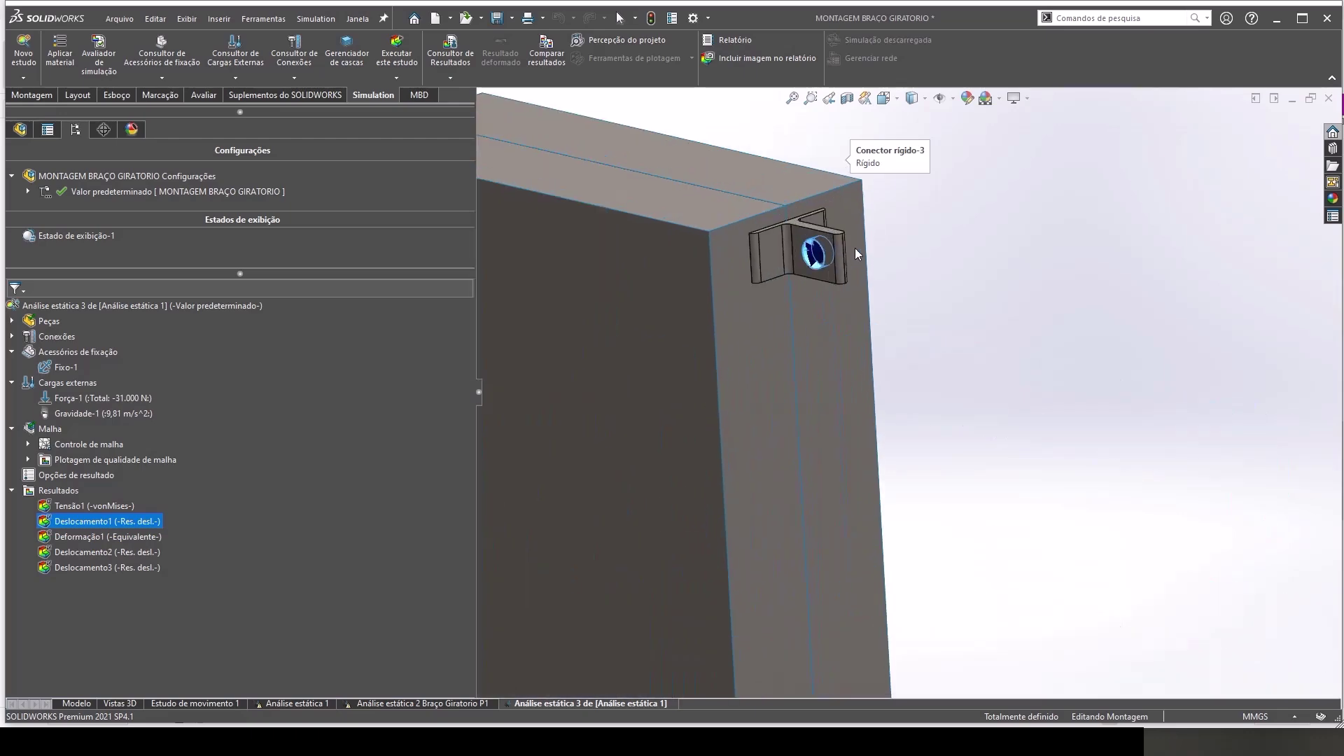
scroll(774, 261, down, 2)
middle_drag(773, 261, 849, 352)
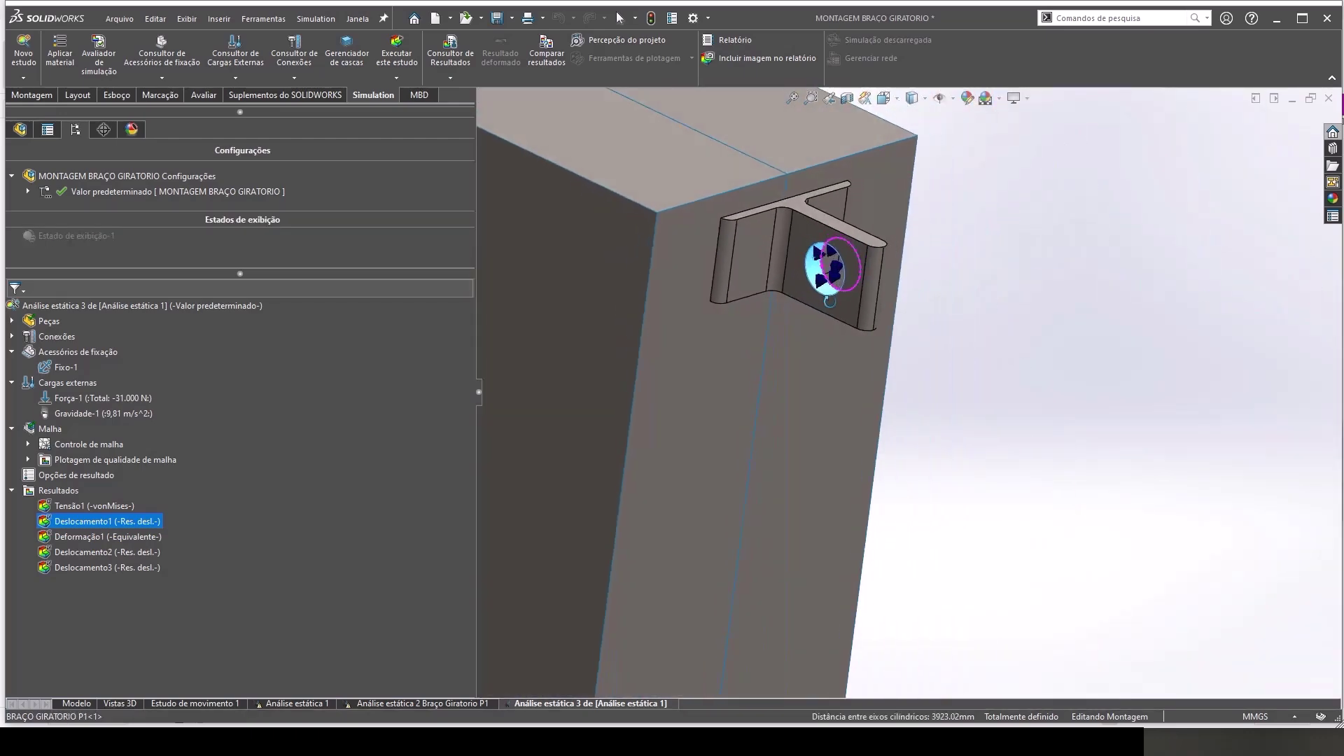
scroll(842, 313, up, 2)
scroll(841, 313, up, 3)
scroll(862, 388, up, 1)
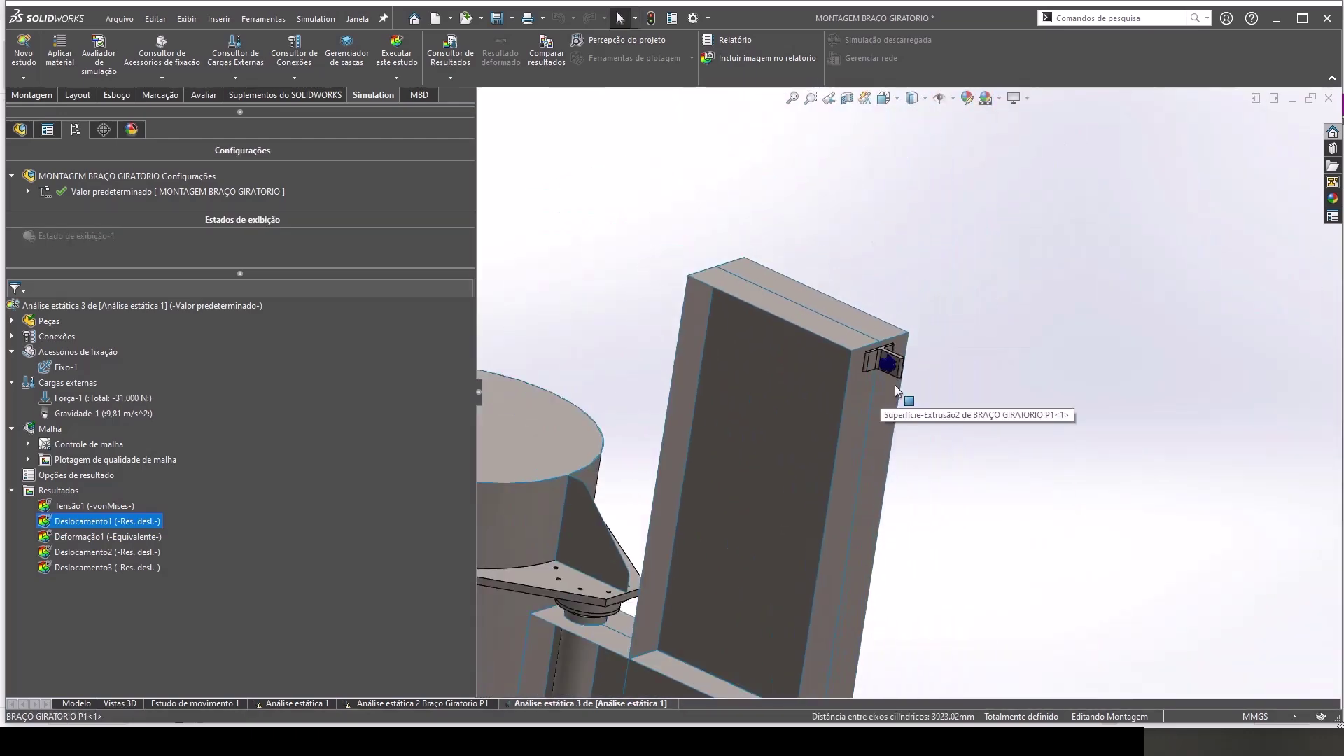
mouse_move(896, 389)
middle_down()
mouse_move(933, 376)
mouse_move(938, 387)
mouse_move(912, 468)
middle_up()
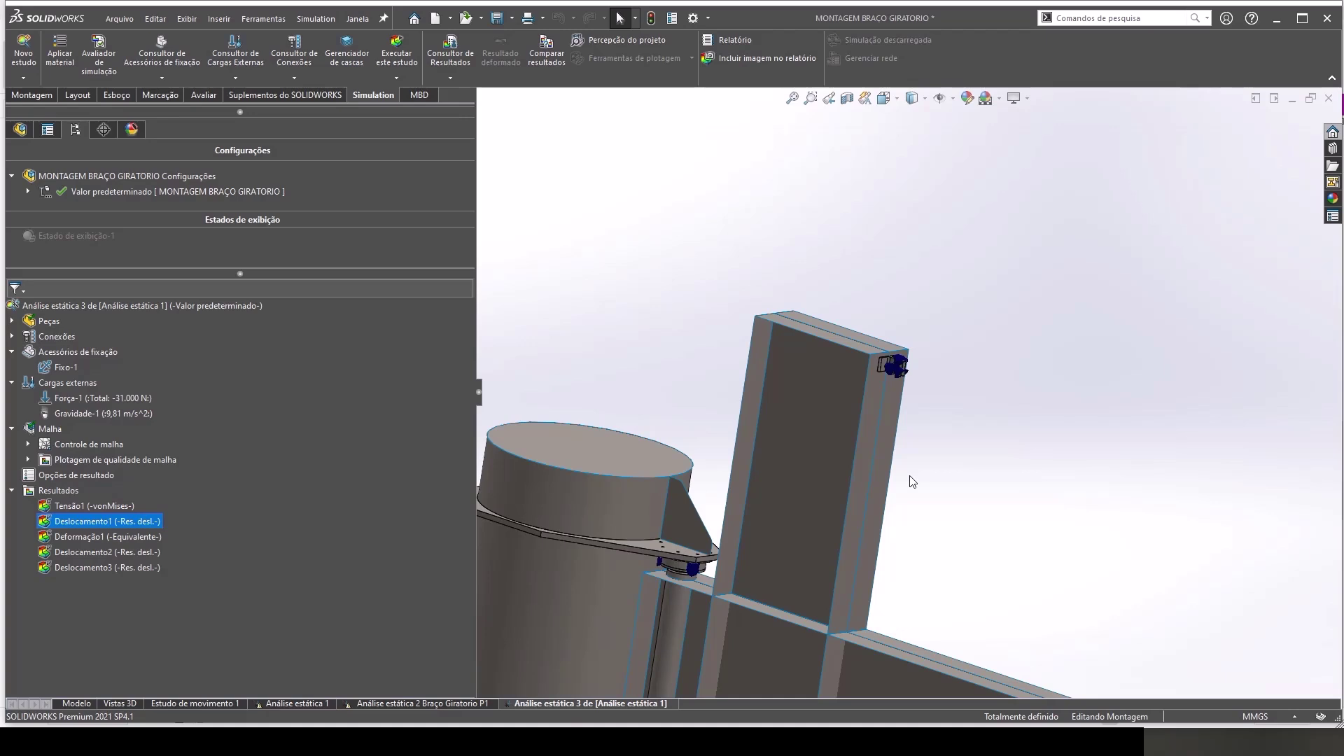
key(ctrl+7)
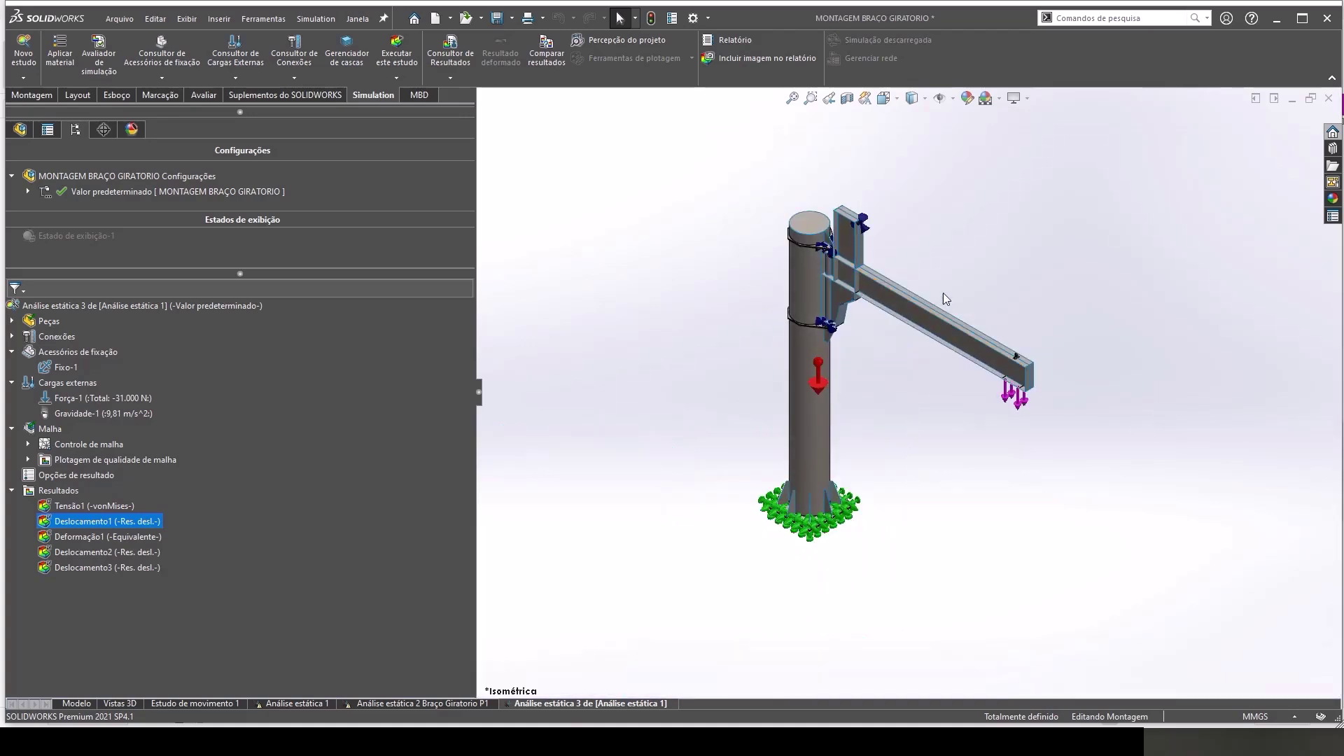
Step: Step through the Deformação1 and Deslocamento2 plots to display Deslocamento3 on the crane
key(f)
double_click(103, 538)
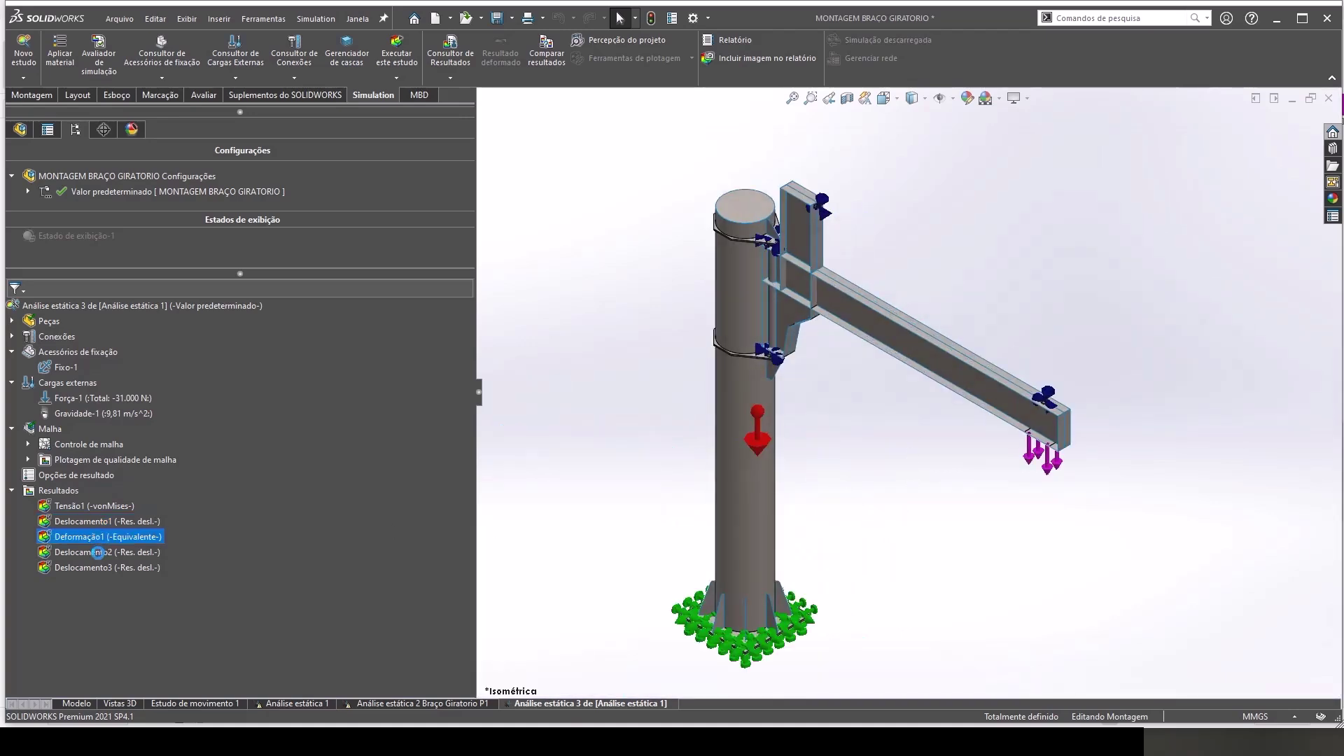
double_click(98, 553)
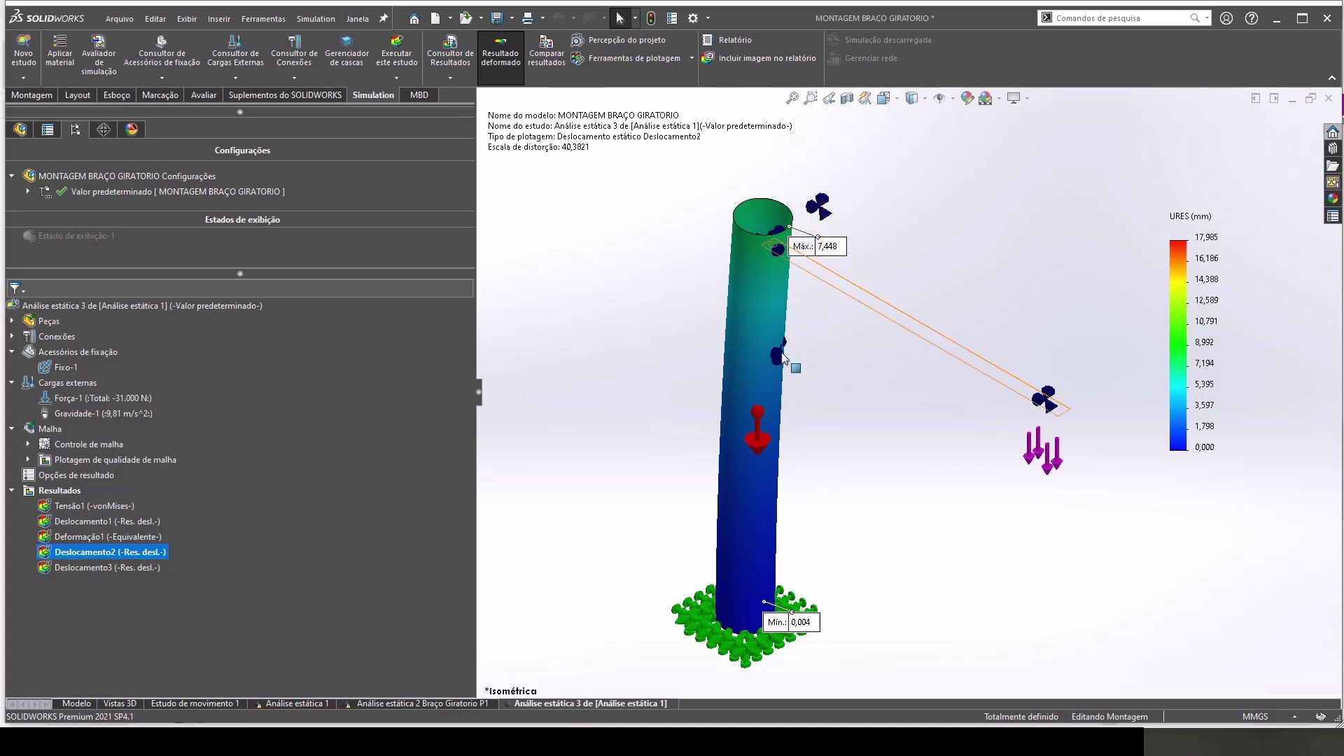
double_click(85, 568)
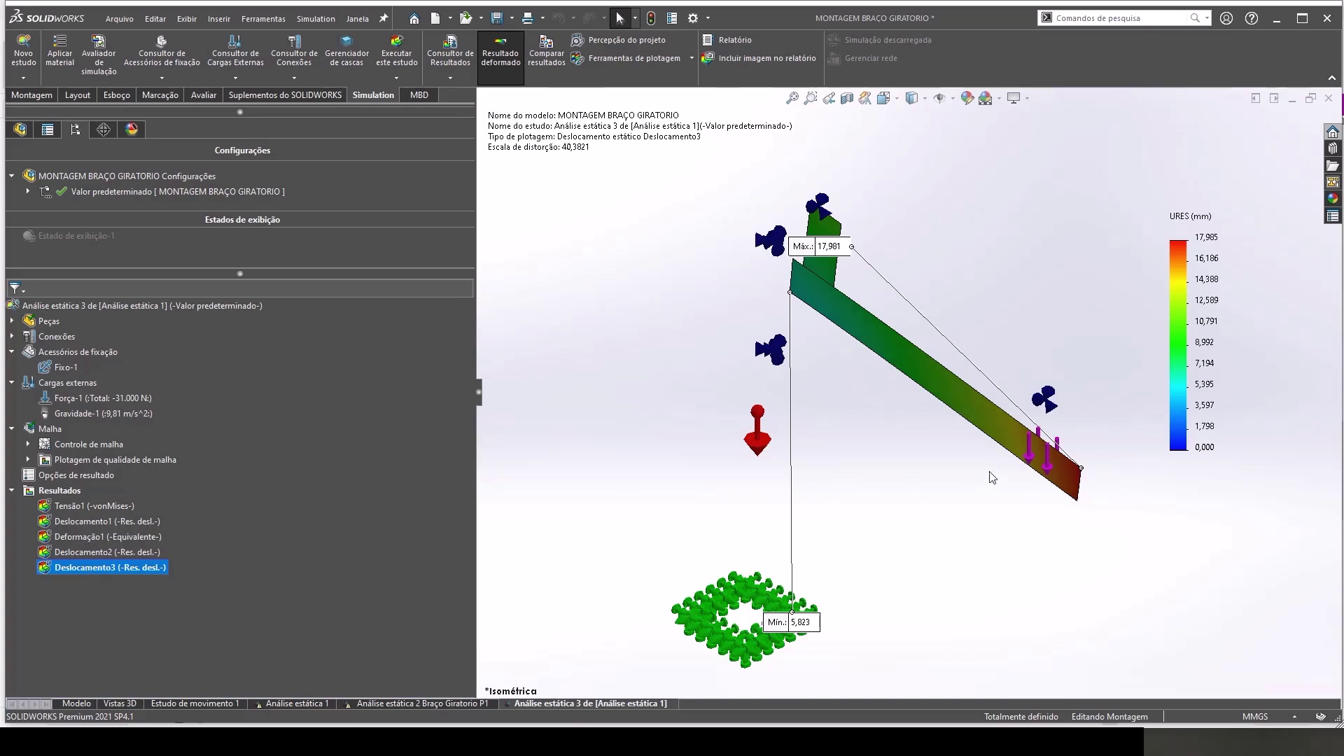
mouse_move(990, 471)
middle_down()
mouse_move(1037, 418)
mouse_move(1001, 434)
middle_up()
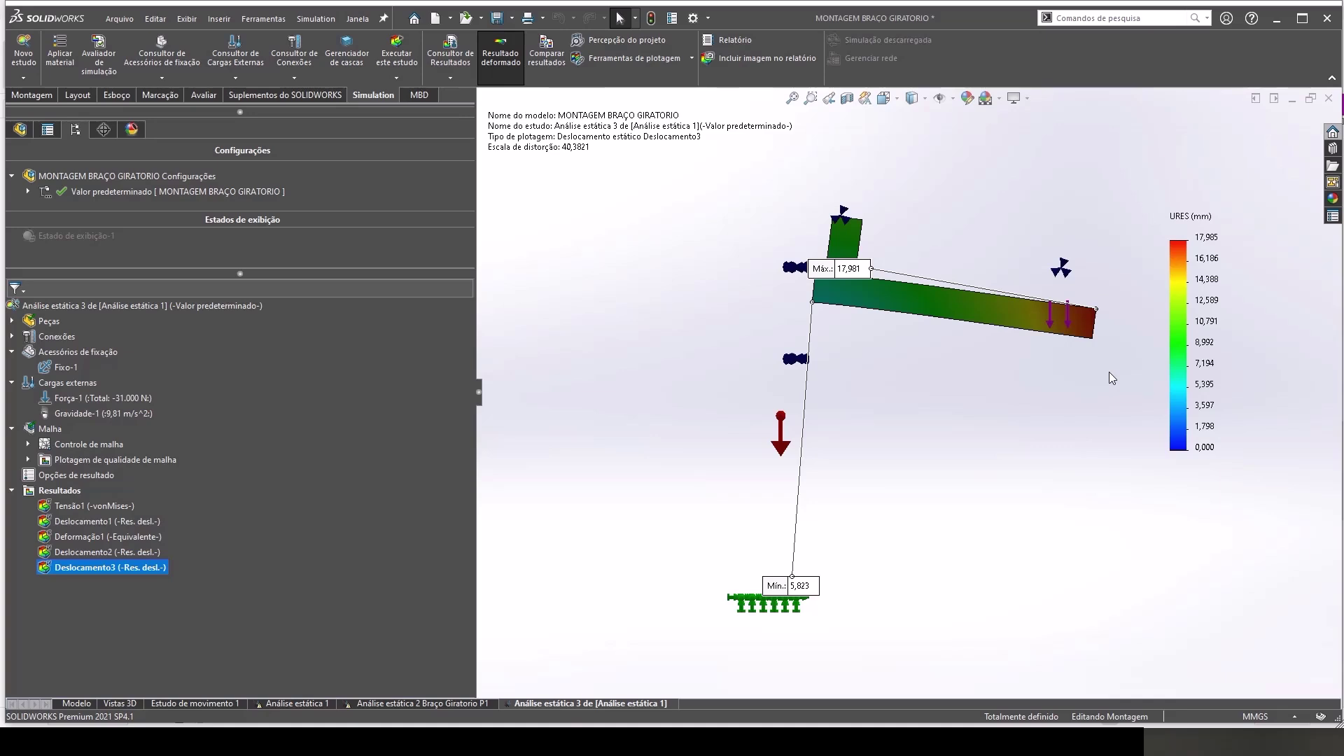
right_click(70, 568)
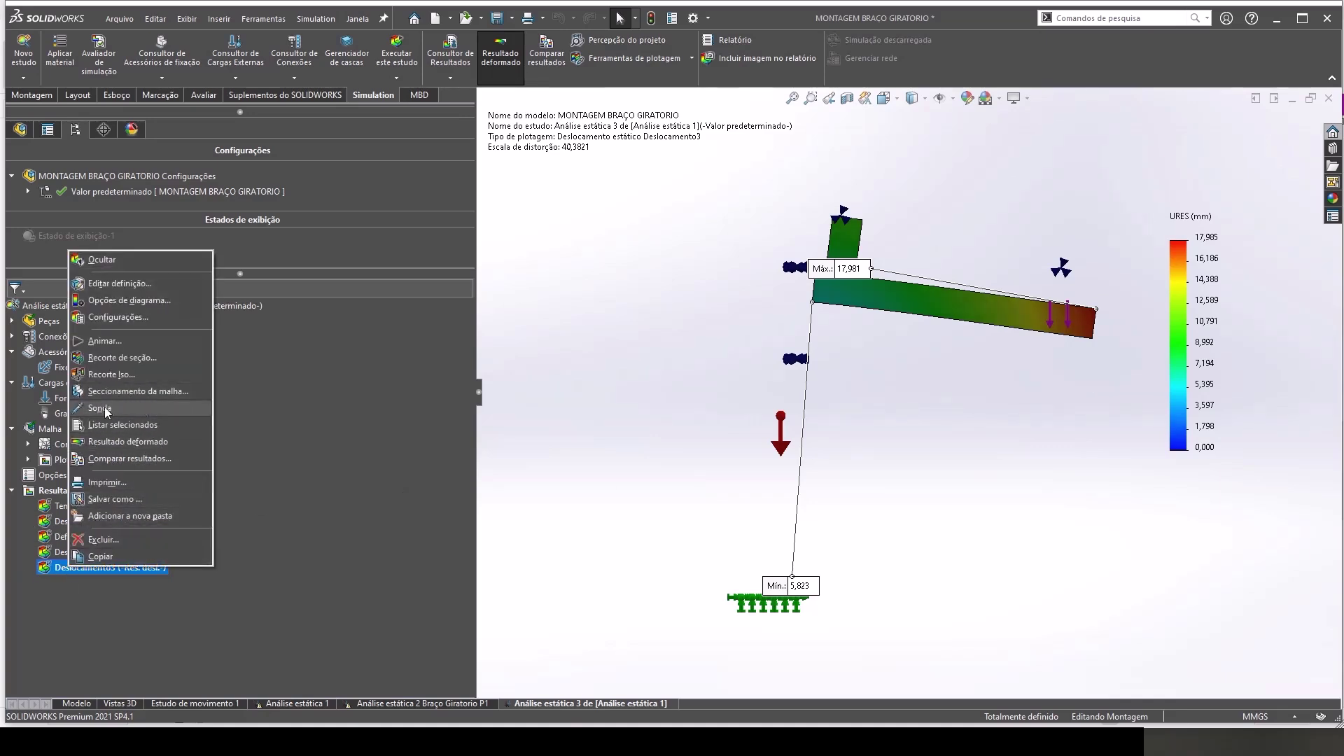
click(1021, 416)
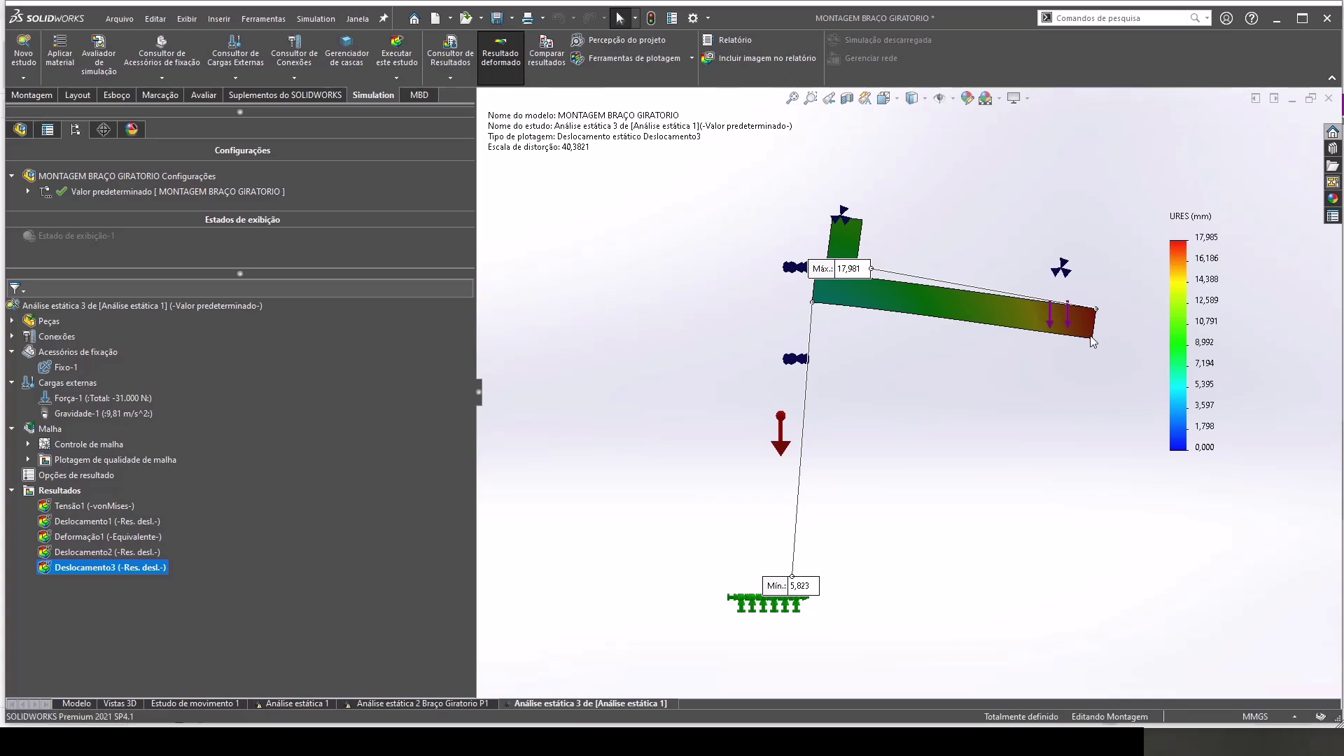
click(1091, 336)
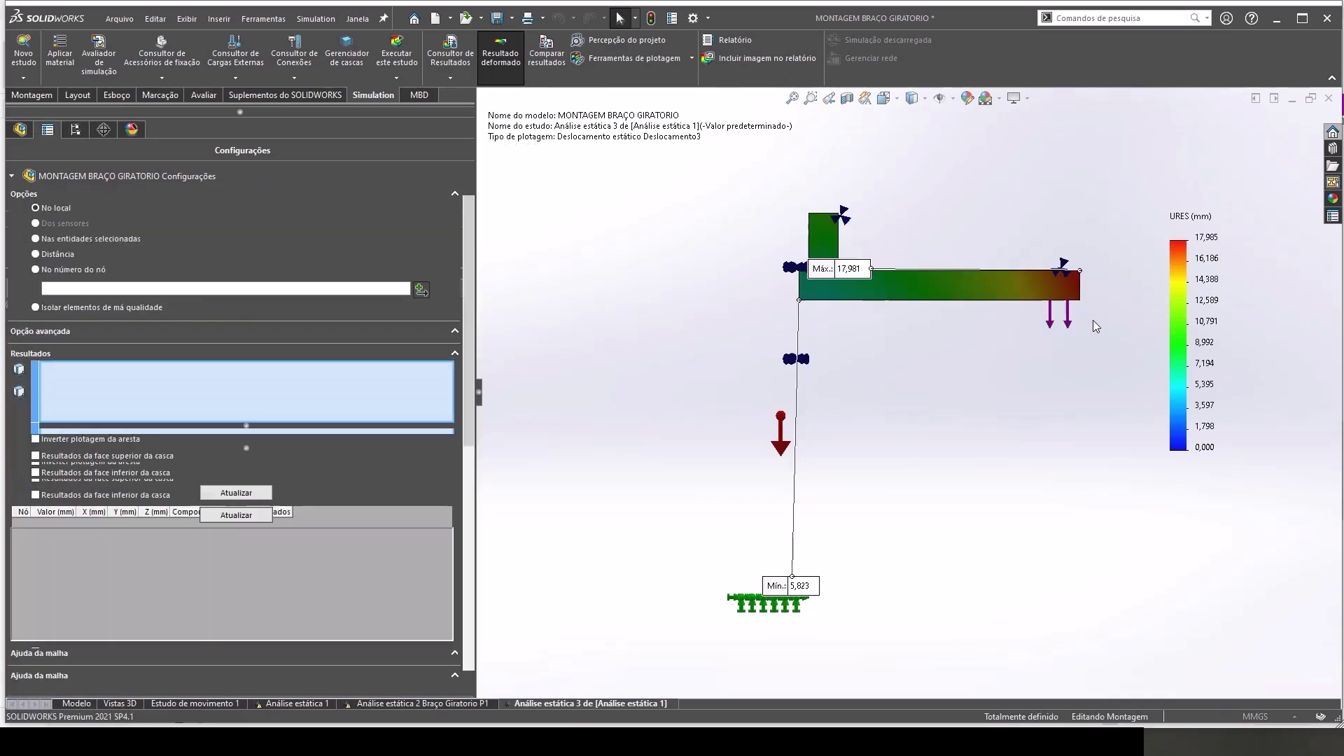
click(1081, 301)
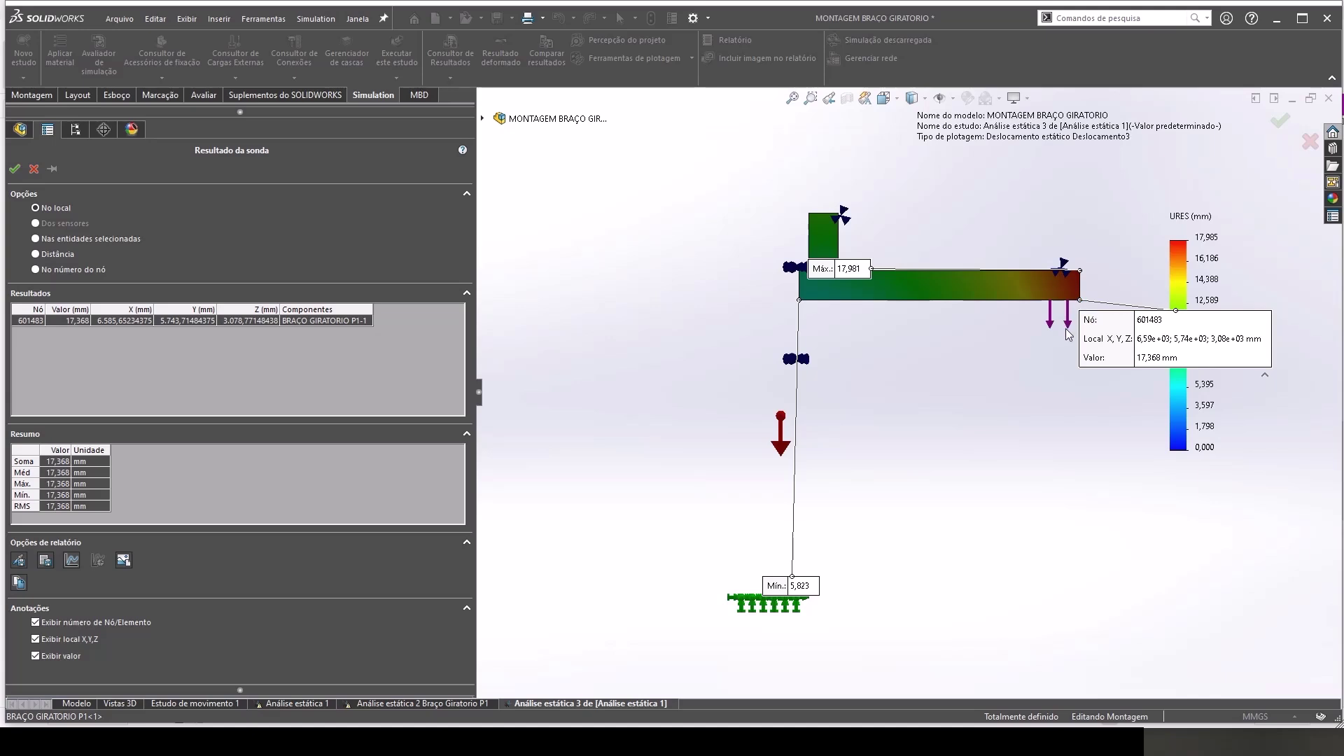
click(34, 169)
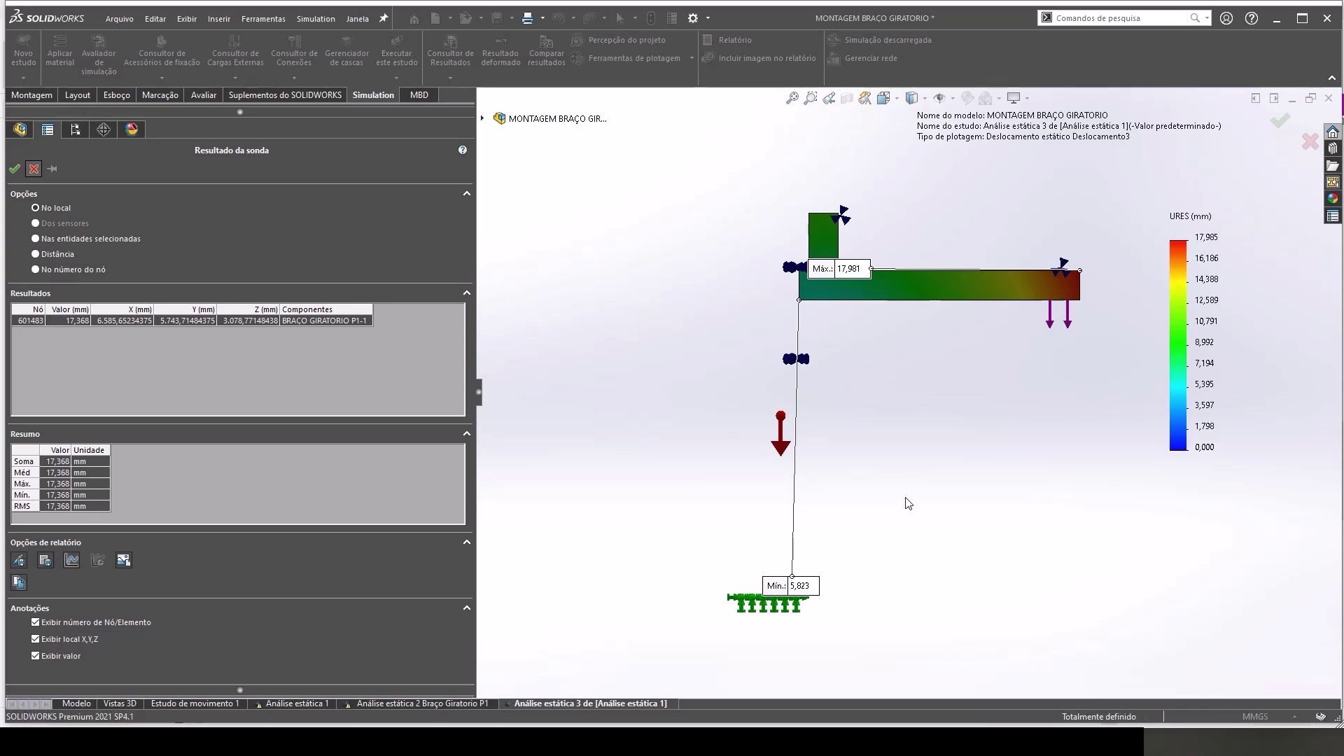
key(Escape)
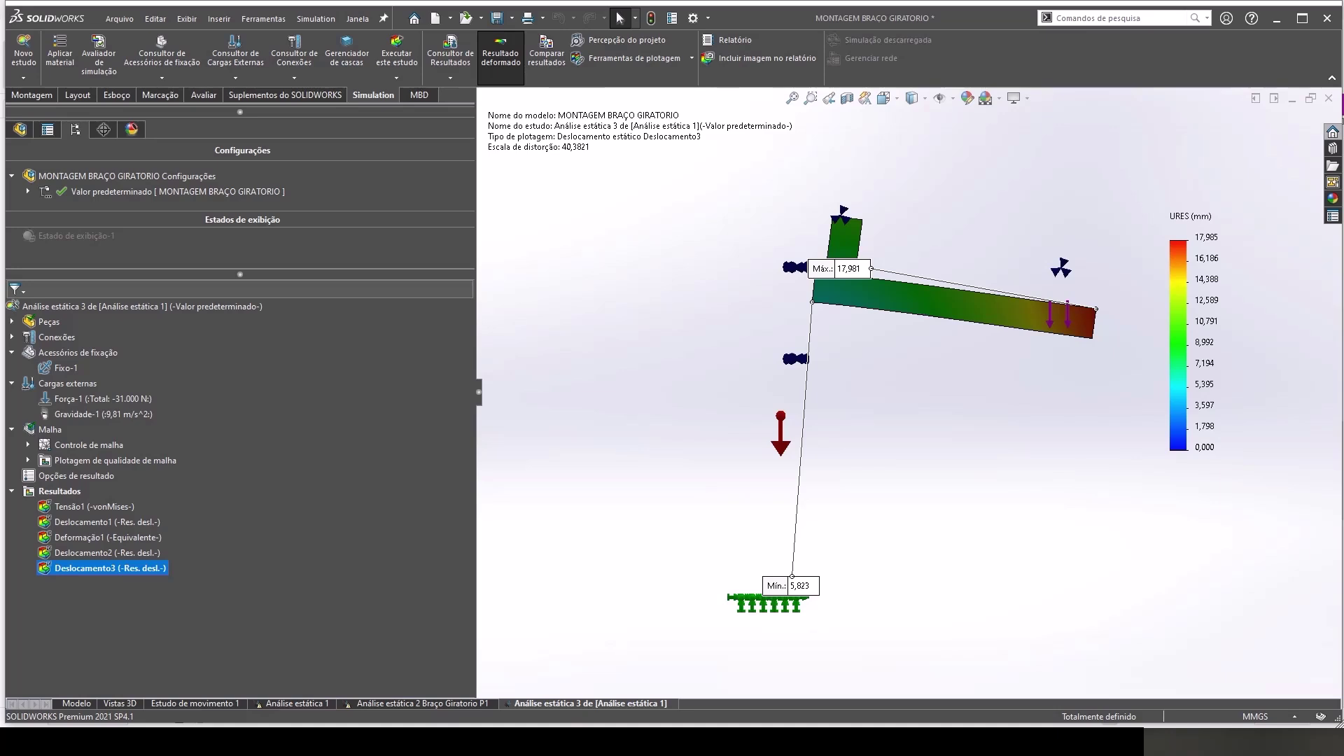
Step: Switch to tubos.pdf in Chrome and jump to the later catalogue pages
key(alt+Tab)
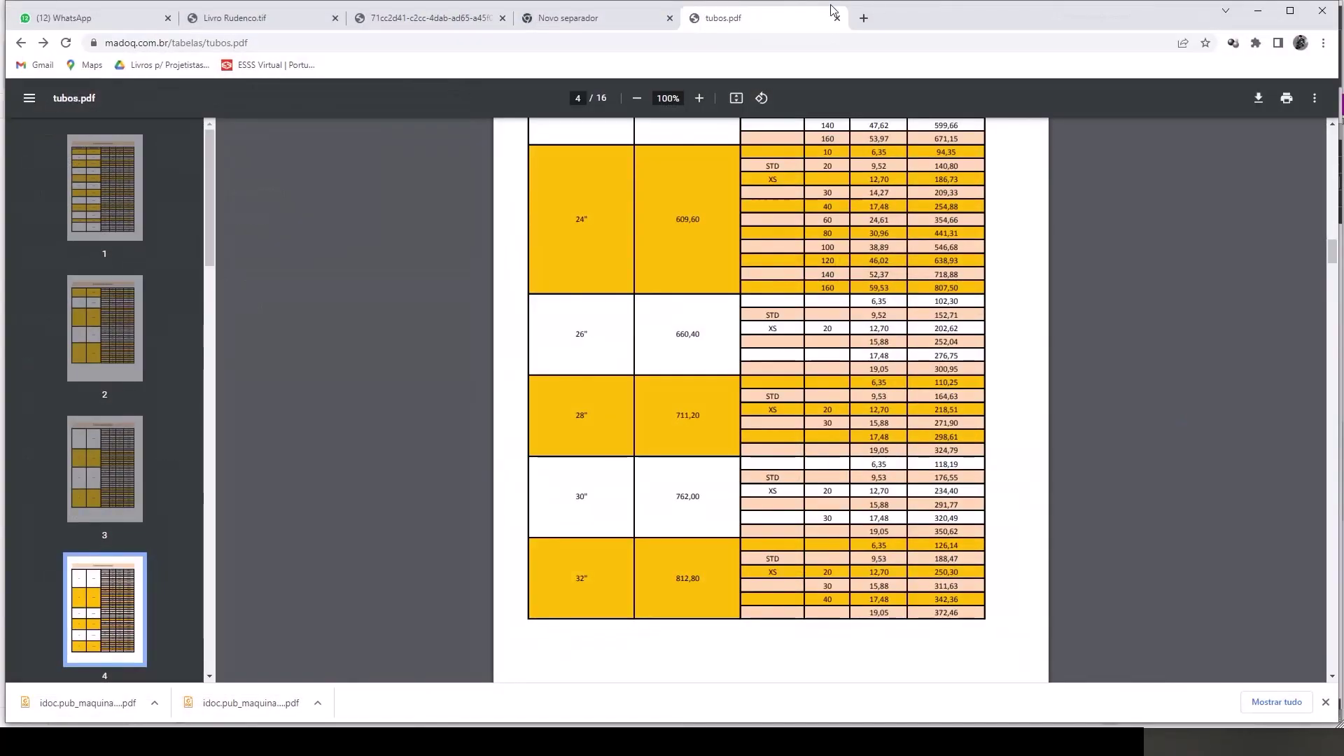
scroll(927, 339, up, 3)
scroll(927, 338, up, 5)
scroll(927, 339, up, 10)
scroll(930, 334, up, 10)
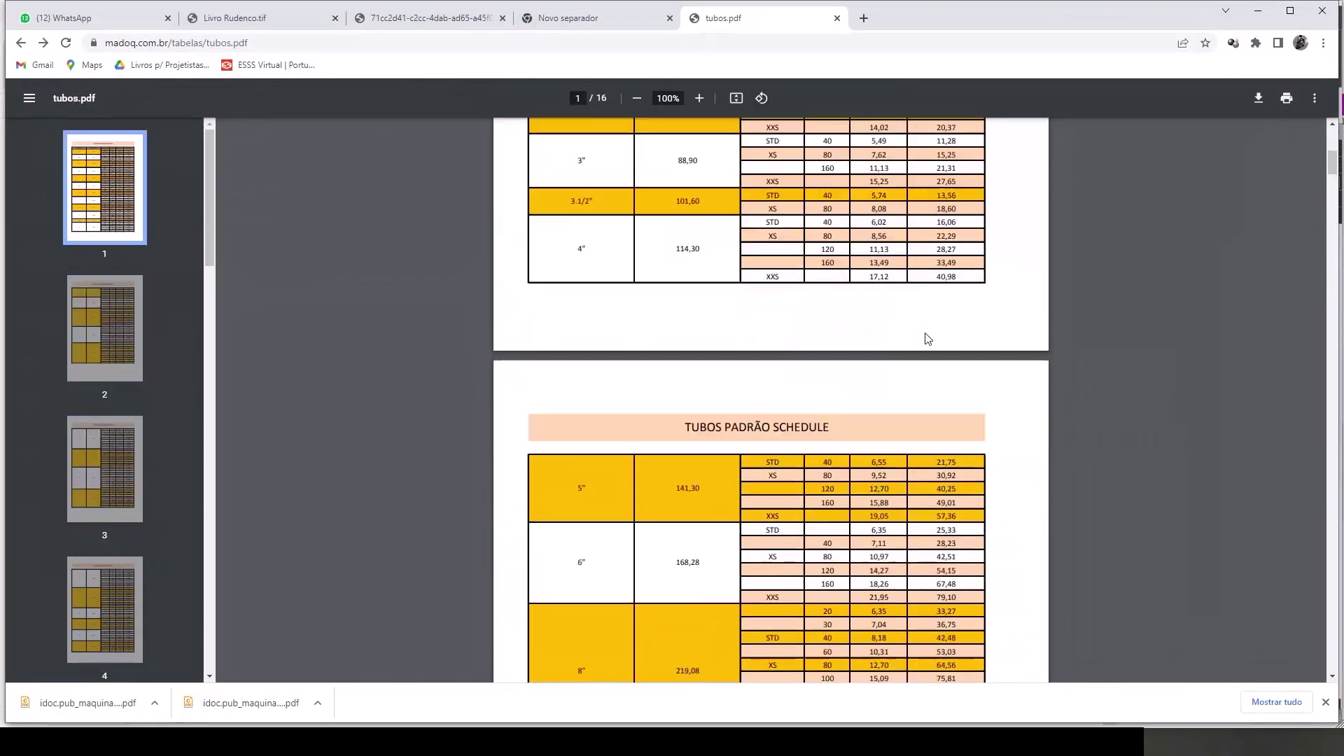
scroll(931, 330, up, 4)
scroll(1050, 266, down, 15)
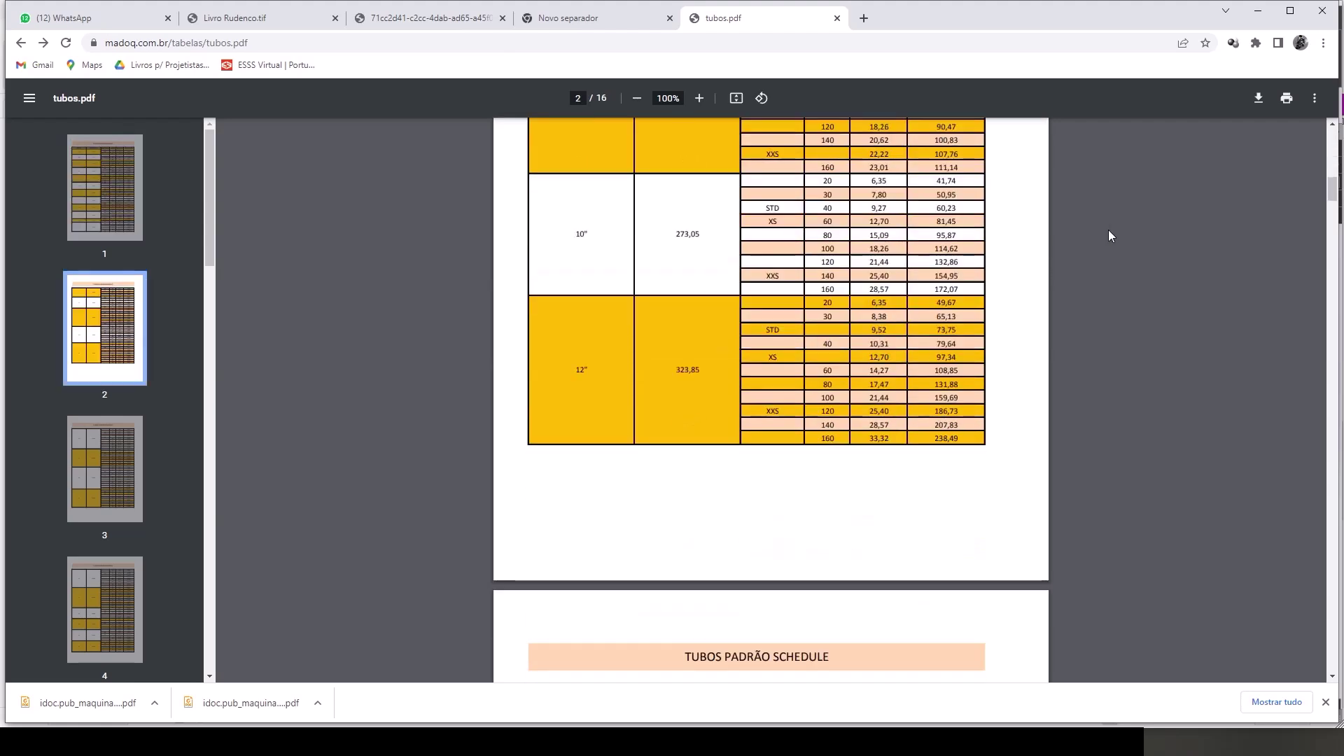
mouse_move(1331, 214)
mouse_down()
mouse_move(1299, 642)
mouse_move(1309, 719)
mouse_up()
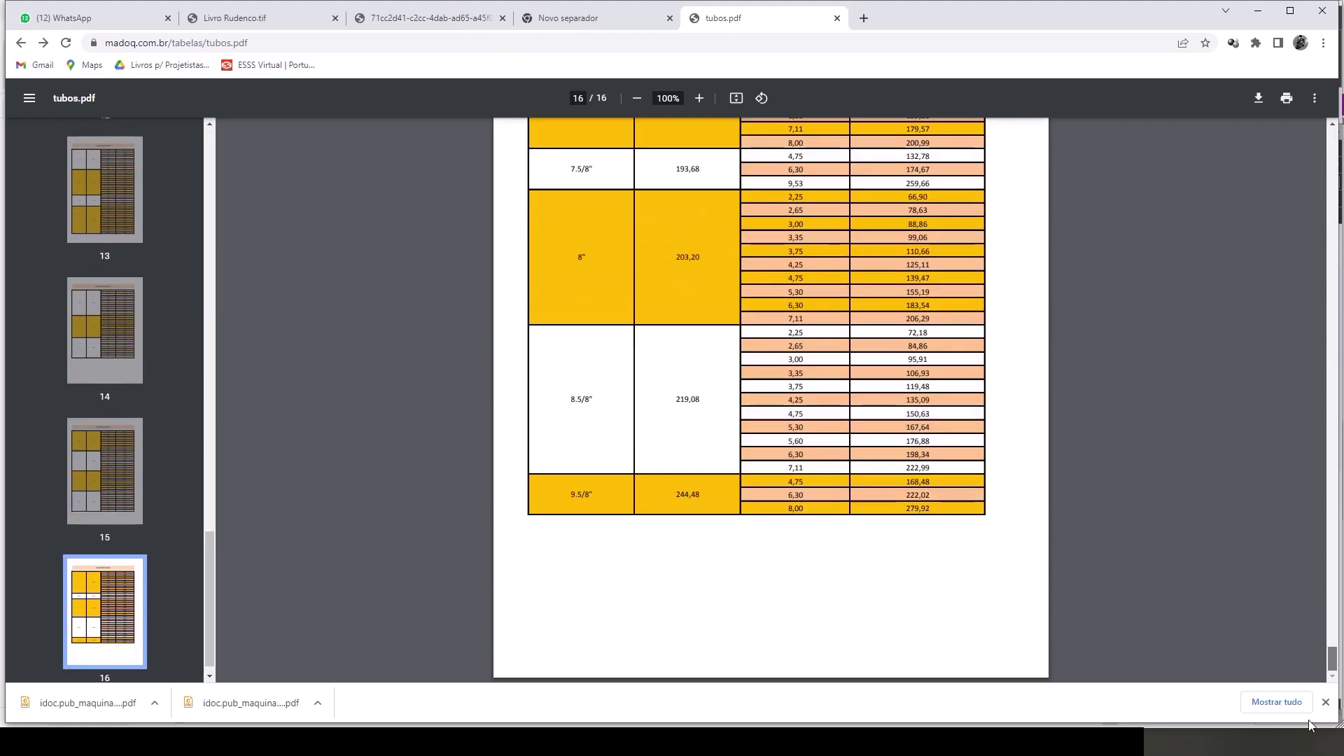
Step: Scroll back through the tube tables from page 16 to page 4's 24"–32" pipe rows
scroll(840, 576, up, 3)
scroll(842, 581, up, 1)
scroll(842, 581, up, 2)
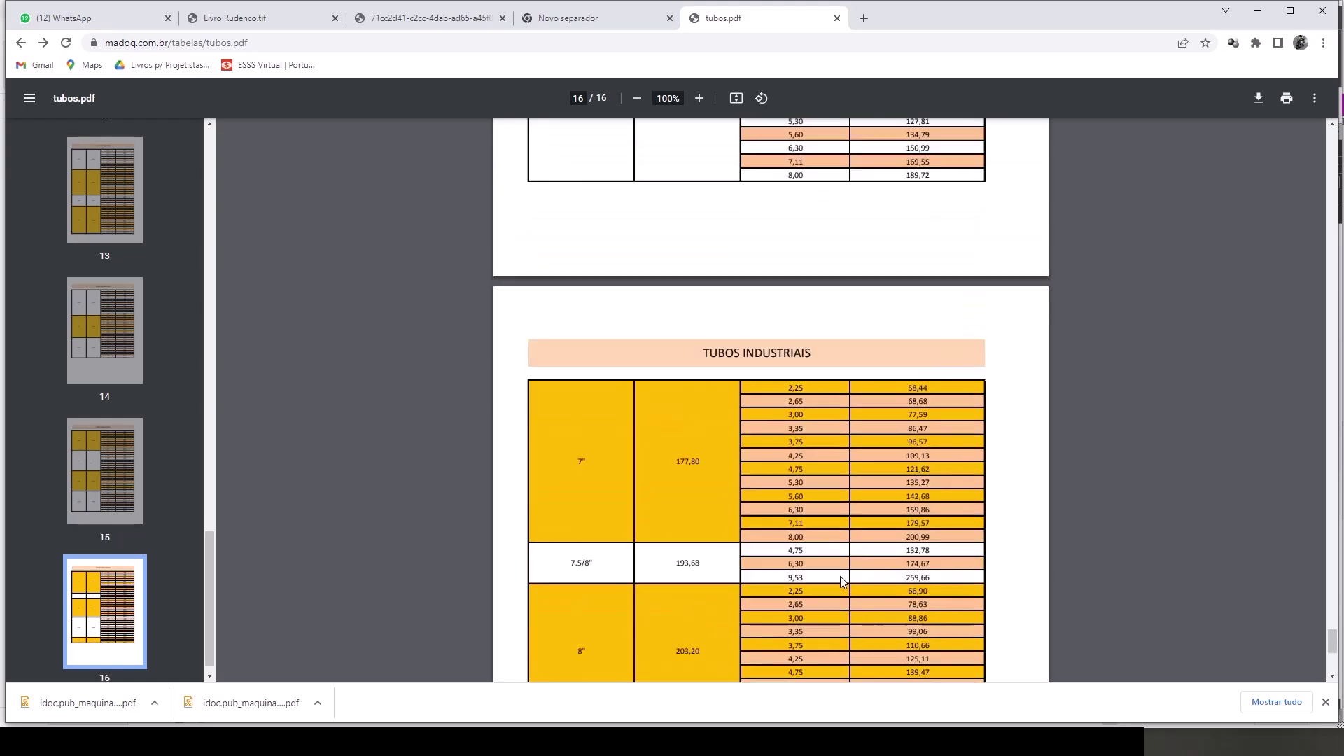
scroll(842, 581, up, 2)
scroll(843, 581, up, 2)
scroll(842, 581, up, 10)
scroll(843, 581, up, 5)
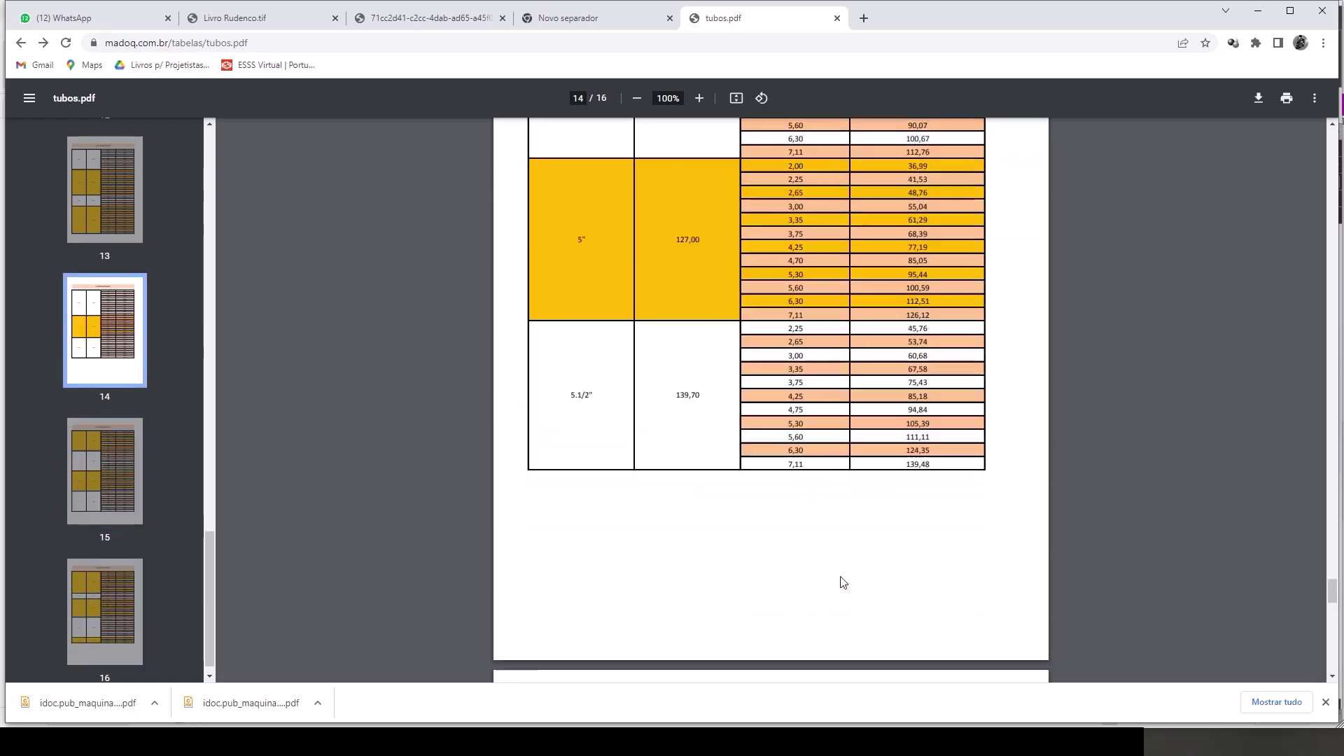
scroll(842, 581, up, 5)
scroll(843, 581, up, 1)
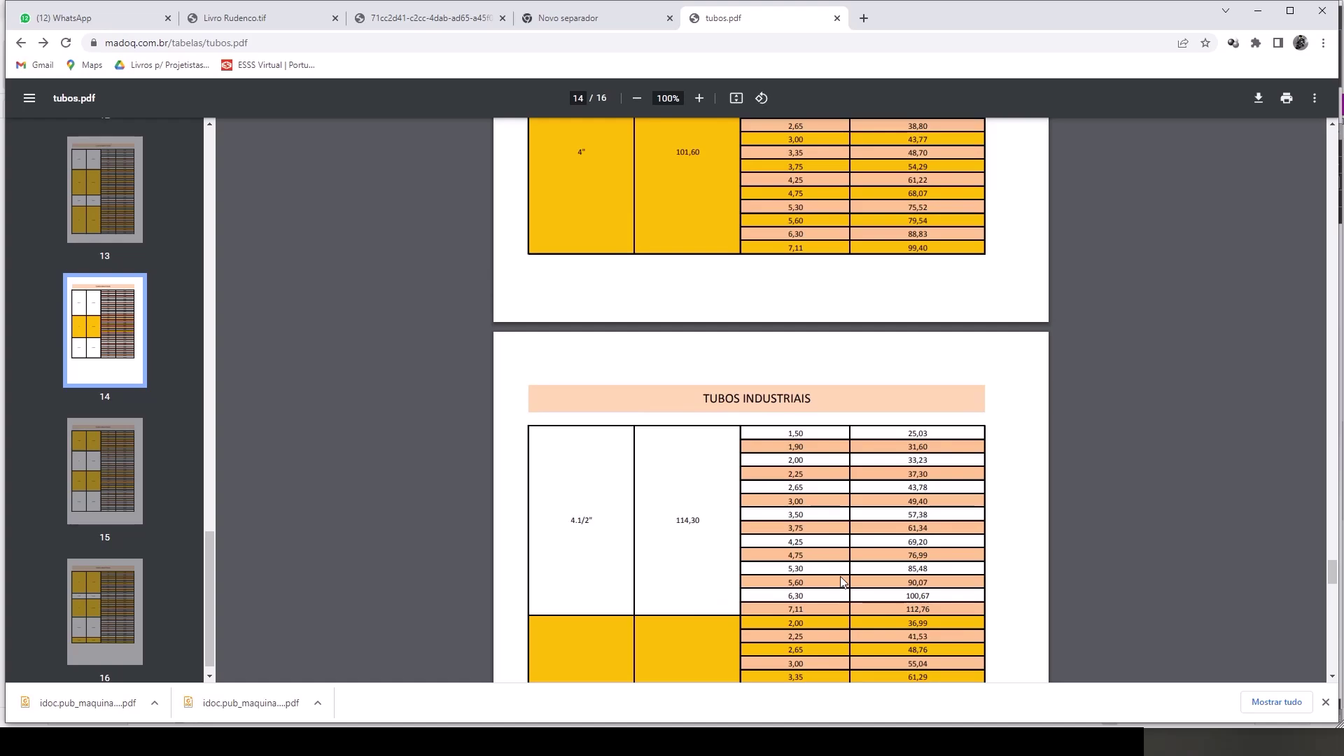
scroll(842, 581, up, 2)
scroll(842, 581, up, 2)
scroll(843, 582, up, 7)
scroll(842, 582, up, 4)
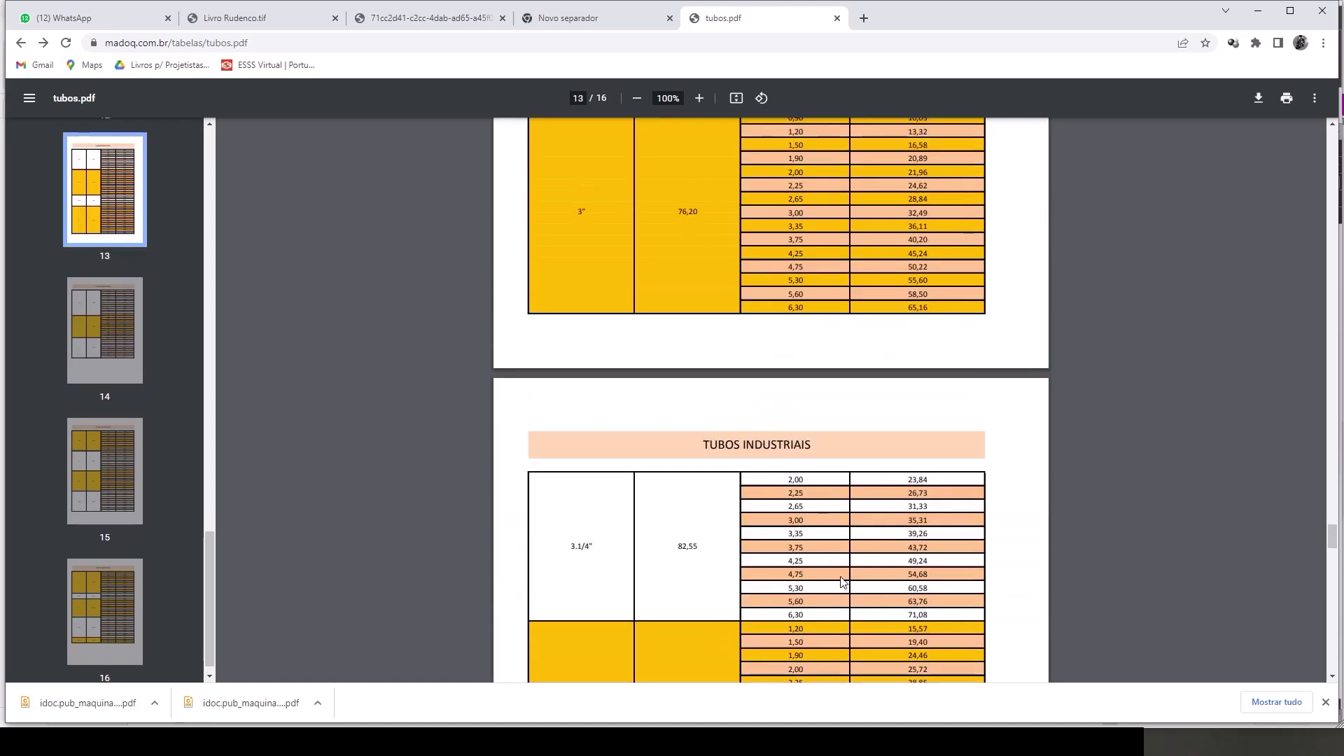
scroll(842, 582, up, 5)
scroll(843, 581, up, 5)
scroll(842, 581, up, 3)
scroll(843, 582, up, 1)
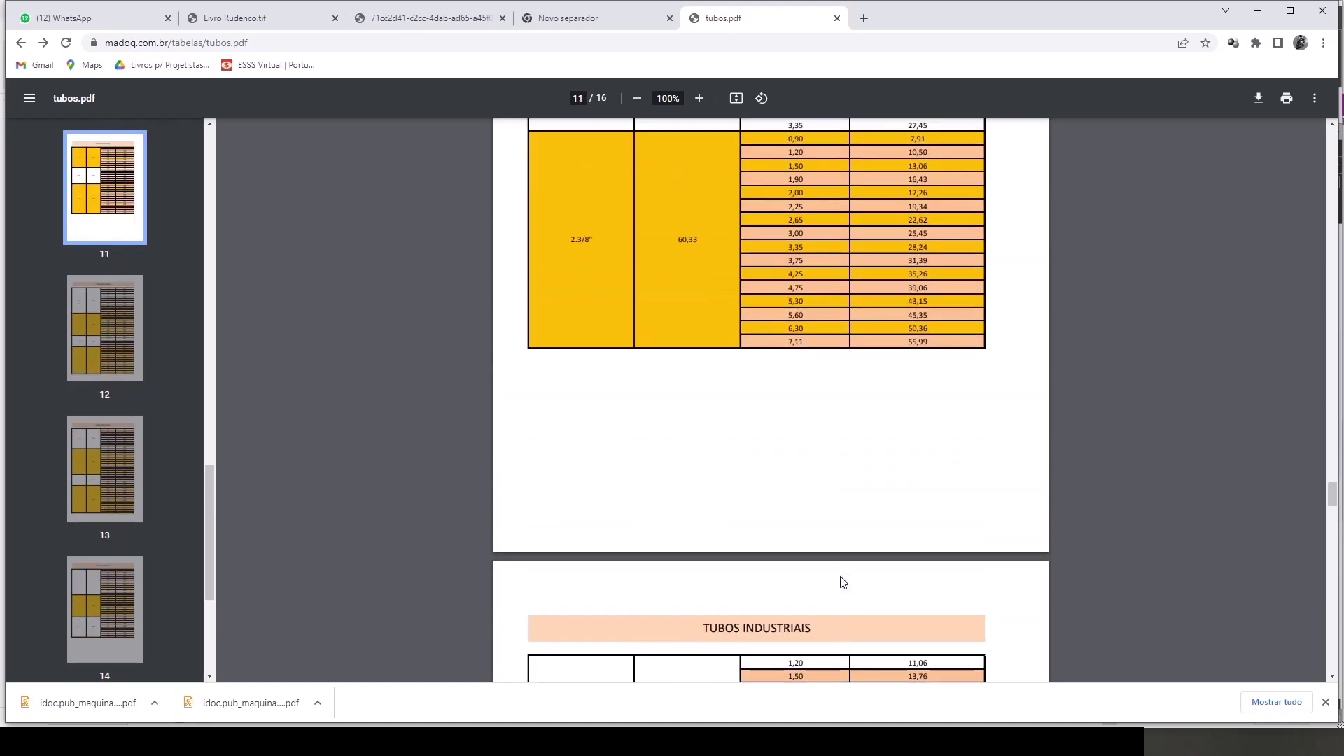
scroll(843, 583, down, 1)
scroll(843, 583, down, 3)
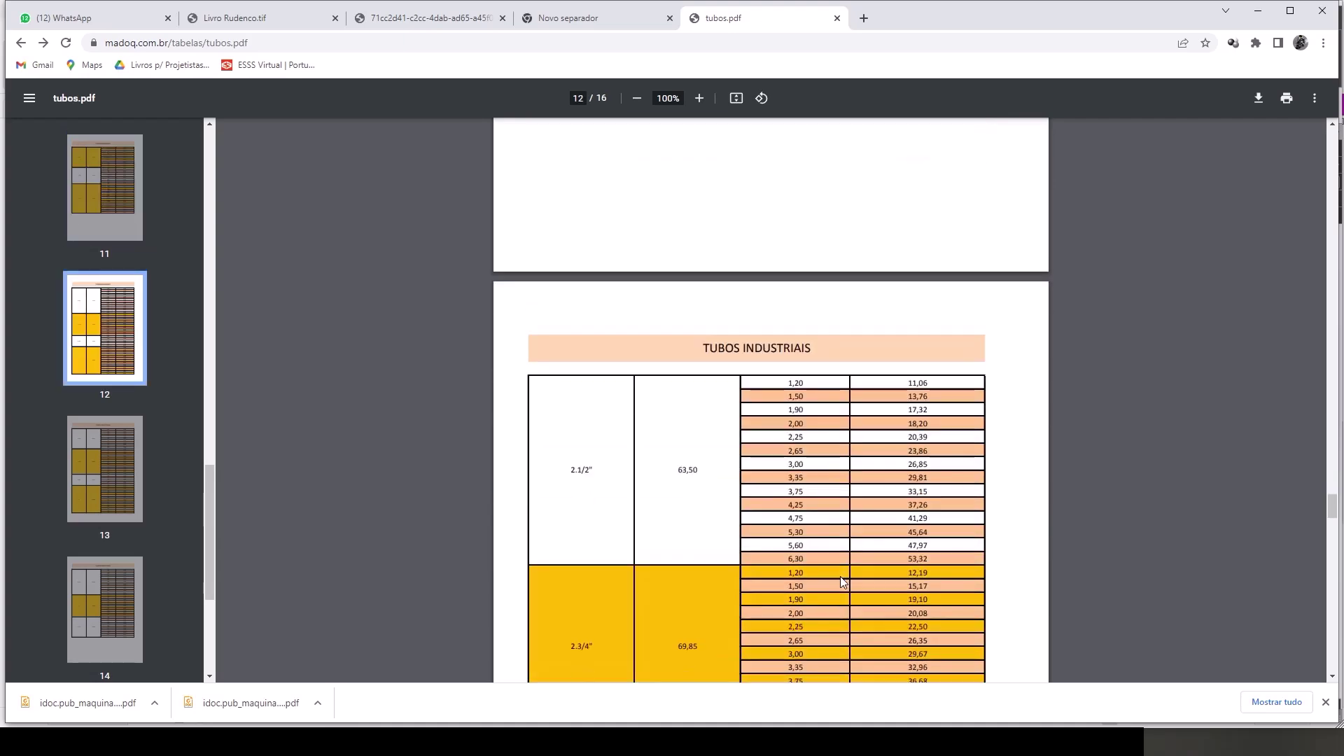
scroll(843, 581, down, 7)
scroll(843, 581, down, 6)
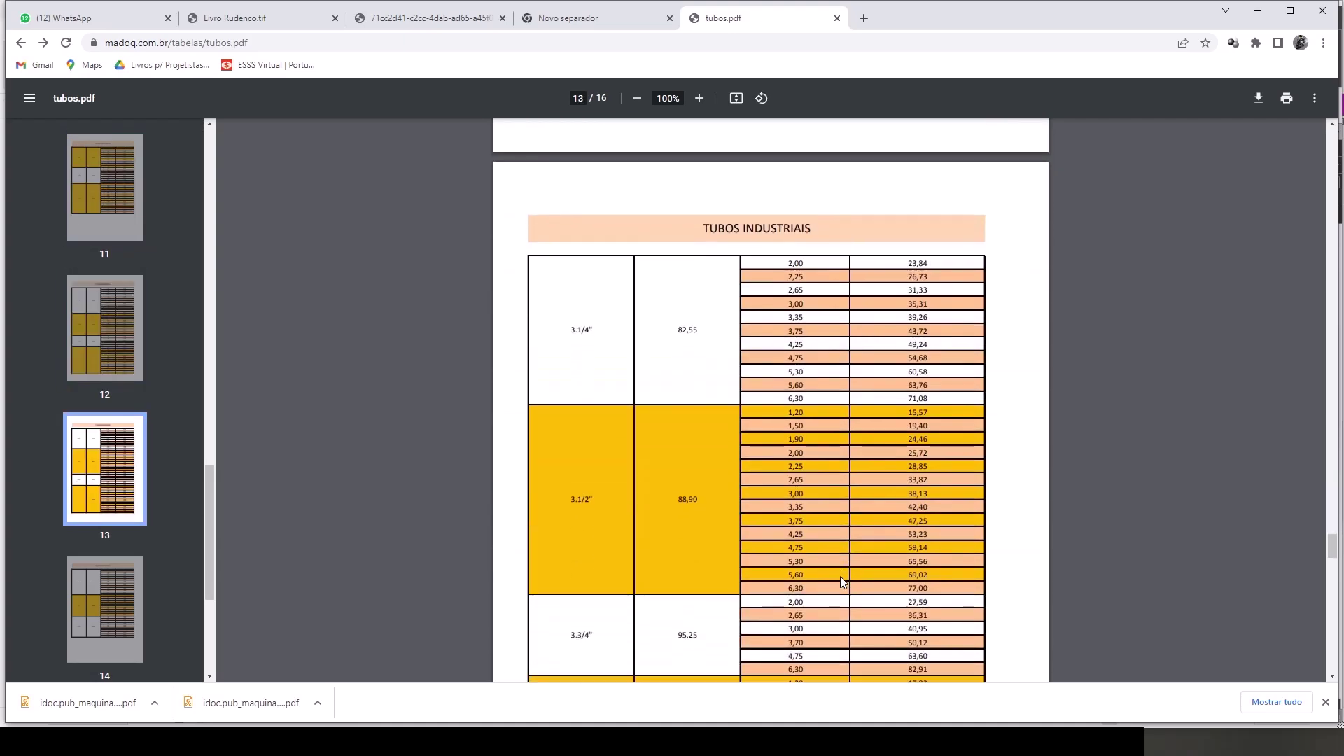
scroll(843, 581, down, 6)
scroll(842, 581, down, 4)
scroll(843, 582, down, 2)
scroll(842, 582, down, 2)
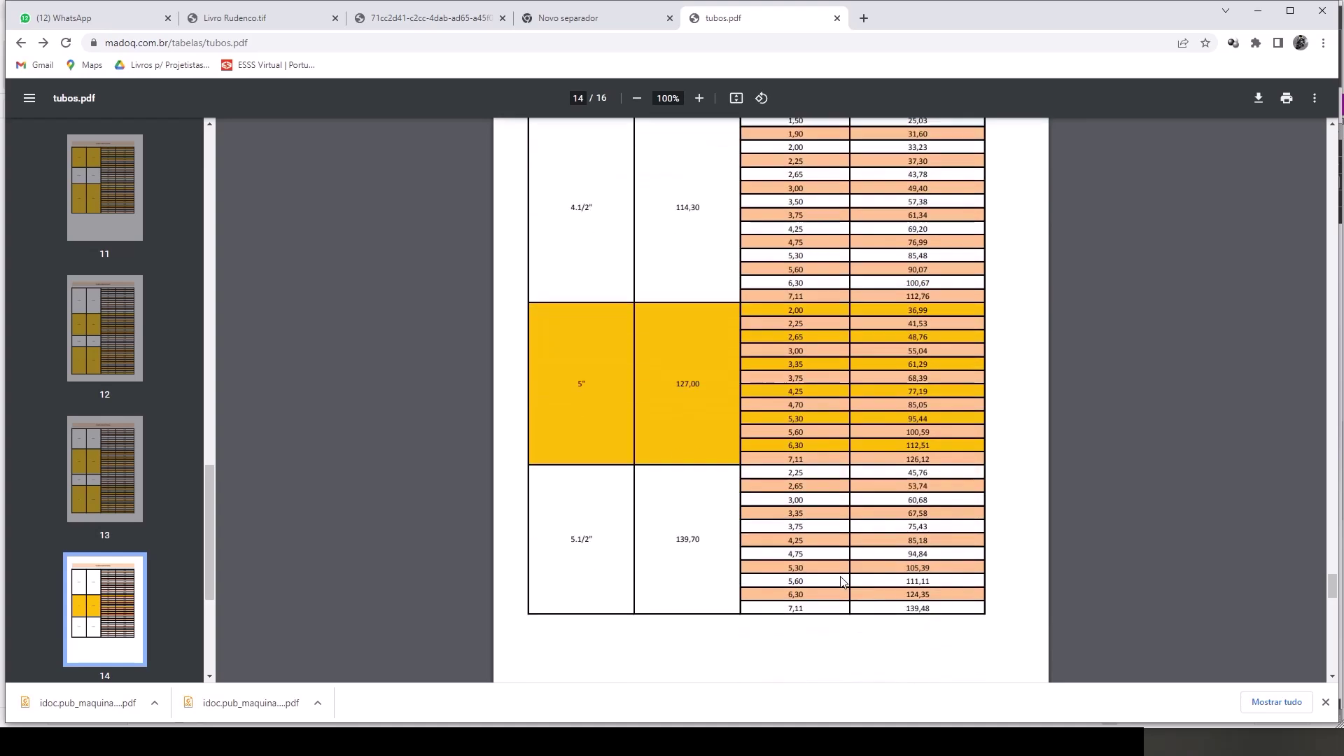
scroll(842, 582, down, 1)
scroll(843, 583, down, 8)
scroll(842, 583, down, 5)
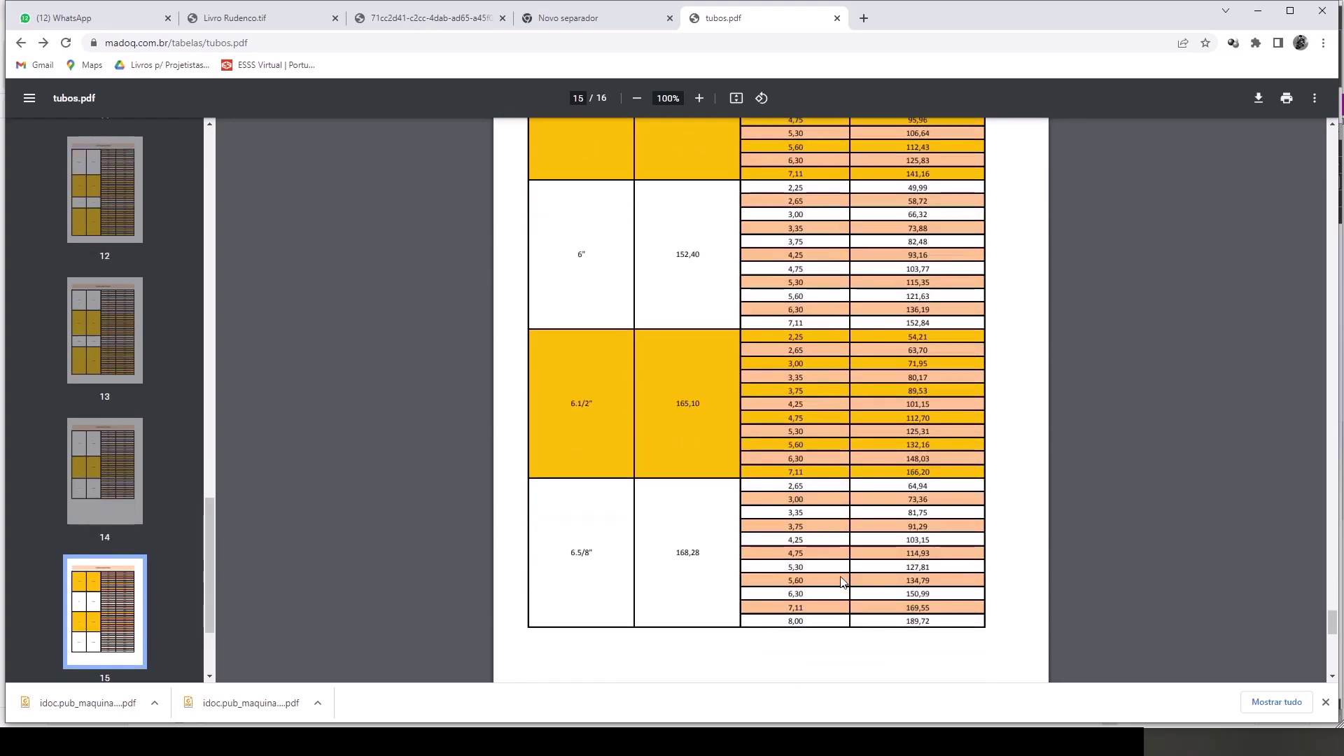
scroll(843, 581, down, 5)
scroll(842, 581, down, 6)
scroll(842, 581, down, 1)
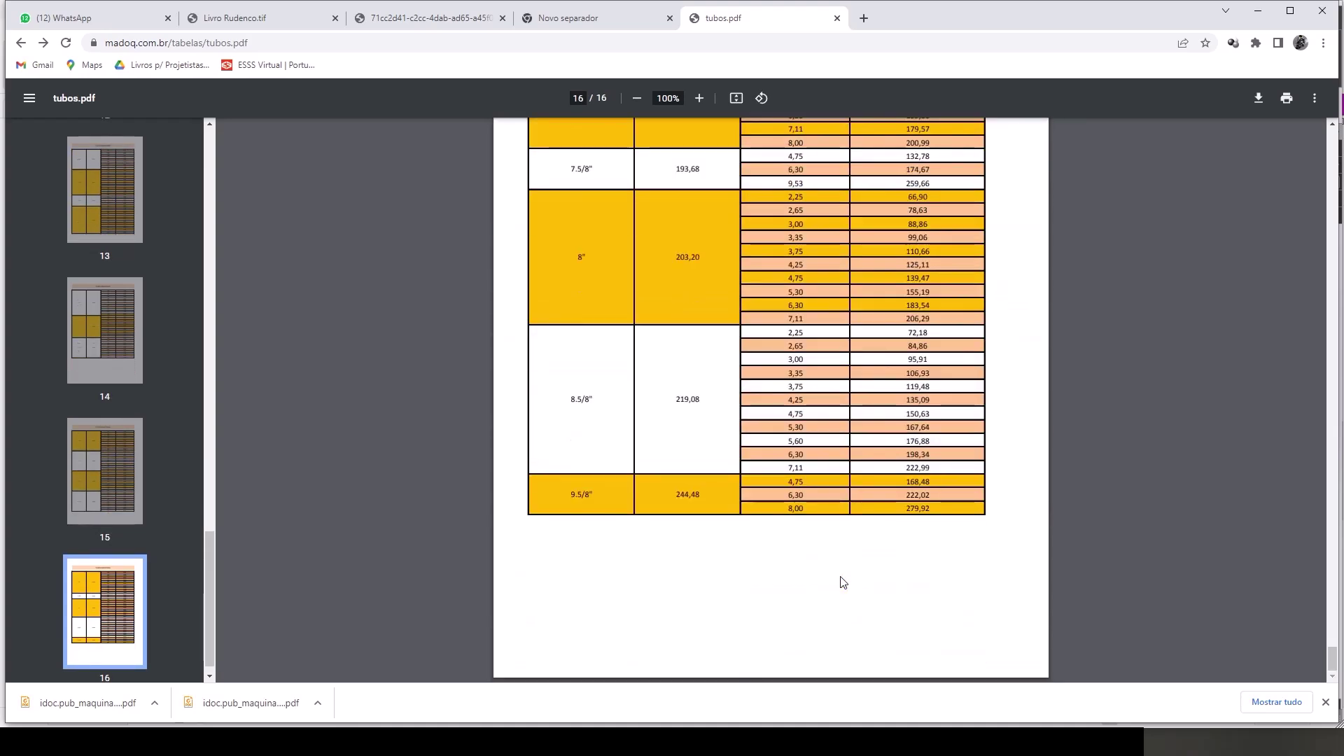
scroll(732, 531, up, 6)
scroll(721, 517, up, 13)
scroll(723, 521, up, 11)
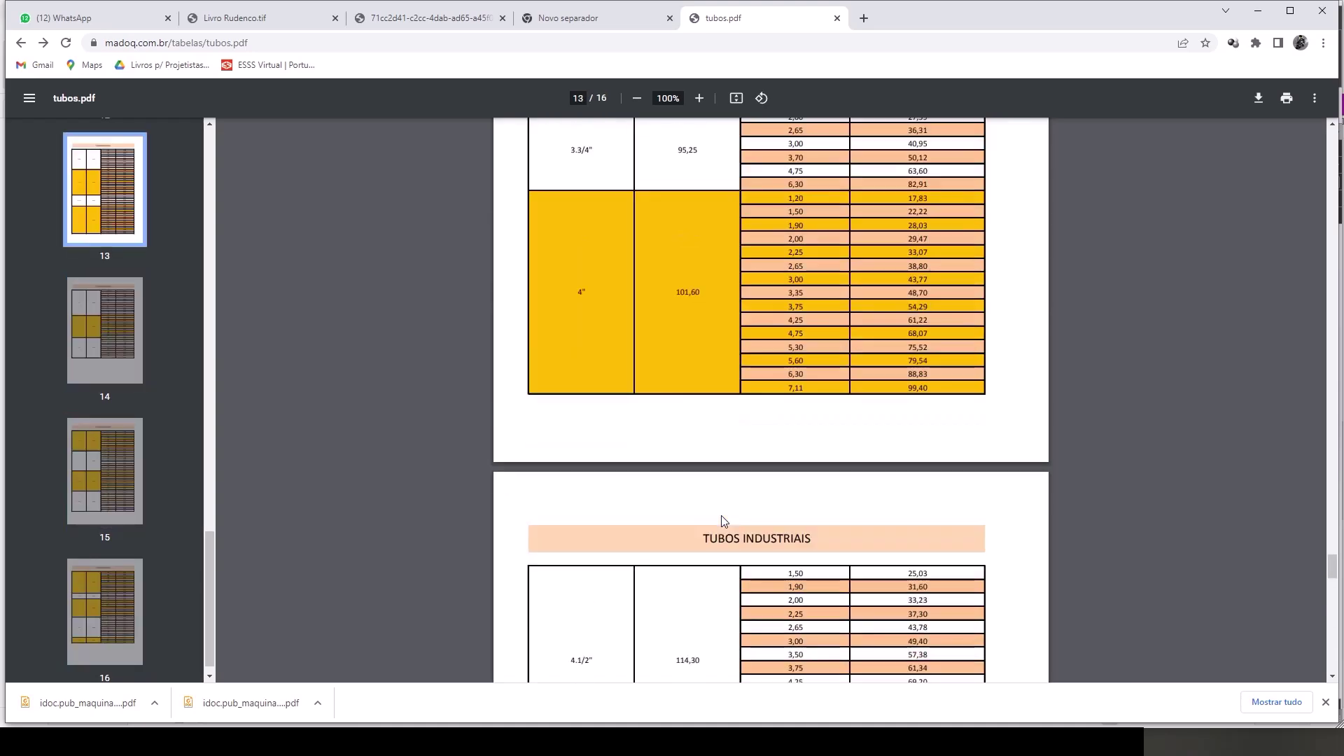
scroll(723, 521, up, 7)
scroll(723, 521, up, 6)
scroll(724, 521, up, 7)
scroll(724, 521, up, 4)
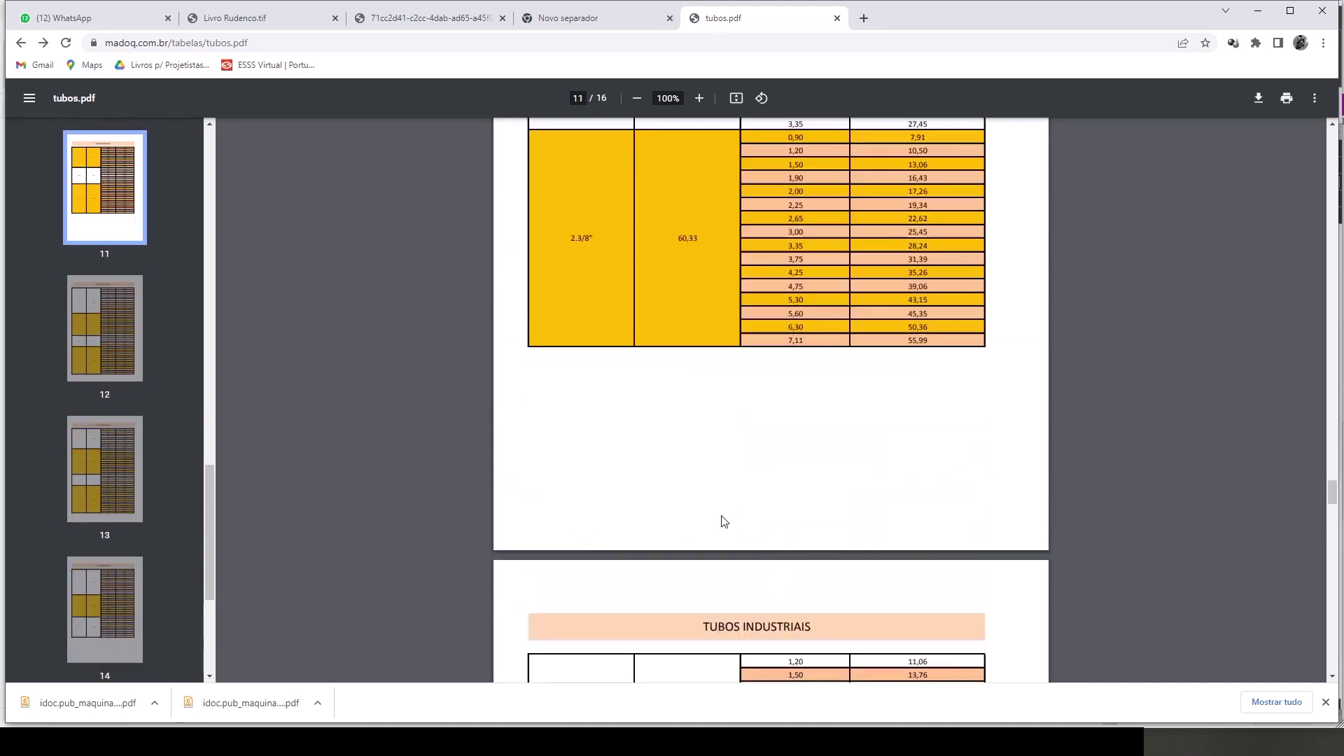
scroll(723, 521, up, 2)
scroll(723, 521, up, 4)
scroll(724, 521, up, 1)
scroll(724, 521, up, 1)
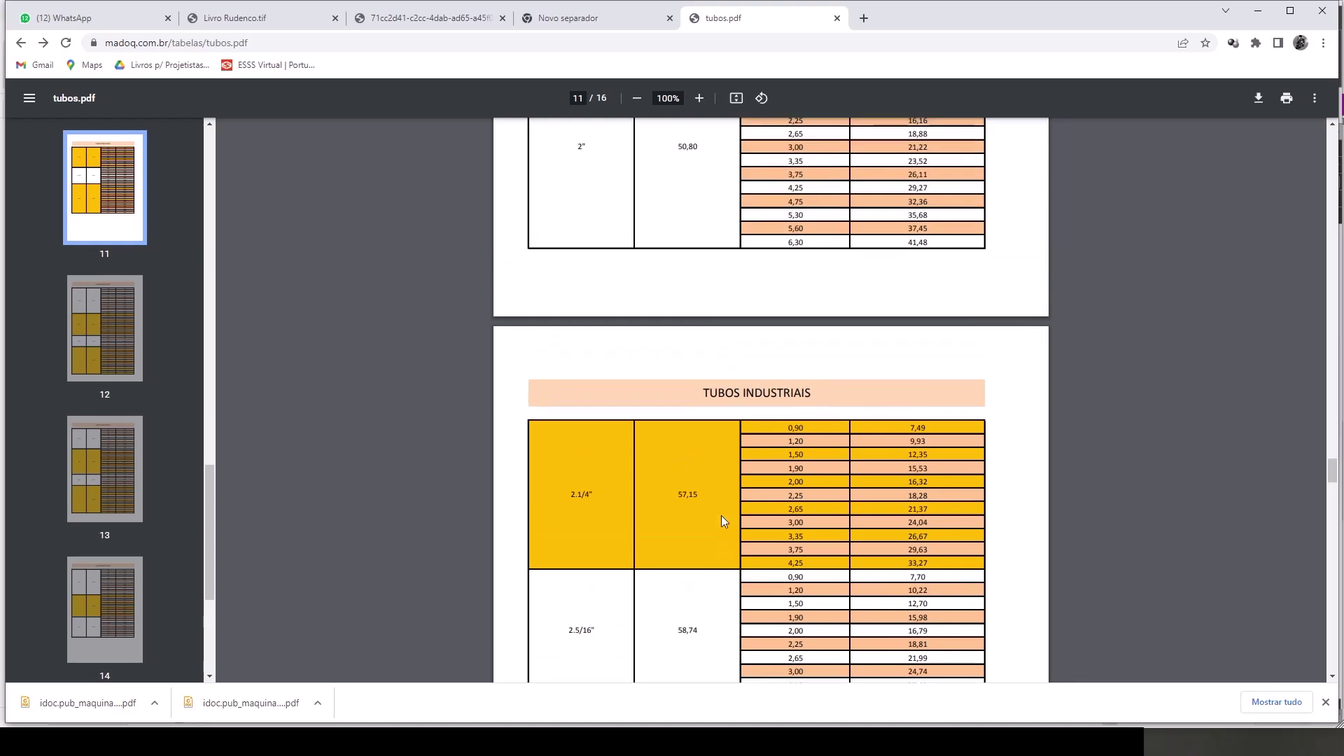
scroll(724, 521, up, 2)
scroll(723, 521, up, 7)
scroll(723, 521, up, 5)
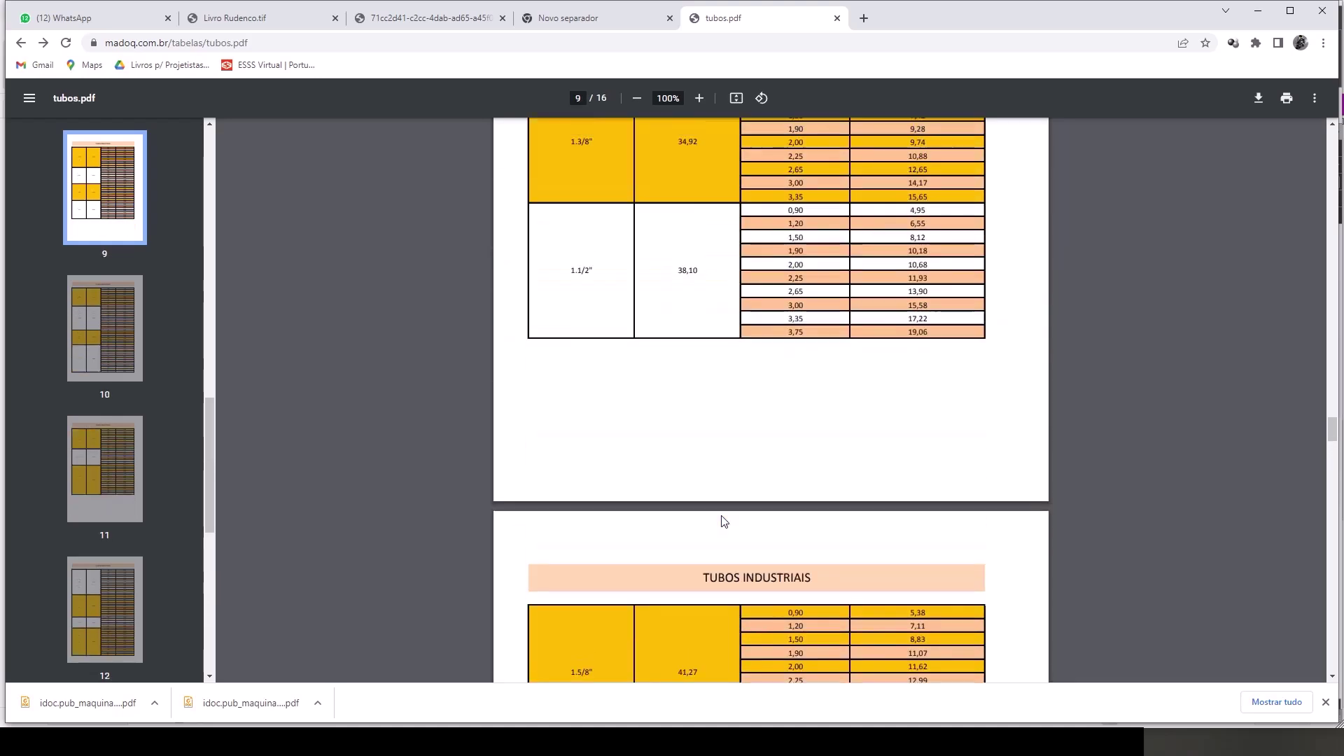
scroll(723, 521, up, 2)
scroll(724, 521, up, 5)
scroll(723, 521, up, 5)
scroll(723, 521, up, 4)
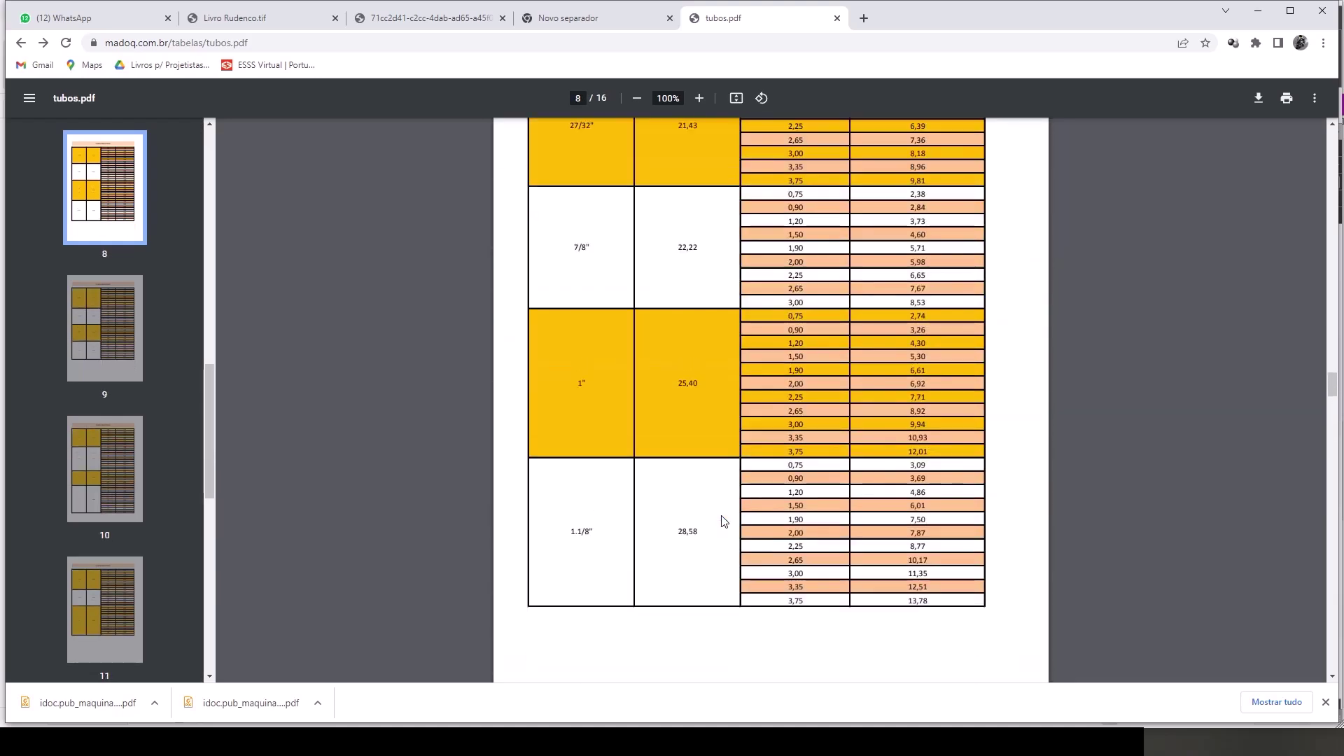
scroll(723, 521, up, 5)
scroll(723, 521, up, 4)
scroll(723, 521, up, 5)
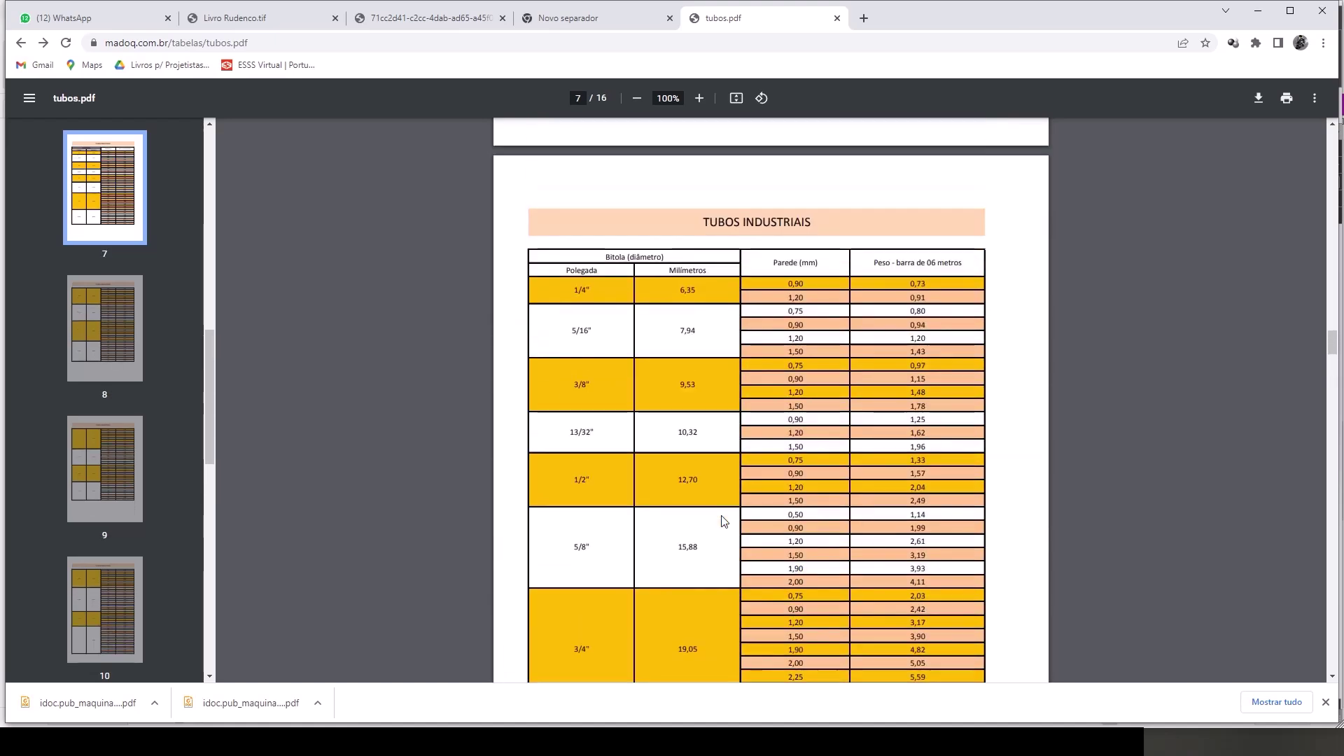
scroll(723, 521, up, 4)
scroll(724, 521, up, 2)
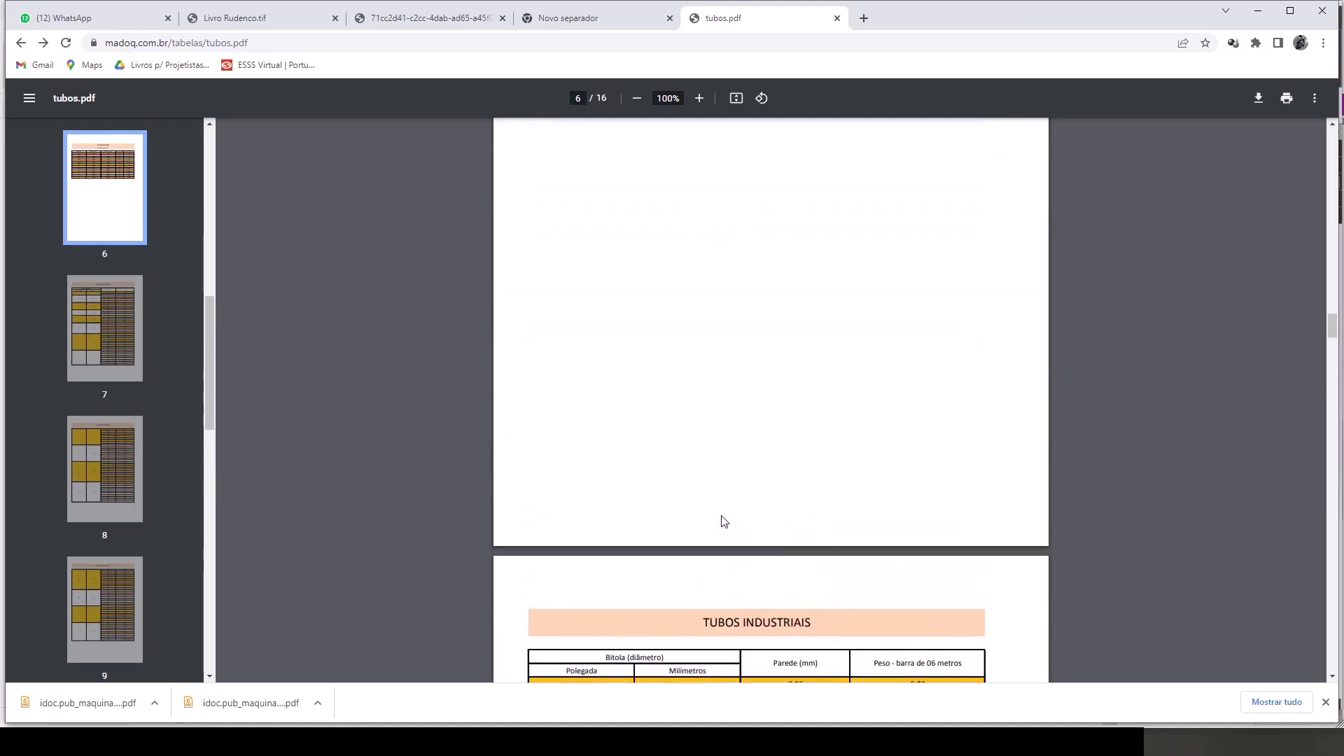
scroll(724, 521, up, 1)
scroll(723, 521, up, 5)
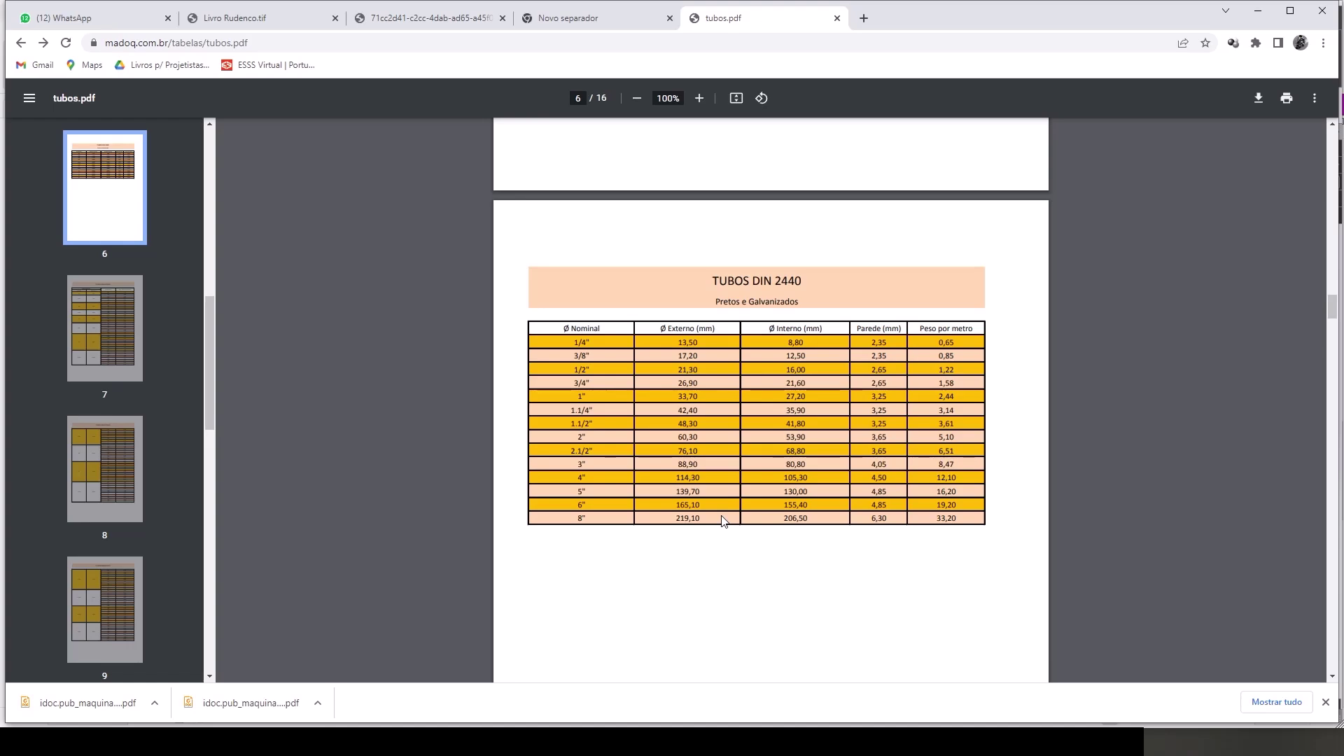
scroll(723, 521, up, 4)
scroll(723, 521, up, 4)
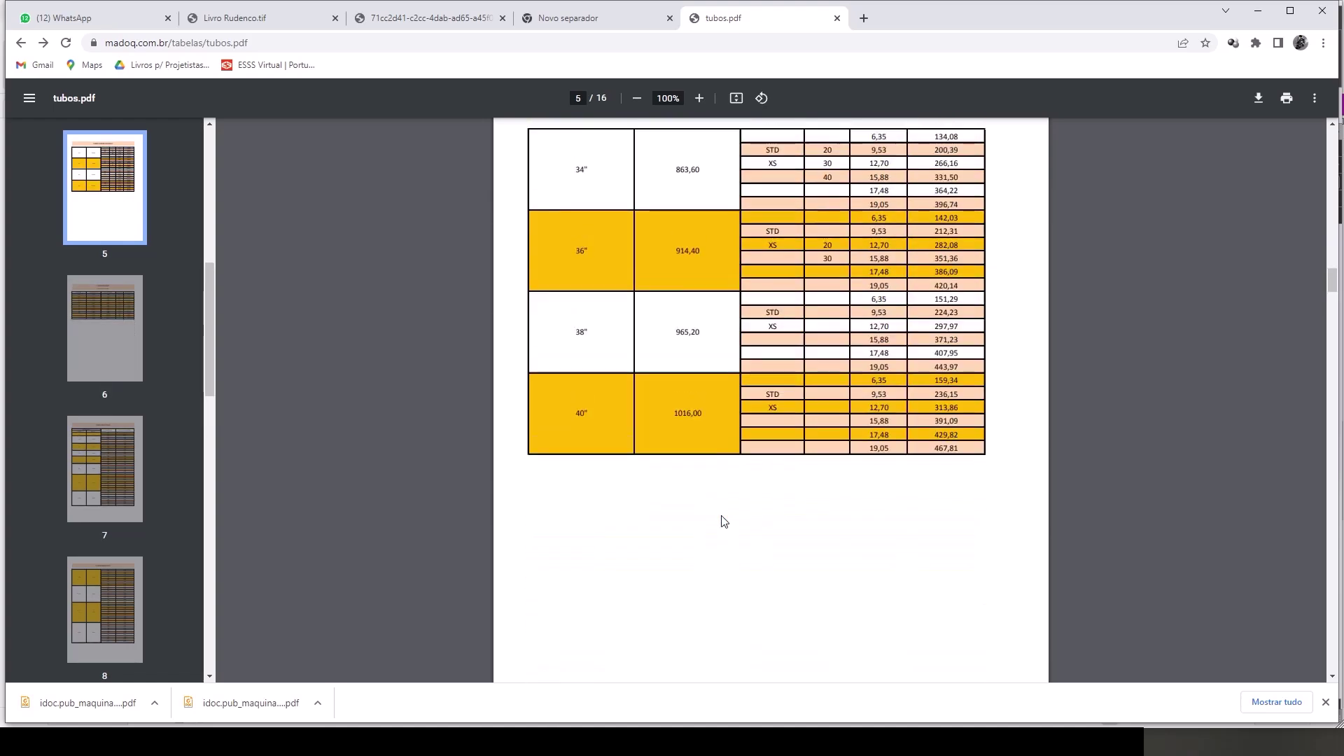
scroll(723, 521, up, 1)
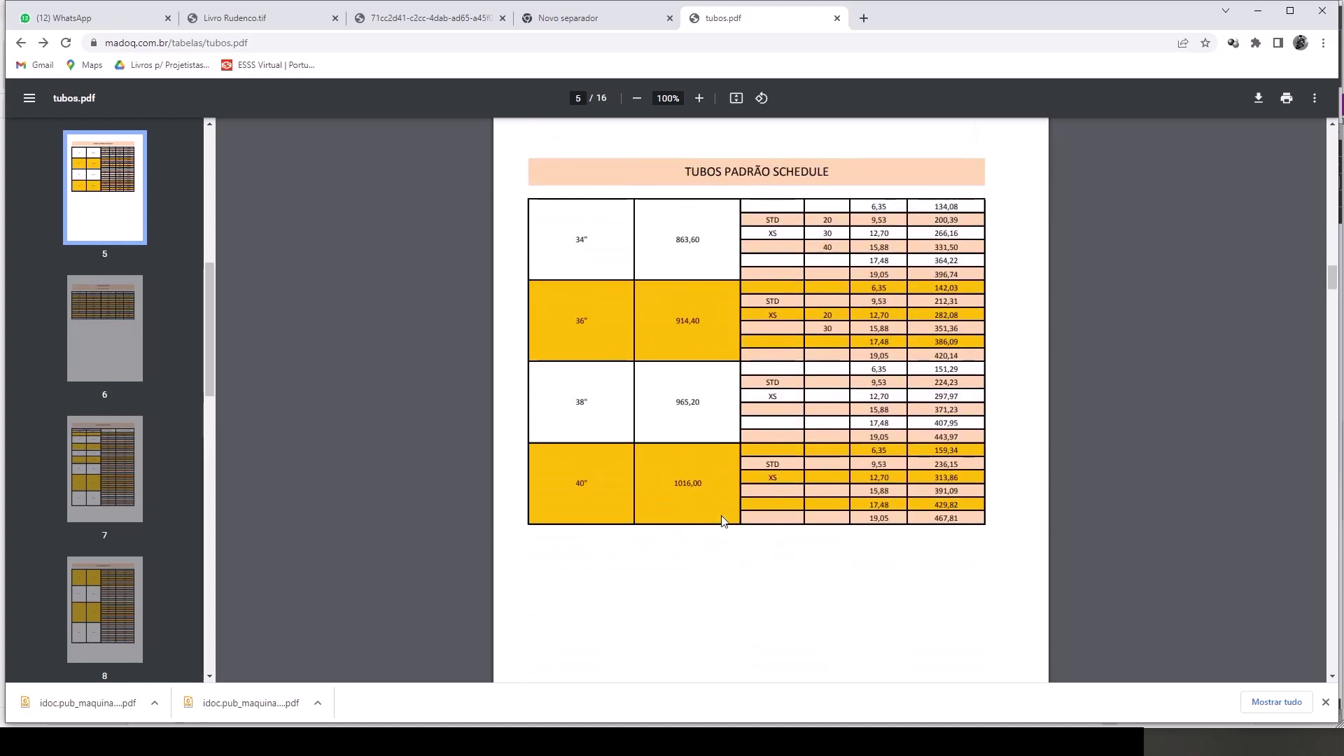
scroll(722, 519, up, 2)
scroll(721, 516, up, 1)
scroll(721, 520, up, 3)
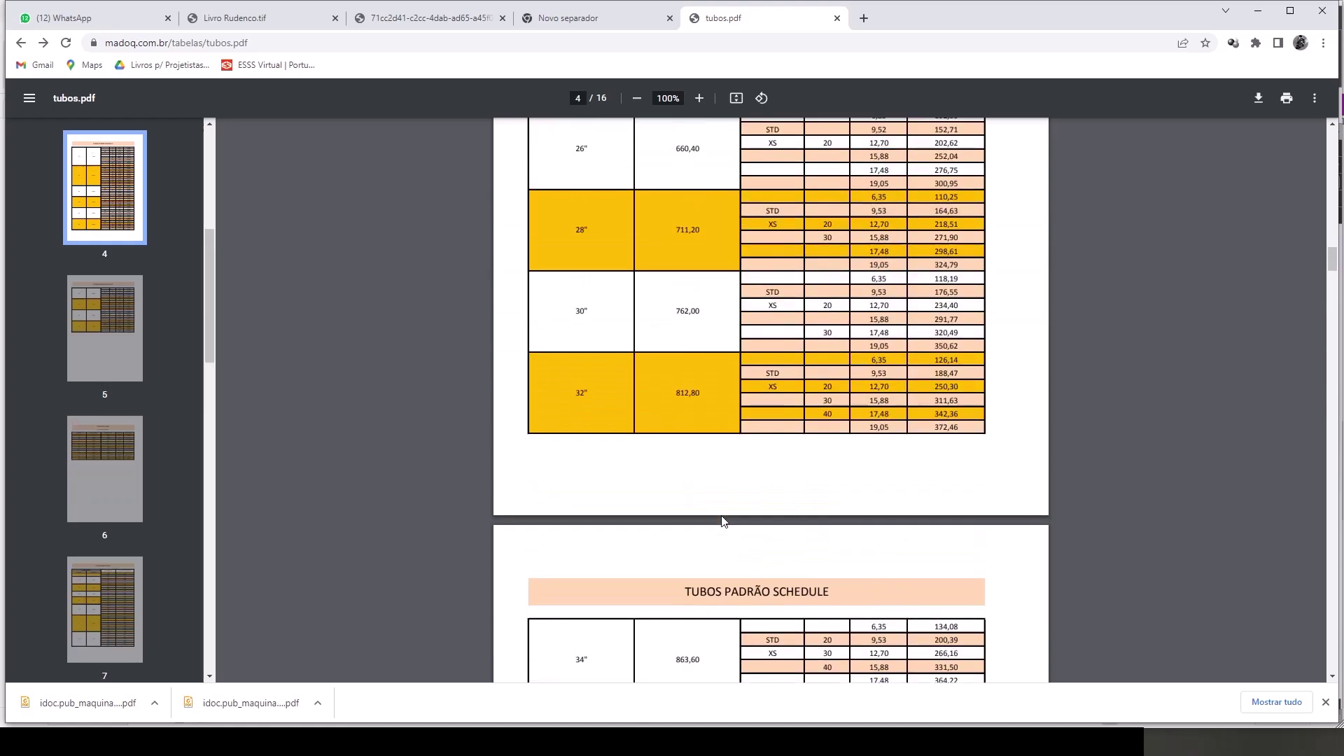
scroll(721, 520, up, 2)
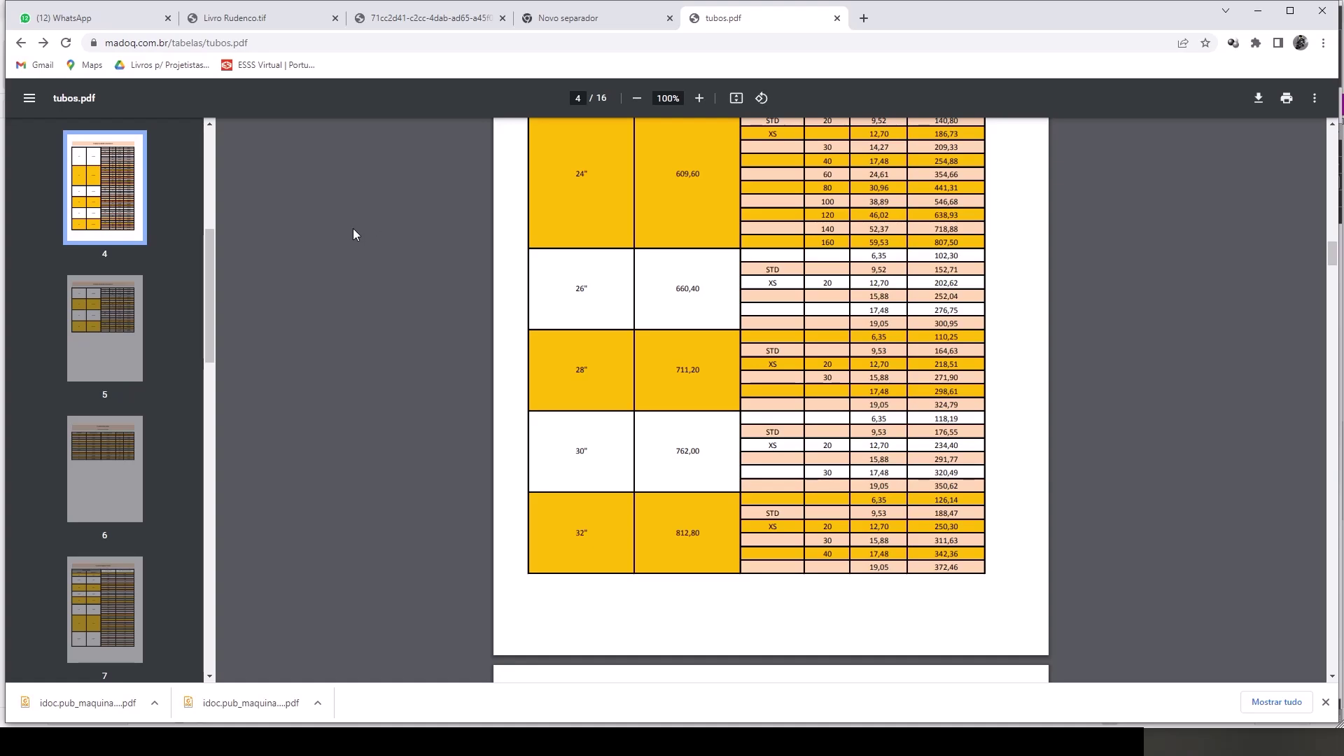
Step: Back in SOLIDWORKS, display the Tensão1 von Mises plot (max 523,387 MPa) fitted in isometric view
key(alt+Tab)
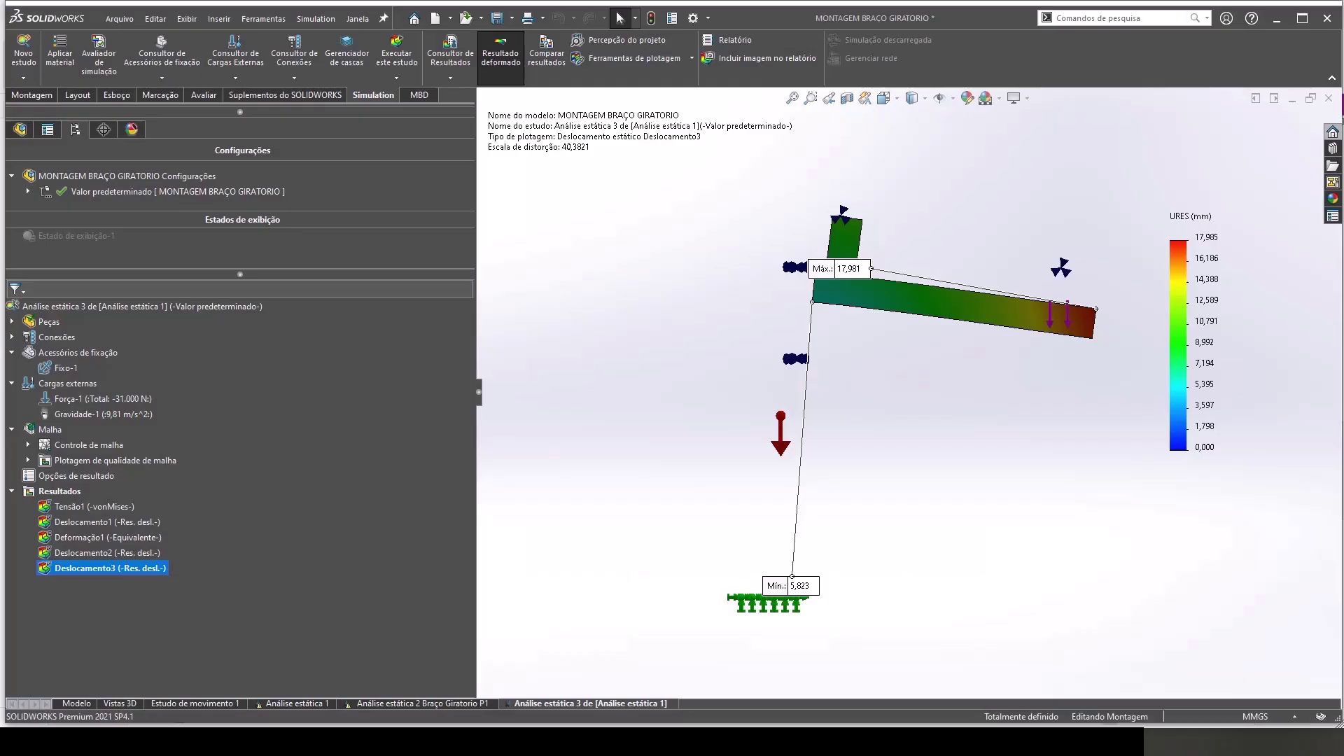
key(ctrl+7)
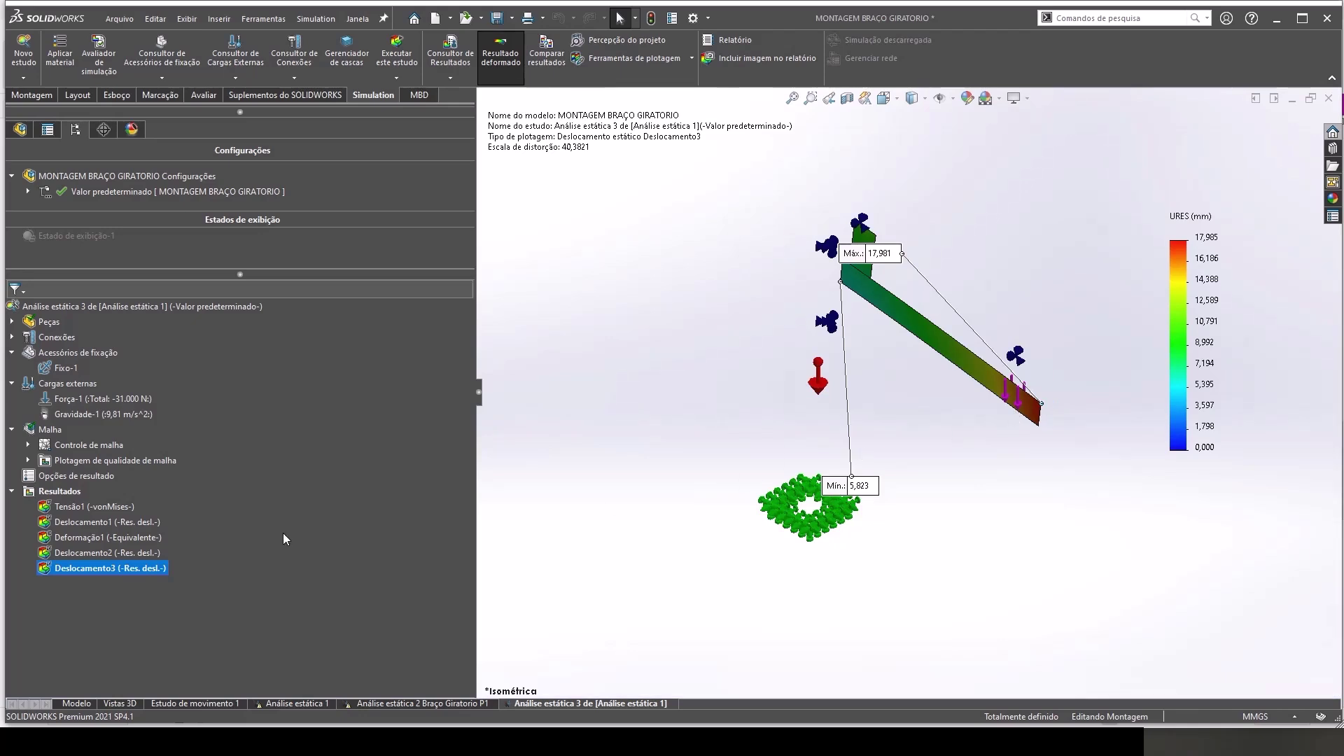
click(45, 511)
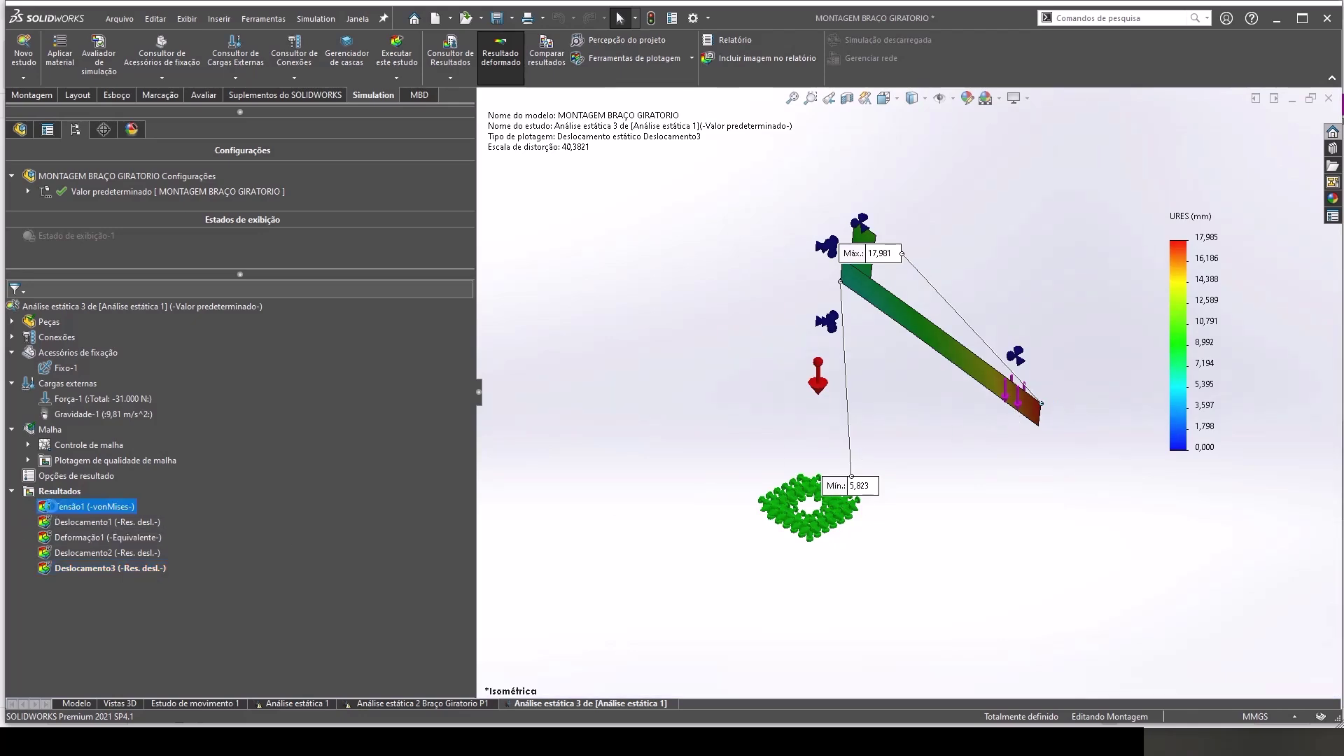
double_click(52, 506)
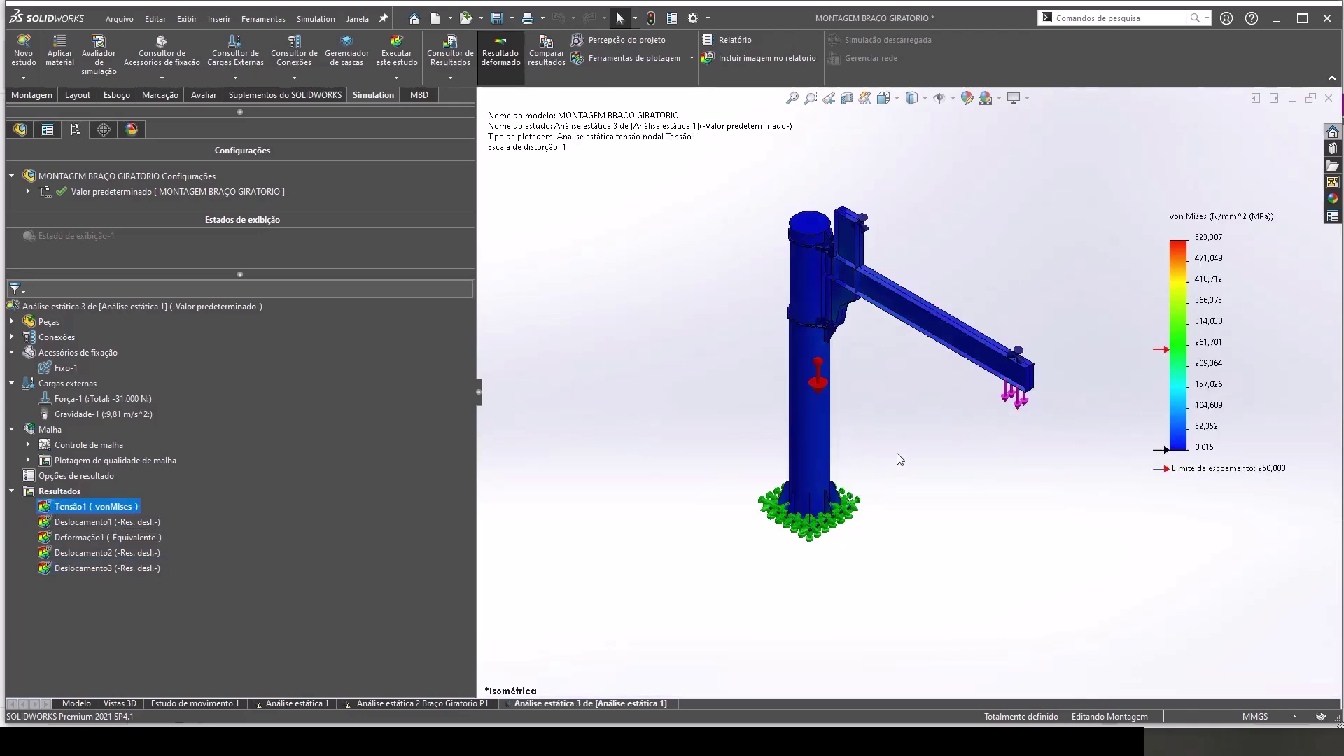
scroll(840, 301, down, 3)
scroll(843, 306, down, 3)
scroll(846, 309, down, 4)
scroll(845, 308, up, 2)
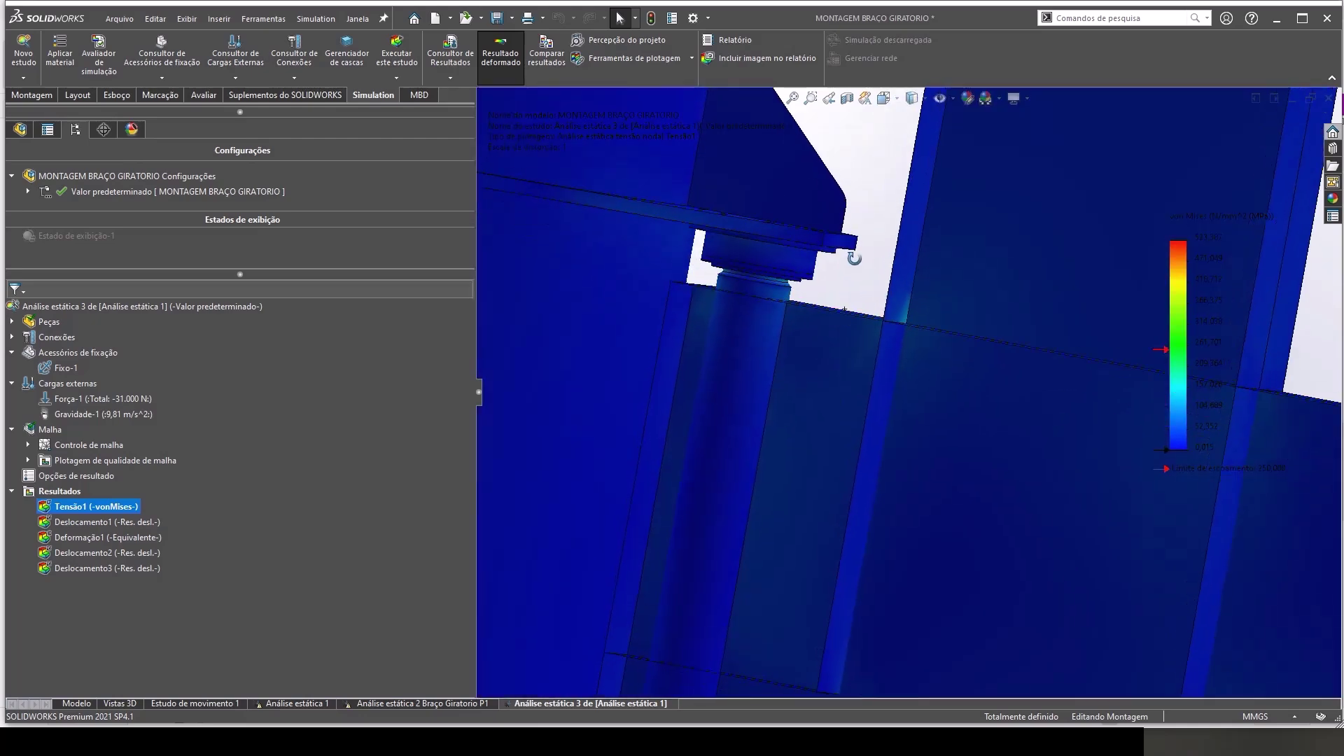
key(f)
scroll(1001, 341, down, 2)
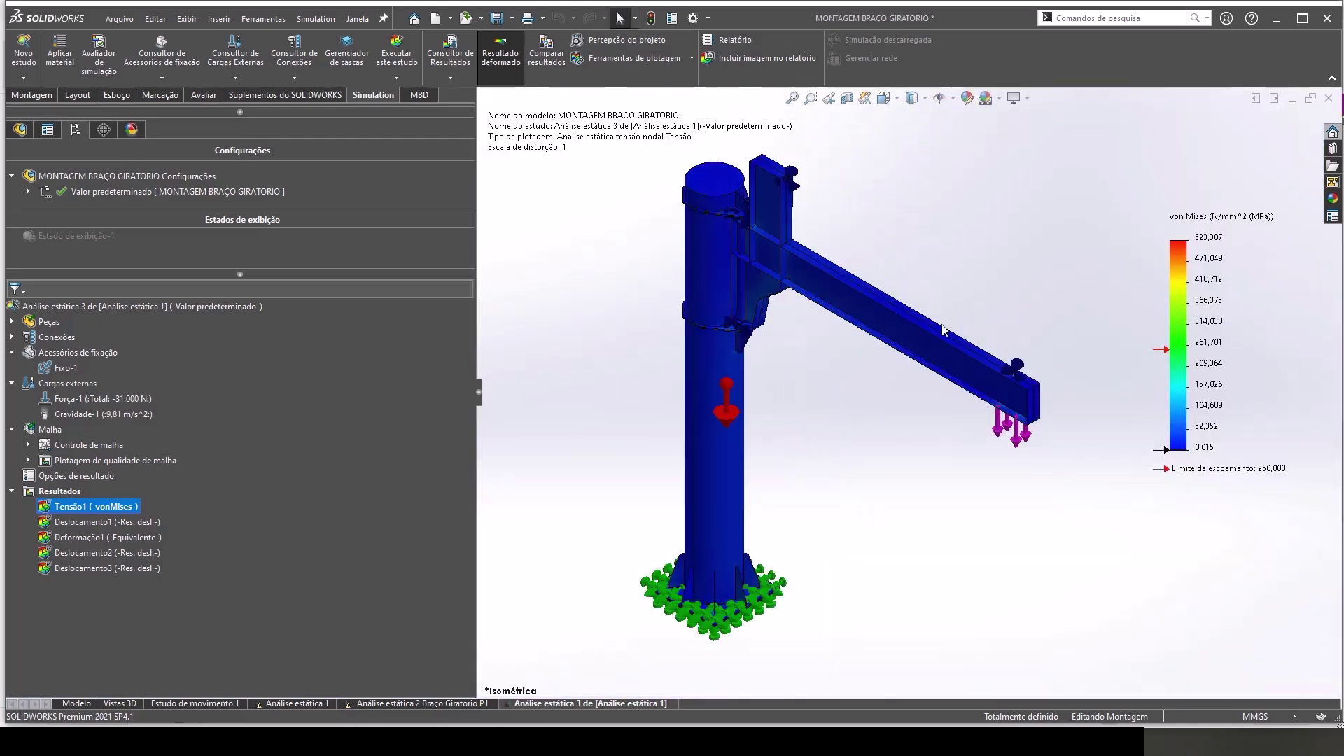
right_click(84, 513)
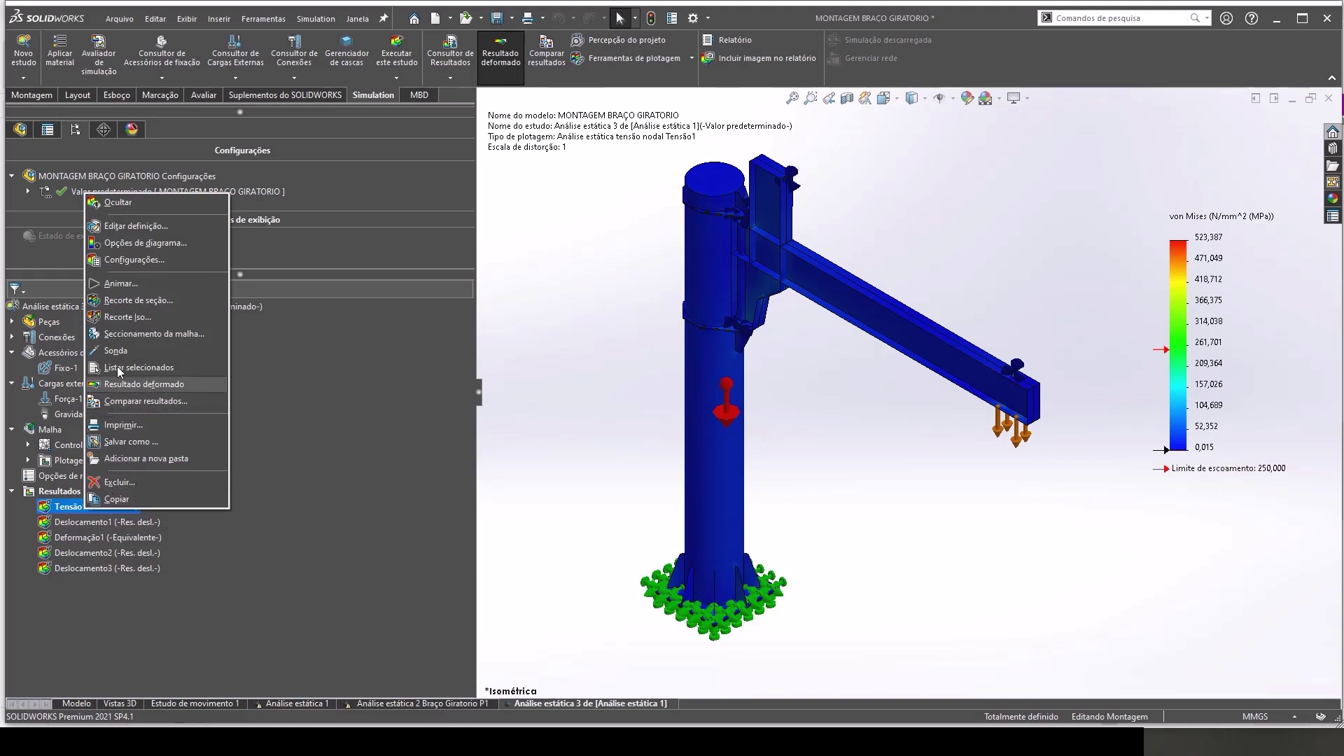
Step: Iso-clip the von Mises stress plot at 180 MPa
click(98, 317)
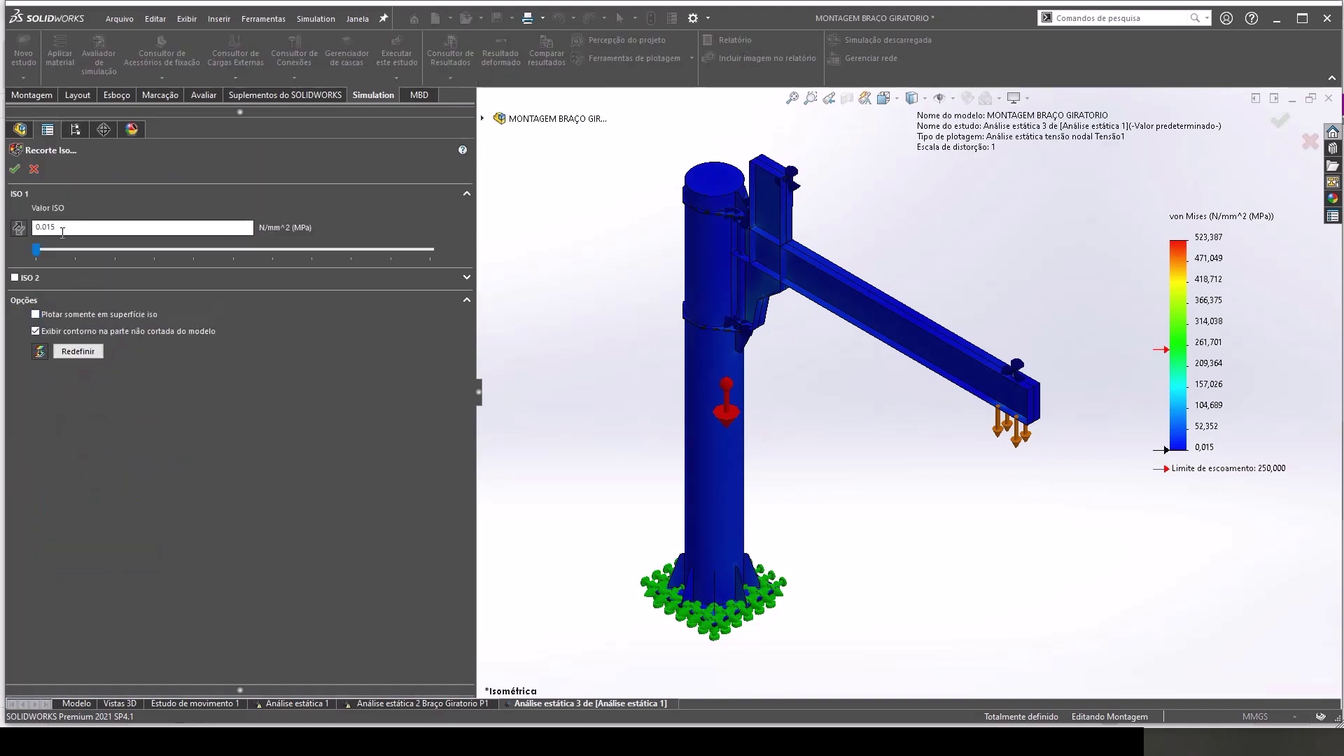
double_click(43, 227)
text(180)
key(Return)
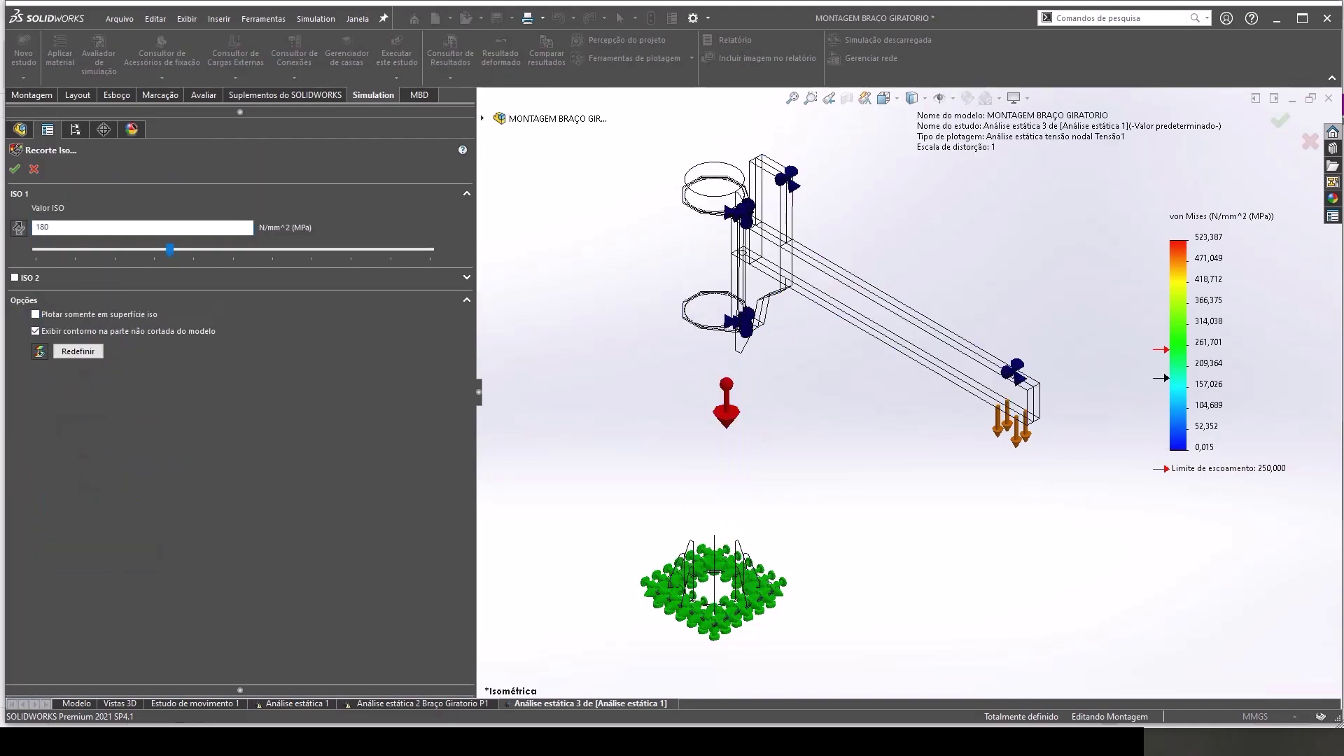
Step: Zoom and rotate around the stressed bracket to inspect the clipped regions
scroll(1014, 422, down, 3)
scroll(1013, 422, down, 4)
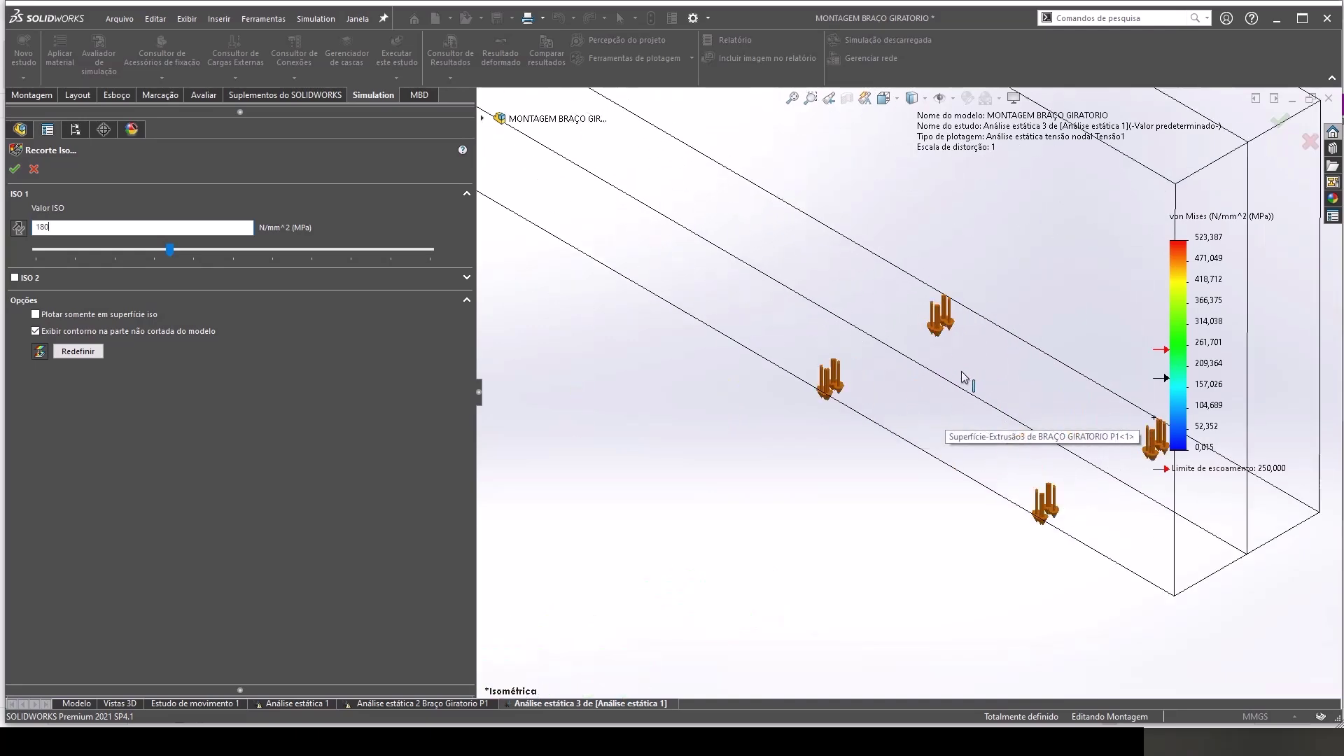
scroll(938, 316, down, 3)
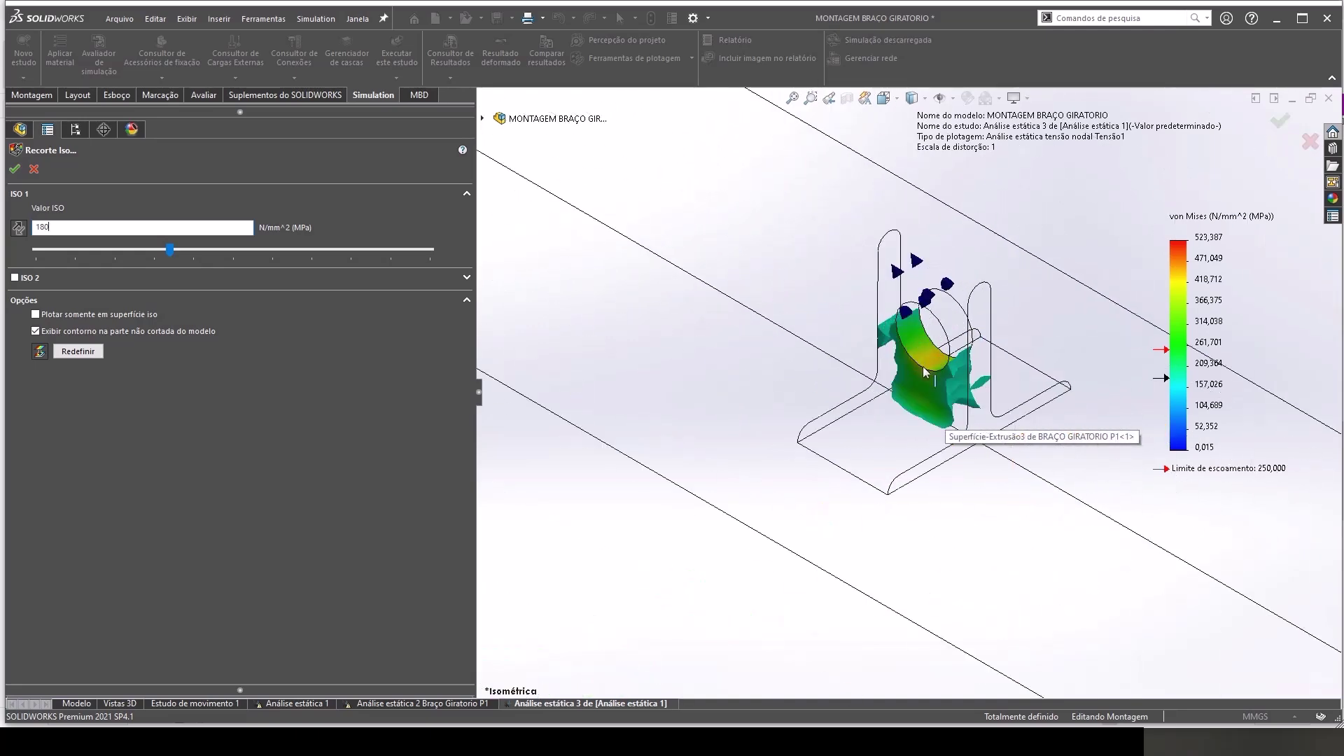
mouse_move(942, 315)
middle_down()
mouse_move(959, 309)
mouse_move(935, 384)
middle_up()
scroll(936, 384, up, 3)
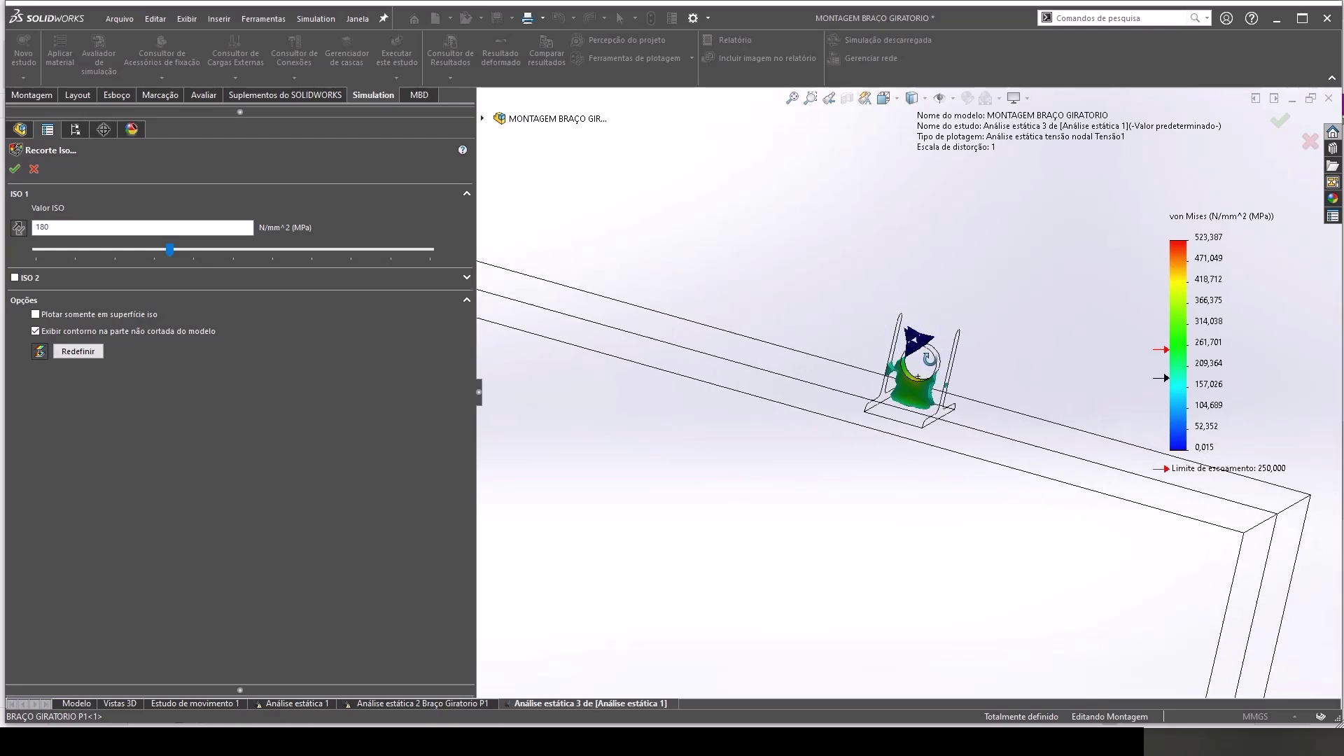
scroll(936, 384, up, 2)
scroll(910, 378, up, 3)
scroll(841, 364, up, 3)
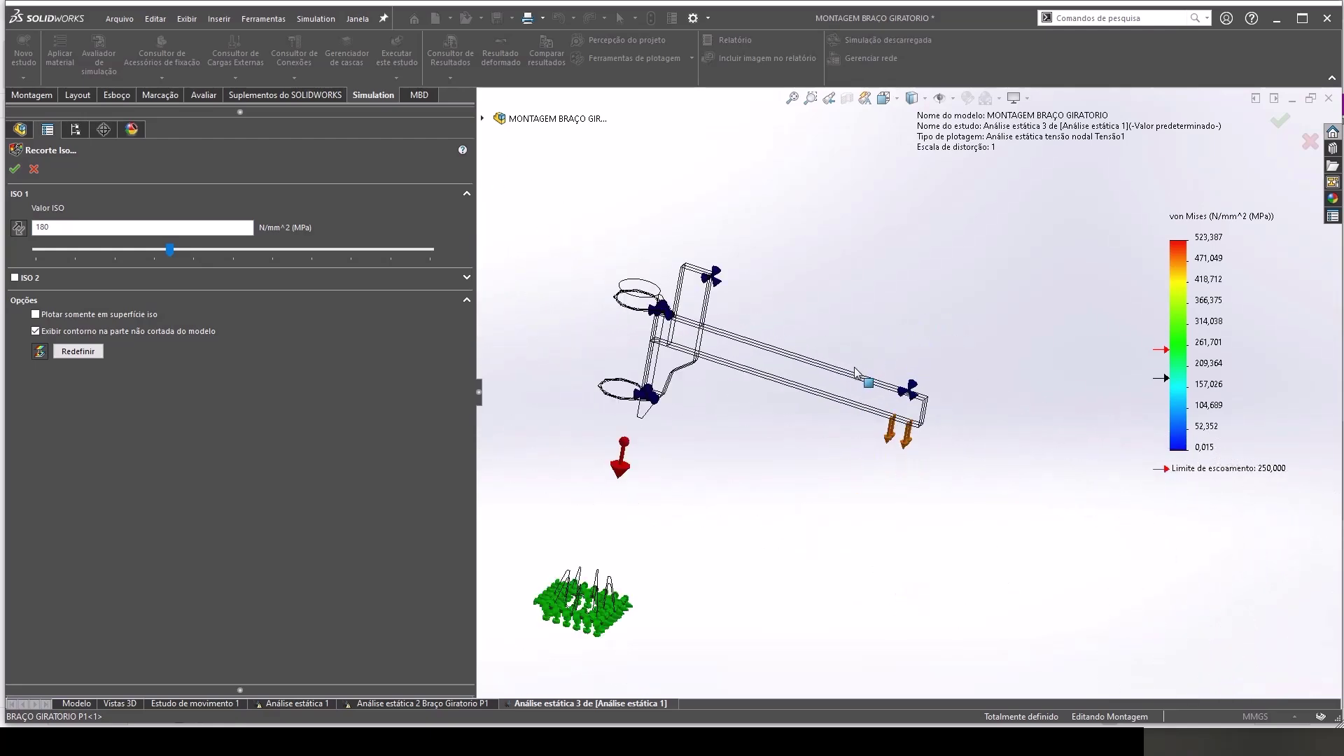
scroll(686, 282, down, 3)
scroll(686, 281, down, 3)
scroll(683, 276, down, 2)
scroll(682, 277, down, 2)
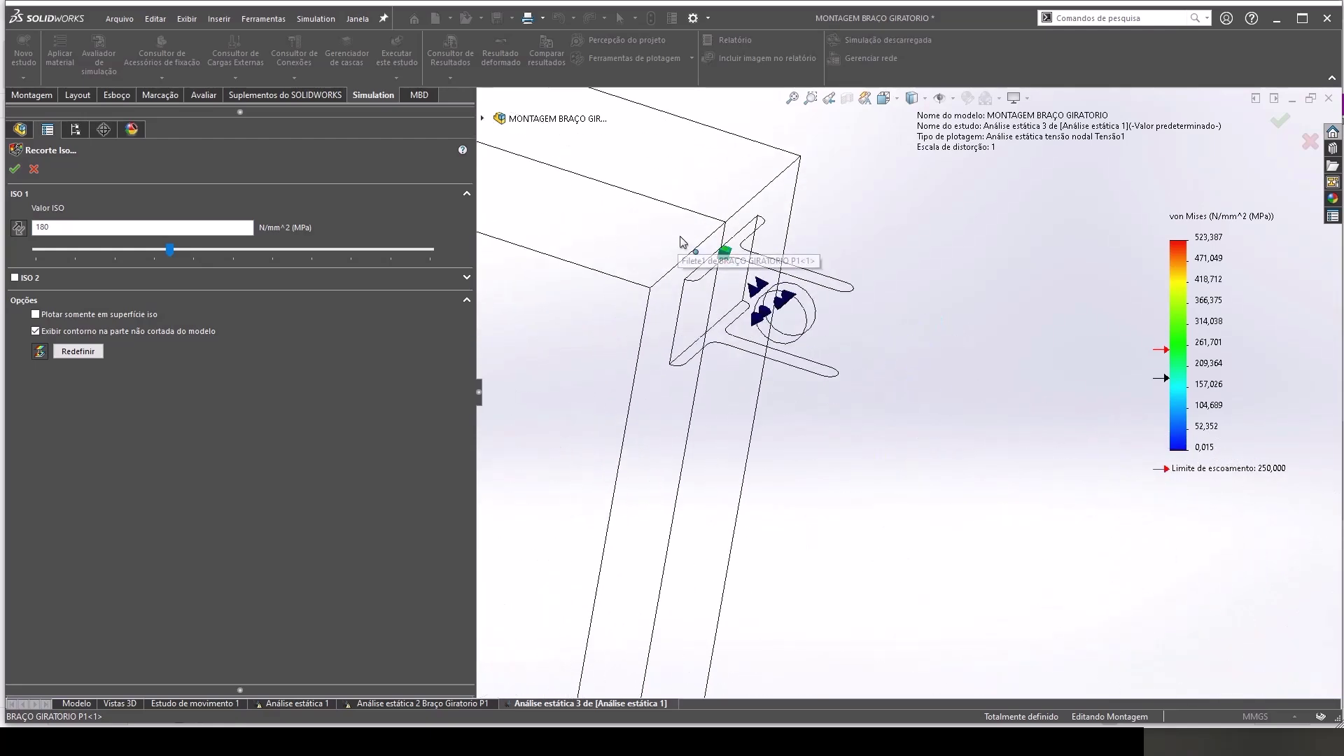
scroll(678, 272, down, 2)
scroll(678, 272, up, 3)
Step: Orbit around the flange ring to an edge-on view of its high-stress regions
middle_drag(787, 438, 856, 516)
scroll(955, 462, down, 3)
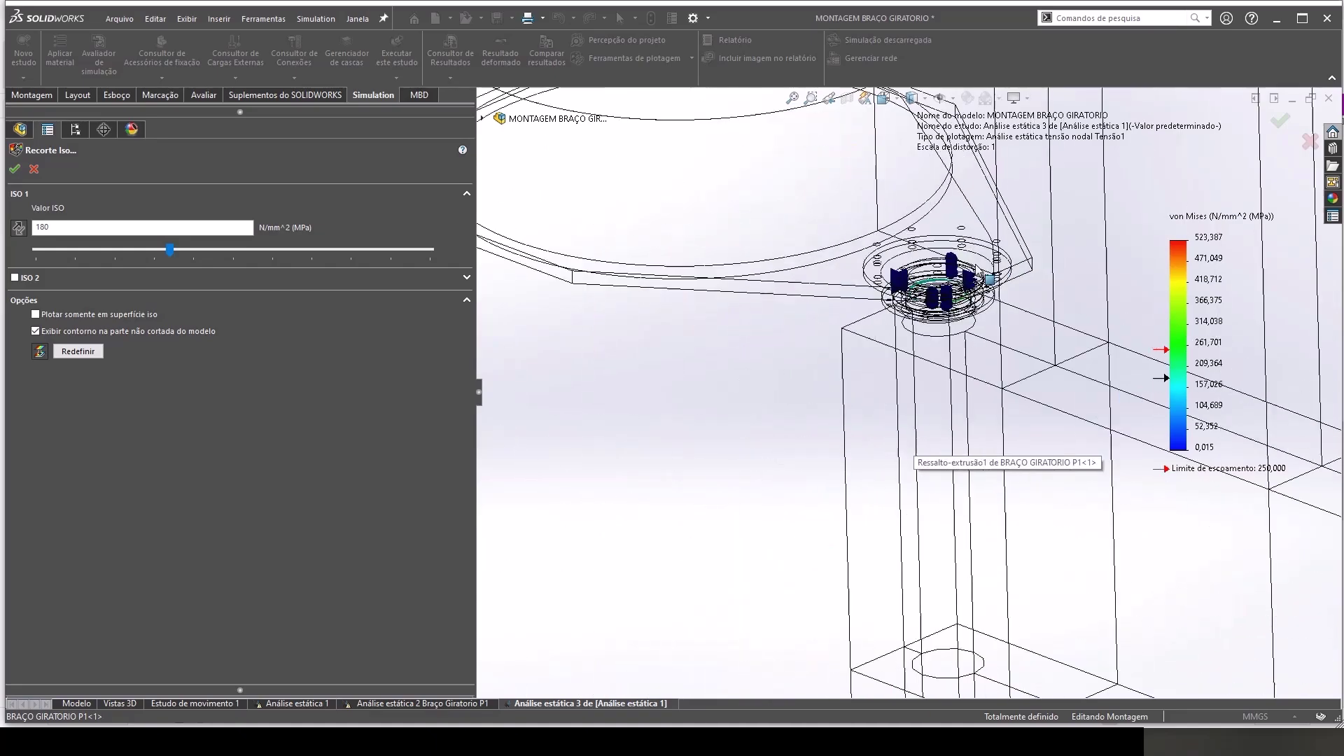
scroll(923, 330, down, 3)
middle_drag(923, 330, 850, 453)
scroll(849, 453, up, 3)
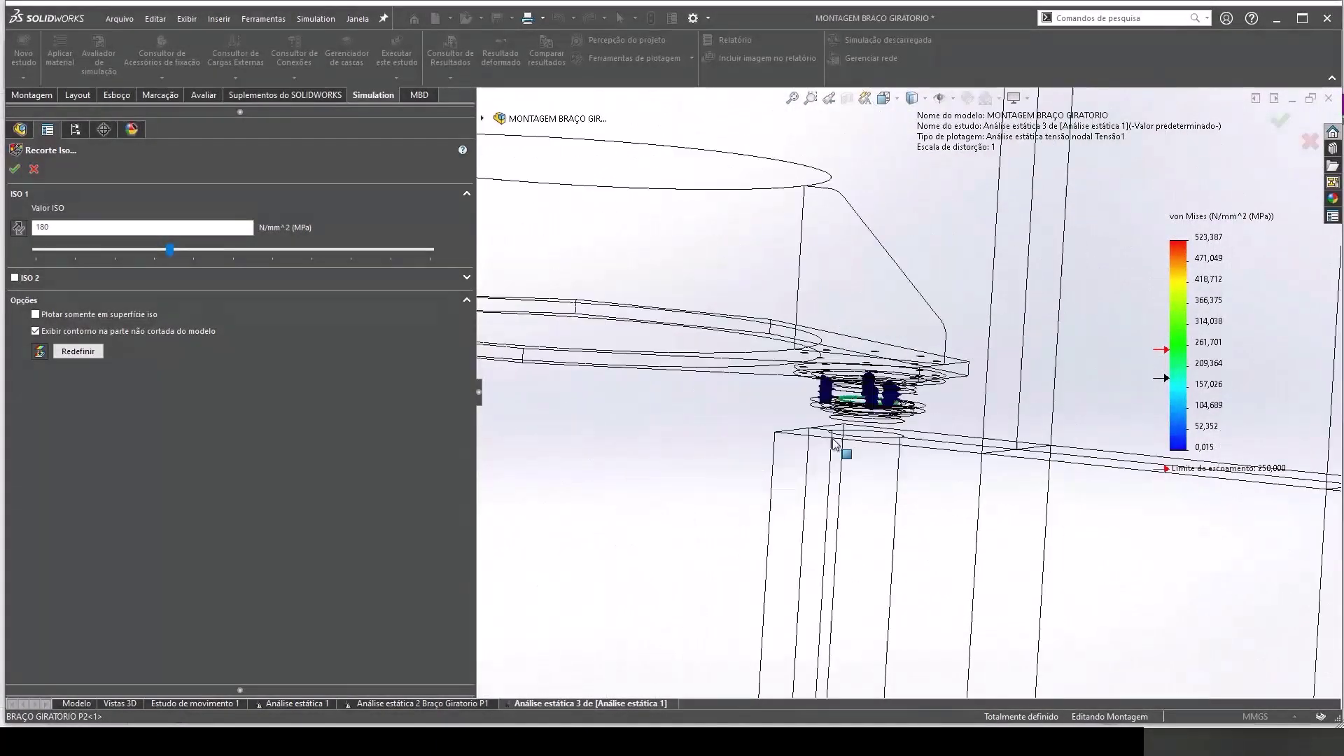
scroll(861, 506, up, 3)
scroll(903, 522, down, 2)
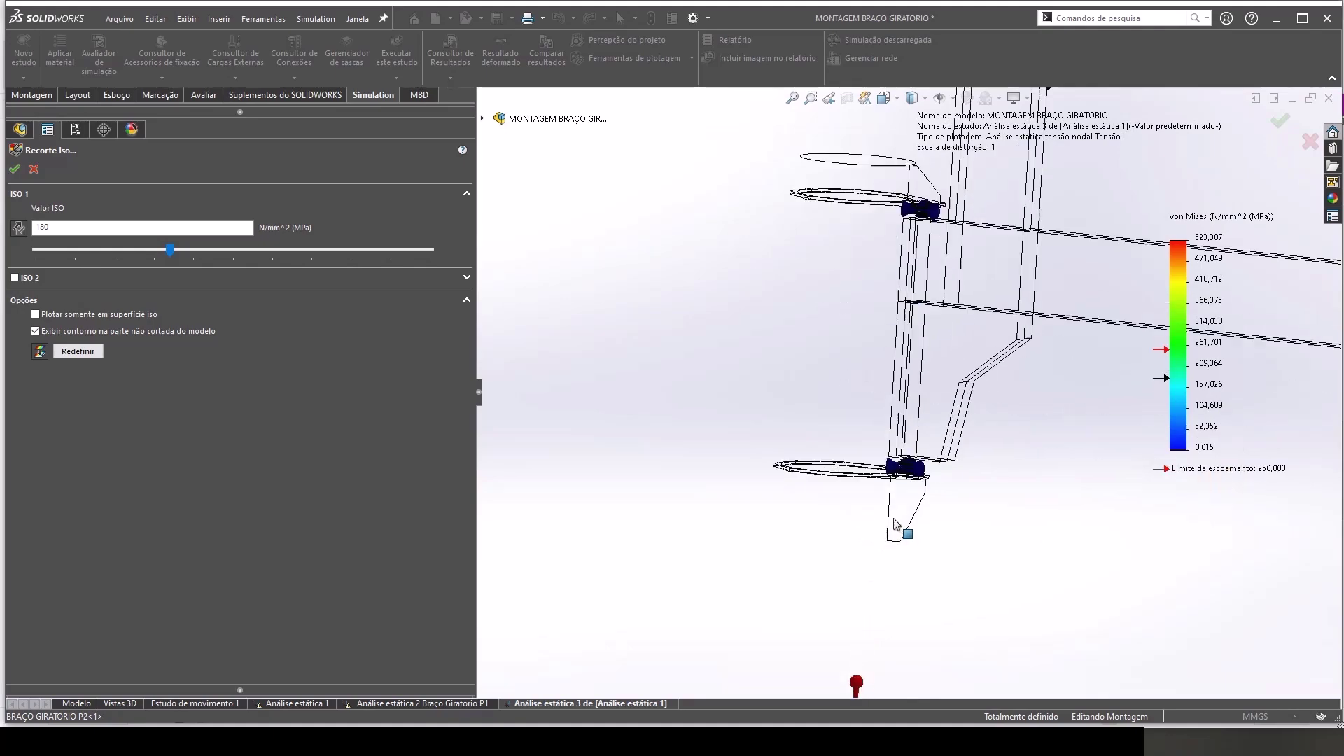
scroll(923, 473, down, 2)
scroll(924, 474, down, 2)
scroll(917, 483, down, 2)
Step: Look down on the bearing assembly and base plate, then return to isometric view
middle_drag(910, 483, 898, 492)
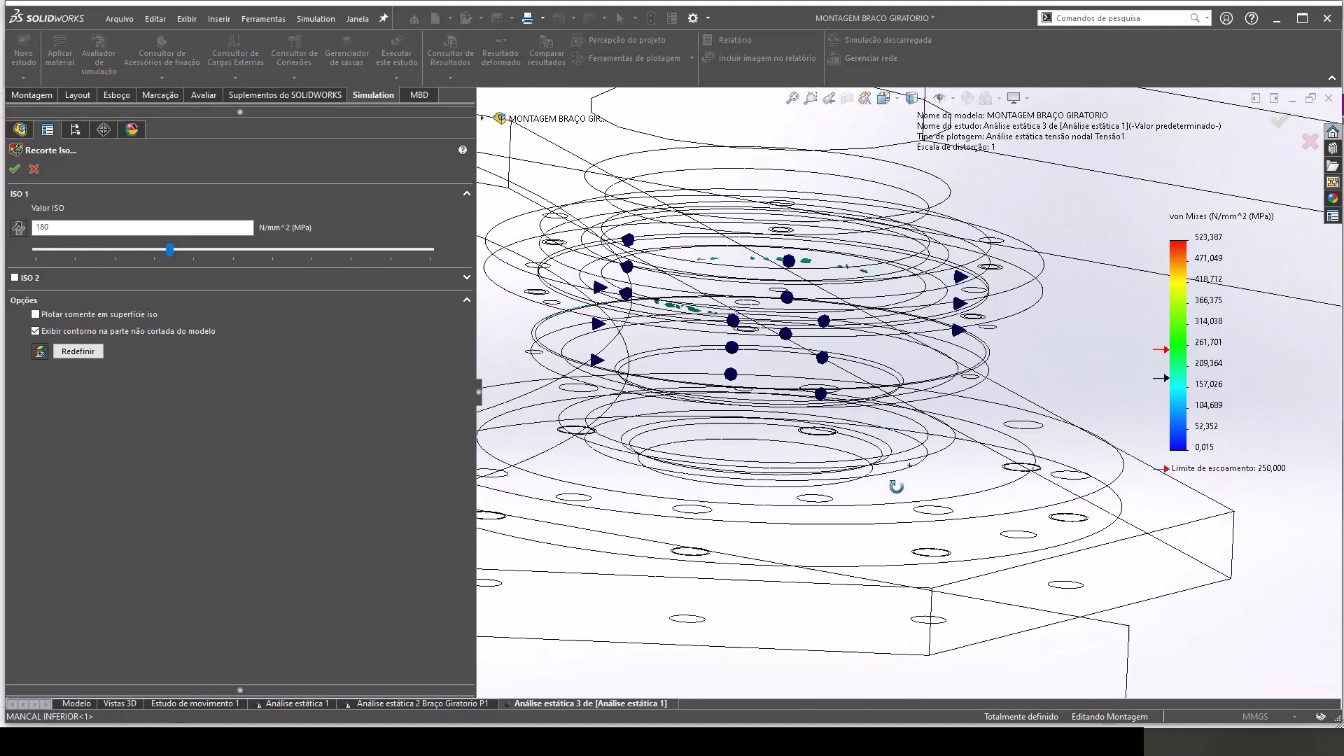
scroll(897, 489, up, 3)
scroll(900, 517, up, 3)
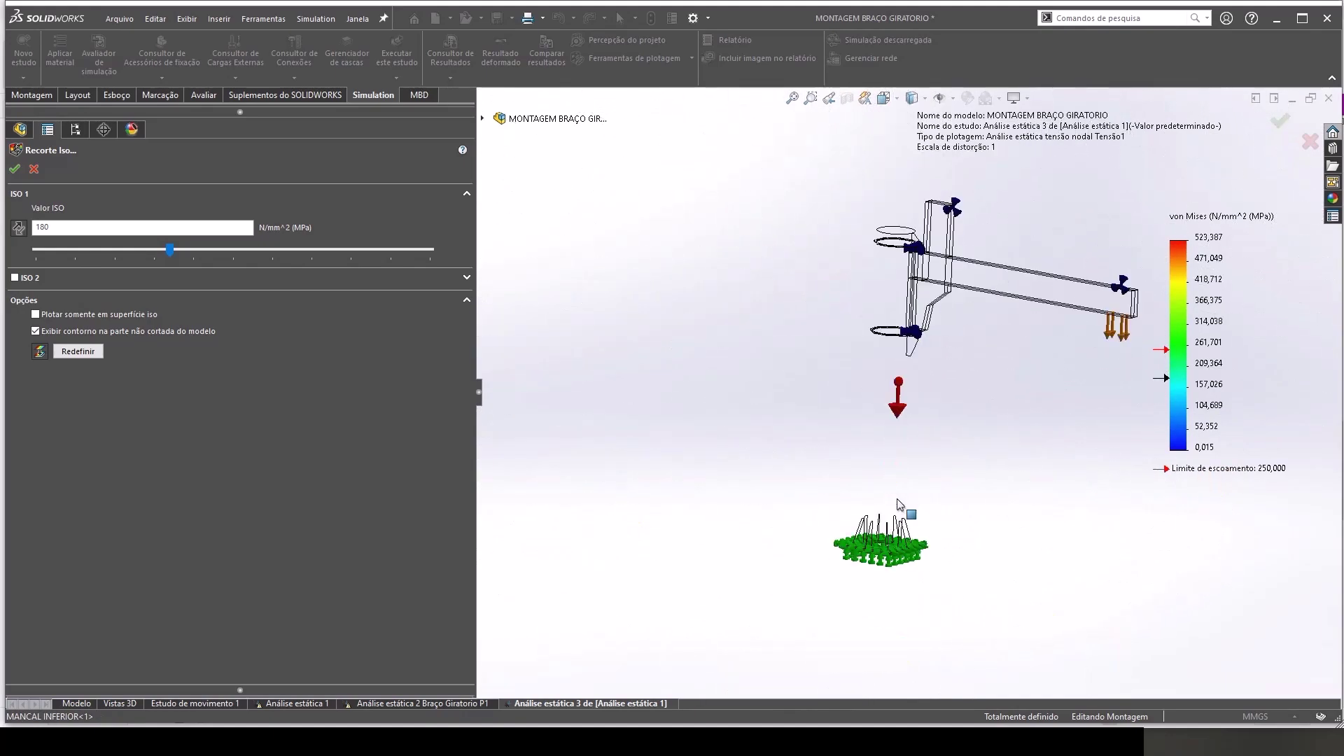
scroll(900, 516, down, 3)
scroll(891, 596, down, 5)
mouse_move(861, 576)
middle_down()
mouse_move(759, 582)
mouse_move(780, 549)
middle_up()
scroll(760, 583, down, 3)
scroll(785, 557, down, 3)
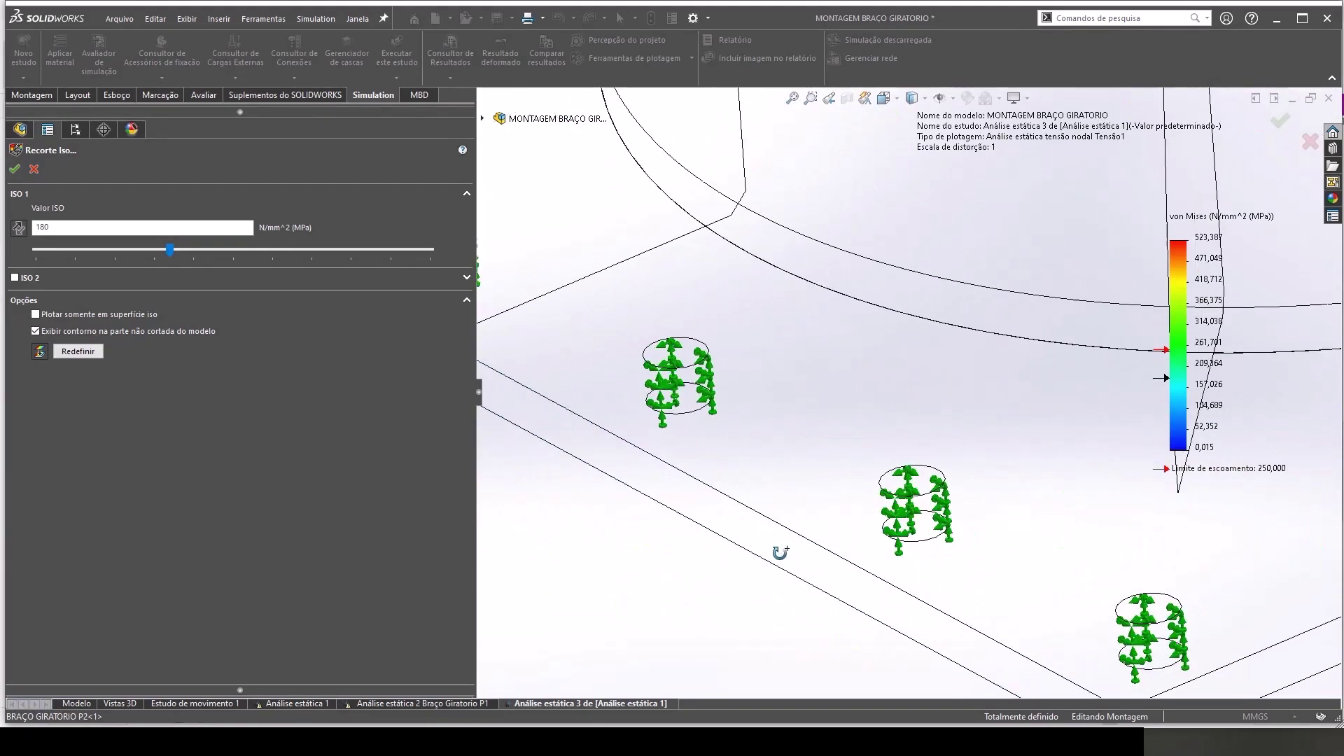
key(ctrl+7)
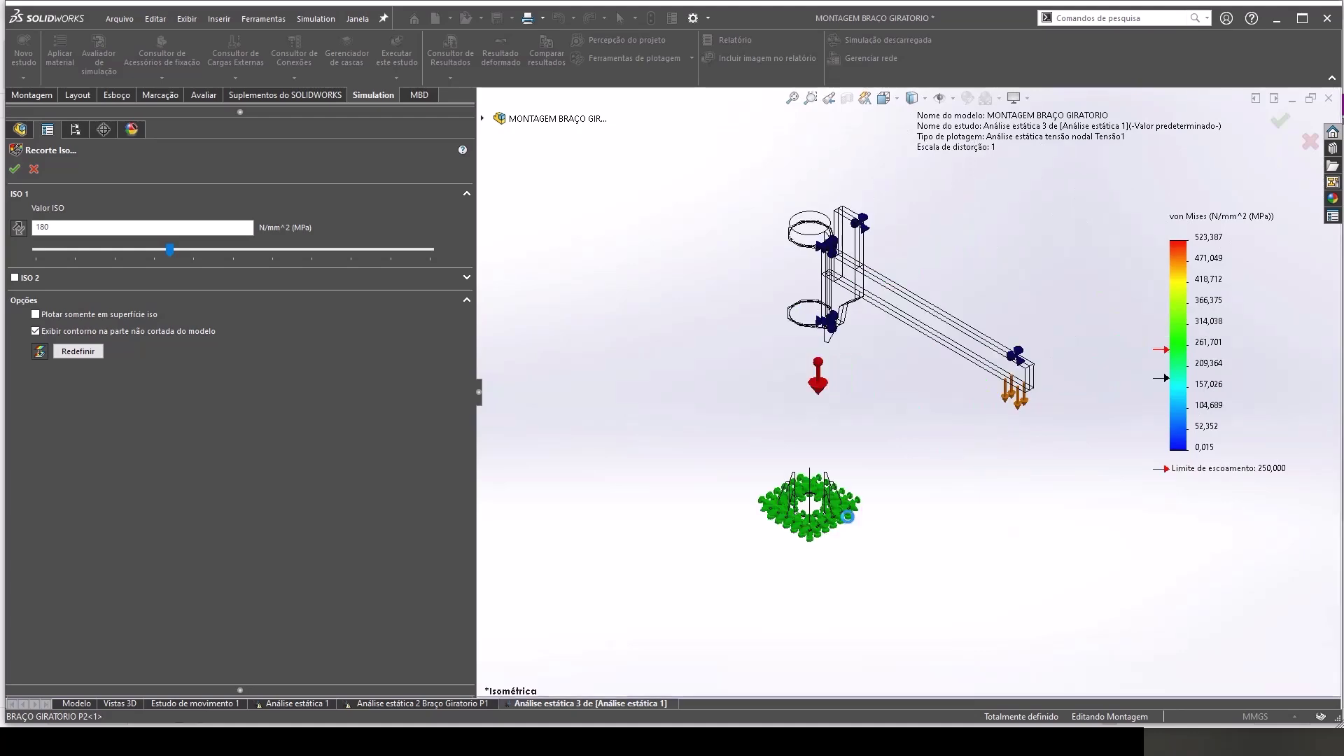
key(Escape)
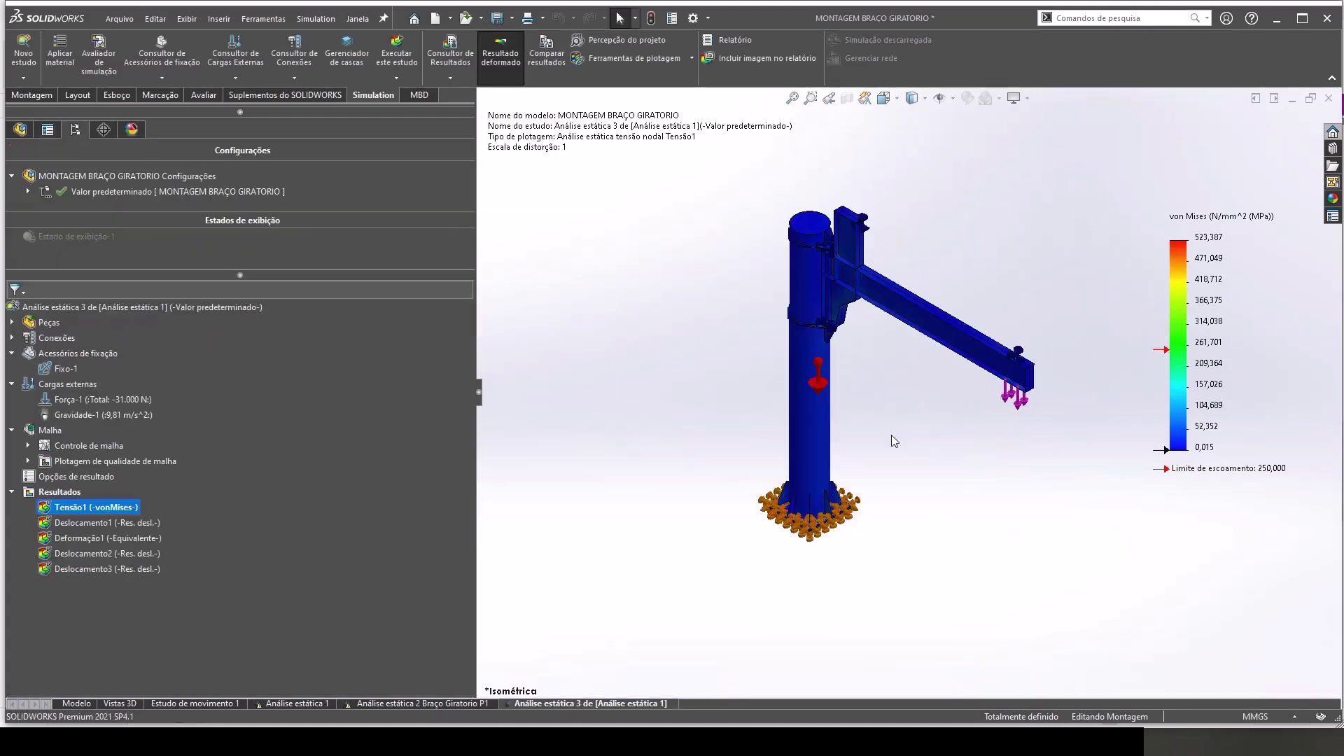
scroll(994, 343, down, 1)
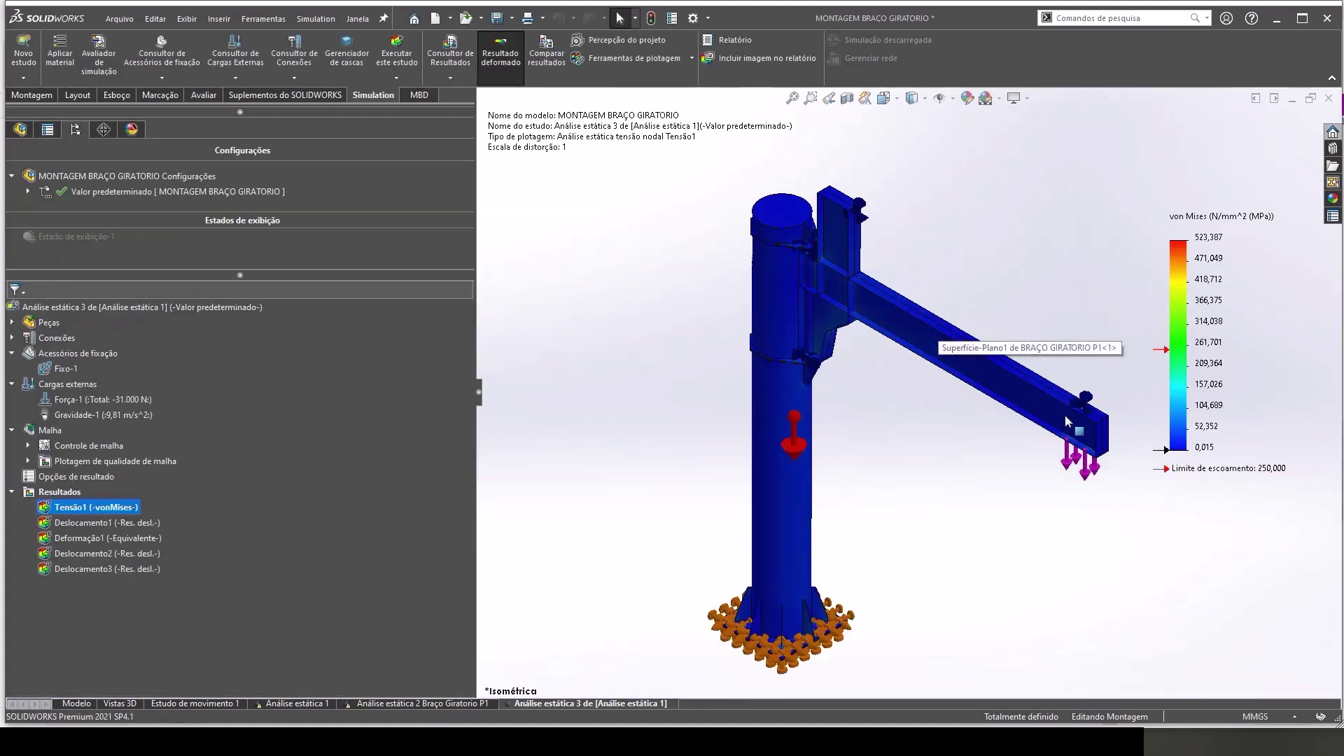
scroll(994, 343, down, 1)
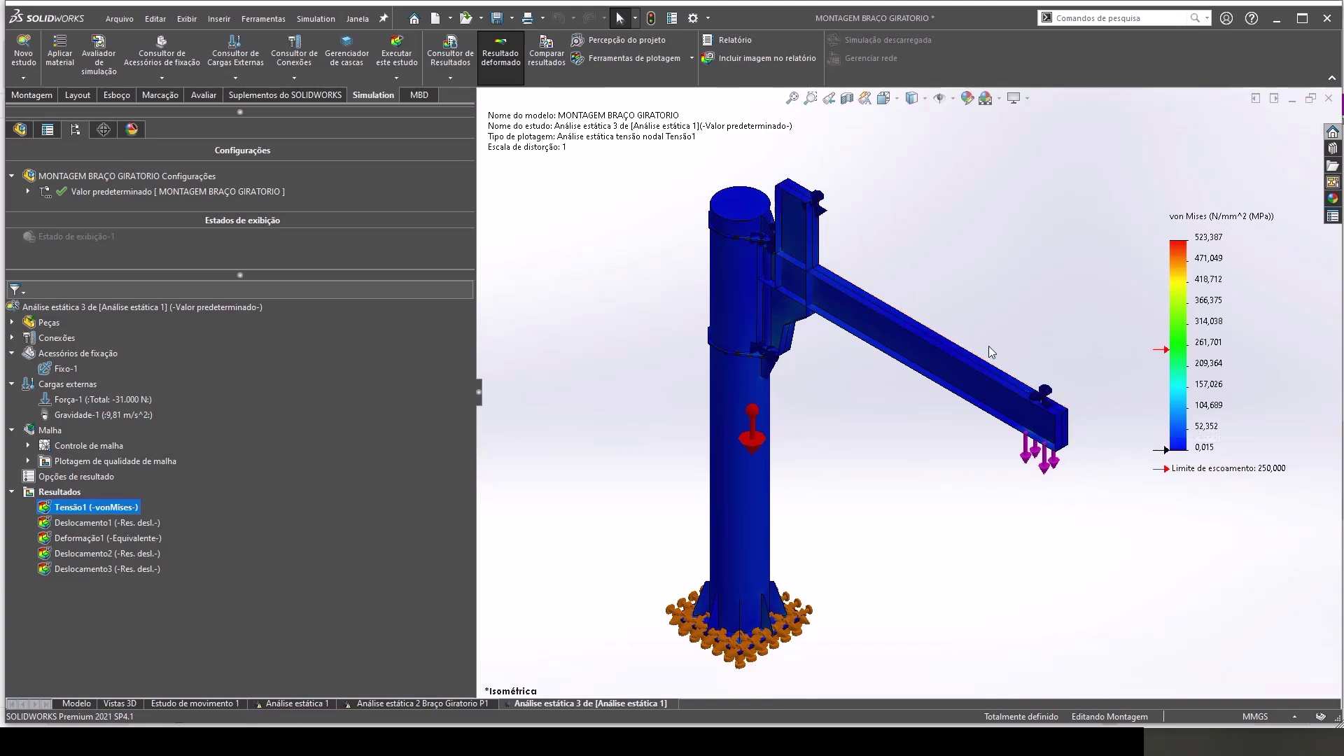
scroll(820, 217, down, 2)
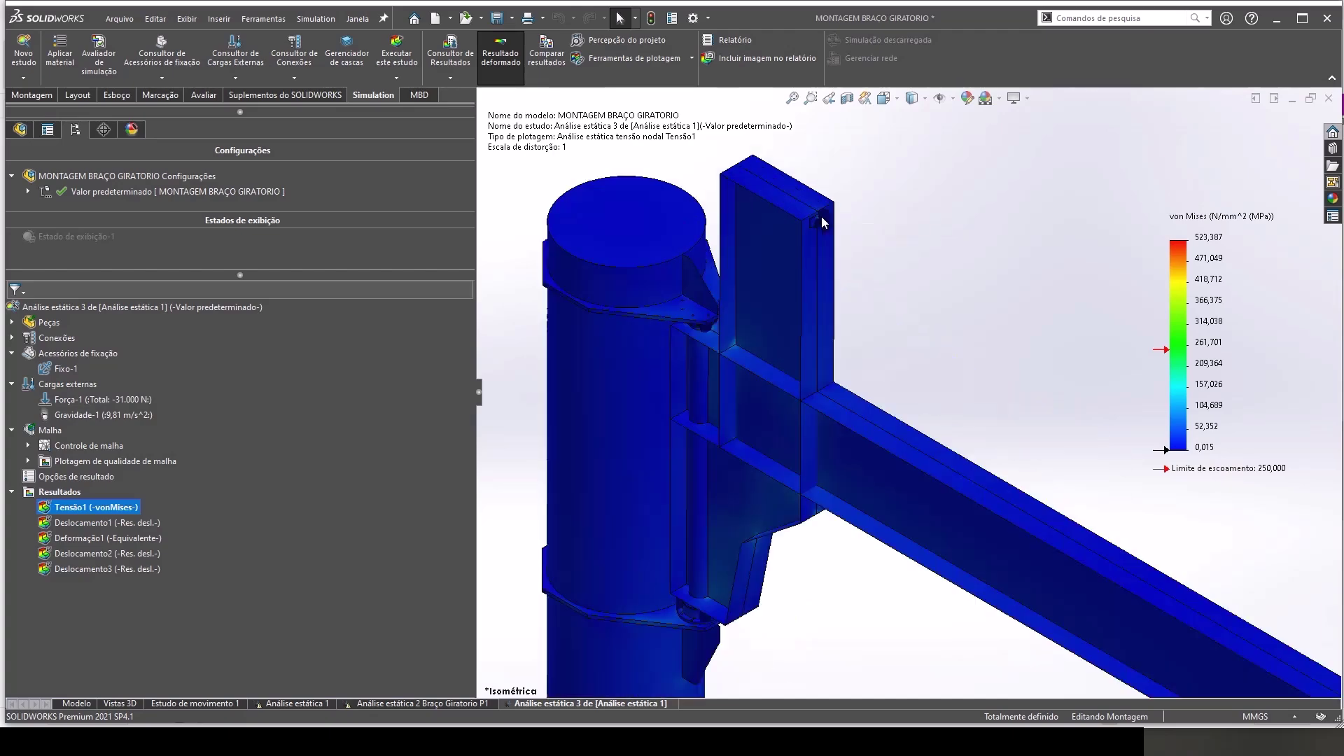
scroll(830, 231, down, 2)
scroll(846, 270, down, 2)
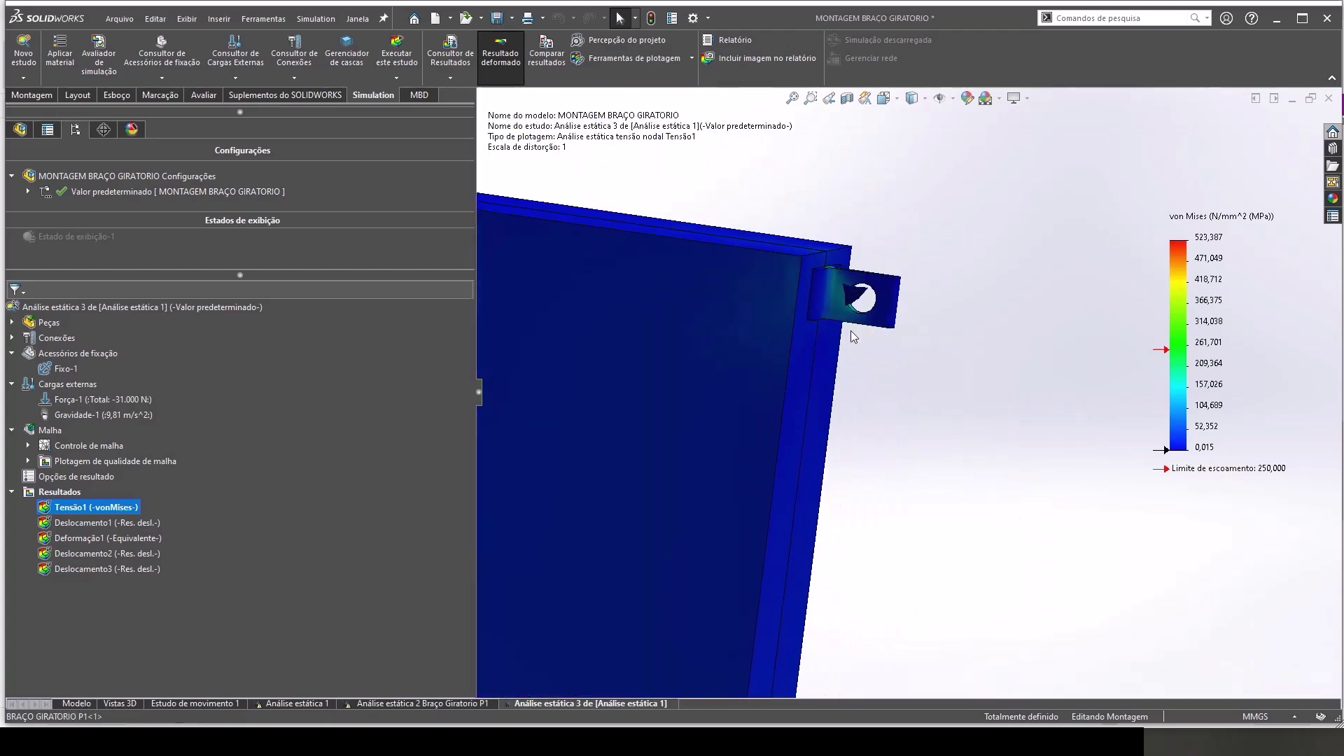
key(ctrl+7)
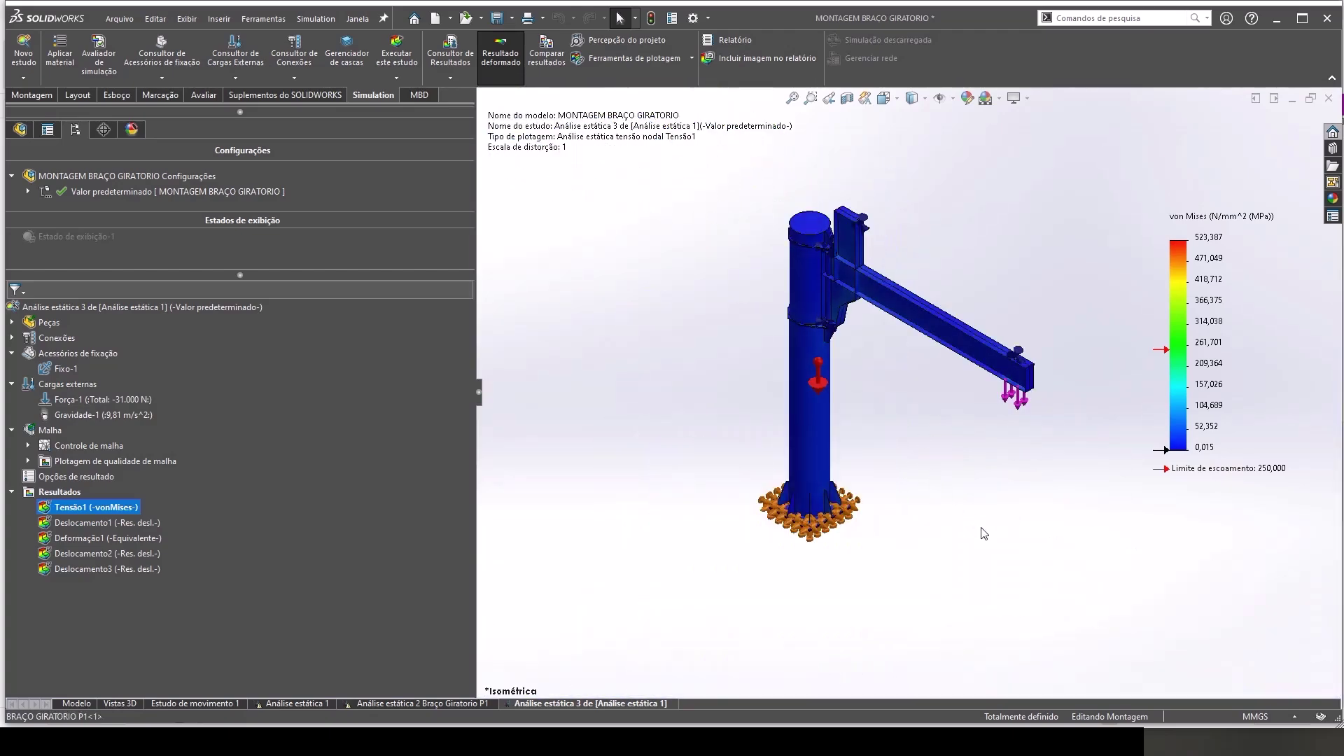
scroll(955, 298, down, 1)
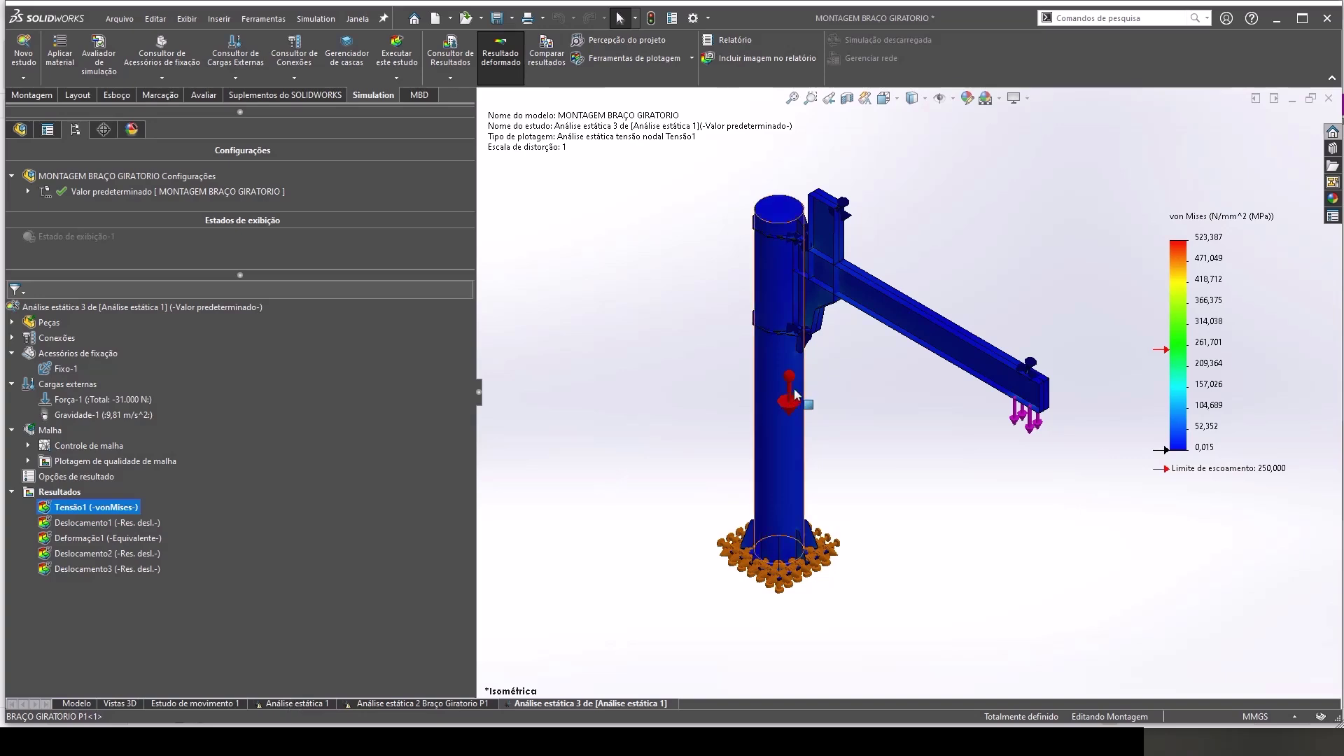
Step: Show the Deslocamento1 URES plot and orbit around the arm, returning to isometric
click(83, 524)
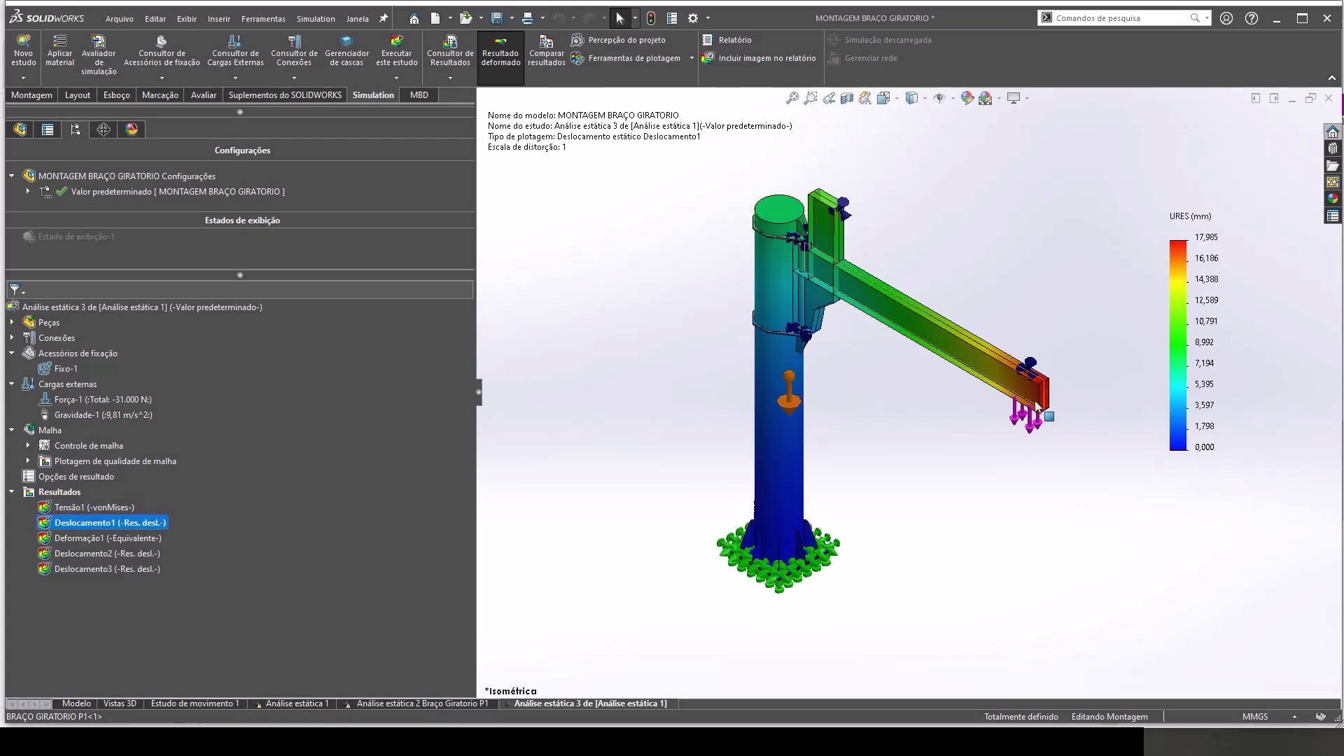
middle_drag(980, 420, 1120, 322)
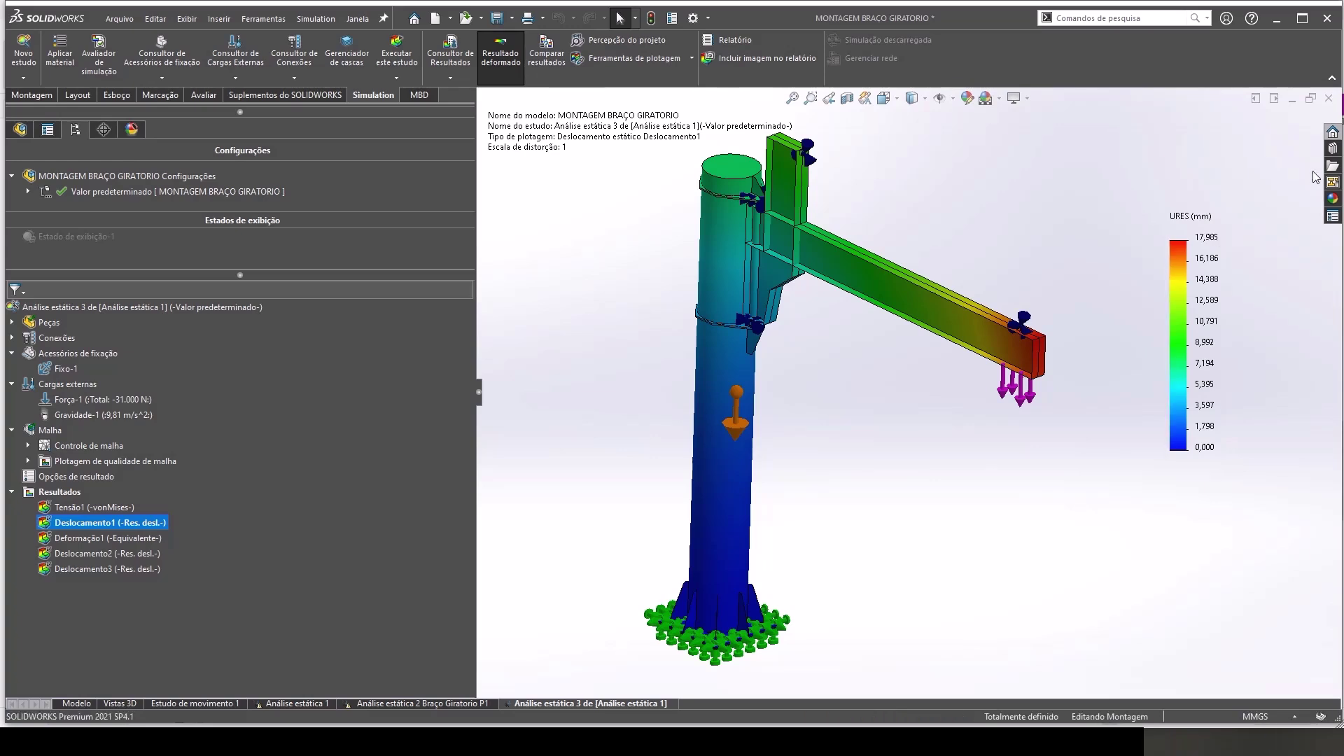
key(ctrl+7)
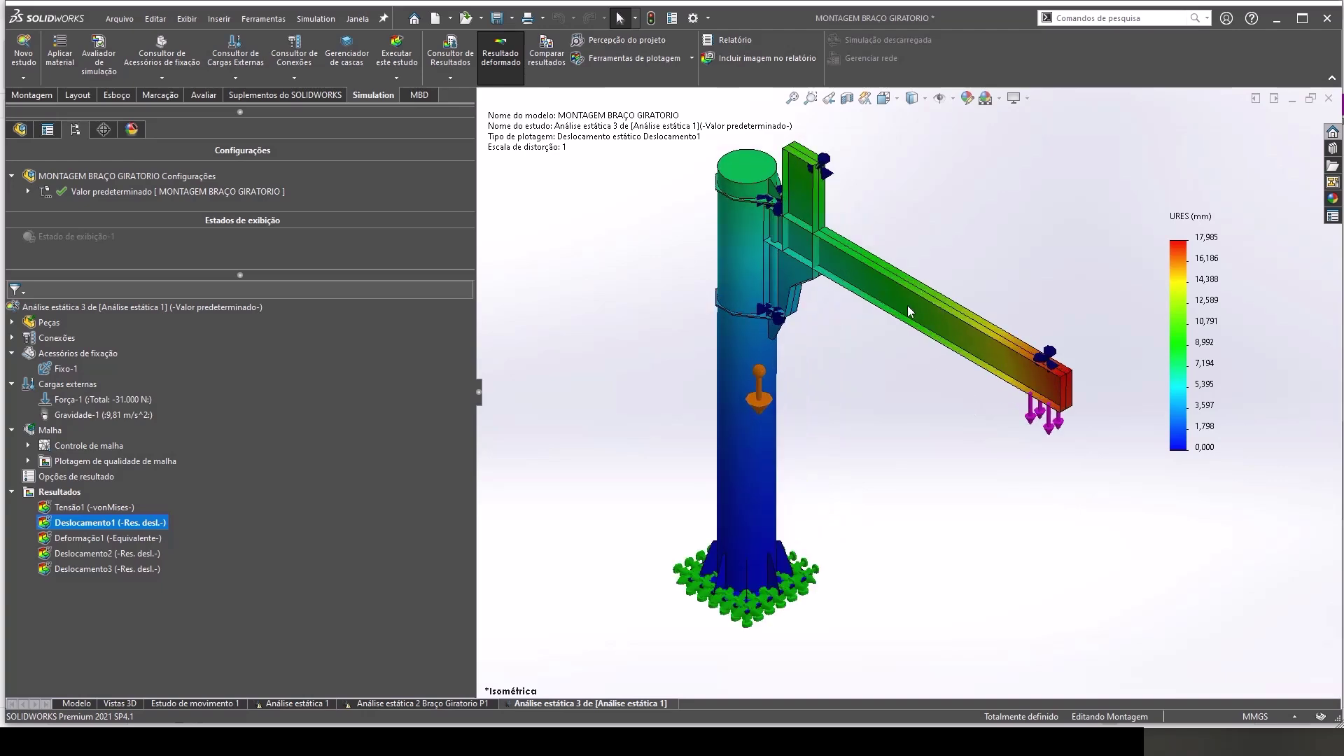
middle_drag(922, 276, 922, 280)
scroll(977, 418, down, 3)
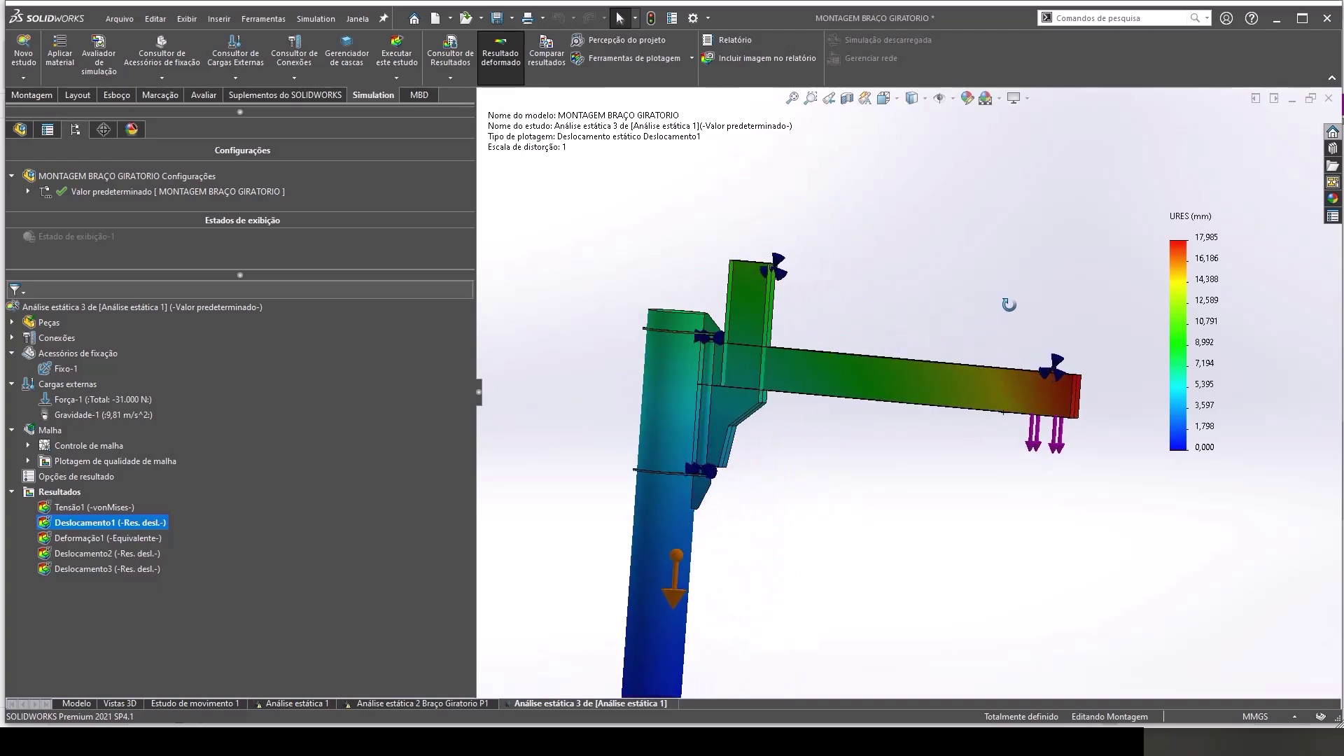
middle_drag(991, 305, 998, 368)
key(ctrl+7)
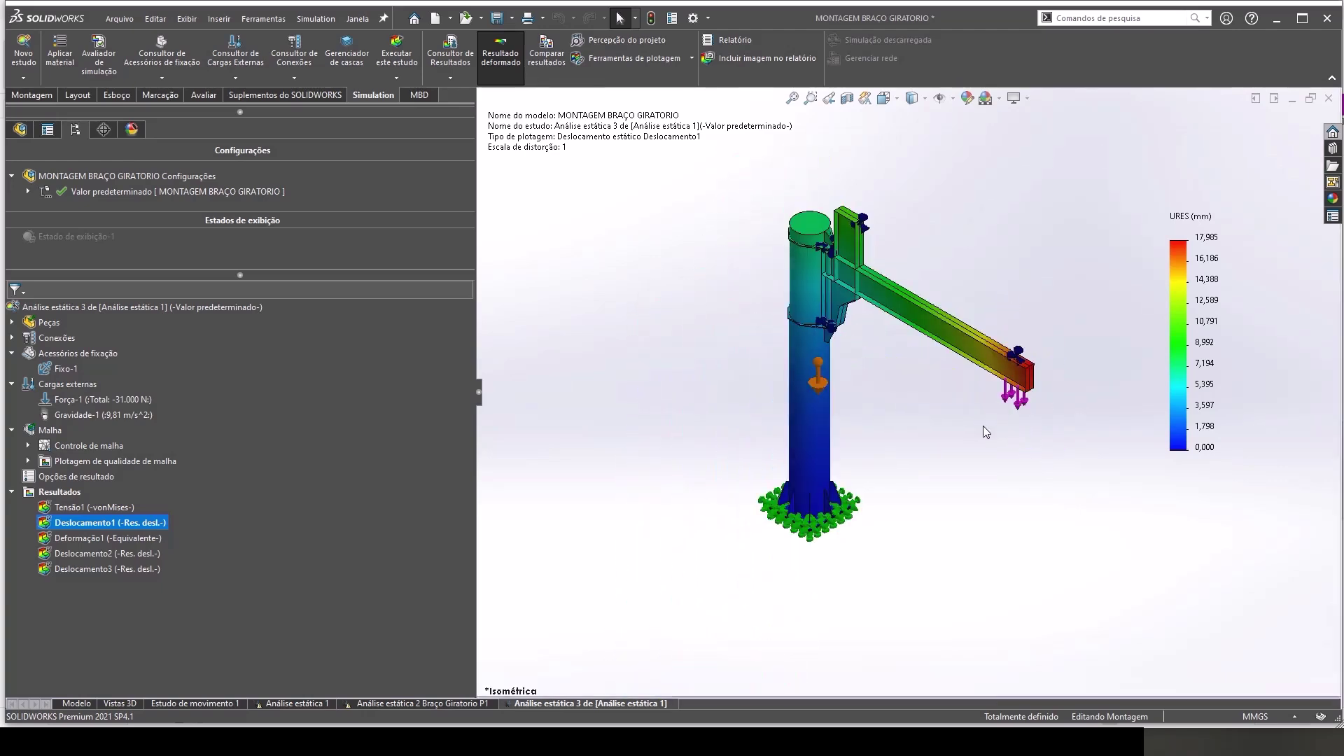
Step: Inspect displacement at the column-arm junction and lower bearing, then recenter the isometric view
scroll(964, 314, down, 2)
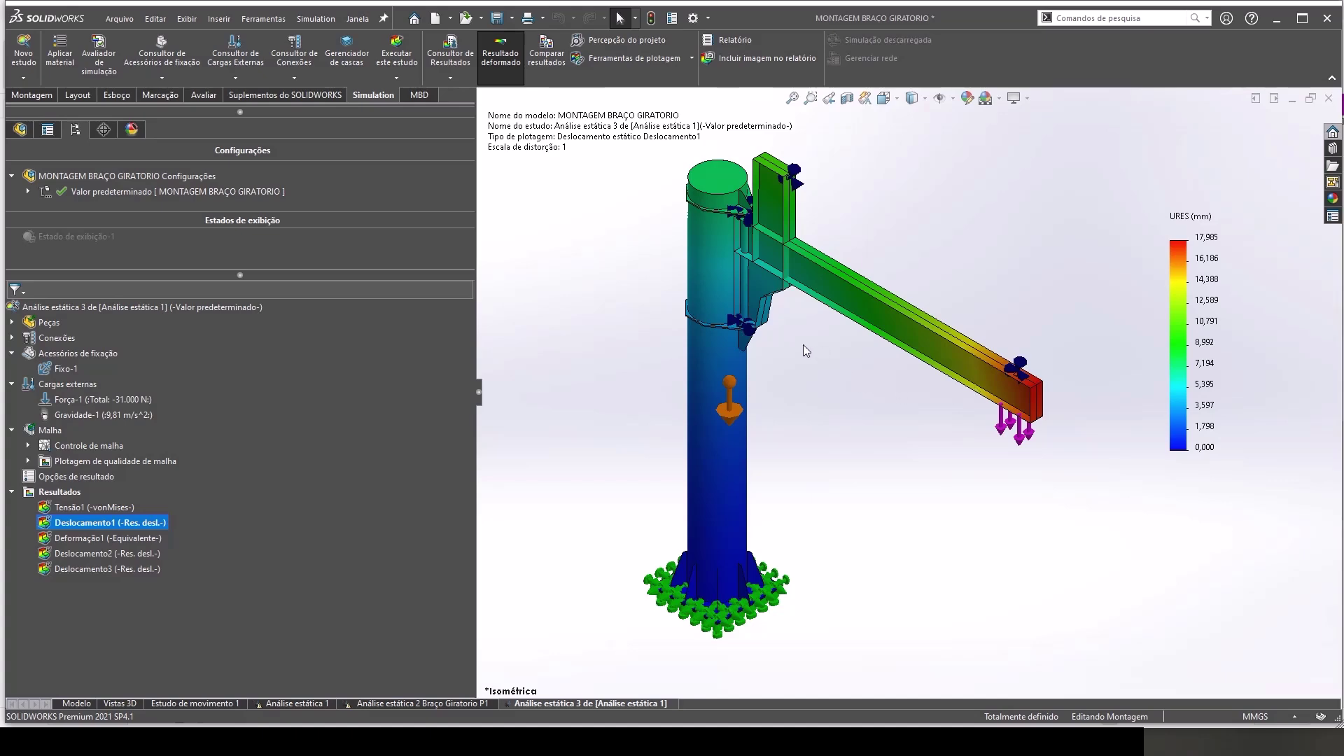
scroll(749, 280, down, 5)
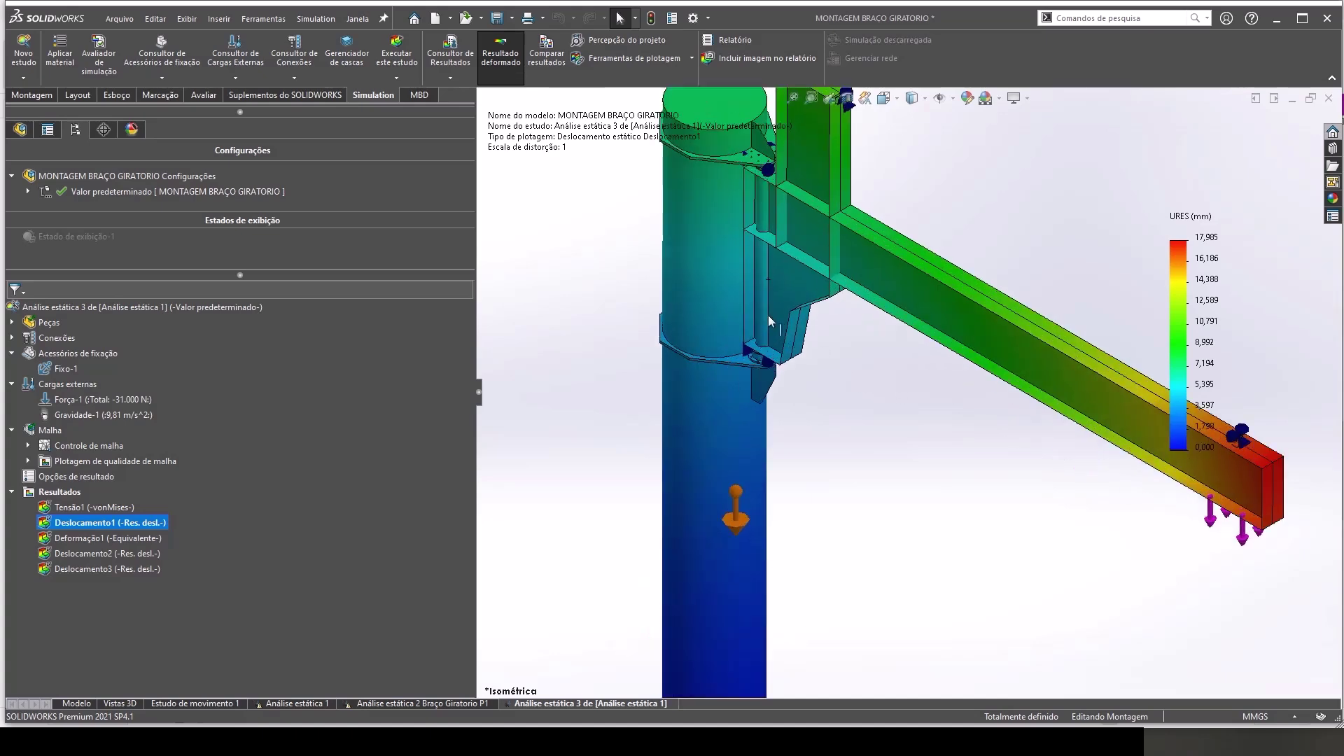
middle_drag(768, 315, 781, 278)
scroll(781, 277, up, 3)
scroll(1015, 325, up, 4)
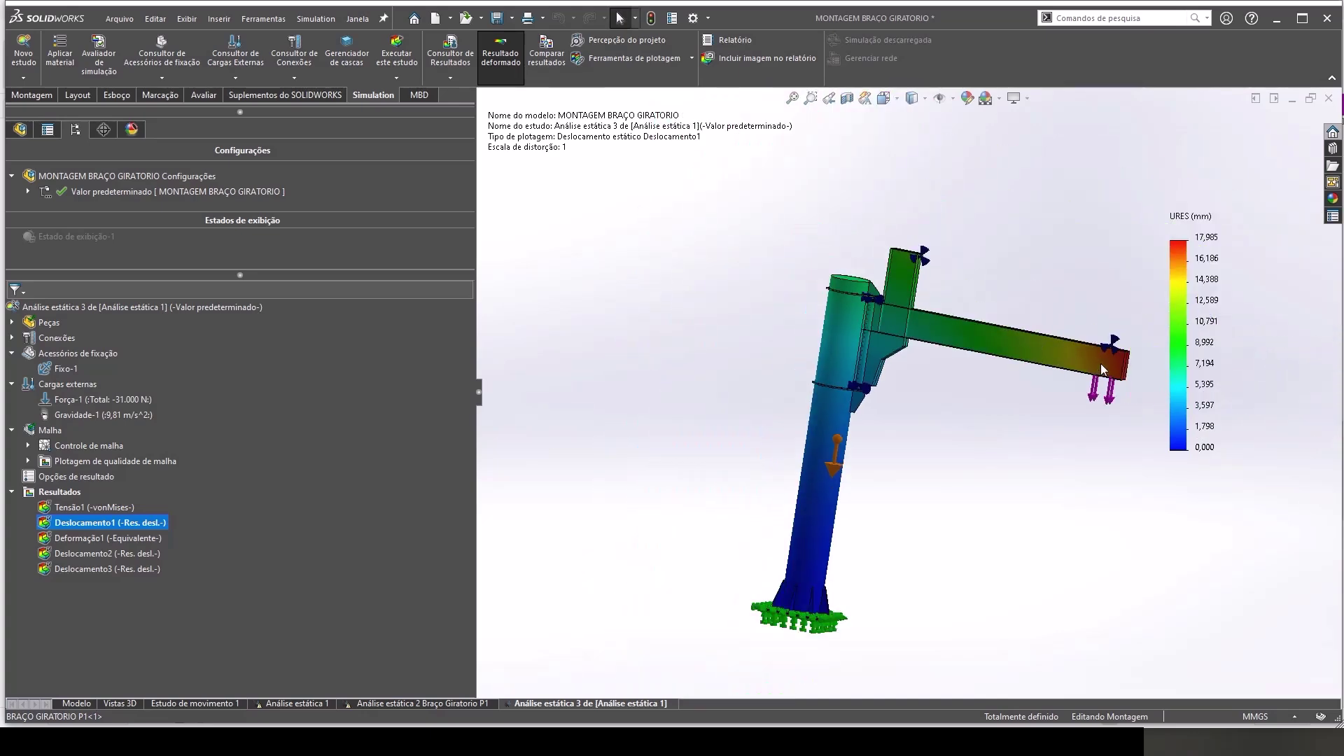
scroll(860, 390, down, 3)
scroll(770, 392, down, 3)
scroll(760, 381, down, 3)
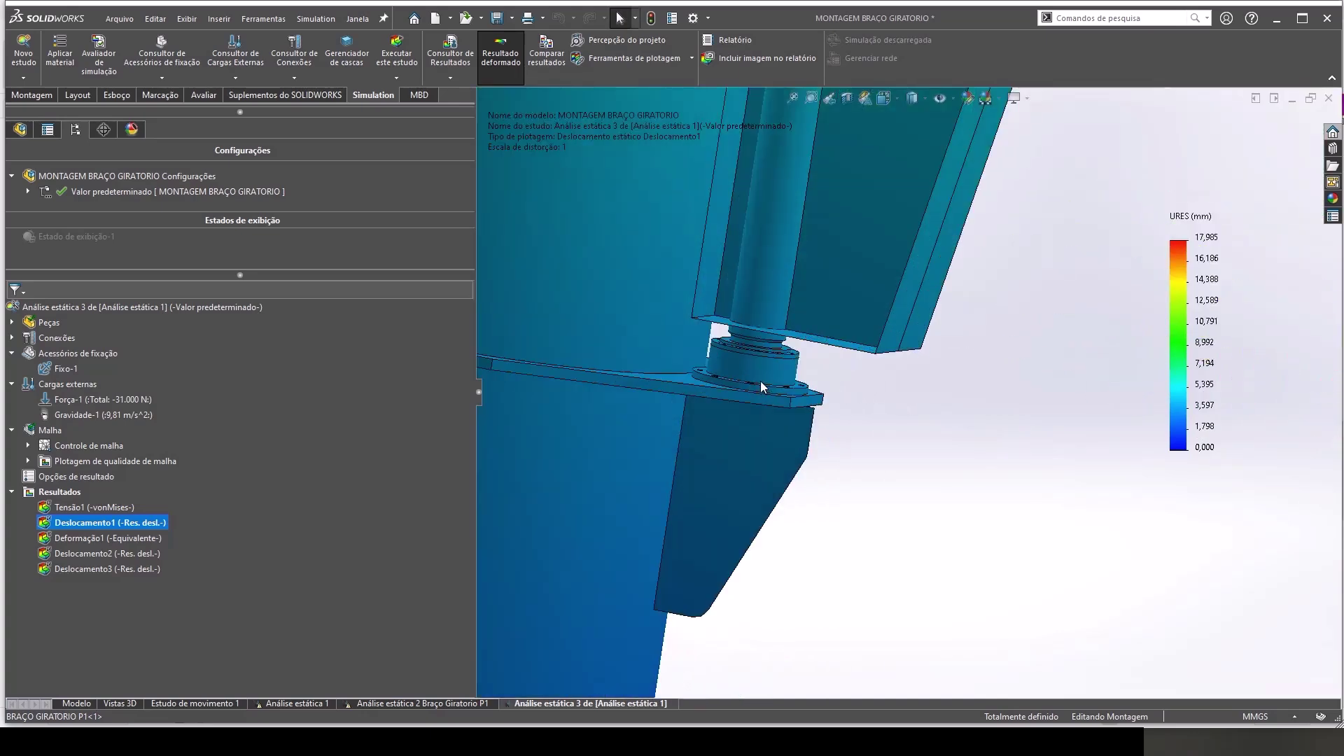
mouse_move(761, 381)
middle_down()
mouse_move(737, 358)
mouse_move(714, 378)
middle_up()
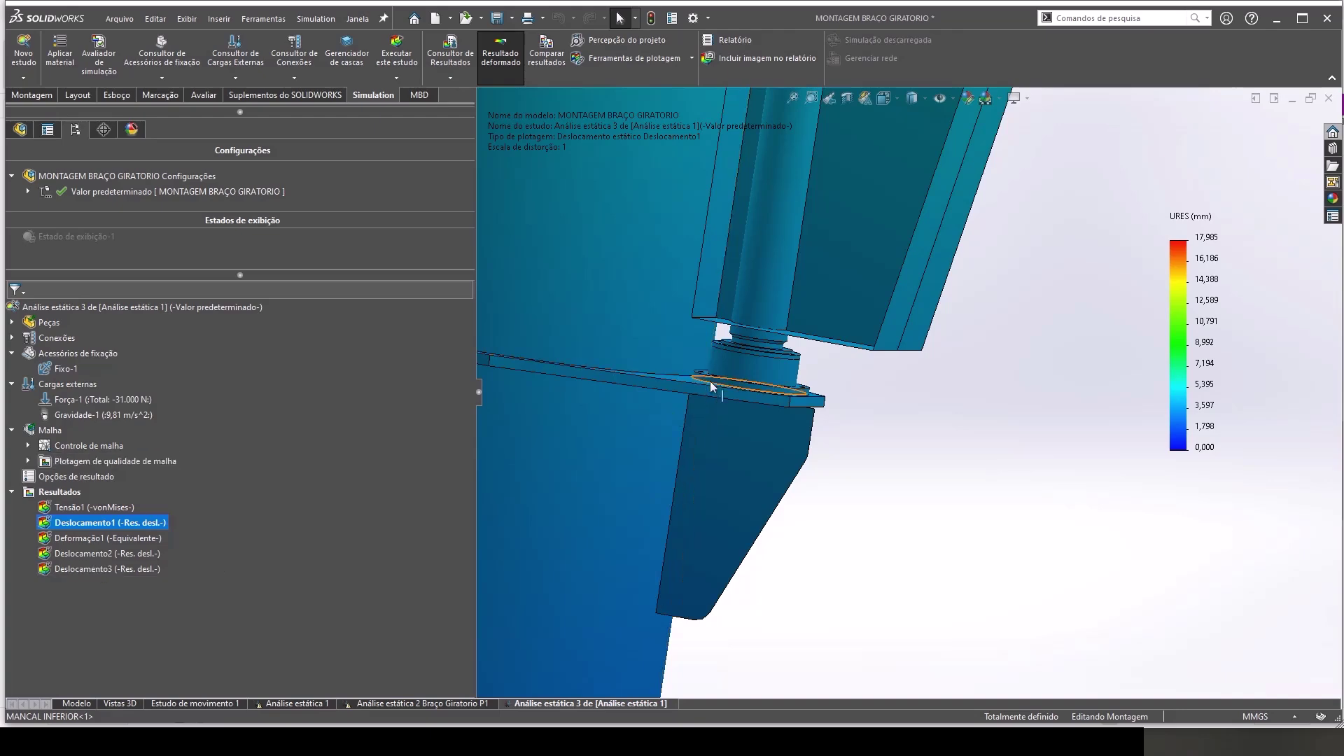
scroll(787, 354, up, 2)
scroll(787, 354, up, 2)
scroll(951, 335, up, 2)
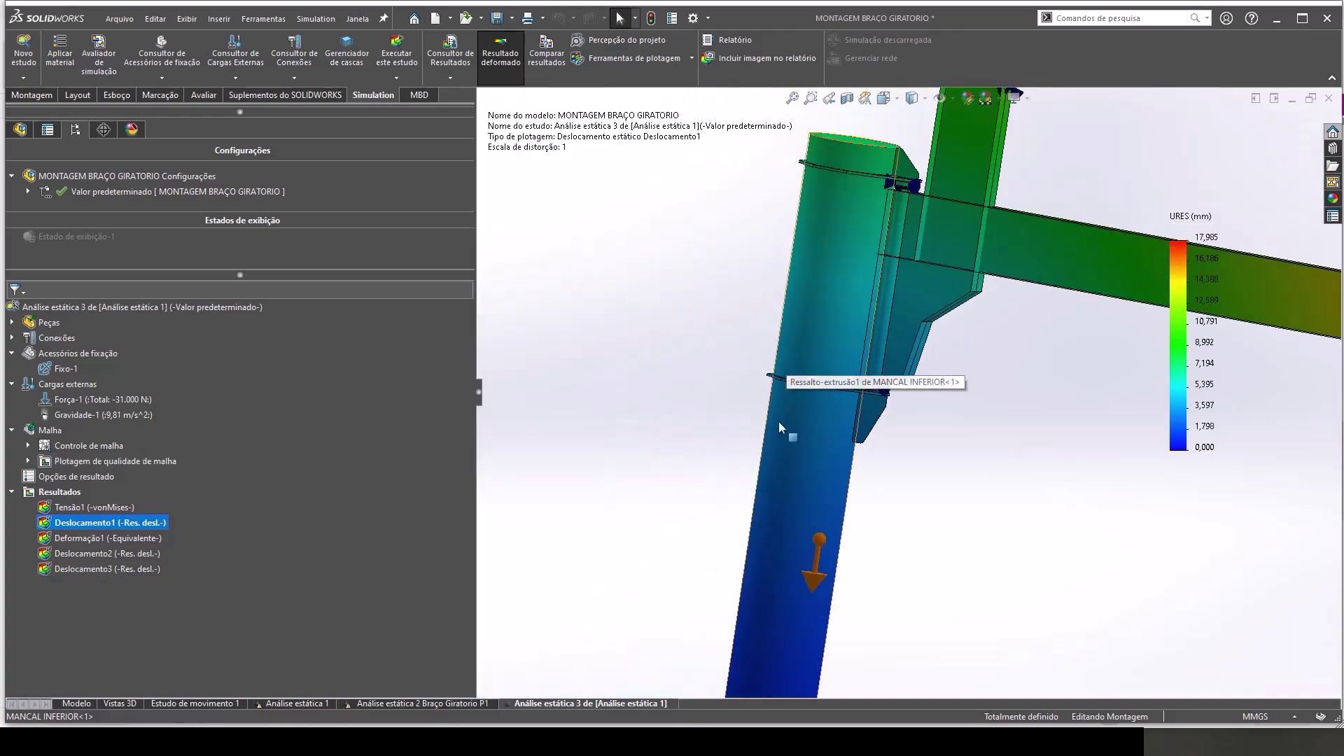
key(ctrl+7)
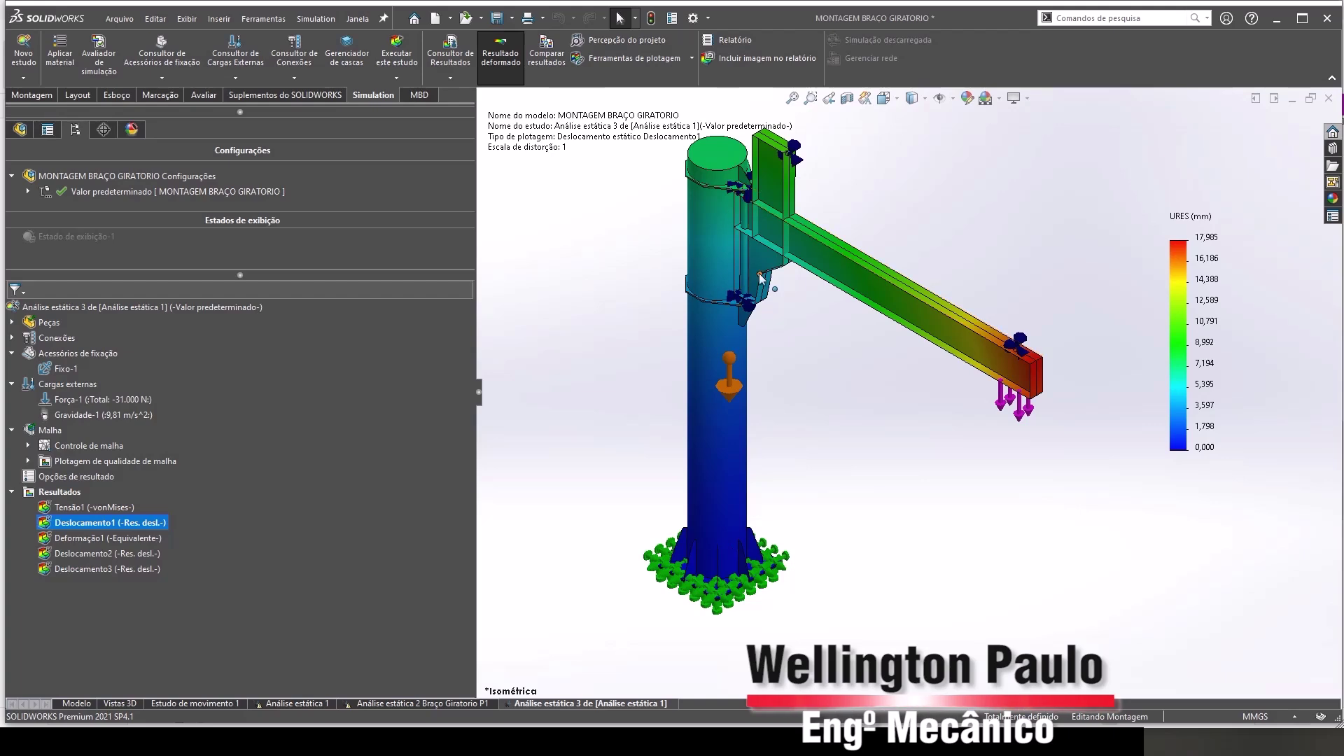
ctrl+middle_drag(760, 274, 798, 312)
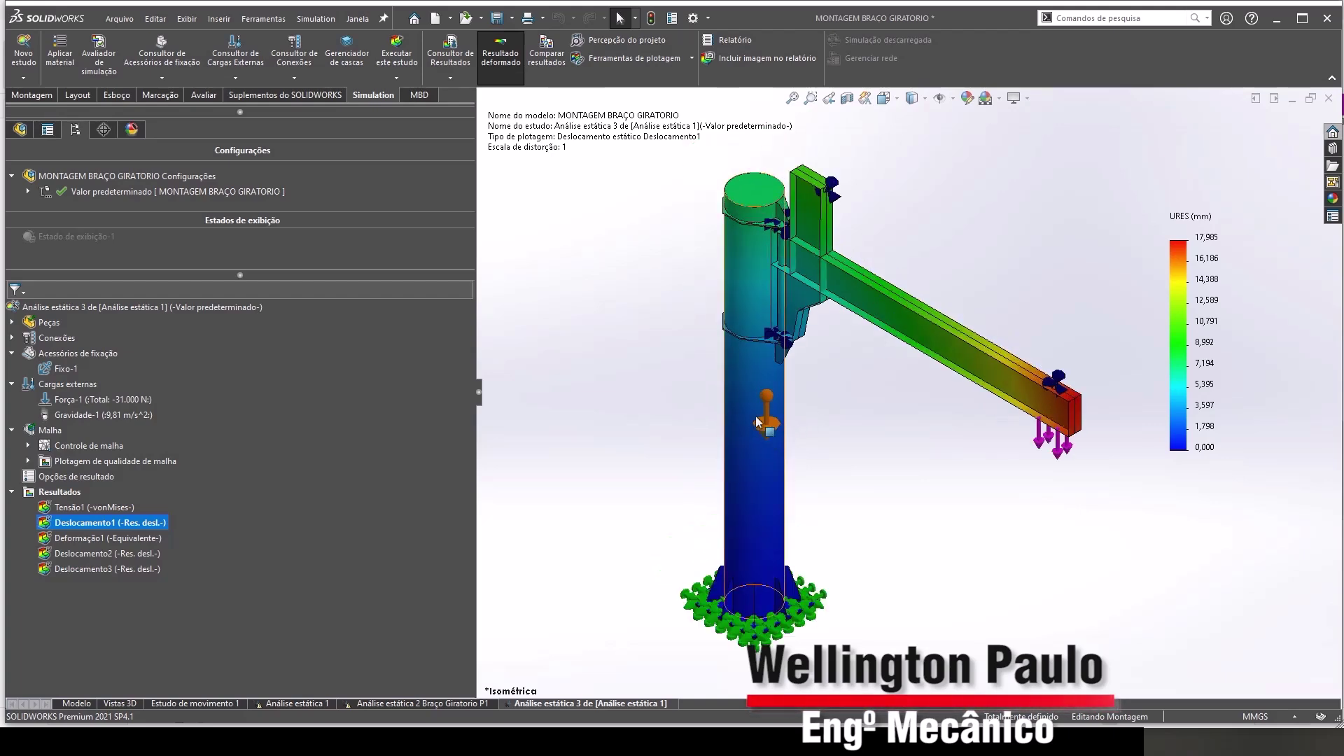